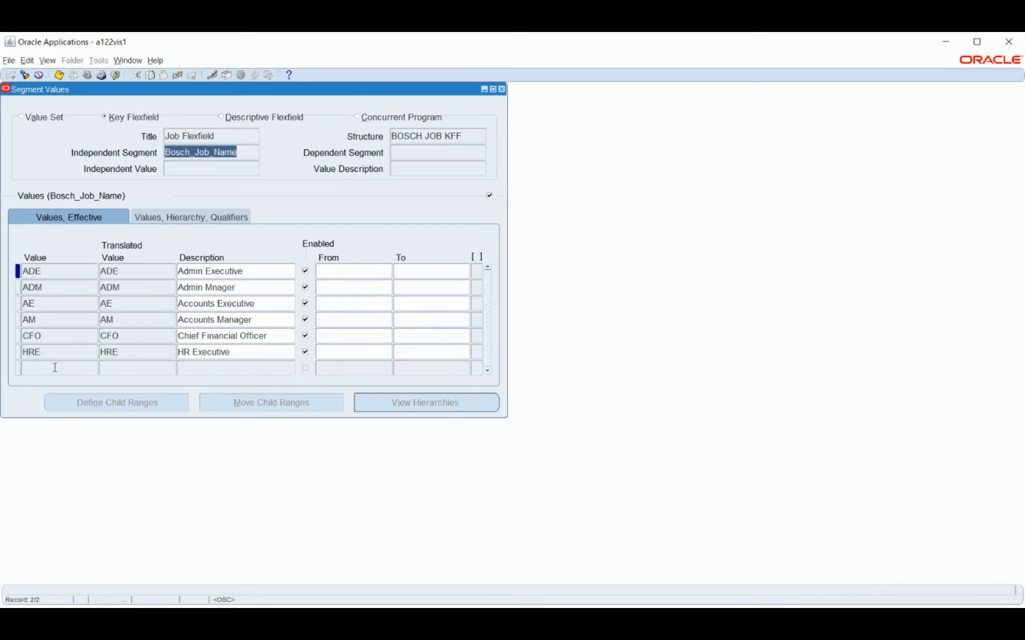
Close the segment values form and switch to the Bosch HRMS responsibility.
{"action": "left_click", "coordinate": [501, 90]}
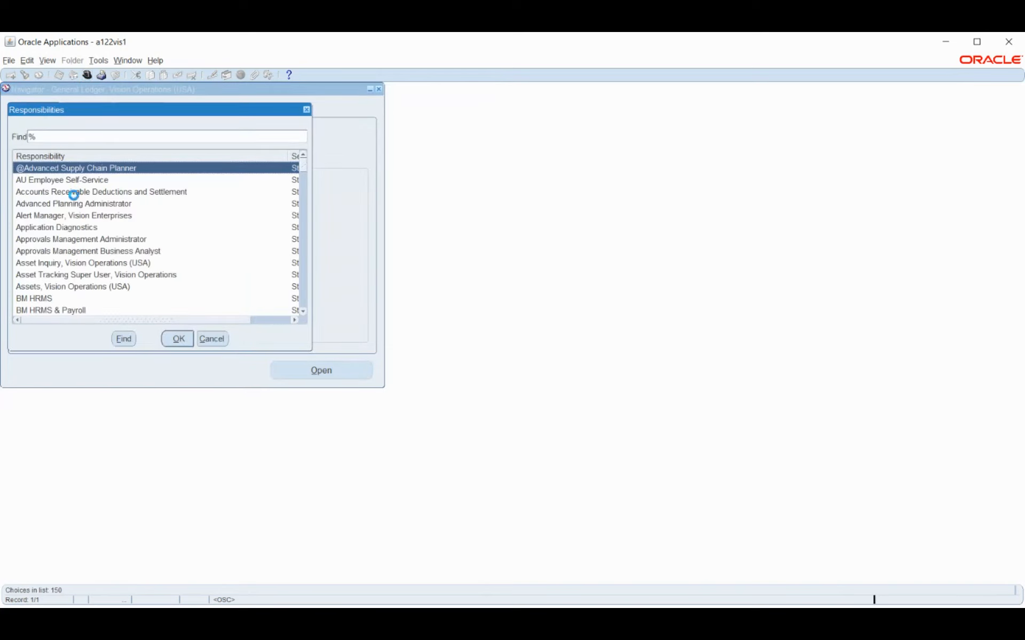
{"action": "type", "text": "bosch"}
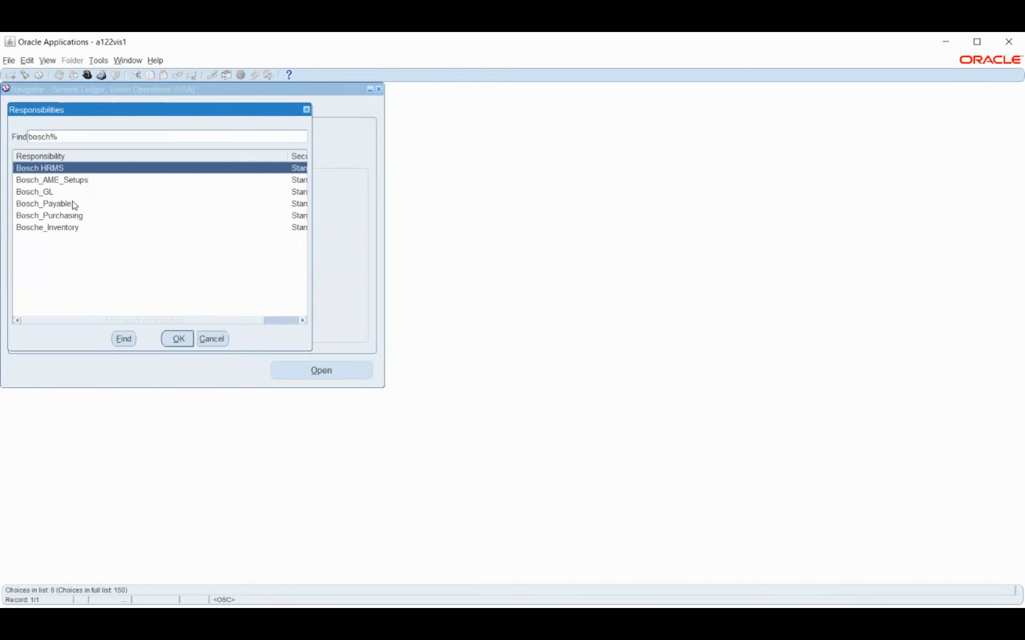
{"action": "left_click", "coordinate": [177, 338]}
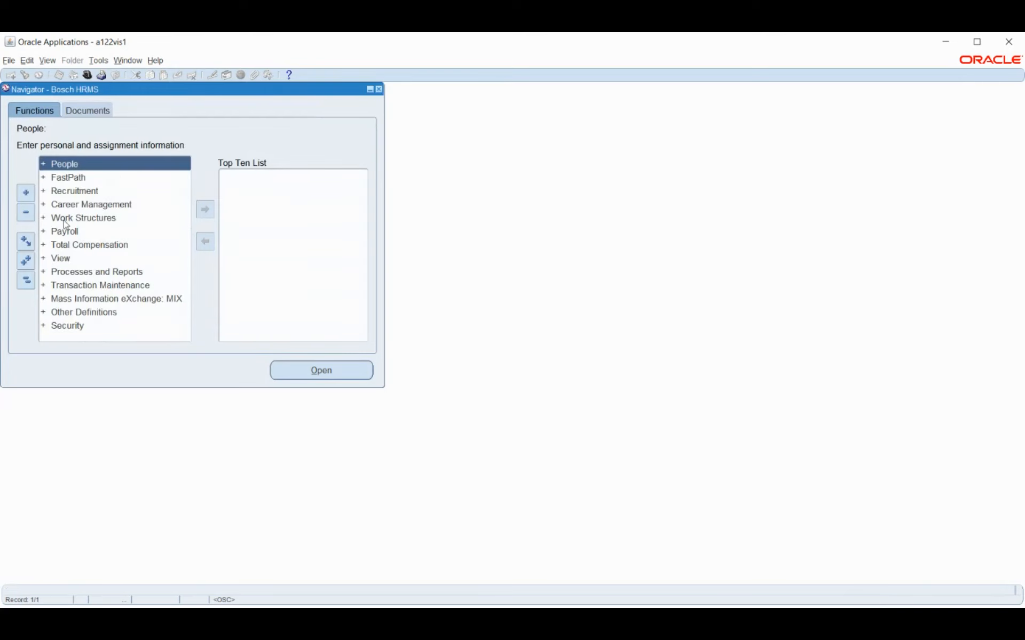
Open the job description form from the work structures functions.
{"action": "double_click", "coordinate": [65, 219]}
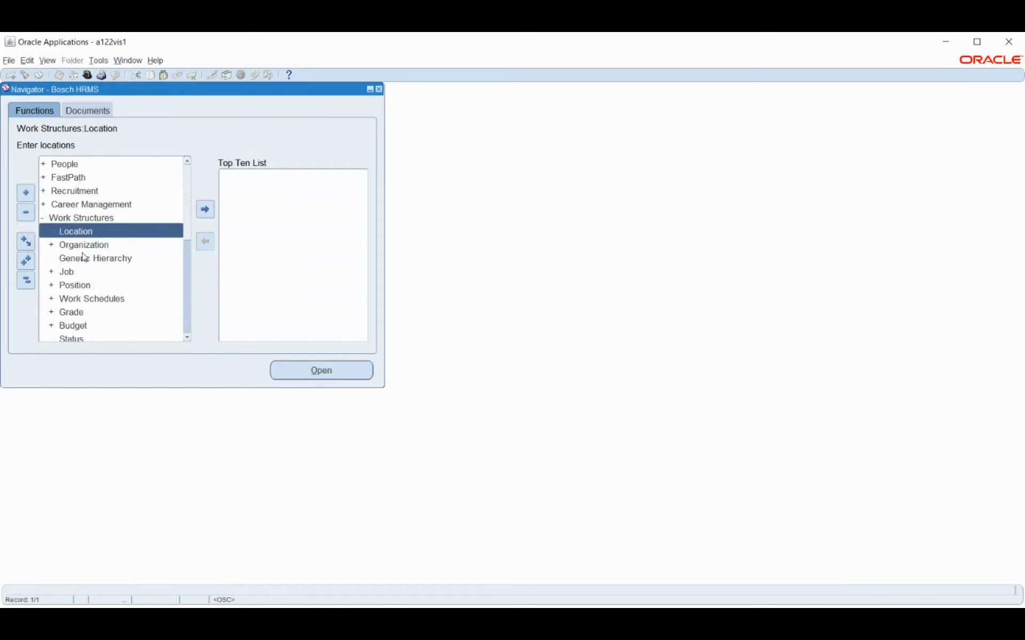
{"action": "left_click", "coordinate": [66, 271]}
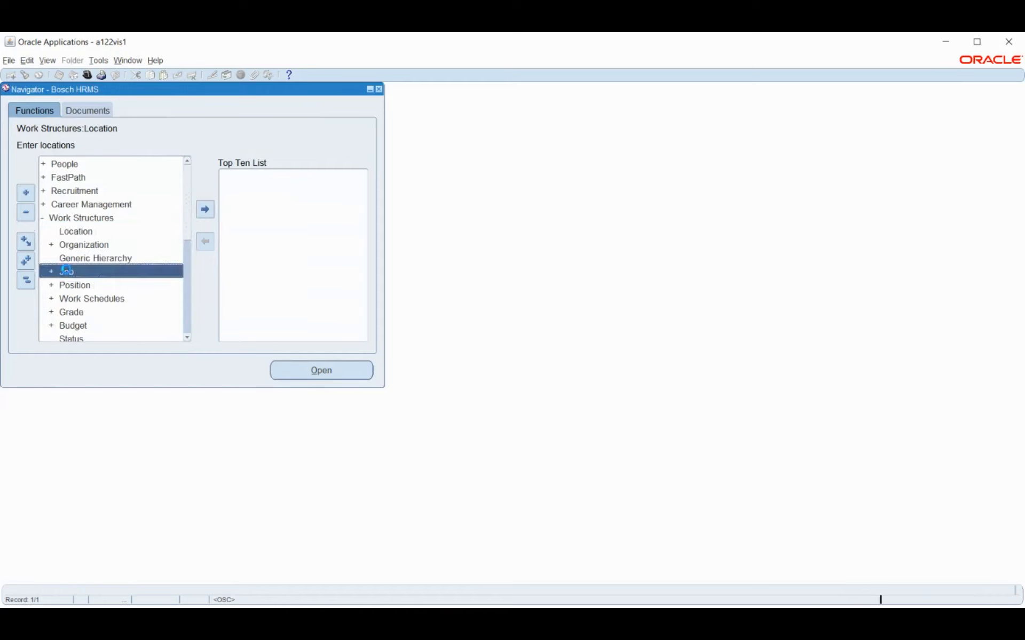
{"action": "double_click", "coordinate": [82, 275]}
{"action": "double_click", "coordinate": [91, 287]}
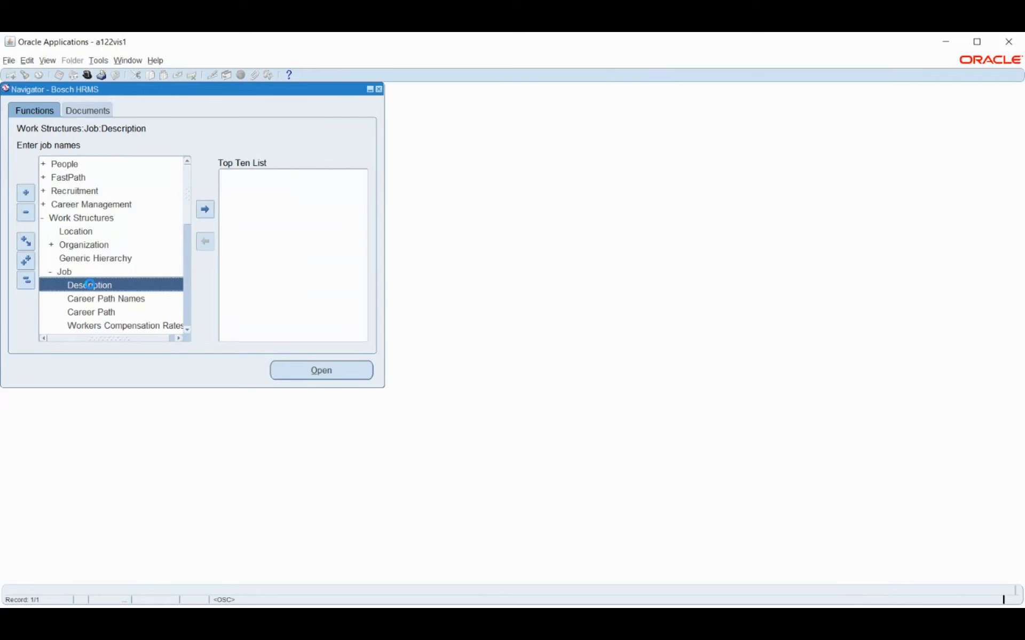
Set the effective date for the new job to 01-JAN-2021.
{"action": "left_click", "coordinate": [170, 229]}
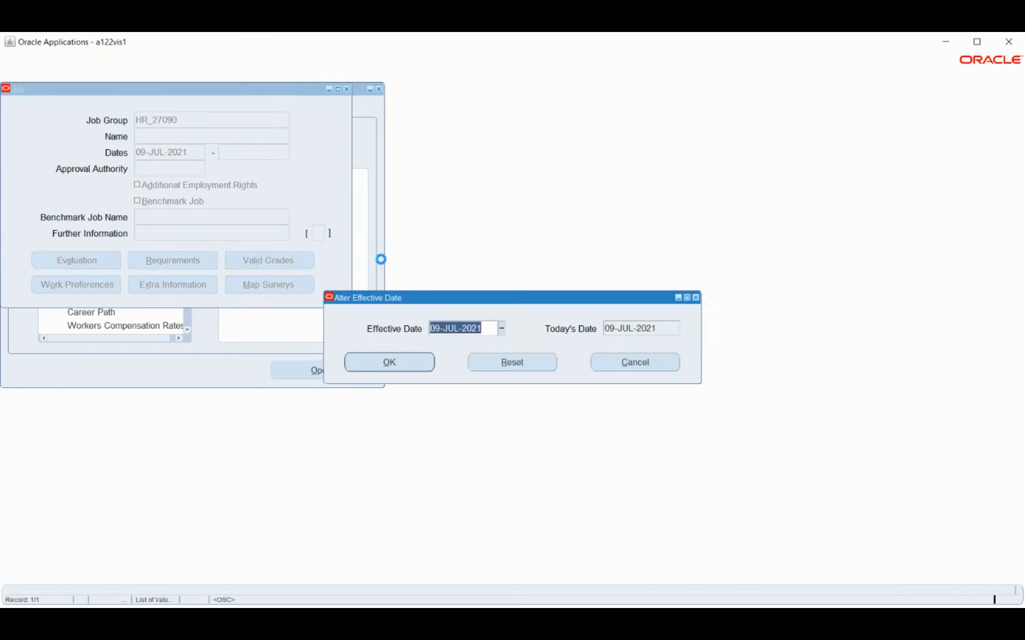
{"action": "type", "text": "1JAN2021"}
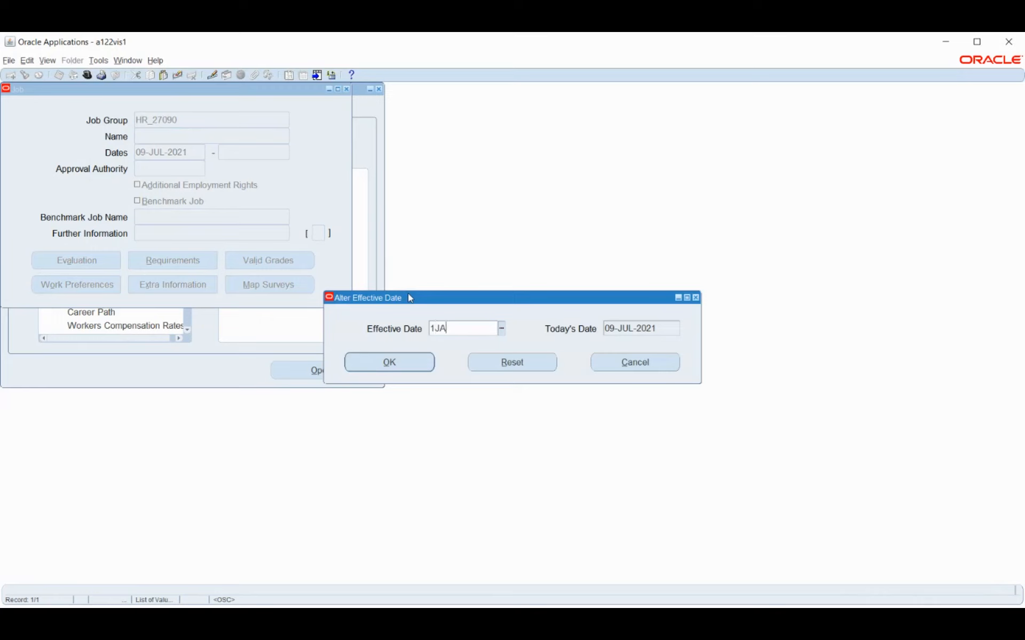
{"action": "key", "text": "Return"}
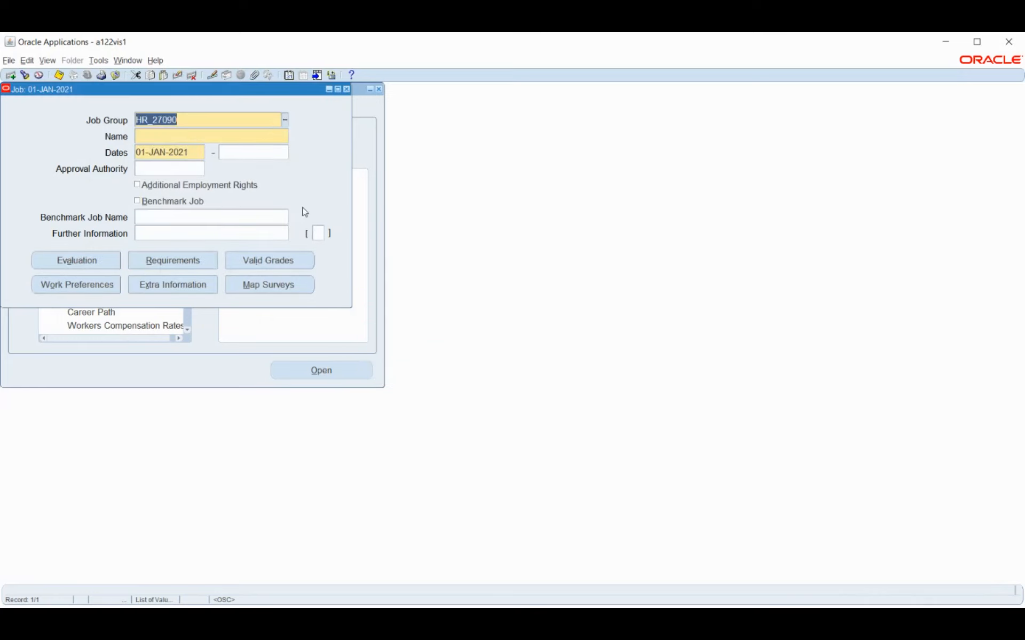
Define the job name with Bosch_Job_Code 110406 (SENIOR EXECUTIVE) and Bosch_Job_Name HRE.
{"action": "left_click", "coordinate": [234, 136]}
{"action": "left_click", "coordinate": [391, 313]}
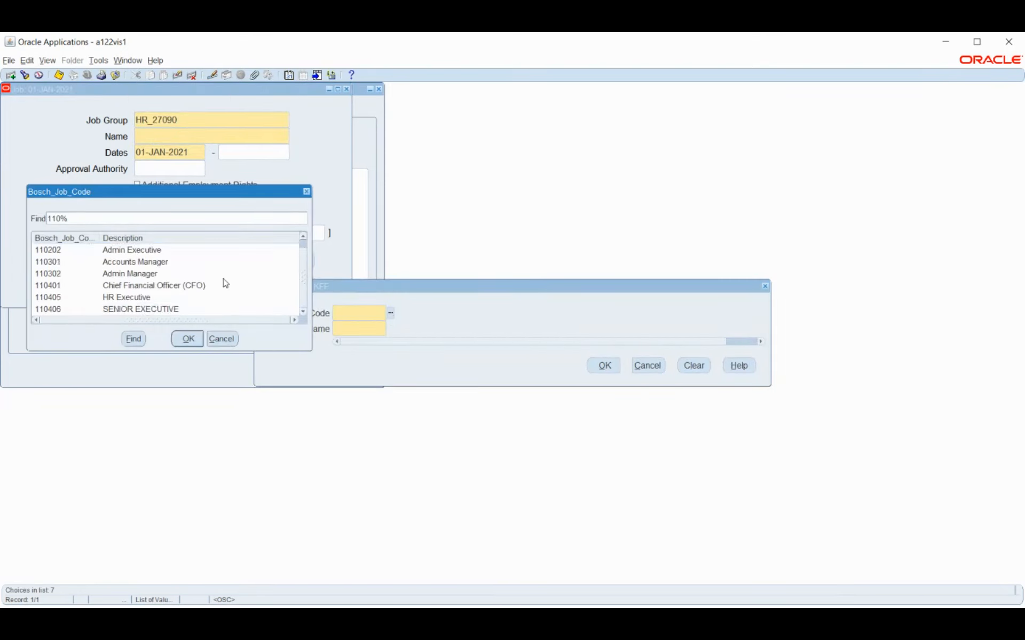
{"action": "left_click", "coordinate": [161, 311]}
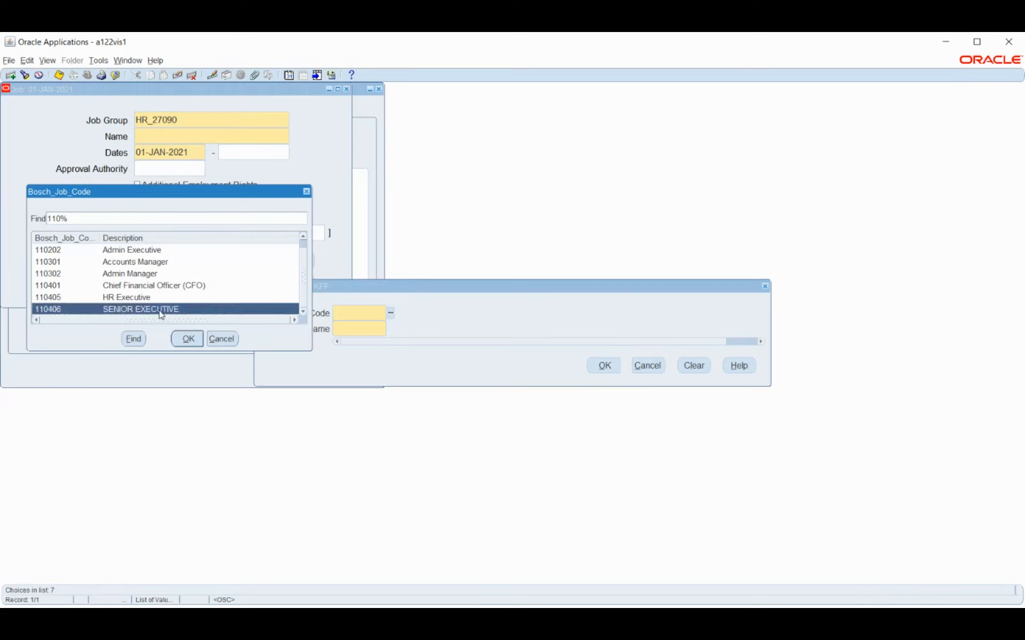
{"action": "left_click", "coordinate": [188, 339]}
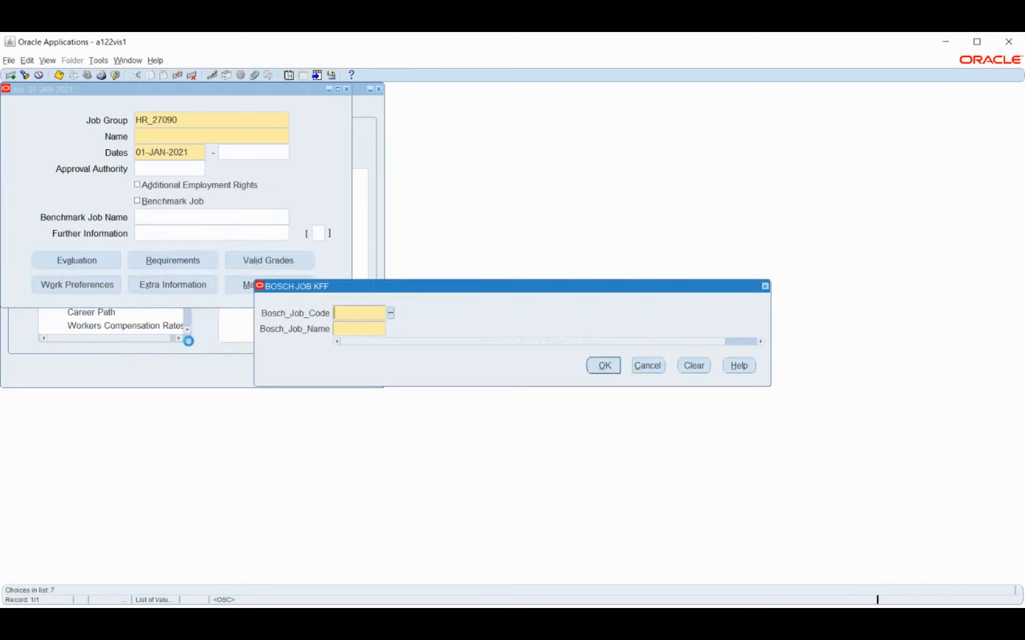
{"action": "left_click", "coordinate": [391, 329]}
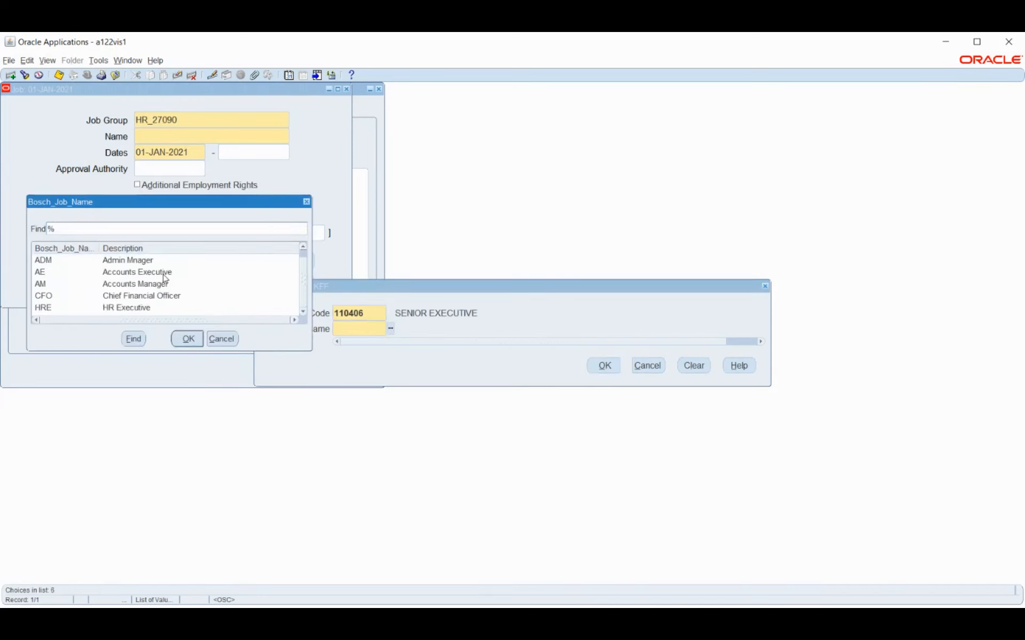
{"action": "left_click", "coordinate": [151, 309]}
{"action": "left_click", "coordinate": [187, 339]}
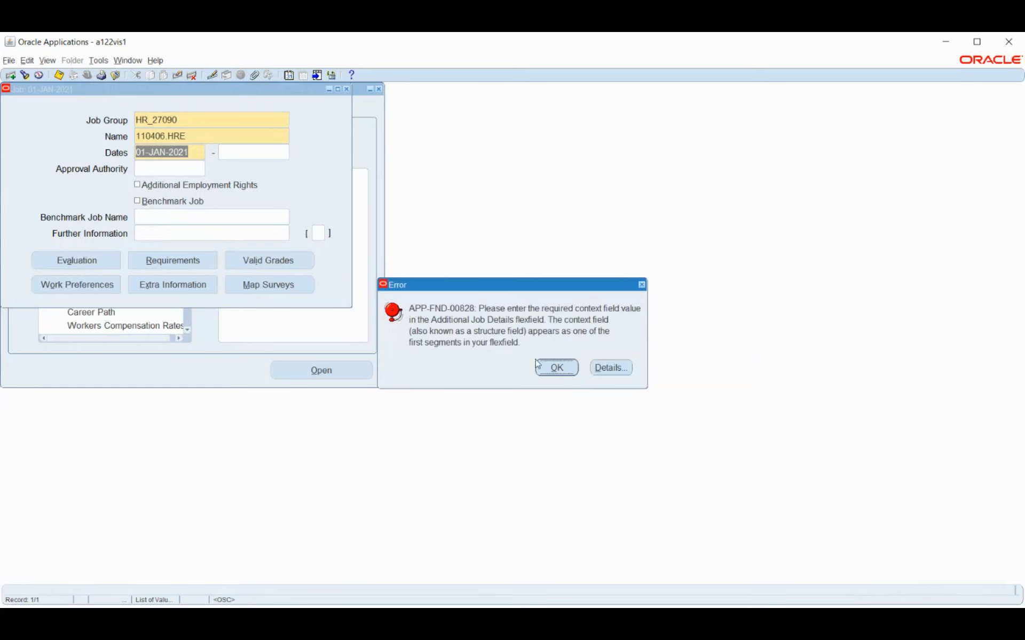
Fill in the additional job details with context Bosch_DFF and Job_Code 100, and save the job.
{"action": "left_click", "coordinate": [556, 368]}
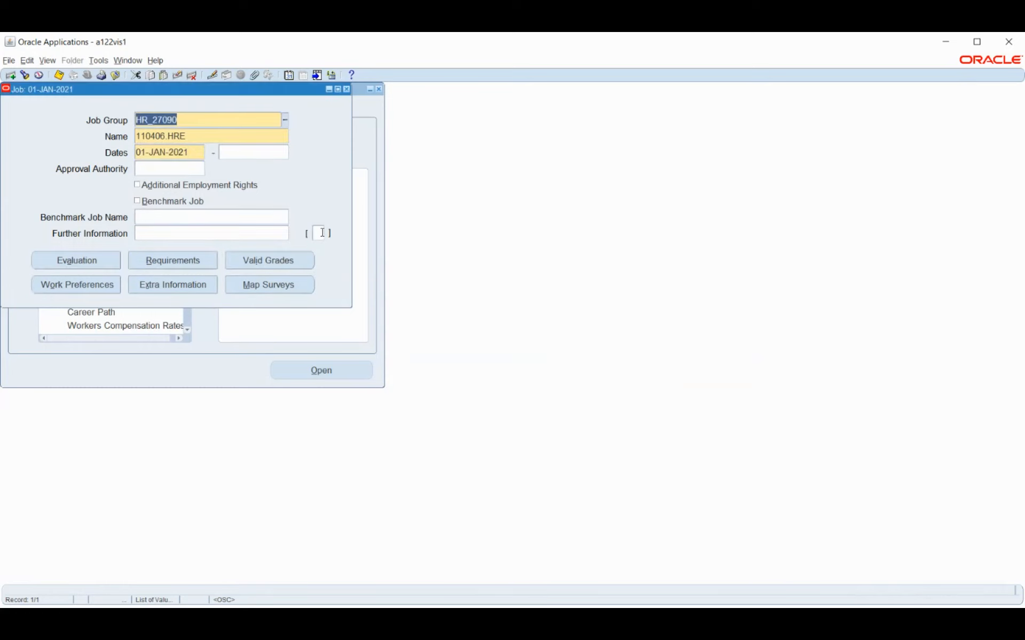
{"action": "left_click", "coordinate": [527, 321]}
{"action": "left_click", "coordinate": [513, 334]}
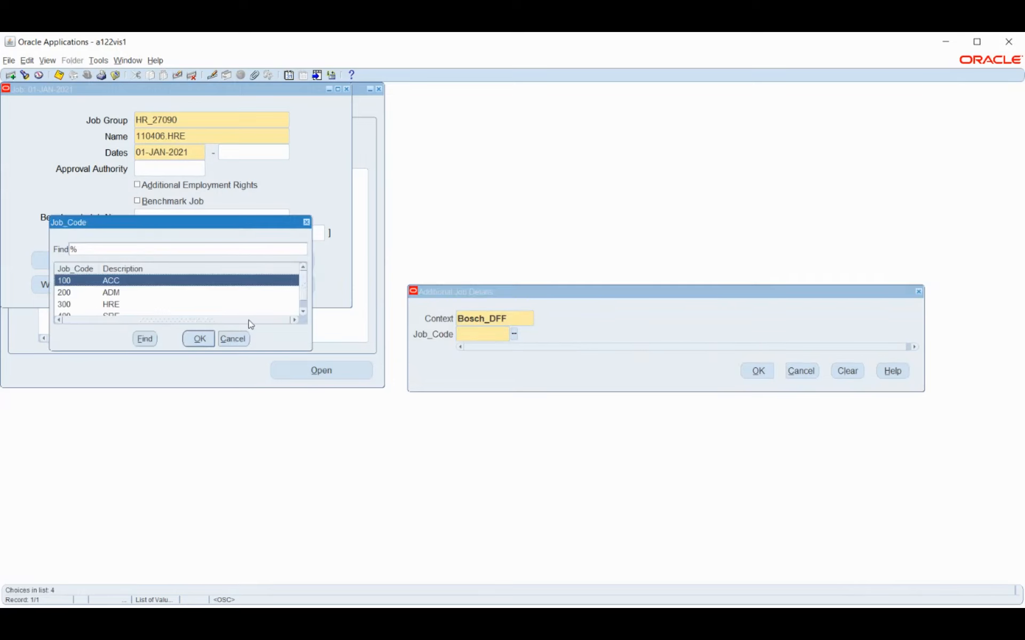
{"action": "left_click", "coordinate": [198, 339]}
{"action": "left_click", "coordinate": [759, 378]}
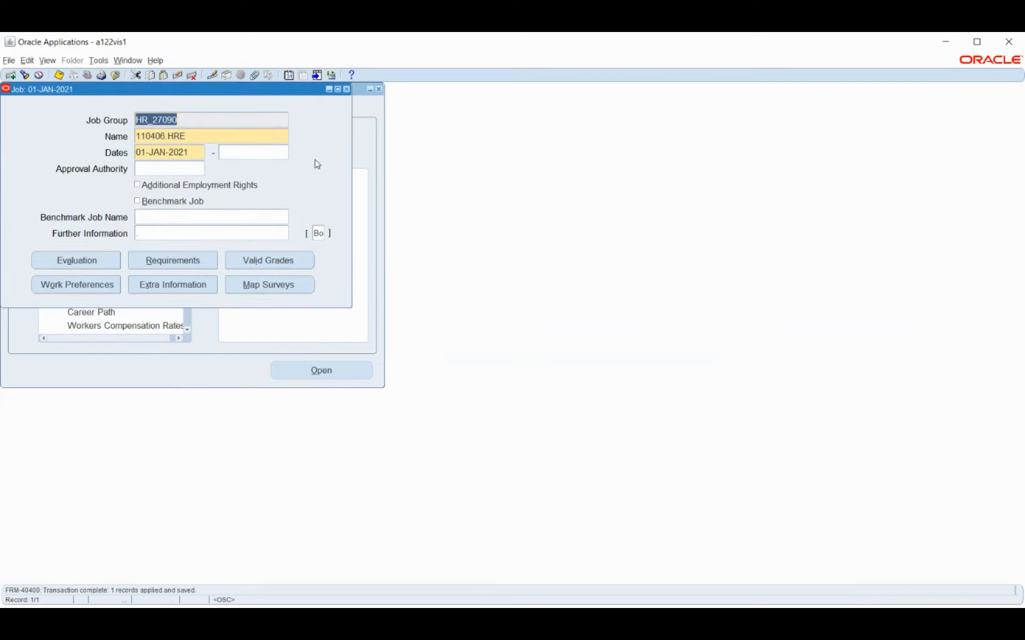
Close the job form and open the form for entering and maintaining people.
{"action": "left_click", "coordinate": [345, 91]}
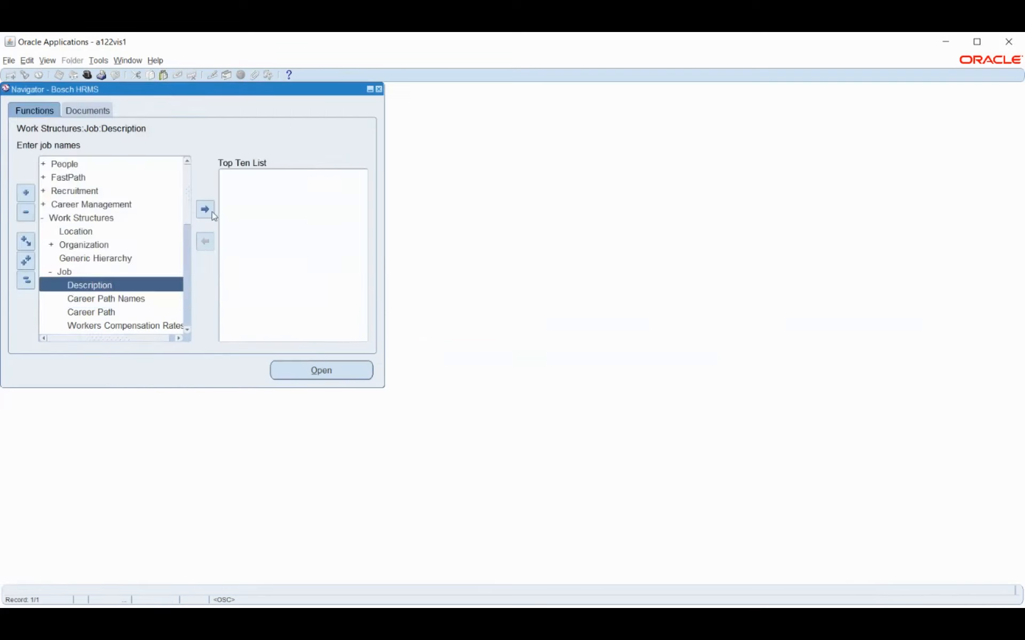
{"action": "double_click", "coordinate": [66, 165]}
{"action": "left_click", "coordinate": [81, 178]}
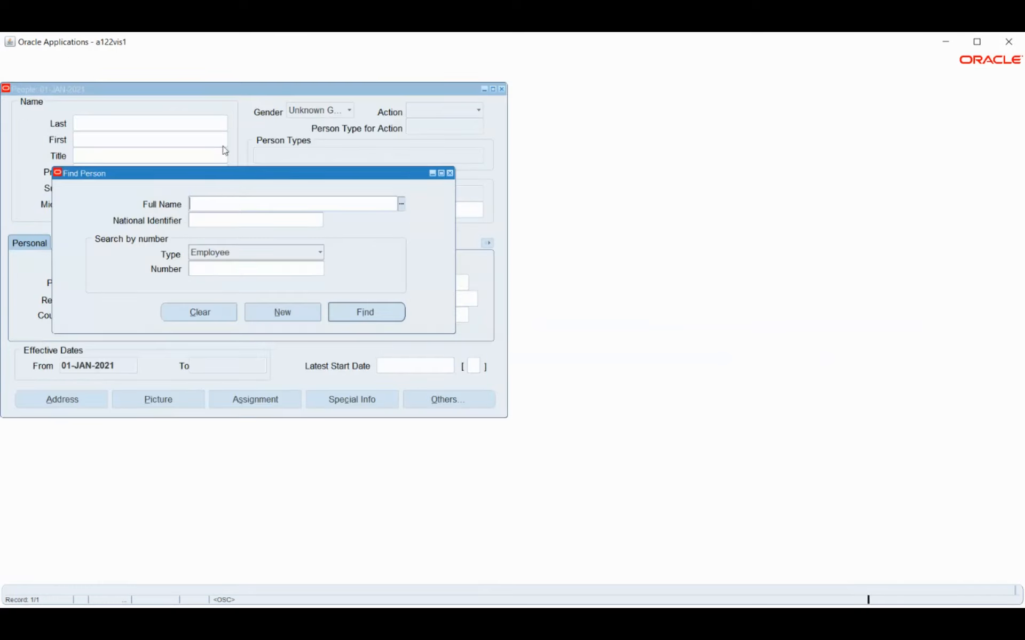
Find the employee by employee number and open the employee's assignment.
{"action": "left_click", "coordinate": [236, 269]}
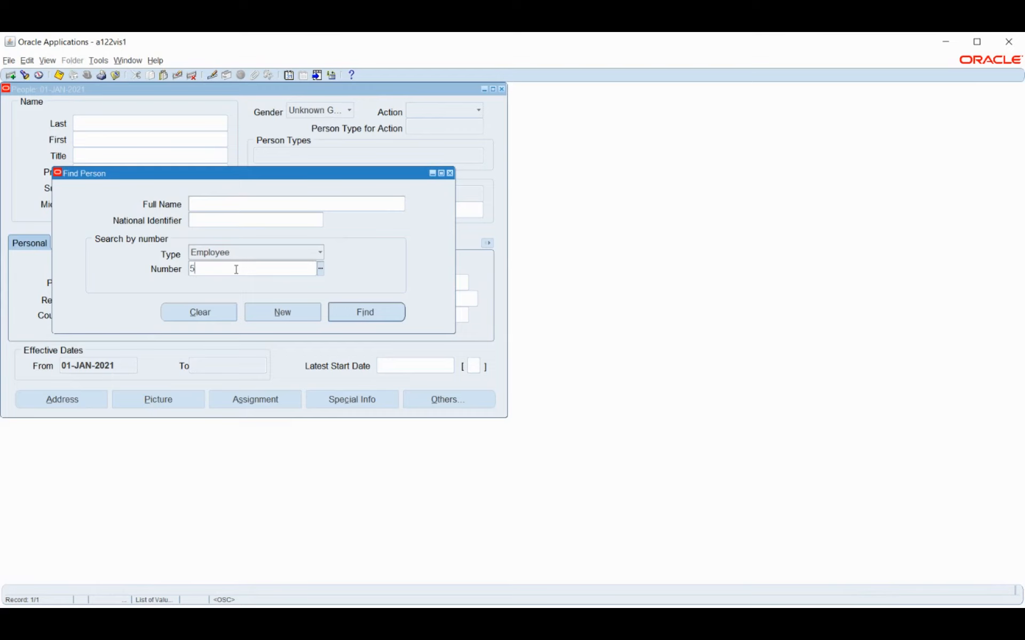
{"action": "key", "text": "Tab"}
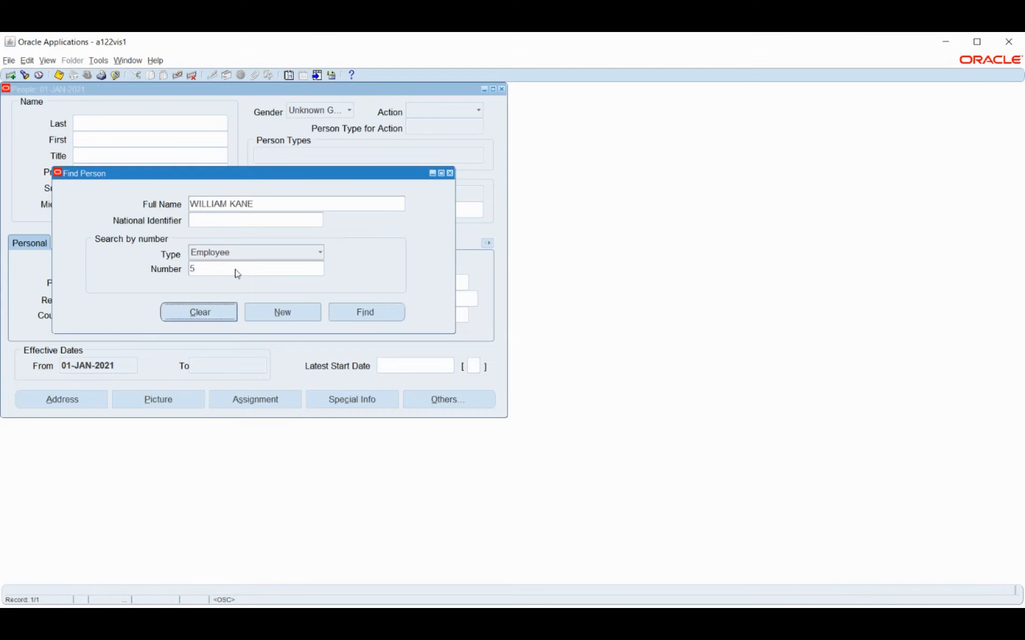
{"action": "left_click", "coordinate": [346, 312]}
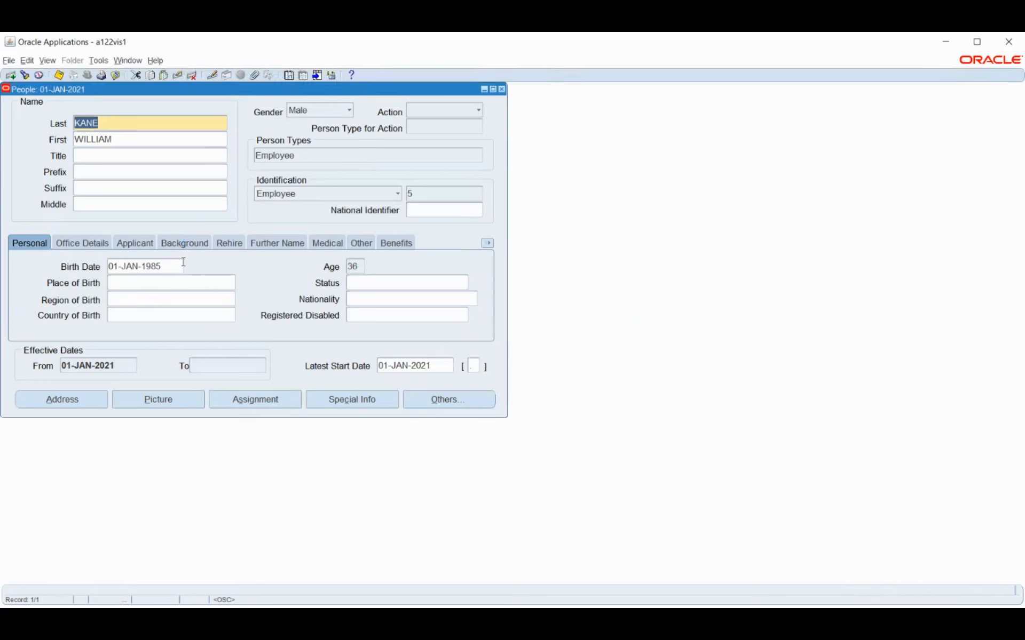
{"action": "left_click", "coordinate": [235, 401]}
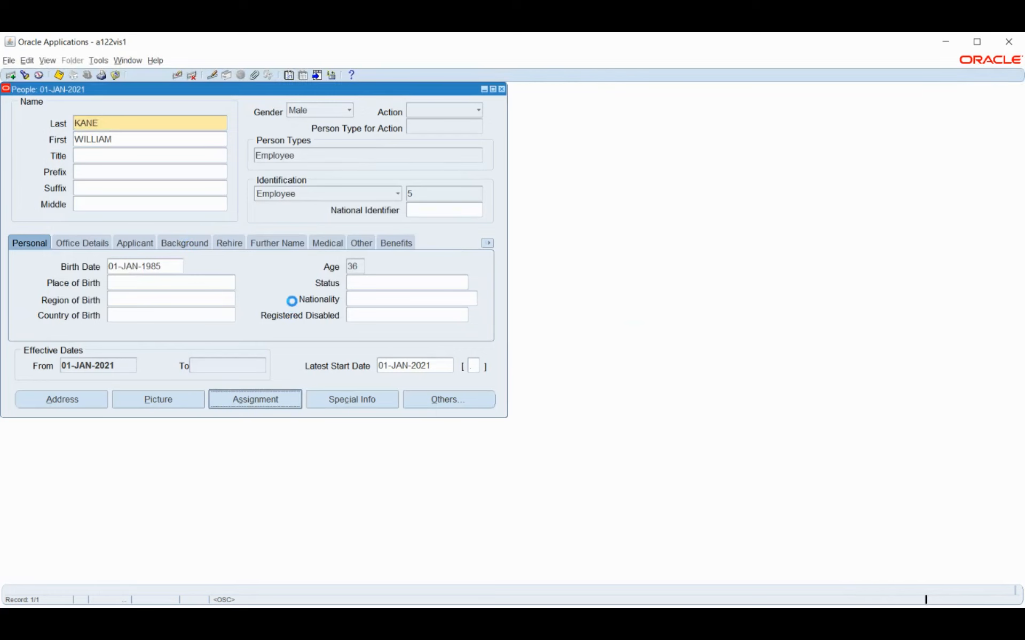
{"action": "left_click", "coordinate": [177, 158]}
{"action": "left_click", "coordinate": [274, 162]}
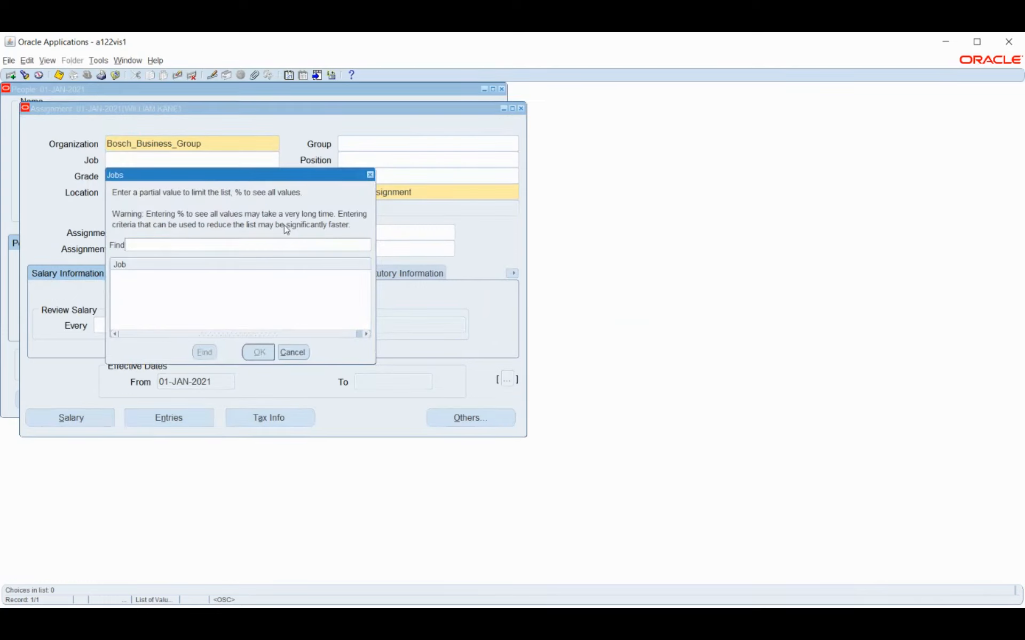
{"action": "left_click", "coordinate": [293, 352]}
Try to change the assignment's organization to the one matching Bosh_HR_Organisation%.
{"action": "left_click", "coordinate": [224, 140]}
{"action": "left_click", "coordinate": [274, 144]}
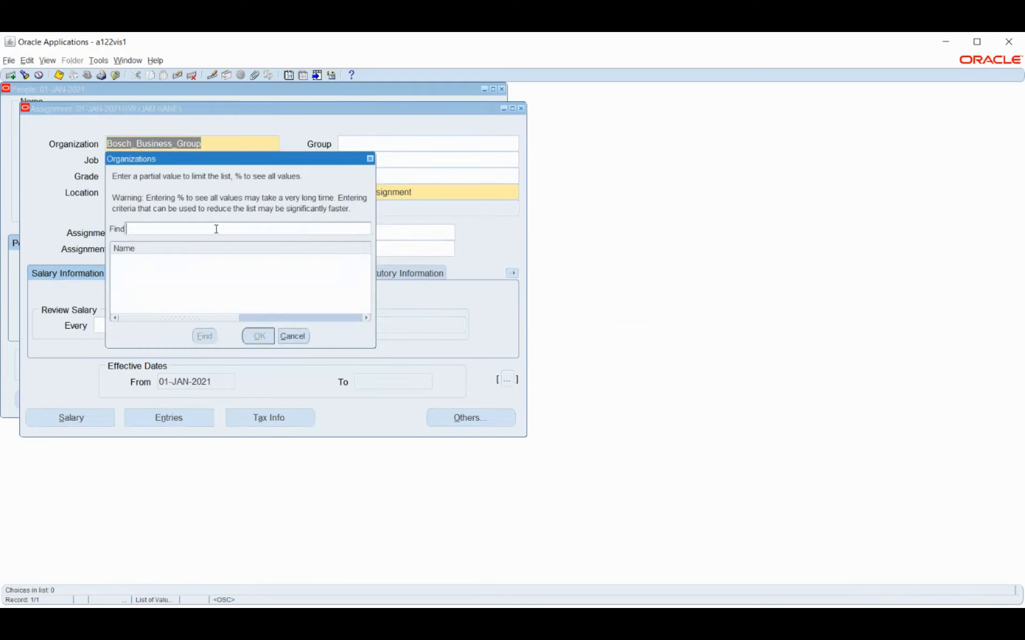
{"action": "type", "text": "Bosh_HR_Organisation%"}
{"action": "key", "text": "Return"}
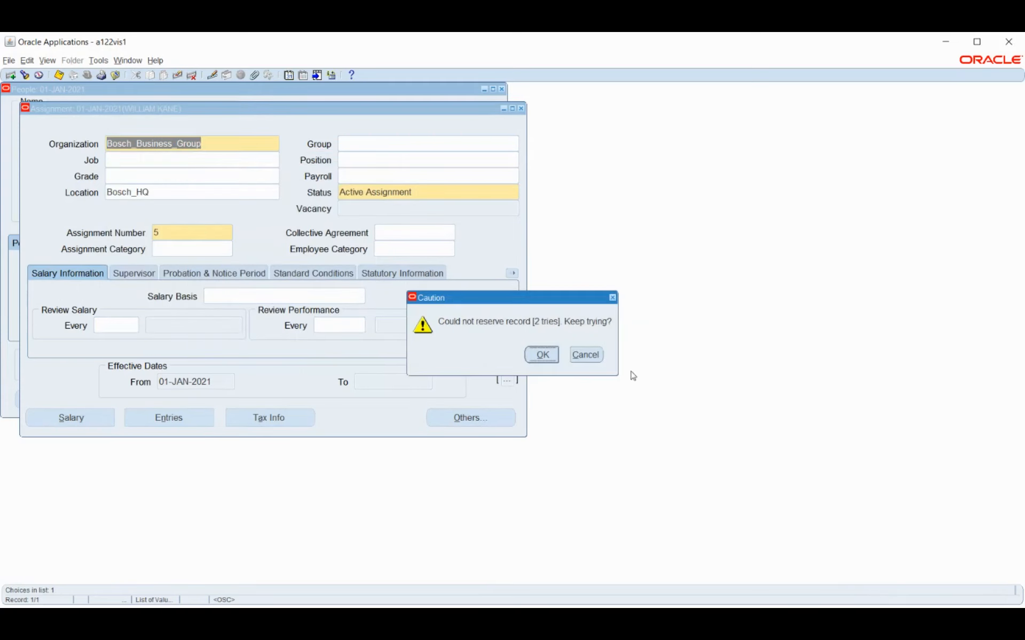
{"action": "left_click", "coordinate": [540, 362]}
{"action": "left_click", "coordinate": [536, 353]}
{"action": "left_click", "coordinate": [541, 354]}
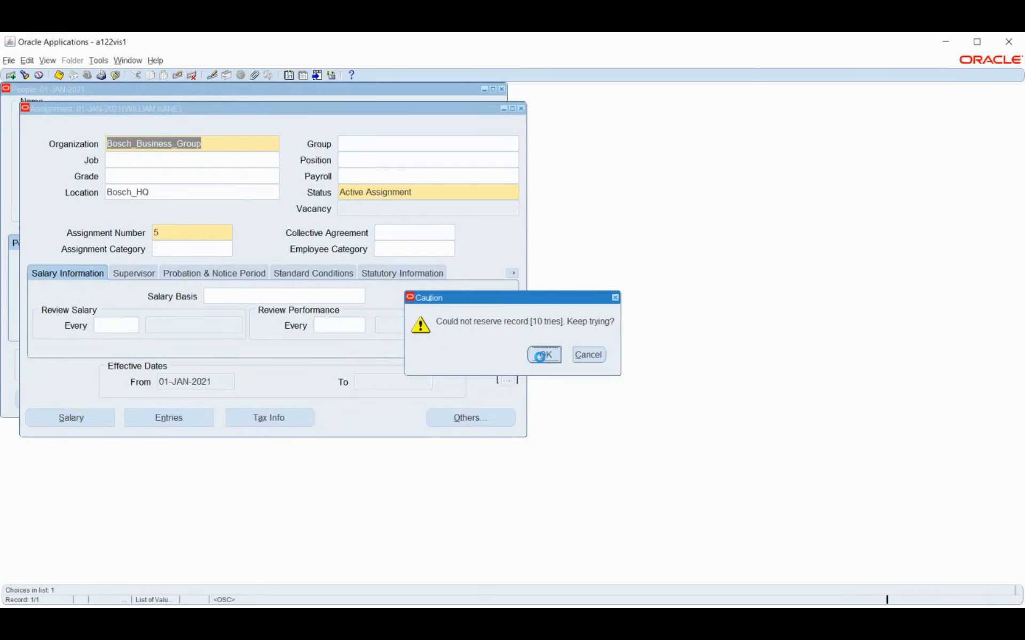
{"action": "left_click", "coordinate": [541, 358]}
{"action": "left_click", "coordinate": [589, 354]}
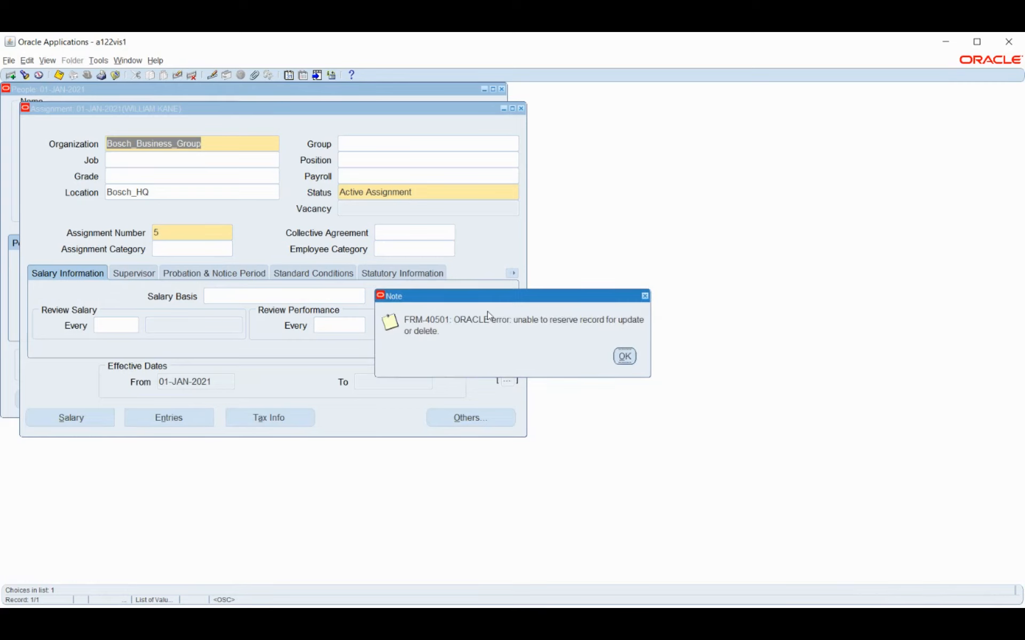
{"action": "left_click", "coordinate": [624, 357]}
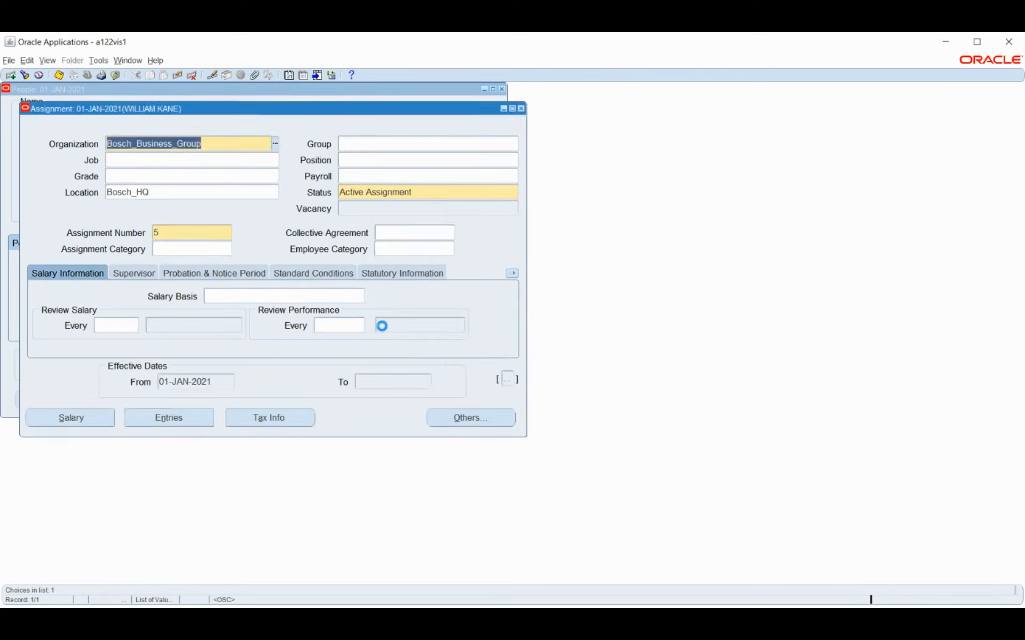
Try to assign the job 110406.HRE to the employee, limiting the job list with 110%.
{"action": "left_click", "coordinate": [174, 157]}
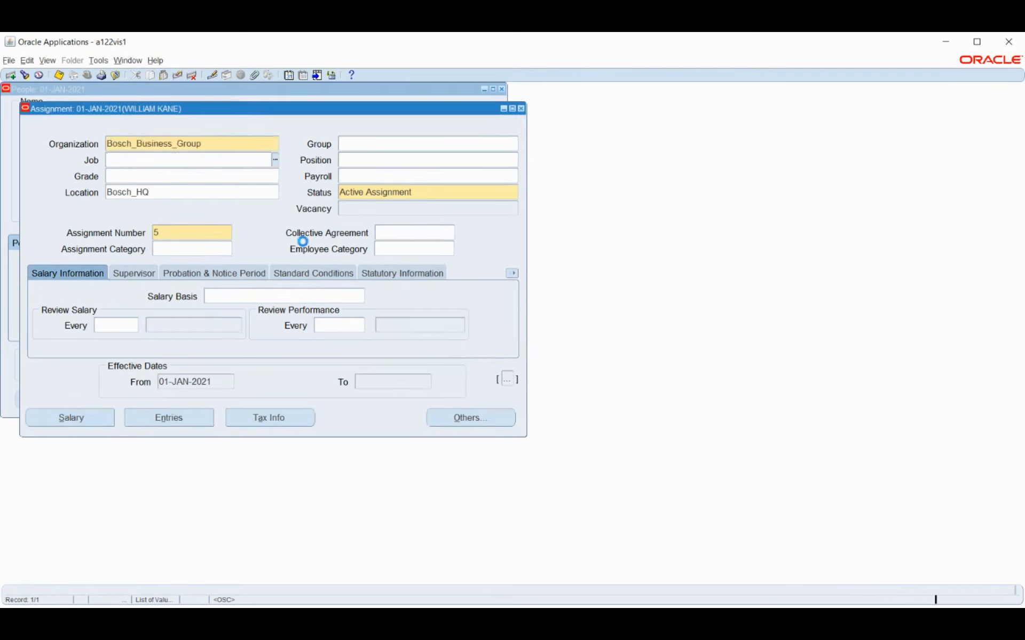
{"action": "type", "text": "110%"}
{"action": "key", "text": "Return"}
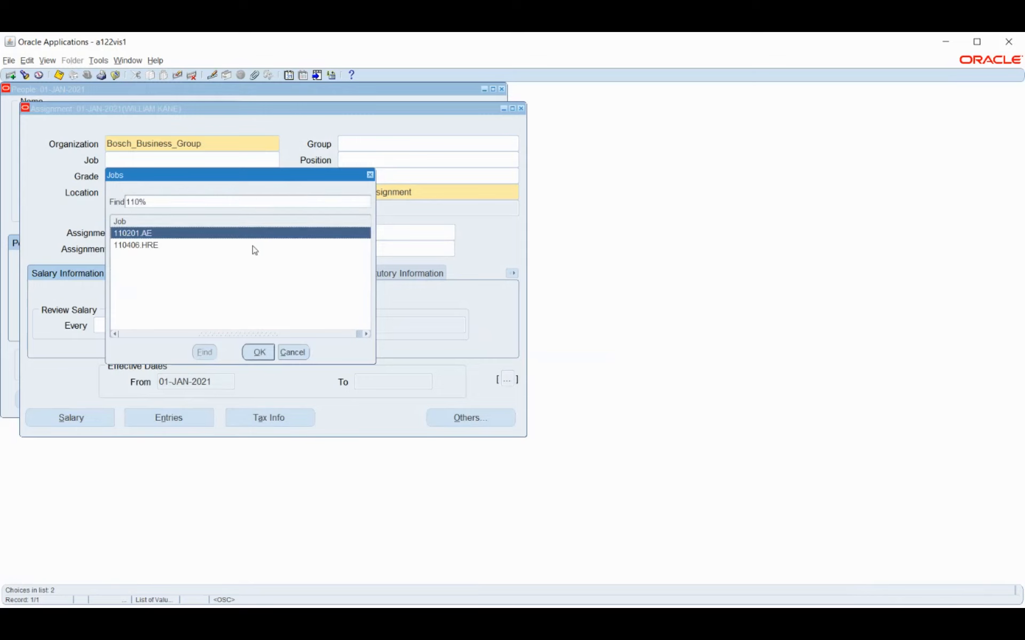
{"action": "double_click", "coordinate": [255, 251]}
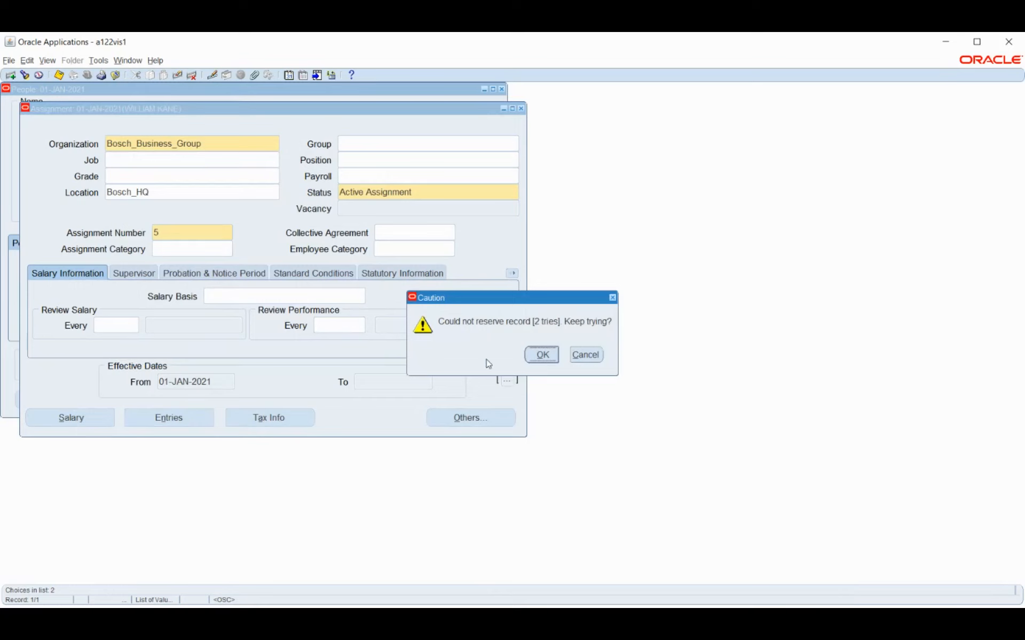
{"action": "left_click", "coordinate": [586, 355]}
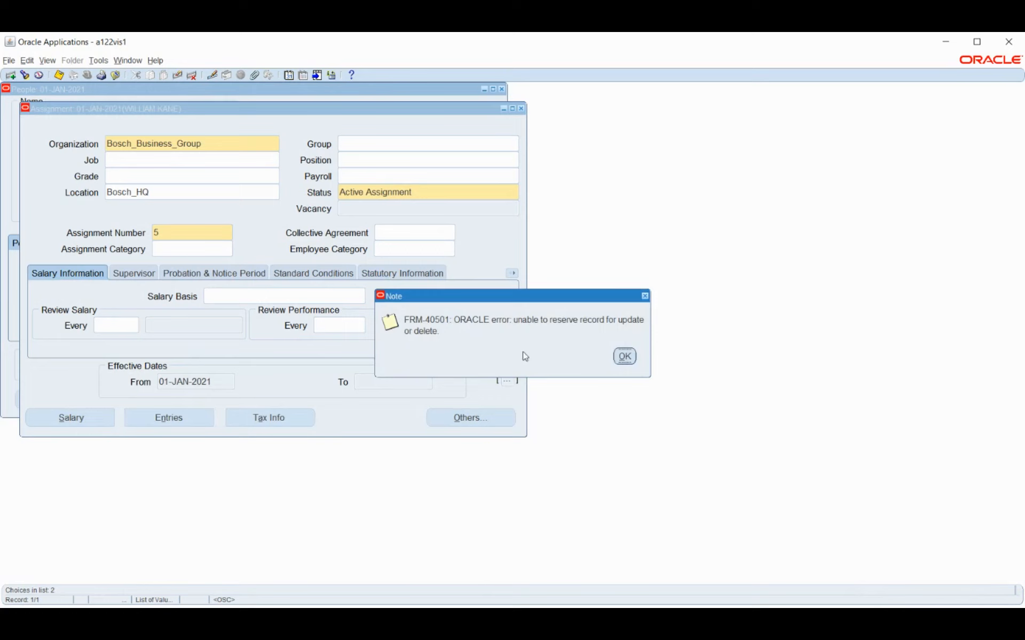
{"action": "left_click", "coordinate": [623, 356]}
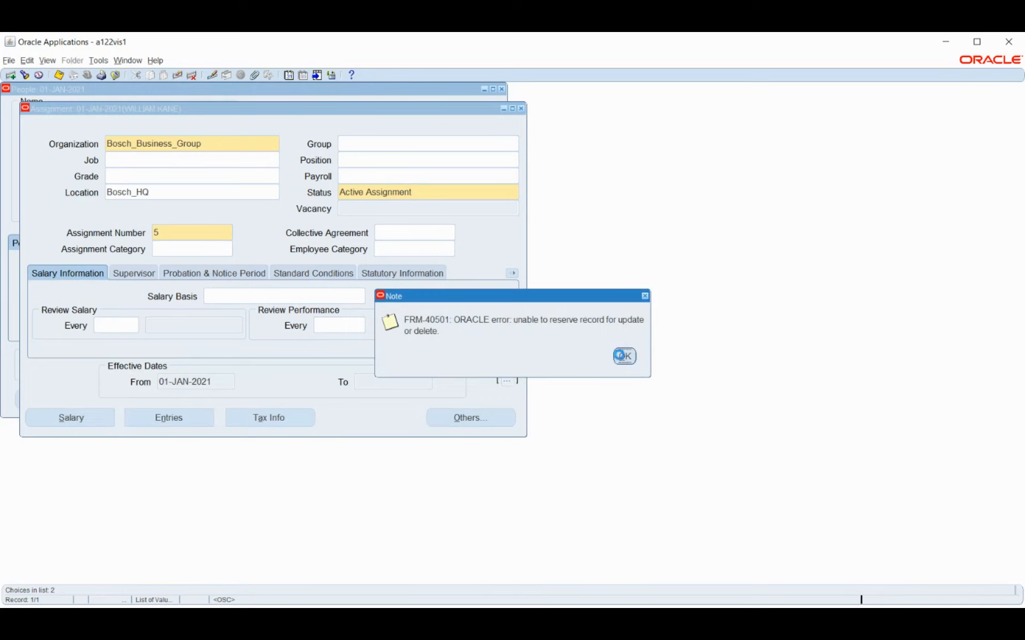
Try twice to replace the assignment's organization with one starting with B, giving up the record reservation each time.
{"action": "left_click", "coordinate": [259, 146]}
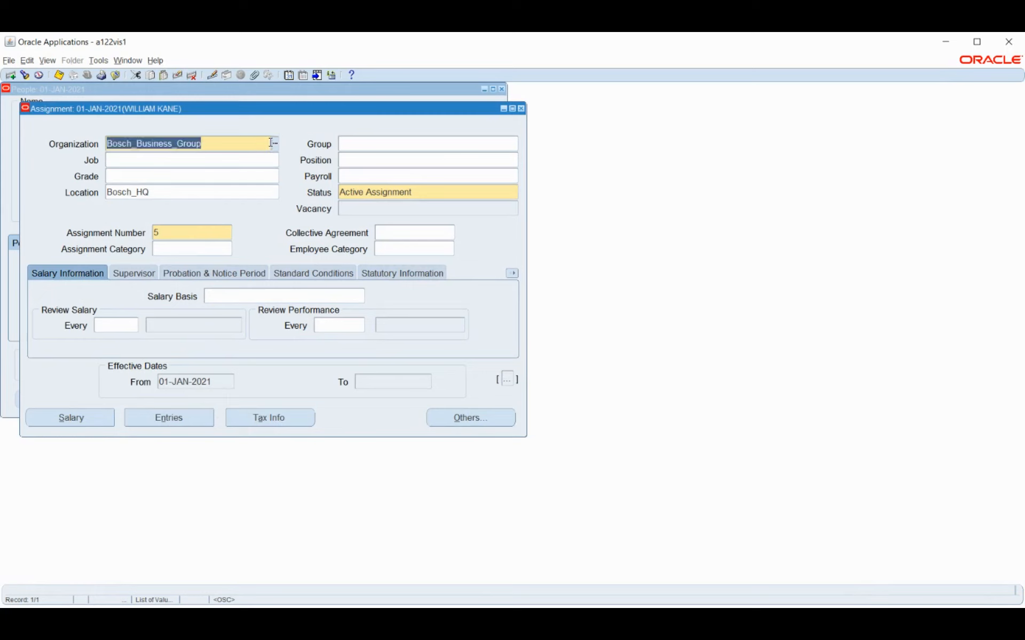
{"action": "type", "text": "b"}
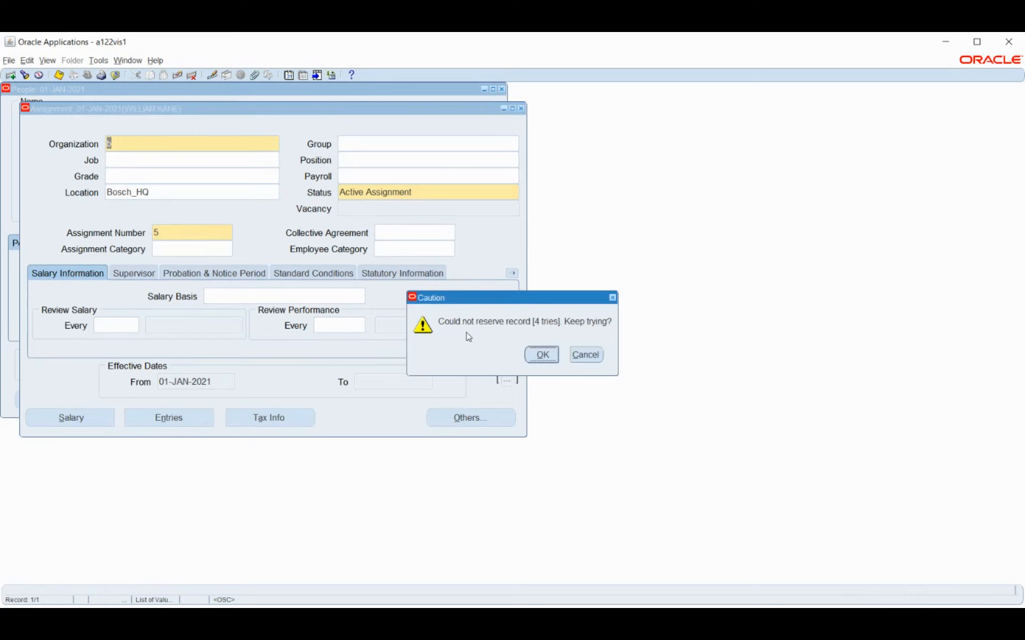
{"action": "left_click", "coordinate": [592, 362]}
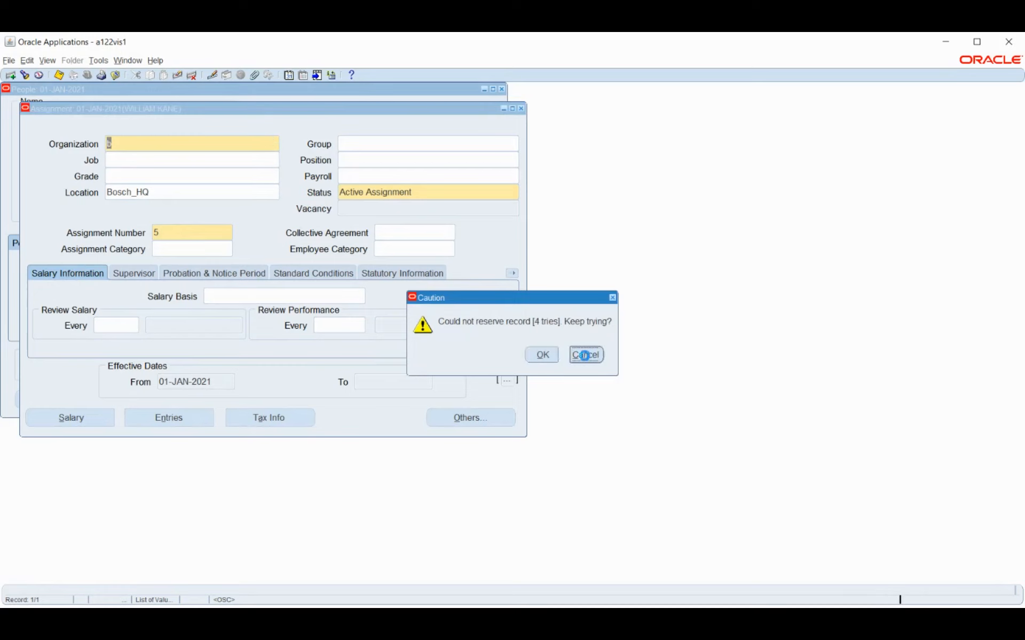
{"action": "left_click", "coordinate": [624, 356]}
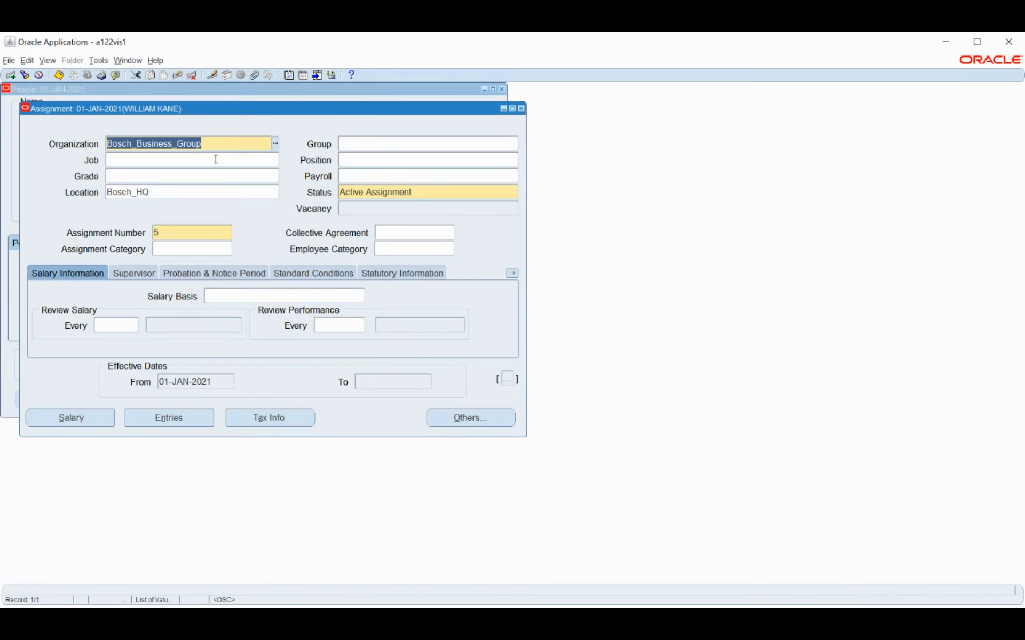
{"action": "type", "text": "B"}
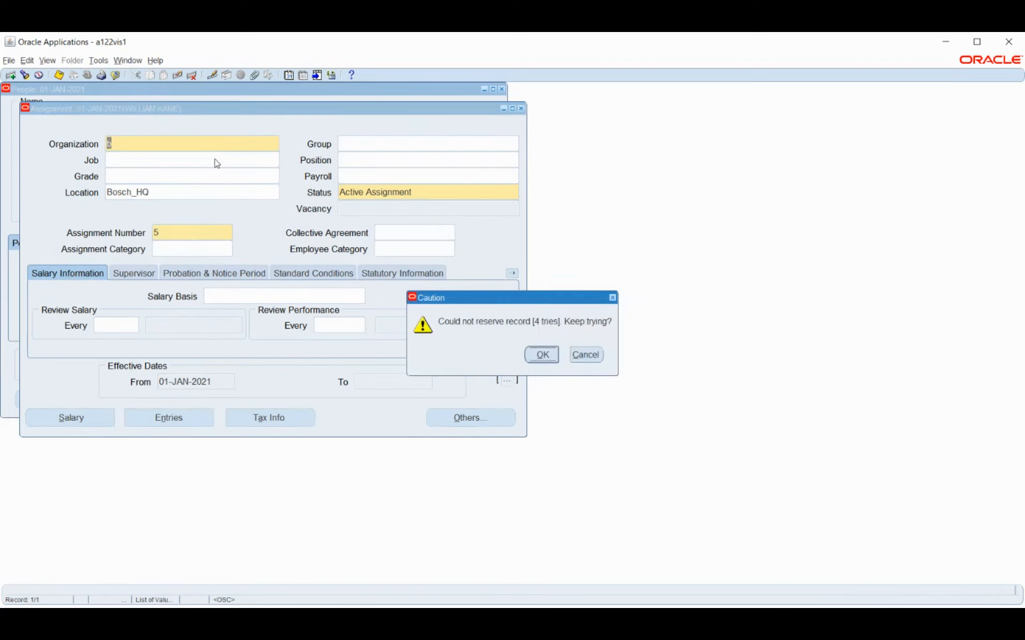
{"action": "left_click", "coordinate": [595, 356]}
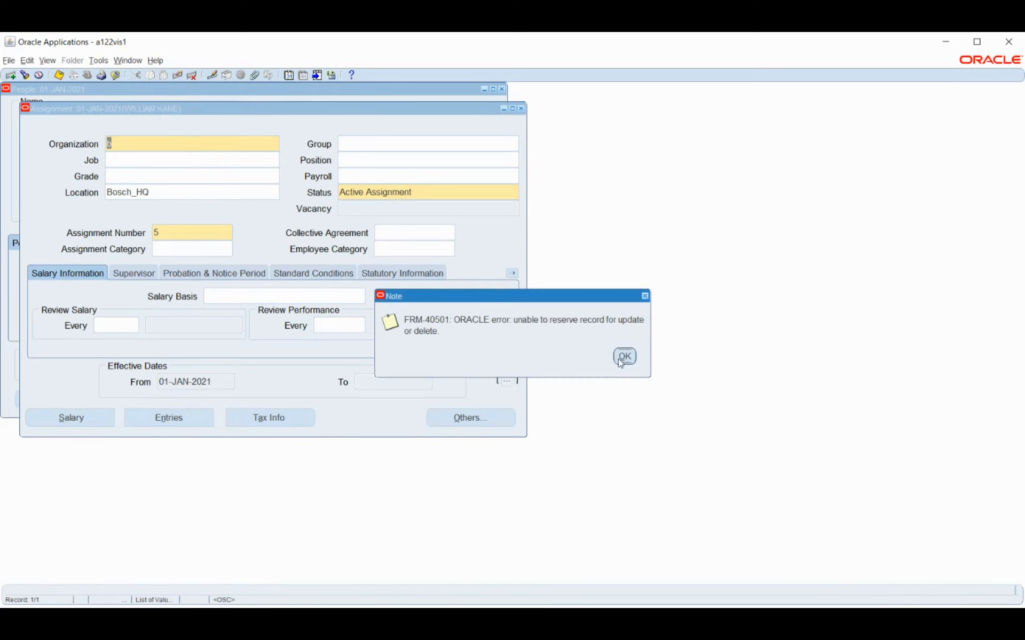
{"action": "left_click", "coordinate": [624, 358]}
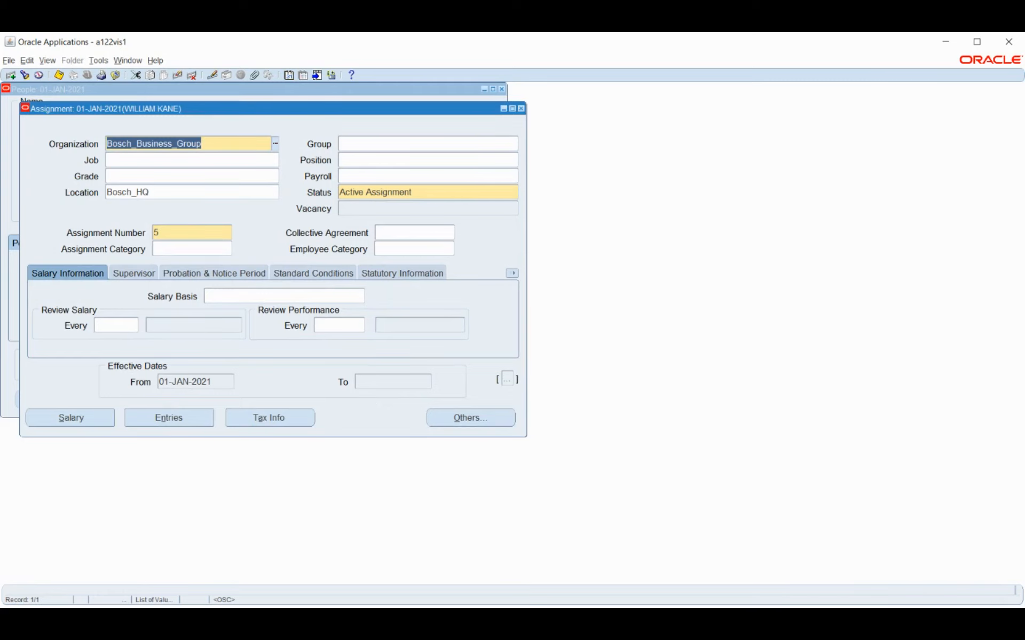
Reopen the employee's assignment and try to choose the GRE (Tax Organization) in its statutory information, abandoning the entry and closing the forms.
{"action": "key", "text": "alt+Tab"}
{"action": "left_click", "coordinate": [522, 110]}
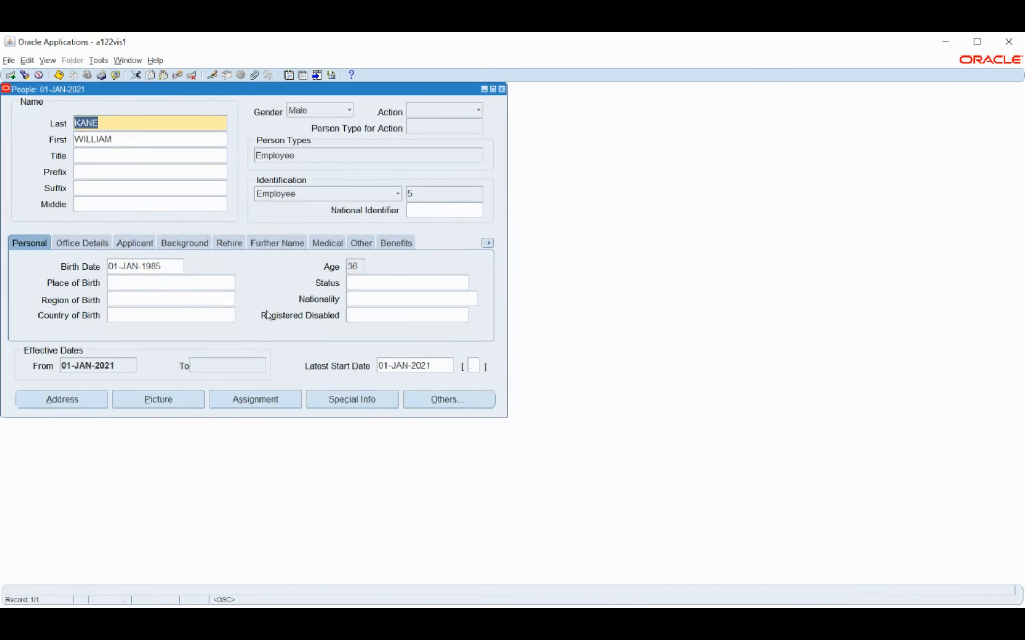
{"action": "left_click", "coordinate": [260, 404]}
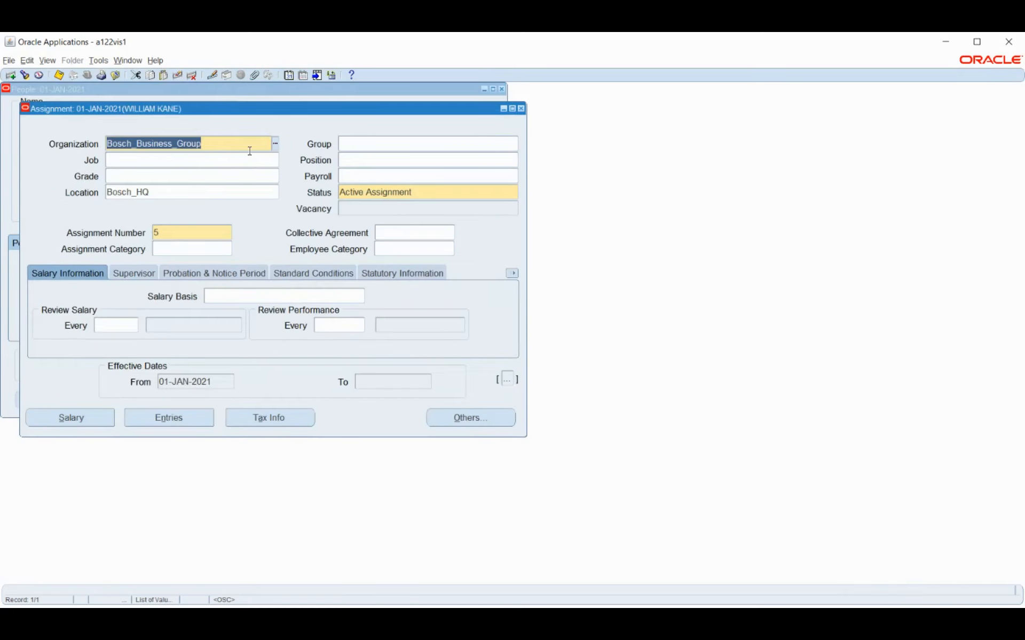
{"action": "left_click", "coordinate": [379, 274]}
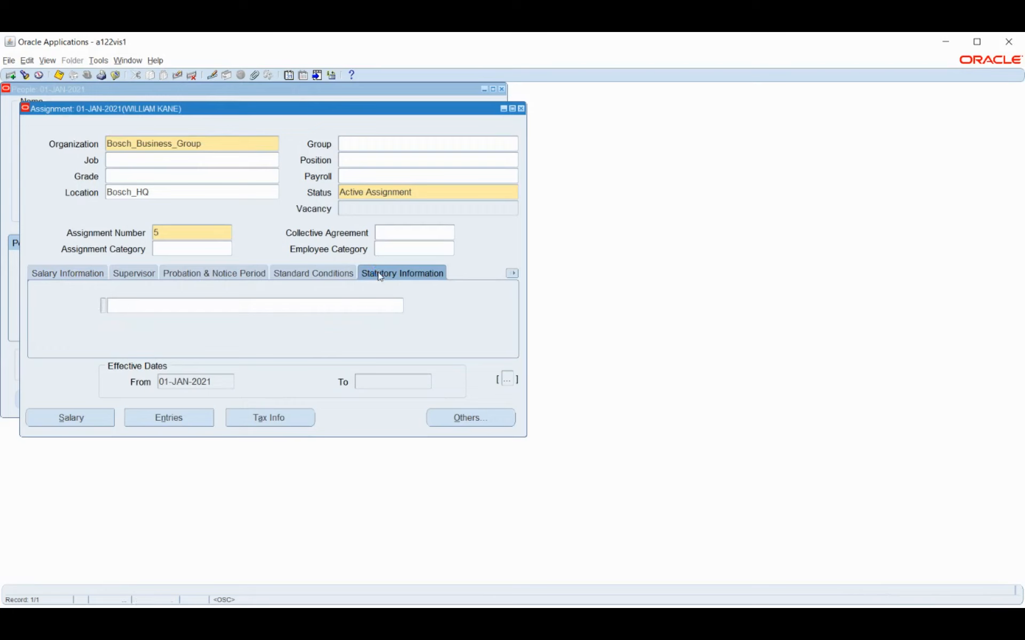
{"action": "left_click", "coordinate": [350, 307]}
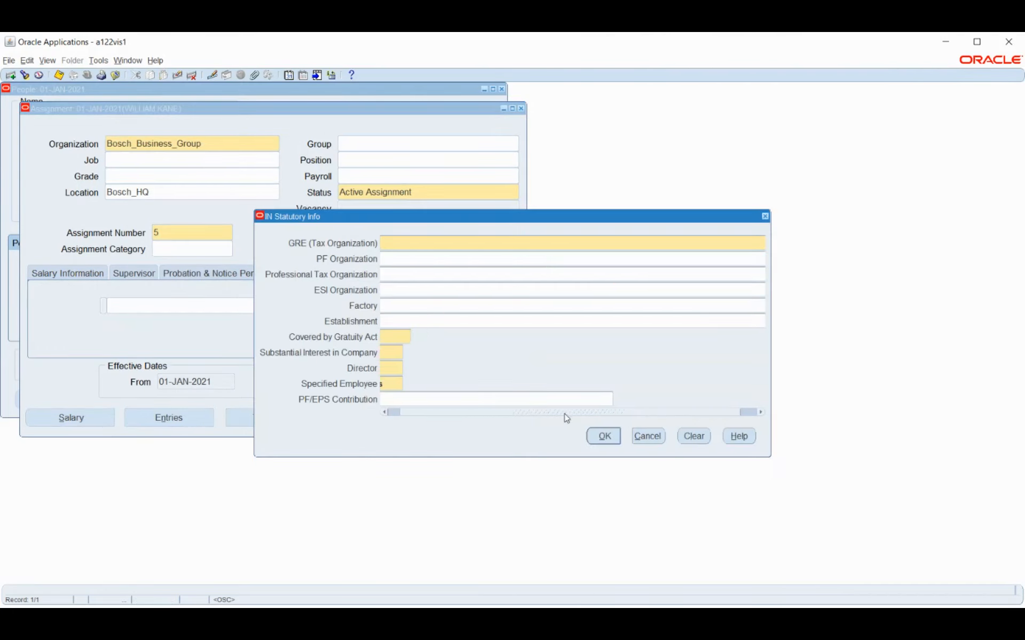
{"action": "left_click", "coordinate": [761, 243]}
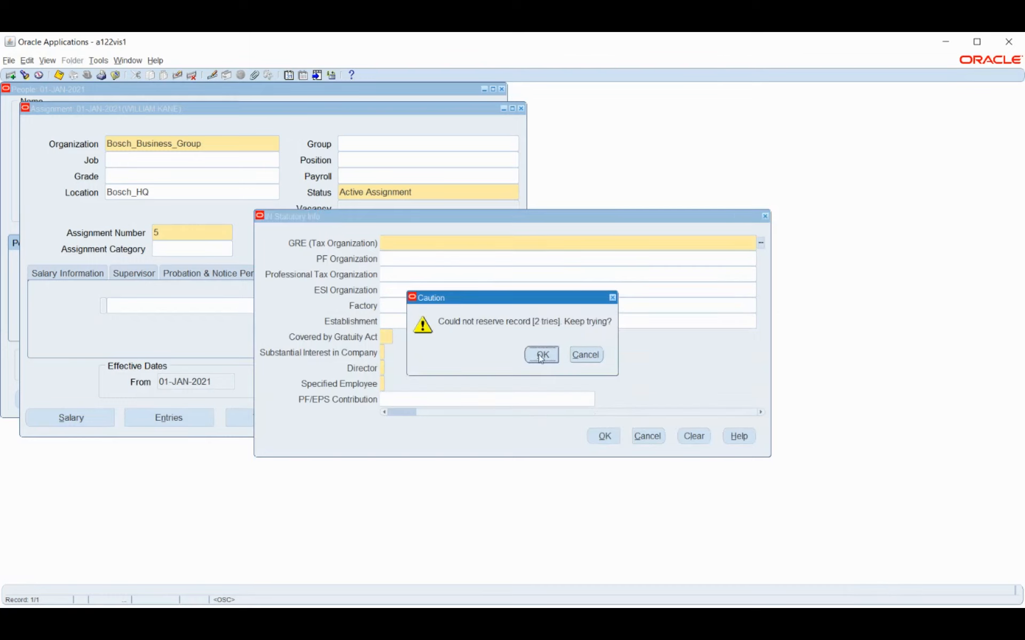
{"action": "left_click", "coordinate": [585, 355]}
{"action": "left_click", "coordinate": [628, 357]}
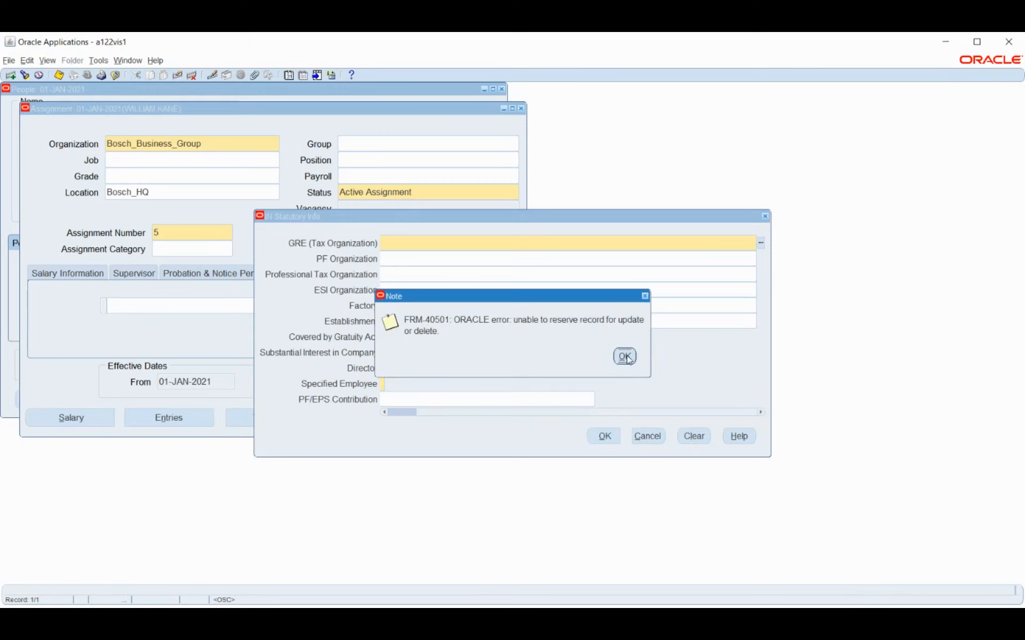
{"action": "left_click", "coordinate": [649, 437]}
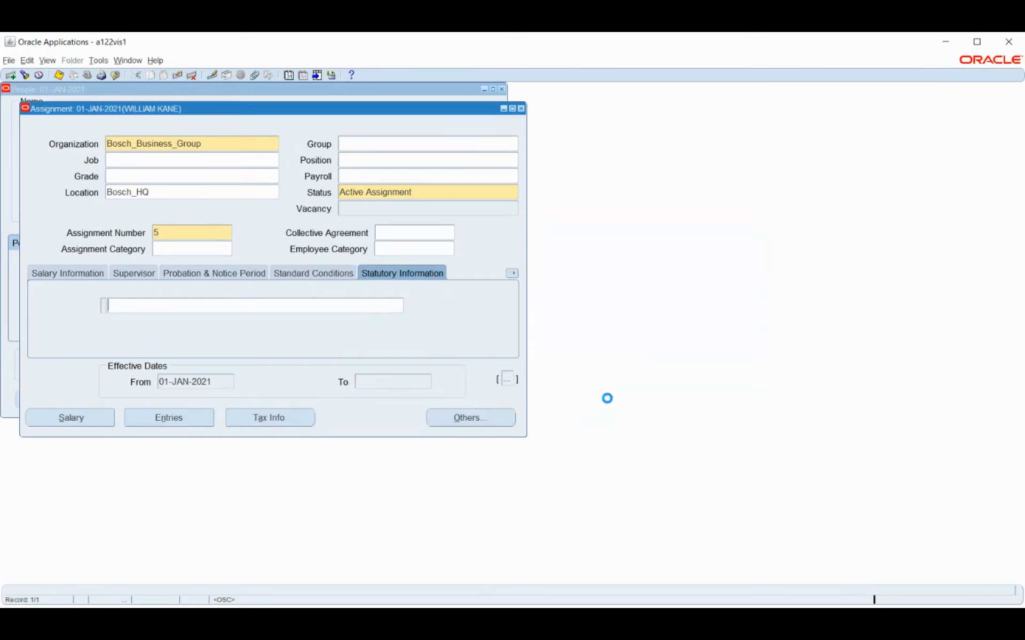
{"action": "key", "text": "F4"}
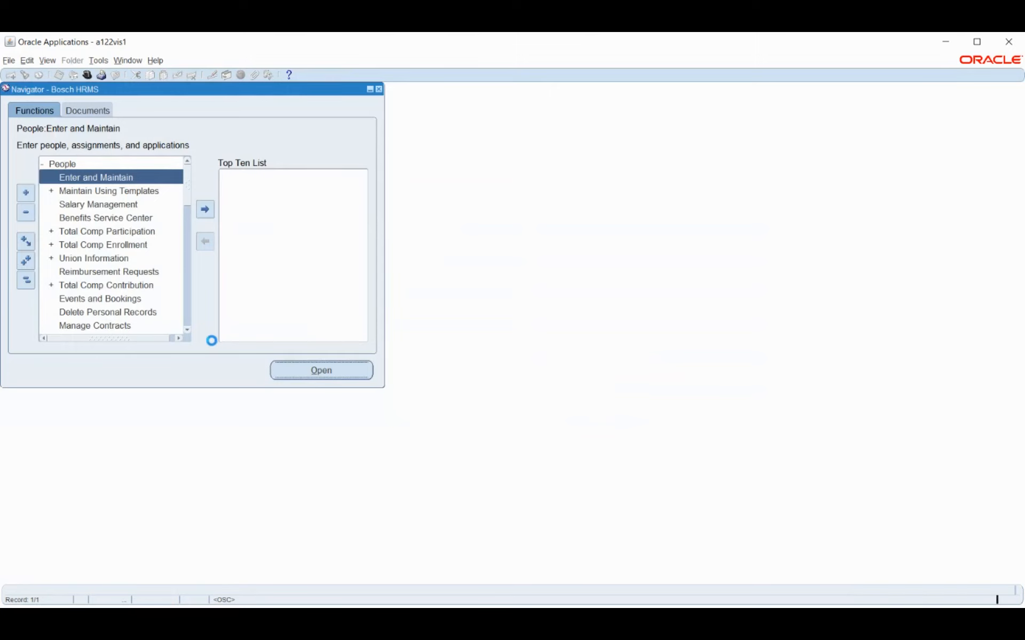
Try to enter a new male person with a last name and birth date, discarding the record at the choice of action.
{"action": "left_click", "coordinate": [277, 313]}
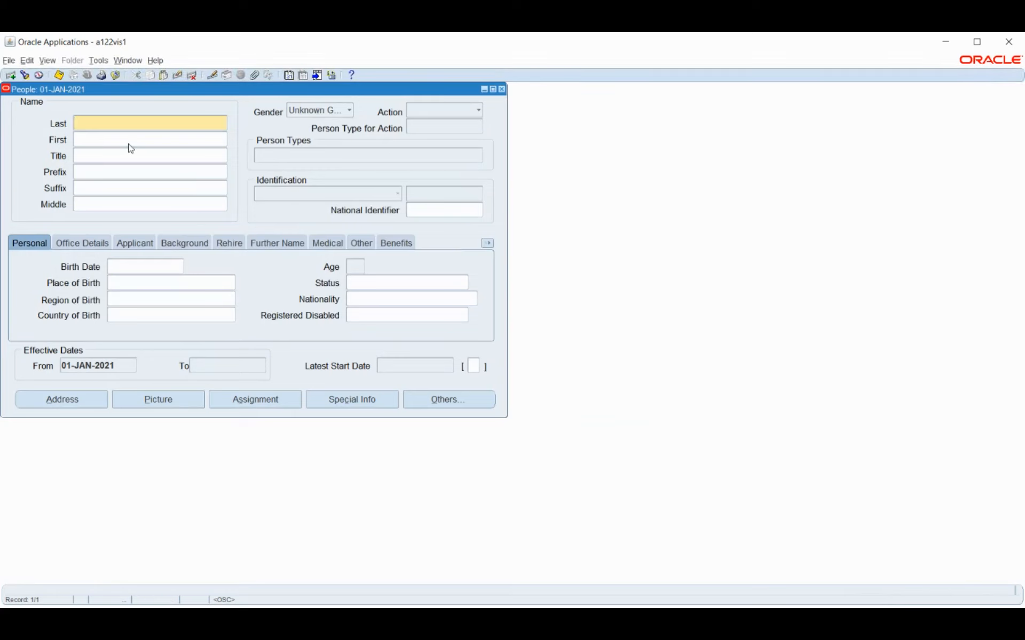
{"action": "type", "text": "Hick"}
{"action": "left_click", "coordinate": [135, 267]}
{"action": "type", "text": "1-JUN-"}
{"action": "type", "text": "19"}
{"action": "type", "text": "86"}
{"action": "key", "text": "Tab"}
{"action": "left_click", "coordinate": [317, 111]}
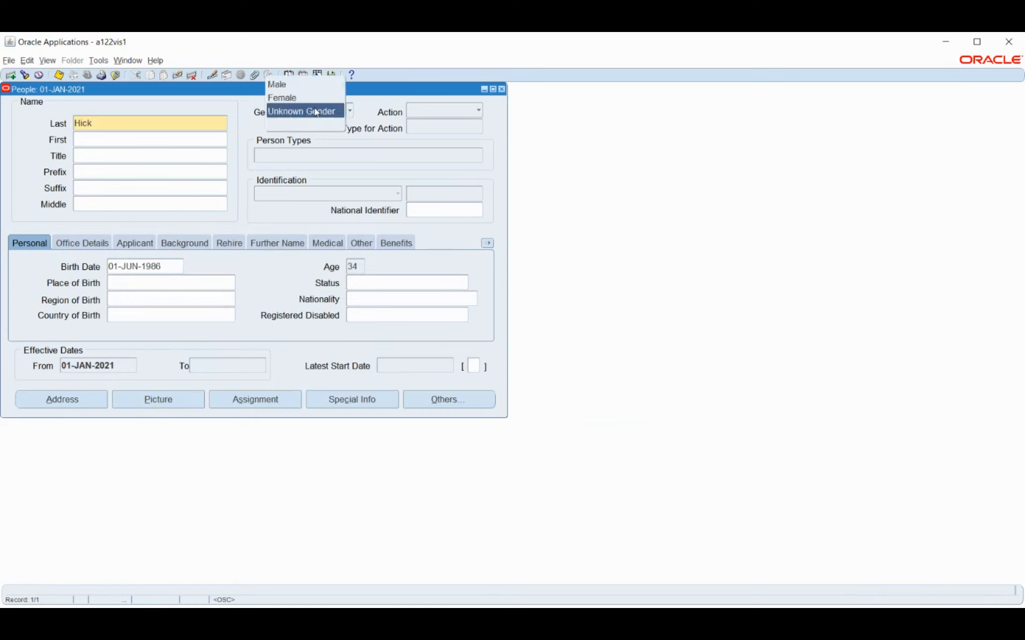
{"action": "left_click", "coordinate": [297, 85]}
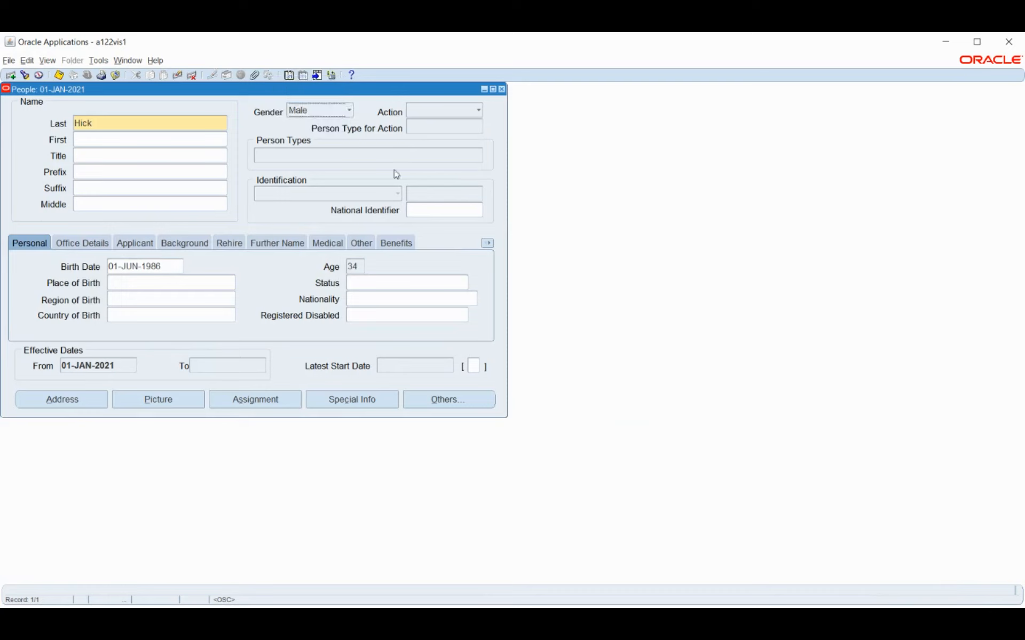
{"action": "left_click", "coordinate": [470, 111]}
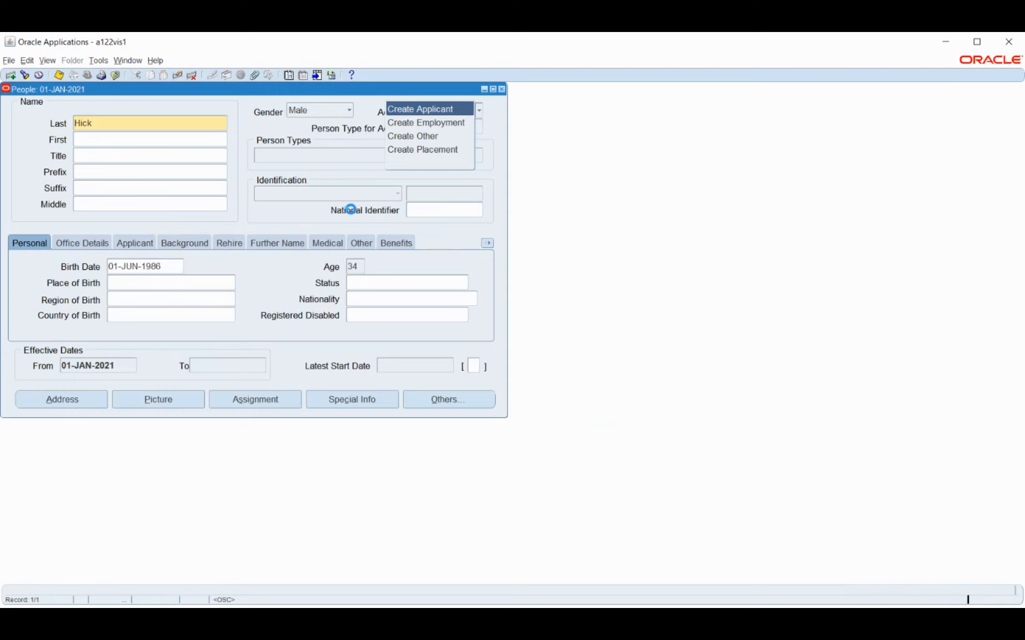
{"action": "left_click", "coordinate": [544, 366]}
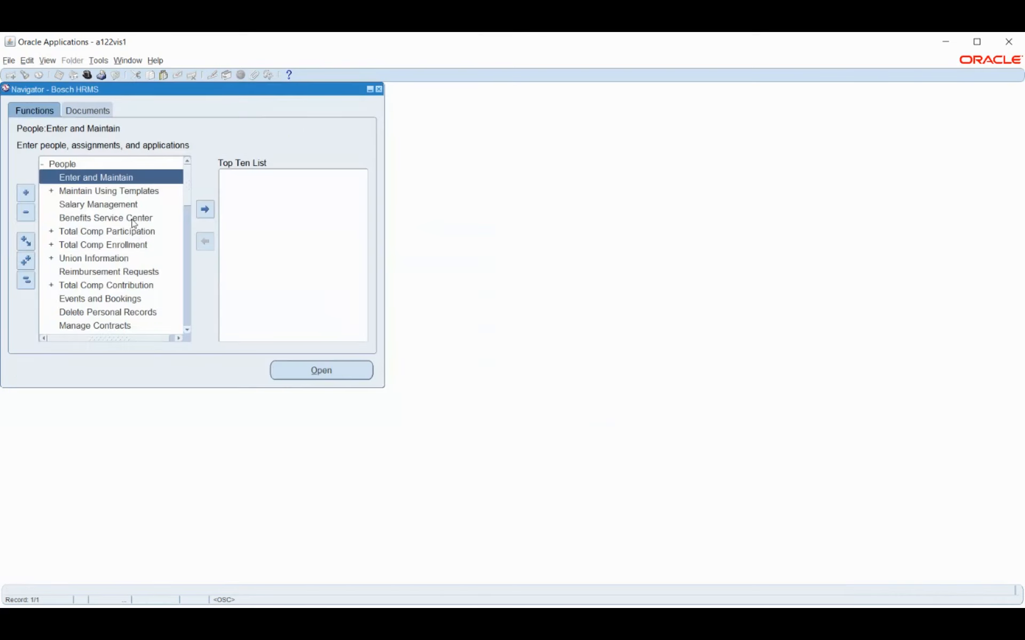
{"action": "left_click", "coordinate": [25, 280]}
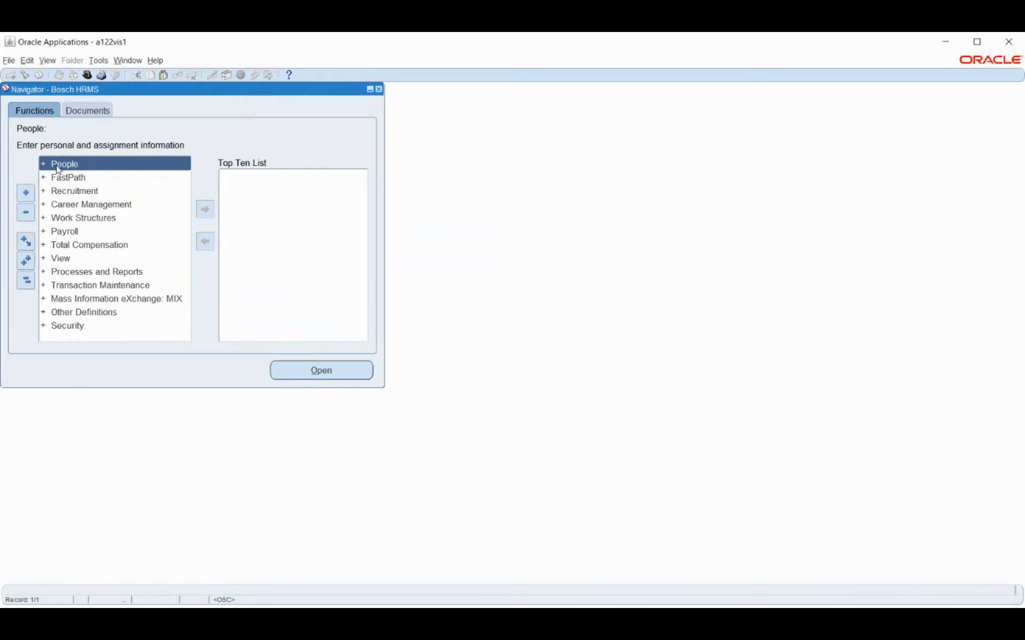
{"action": "left_click", "coordinate": [63, 232]}
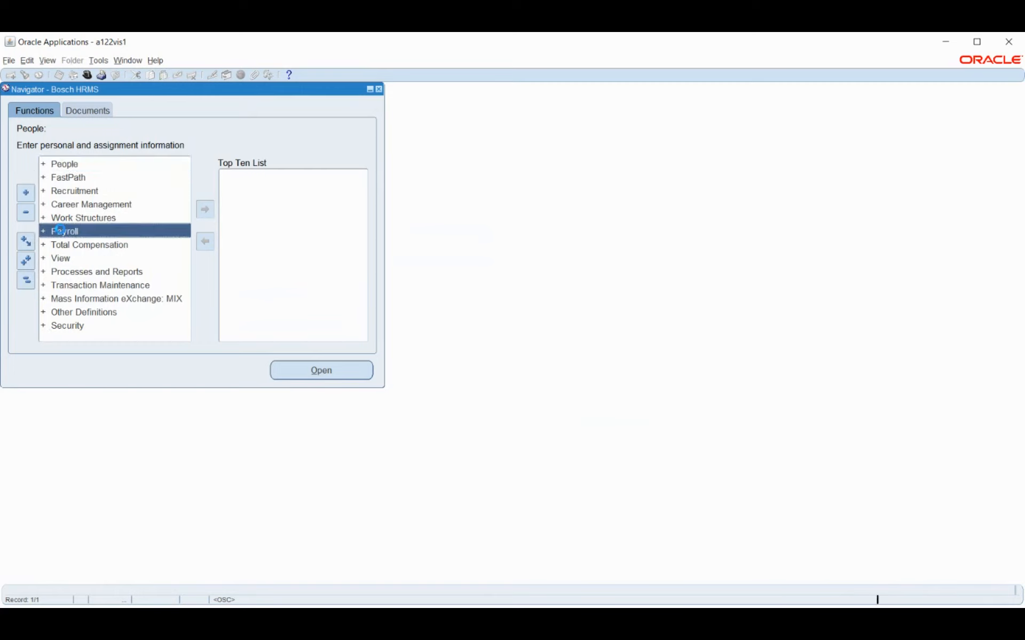
{"action": "double_click", "coordinate": [63, 233]}
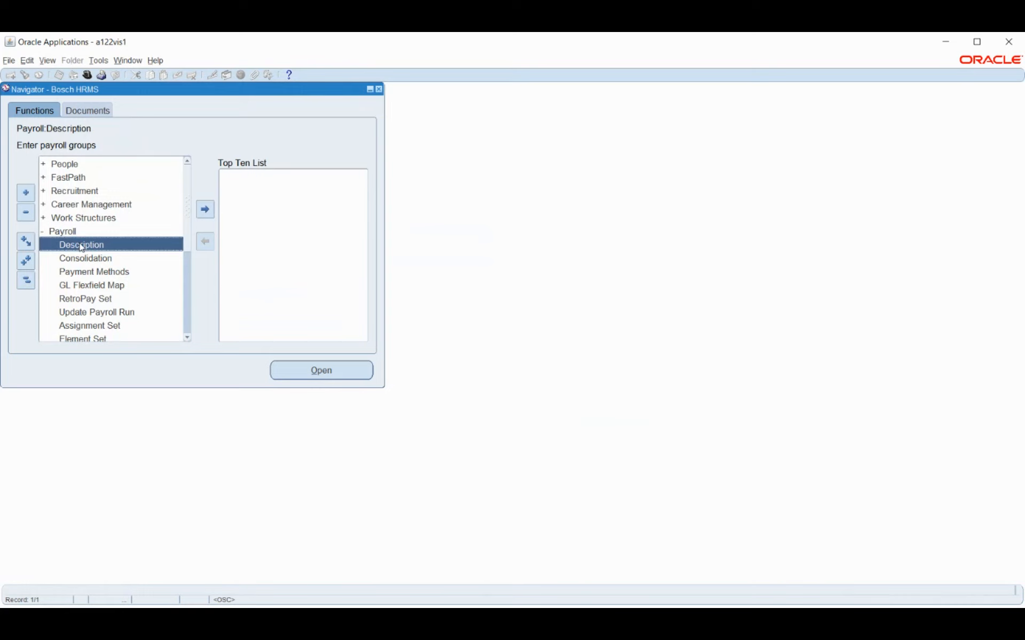
{"action": "left_click", "coordinate": [49, 233]}
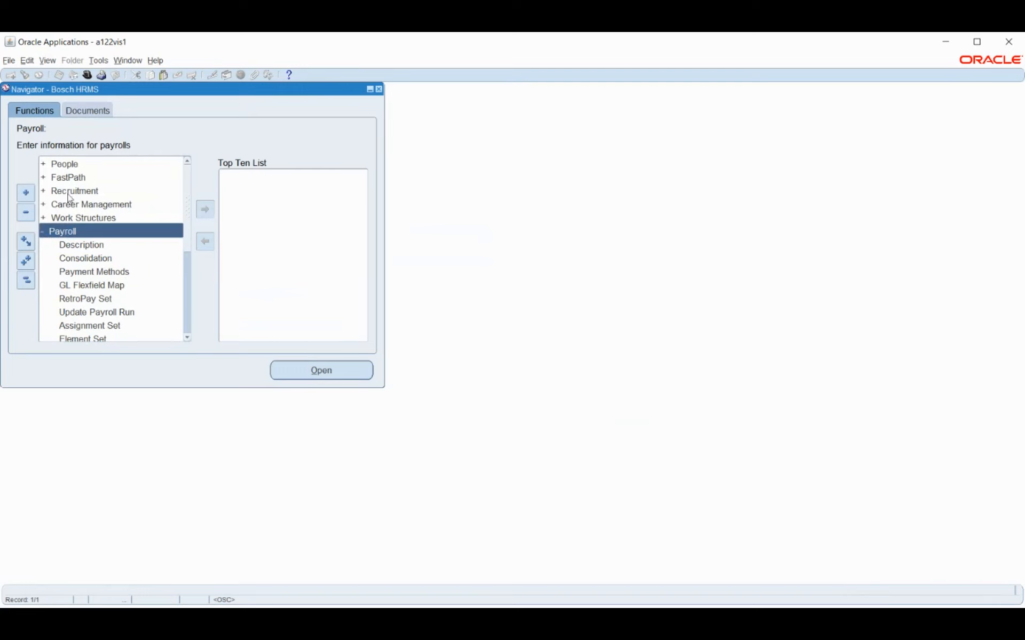
{"action": "left_click", "coordinate": [26, 280]}
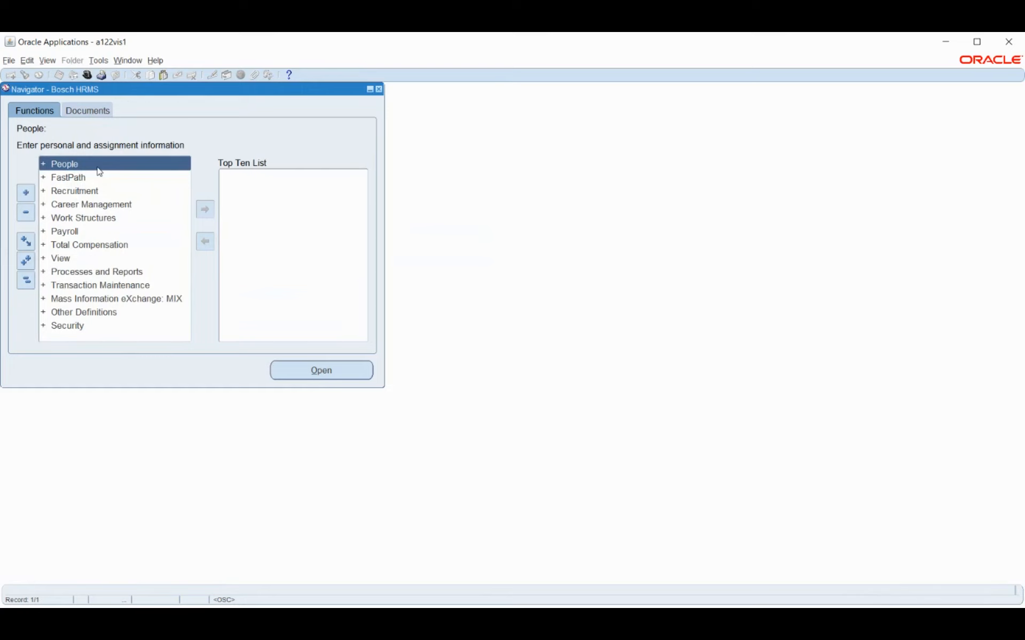
Switch to the System Administrator Vision responsibility and open the form for defining responsibilities under Security.
{"action": "left_click", "coordinate": [87, 78]}
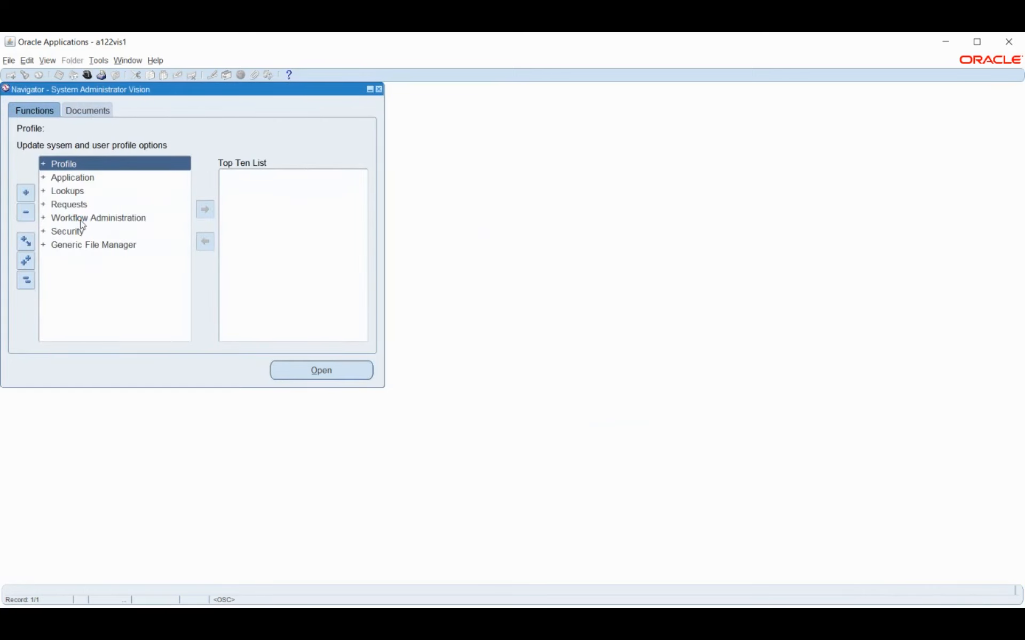
{"action": "double_click", "coordinate": [81, 227]}
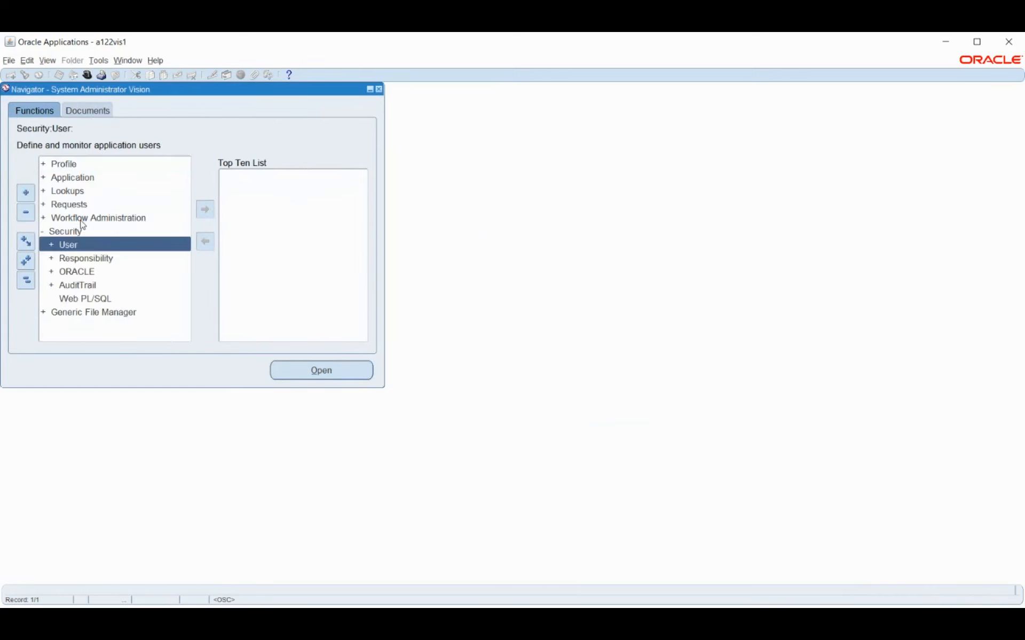
{"action": "key", "text": "Down"}
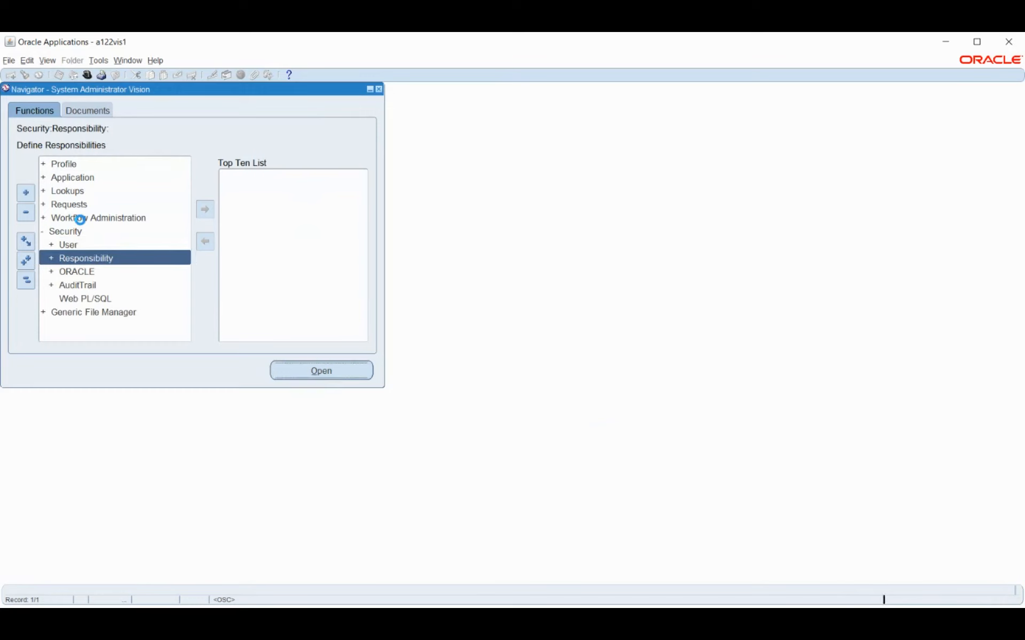
{"action": "key", "text": "Return"}
{"action": "key", "text": "Return"}
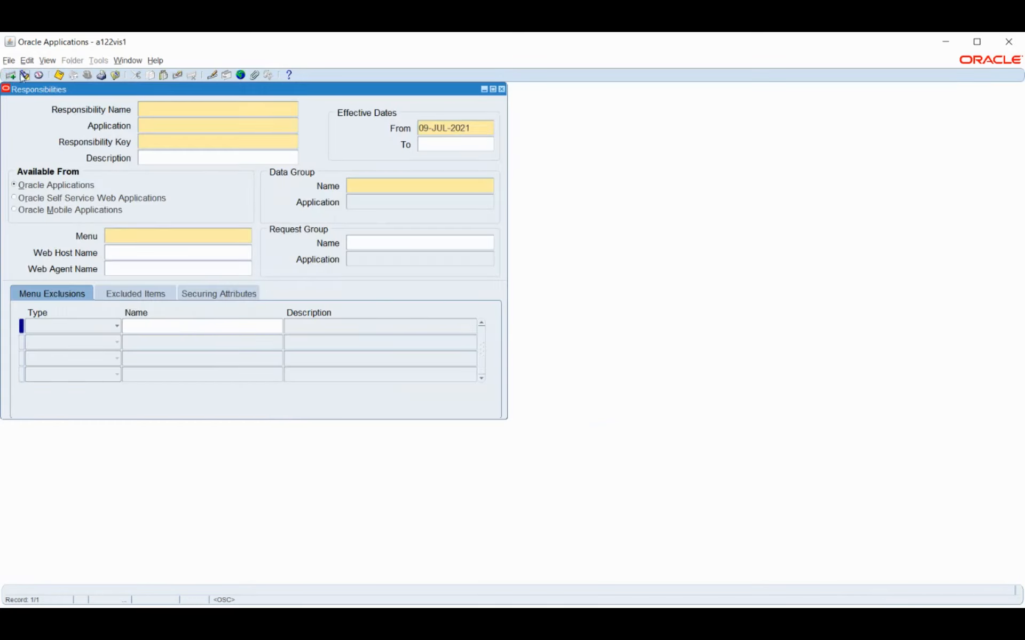
Find the responsibility Bosch HRMS by searching for bosch%, check which menu it uses, and close the form.
{"action": "key", "text": "ctrl+l"}
{"action": "type", "text": "bo"}
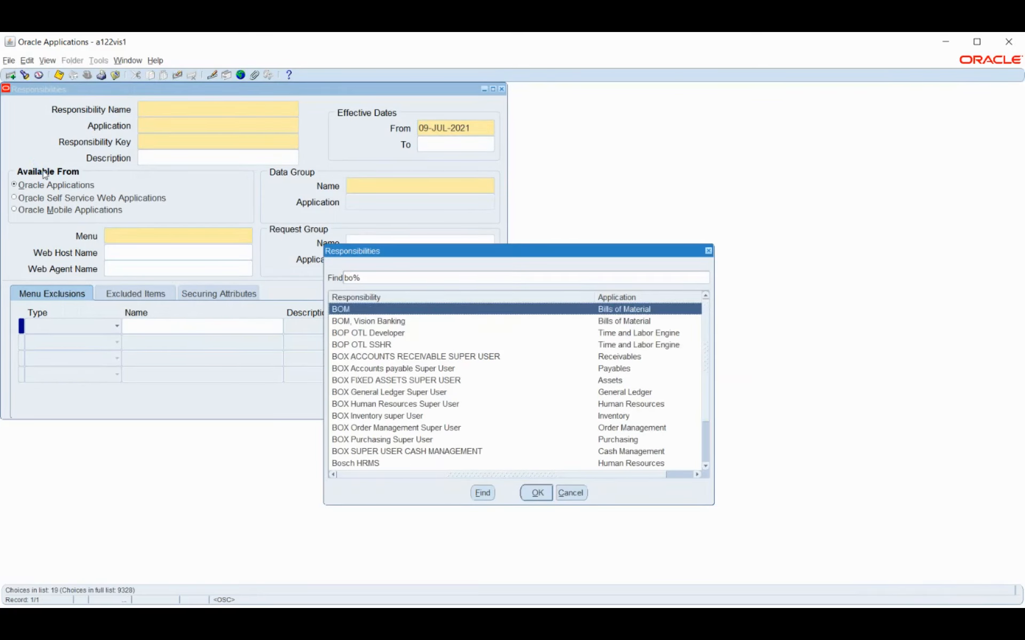
{"action": "type", "text": "sch"}
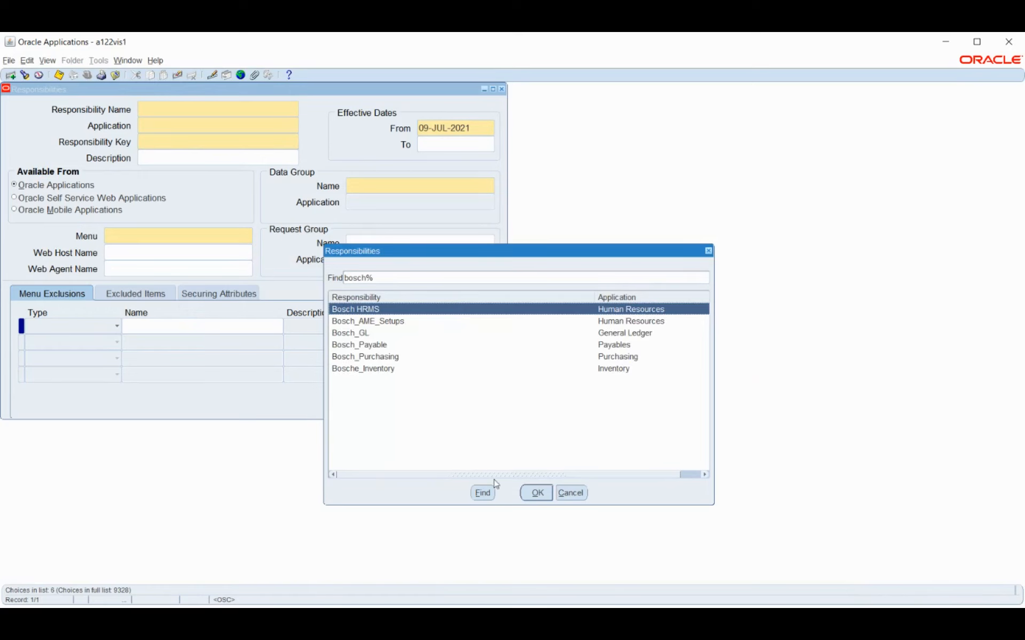
{"action": "left_click", "coordinate": [537, 494]}
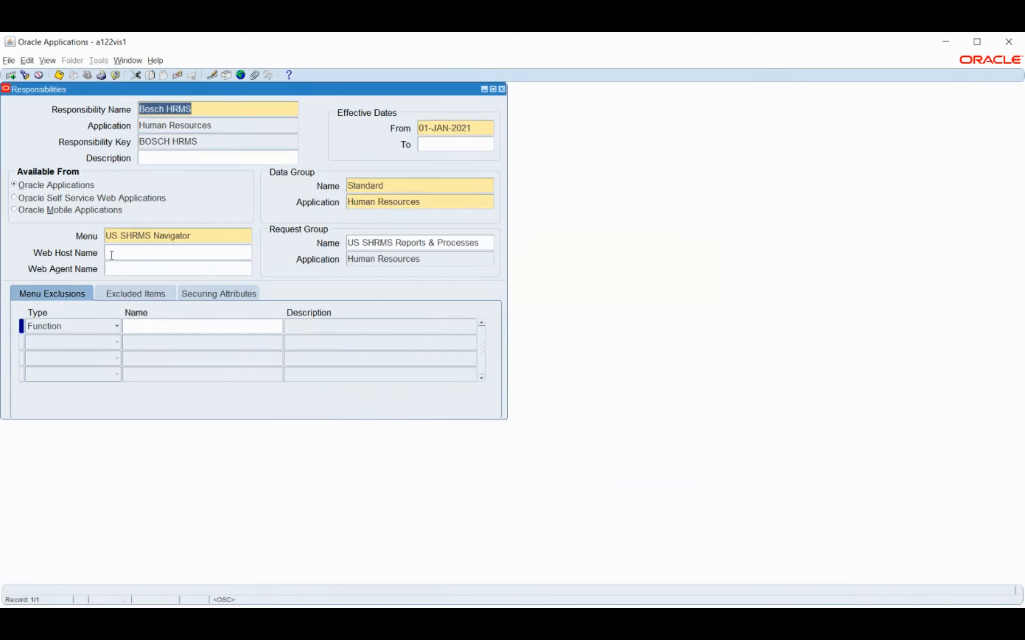
{"action": "left_click", "coordinate": [202, 237]}
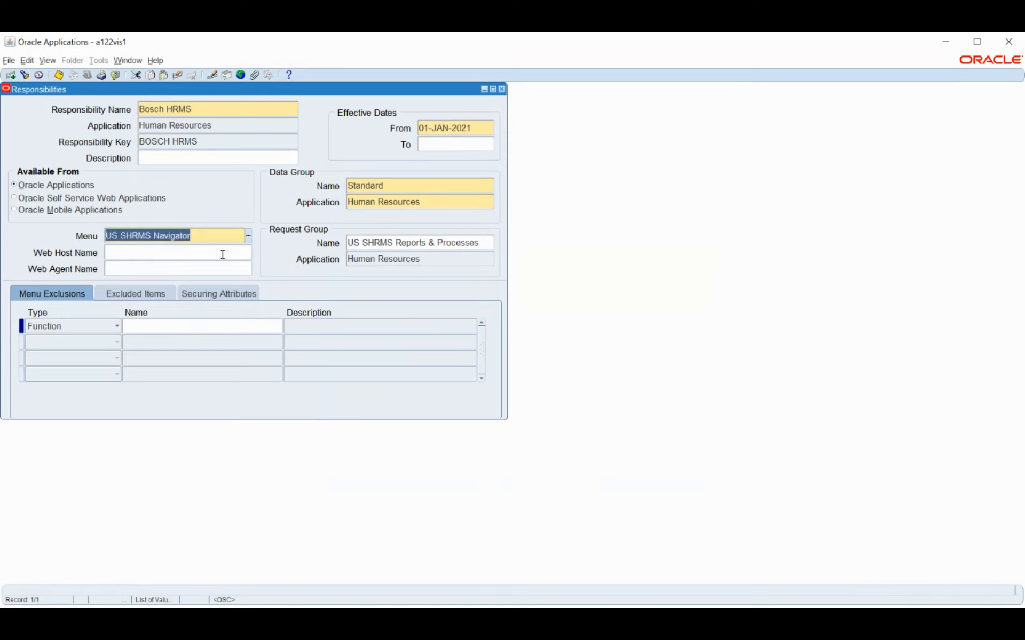
{"action": "key", "text": "F4"}
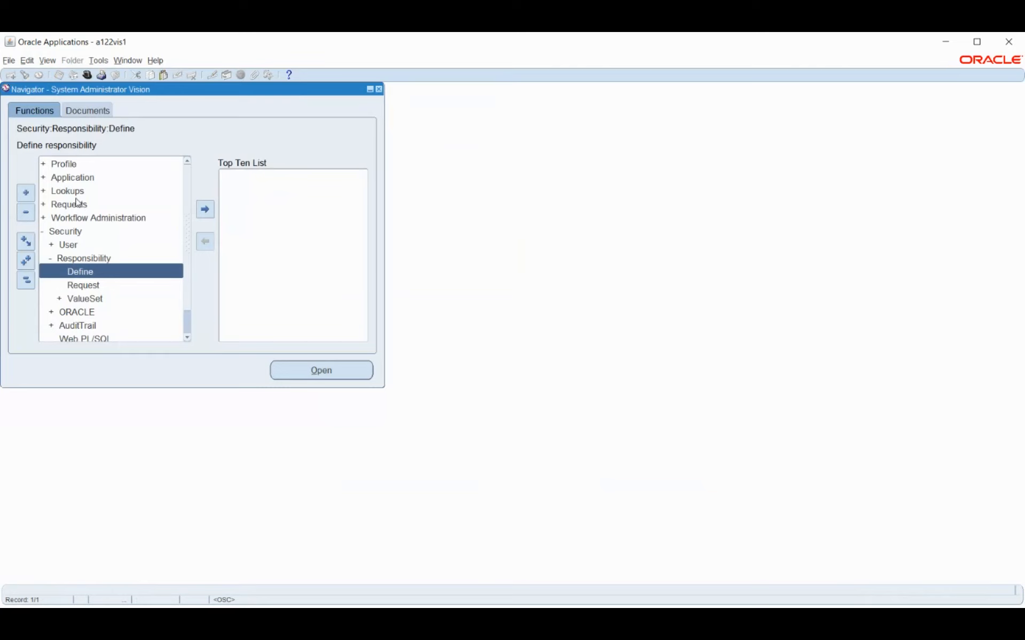
Open the menu definition form under Application and find the menu with the user menu name US SHRMS Navigator.
{"action": "left_click", "coordinate": [68, 178]}
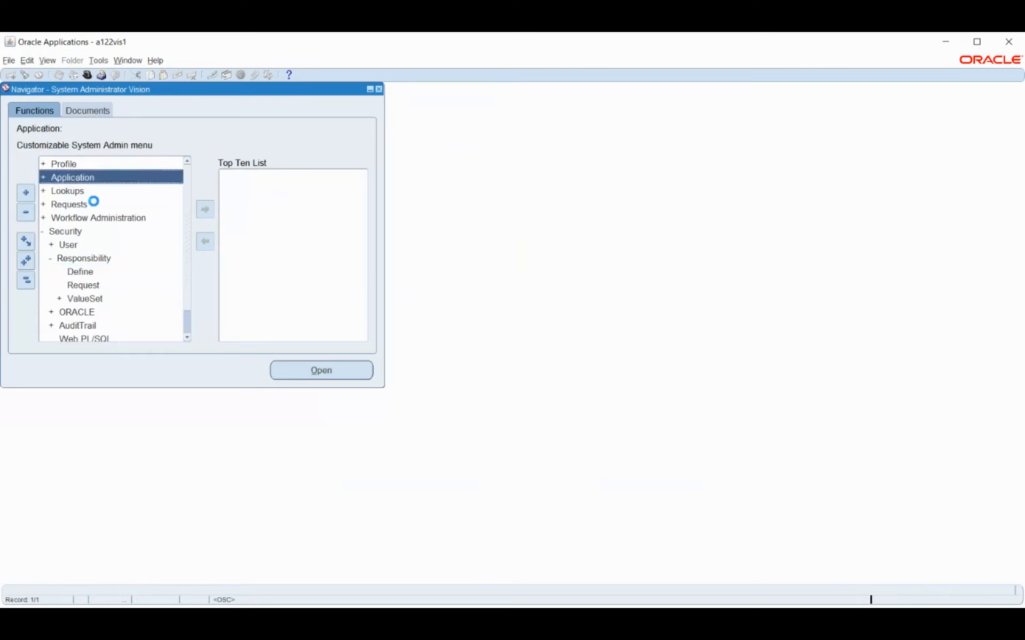
{"action": "left_click", "coordinate": [74, 205]}
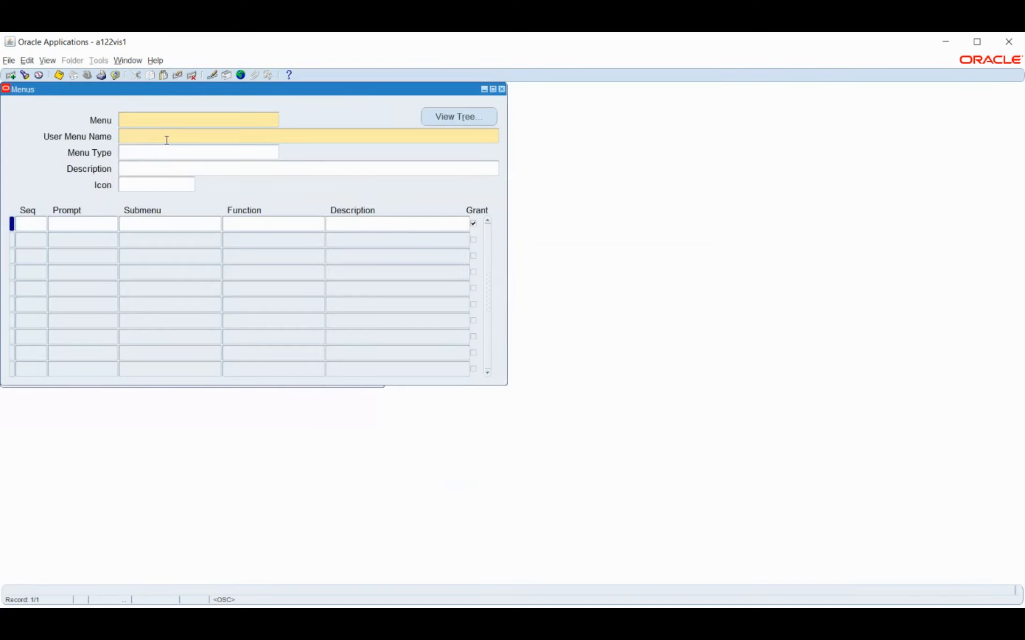
{"action": "left_click", "coordinate": [166, 138]}
{"action": "key", "text": "F11"}
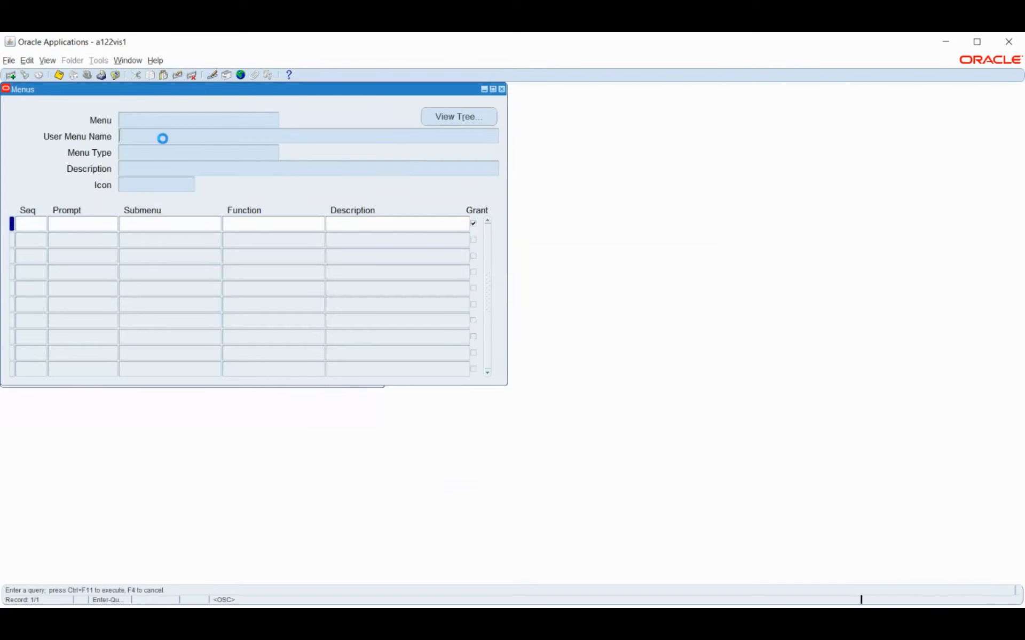
{"action": "type", "text": "US SHRMS Navigator"}
{"action": "key", "text": "ctrl+F11"}
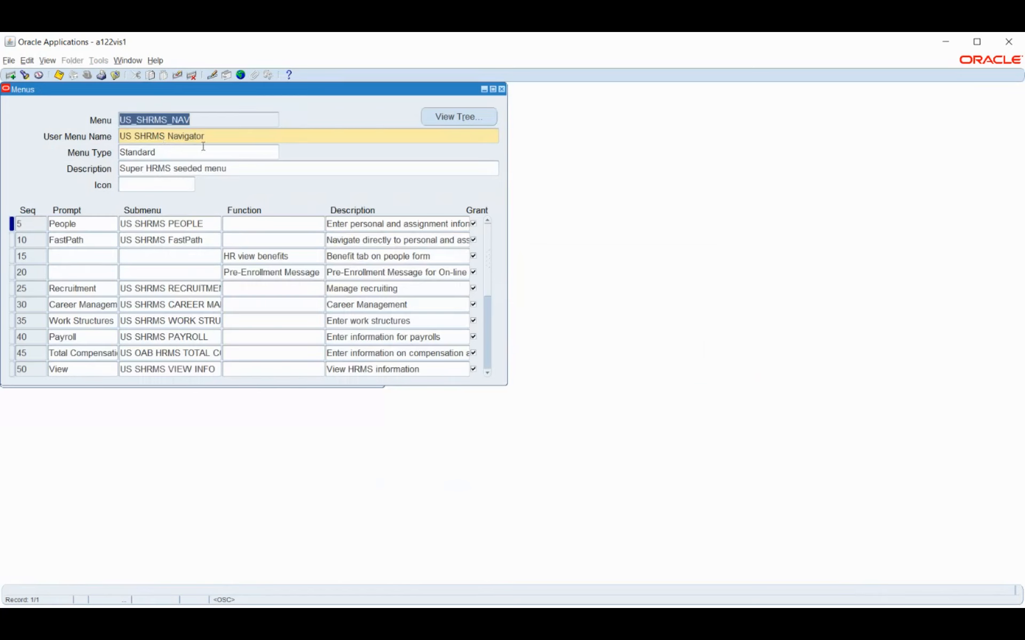
Examine the menu's entries, including the submenus behind the People and Work Structures prompts, and close the form.
{"action": "left_click", "coordinate": [221, 134]}
{"action": "triple_click", "coordinate": [222, 134]}
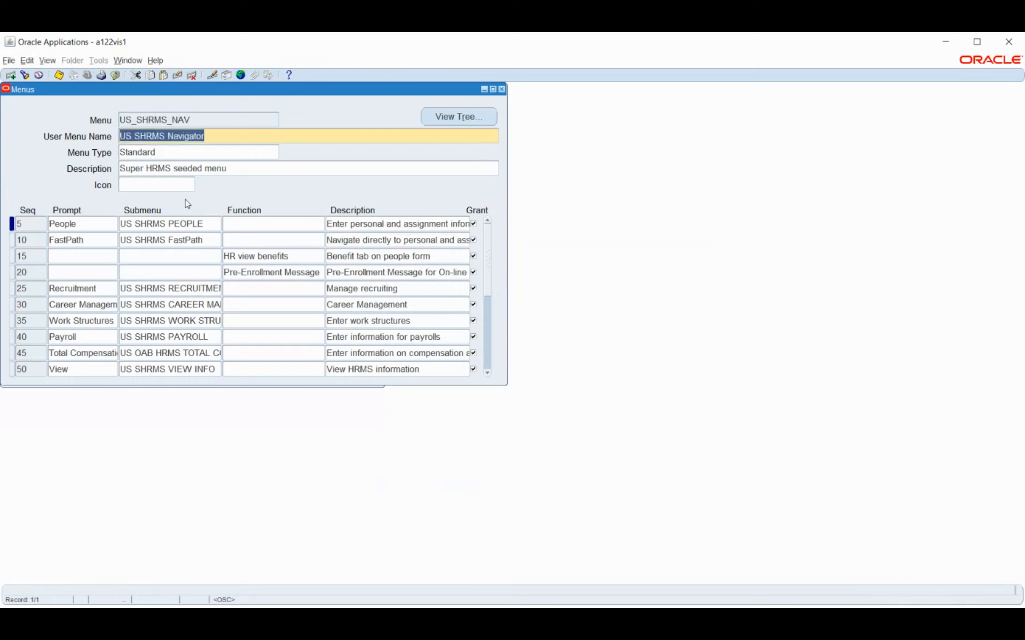
{"action": "left_click", "coordinate": [214, 220]}
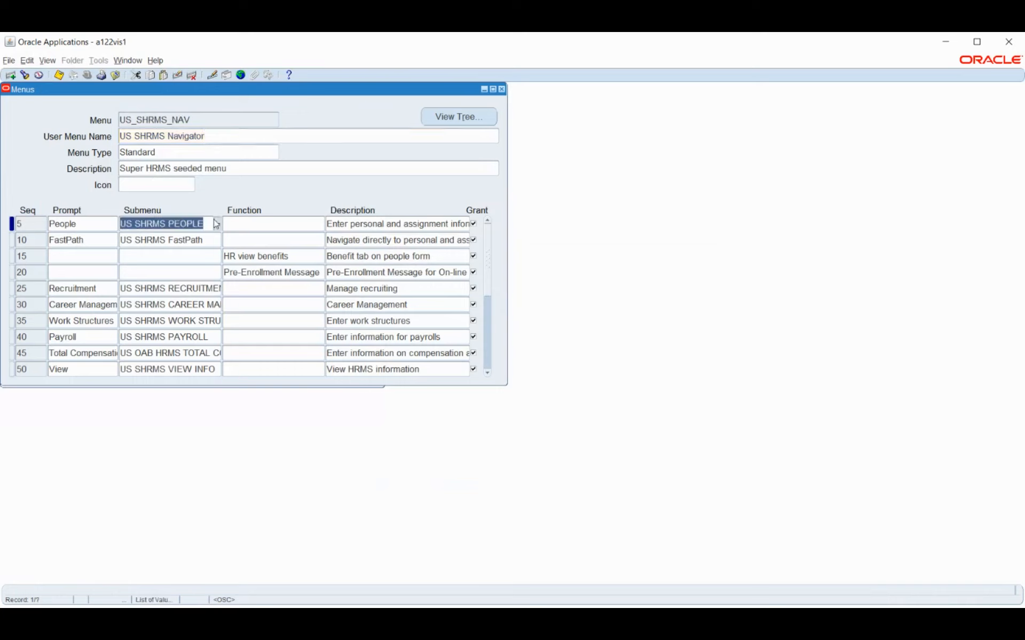
{"action": "left_click", "coordinate": [75, 224]}
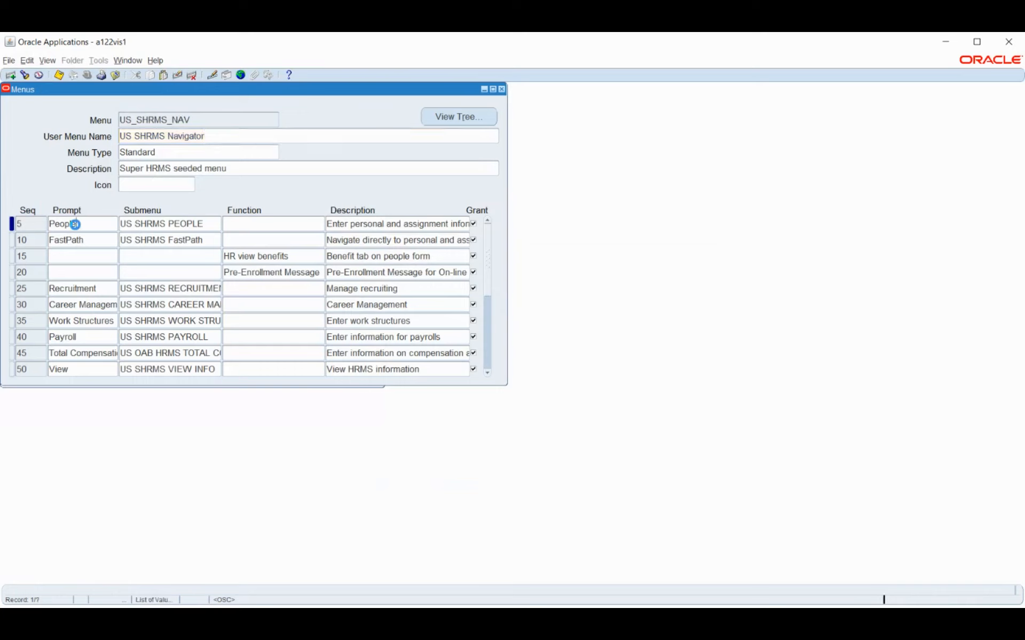
{"action": "left_click", "coordinate": [69, 320]}
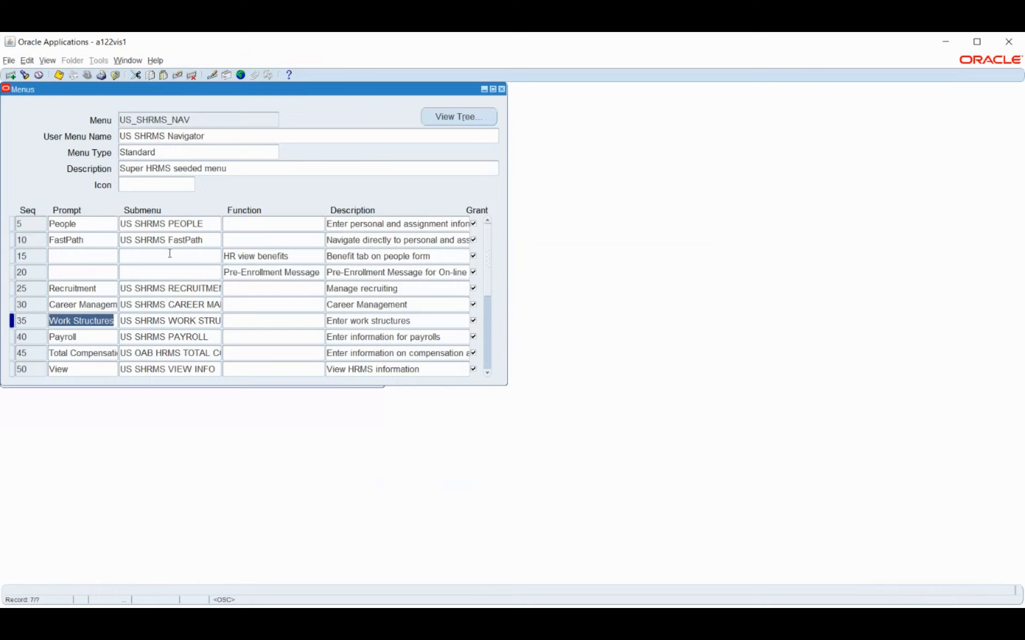
{"action": "left_click", "coordinate": [502, 90]}
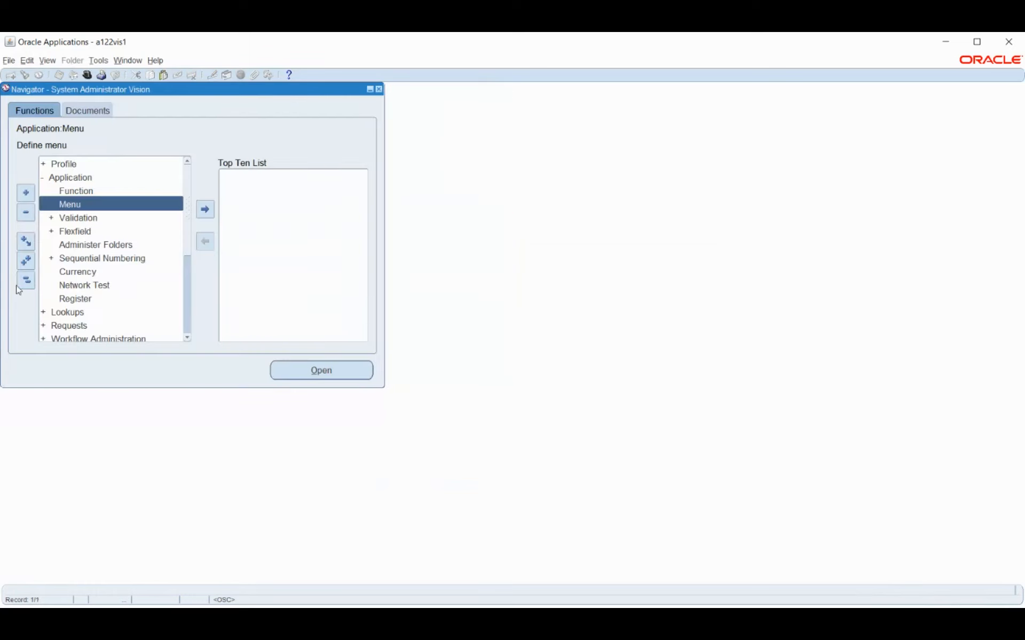
Switch to the Bosch HRMS responsibility and start a new person record under People: Enter and Maintain.
{"action": "left_click", "coordinate": [25, 279]}
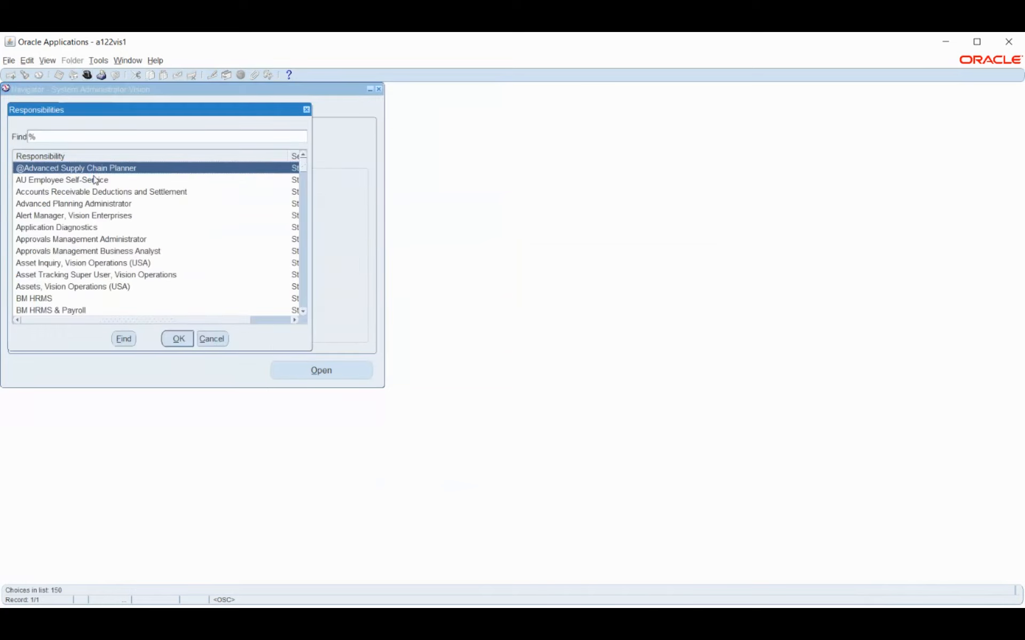
{"action": "type", "text": "bosch"}
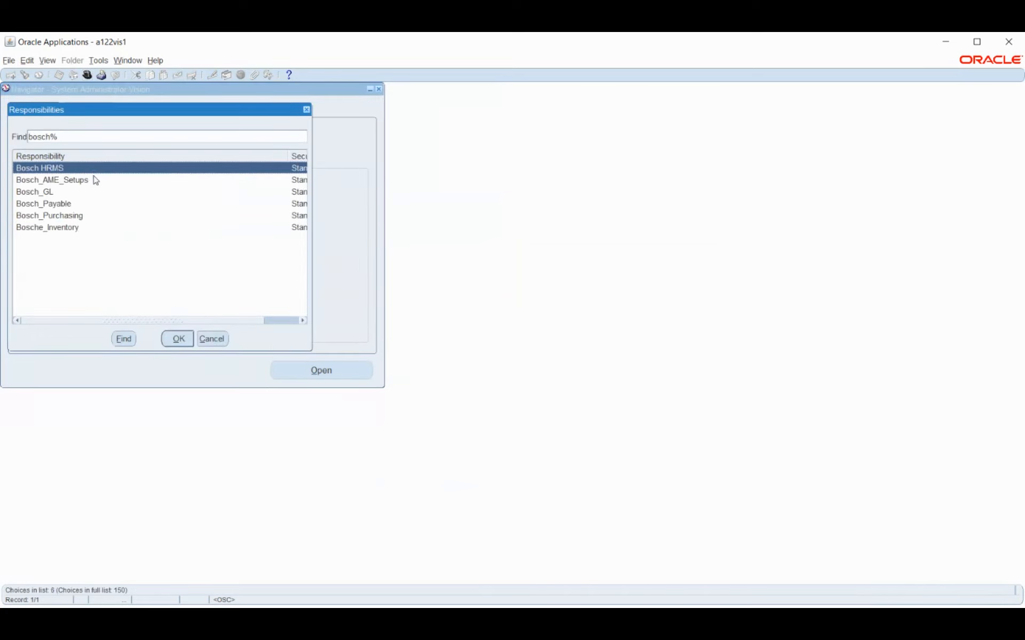
{"action": "key", "text": "Return"}
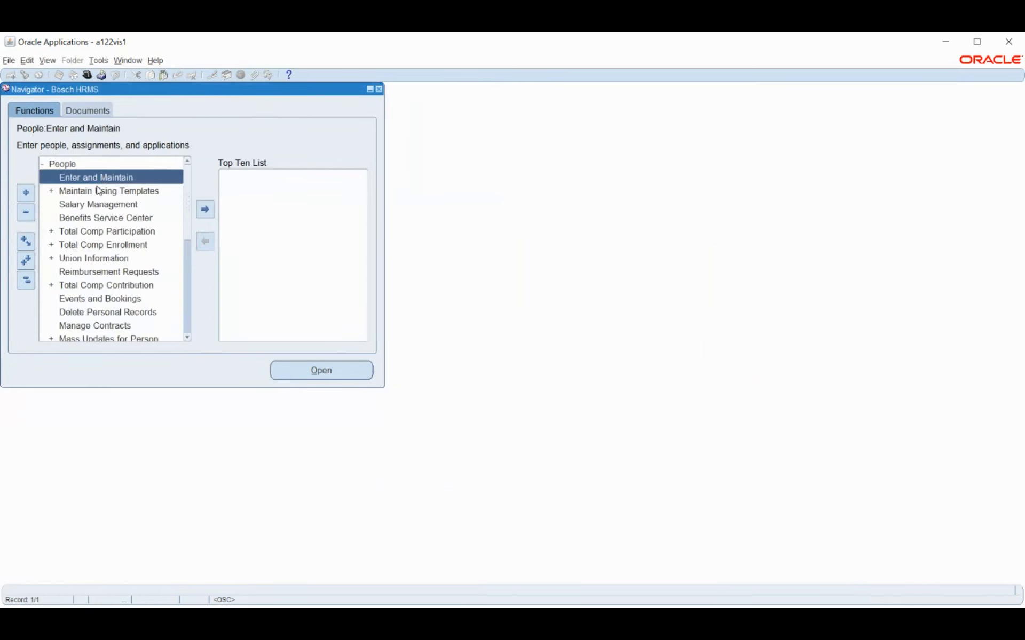
{"action": "double_click", "coordinate": [96, 181]}
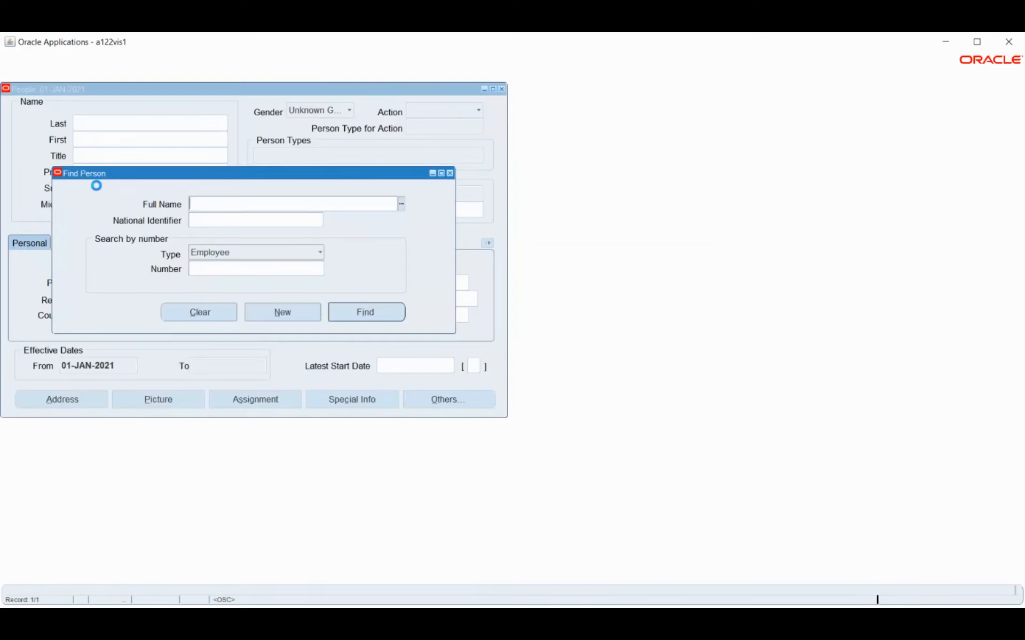
{"action": "left_click", "coordinate": [279, 310]}
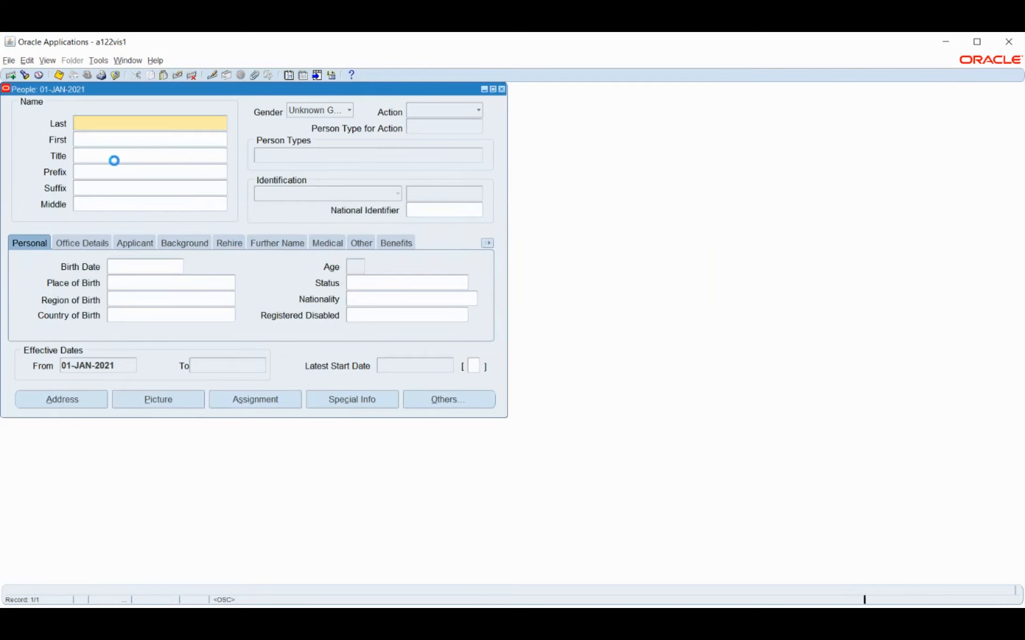
Enter the person's last name, gender Male, action Create Employment and birth date, and save the new employee.
{"action": "type", "text": "Hick"}
{"action": "left_click", "coordinate": [299, 112]}
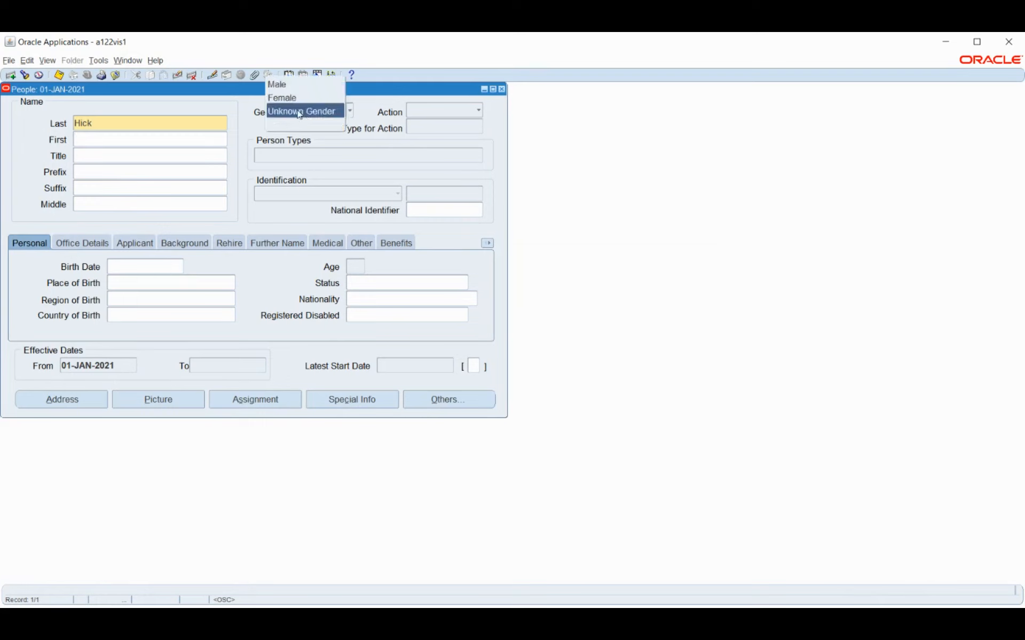
{"action": "left_click", "coordinate": [286, 86]}
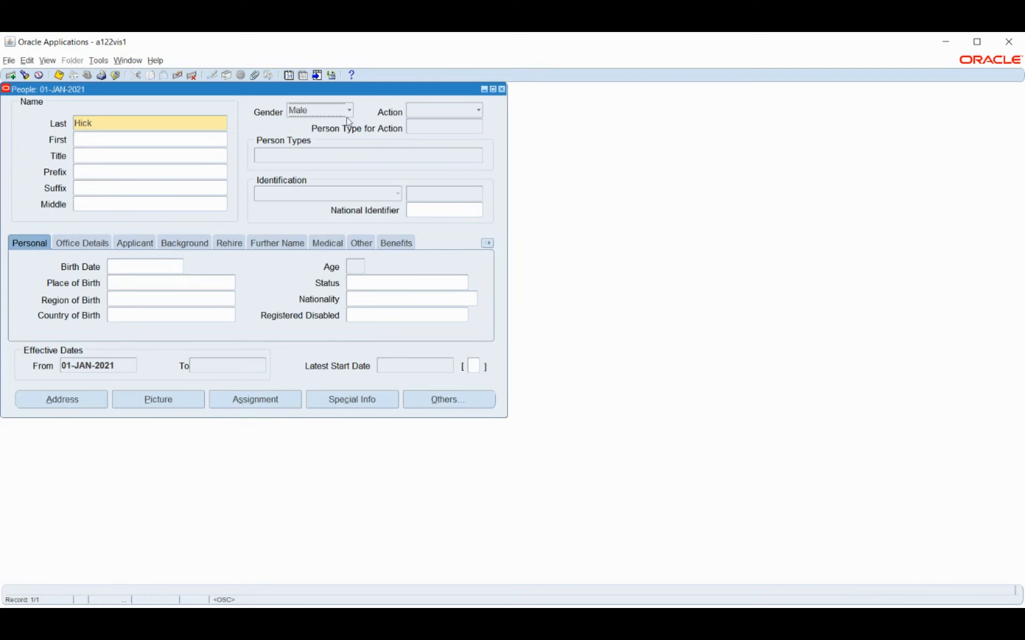
{"action": "left_click", "coordinate": [434, 112]}
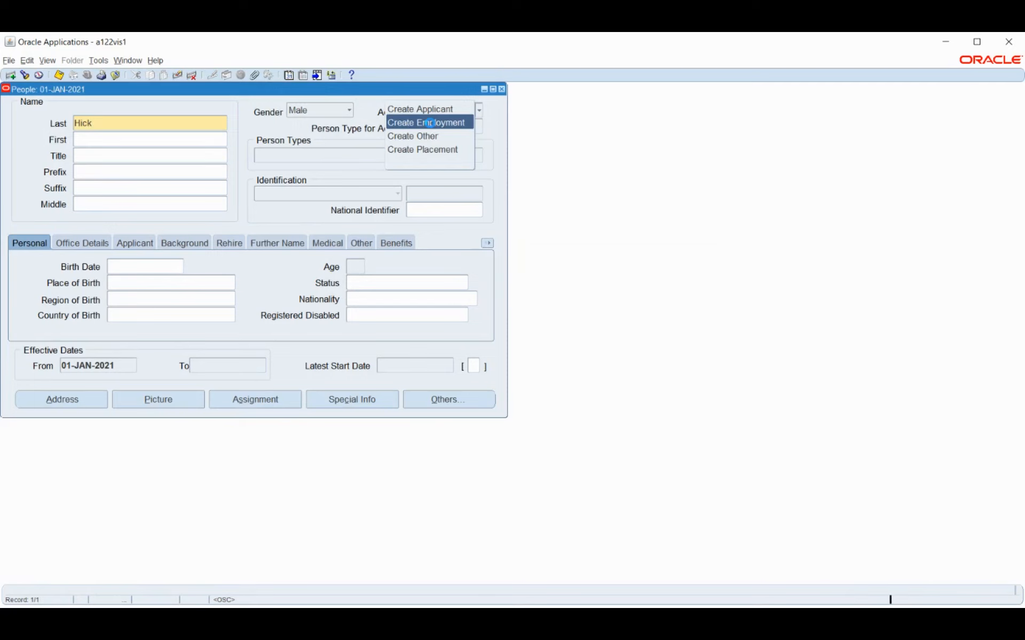
{"action": "left_click", "coordinate": [432, 127]}
{"action": "left_click", "coordinate": [151, 271]}
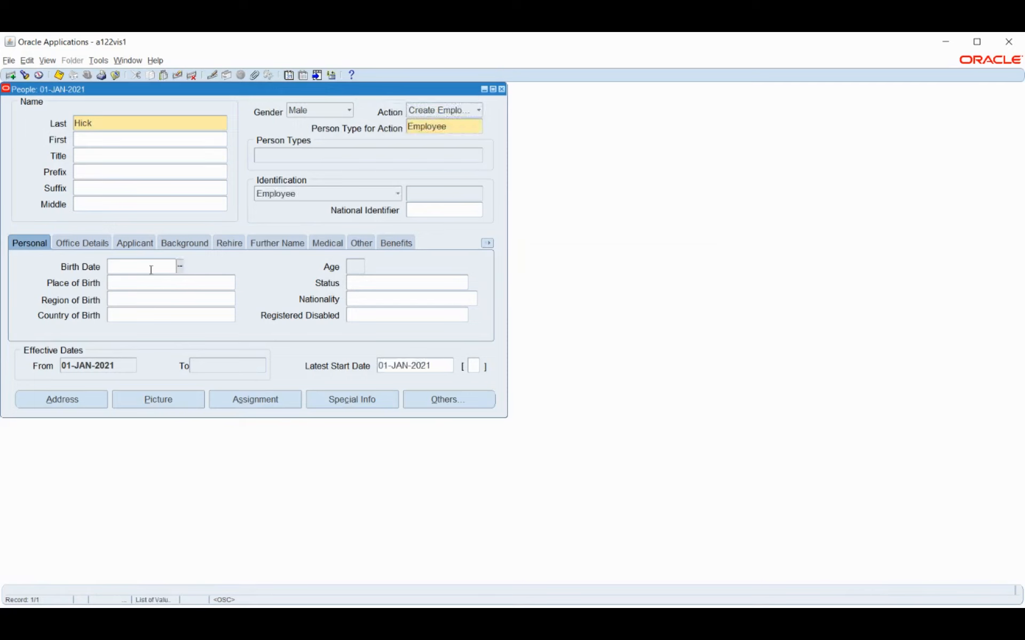
{"action": "type", "text": "1-"}
{"action": "type", "text": "JUN-"}
{"action": "type", "text": "1987"}
{"action": "key", "text": "Tab"}
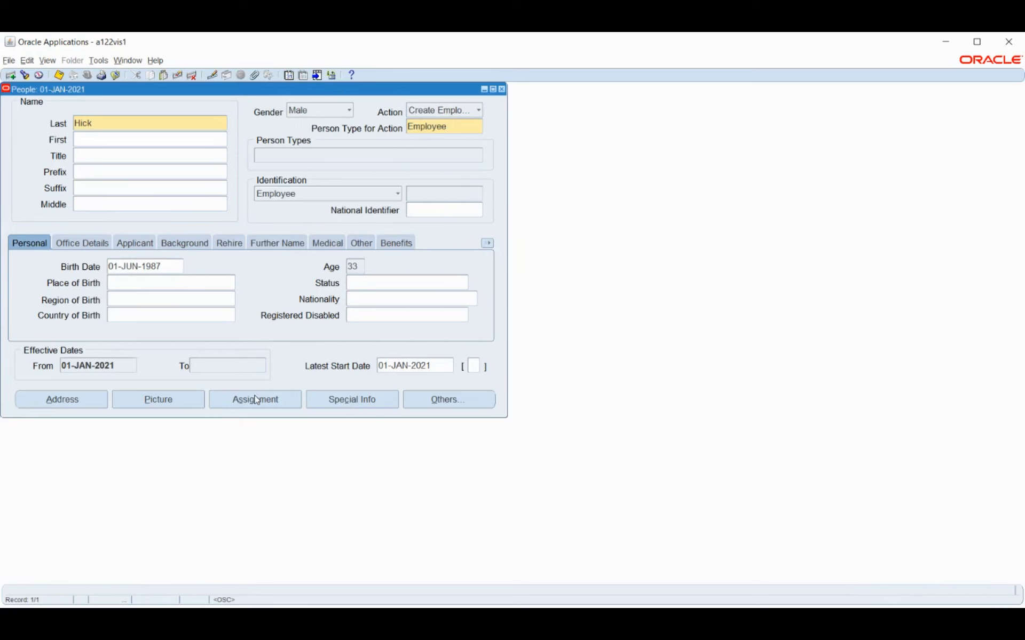
{"action": "key", "text": "ctrl+s"}
Open the new employee's assignment and set its organization to Bosh_HR_Organisation as a correction.
{"action": "left_click", "coordinate": [262, 399]}
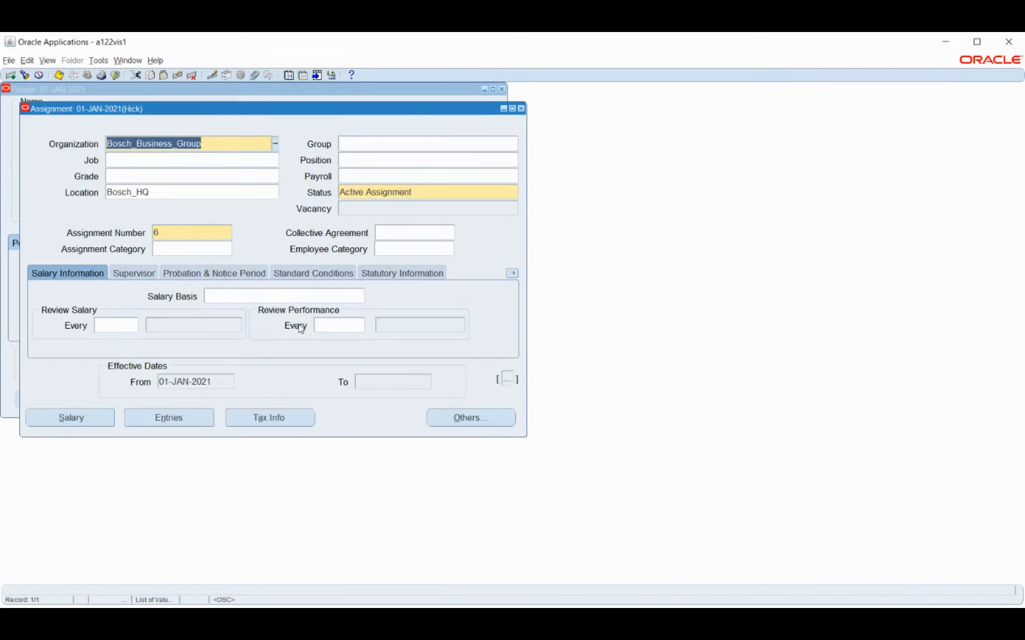
{"action": "type", "text": "b"}
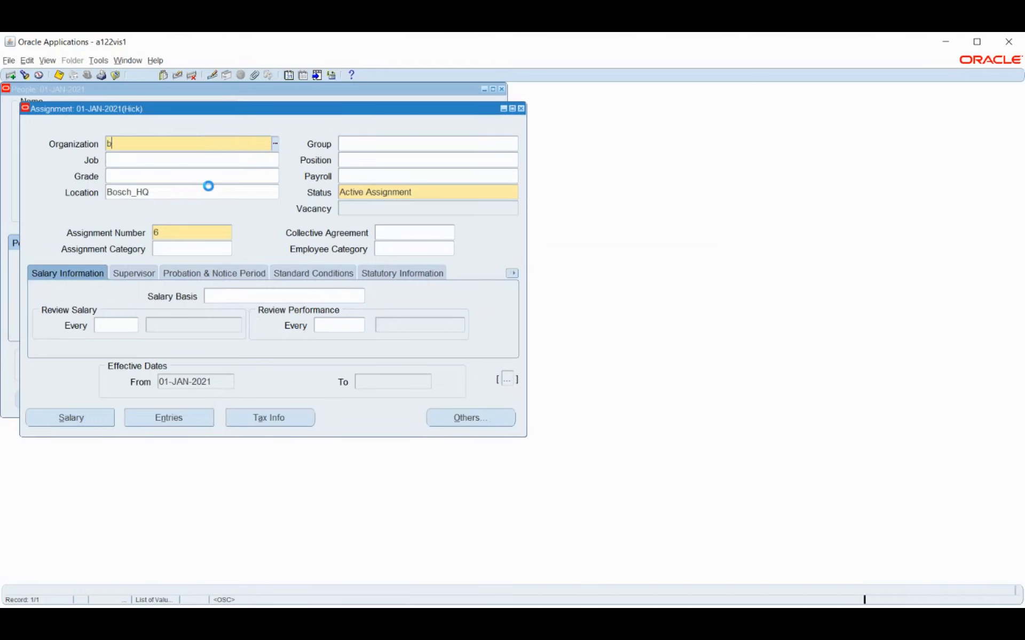
{"action": "type", "text": "o"}
{"action": "key", "text": "Tab"}
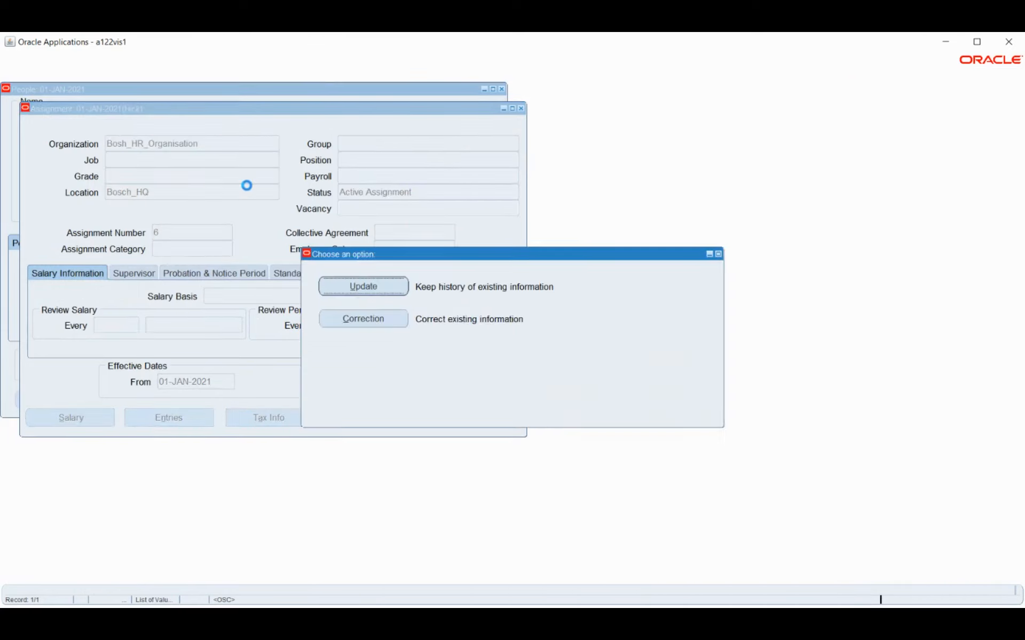
{"action": "left_click", "coordinate": [354, 319]}
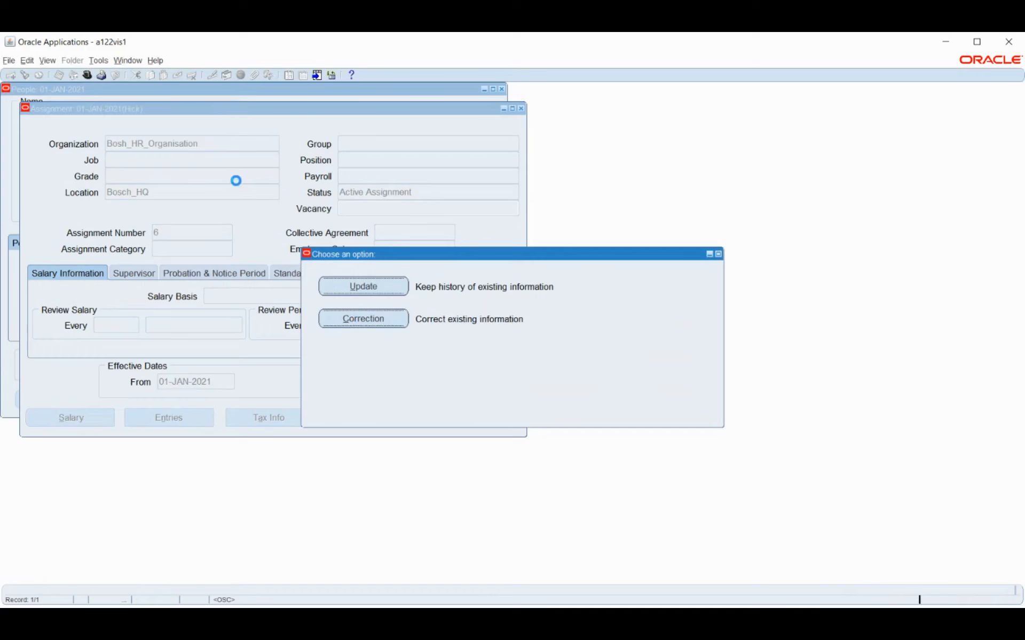
Set the assignment's people group to Bosch_Employee_Group_ID 123 and Bosch_Employee_Group_Name 8545.
{"action": "key", "text": "Tab"}
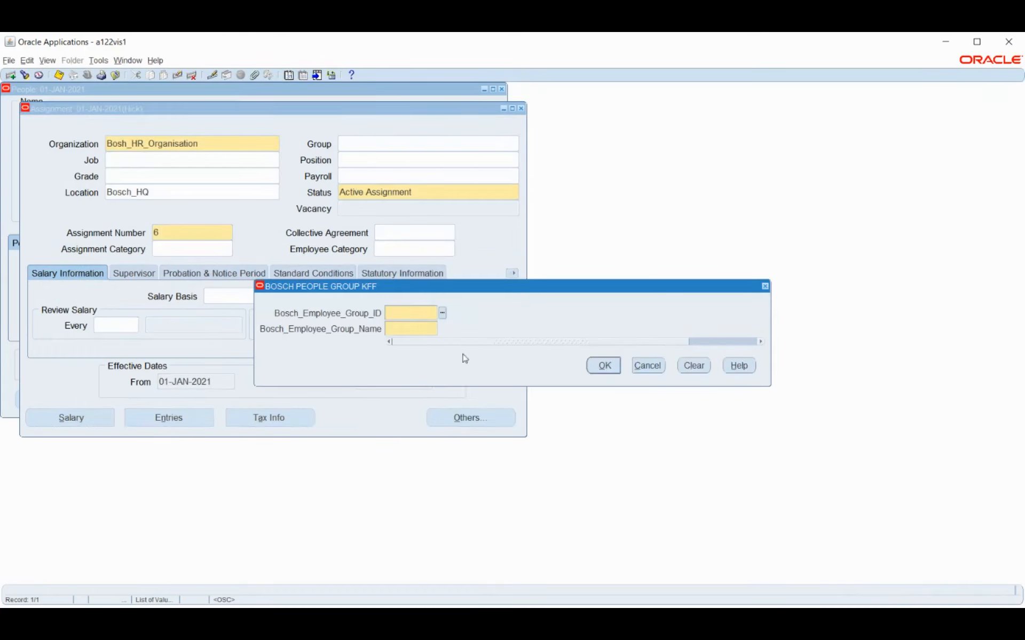
{"action": "type", "text": "123"}
{"action": "key", "text": "Tab"}
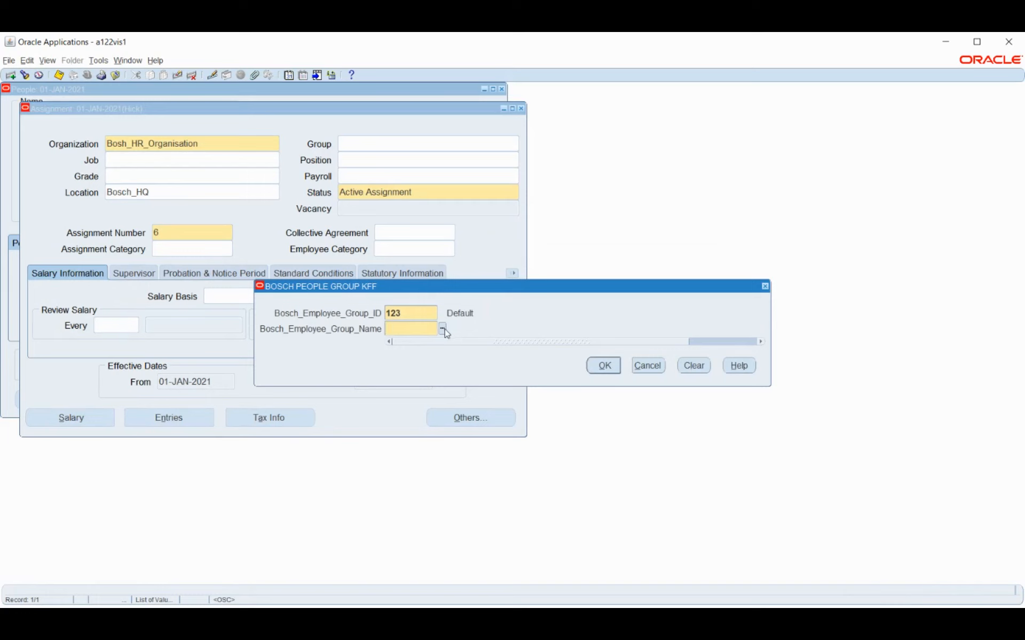
{"action": "type", "text": "8545"}
{"action": "key", "text": "Tab"}
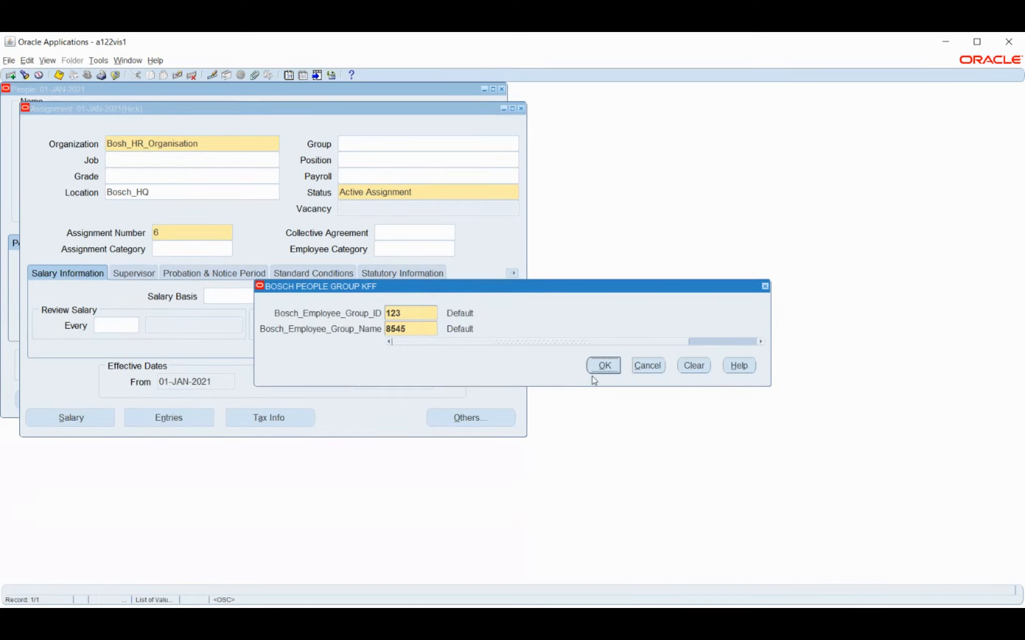
{"action": "left_click", "coordinate": [605, 366]}
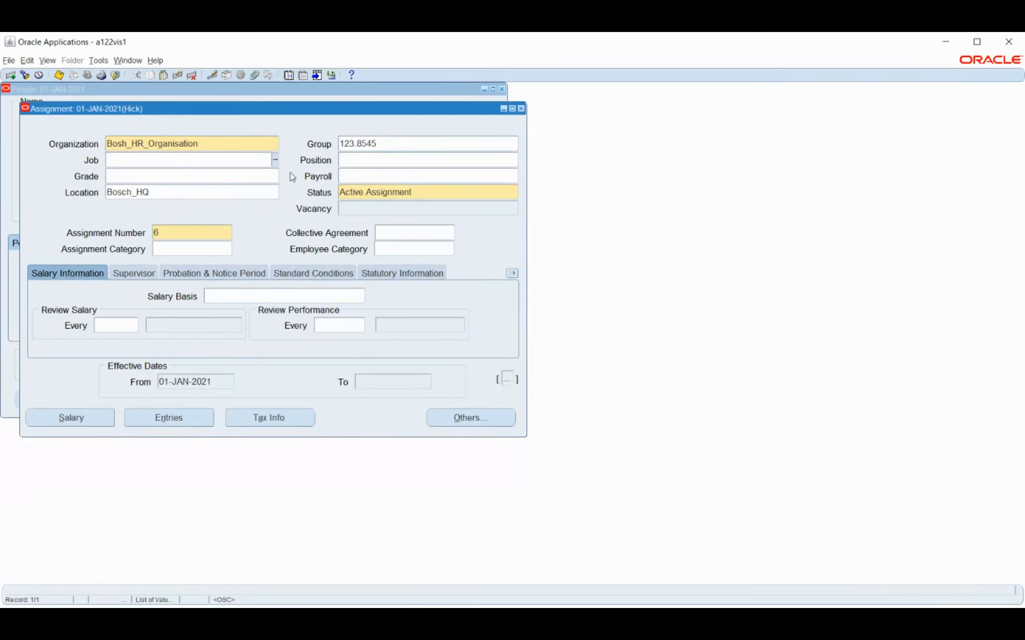
Find jobs matching 110% and choose 110406.HRE as the assignment's job.
{"action": "left_click", "coordinate": [276, 161]}
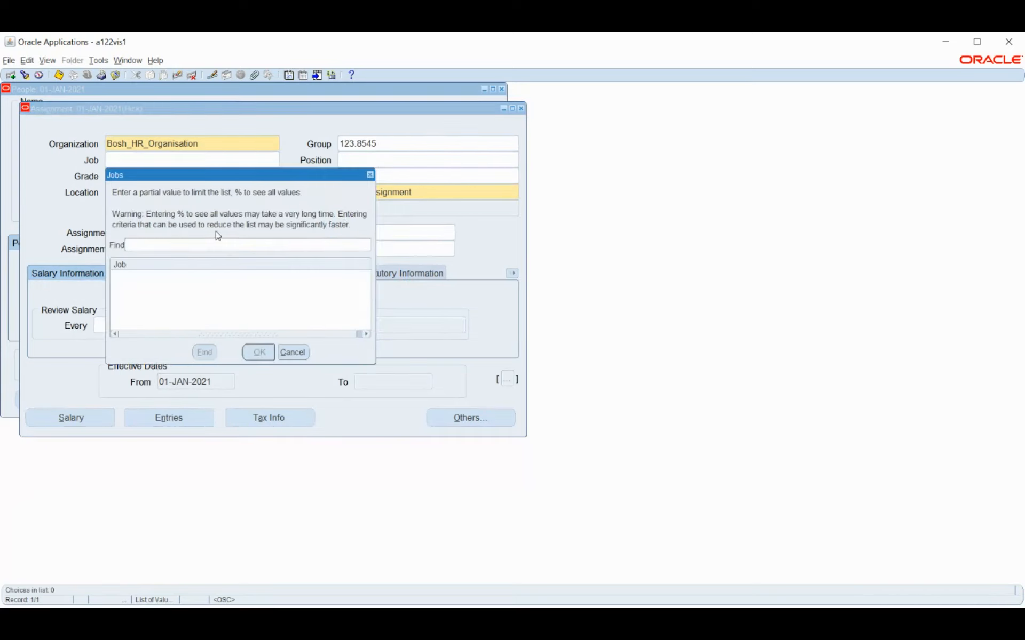
{"action": "type", "text": "110%"}
{"action": "key", "text": "Return"}
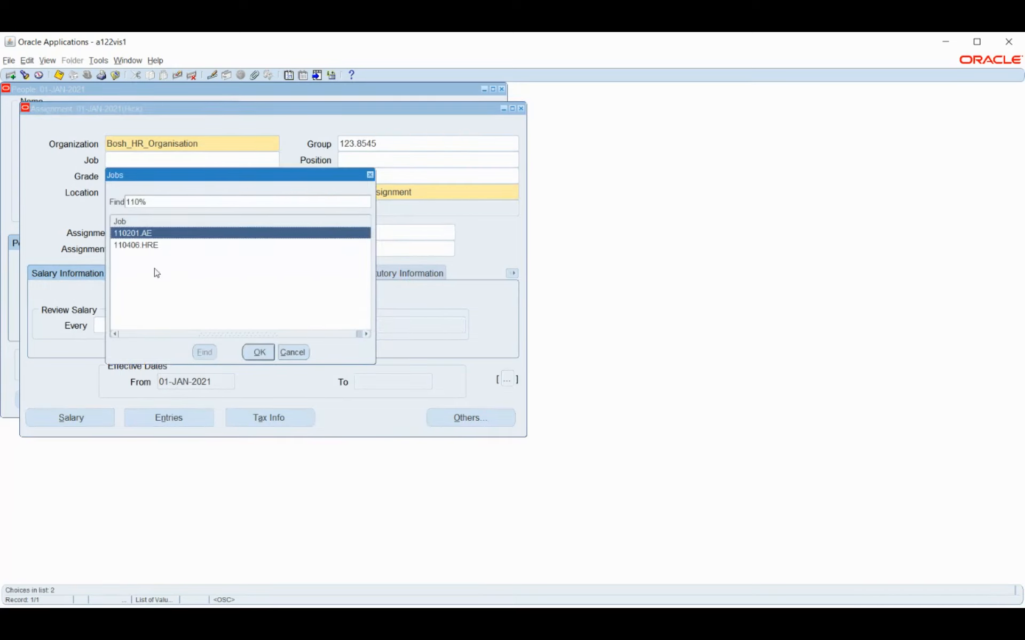
{"action": "left_click", "coordinate": [137, 247]}
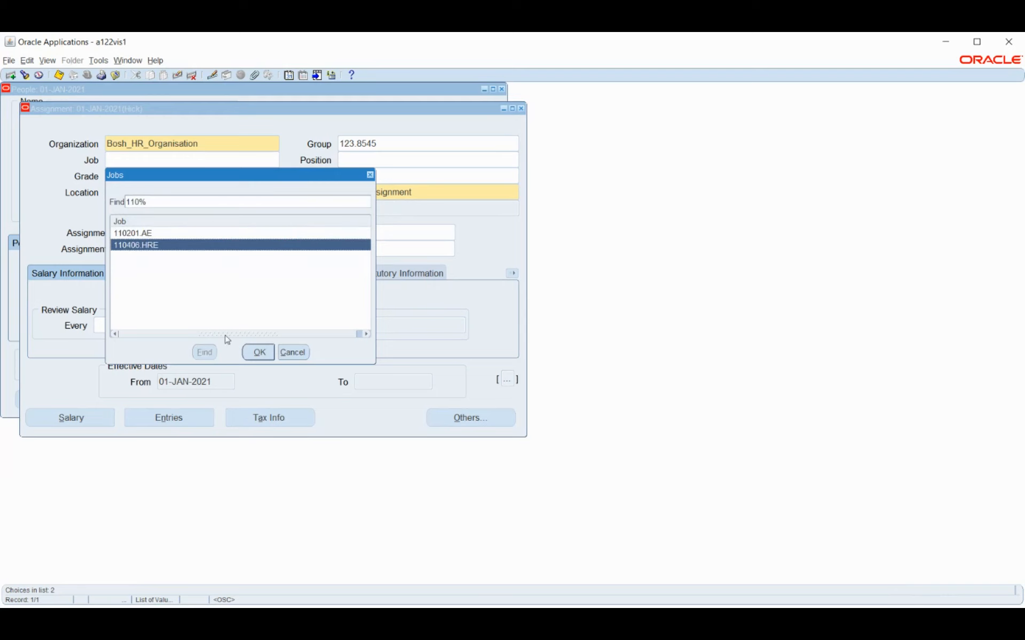
{"action": "left_click", "coordinate": [257, 353]}
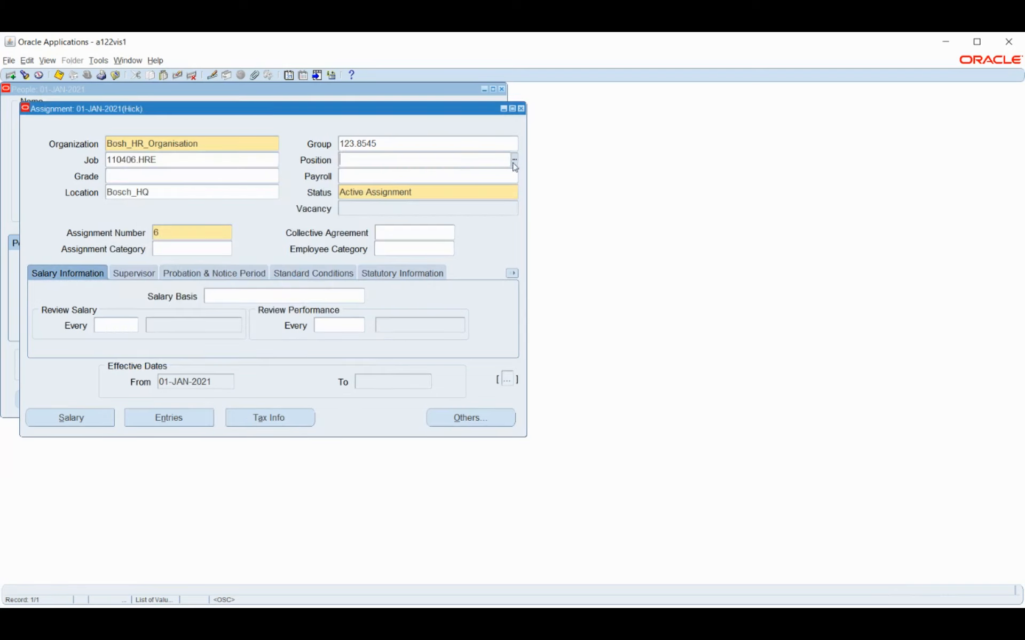
Open the assignment's position search and cancel it, close the employee forms, and collapse the navigator's function list.
{"action": "left_click", "coordinate": [514, 160]}
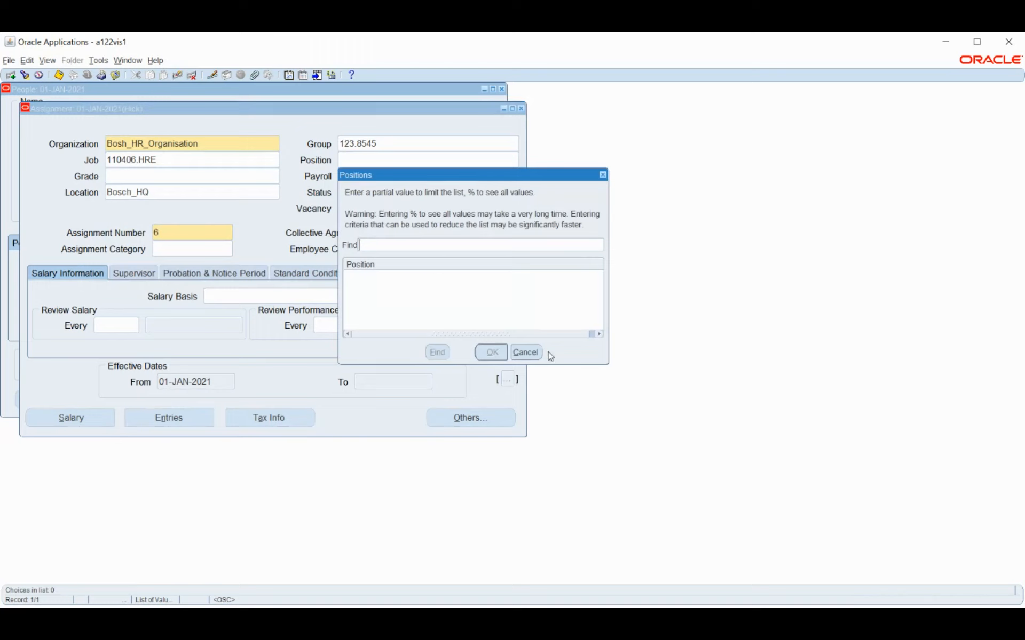
{"action": "left_click", "coordinate": [526, 352]}
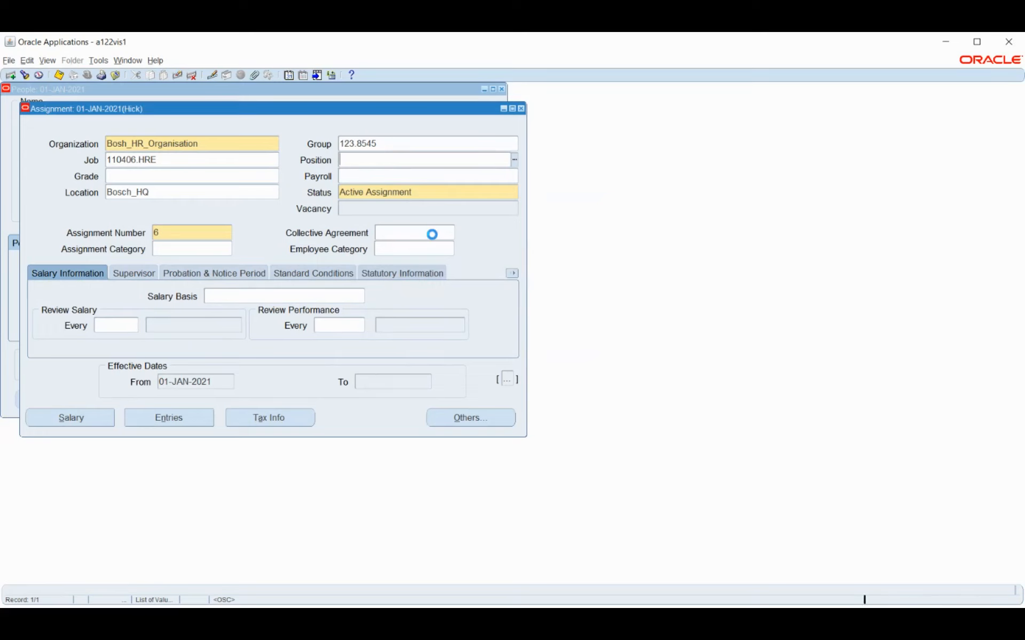
{"action": "left_click", "coordinate": [541, 364]}
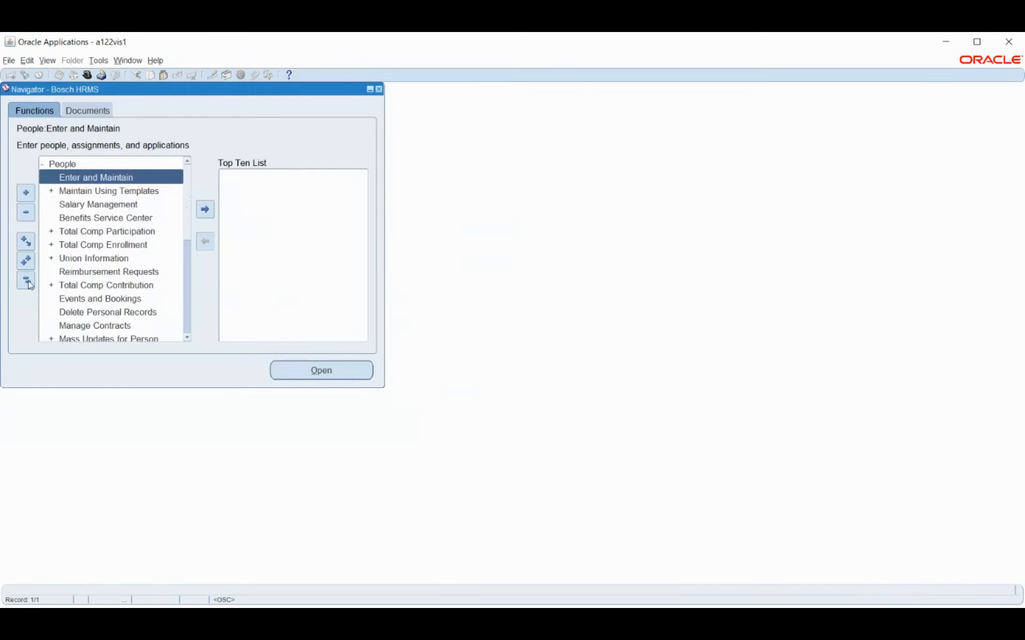
{"action": "left_click", "coordinate": [26, 279]}
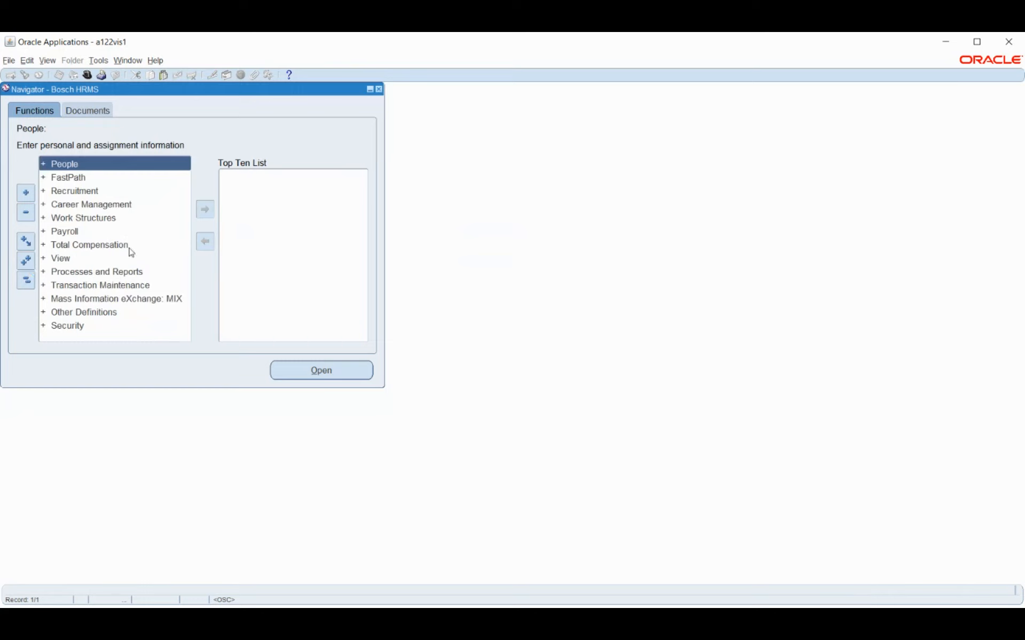
Open the position Description function under Work Structures and start a new position.
{"action": "left_click", "coordinate": [67, 217]}
{"action": "double_click", "coordinate": [67, 216]}
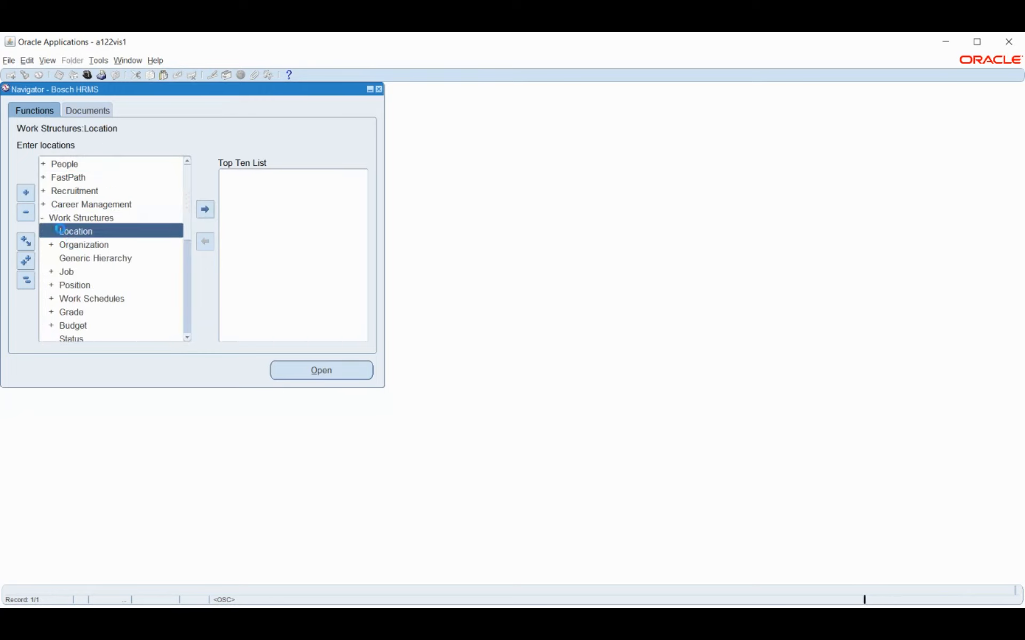
{"action": "double_click", "coordinate": [81, 287]}
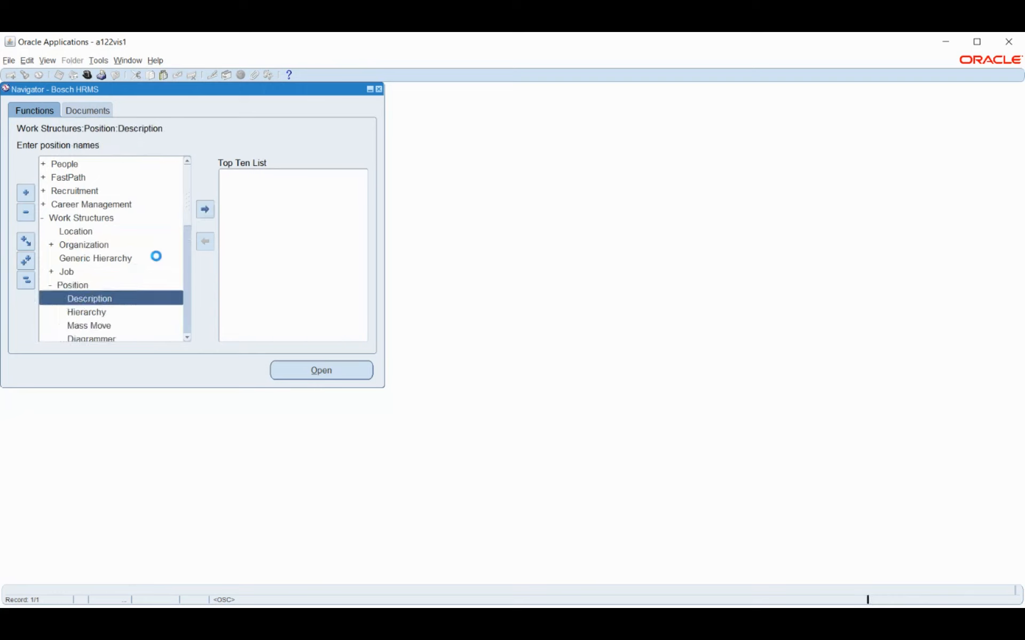
{"action": "left_click", "coordinate": [92, 303]}
{"action": "double_click", "coordinate": [92, 304]}
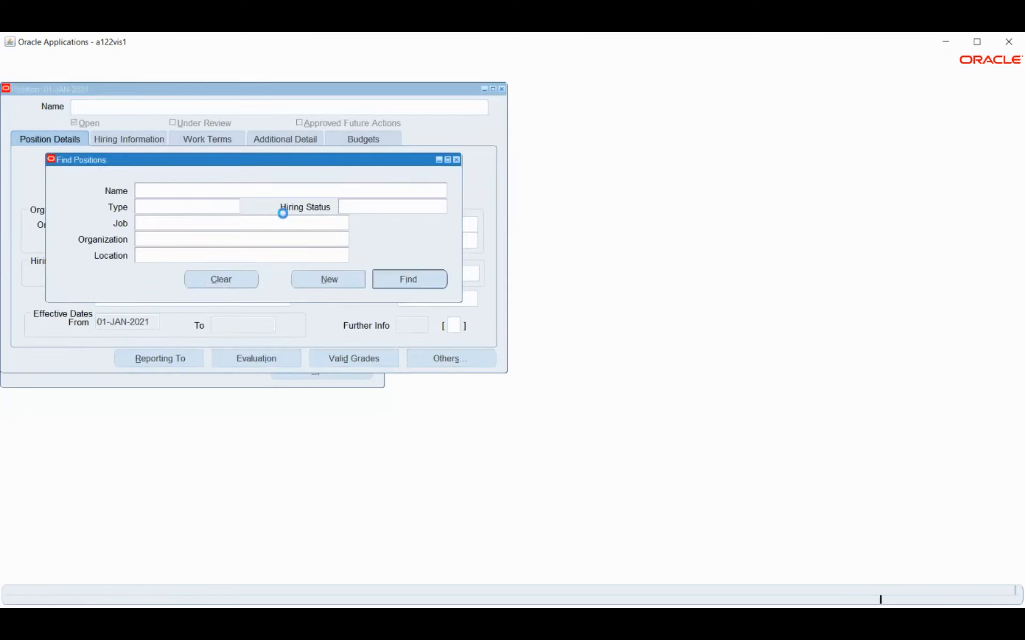
{"action": "left_click", "coordinate": [325, 285]}
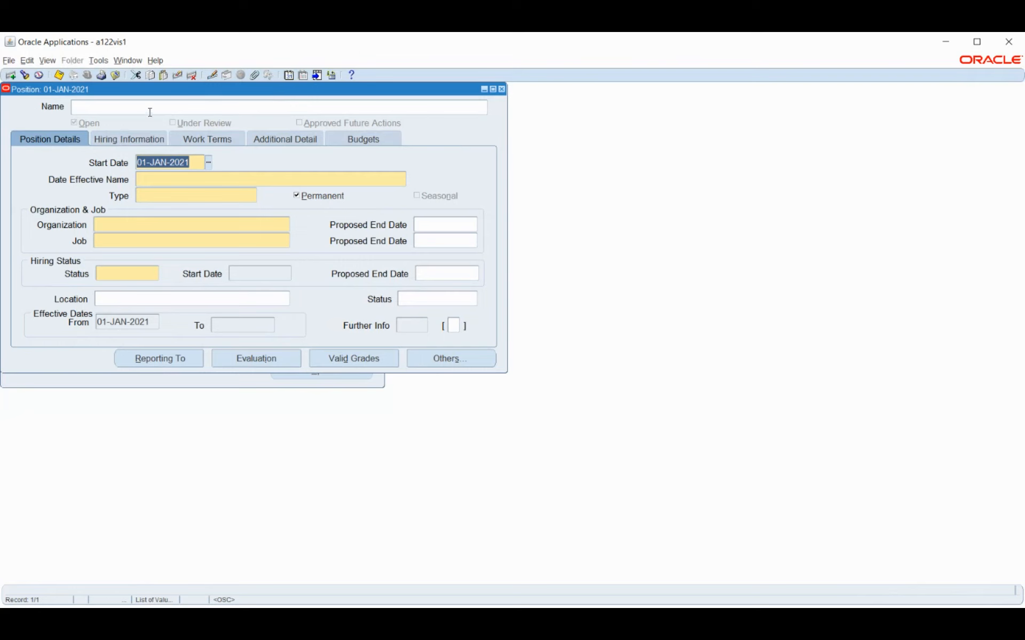
Give the new position the Bosch_Position_Code 300 (HRE) and Bosch_Position_Name 300 (HR Executive), and set its type to None.
{"action": "left_click", "coordinate": [189, 179]}
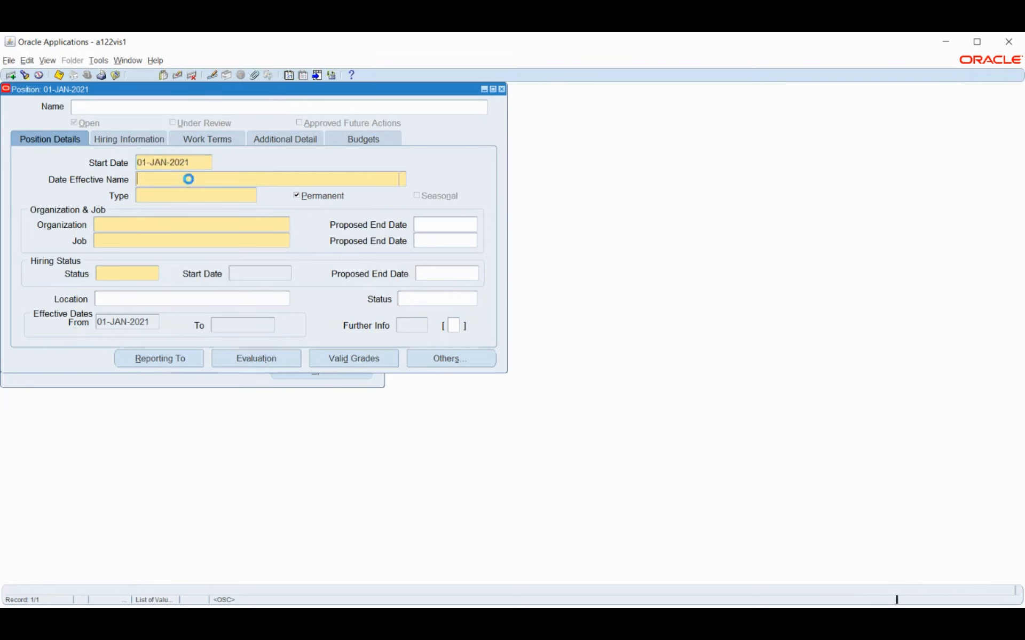
{"action": "left_click", "coordinate": [408, 315]}
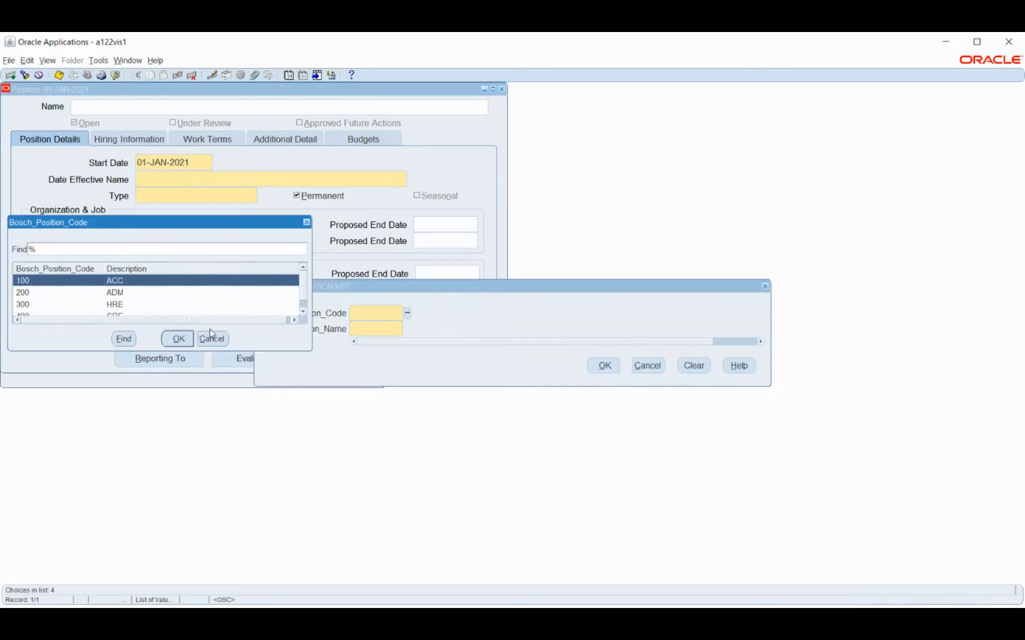
{"action": "left_click", "coordinate": [131, 305]}
{"action": "left_click", "coordinate": [178, 338]}
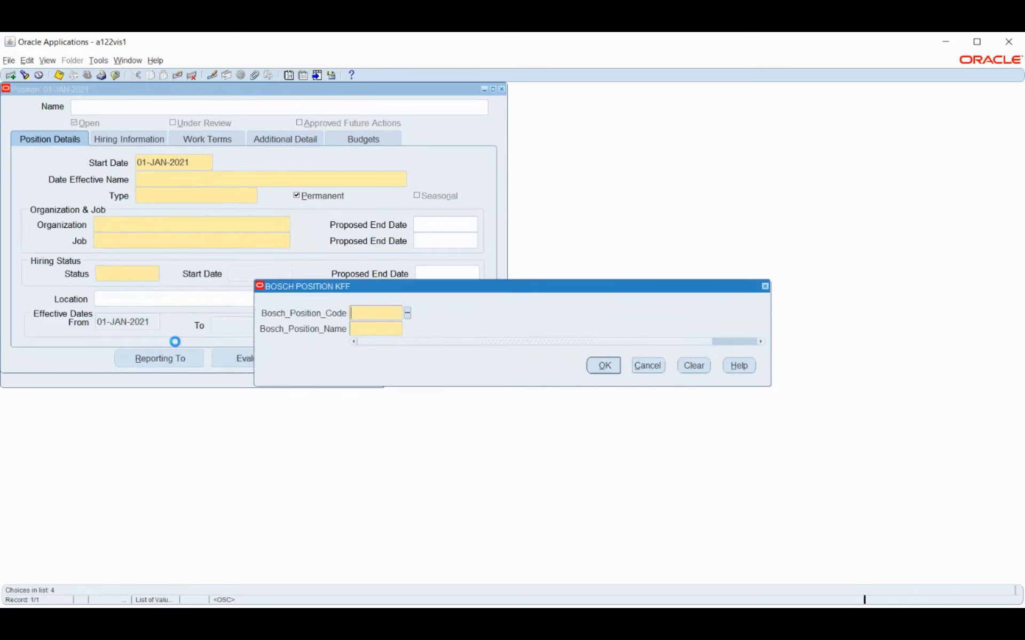
{"action": "left_click", "coordinate": [408, 329]}
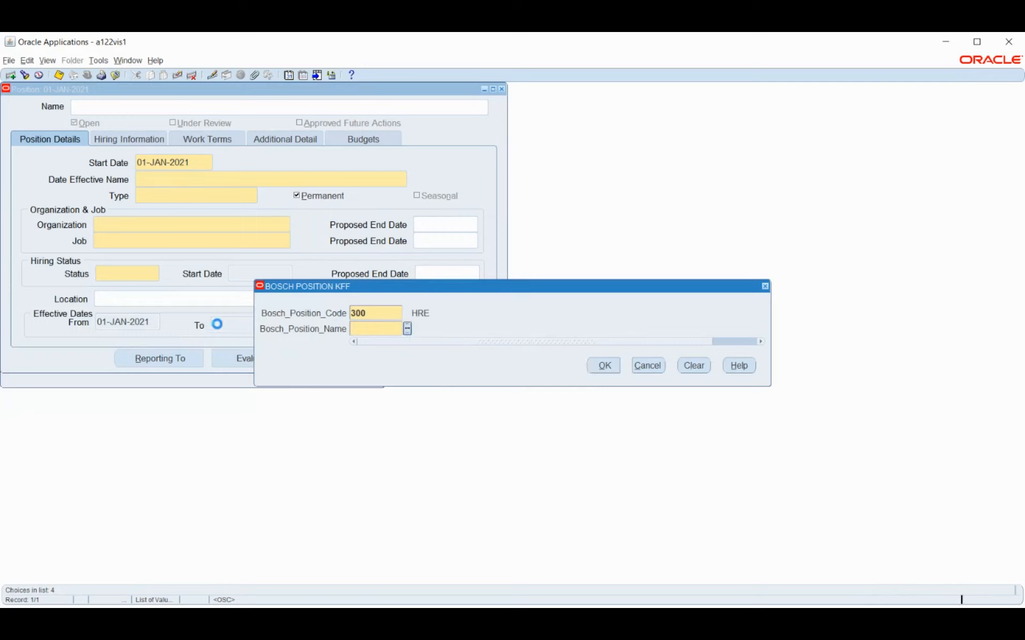
{"action": "left_click", "coordinate": [142, 303]}
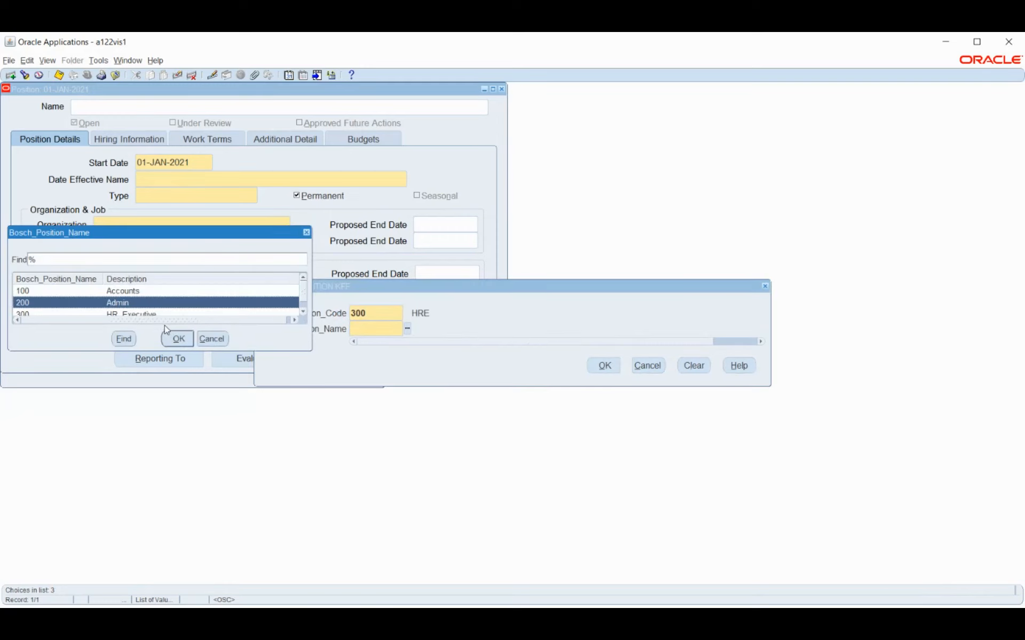
{"action": "left_click", "coordinate": [163, 314]}
{"action": "left_click", "coordinate": [177, 340]}
{"action": "left_click", "coordinate": [604, 366]}
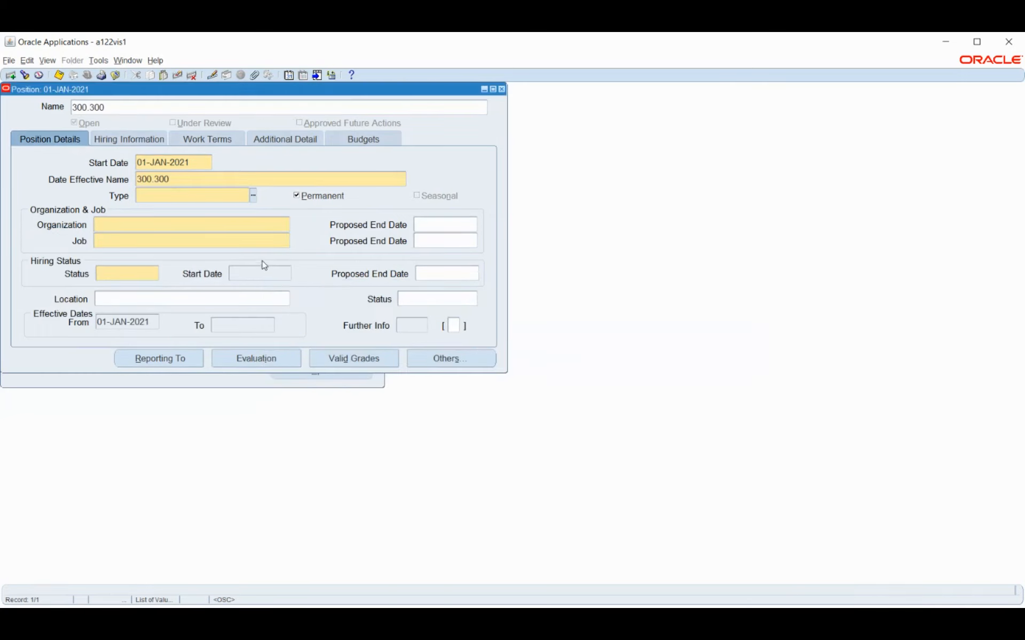
{"action": "key", "text": "Tab"}
{"action": "left_click", "coordinate": [248, 226]}
Change the position's Bosch_Position_Code to 400 (SRE) and choose Bosch_Position_Name 300 (HR Executive).
{"action": "left_click", "coordinate": [275, 176]}
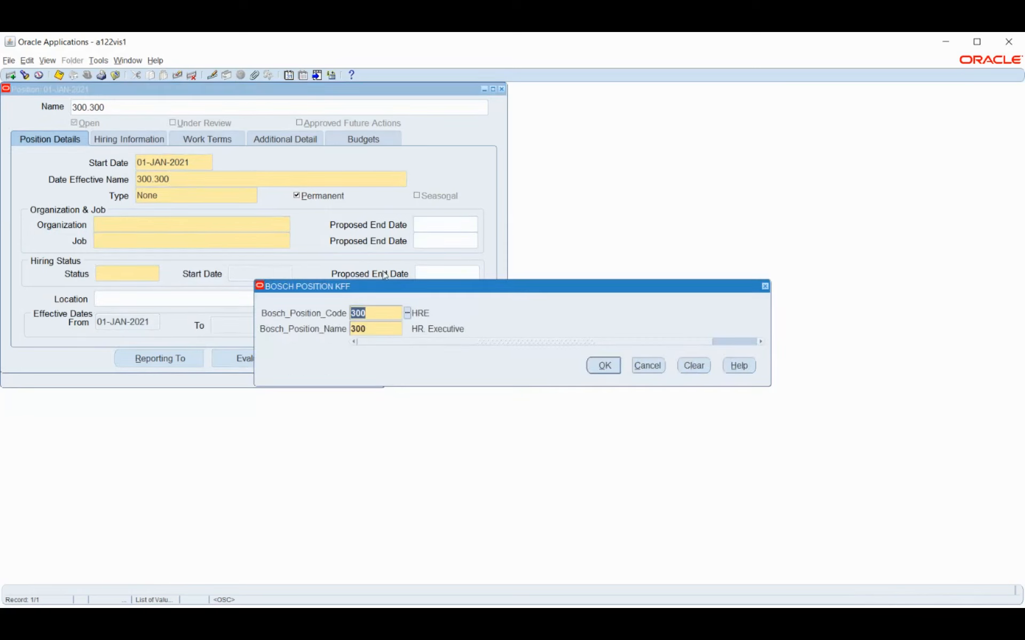
{"action": "left_click", "coordinate": [380, 328]}
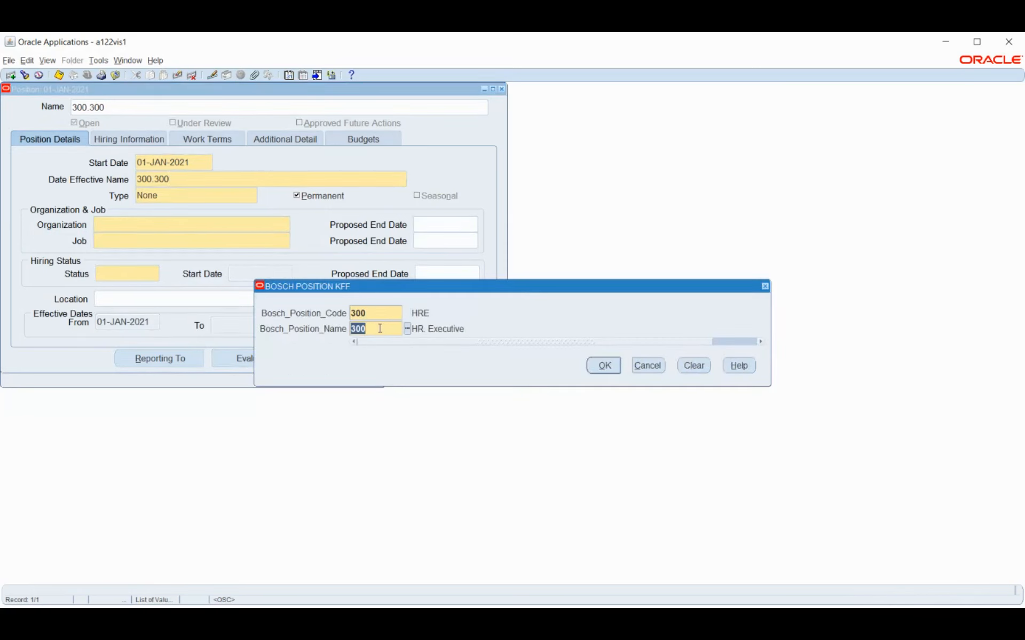
{"action": "key", "text": "shift+Tab"}
{"action": "left_click", "coordinate": [409, 315]}
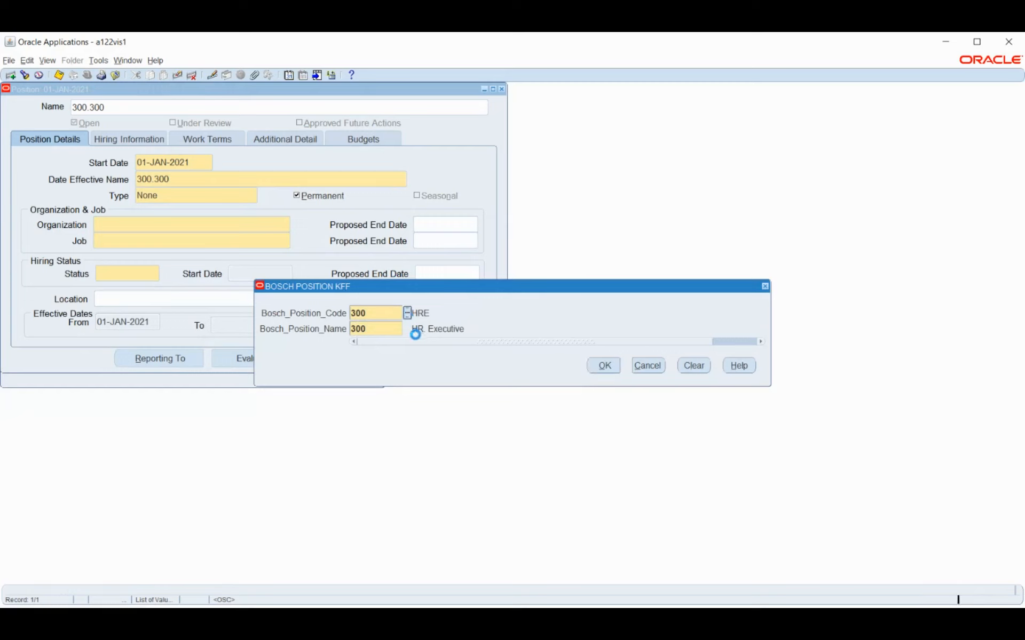
{"action": "key", "text": "Down"}
{"action": "key", "text": "Down"}
{"action": "key", "text": "Down"}
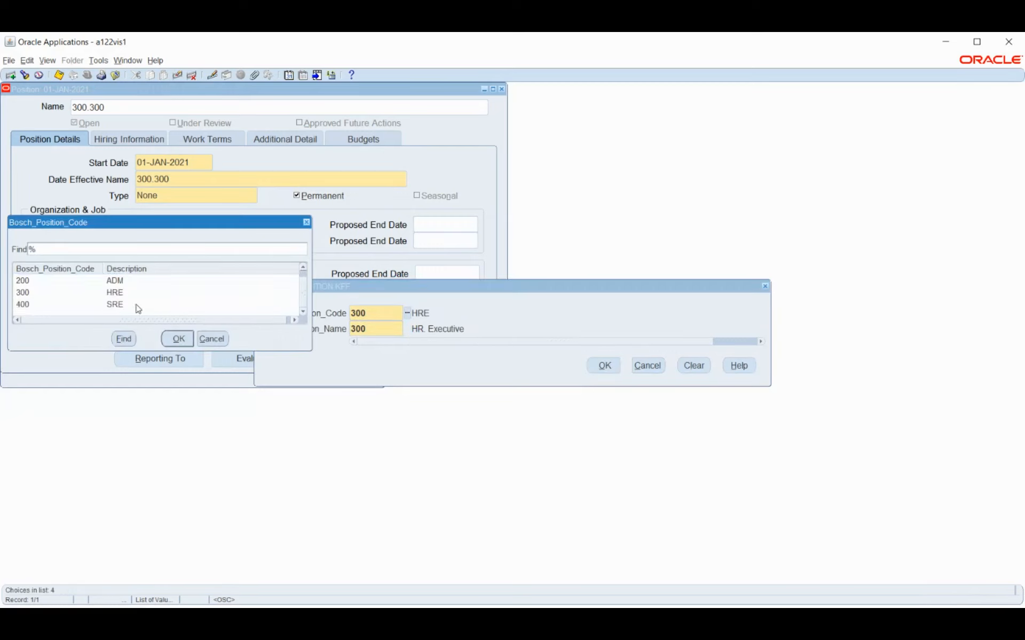
{"action": "left_click", "coordinate": [180, 341]}
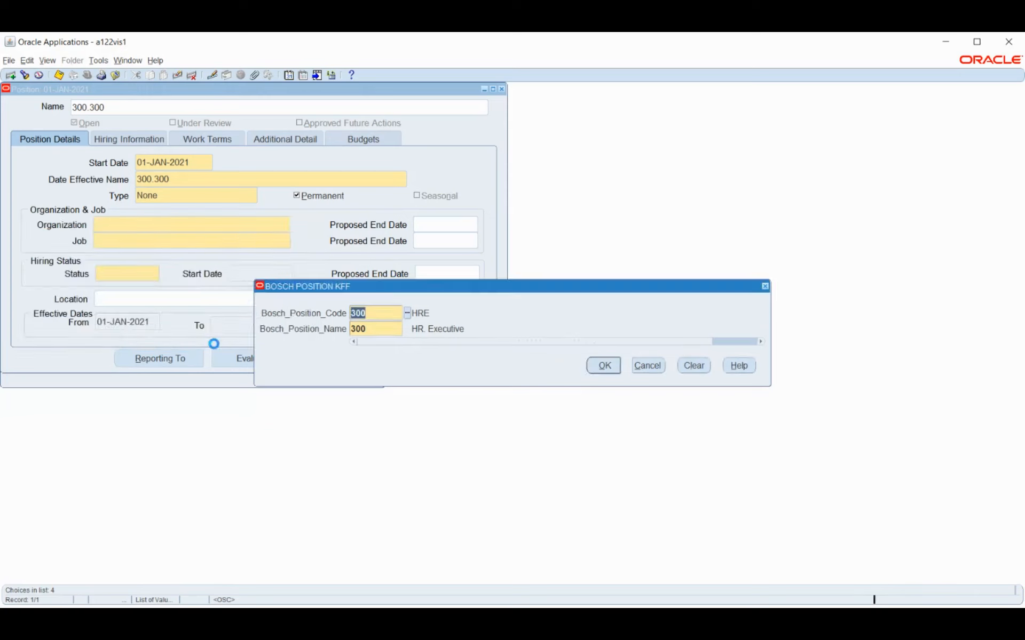
{"action": "left_click", "coordinate": [407, 329]}
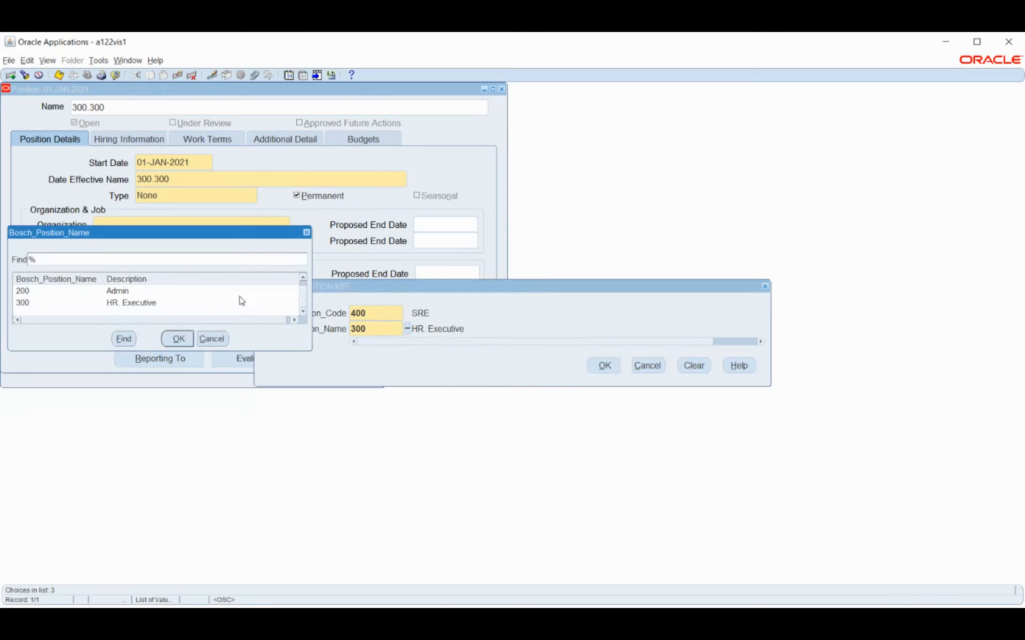
{"action": "left_click", "coordinate": [172, 308]}
{"action": "left_click", "coordinate": [178, 339]}
{"action": "key", "text": "Return"}
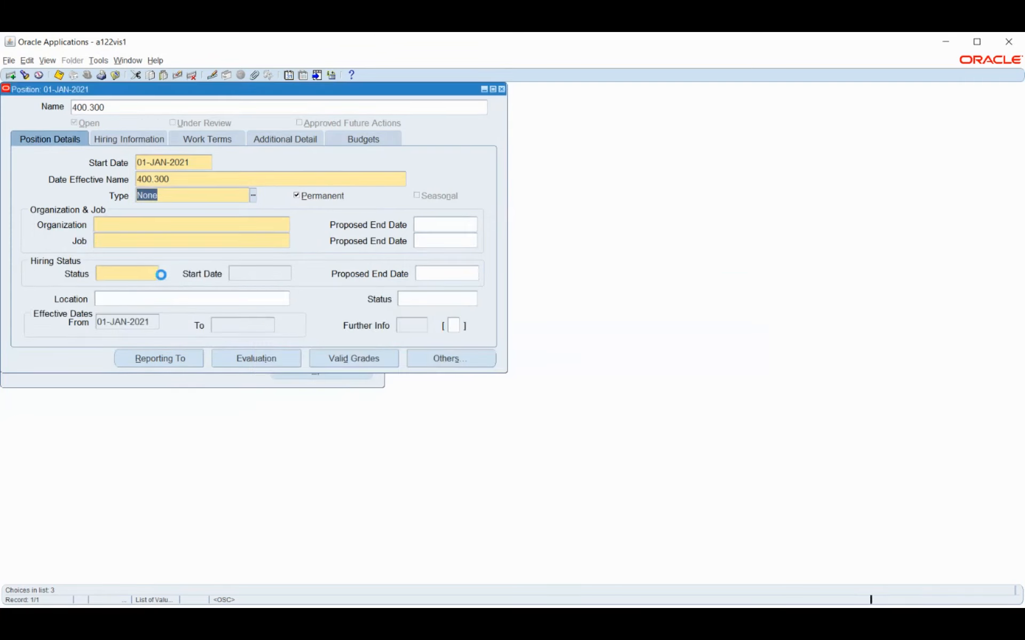
Set the position's organization to Bosh_HR_Organisation and choose 110406.HRE as its job from those matching 110%.
{"action": "left_click", "coordinate": [144, 227]}
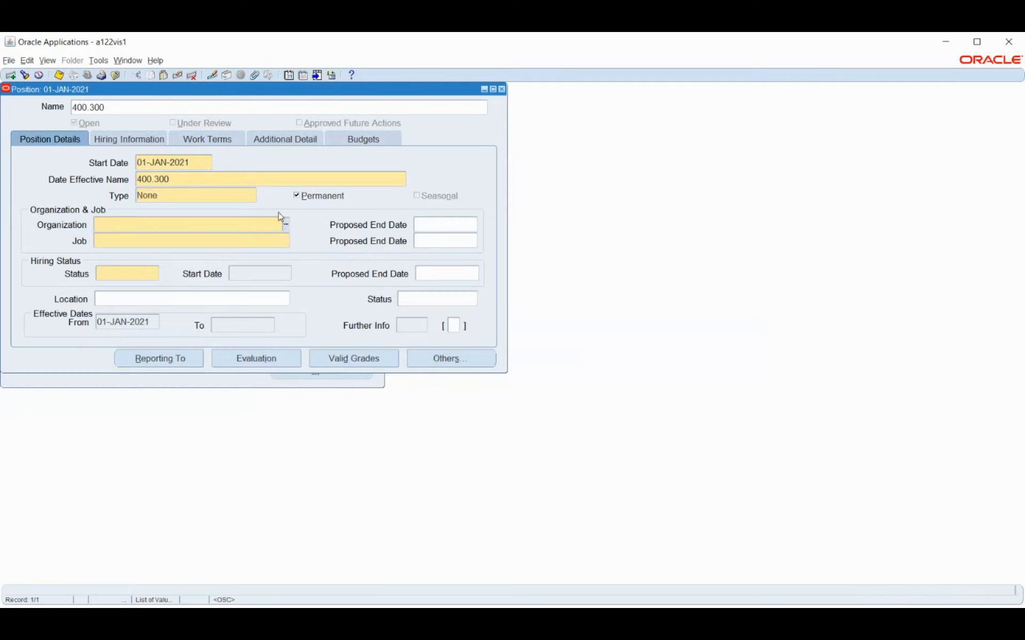
{"action": "type", "text": "bo"}
{"action": "key", "text": "Tab"}
{"action": "left_click", "coordinate": [214, 242]}
{"action": "left_click", "coordinate": [286, 241]}
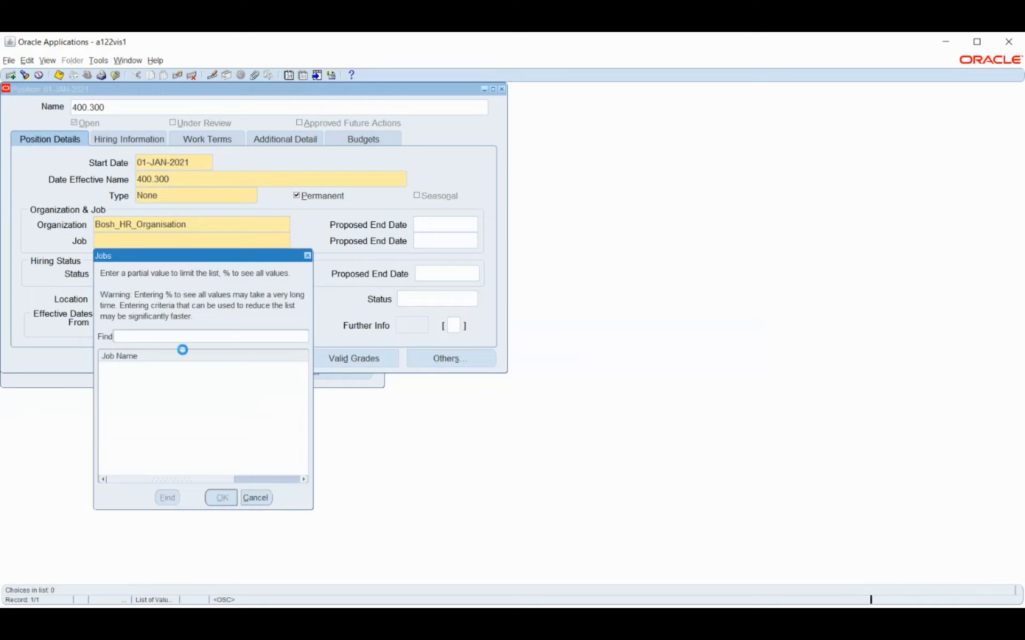
{"action": "type", "text": "110%"}
{"action": "key", "text": "Return"}
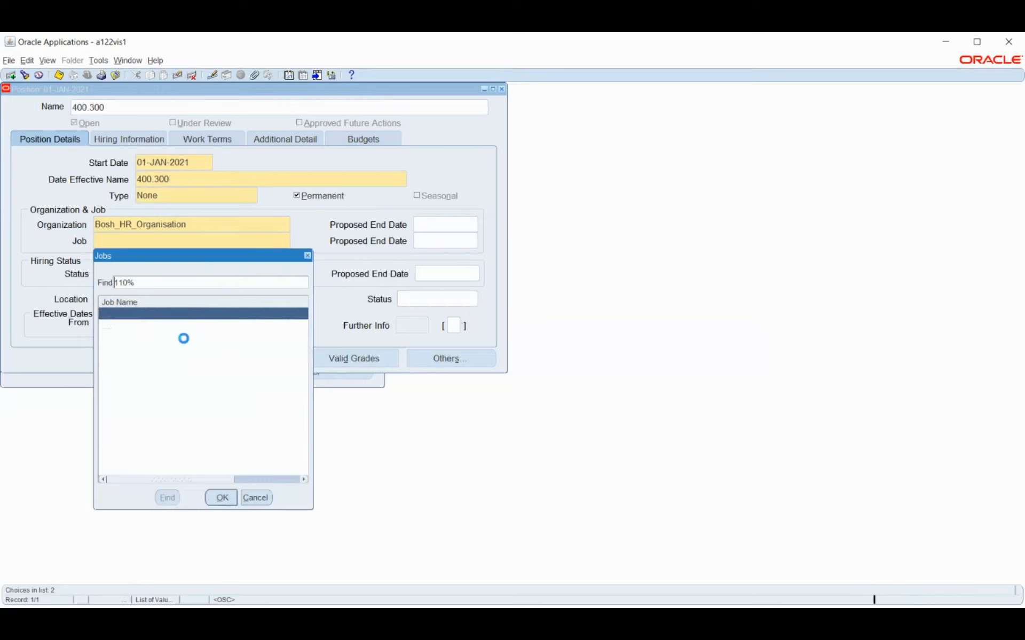
{"action": "left_click", "coordinate": [124, 326]}
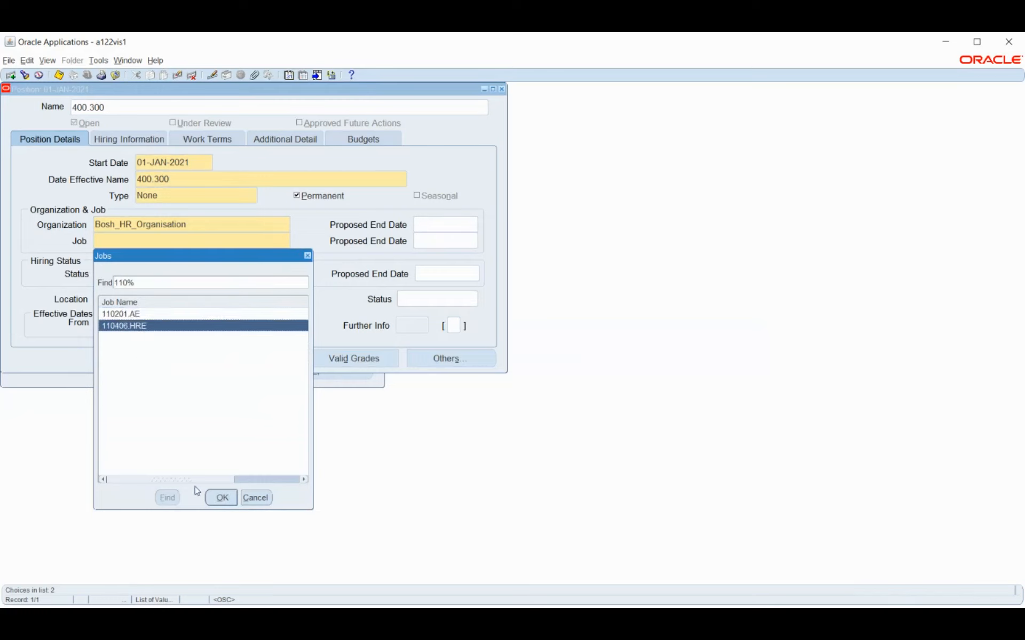
{"action": "left_click", "coordinate": [219, 499]}
Set the position's hiring status to Active, save the position and close its form.
{"action": "left_click", "coordinate": [125, 273]}
{"action": "type", "text": "A"}
{"action": "key", "text": "Tab"}
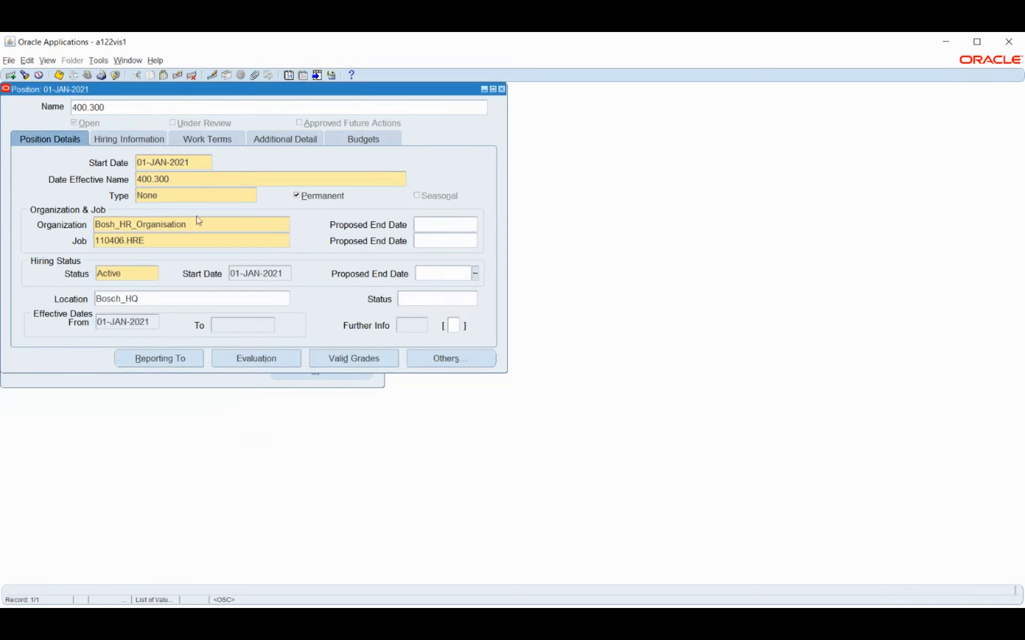
{"action": "key", "text": "ctrl+s"}
{"action": "key", "text": "F4"}
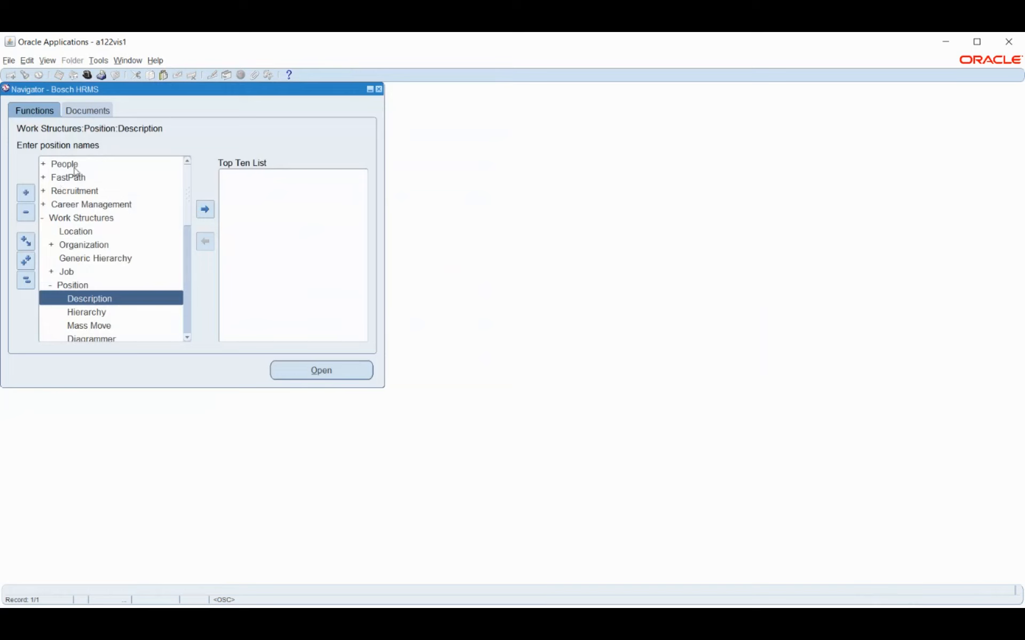
Open People Enter and Maintain, find the new employee in the list of people and open the employee's assignment.
{"action": "left_click", "coordinate": [71, 165]}
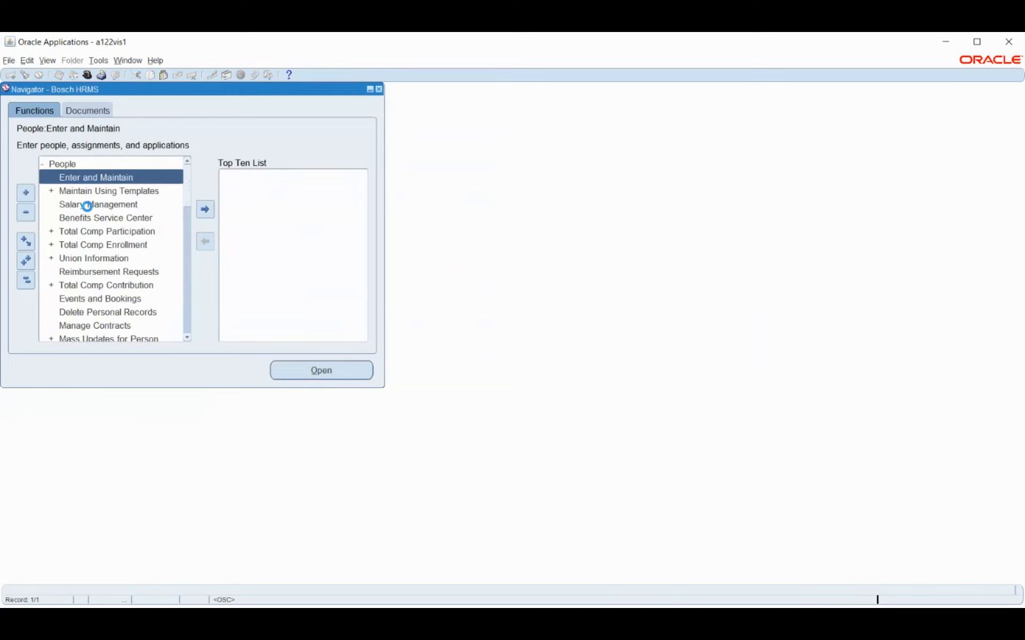
{"action": "double_click", "coordinate": [74, 178]}
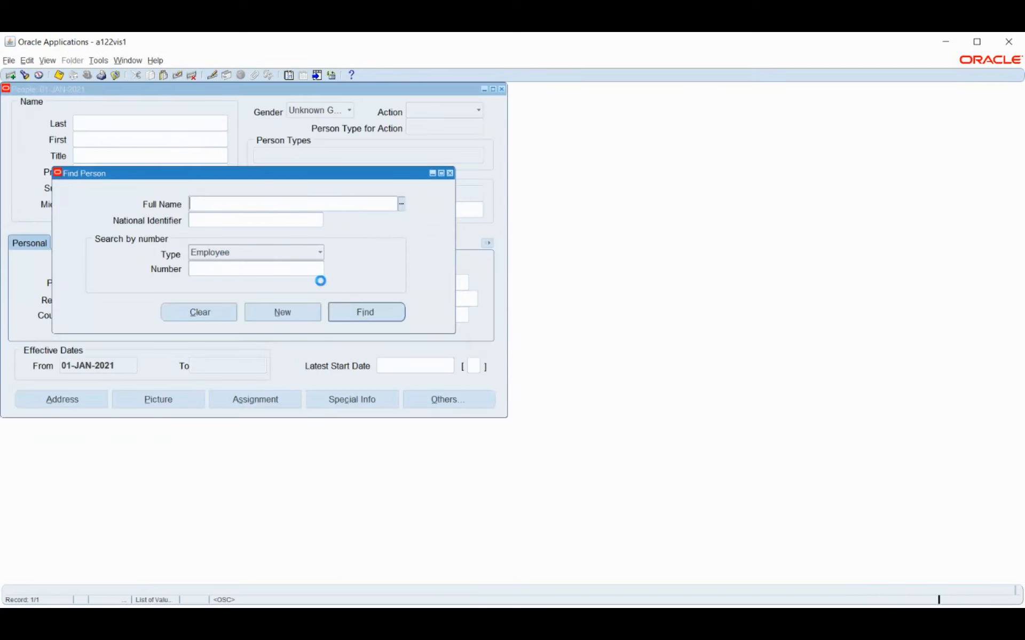
{"action": "key", "text": "ctrl+l"}
{"action": "key", "text": "Return"}
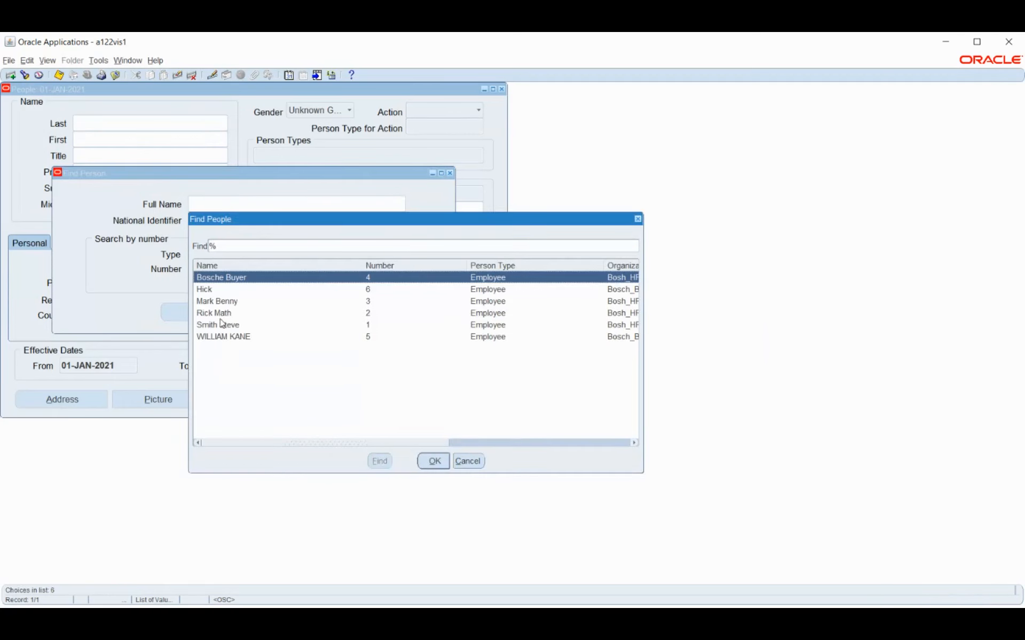
{"action": "left_click", "coordinate": [210, 291]}
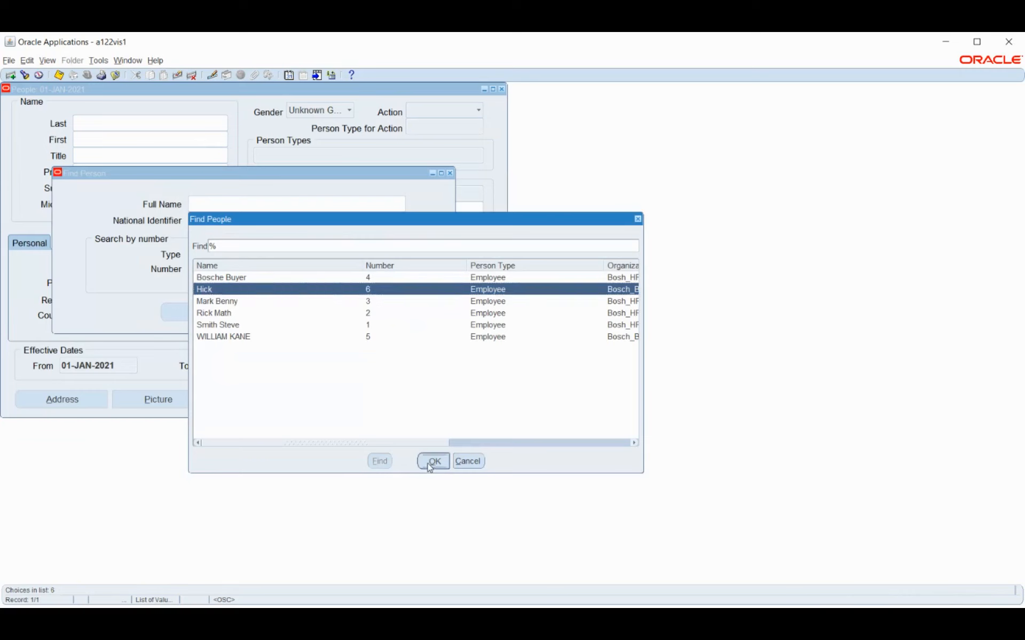
{"action": "left_click", "coordinate": [429, 463]}
{"action": "left_click", "coordinate": [346, 313]}
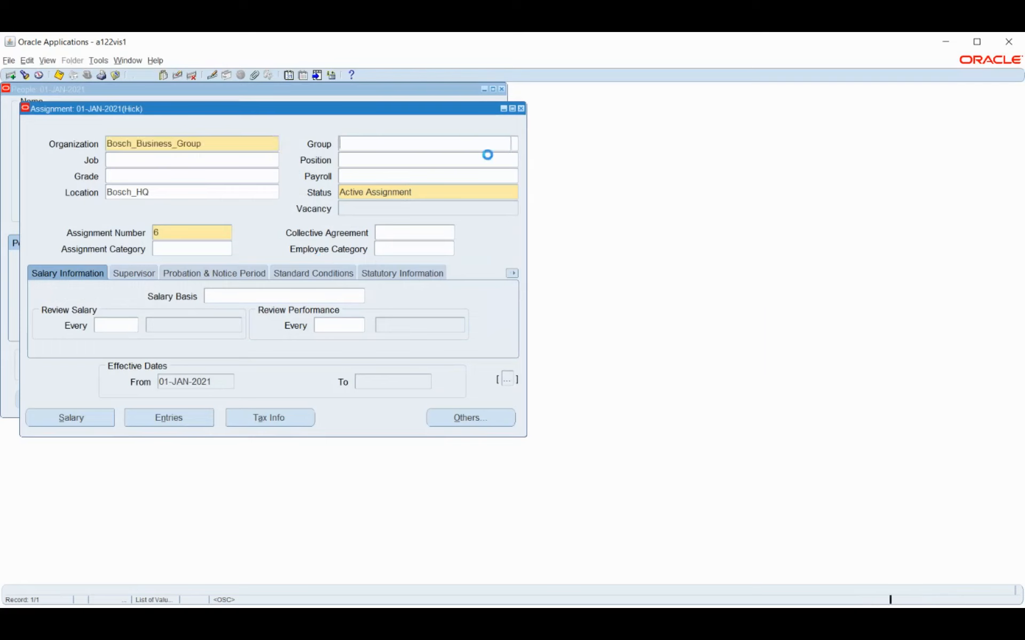
Set the assignment's people group to Bosch_Employee_Group_ID 123 and Bosch_Employee_Group_Name 8545 as a correction.
{"action": "type", "text": "123"}
{"action": "key", "text": "Tab"}
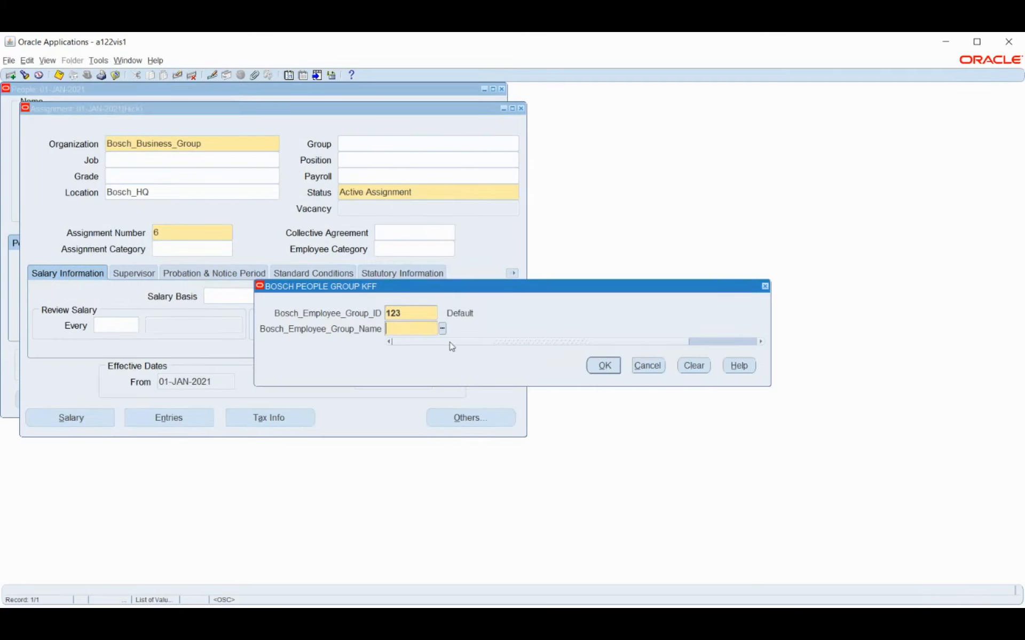
{"action": "left_click", "coordinate": [442, 330]}
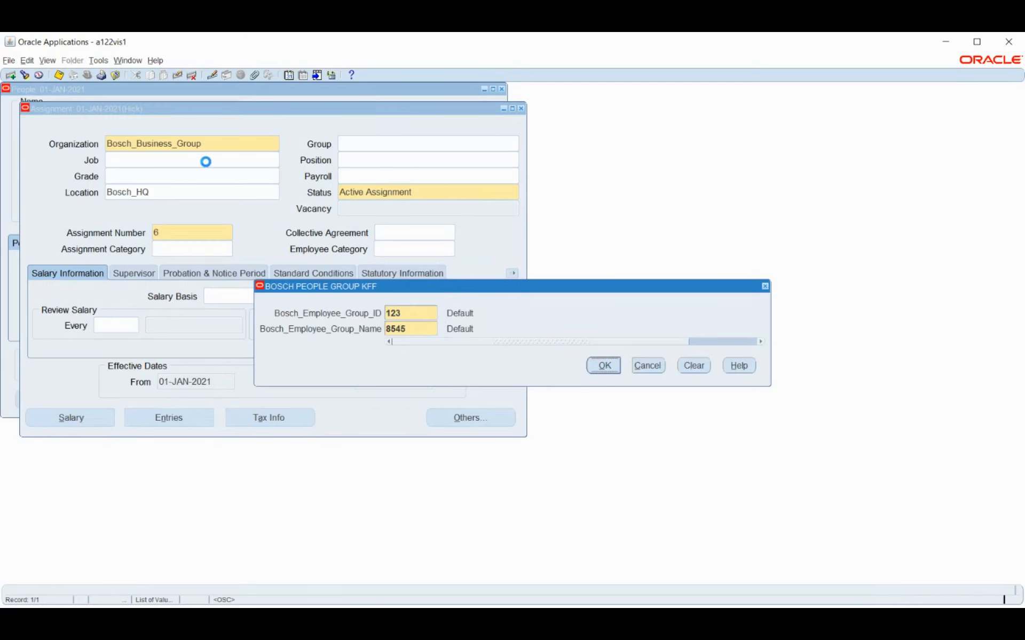
{"action": "key", "text": "Return"}
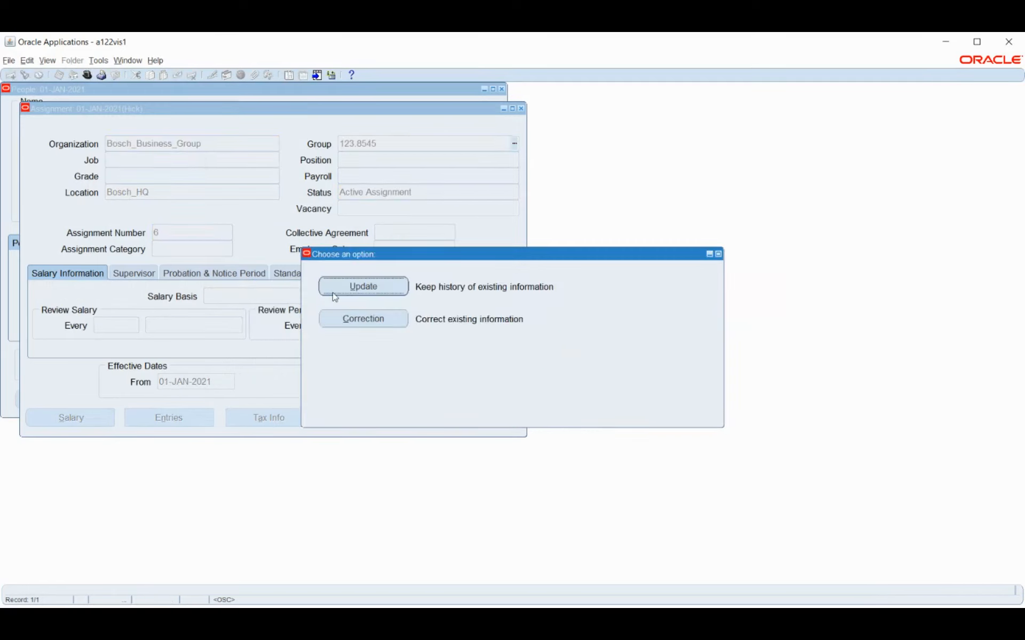
{"action": "left_click", "coordinate": [364, 318]}
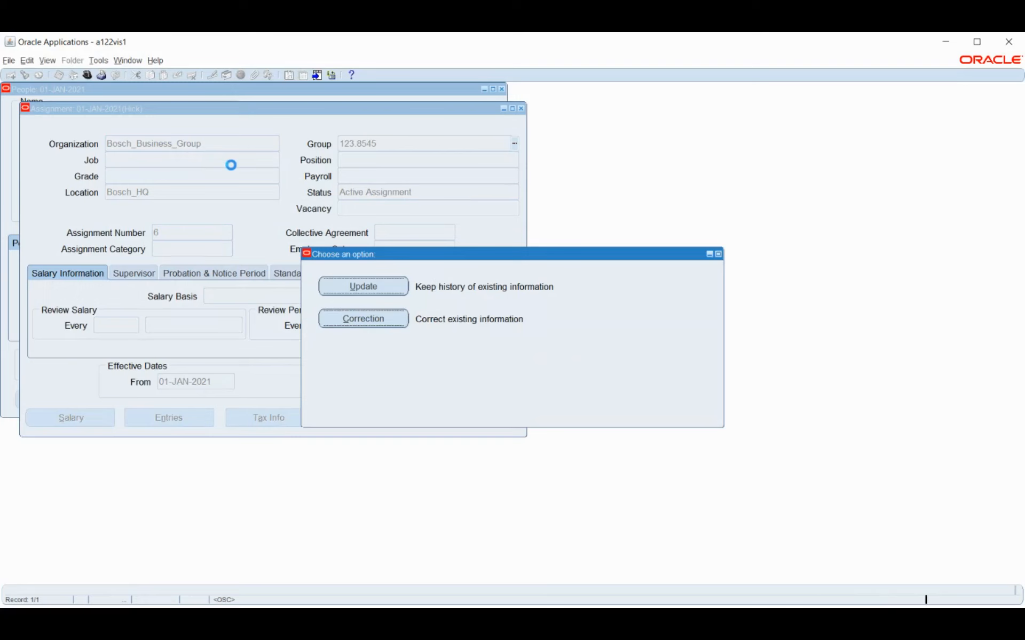
Set the assignment's job to 110406.HRE, chosen from the jobs matching 110%.
{"action": "left_click", "coordinate": [275, 160]}
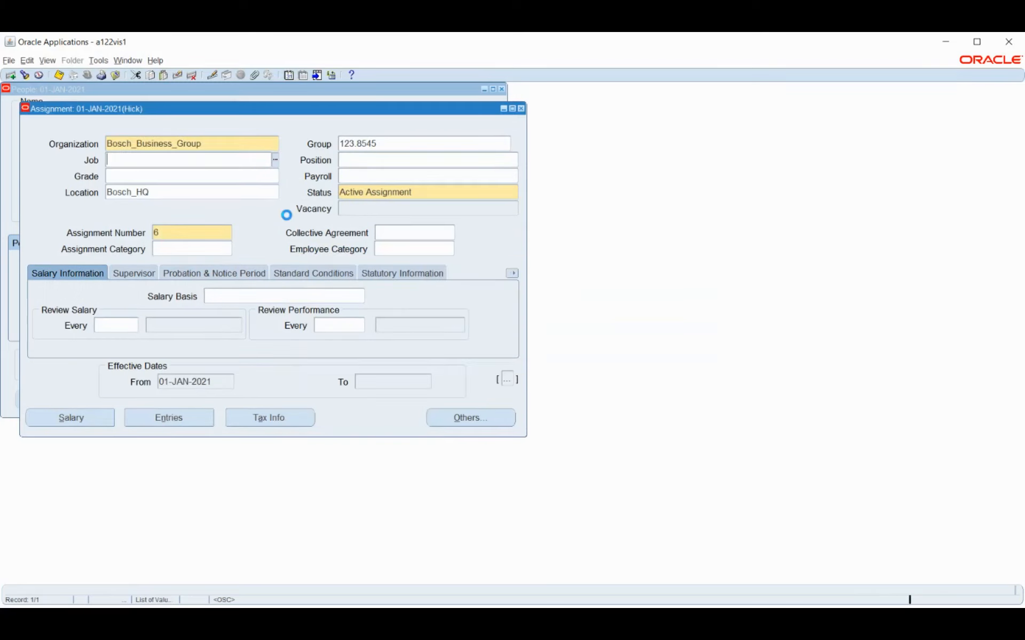
{"action": "type", "text": "110%"}
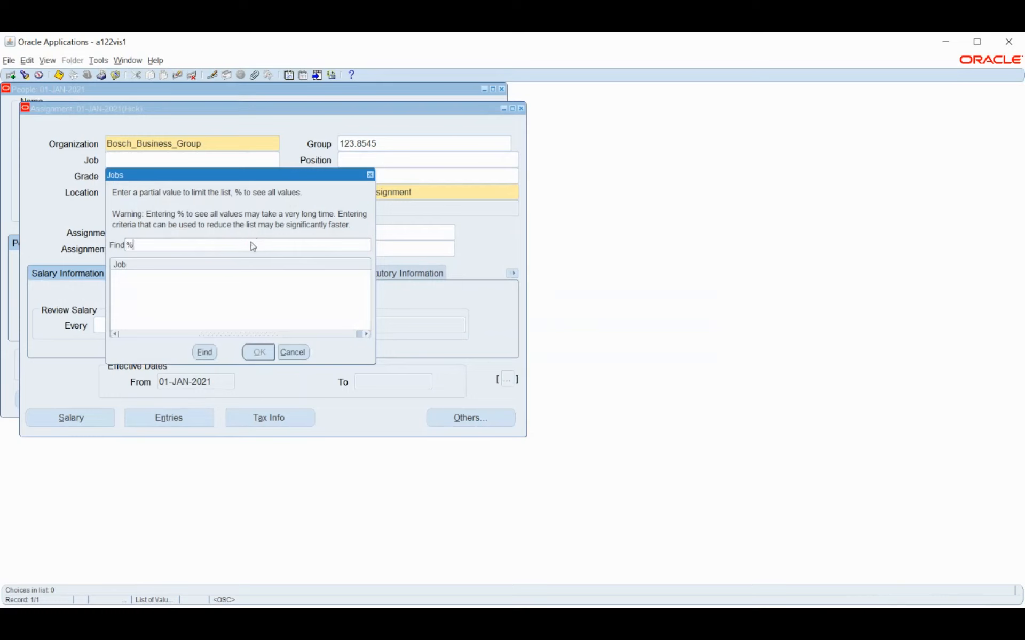
{"action": "key", "text": "Return"}
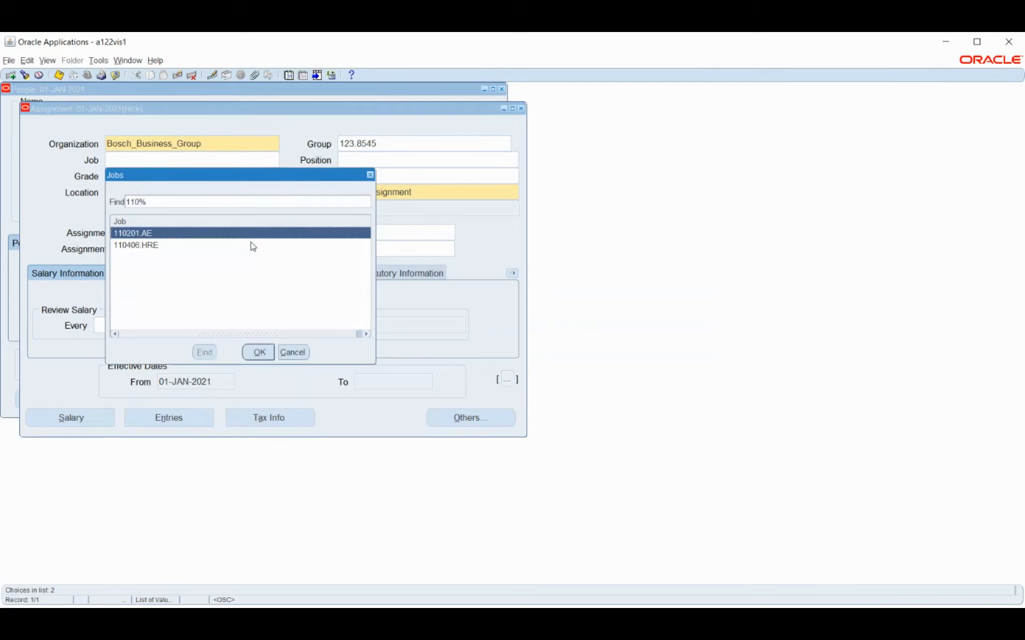
{"action": "double_click", "coordinate": [253, 245]}
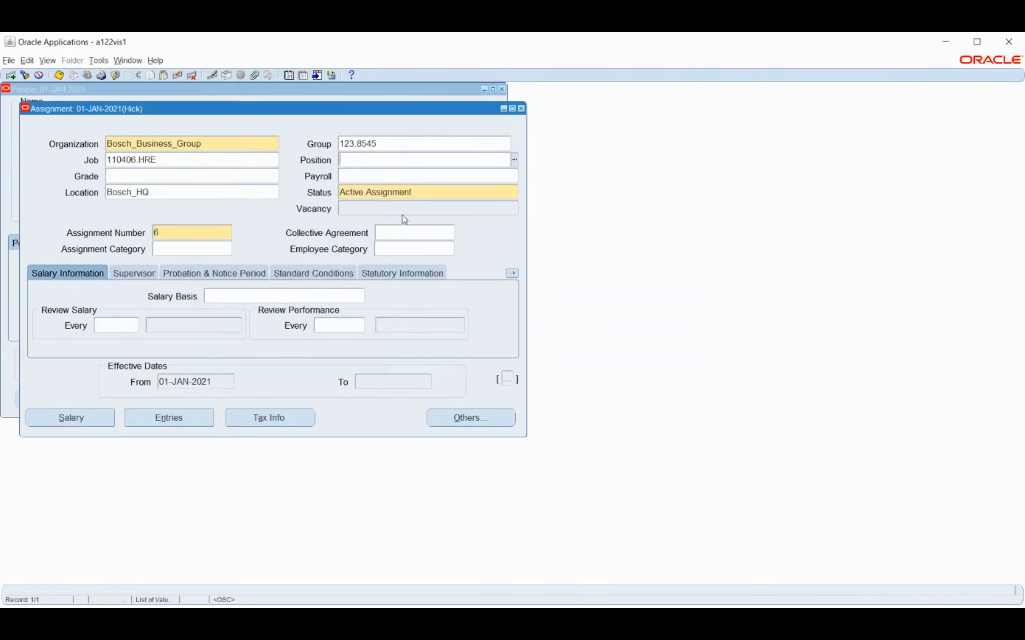
{"action": "left_click", "coordinate": [514, 159]}
{"action": "type", "text": "%"}
{"action": "key", "text": "BackSpace"}
{"action": "type", "text": "%"}
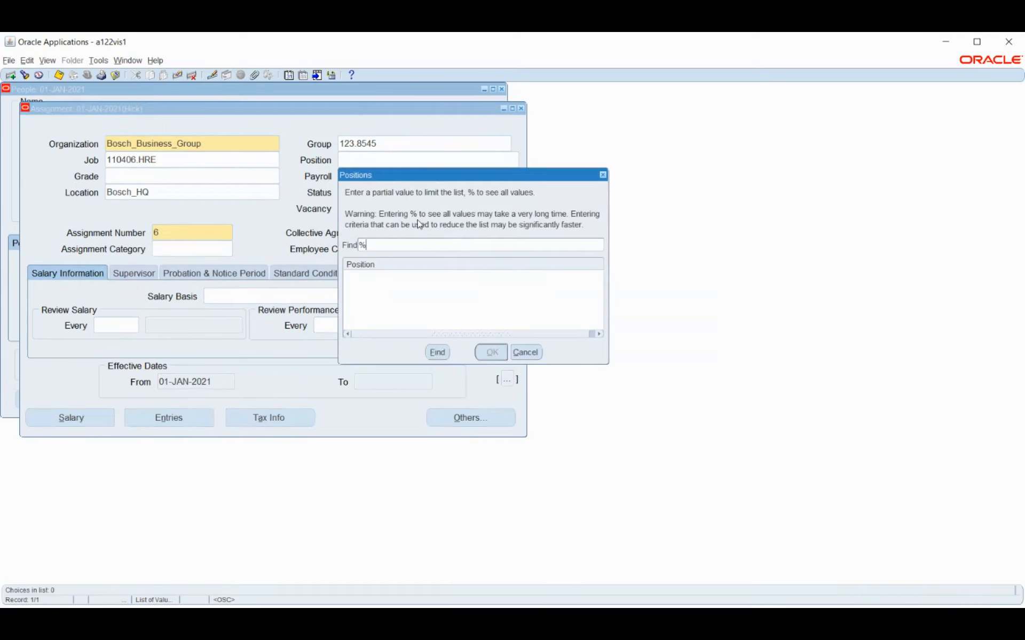
{"action": "key", "text": "BackSpace"}
{"action": "left_click", "coordinate": [521, 356]}
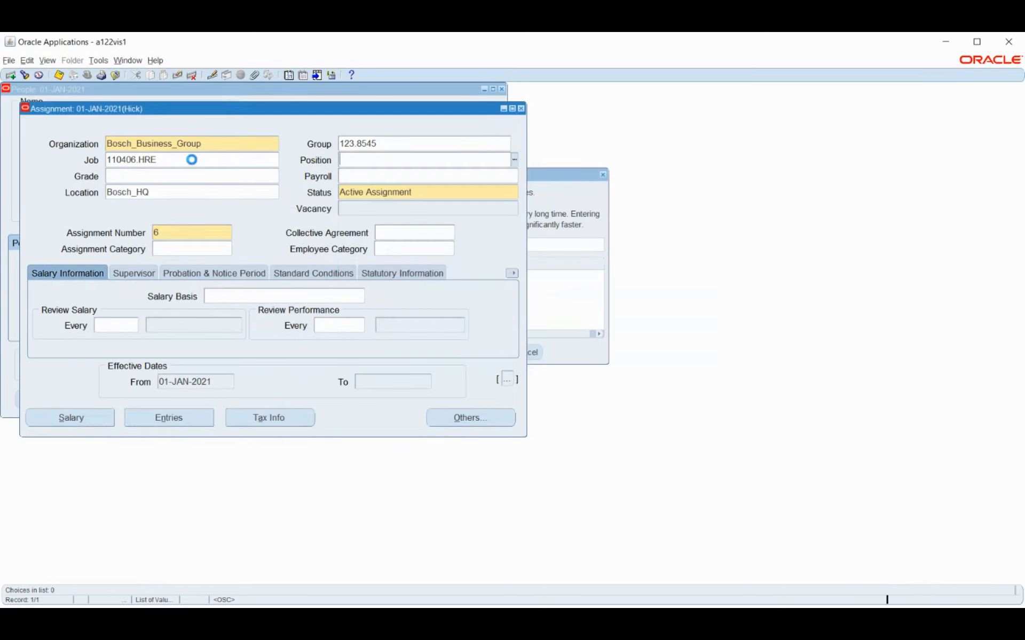
Change the assignment's organization to Bosh_HR_Organisation and accept the people group 123 and 8545.
{"action": "left_click", "coordinate": [230, 139]}
{"action": "type", "text": "bo"}
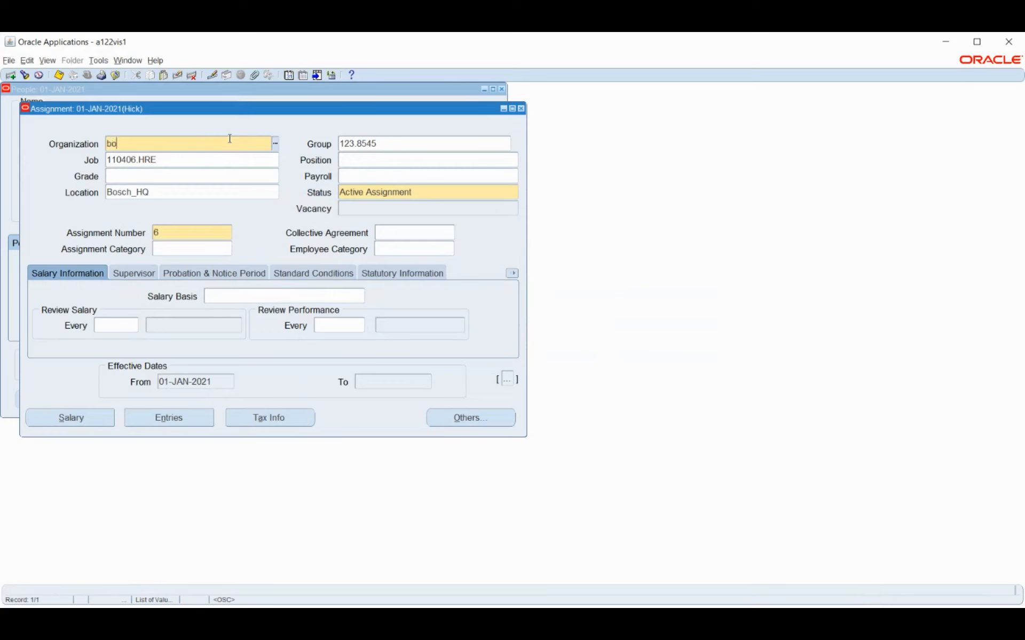
{"action": "key", "text": "Tab"}
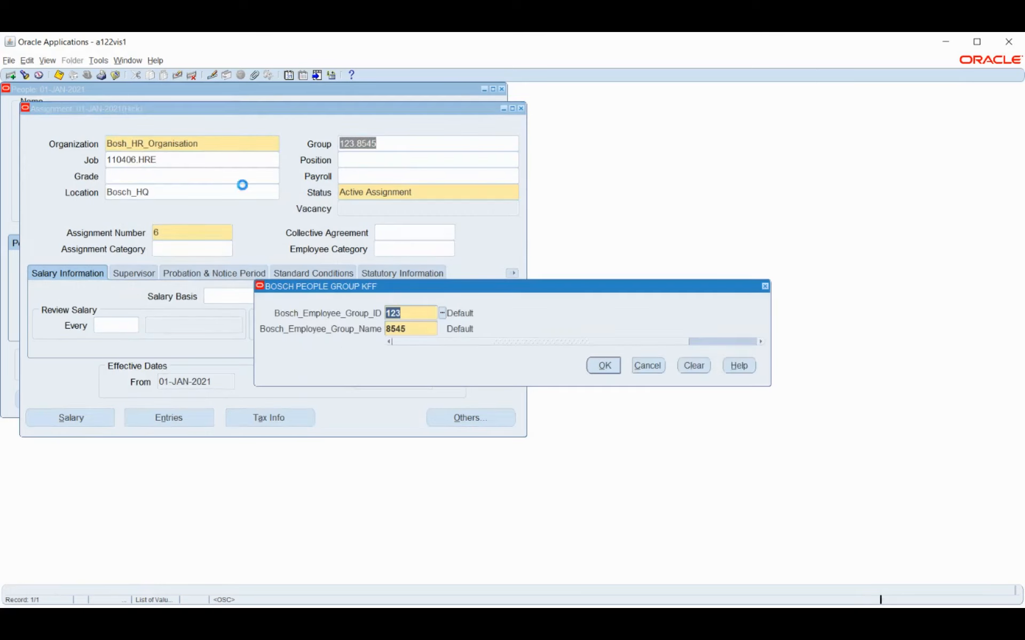
{"action": "left_click", "coordinate": [604, 366]}
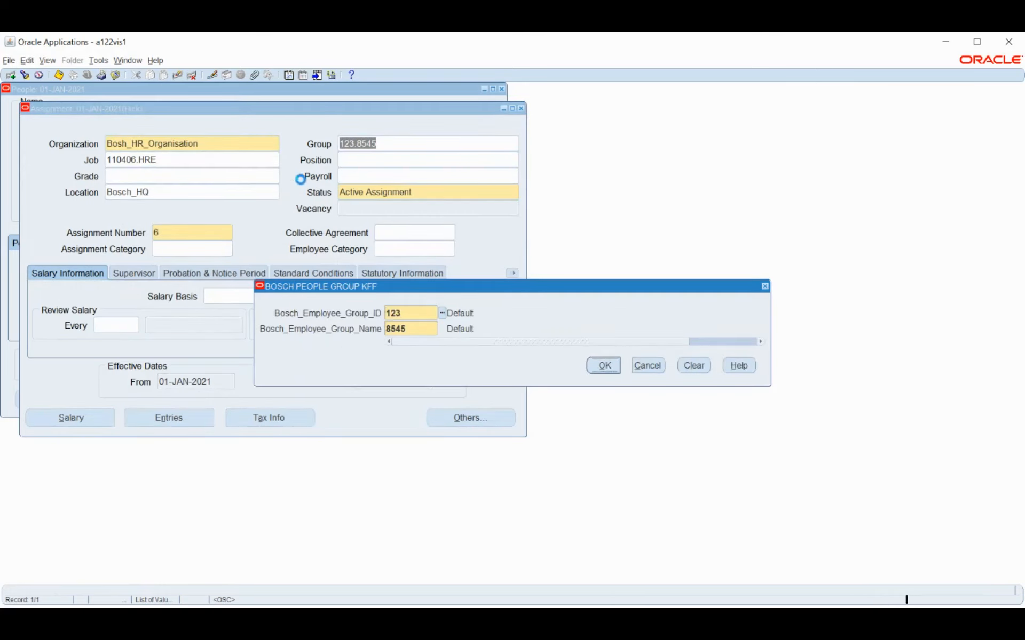
Set the assignment's position to 400.300 from the list of all positions and save the assignment.
{"action": "left_click", "coordinate": [361, 159]}
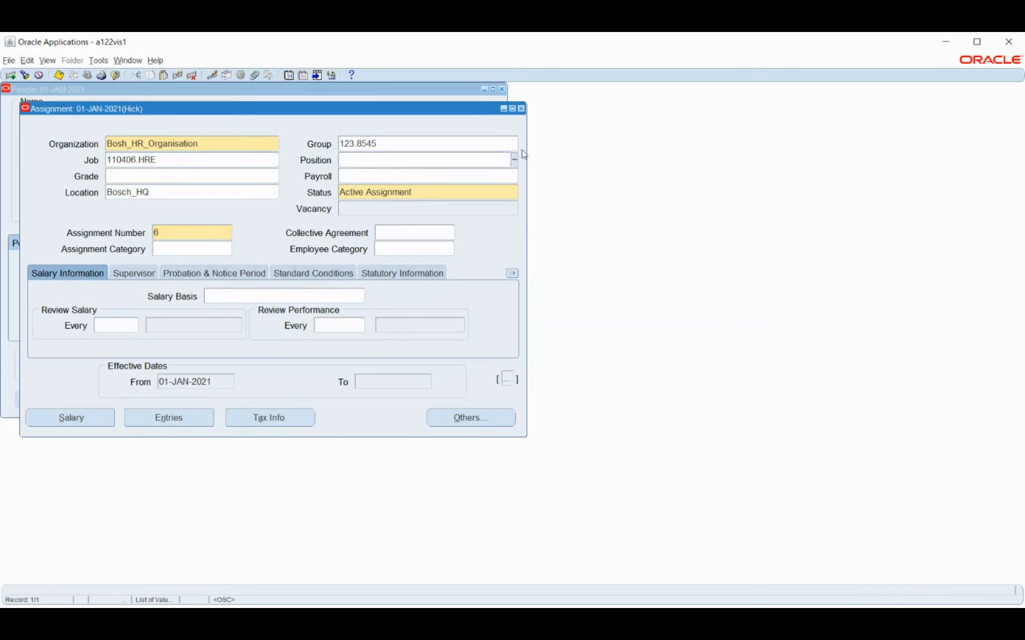
{"action": "key", "text": "ctrl+l"}
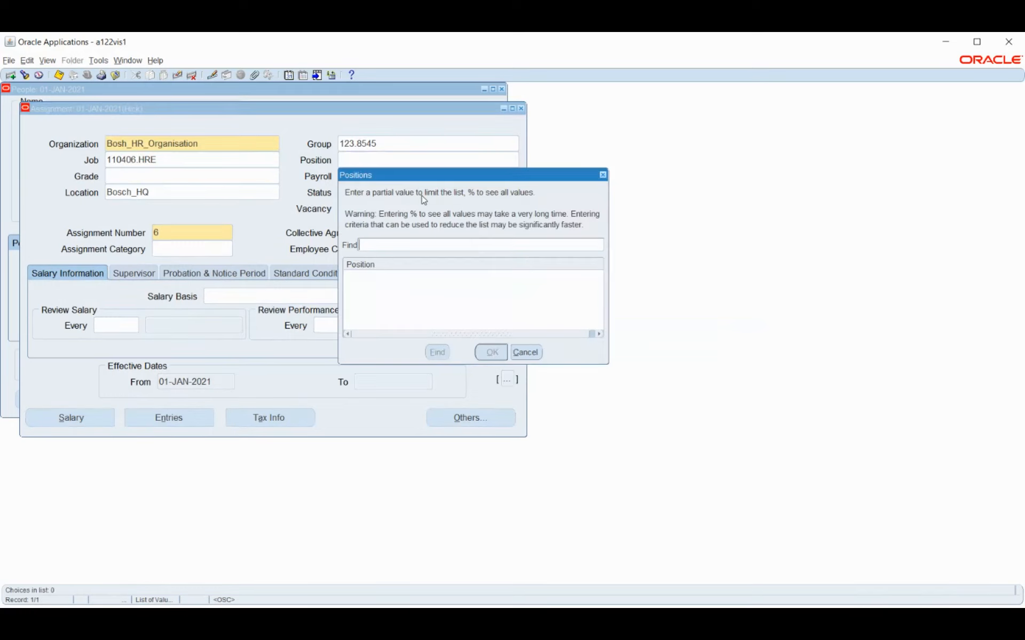
{"action": "type", "text": "%"}
{"action": "key", "text": "Return"}
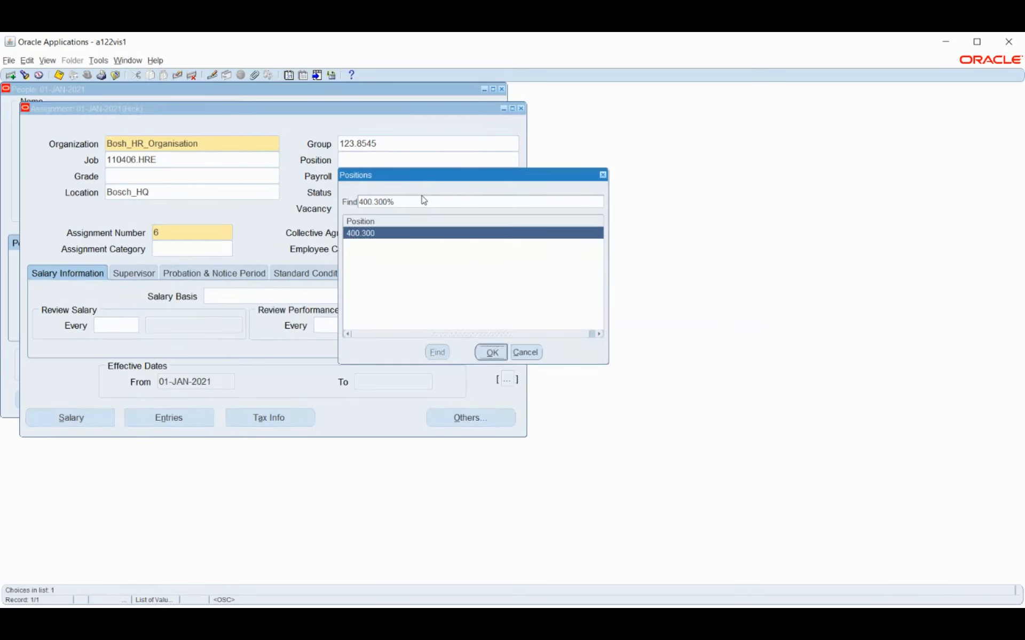
{"action": "key", "text": "Return"}
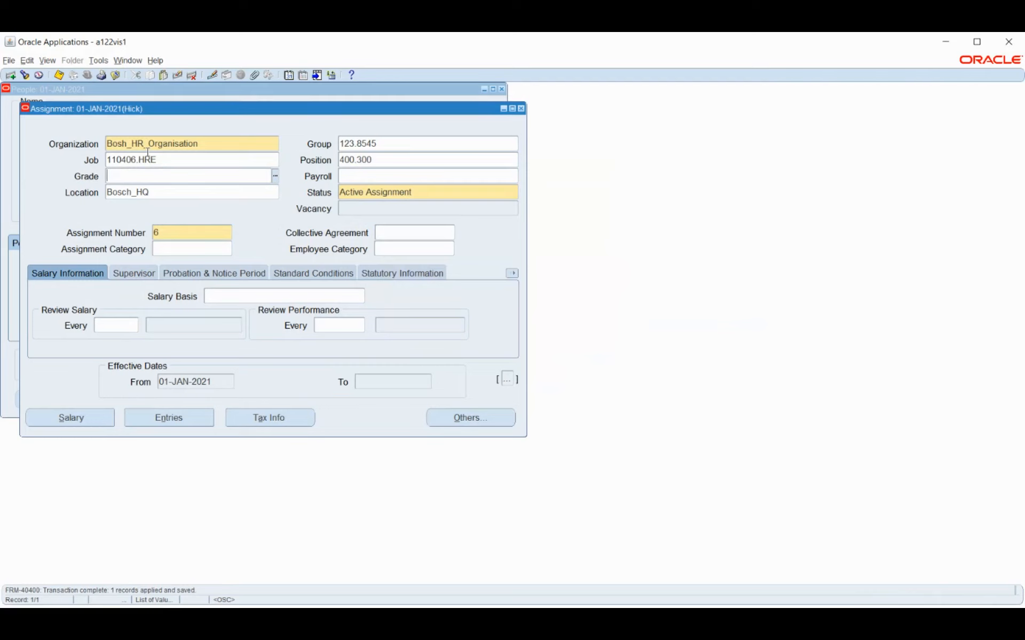
{"action": "key", "text": "alt+Tab"}
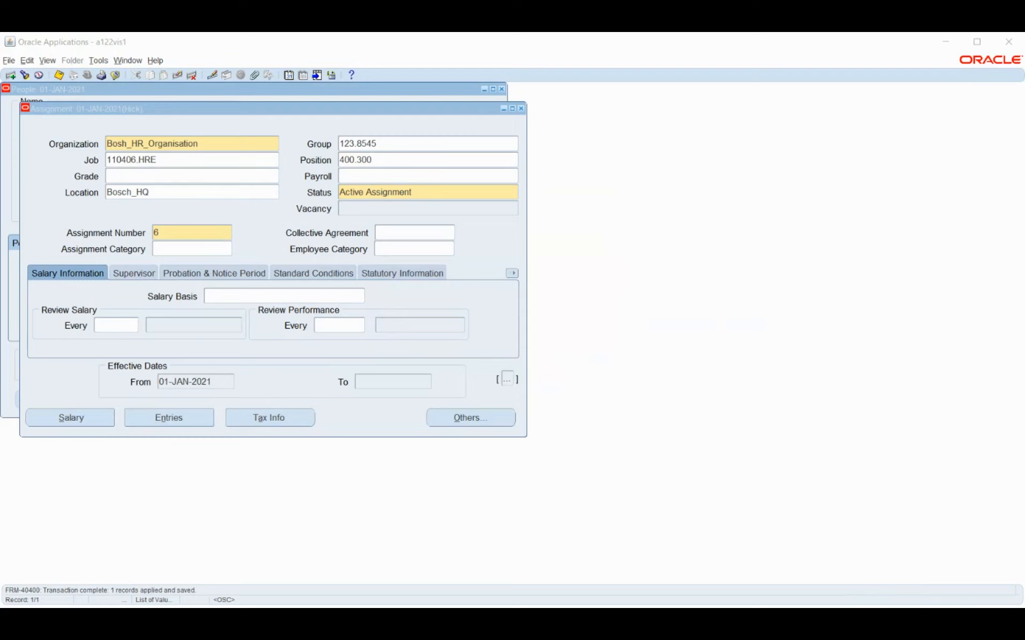
{"action": "key", "text": "alt+Tab"}
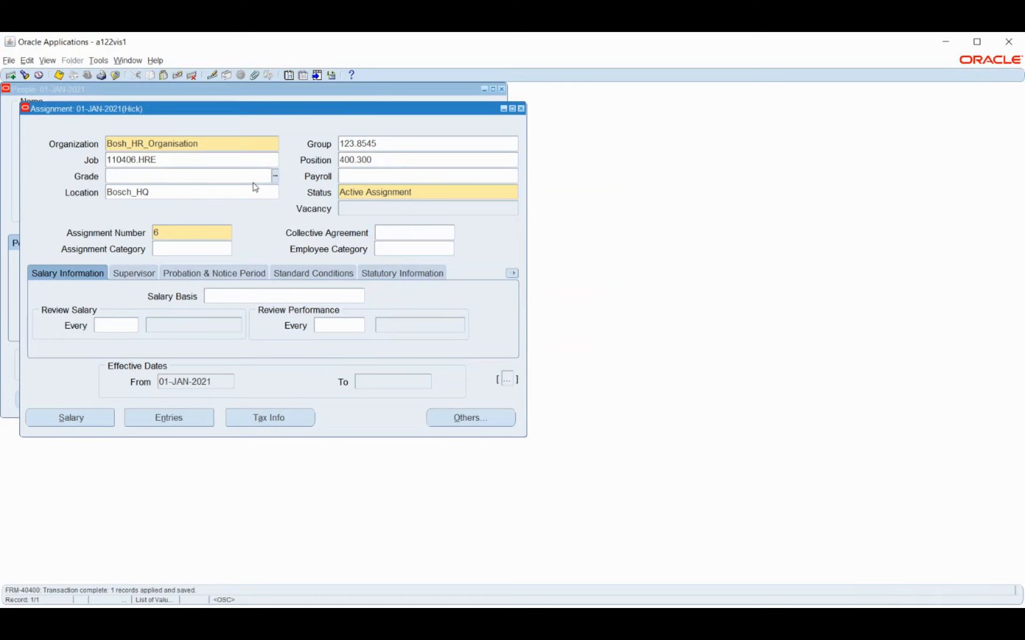
Close the employee's assignment and people forms and collapse the navigator's function tree.
{"action": "left_click", "coordinate": [204, 144]}
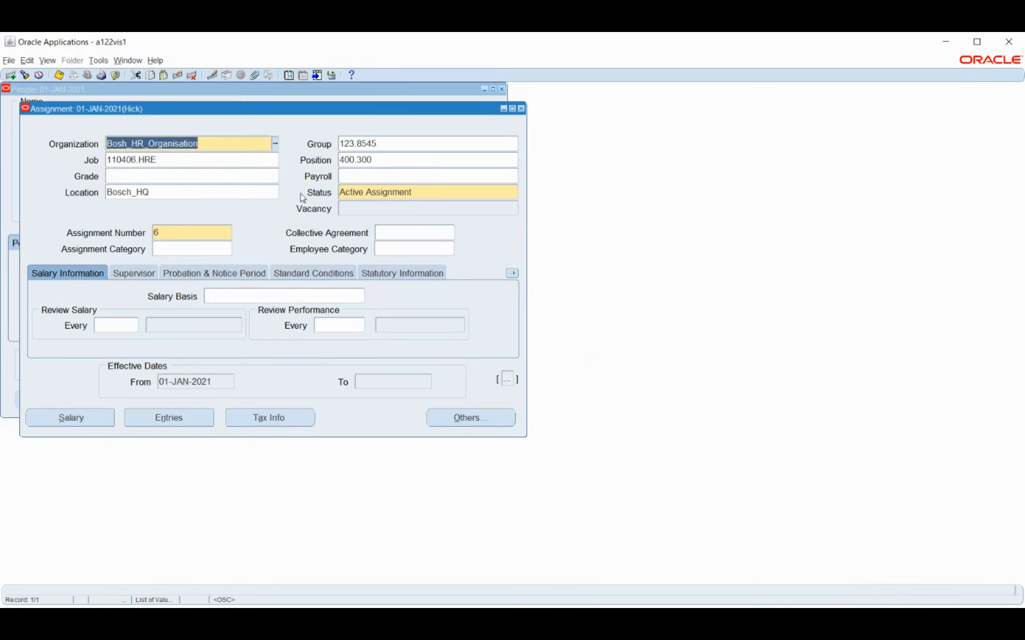
{"action": "left_click", "coordinate": [521, 109]}
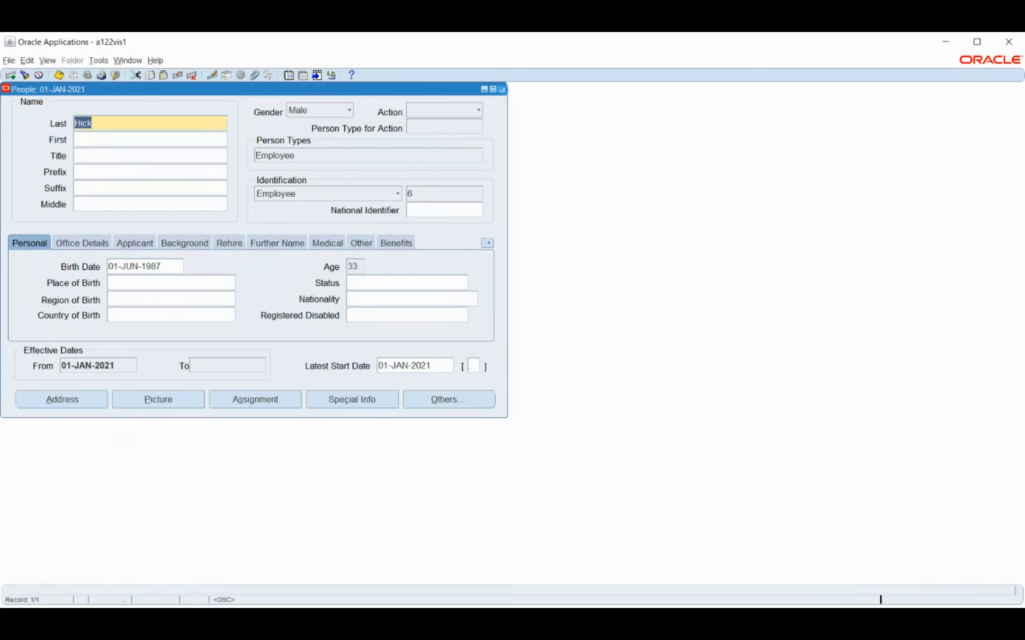
{"action": "left_click", "coordinate": [502, 89]}
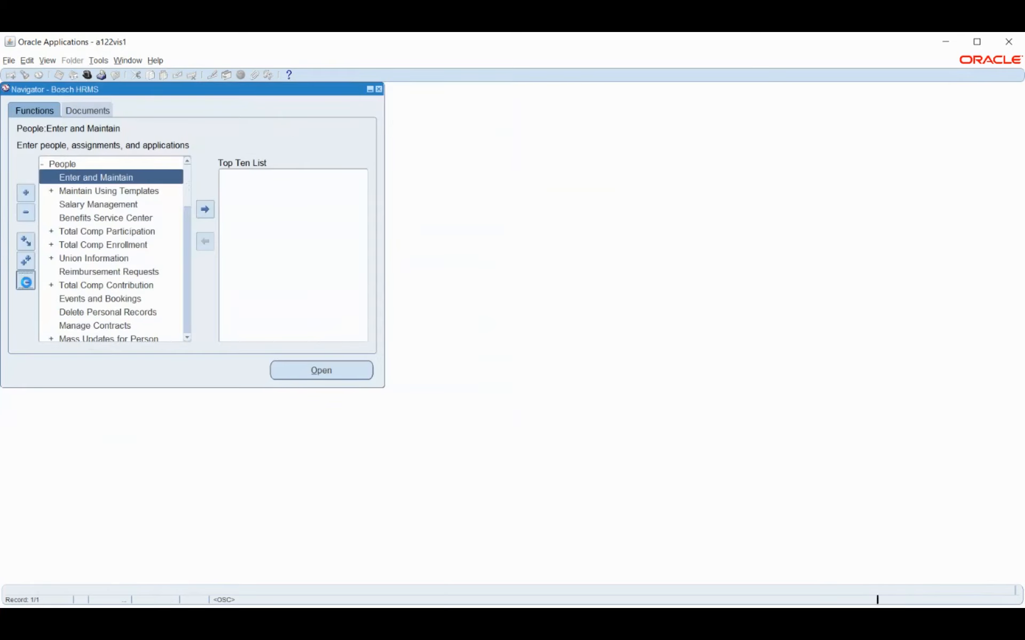
{"action": "left_click", "coordinate": [26, 282]}
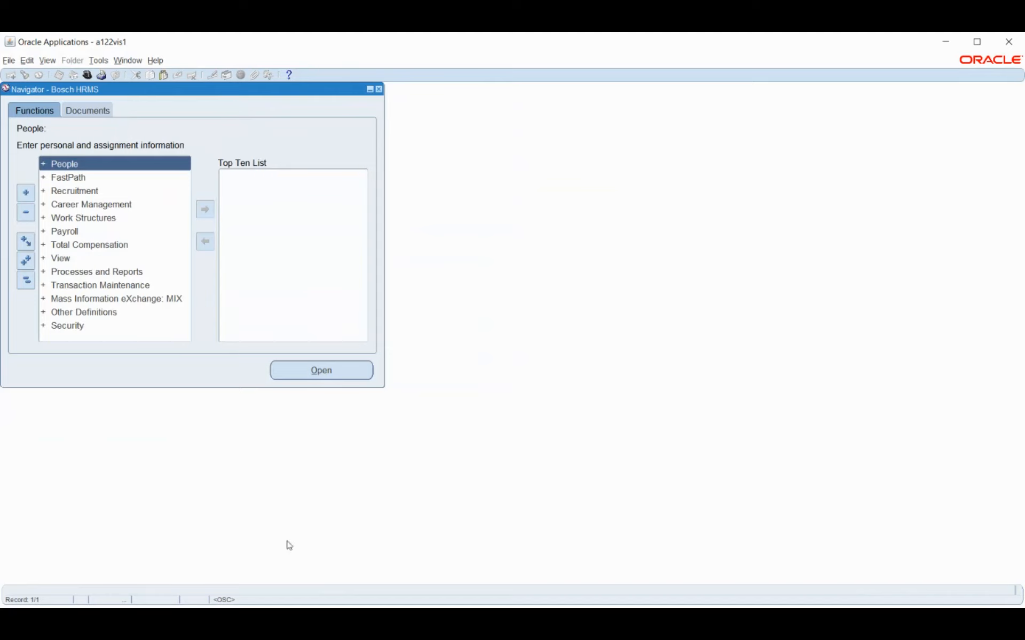
Reopen People Enter and Maintain, find the employee by last name and open the employee's assignment.
{"action": "key", "text": "alt+Tab"}
{"action": "double_click", "coordinate": [93, 166]}
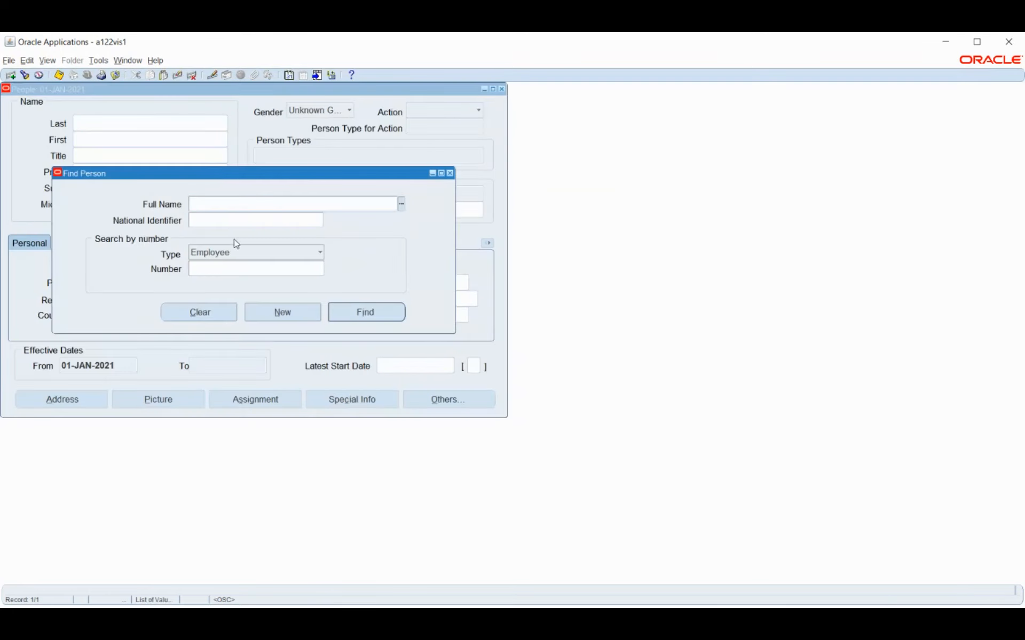
{"action": "type", "text": "hick"}
{"action": "key", "text": "Tab"}
{"action": "left_click", "coordinate": [393, 312]}
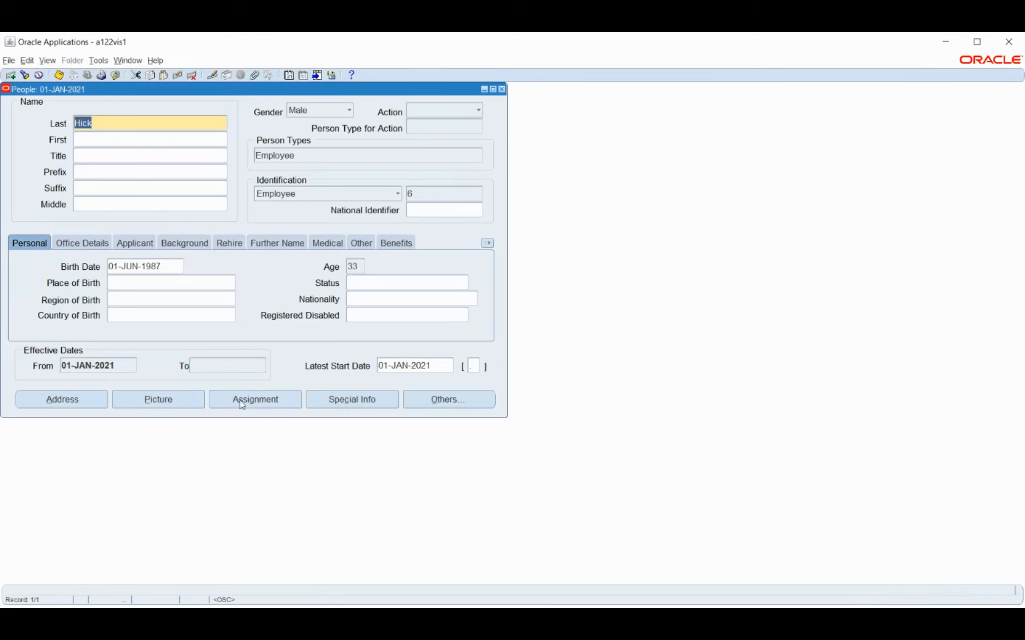
{"action": "left_click", "coordinate": [254, 406]}
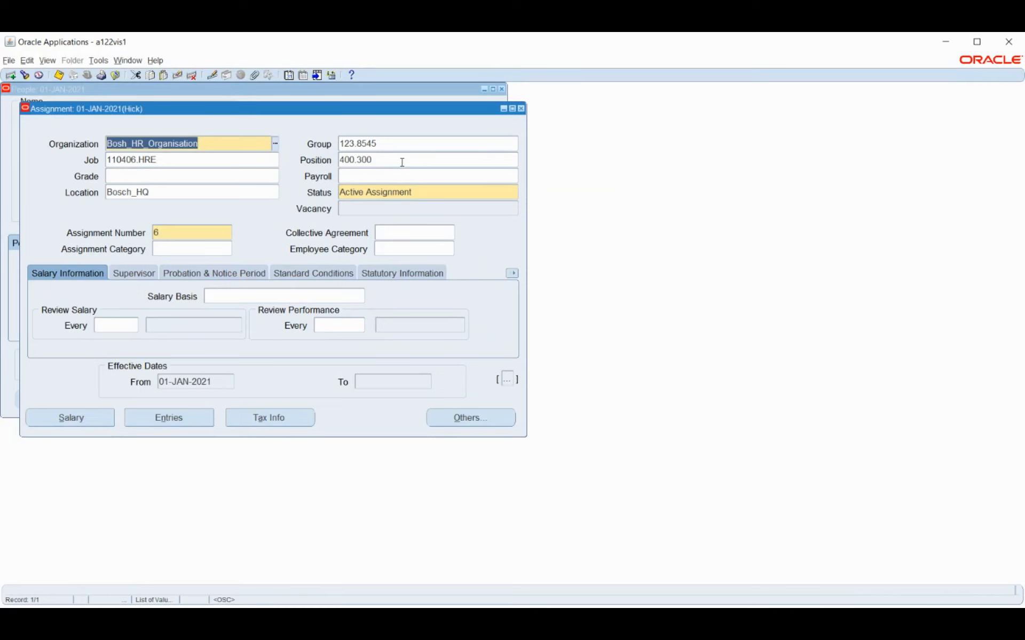
{"action": "left_click", "coordinate": [238, 160]}
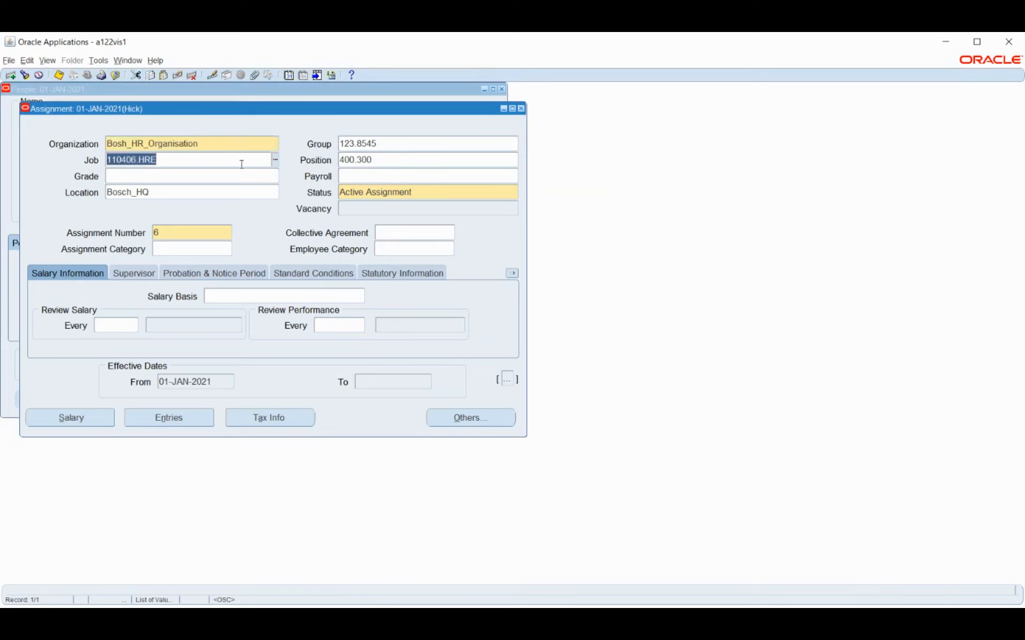
{"action": "left_click", "coordinate": [275, 160]}
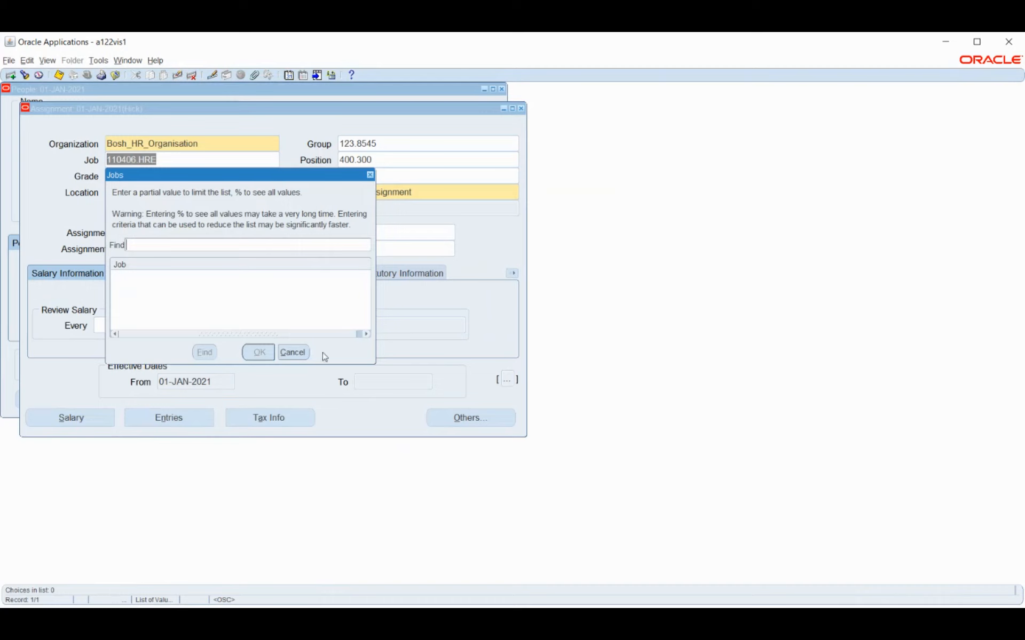
{"action": "left_click", "coordinate": [298, 353]}
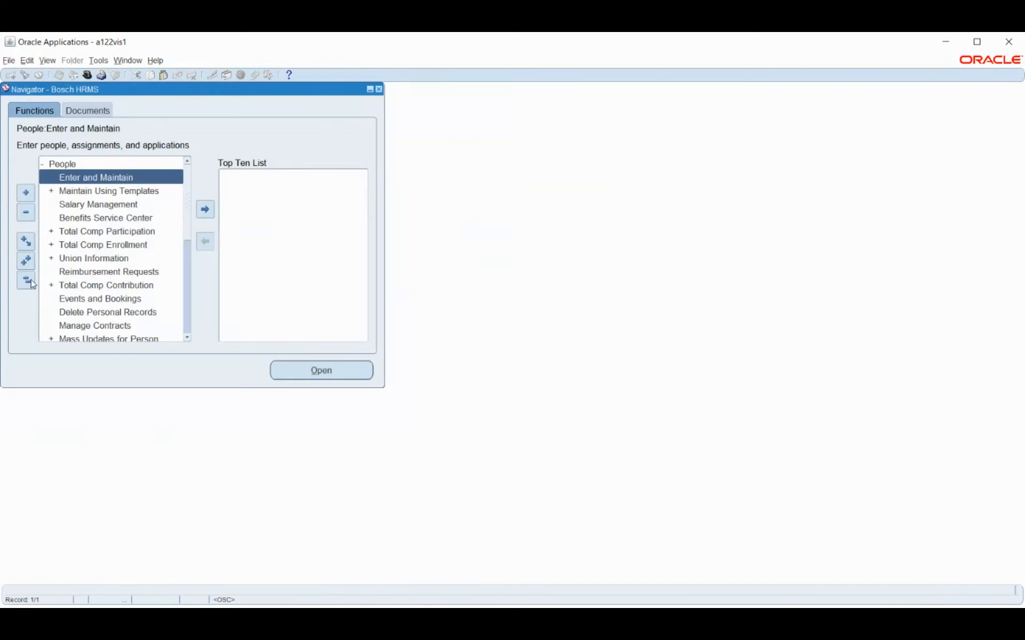
Collapse the navigator's function tree and open the job search form under Work Structures, Job.
{"action": "left_click", "coordinate": [29, 282]}
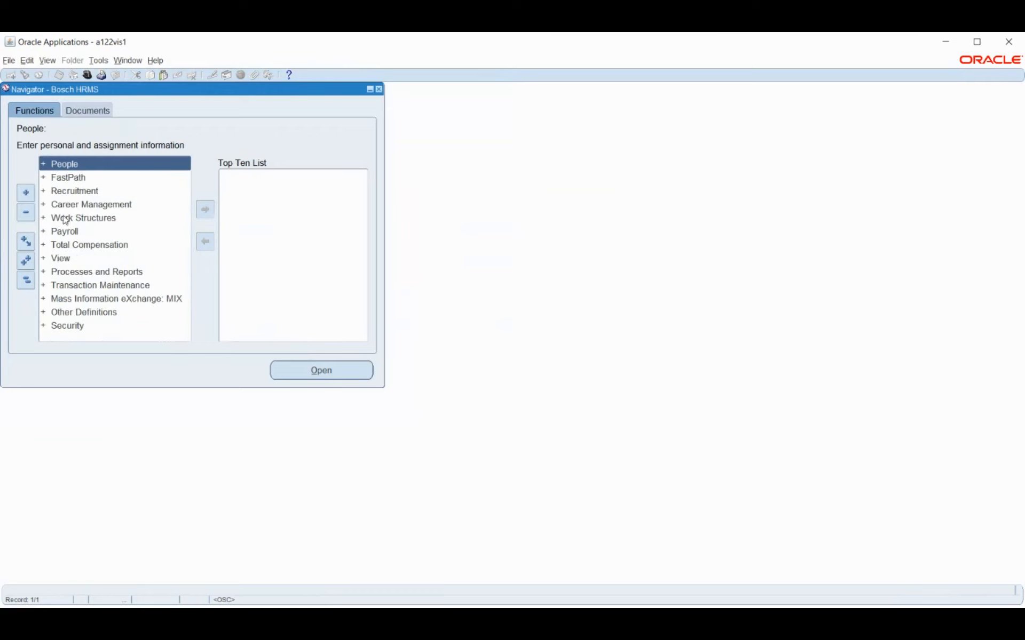
{"action": "double_click", "coordinate": [65, 219]}
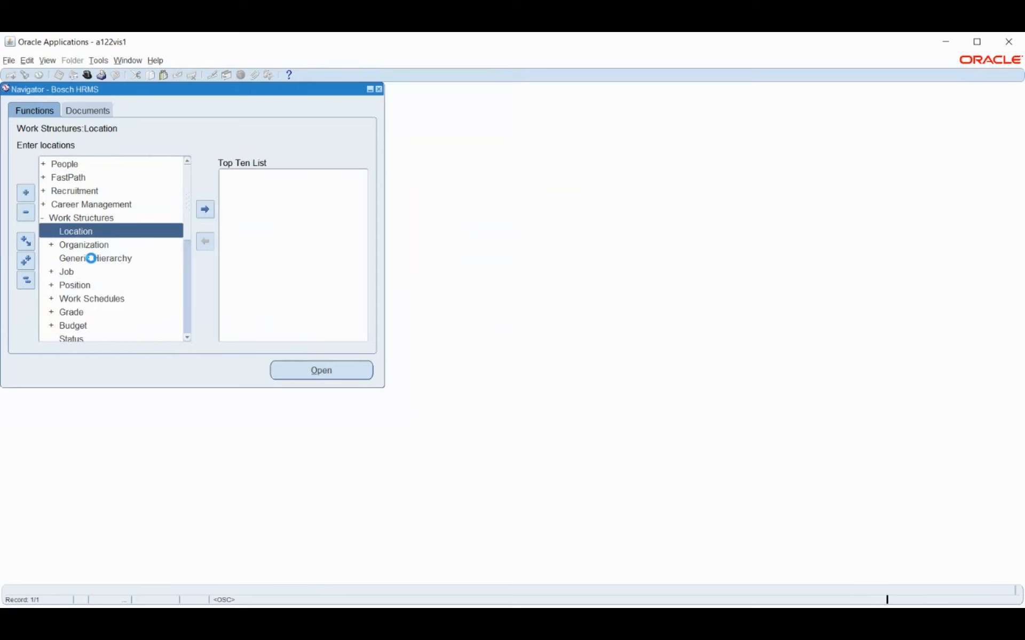
{"action": "left_click", "coordinate": [68, 275]}
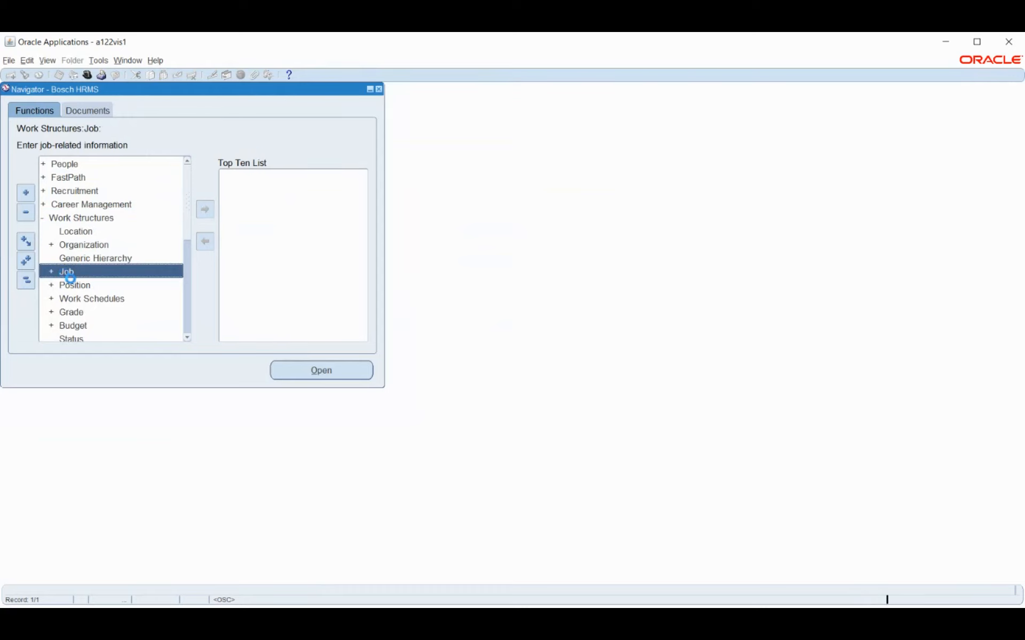
{"action": "double_click", "coordinate": [70, 278]}
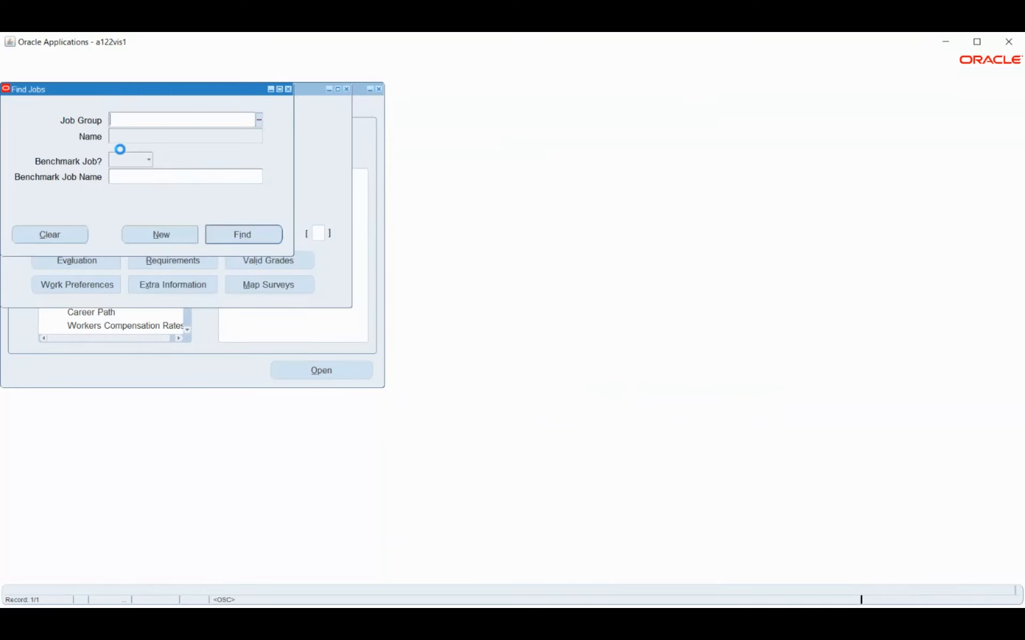
Set the job group to HR_27090 in the job search form.
{"action": "left_click", "coordinate": [262, 120]}
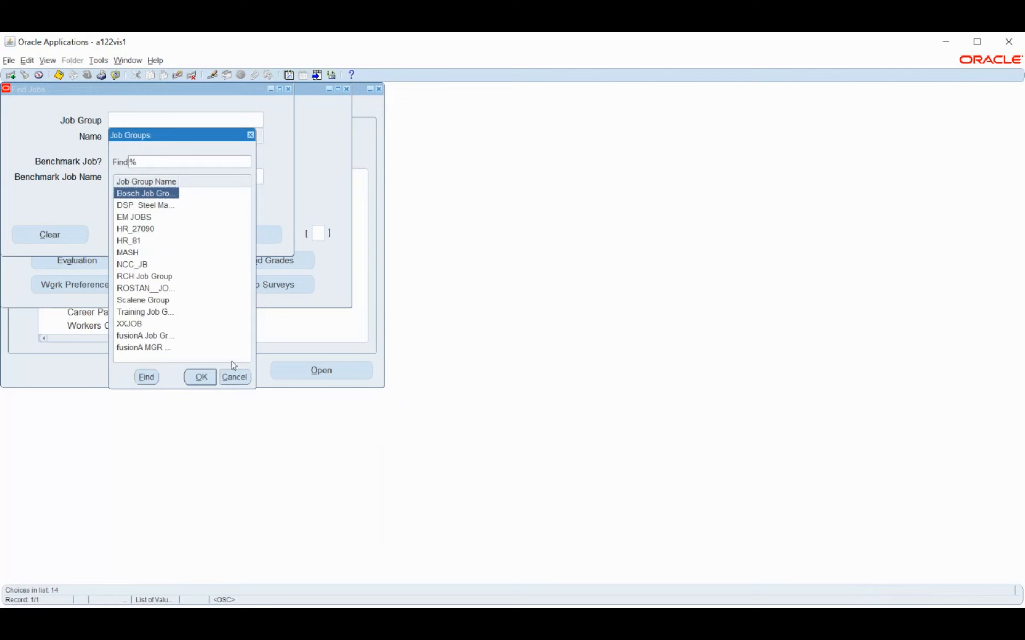
{"action": "left_click", "coordinate": [233, 379]}
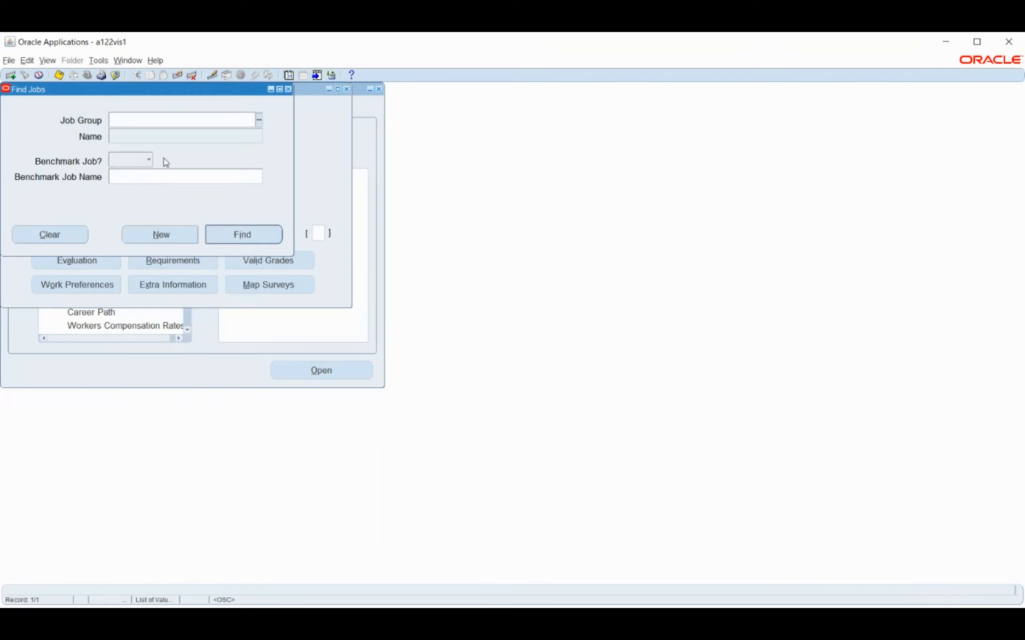
{"action": "left_click", "coordinate": [164, 137]}
{"action": "left_click", "coordinate": [229, 120]}
{"action": "left_click", "coordinate": [260, 125]}
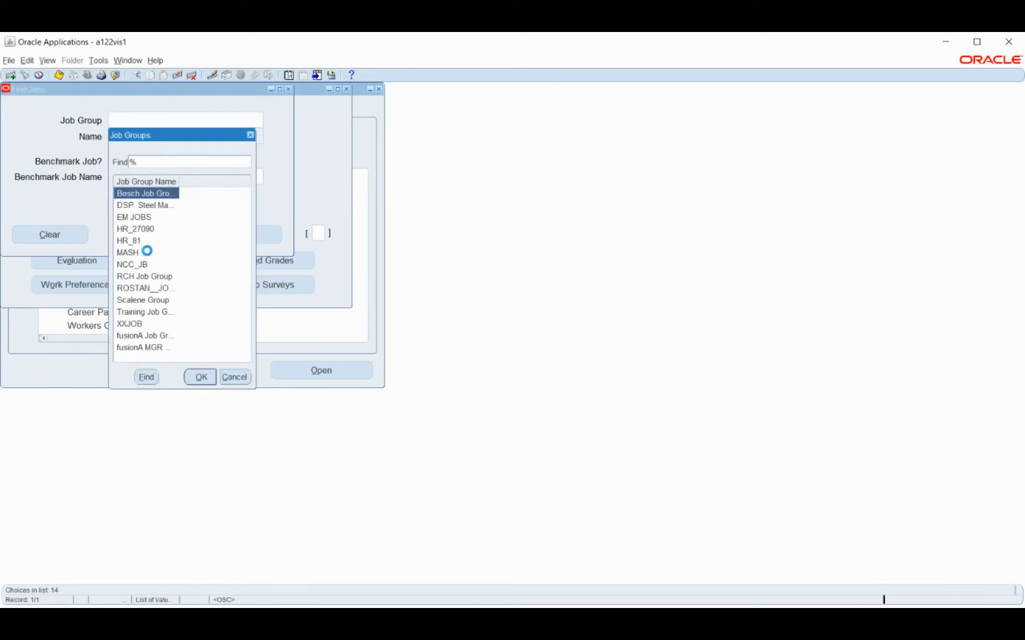
{"action": "left_click", "coordinate": [143, 233]}
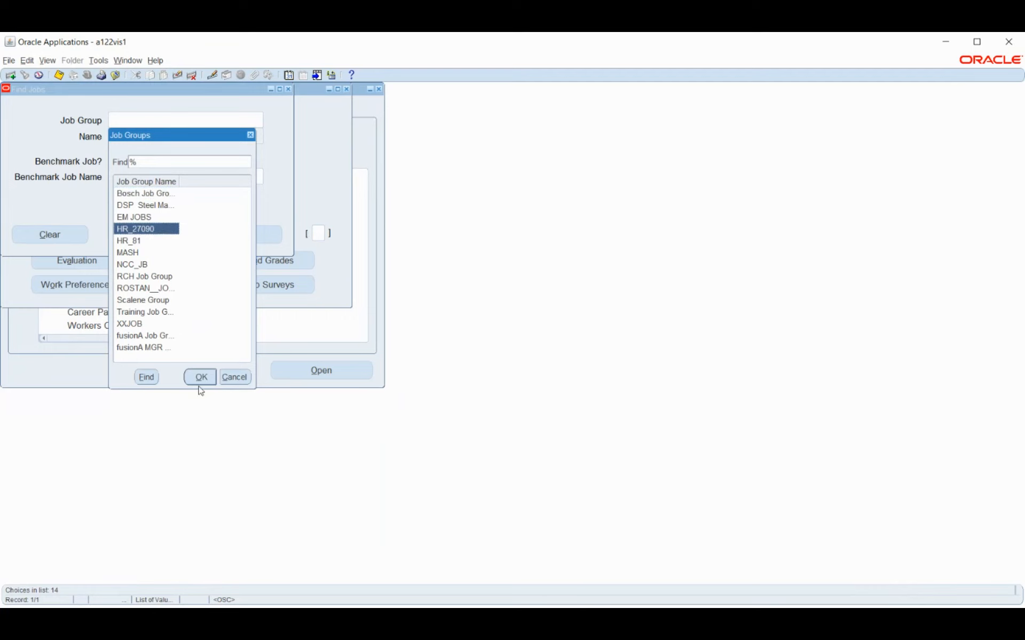
{"action": "left_click", "coordinate": [198, 376]}
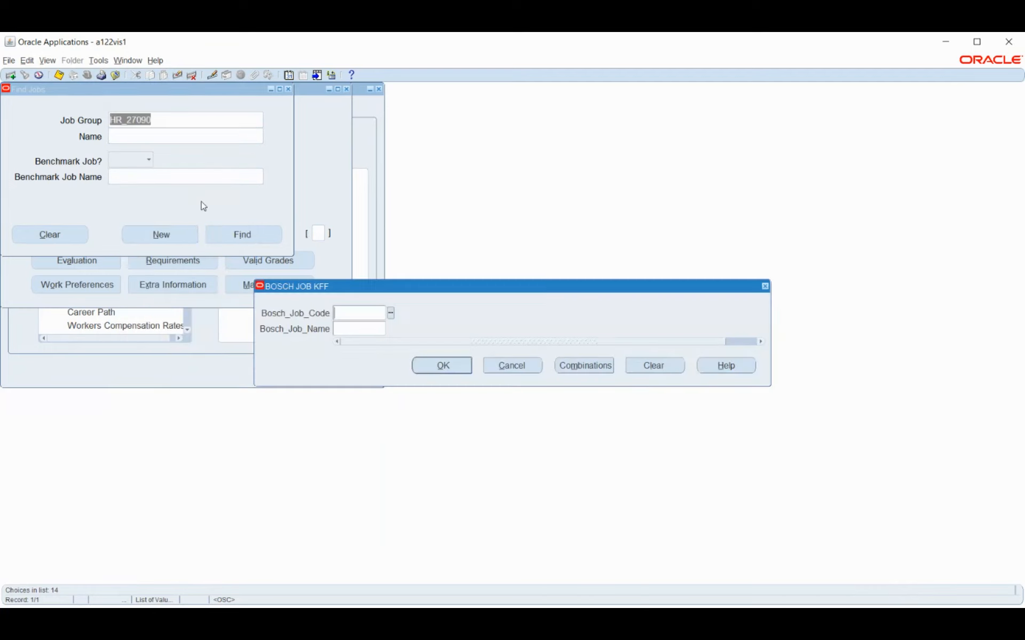
Choose 110406 SENIOR EXECUTIVE as the Bosch job code in the search criteria.
{"action": "left_click", "coordinate": [391, 313]}
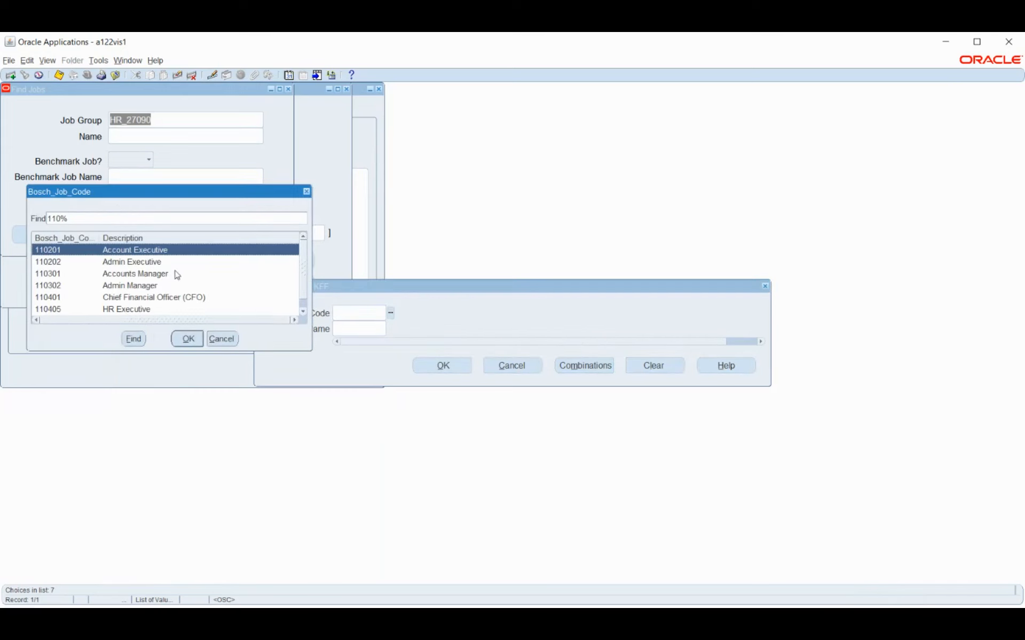
{"action": "left_click", "coordinate": [305, 314]}
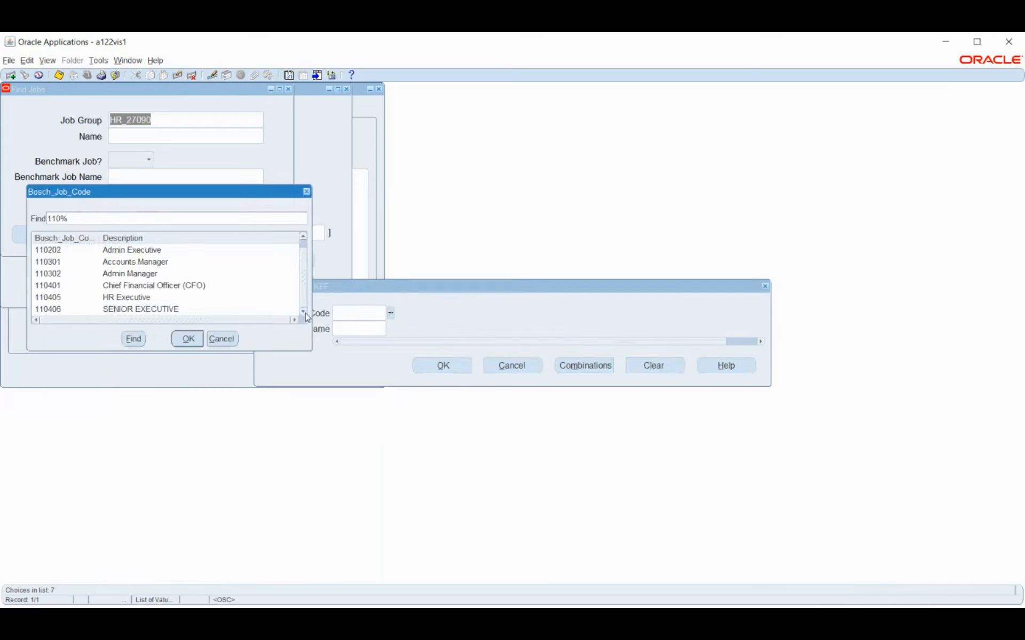
{"action": "left_click", "coordinate": [155, 310]}
{"action": "left_click", "coordinate": [188, 342]}
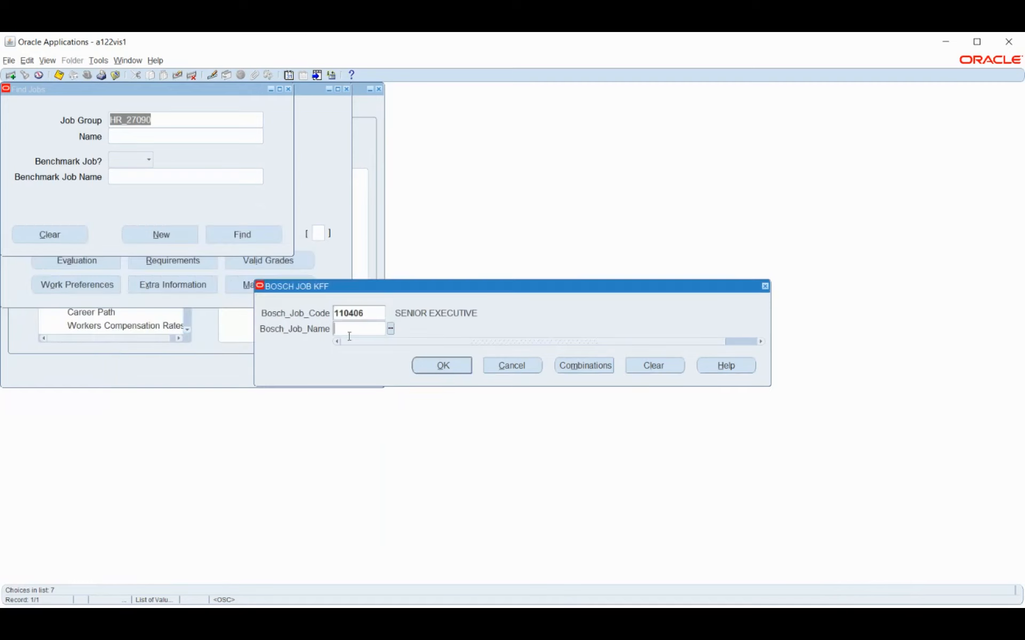
Choose HRE HR Executive as the Bosch job name and run the job search.
{"action": "left_click", "coordinate": [390, 330]}
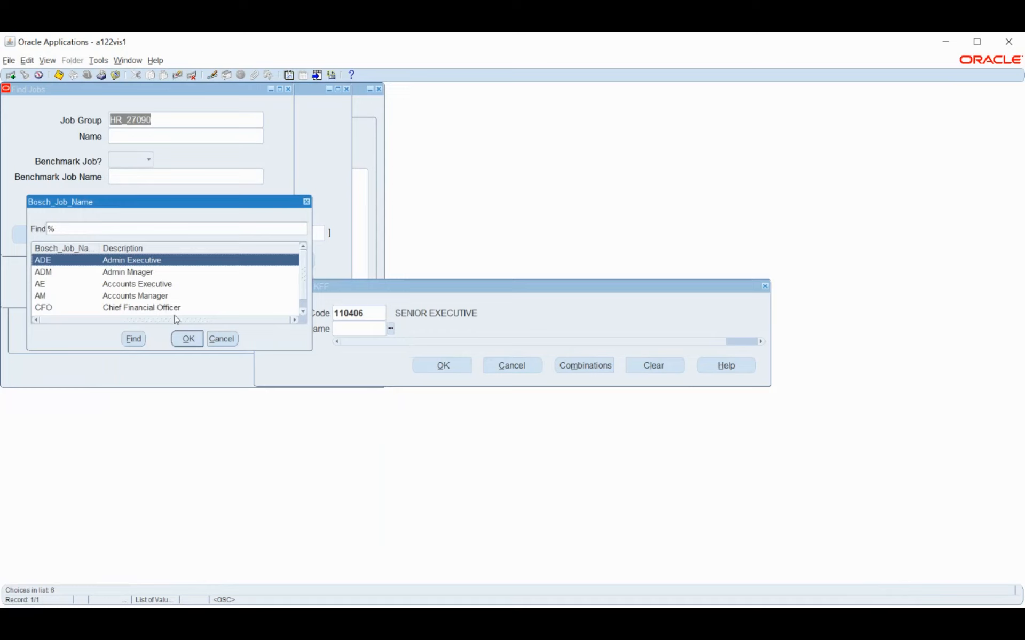
{"action": "left_click", "coordinate": [136, 311]}
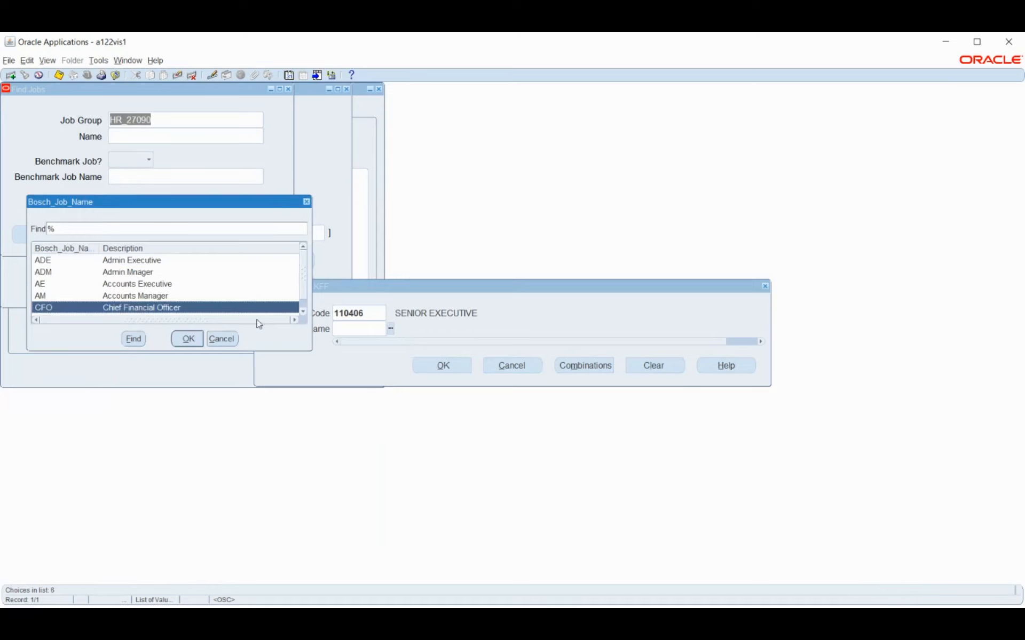
{"action": "left_click", "coordinate": [303, 313]}
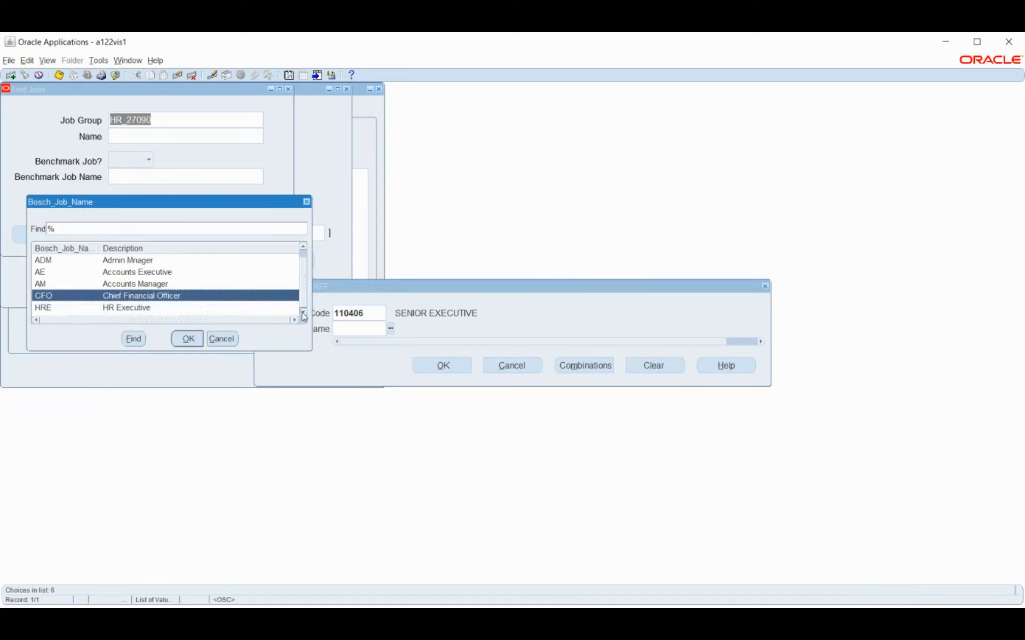
{"action": "left_click", "coordinate": [243, 310]}
{"action": "left_click", "coordinate": [189, 339]}
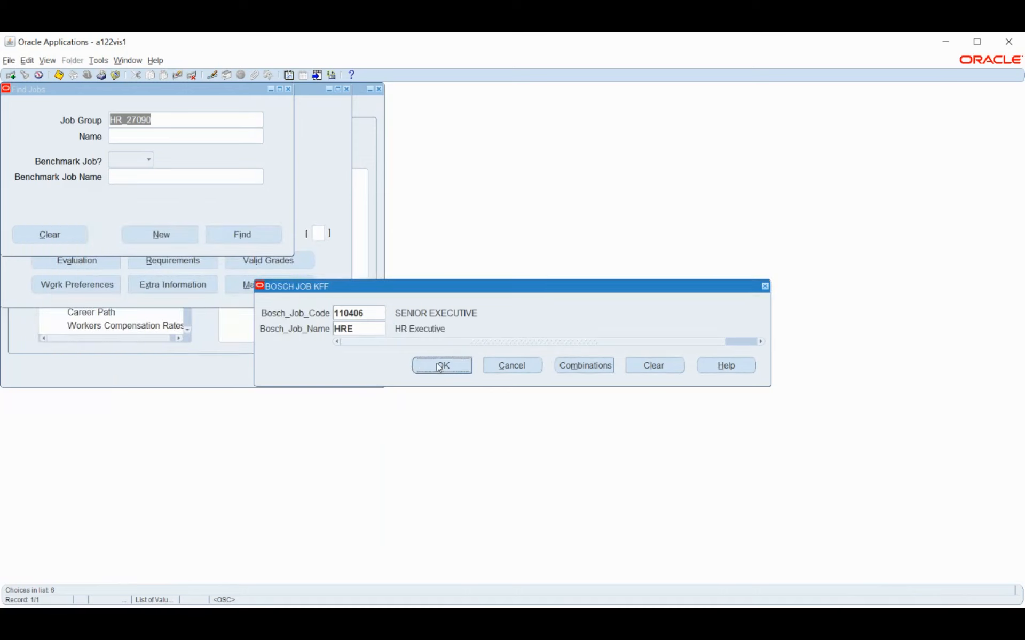
{"action": "key", "text": "Return"}
{"action": "left_click", "coordinate": [240, 234]}
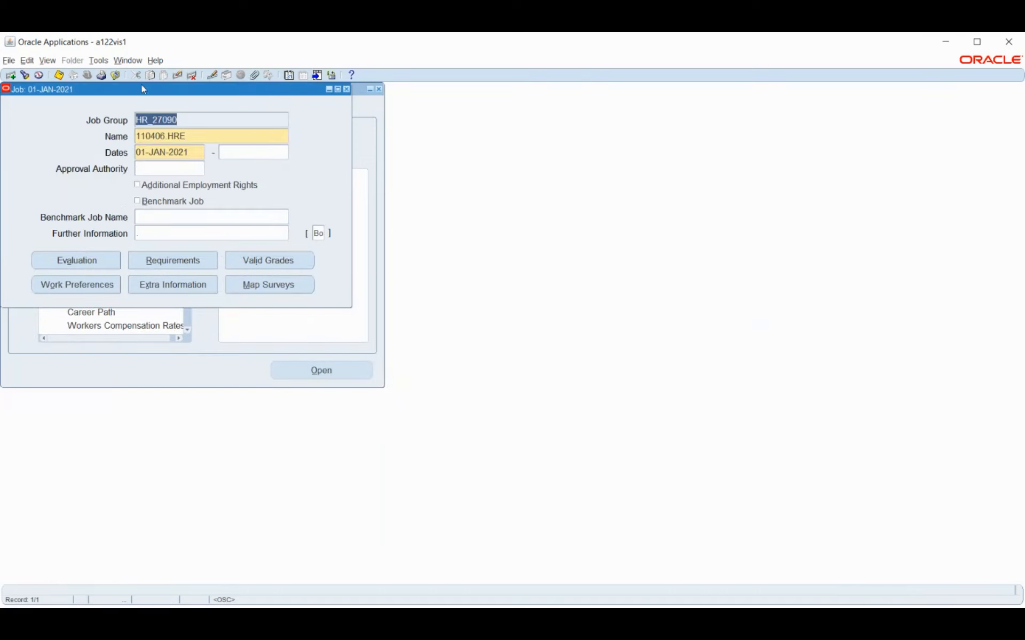
Examine the code and name segments of job 110406.HRE, cancel without changes and close the job form.
{"action": "left_click", "coordinate": [188, 135]}
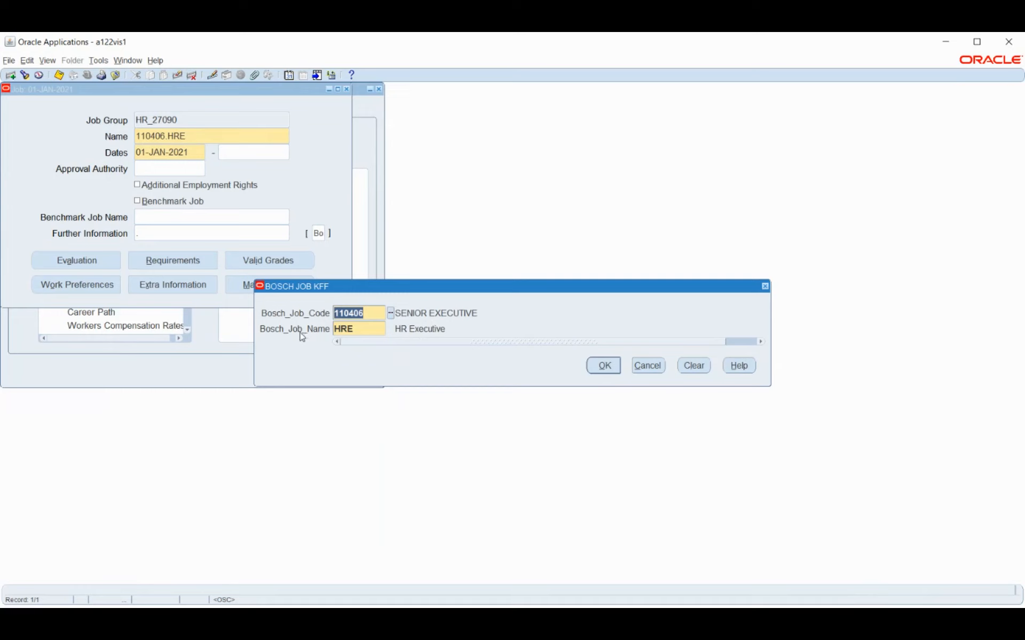
{"action": "left_click", "coordinate": [382, 329]}
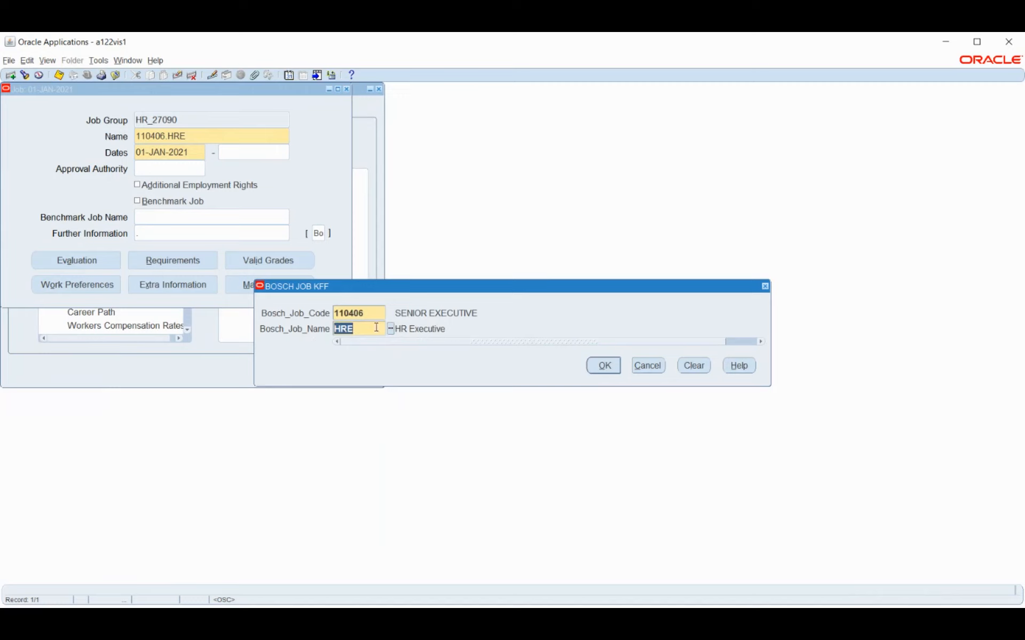
{"action": "left_click", "coordinate": [377, 311]}
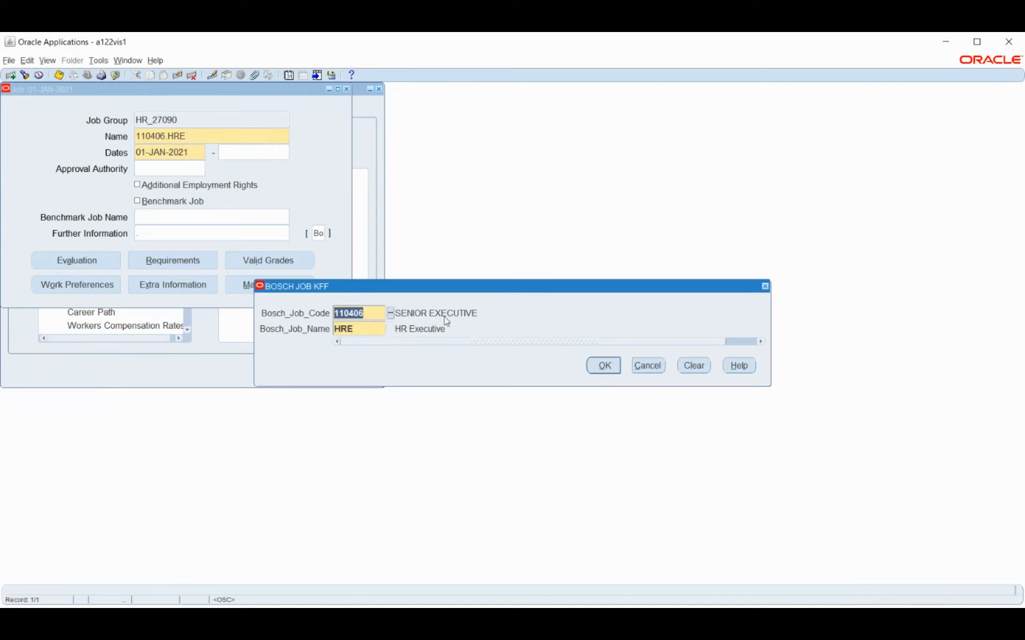
{"action": "left_click", "coordinate": [368, 331]}
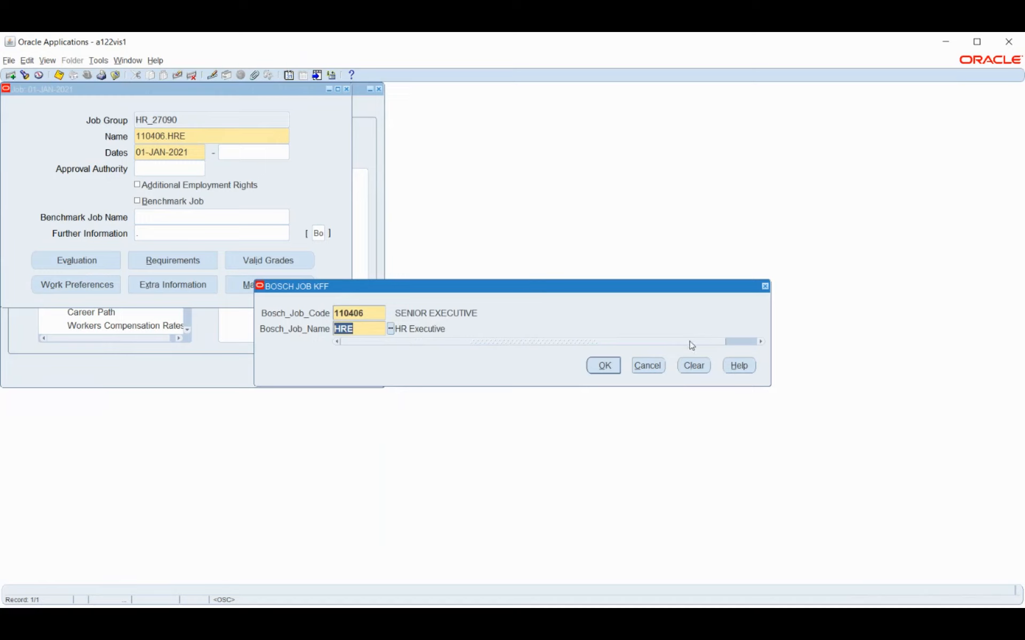
{"action": "left_click", "coordinate": [656, 366]}
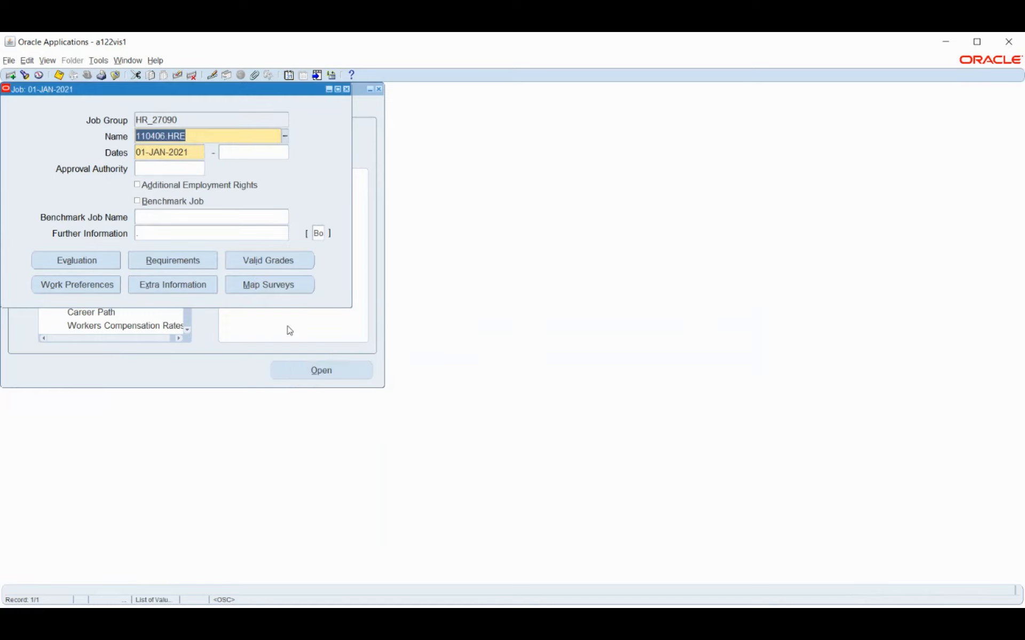
{"action": "key", "text": "F4"}
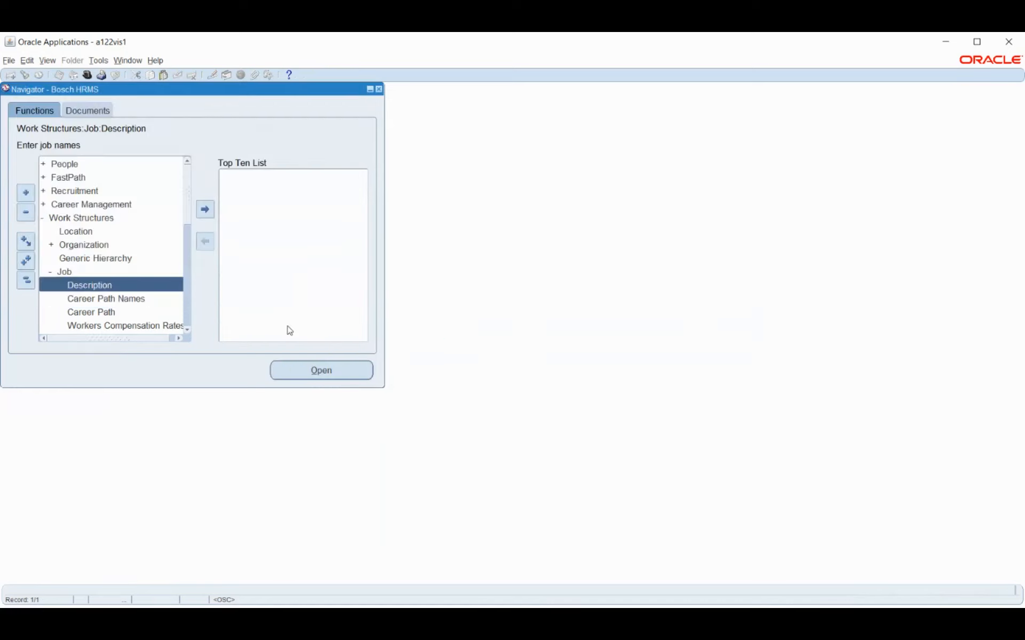
Switch the responsibility to General Ledger, Vision Operations (USA).
{"action": "left_click", "coordinate": [87, 75]}
{"action": "type", "text": "g%"}
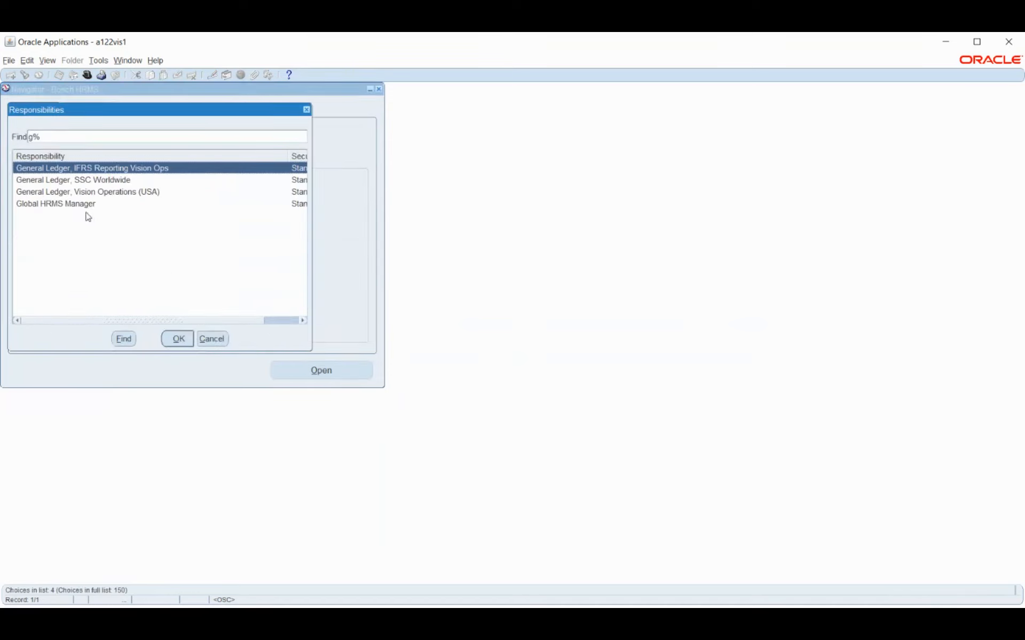
{"action": "left_click", "coordinate": [93, 192]}
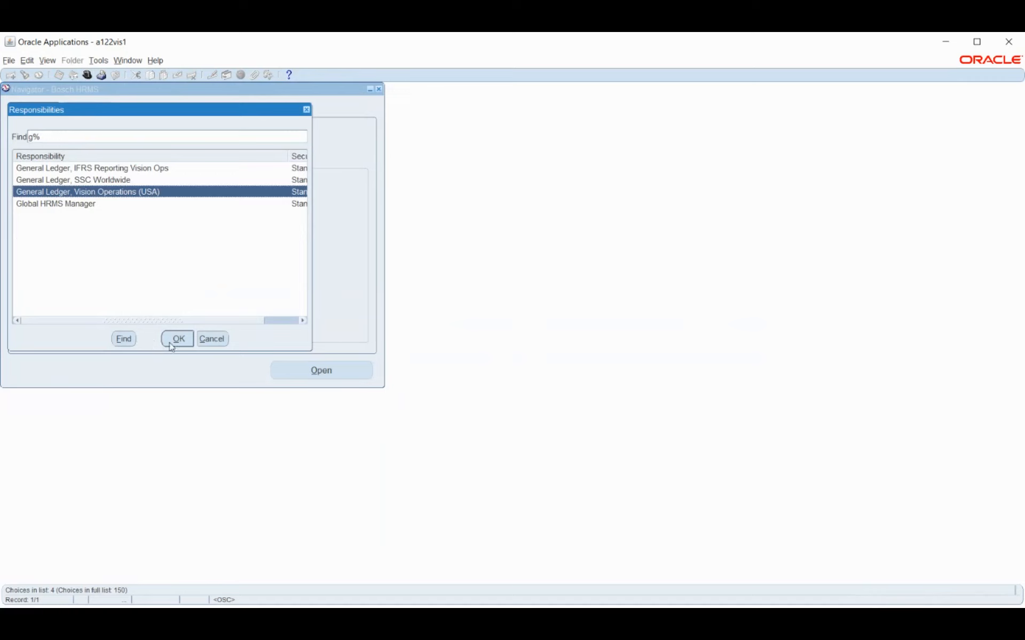
{"action": "left_click", "coordinate": [178, 339]}
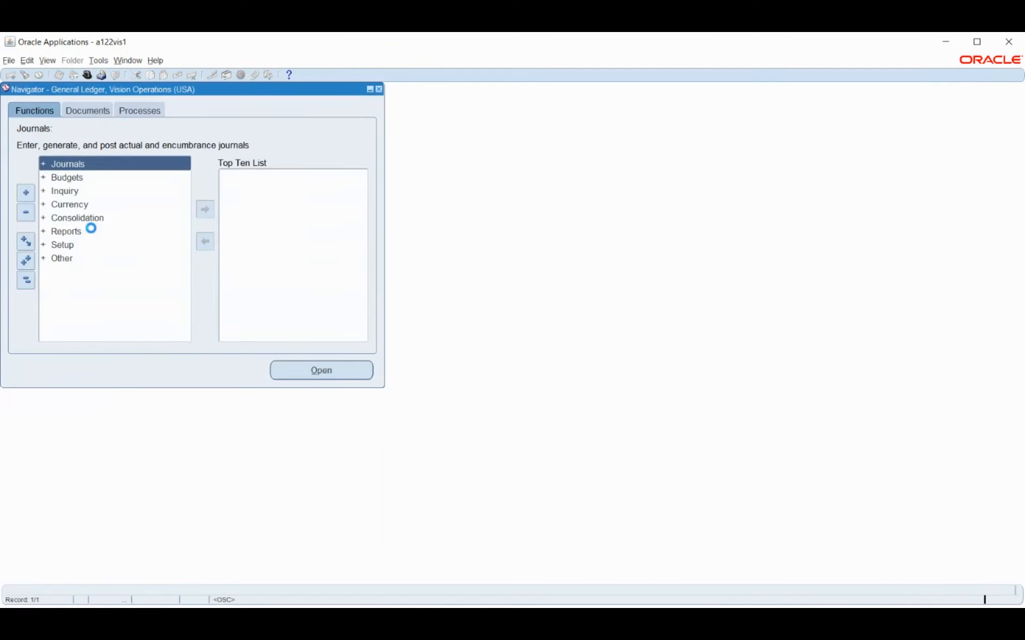
Open the key flexfield values form under Setup, Financials, Flexfields, Key.
{"action": "left_click", "coordinate": [63, 246]}
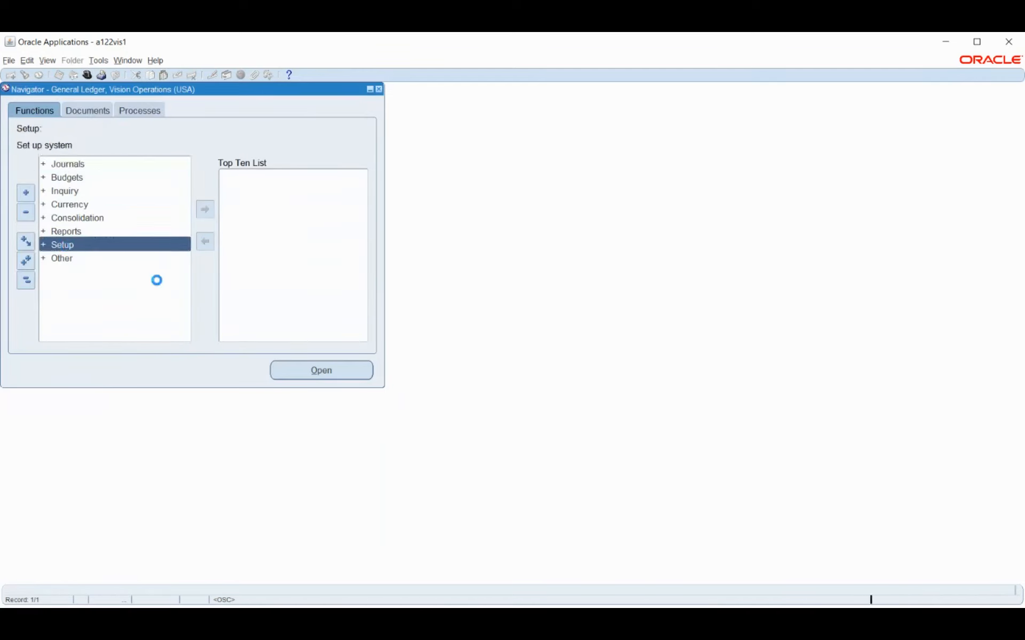
{"action": "left_click", "coordinate": [80, 260]}
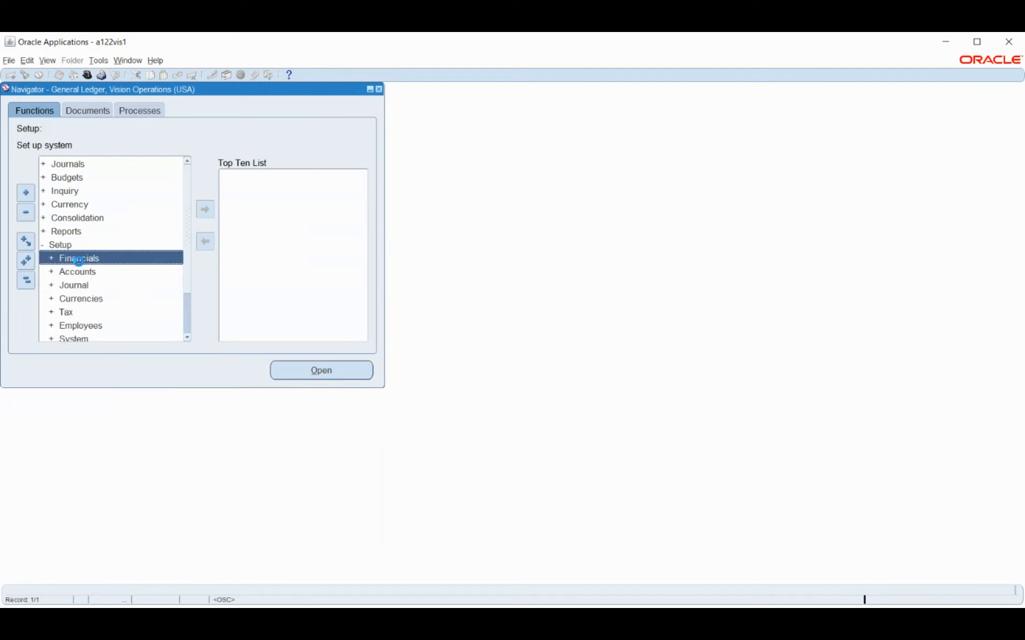
{"action": "double_click", "coordinate": [80, 262]}
{"action": "double_click", "coordinate": [95, 274]}
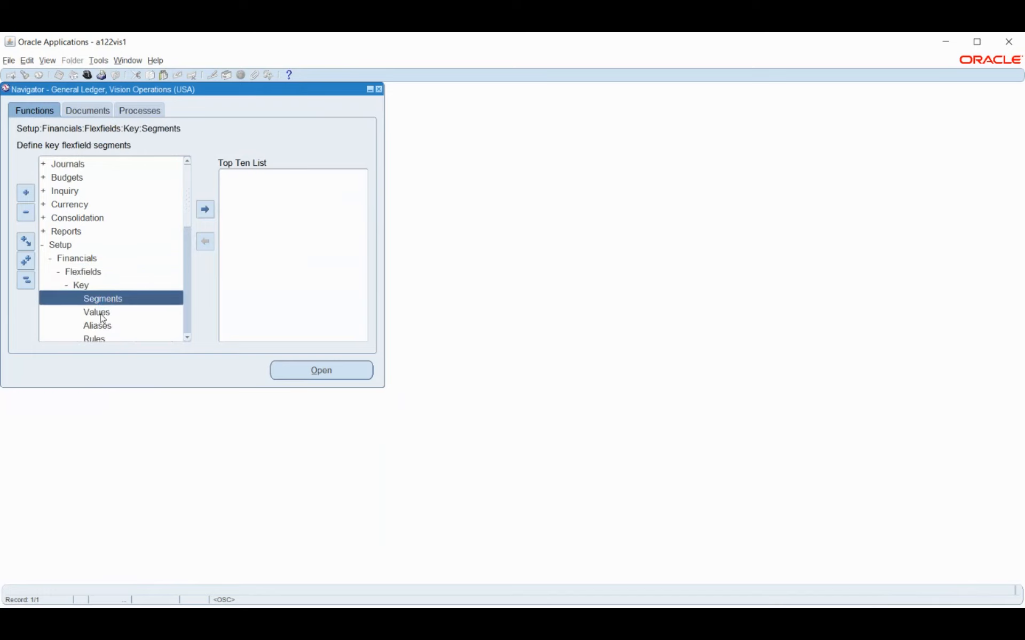
{"action": "left_click", "coordinate": [99, 313]}
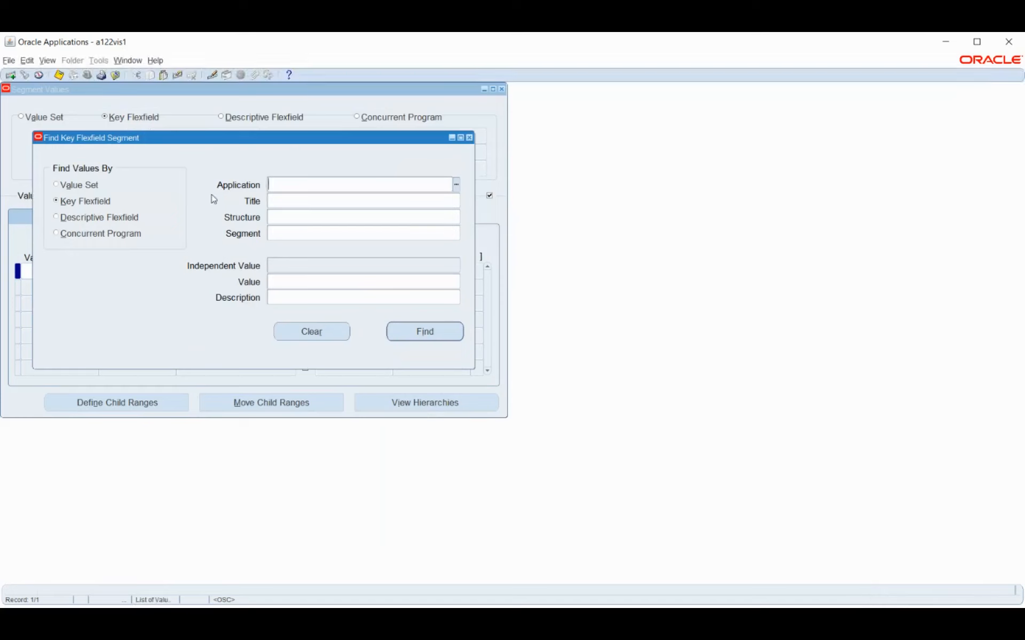
Find the segment values for application Human Resources, title Job Flexfield and structure BOSCH JOB KFF.
{"action": "type", "text": "hu"}
{"action": "key", "text": "Tab"}
{"action": "type", "text": "jo"}
{"action": "key", "text": "Tab"}
{"action": "type", "text": "bo"}
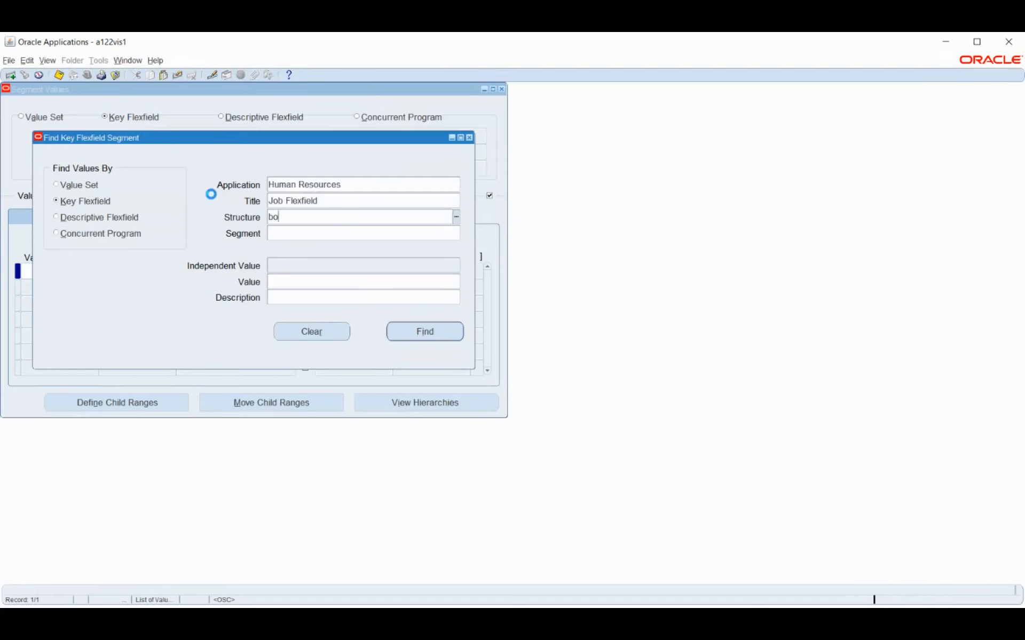
{"action": "key", "text": "Tab"}
{"action": "key", "text": "Return"}
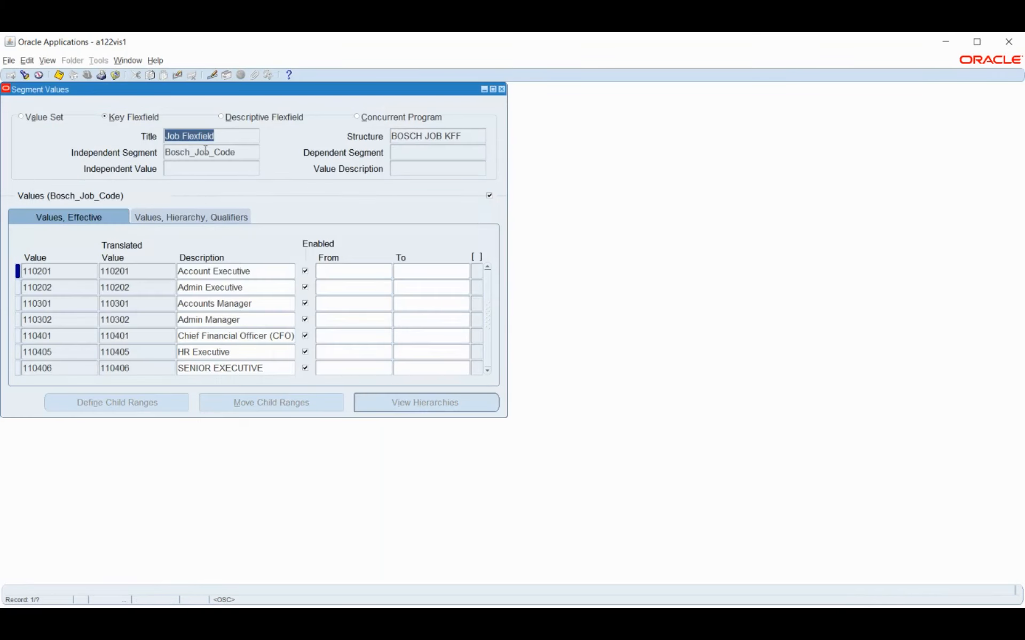
Add the value SNR with description Senior Manager to the Bosch_Job_Name segment and save it.
{"action": "double_click", "coordinate": [249, 151]}
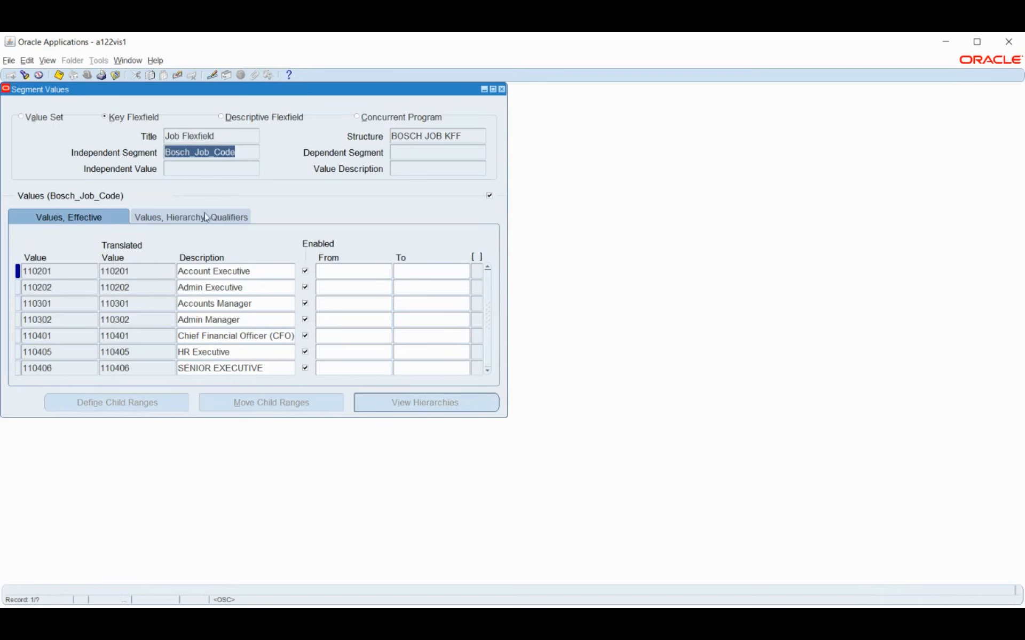
{"action": "key", "text": "Down"}
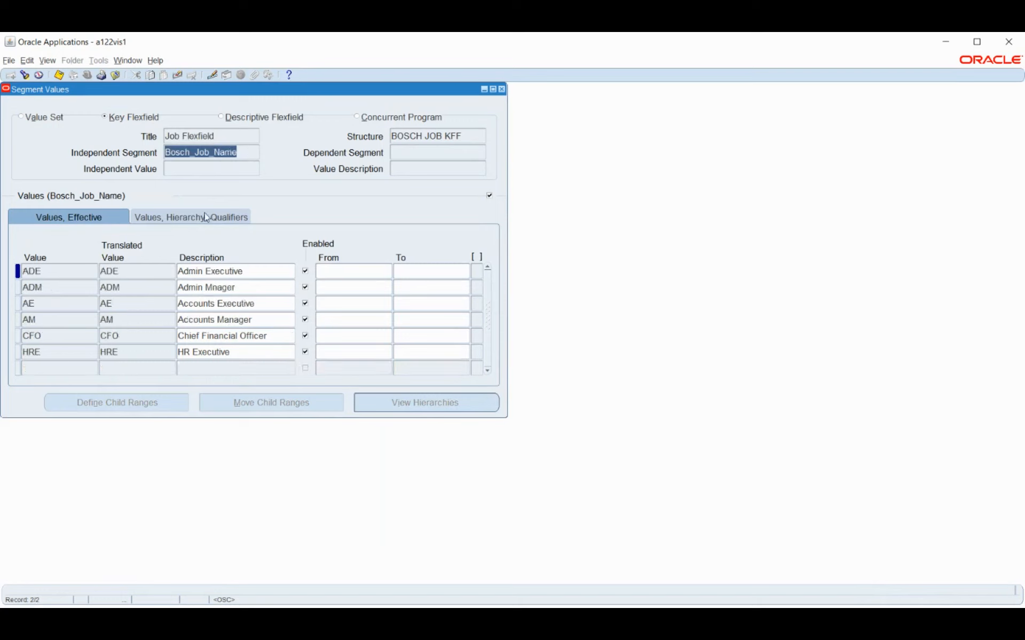
{"action": "left_click", "coordinate": [40, 367]}
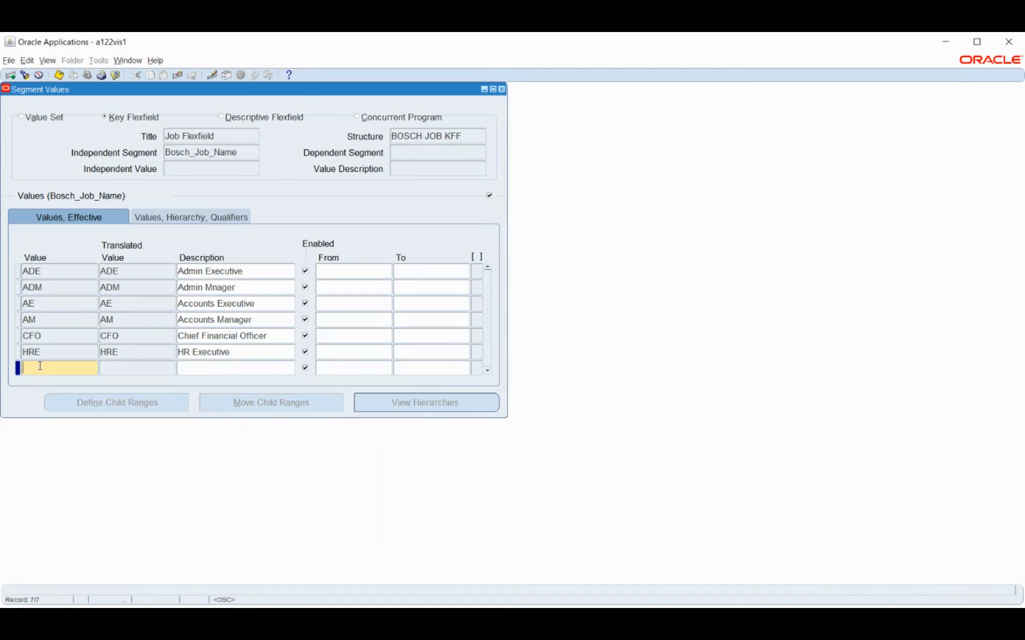
{"action": "type", "text": "SNR"}
{"action": "key", "text": "Tab"}
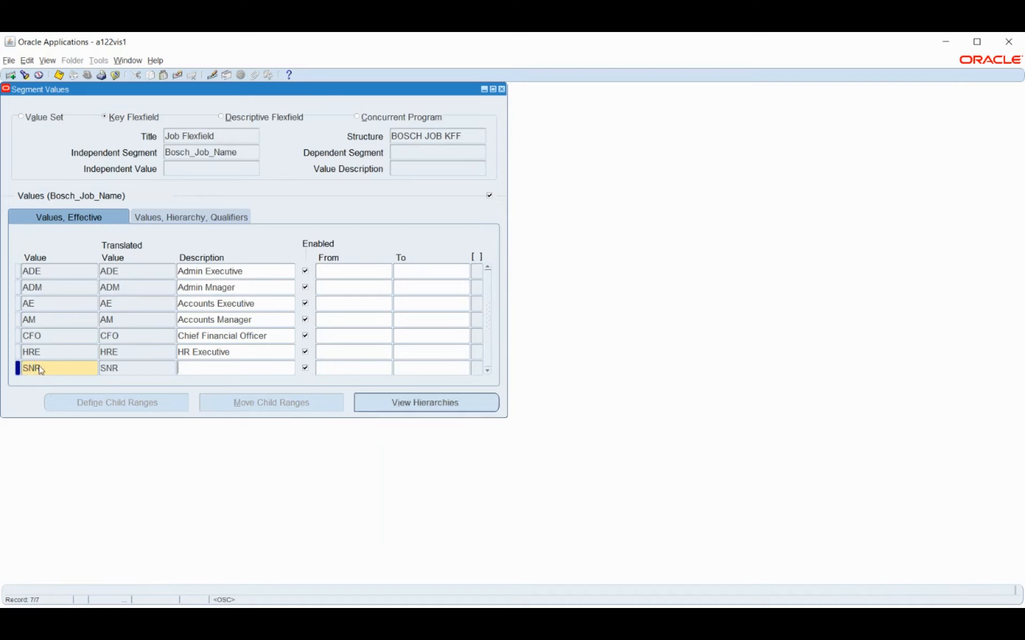
{"action": "type", "text": "Senior Manager"}
{"action": "key", "text": "Tab"}
{"action": "key", "text": "ctrl+s"}
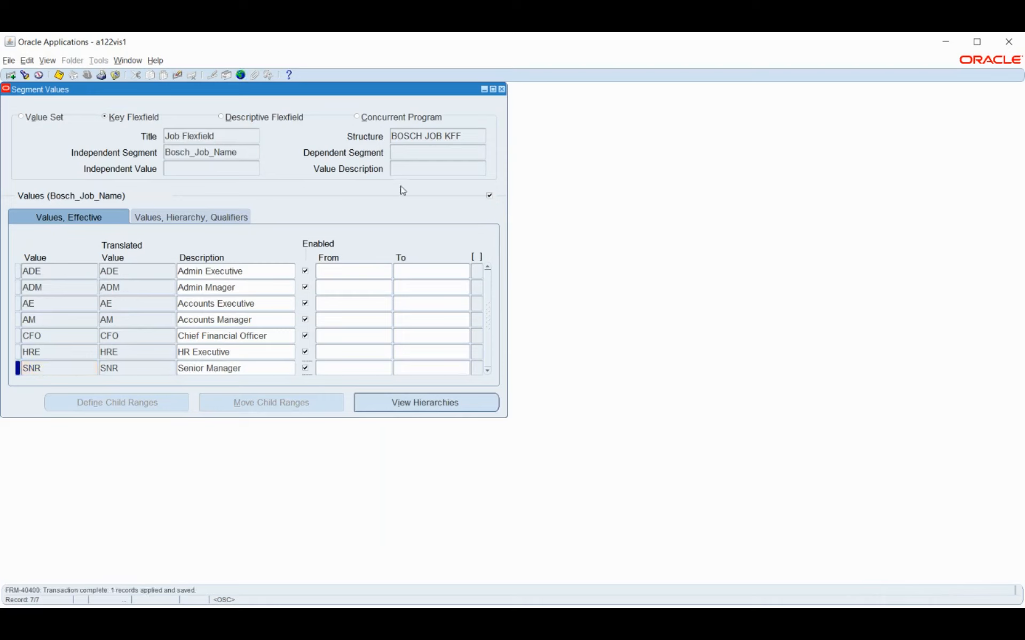
Close the segment values form and switch the responsibility to Bosch HRMS.
{"action": "left_click", "coordinate": [501, 89]}
{"action": "left_click", "coordinate": [607, 353]}
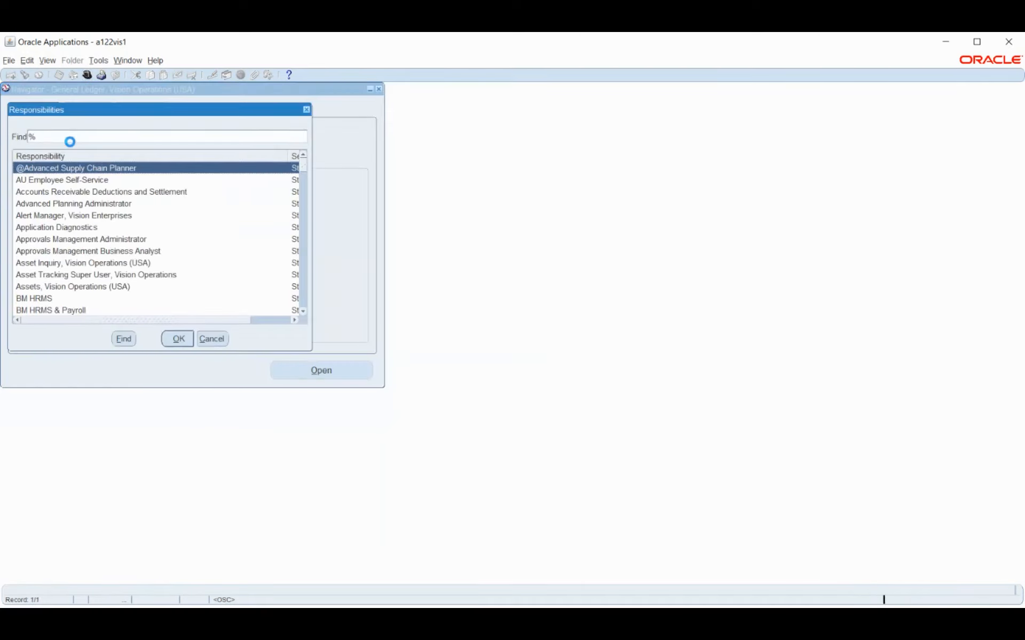
{"action": "type", "text": "bosch"}
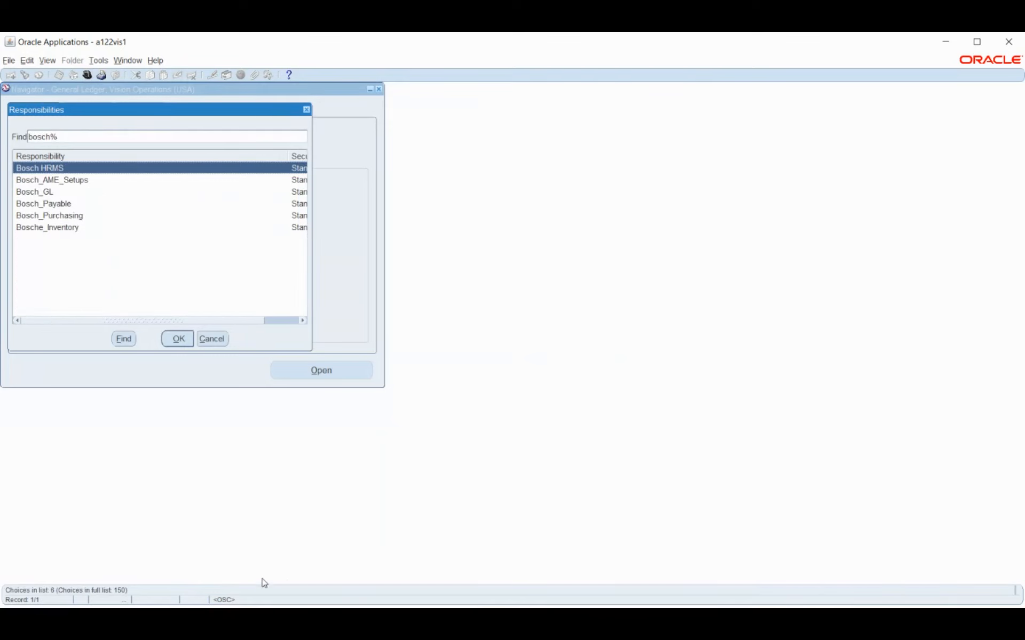
{"action": "left_click", "coordinate": [327, 607]}
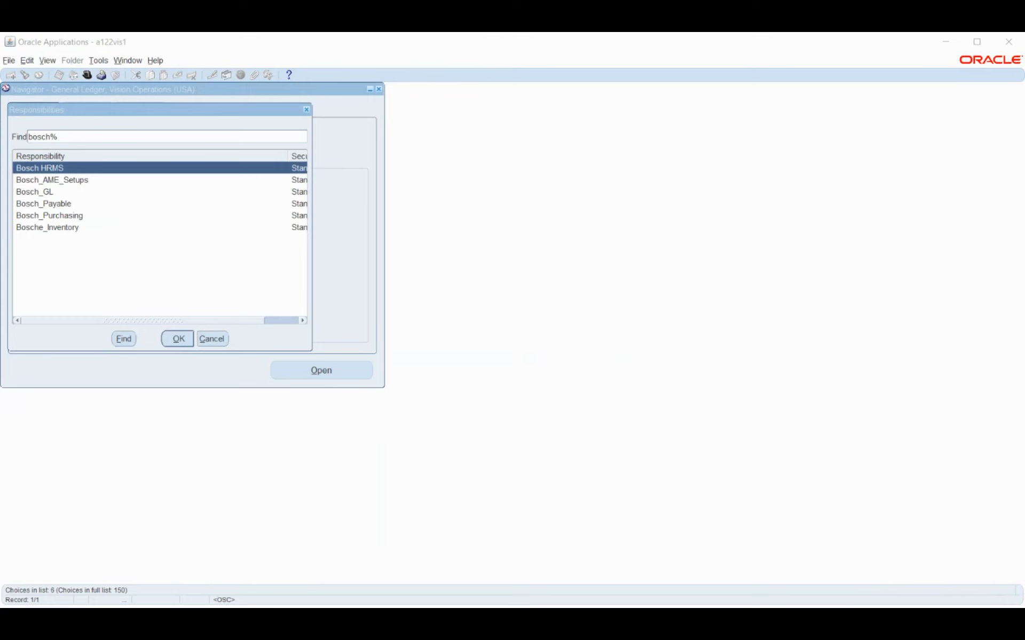
{"action": "left_click", "coordinate": [955, 38]}
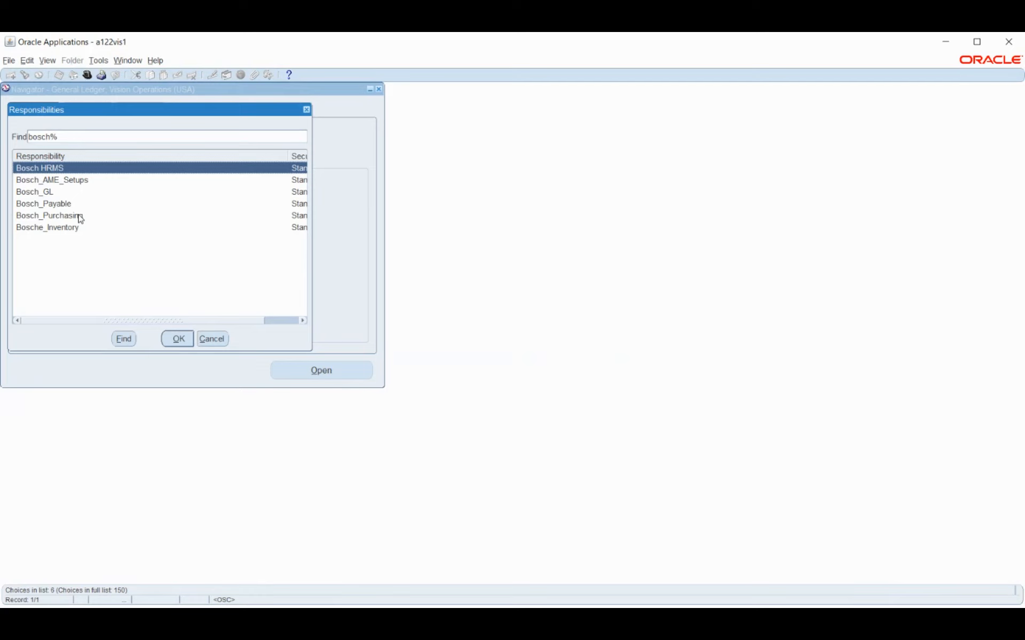
{"action": "key", "text": "Return"}
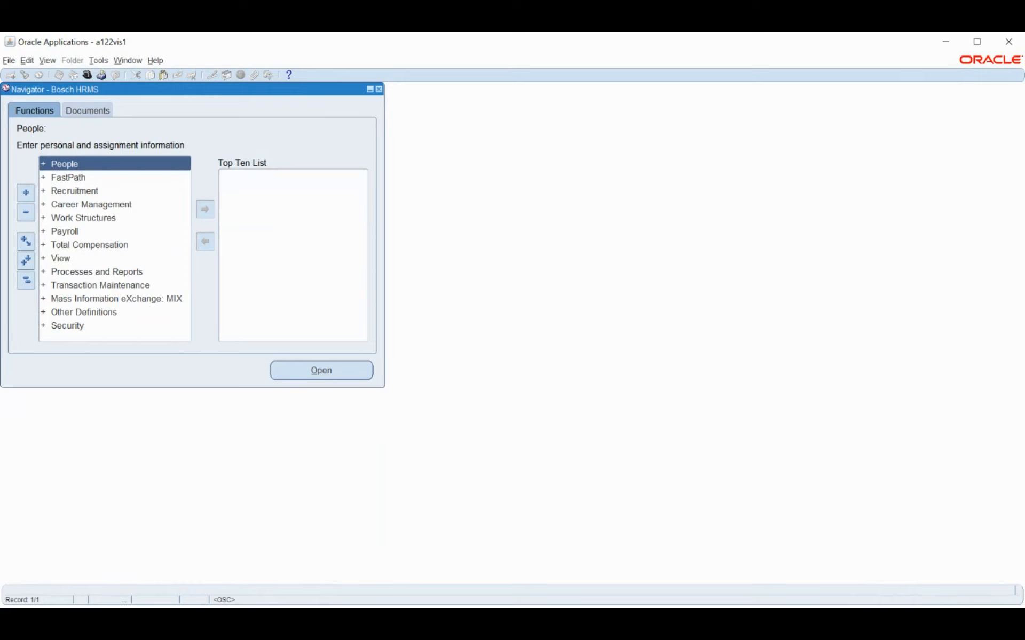
{"action": "key", "text": "alt+Tab"}
{"action": "left_click", "coordinate": [377, 607]}
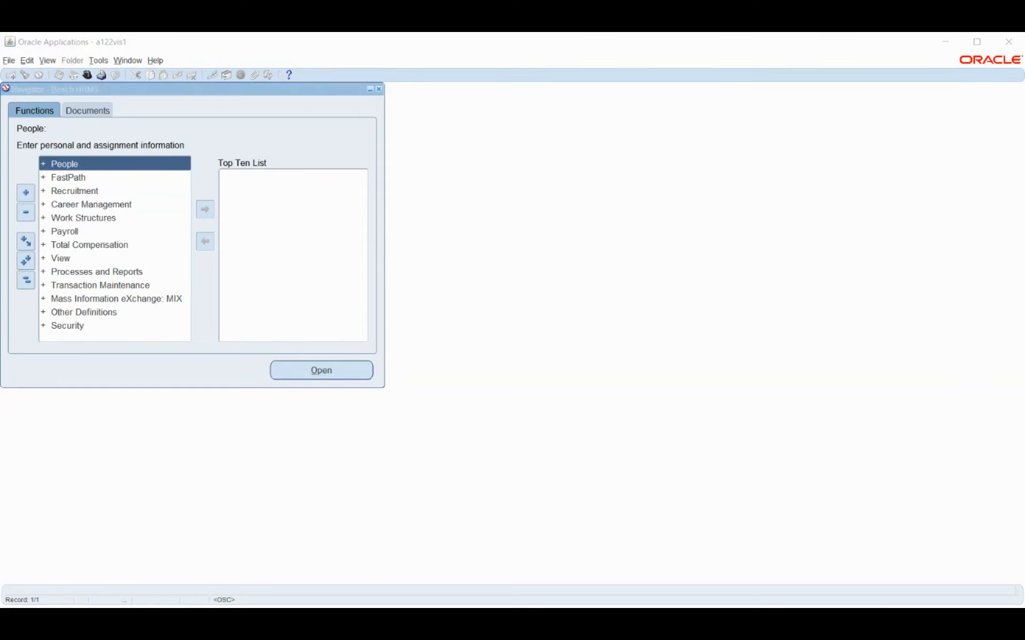
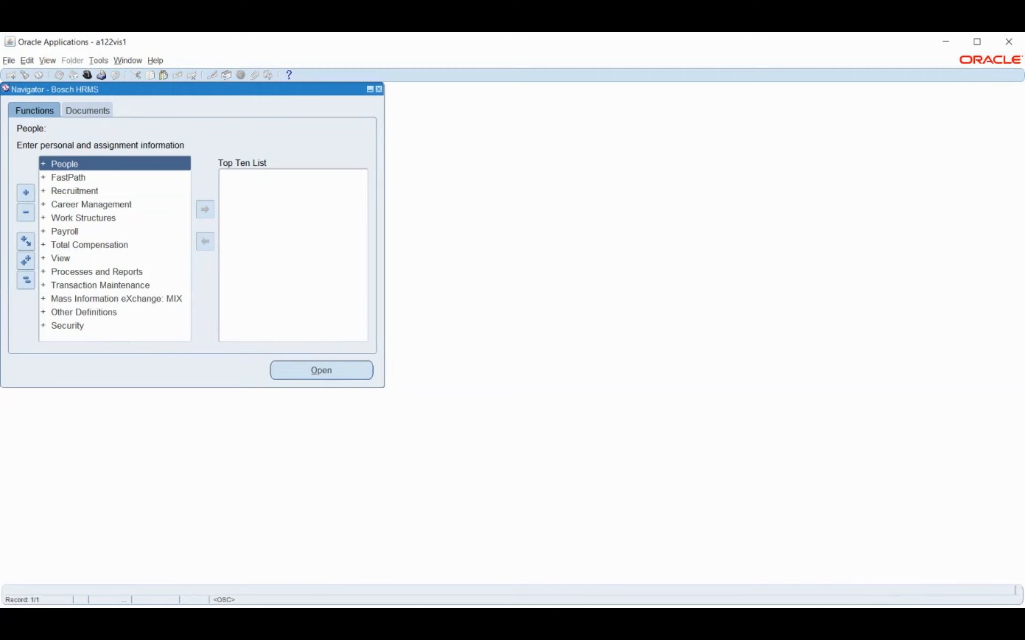
{"action": "key", "text": "alt+Tab"}
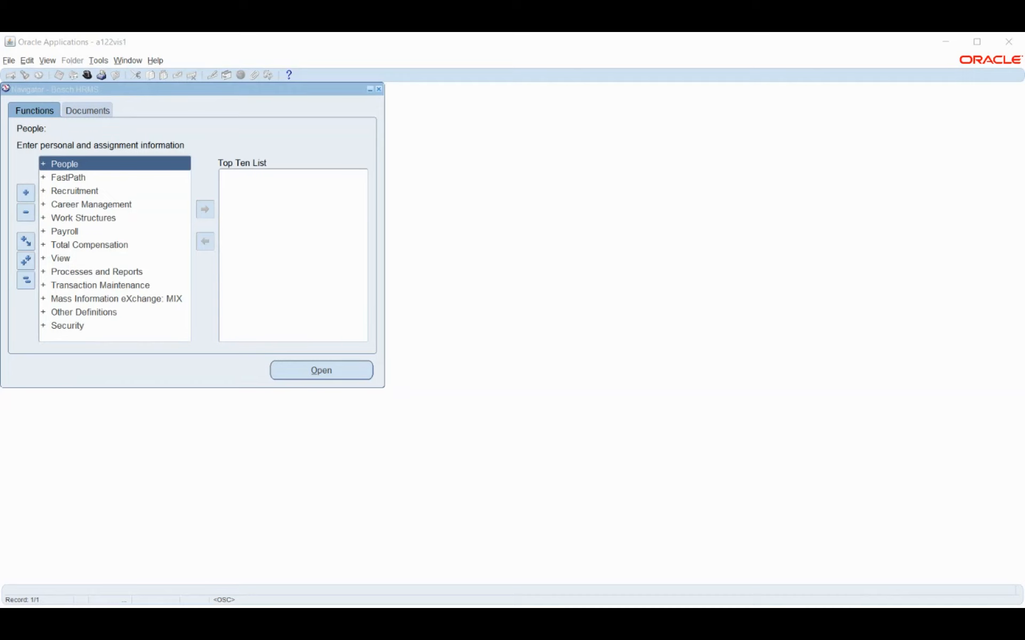
{"action": "left_click", "coordinate": [946, 42]}
{"action": "left_click", "coordinate": [30, 283]}
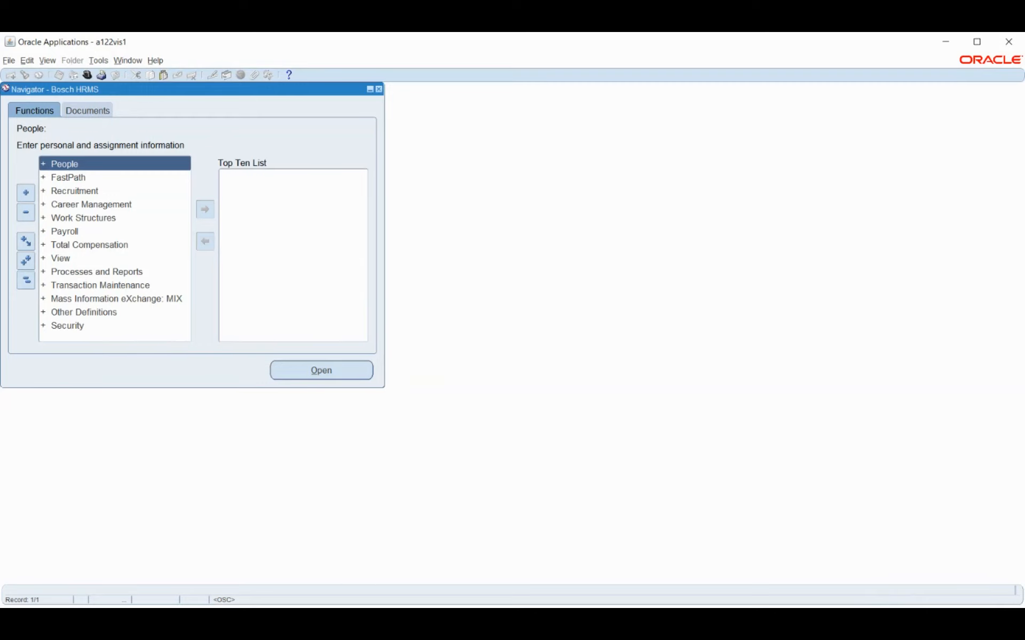
{"action": "key", "text": "alt+Tab"}
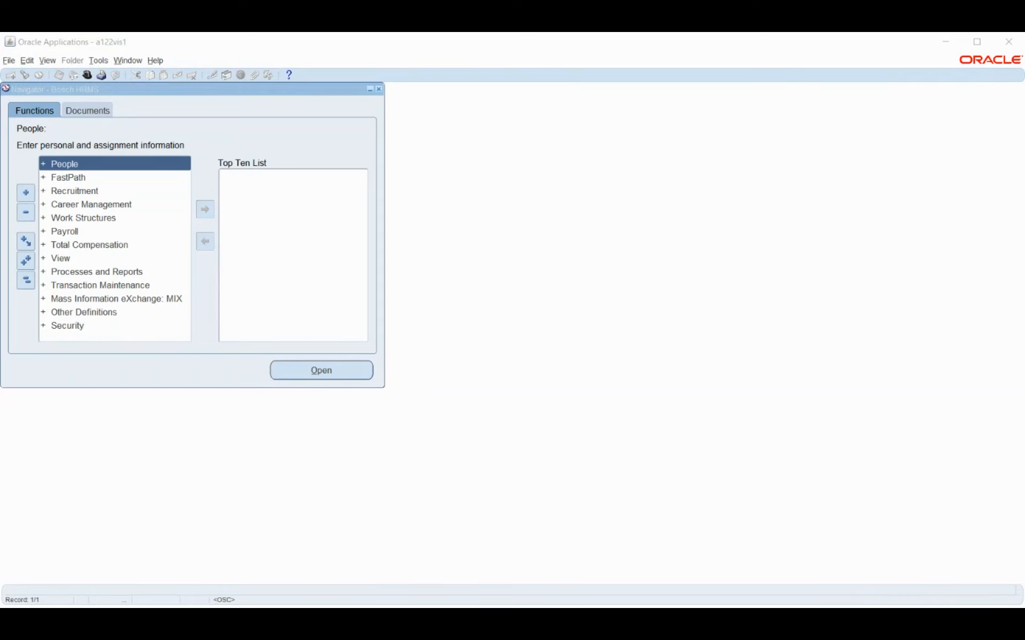
{"action": "key", "text": "alt+Tab"}
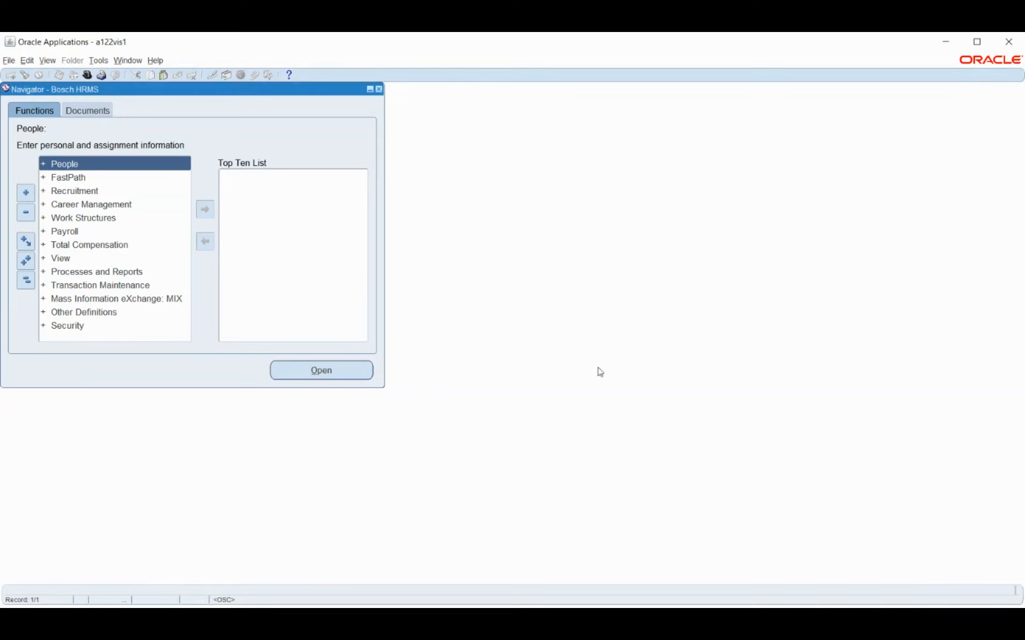
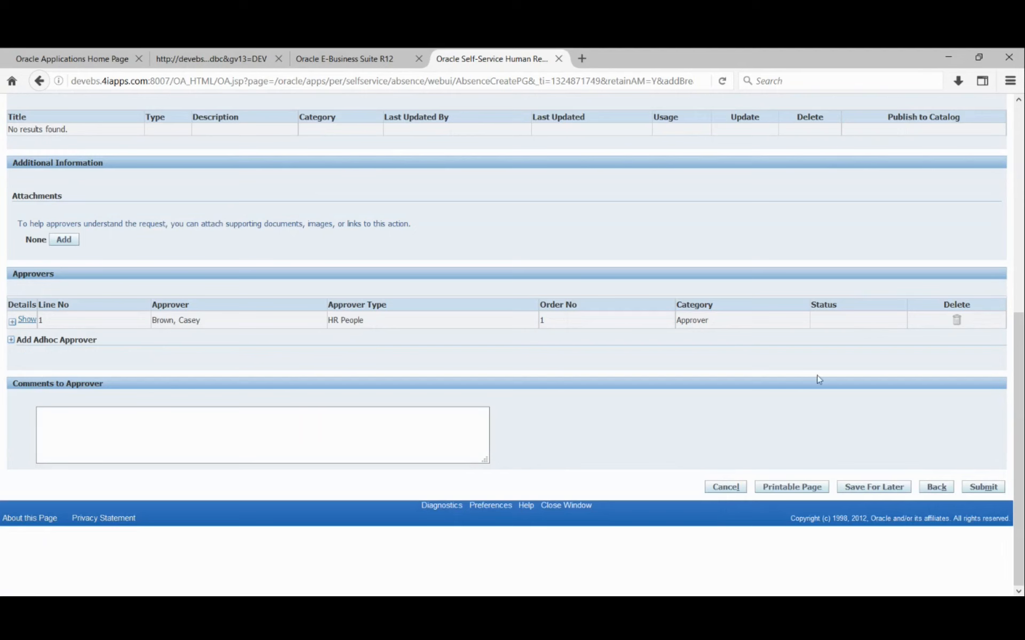
Submit the reviewed Sick Time absence request for approval and close the two leftover Oracle forms browser tabs.
{"action": "scroll", "coordinate": [966, 409], "scroll_direction": "up", "scroll_amount": 10}
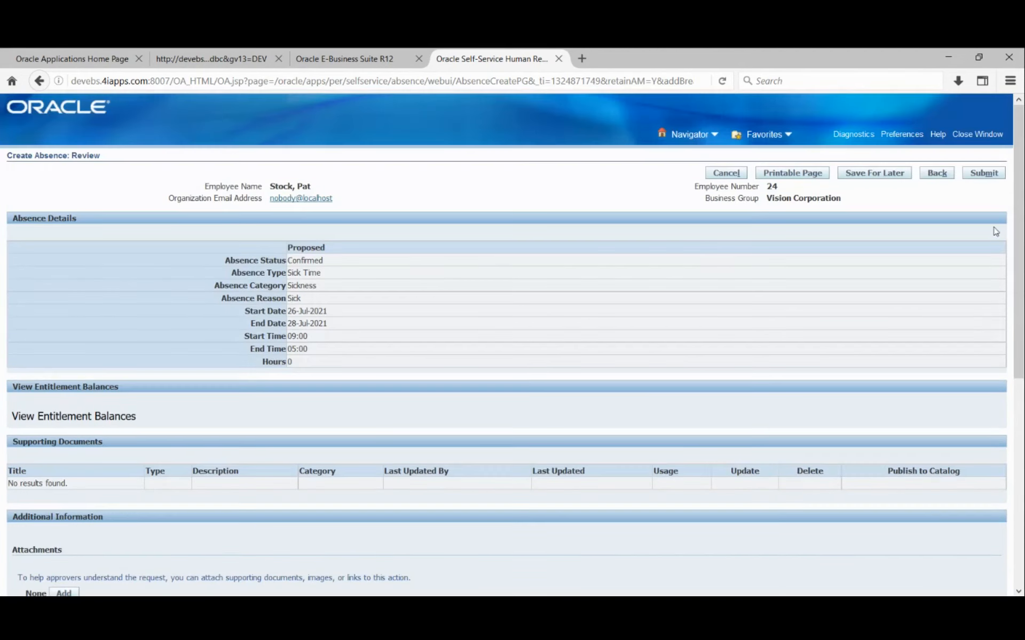
{"action": "left_click", "coordinate": [984, 173]}
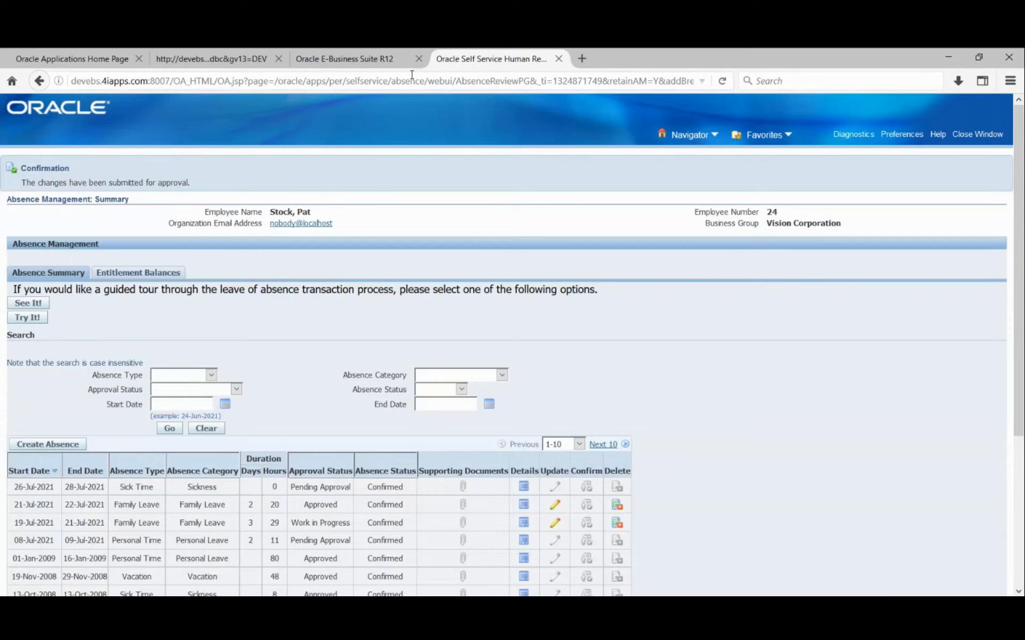
{"action": "left_click", "coordinate": [419, 59]}
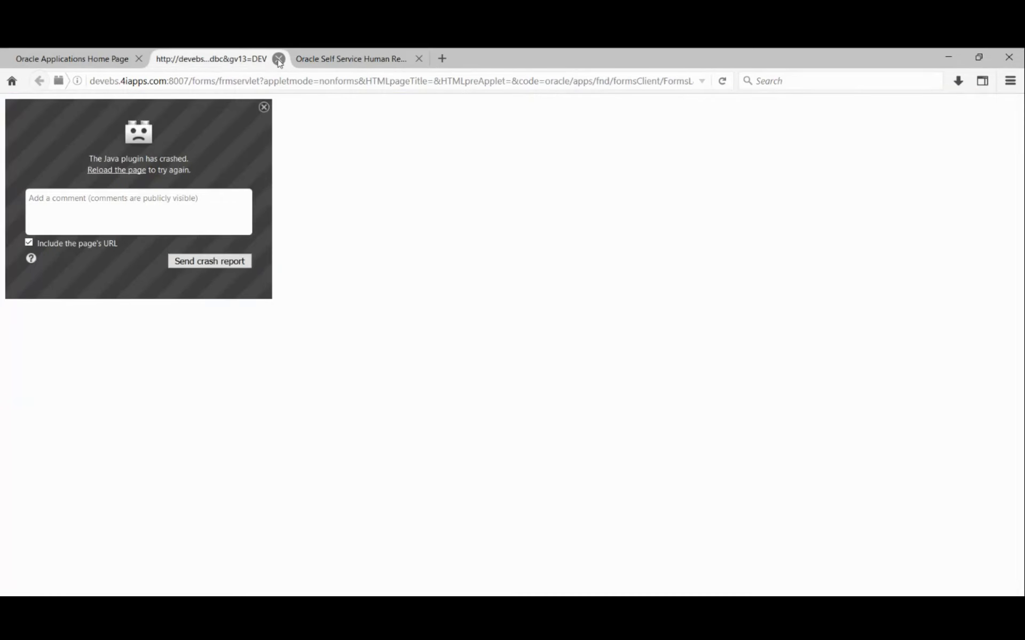
{"action": "left_click", "coordinate": [278, 58]}
Log out of the OPERATIONS account and log in with the approver's user name and password, without saving the login.
{"action": "left_click", "coordinate": [85, 60]}
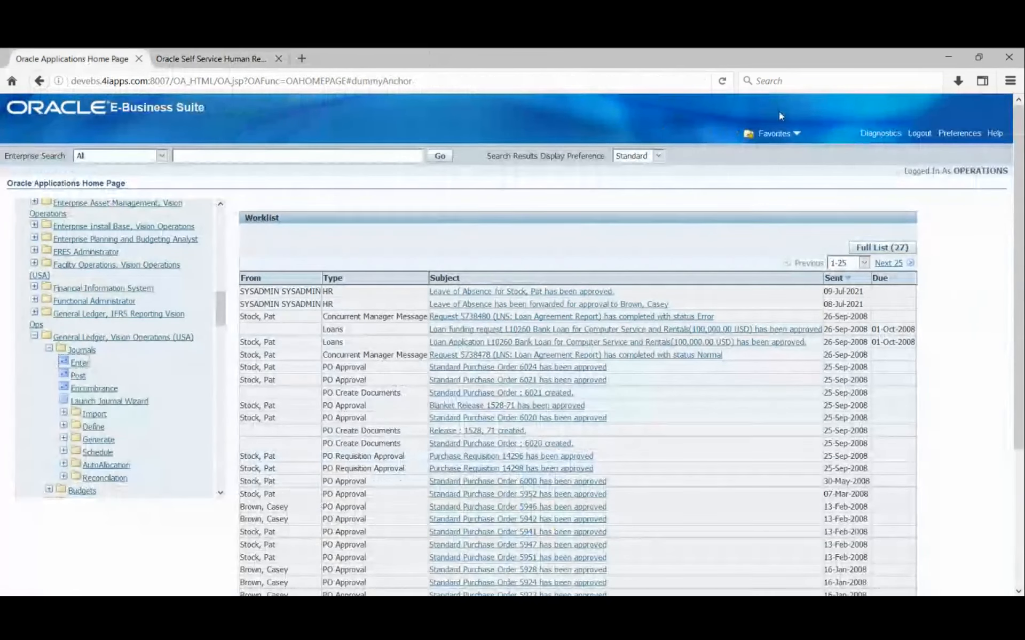
{"action": "left_click", "coordinate": [919, 134]}
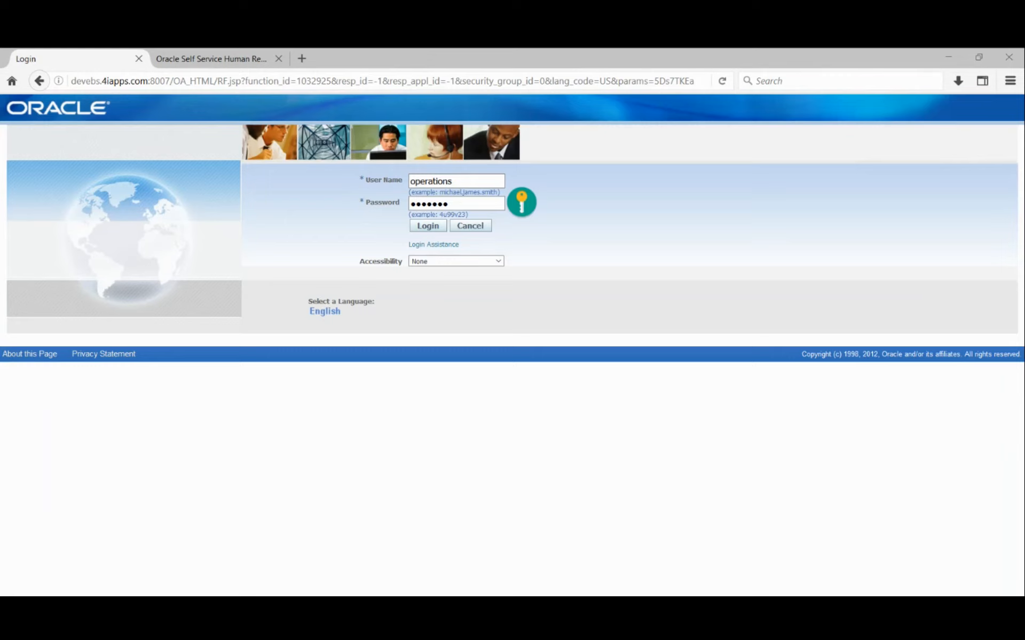
{"action": "double_click", "coordinate": [467, 183]}
{"action": "type", "text": "CBROWN"}
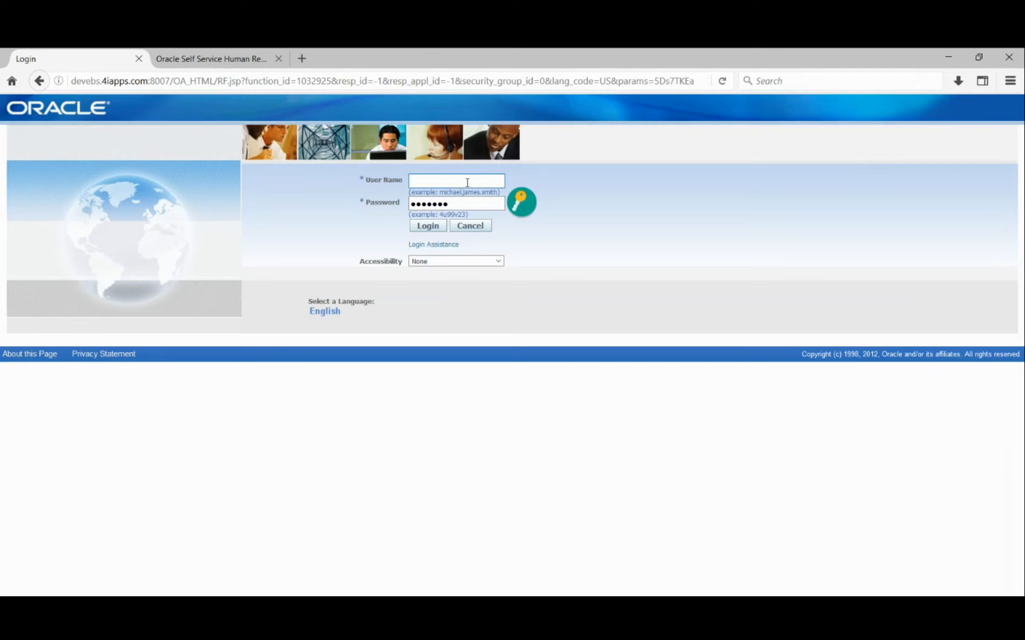
{"action": "key", "text": "Tab"}
{"action": "type", "text": "*******"}
{"action": "key", "text": "Return"}
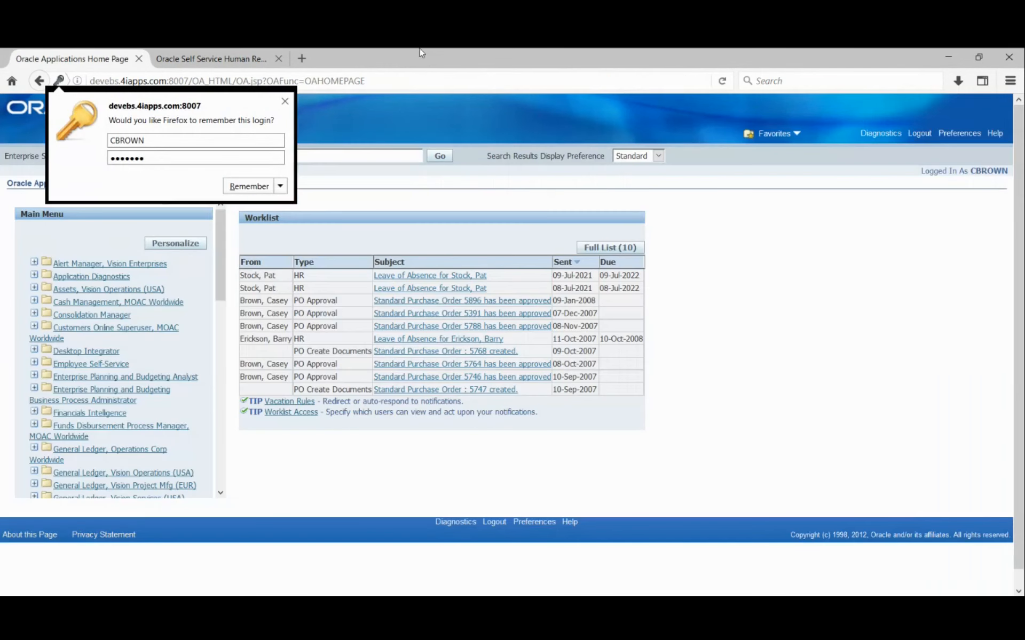
{"action": "left_click", "coordinate": [284, 101]}
{"action": "left_click", "coordinate": [155, 334]}
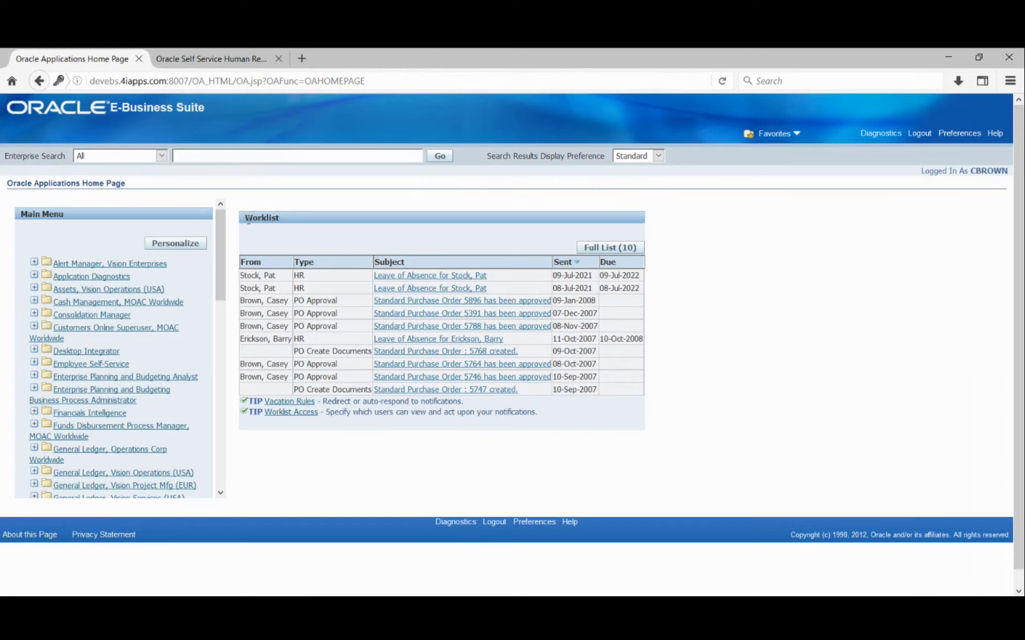
Open the leave of absence notification sent 09-Jul-2021 from the Worklist and review its absence details and action history.
{"action": "left_click_drag", "start_coordinate": [248, 219], "coordinate": [283, 225]}
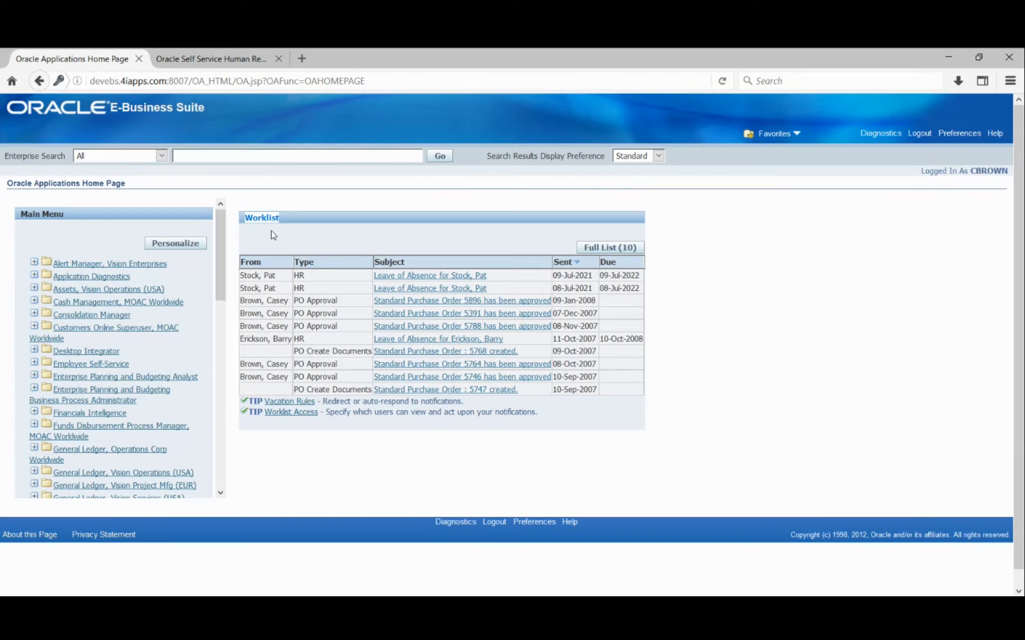
{"action": "left_click", "coordinate": [398, 276]}
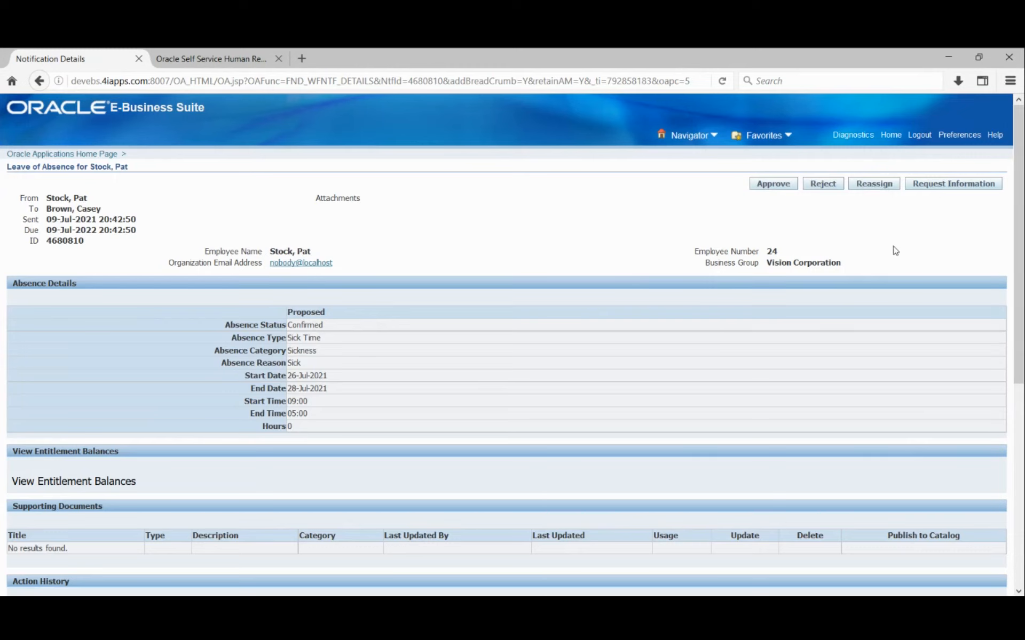
{"action": "scroll", "coordinate": [894, 248], "scroll_direction": "down", "scroll_amount": 2}
{"action": "scroll", "coordinate": [894, 248], "scroll_direction": "down", "scroll_amount": 5}
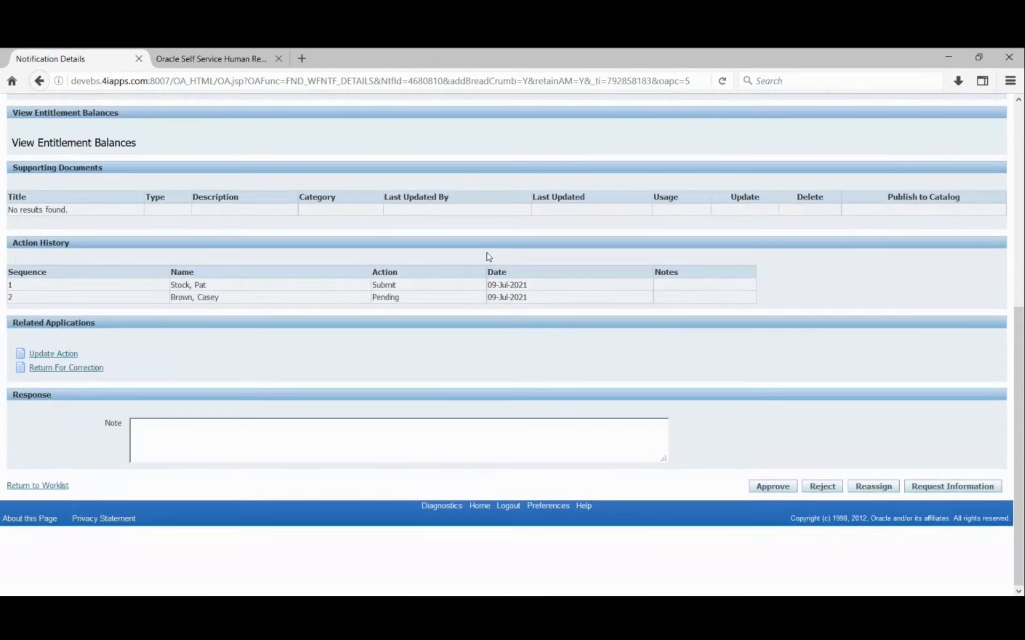
{"action": "scroll", "coordinate": [449, 223], "scroll_direction": "up", "scroll_amount": 4}
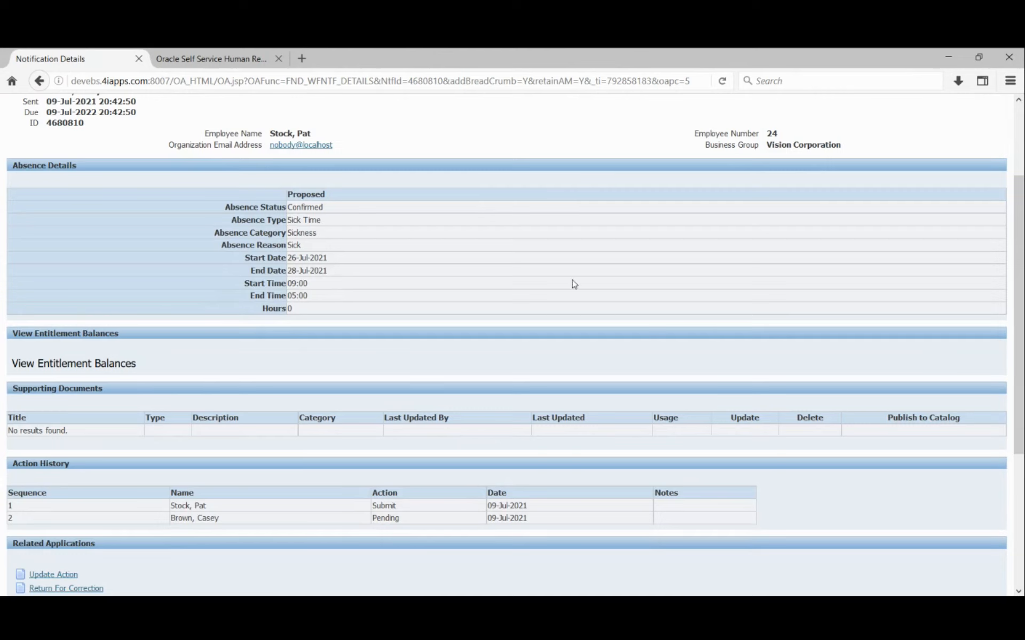
{"action": "scroll", "coordinate": [542, 287], "scroll_direction": "up", "scroll_amount": 4}
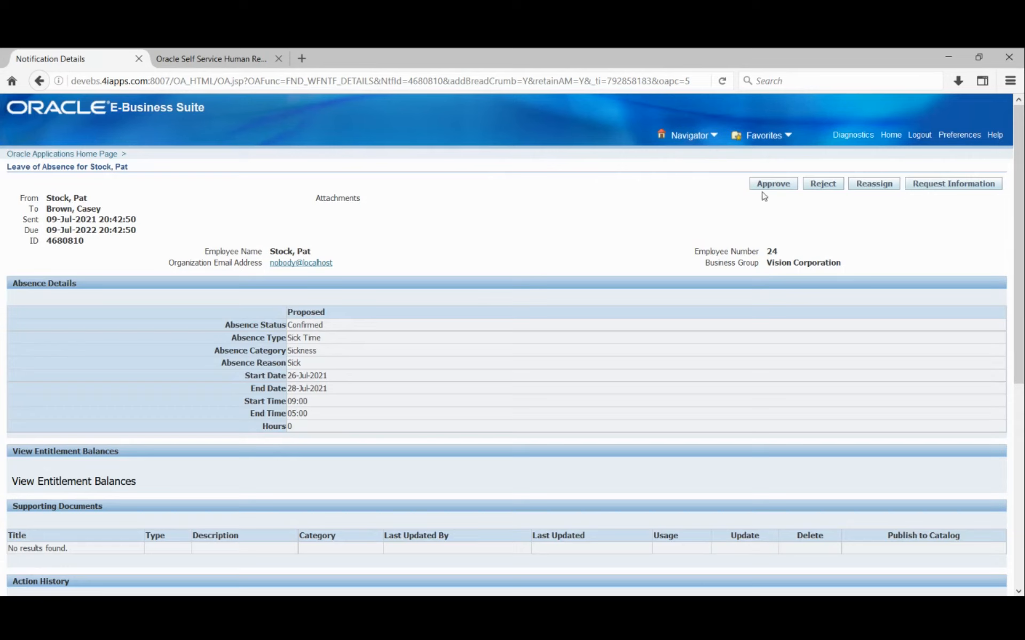
{"action": "left_click", "coordinate": [946, 185]}
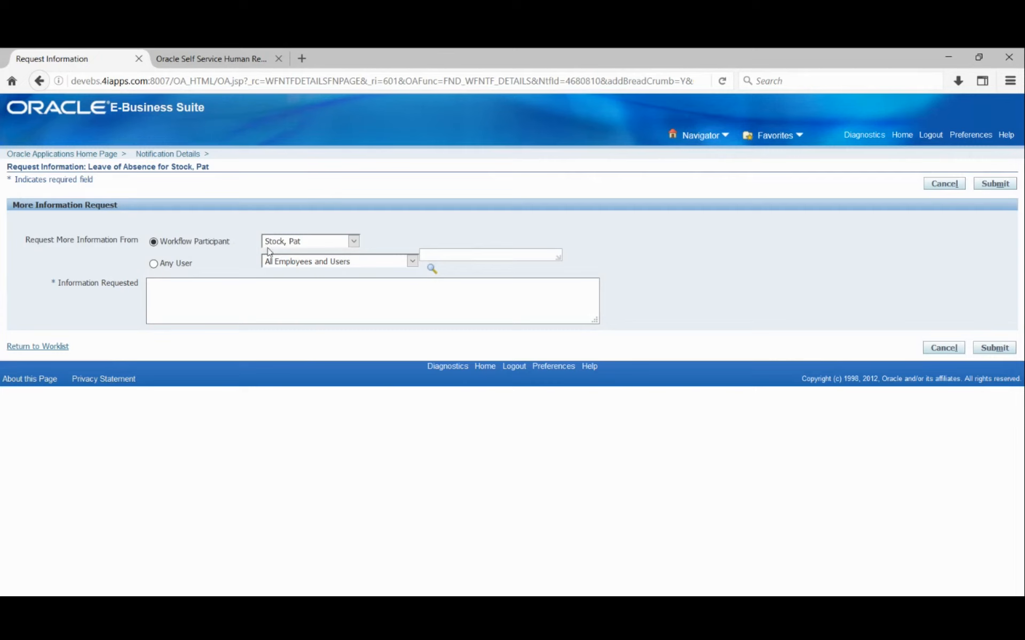
{"action": "left_click", "coordinate": [275, 297]}
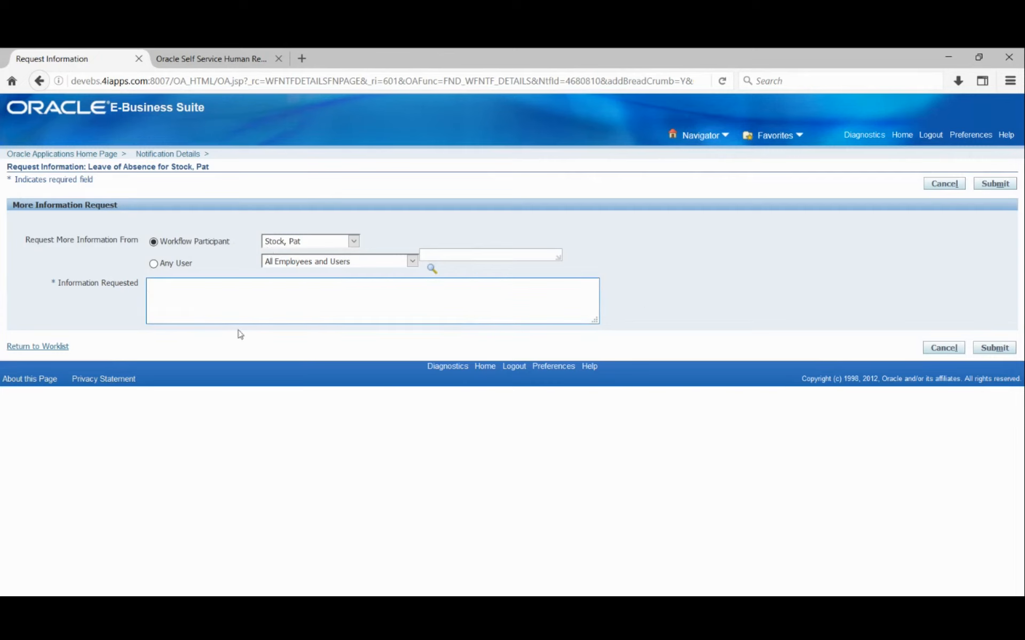
{"action": "left_click", "coordinate": [944, 185]}
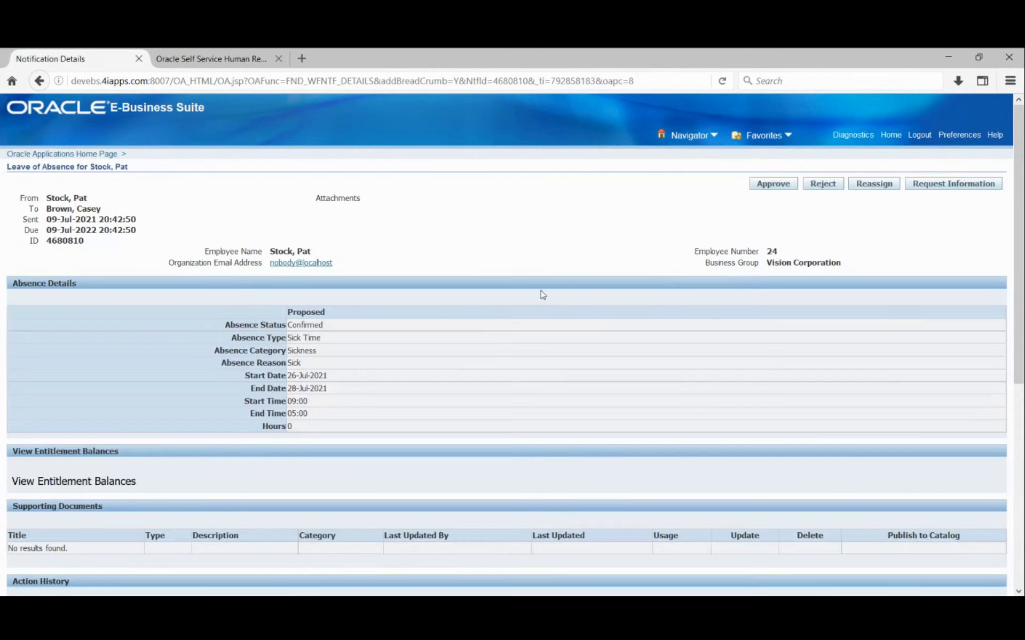
Approve the Sick Time leave of absence request for 26-Jul-2021 to 28-Jul-2021 without a response note.
{"action": "scroll", "coordinate": [543, 296], "scroll_direction": "down", "scroll_amount": 6}
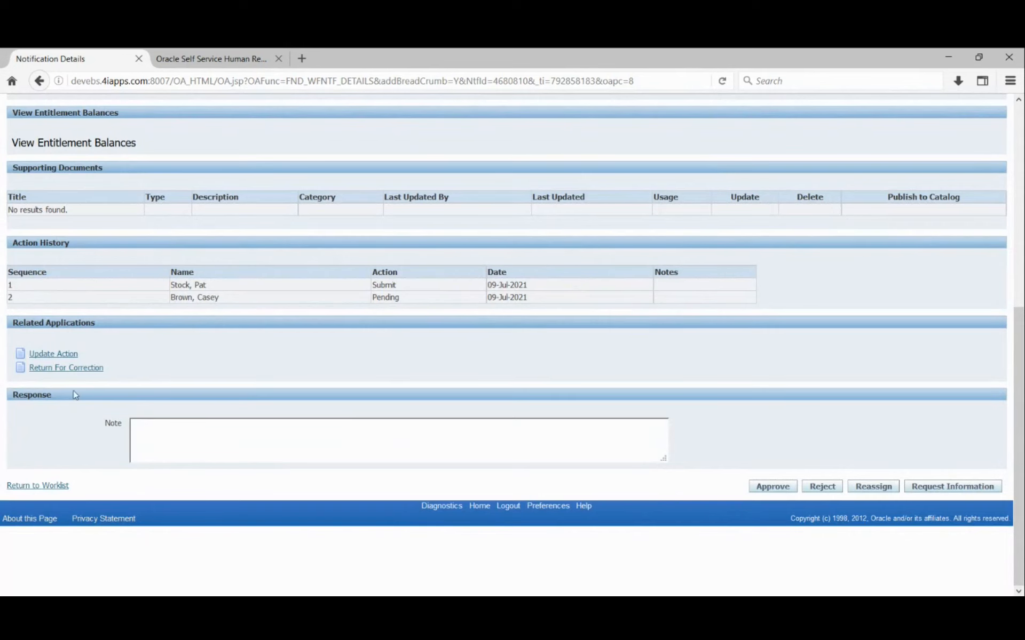
{"action": "scroll", "coordinate": [756, 242], "scroll_direction": "up", "scroll_amount": 1}
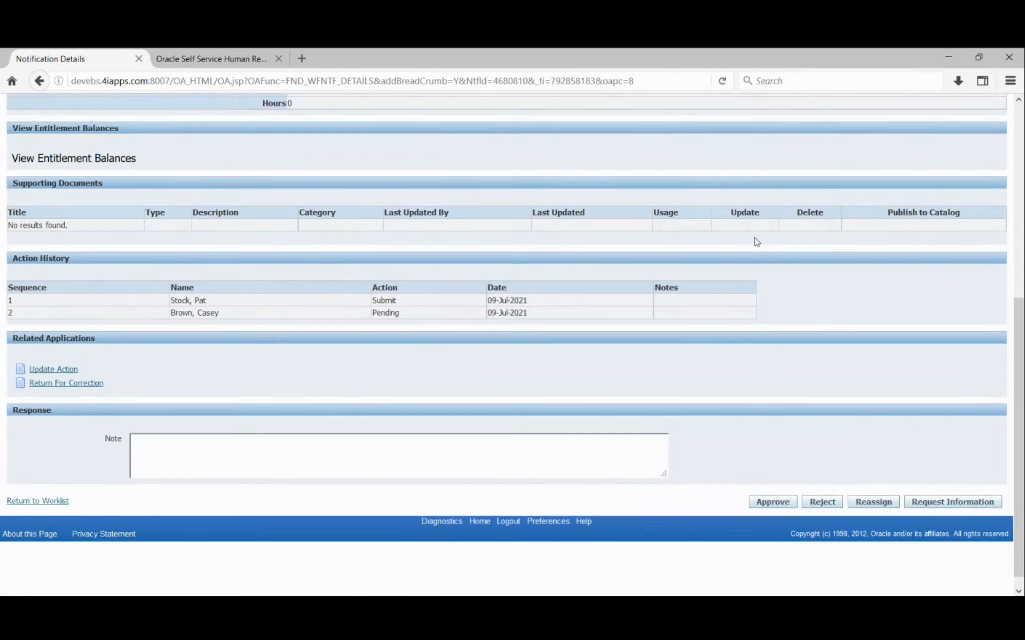
{"action": "scroll", "coordinate": [756, 242], "scroll_direction": "up", "scroll_amount": 10}
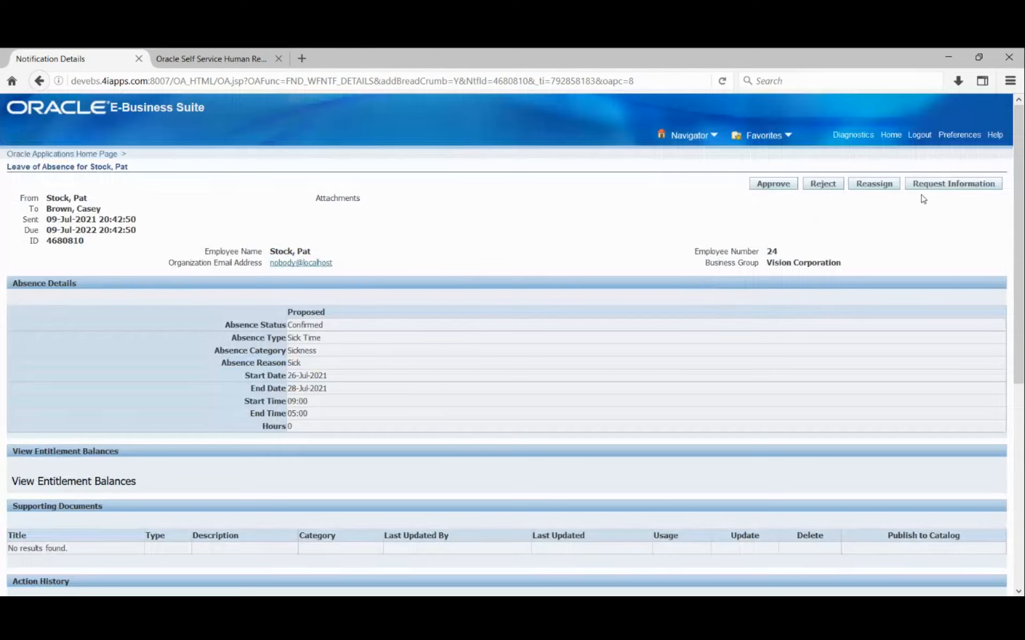
{"action": "scroll", "coordinate": [427, 388], "scroll_direction": "down", "scroll_amount": 7}
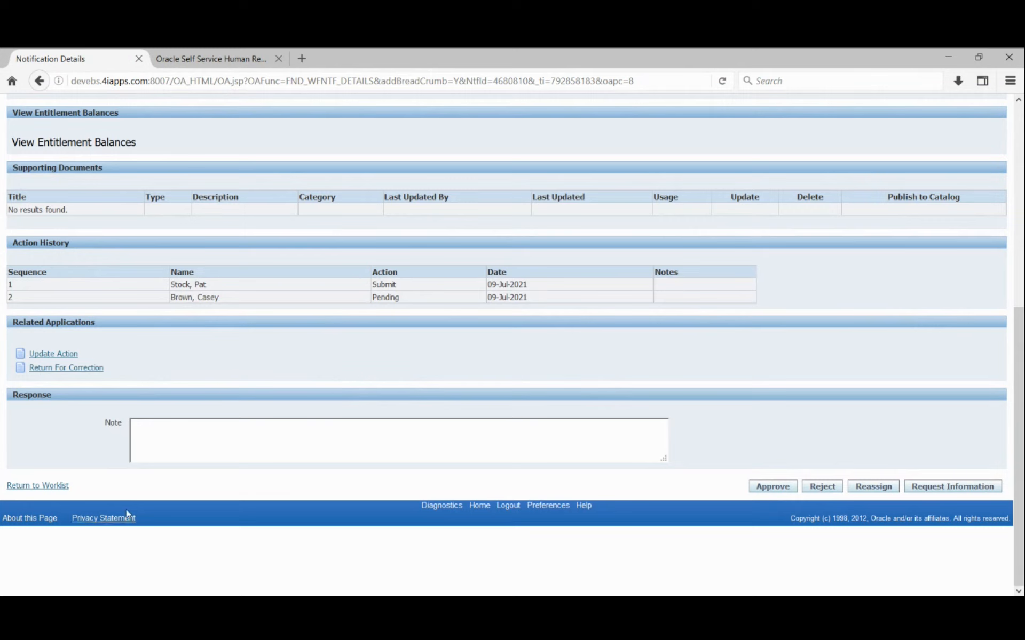
{"action": "left_click", "coordinate": [235, 438]}
{"action": "scroll", "coordinate": [612, 358], "scroll_direction": "up", "scroll_amount": 6}
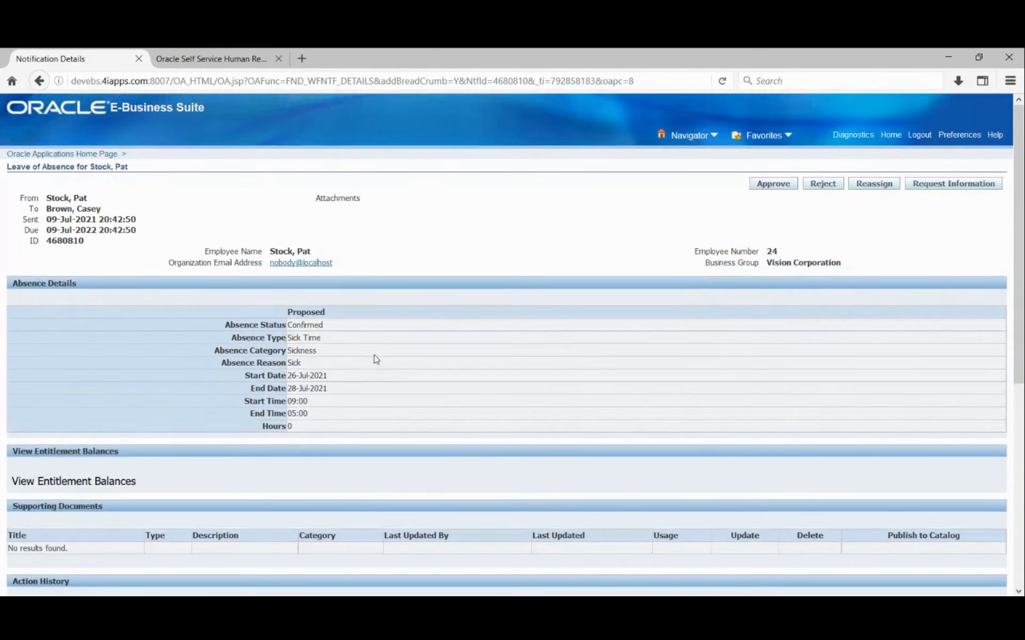
{"action": "scroll", "coordinate": [368, 343], "scroll_direction": "down", "scroll_amount": 6}
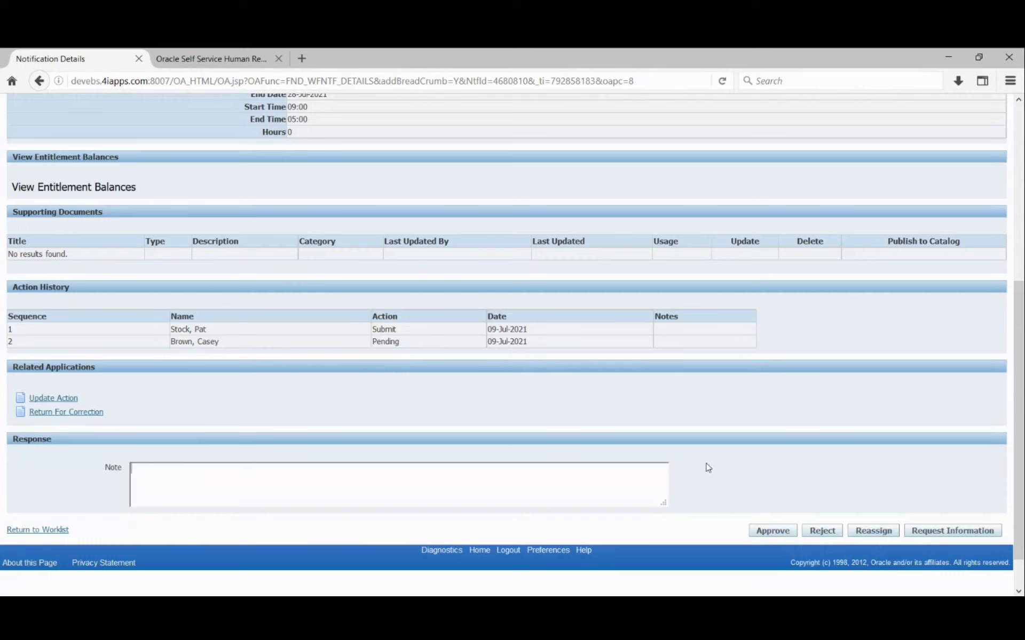
{"action": "left_click", "coordinate": [766, 535]}
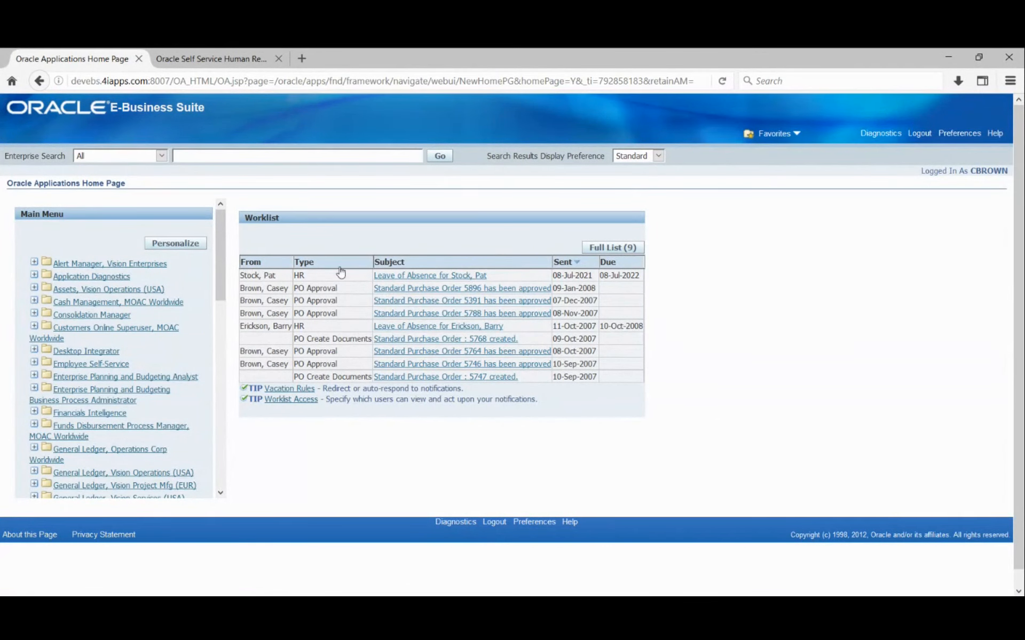
Open the Personal Time leave of absence notification sent 08-Jul-2021 from the Worklist and approve it.
{"action": "left_click", "coordinate": [421, 276]}
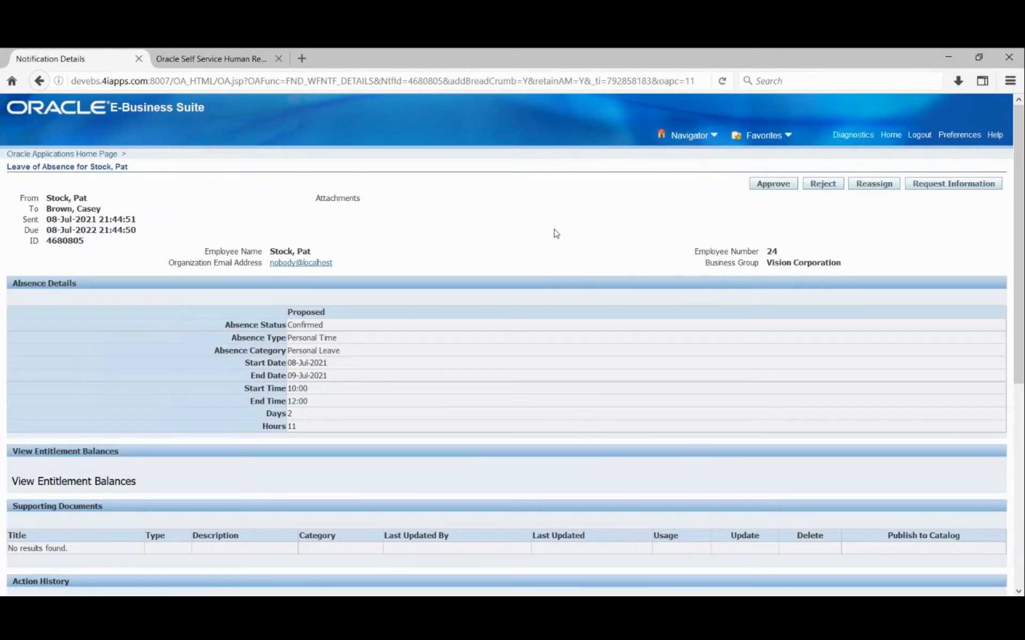
{"action": "left_click", "coordinate": [771, 187]}
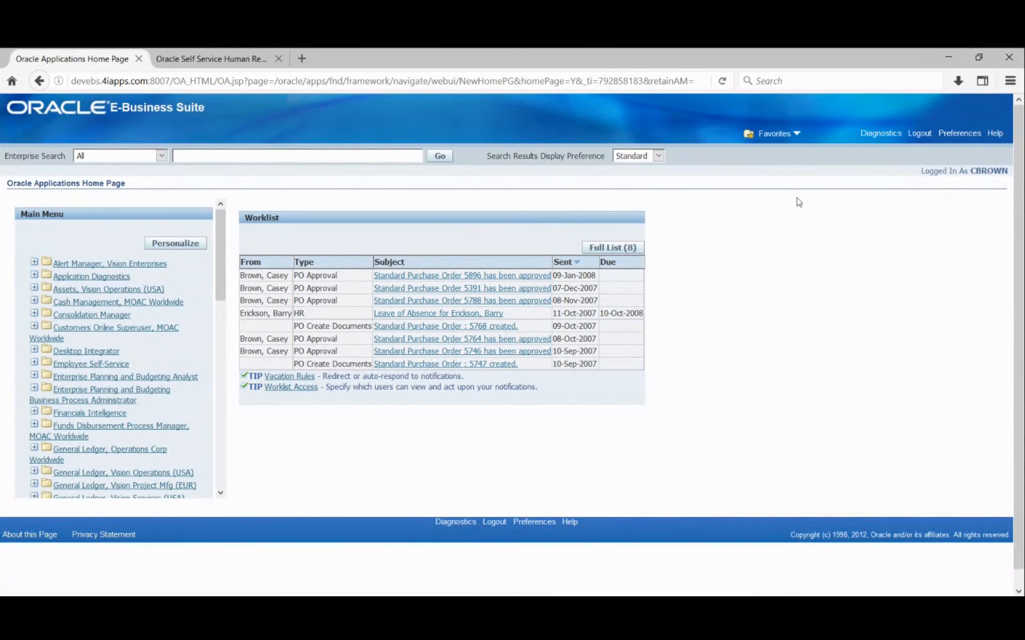
Log back in as the OPERATIONS user and launch the forms application from the Journals functions of General Ledger, Vision Operations (USA).
{"action": "left_click", "coordinate": [919, 133]}
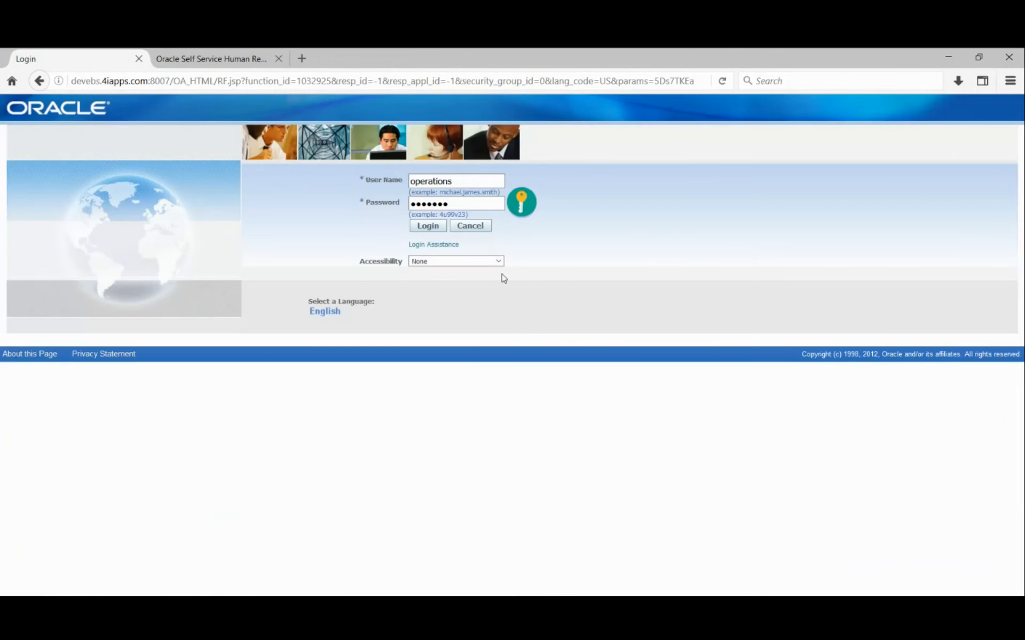
{"action": "left_click", "coordinate": [420, 228]}
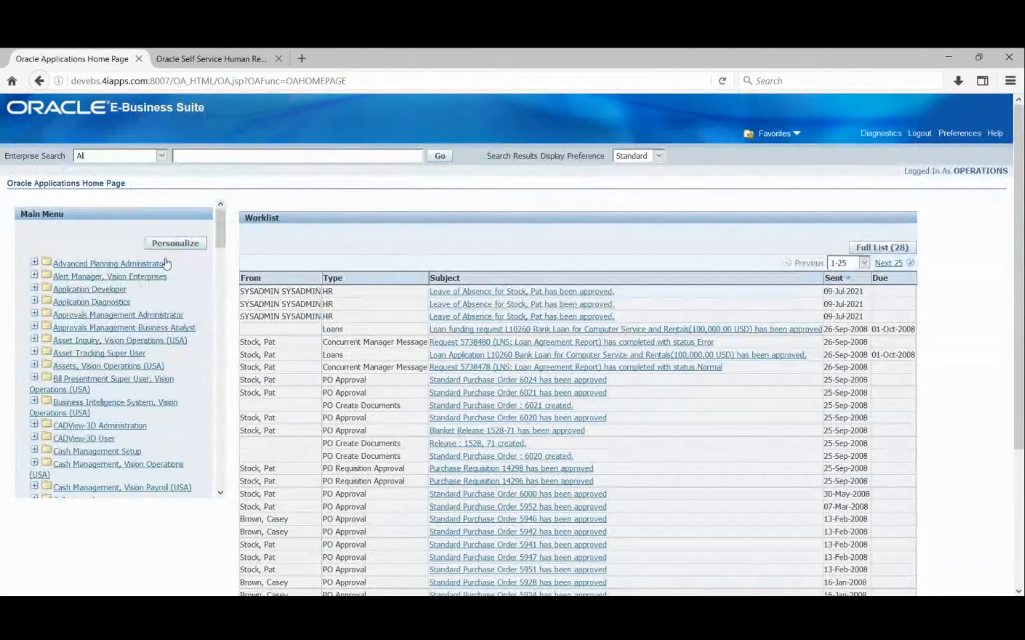
{"action": "scroll", "coordinate": [154, 338], "scroll_direction": "down", "scroll_amount": 1}
{"action": "scroll", "coordinate": [155, 337], "scroll_direction": "down", "scroll_amount": 10}
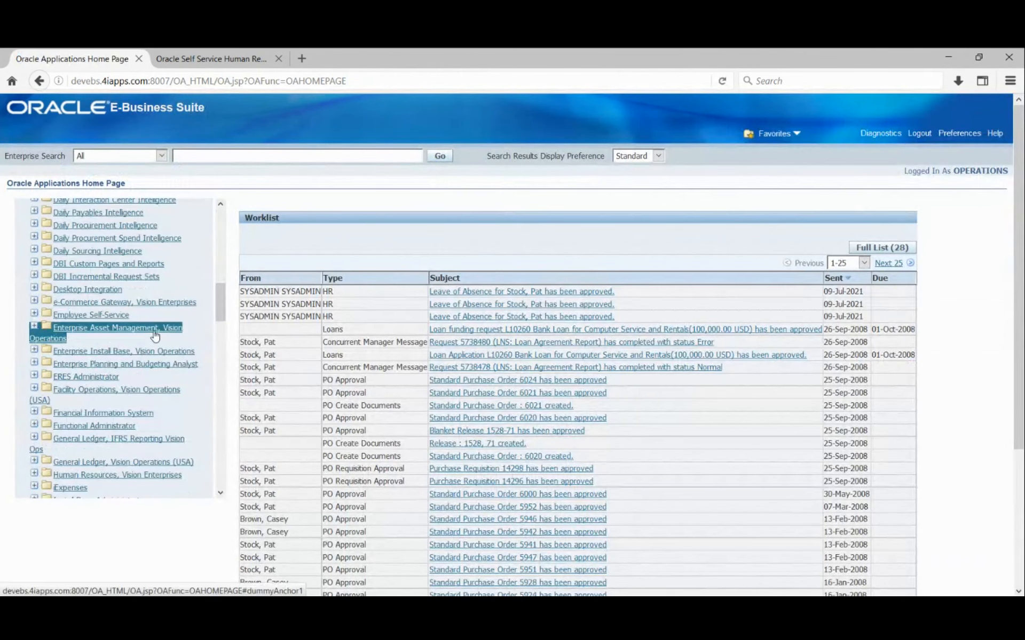
{"action": "scroll", "coordinate": [154, 341], "scroll_direction": "down", "scroll_amount": 3}
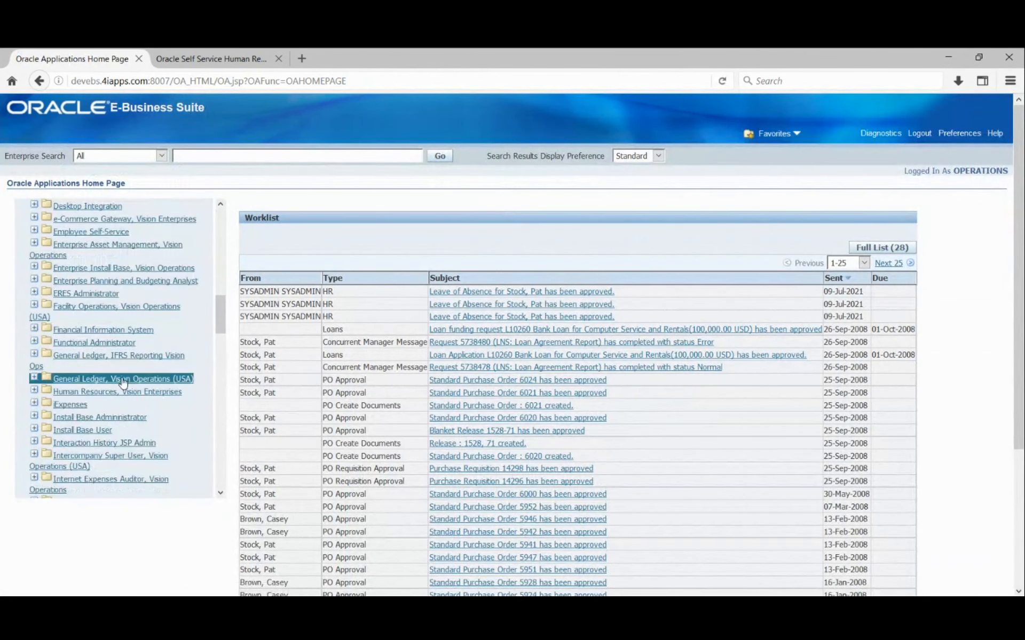
{"action": "left_click", "coordinate": [122, 383]}
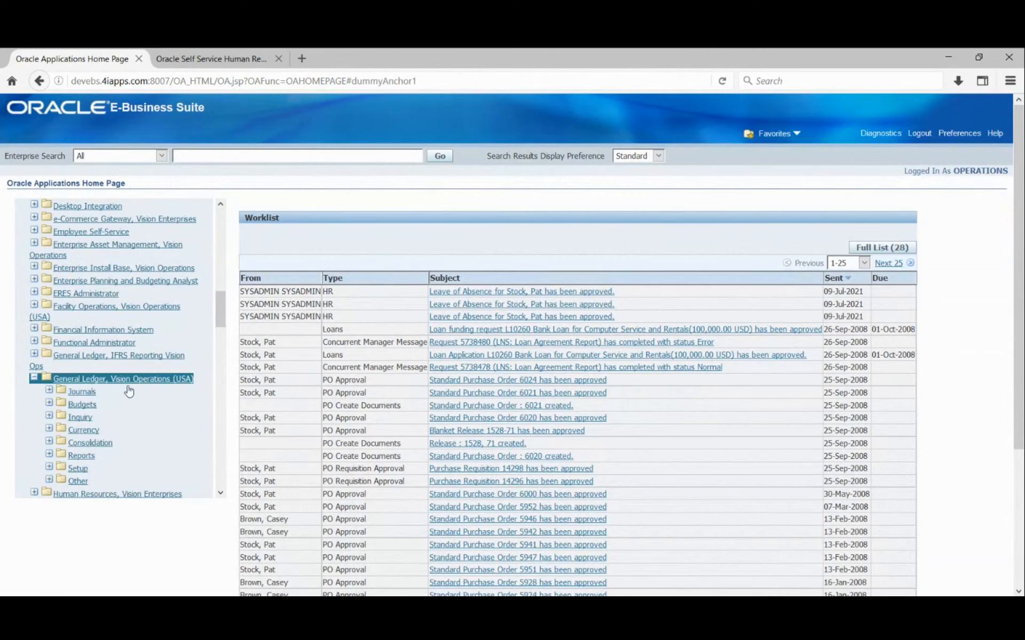
{"action": "left_click", "coordinate": [85, 394]}
{"action": "left_click", "coordinate": [82, 405]}
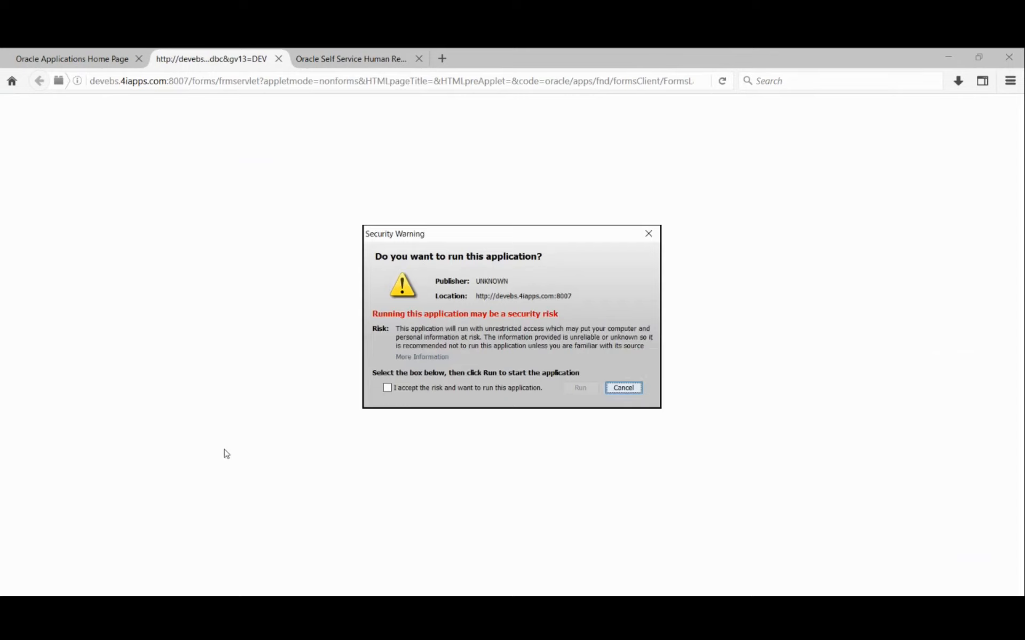
Accept the risk in both Java security warnings and run the Oracle forms application.
{"action": "left_click", "coordinate": [387, 387]}
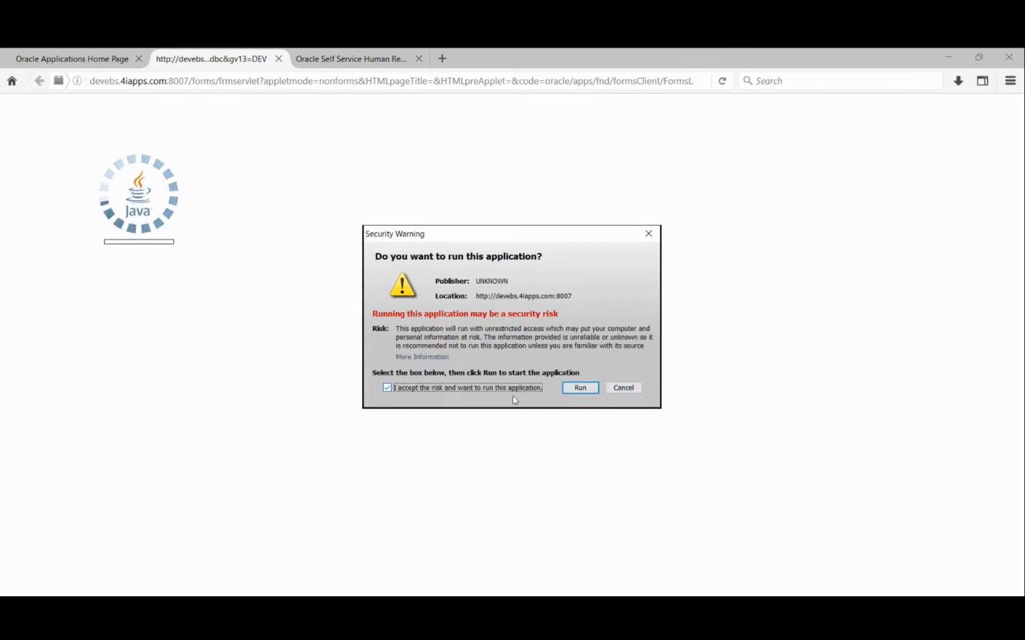
{"action": "left_click", "coordinate": [587, 388]}
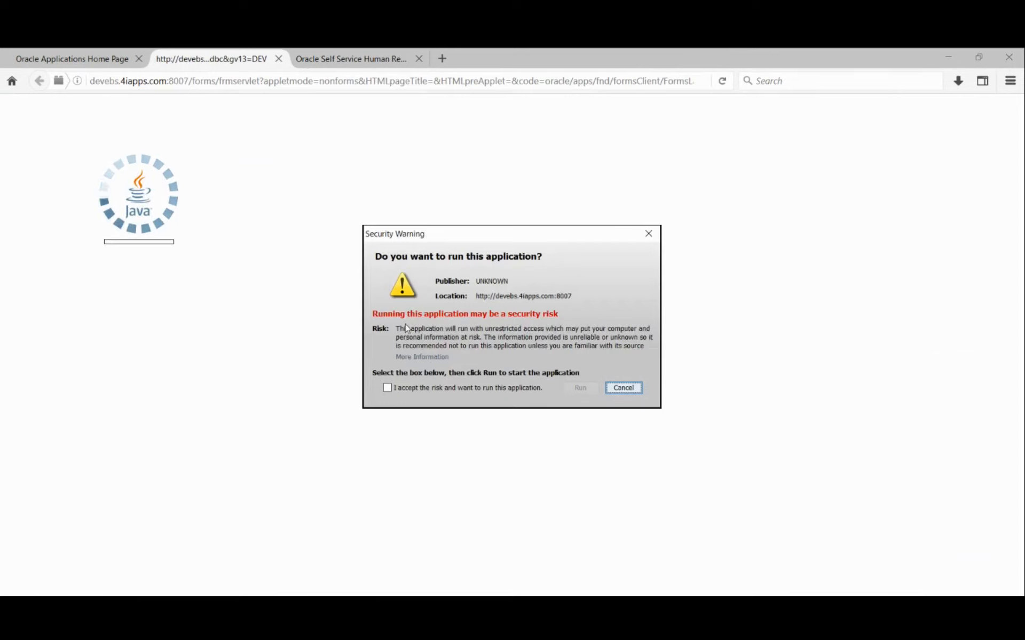
{"action": "left_click", "coordinate": [417, 387]}
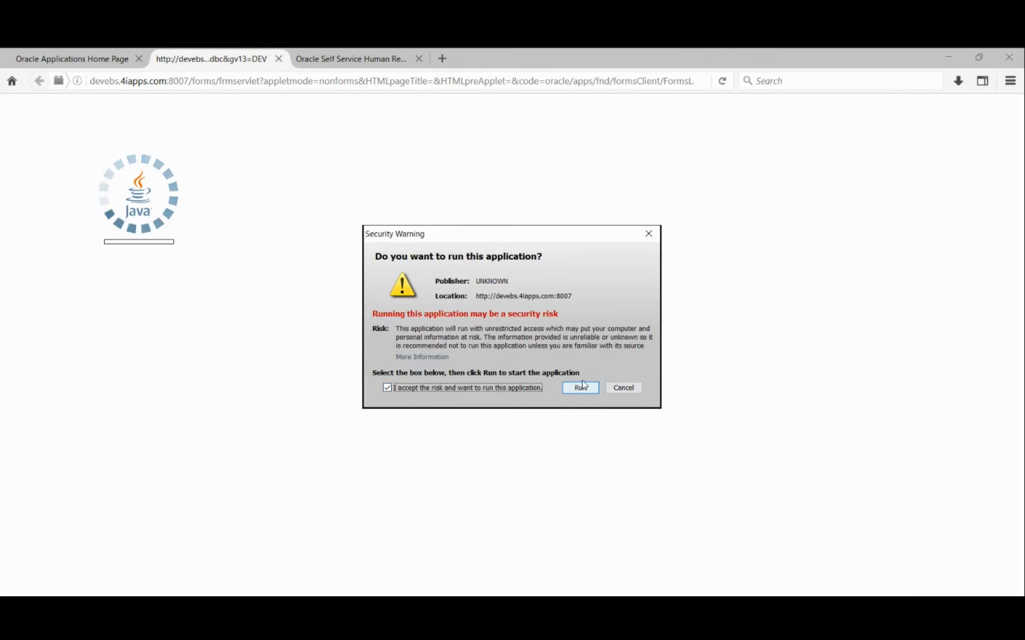
{"action": "left_click", "coordinate": [582, 388]}
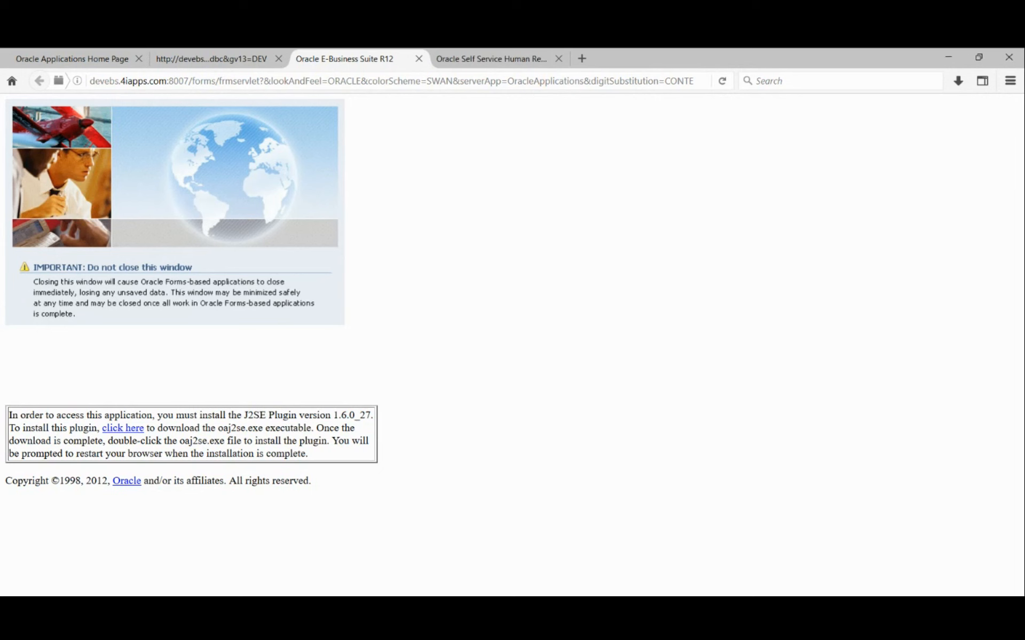
Check the category and approval status of the 26-Jul-2021 Sick Time absence in the Absence Management summary.
{"action": "left_click", "coordinate": [492, 60]}
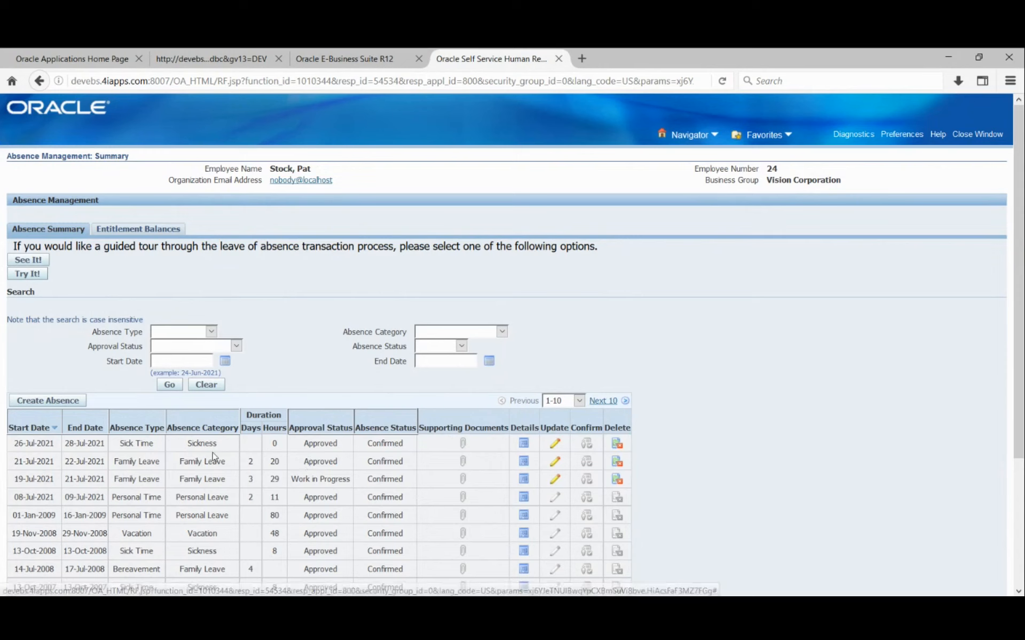
{"action": "double_click", "coordinate": [199, 444]}
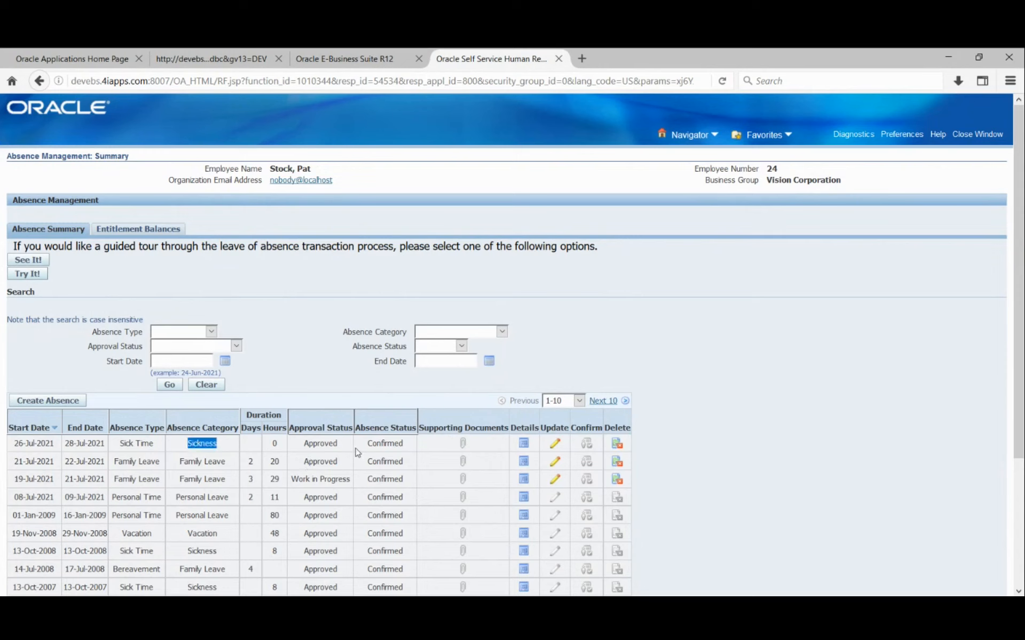
{"action": "double_click", "coordinate": [321, 443]}
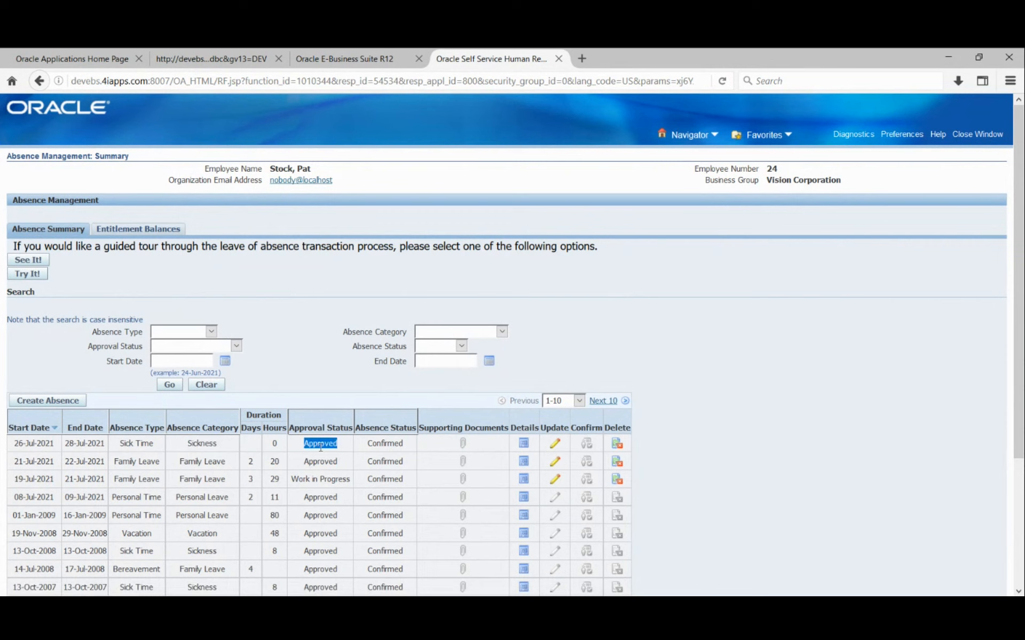
Open the 26-Jul-2021 Sick Time absence for updating, review its details, and cancel out without making changes.
{"action": "left_click", "coordinate": [555, 446]}
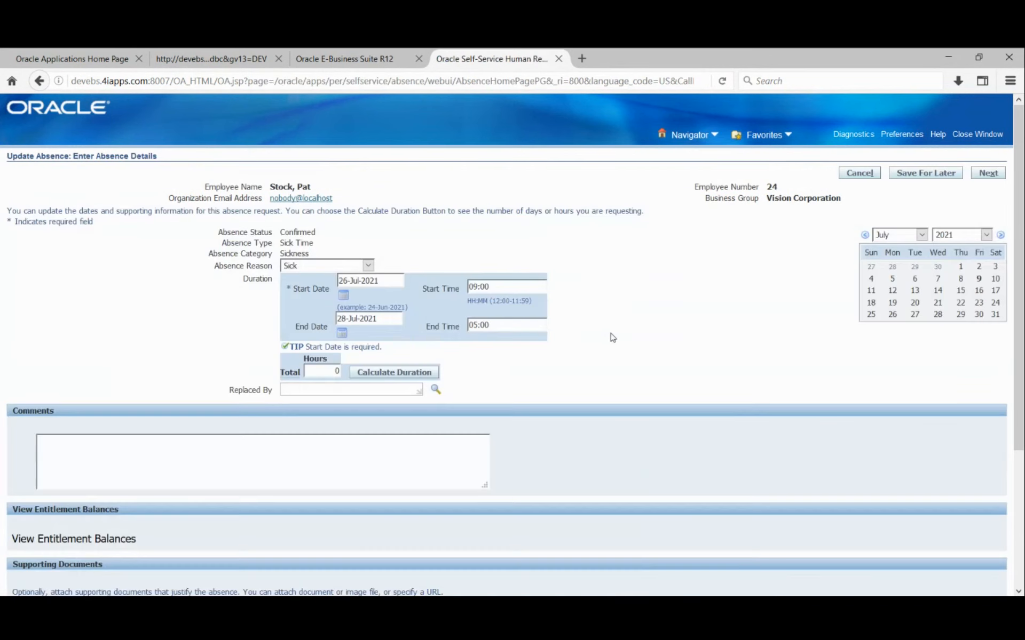
{"action": "scroll", "coordinate": [660, 310], "scroll_direction": "down", "scroll_amount": 3}
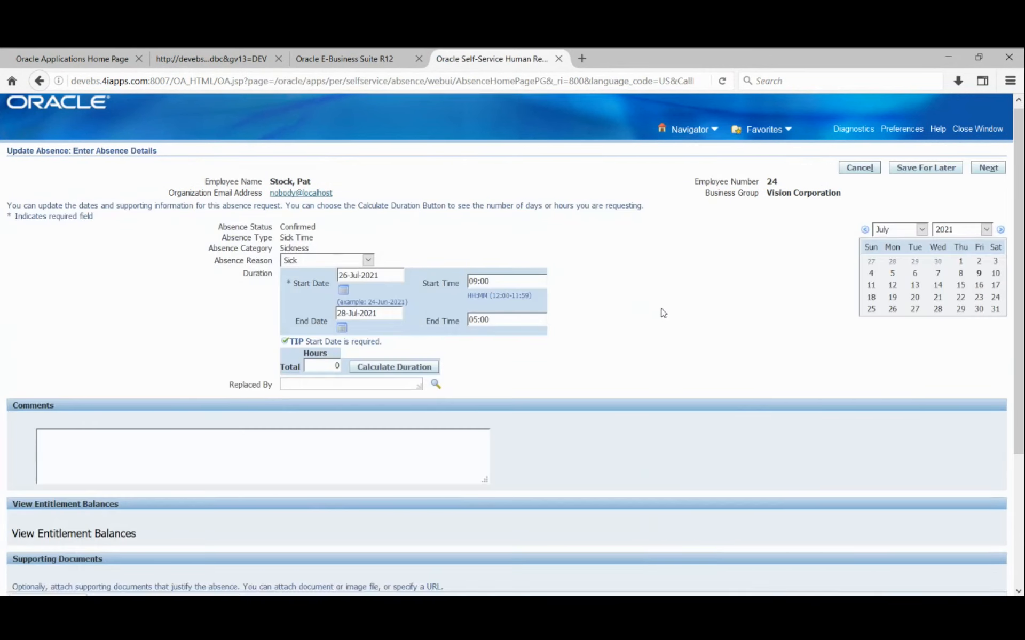
{"action": "scroll", "coordinate": [661, 319], "scroll_direction": "down", "scroll_amount": 2}
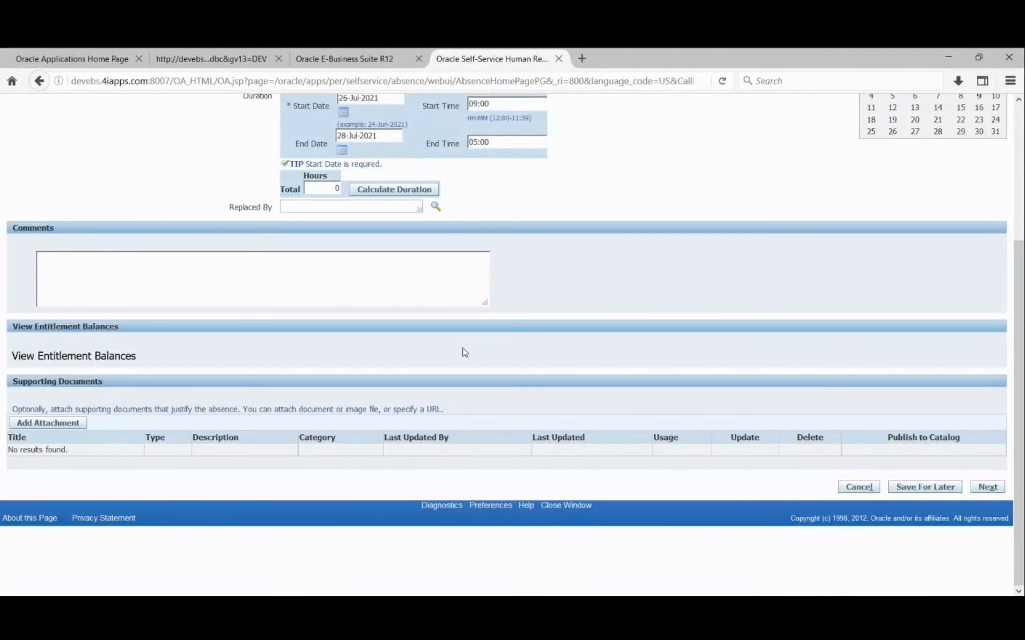
{"action": "scroll", "coordinate": [533, 381], "scroll_direction": "up", "scroll_amount": 5}
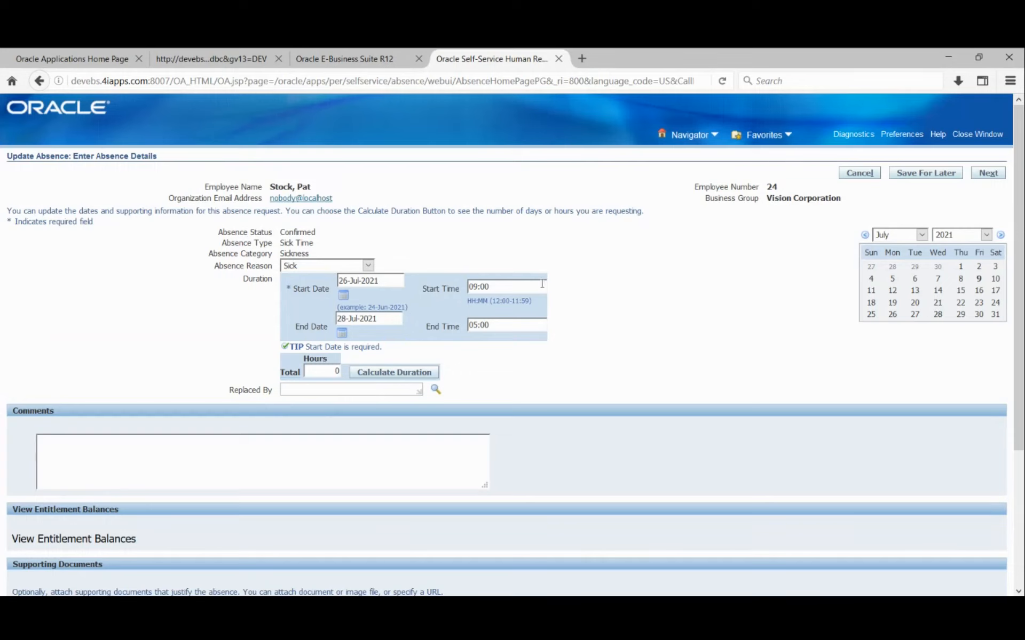
{"action": "left_click", "coordinate": [855, 175]}
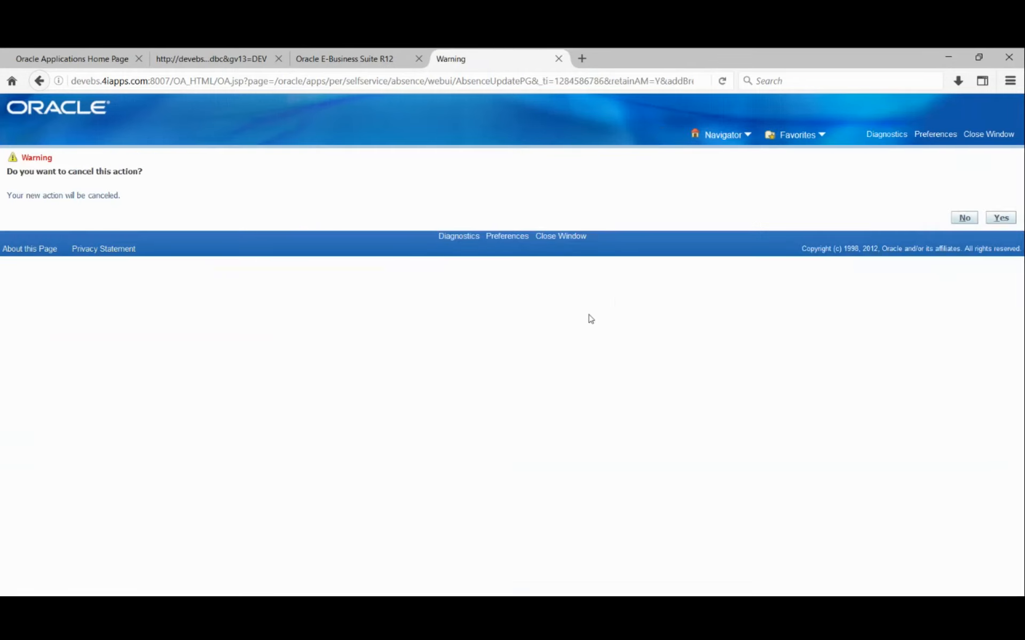
{"action": "left_click", "coordinate": [995, 221]}
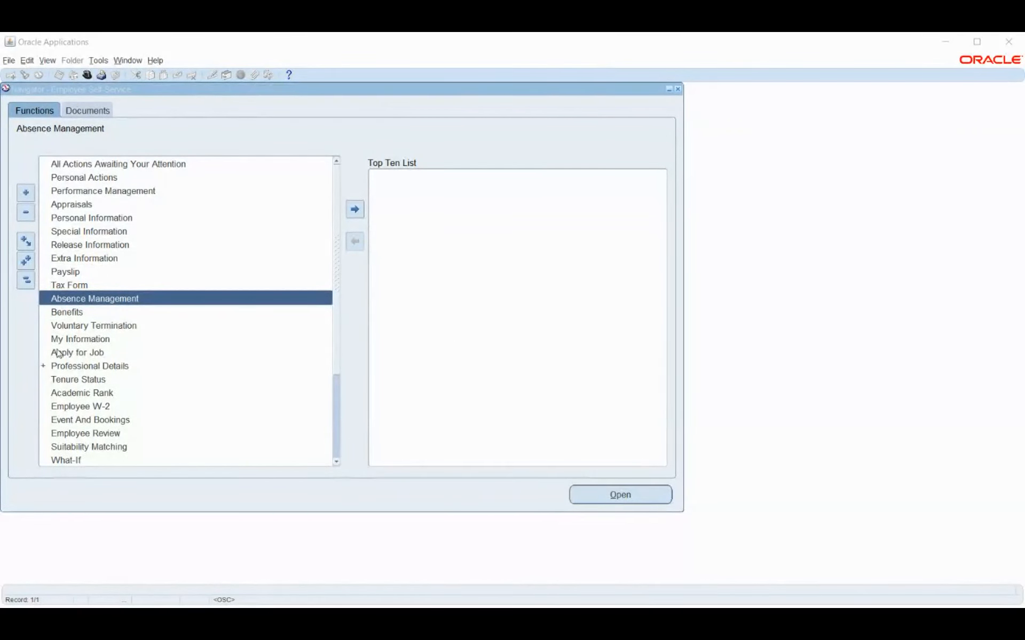
Switch to the Human Resources, Vision Enterprises responsibility and open the Requisition and Vacancy form under Recruitment.
{"action": "left_click", "coordinate": [27, 287]}
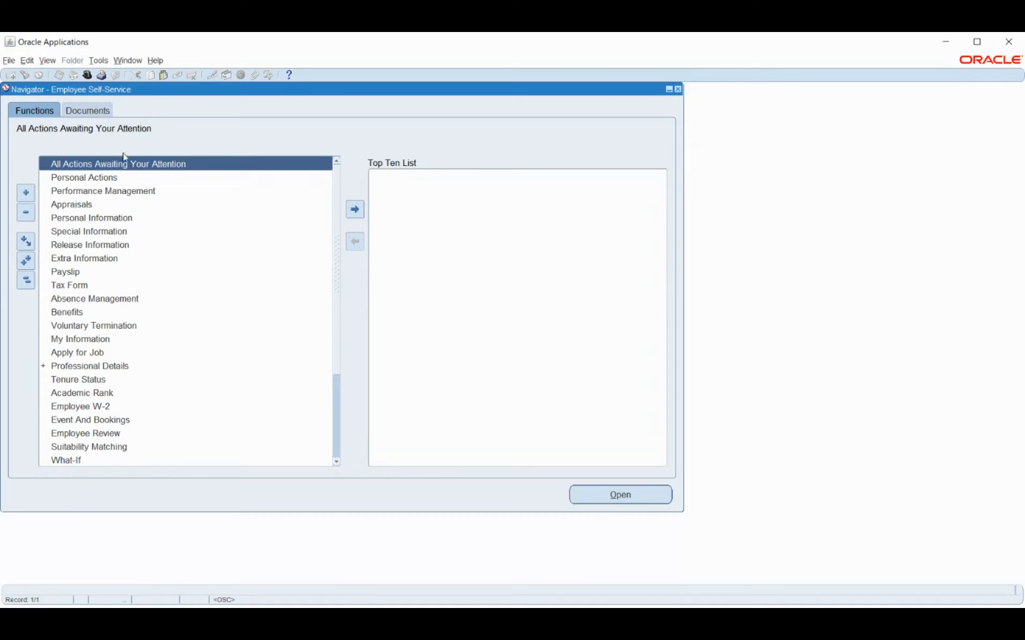
{"action": "left_click", "coordinate": [85, 76]}
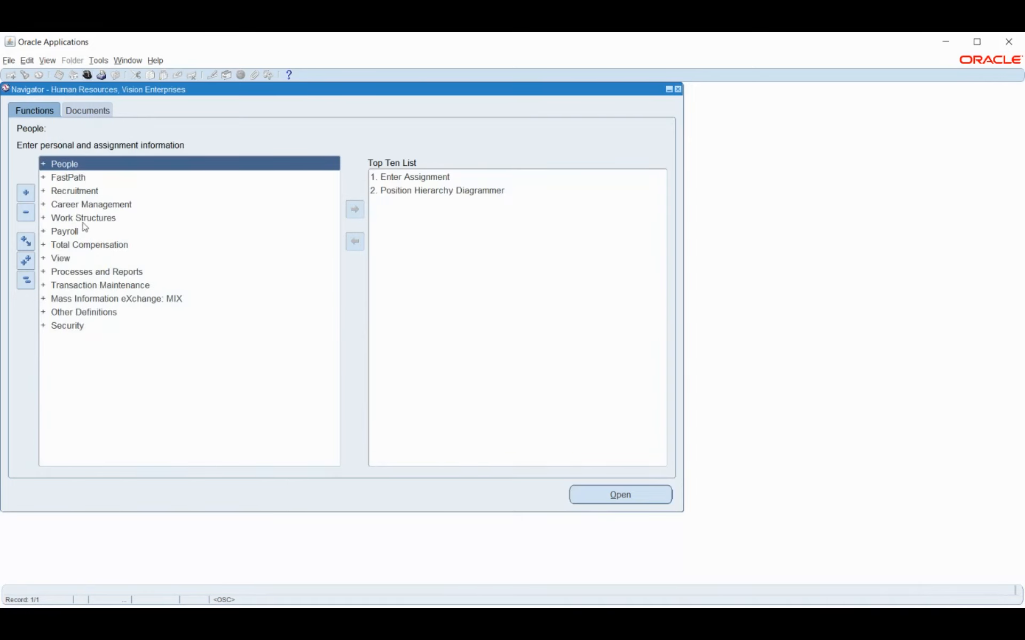
{"action": "left_click", "coordinate": [72, 195]}
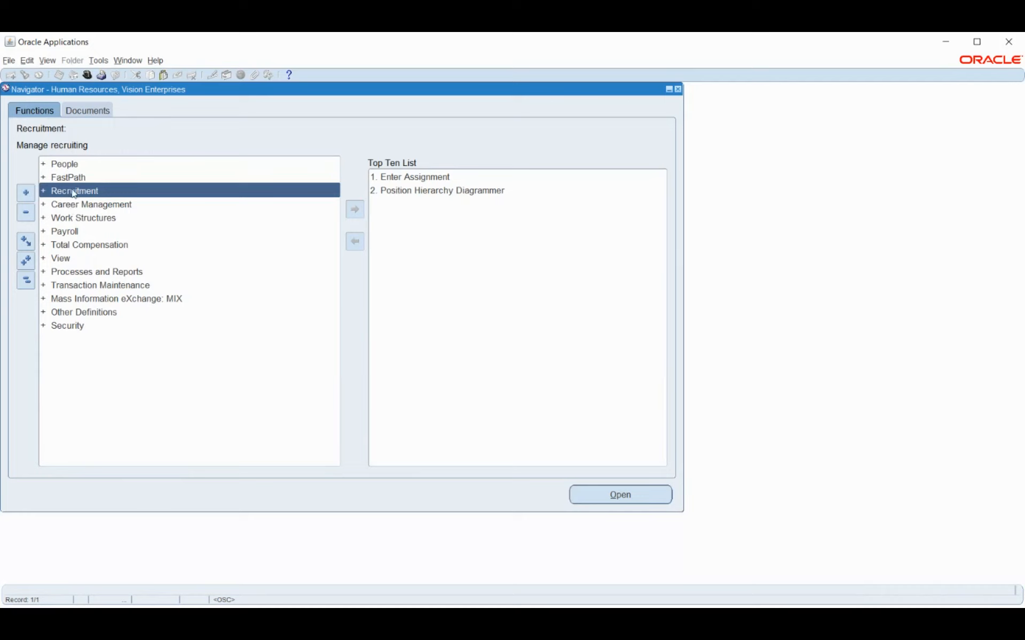
{"action": "double_click", "coordinate": [72, 194]}
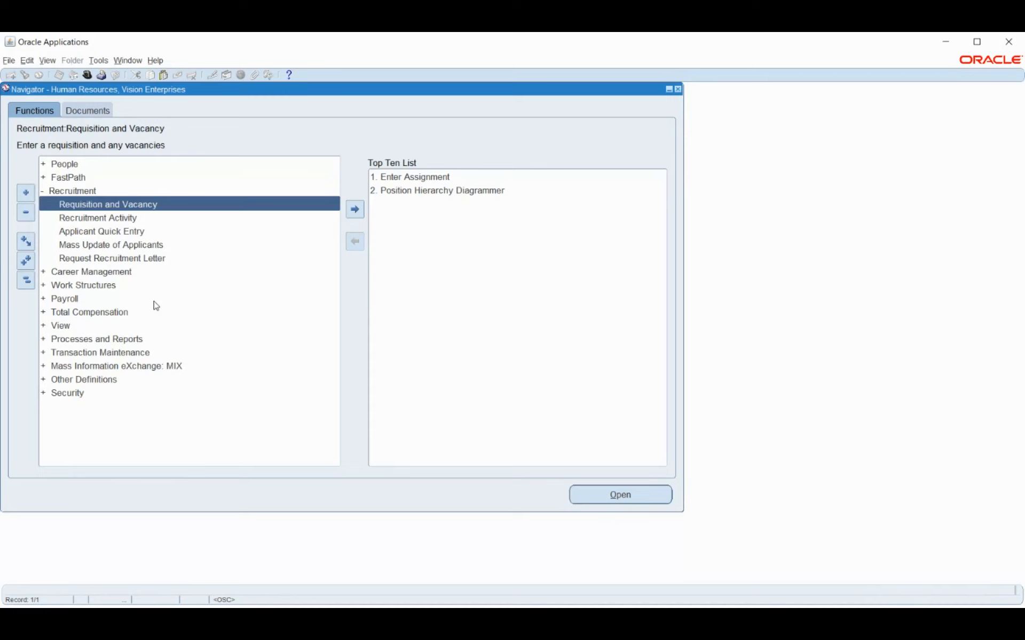
{"action": "double_click", "coordinate": [122, 208]}
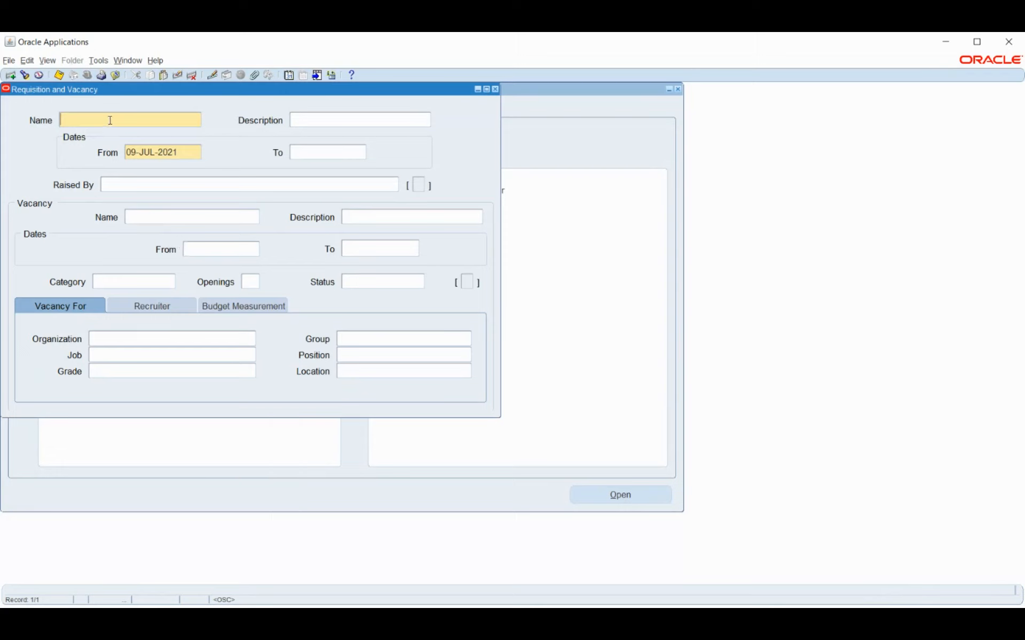
Set the requisition dates from 01-JUL-2021 to 21-JUL-2021.
{"action": "left_click", "coordinate": [191, 152]}
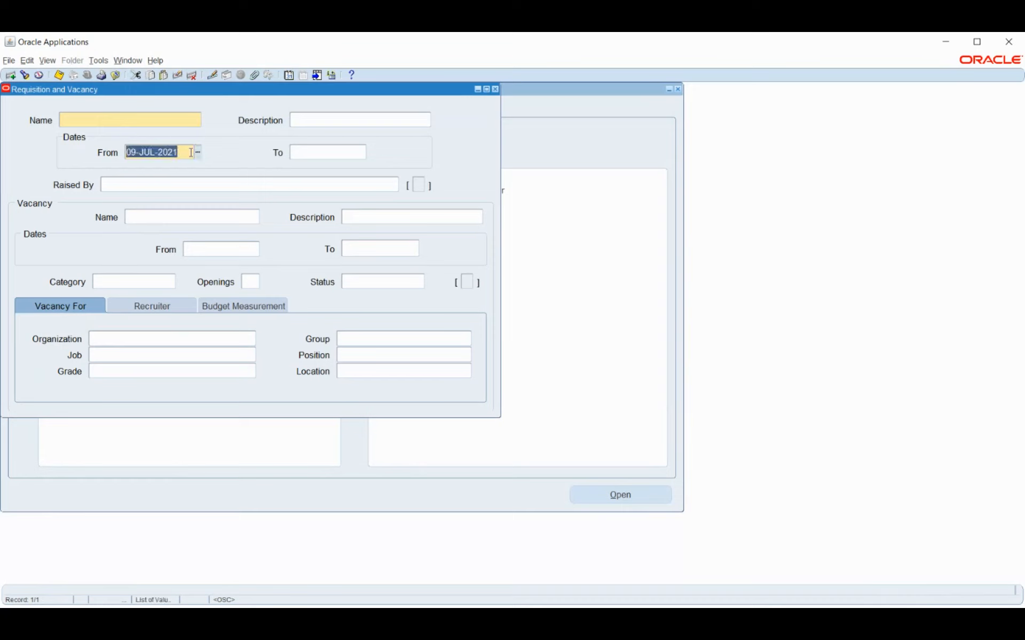
{"action": "type", "text": "1-"}
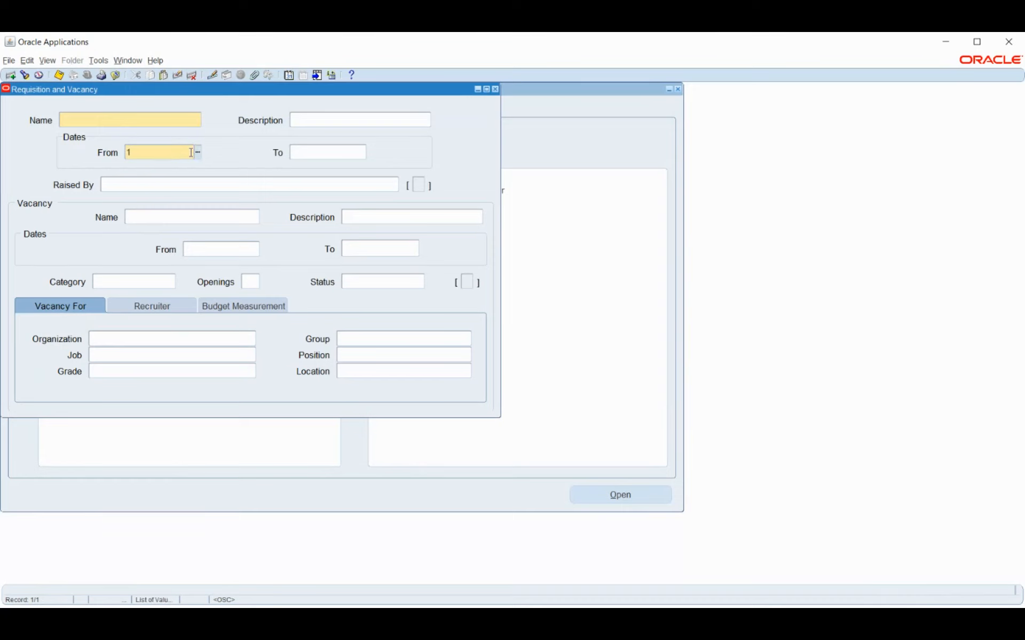
{"action": "type", "text": "JUL-2021"}
{"action": "key", "text": "Tab"}
{"action": "type", "text": "21-JUL-2021"}
{"action": "key", "text": "Tab"}
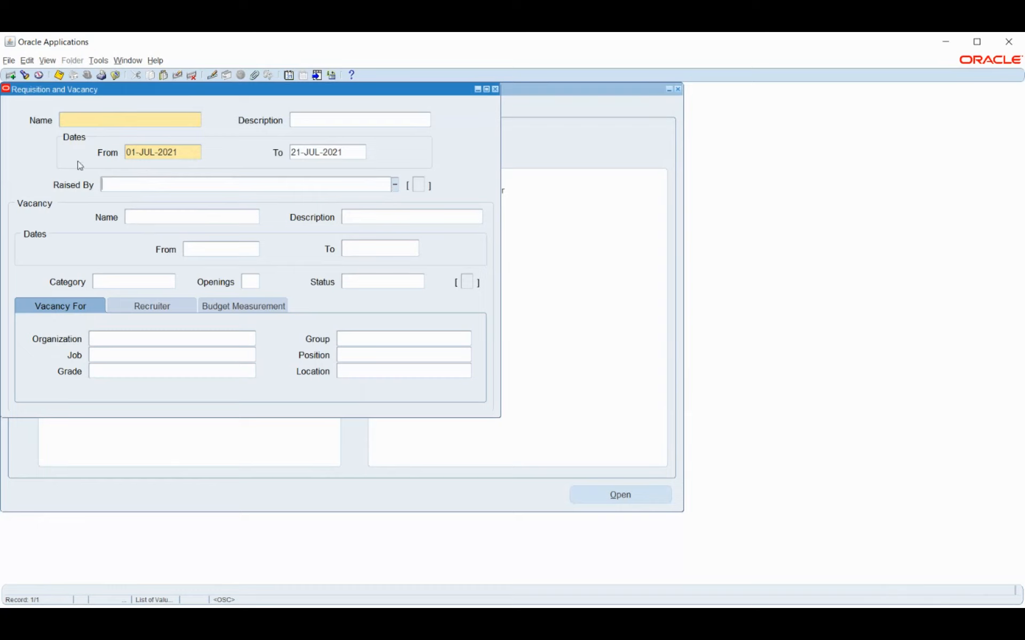
Name the requisition Account Executive and save the record.
{"action": "left_click", "coordinate": [88, 120]}
{"action": "type", "text": "Account Ex"}
{"action": "type", "text": "ec"}
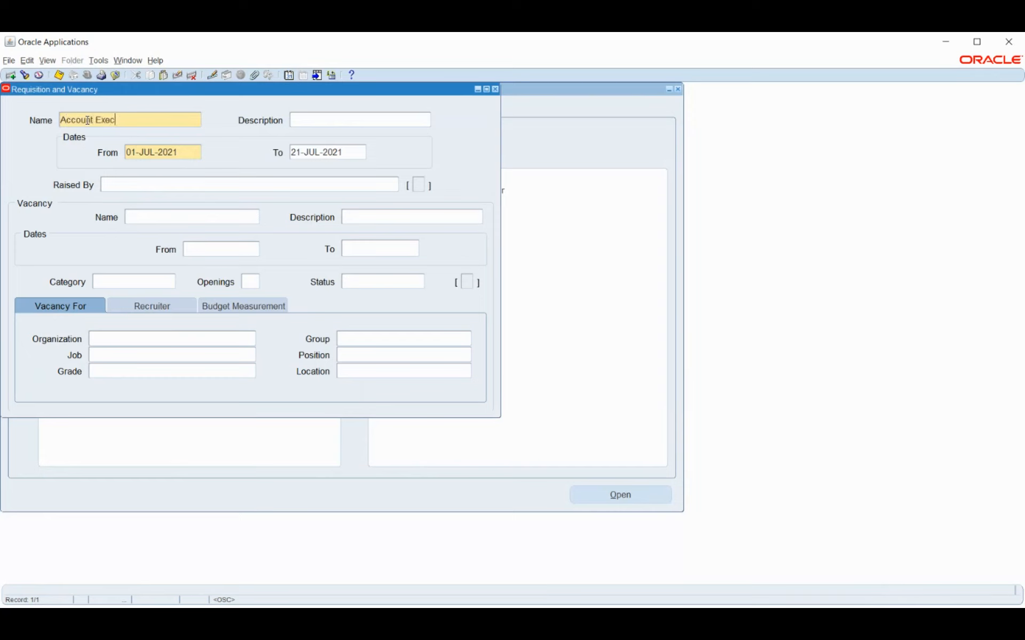
{"action": "type", "text": "utive"}
{"action": "key", "text": "Tab"}
{"action": "left_click", "coordinate": [164, 217]}
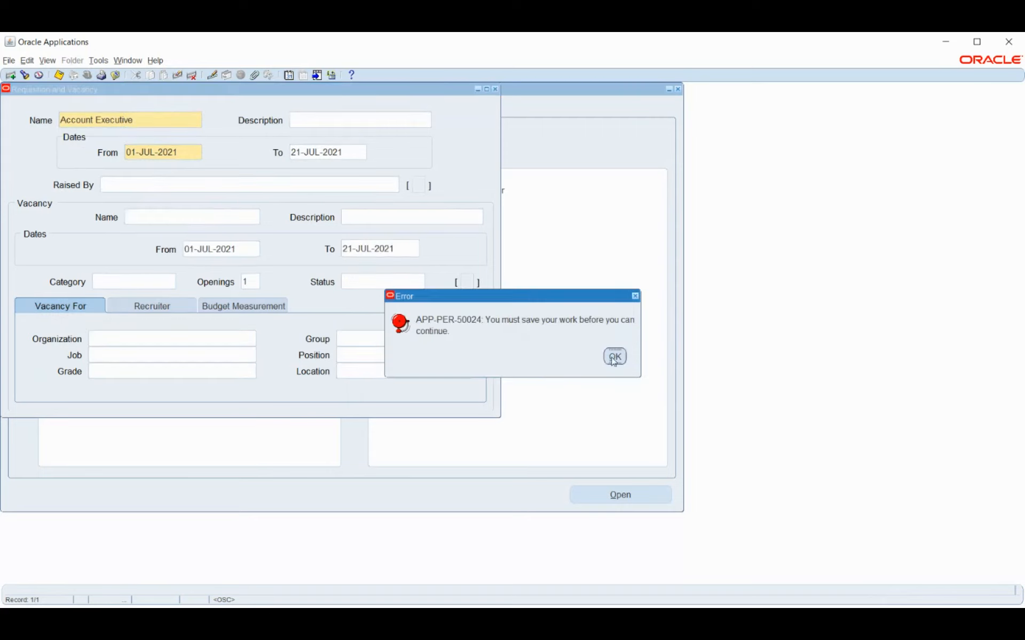
{"action": "left_click", "coordinate": [615, 356]}
{"action": "key", "text": "ctrl+s"}
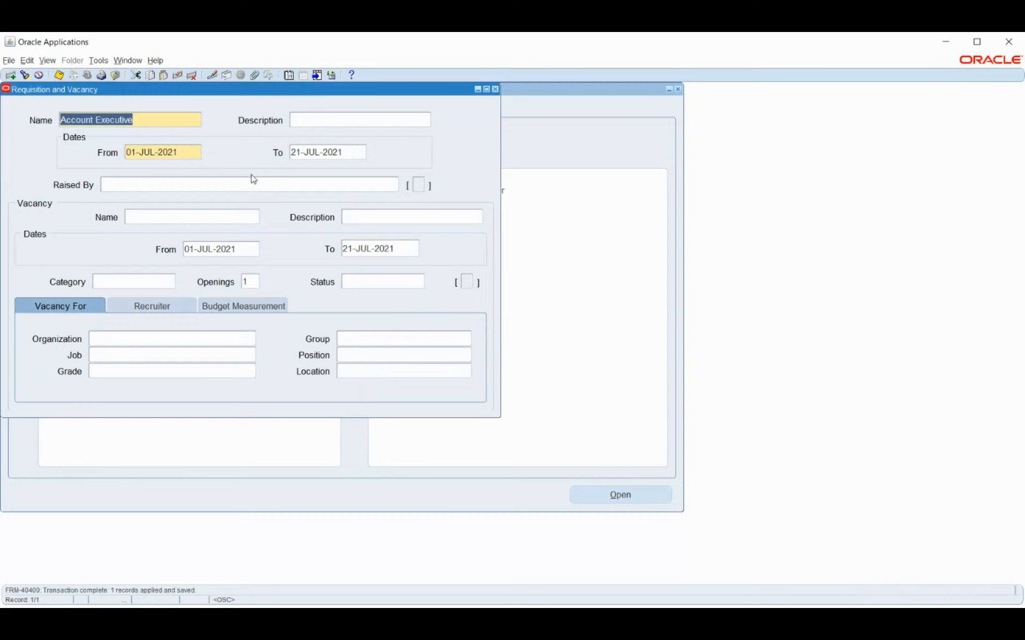
Name the requisition's vacancy Account Executive (3-5 Yrs).
{"action": "left_click", "coordinate": [153, 219]}
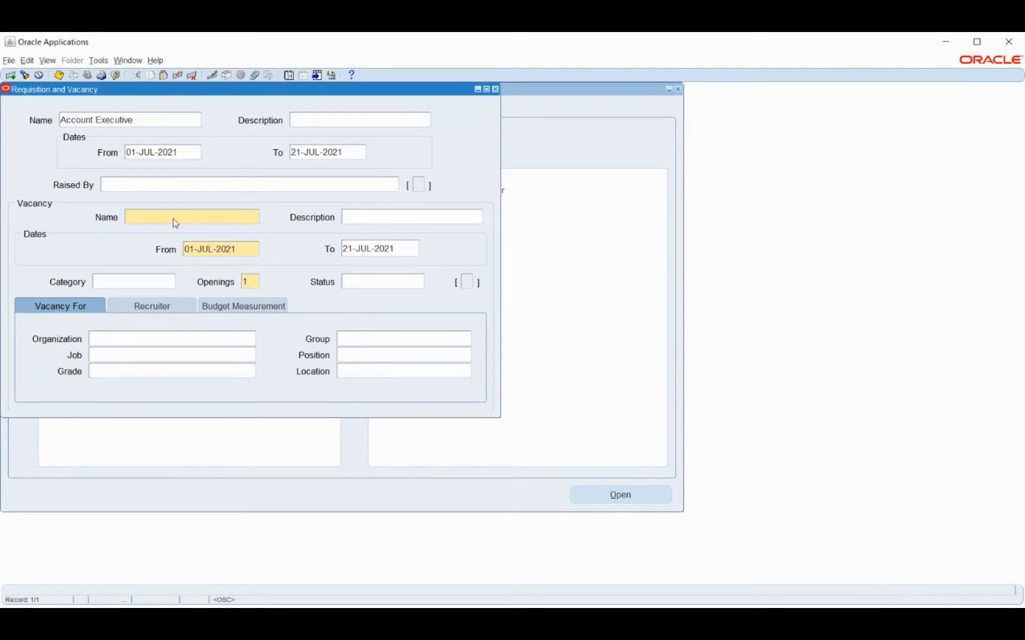
{"action": "type", "text": "Account Executive"}
{"action": "type", "text": "(3-5 Yrs"}
{"action": "key", "text": "Tab"}
Set the vacancy's category to Finance.
{"action": "left_click", "coordinate": [254, 281]}
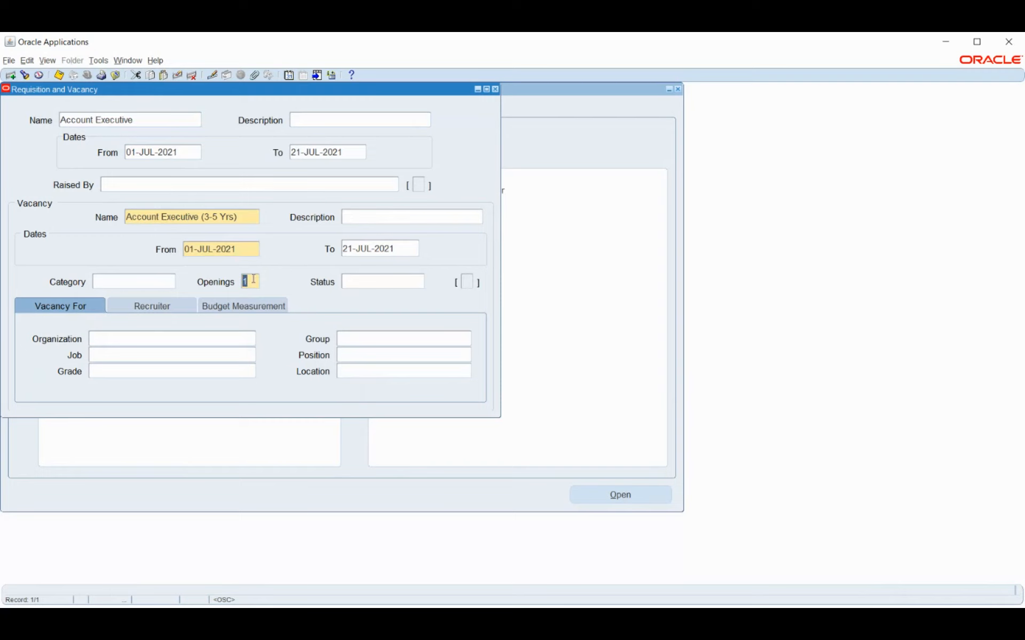
{"action": "left_click", "coordinate": [146, 282]}
{"action": "left_click", "coordinate": [171, 282]}
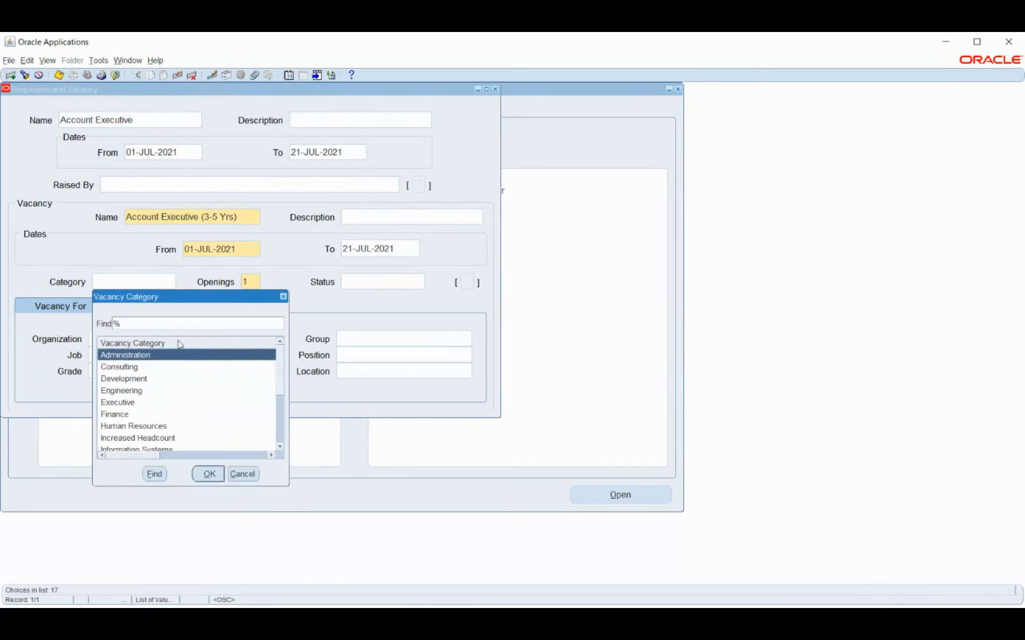
{"action": "left_click_drag", "start_coordinate": [176, 298], "coordinate": [343, 138]}
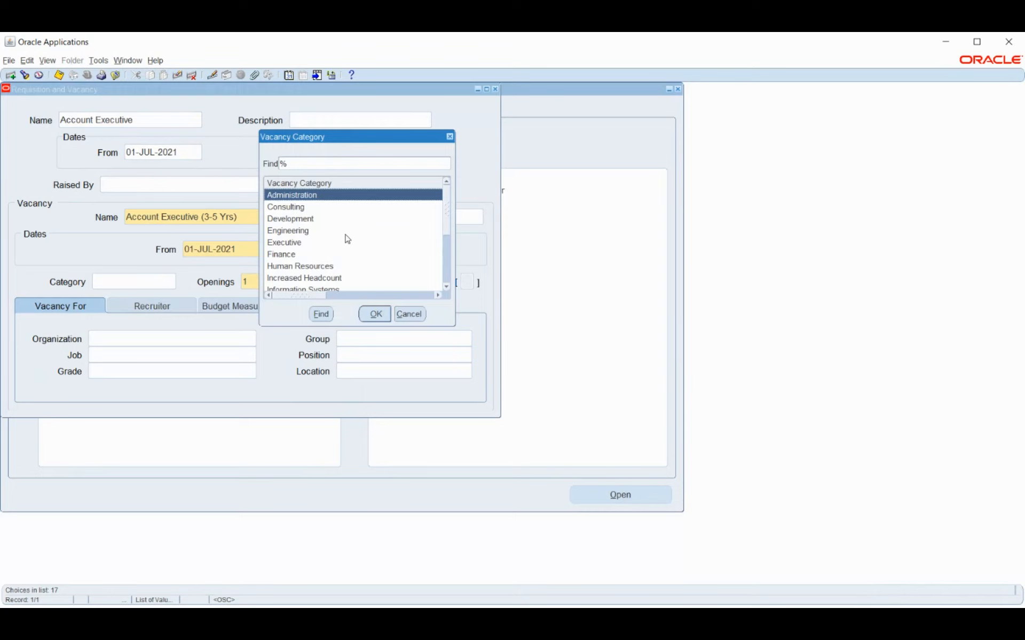
{"action": "left_click", "coordinate": [302, 259]}
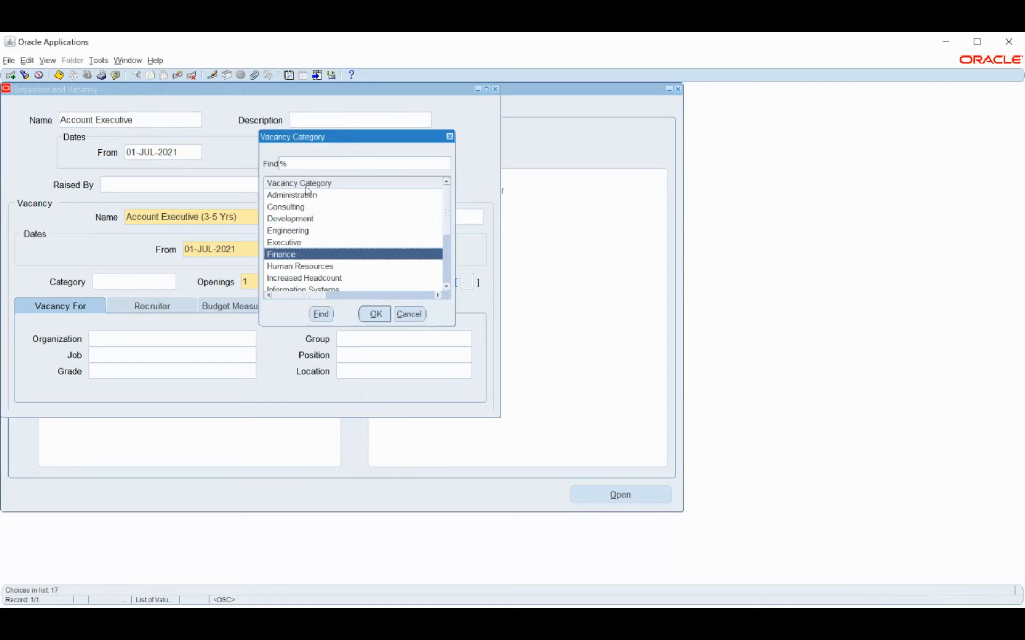
{"action": "left_click", "coordinate": [376, 315]}
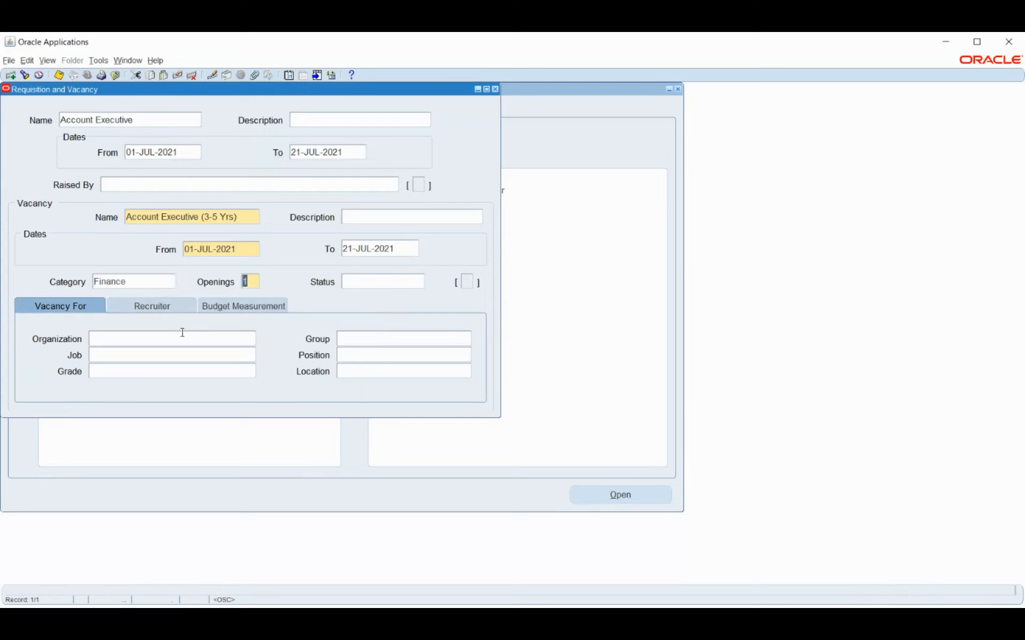
Review the available vacancy statuses and leave the list without choosing one.
{"action": "left_click", "coordinate": [400, 281]}
{"action": "left_click", "coordinate": [421, 282]}
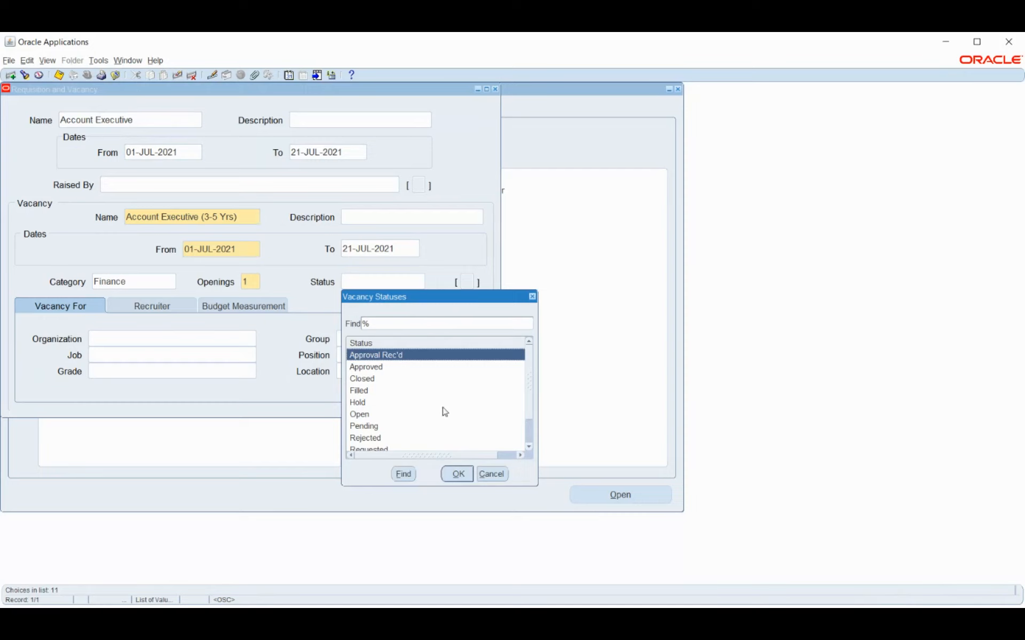
{"action": "scroll", "coordinate": [418, 381], "scroll_direction": "down", "scroll_amount": 1}
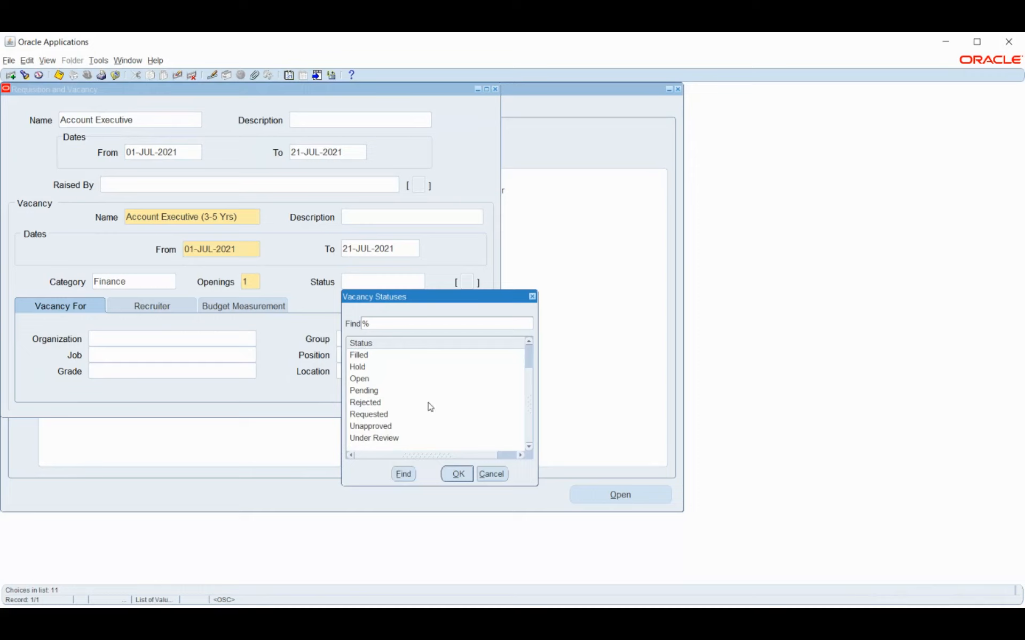
{"action": "scroll", "coordinate": [430, 407], "scroll_direction": "up", "scroll_amount": 1}
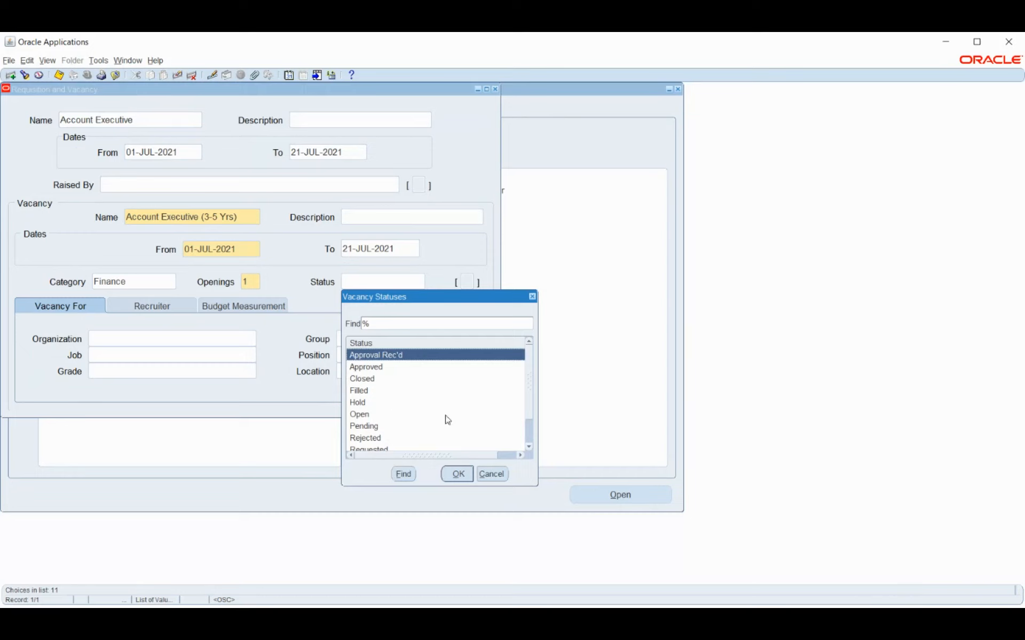
{"action": "left_click", "coordinate": [491, 474]}
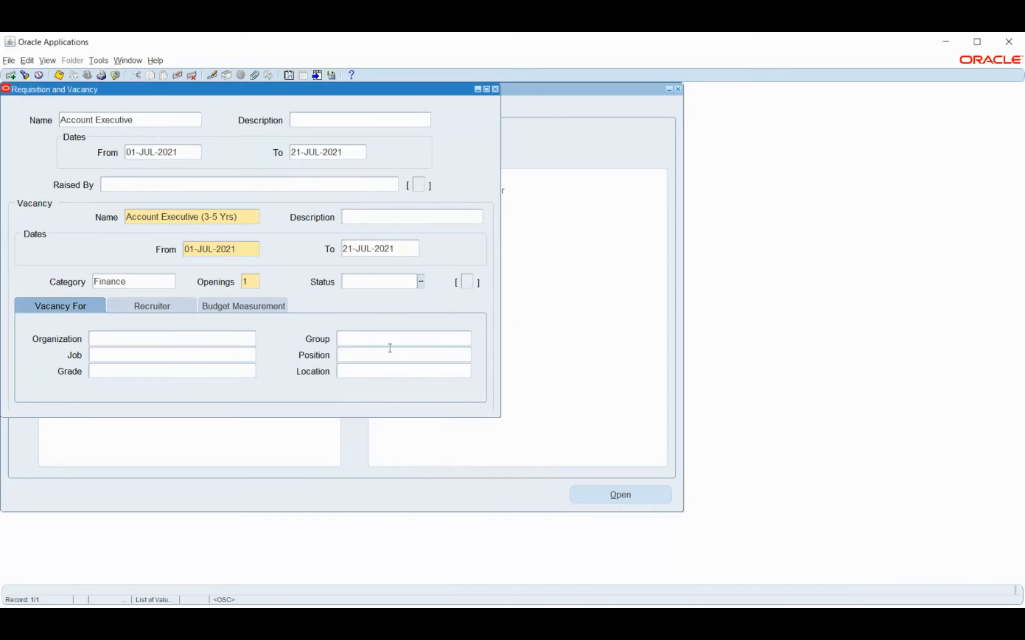
Search the organizations for %vision% and set the vacancy's organization to Vision Corporation.
{"action": "left_click", "coordinate": [126, 340]}
{"action": "left_click", "coordinate": [252, 341]}
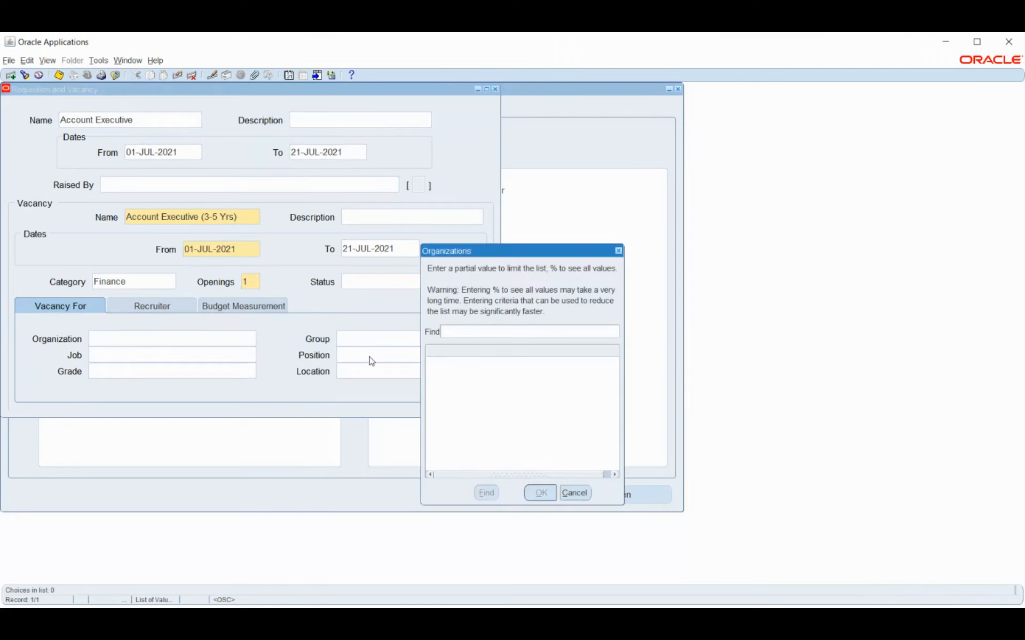
{"action": "type", "text": "%vision%"}
{"action": "key", "text": "Return"}
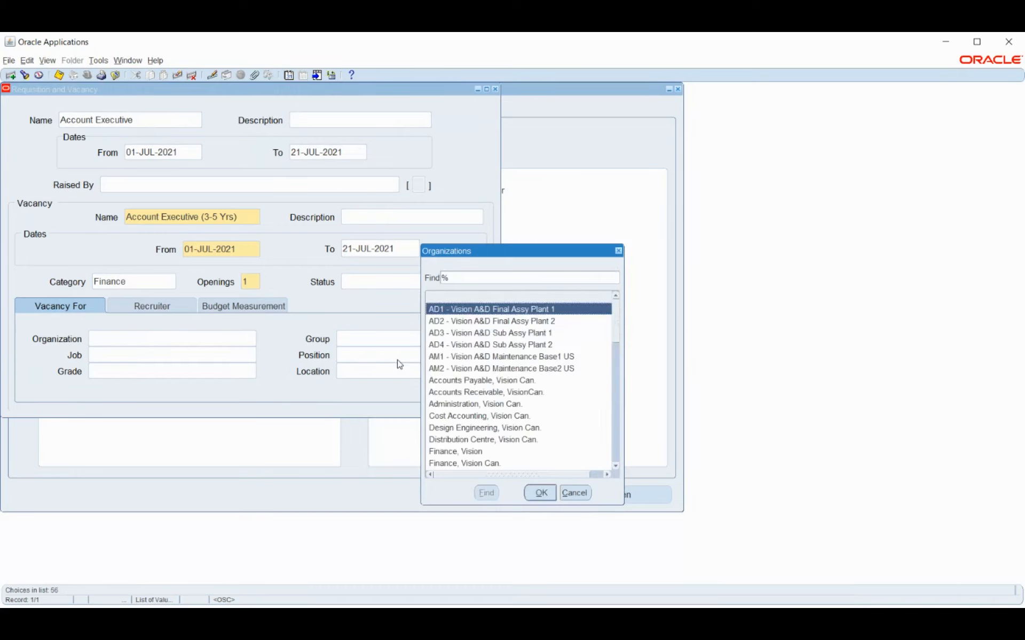
{"action": "scroll", "coordinate": [475, 378], "scroll_direction": "down", "scroll_amount": 3}
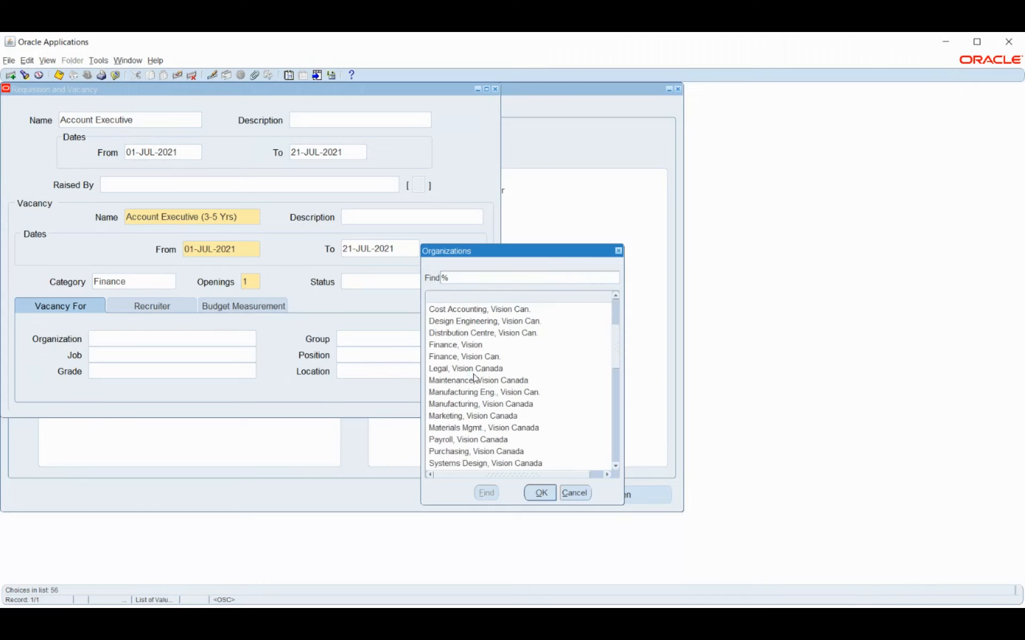
{"action": "scroll", "coordinate": [475, 378], "scroll_direction": "down", "scroll_amount": 4}
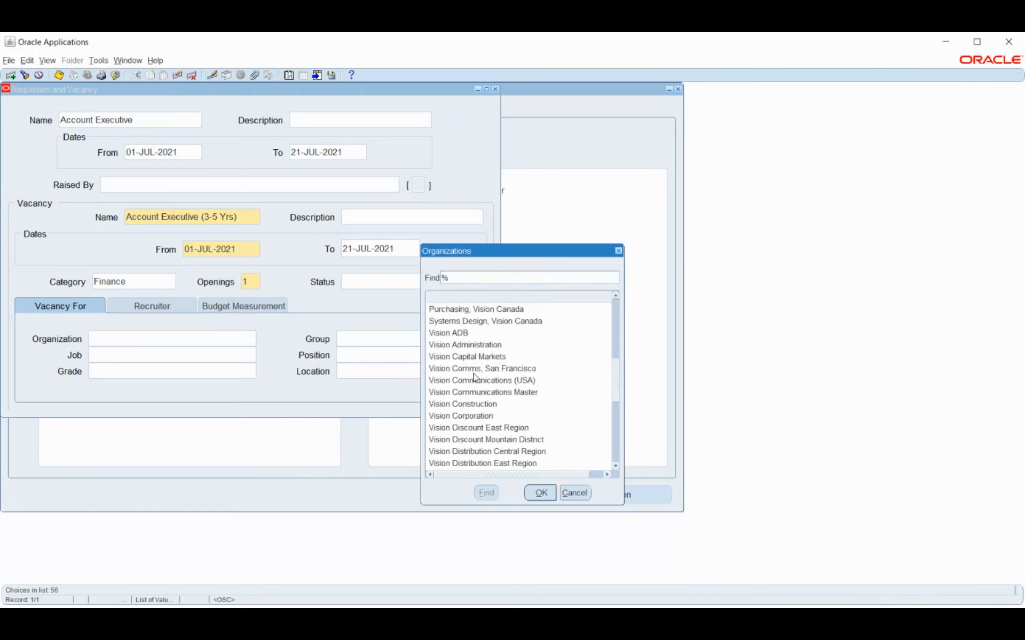
{"action": "left_click", "coordinate": [465, 416]}
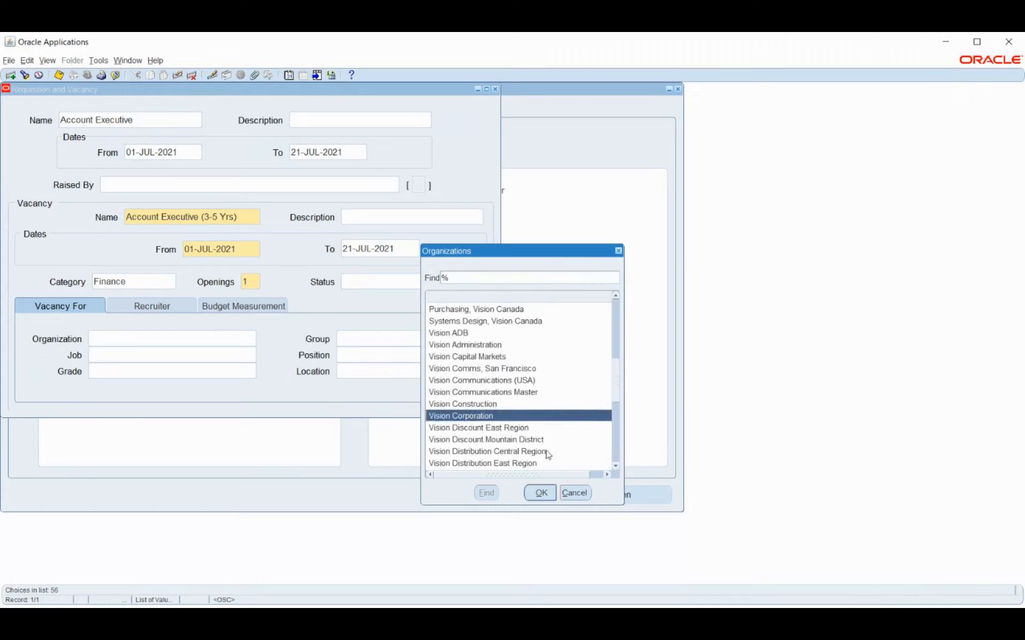
{"action": "left_click", "coordinate": [540, 493]}
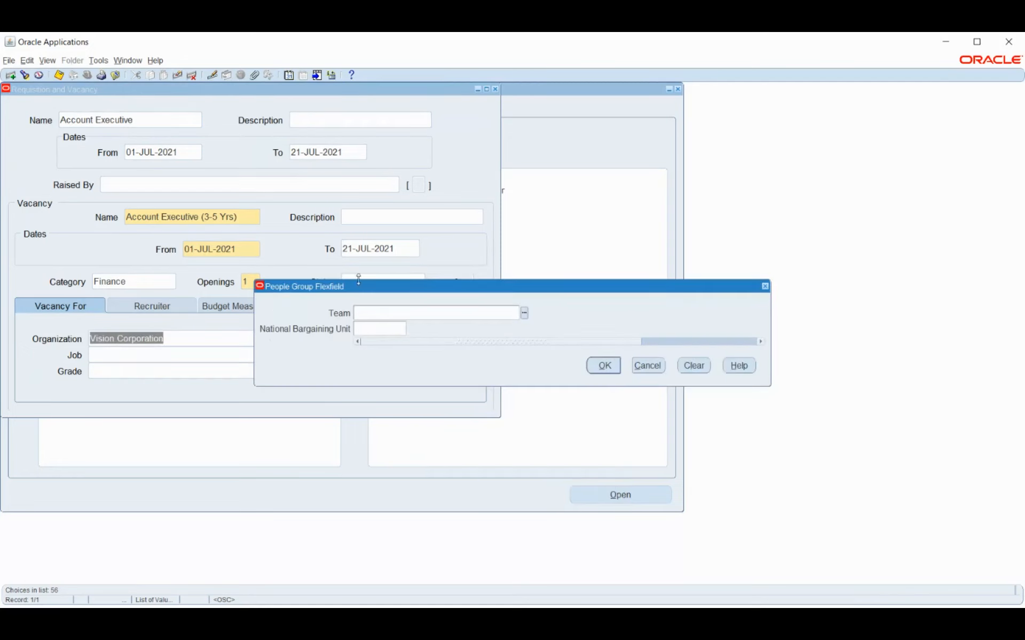
Set the people group's team to NA (Not Applicable) and accept the group for the vacancy.
{"action": "left_click_drag", "start_coordinate": [357, 293], "coordinate": [436, 180]}
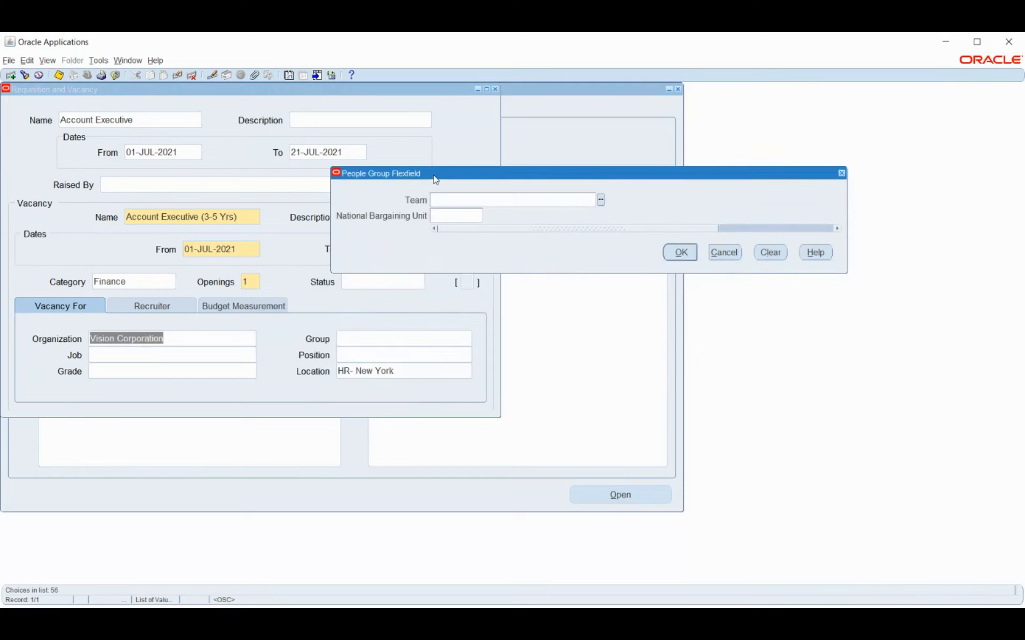
{"action": "left_click", "coordinate": [601, 200]}
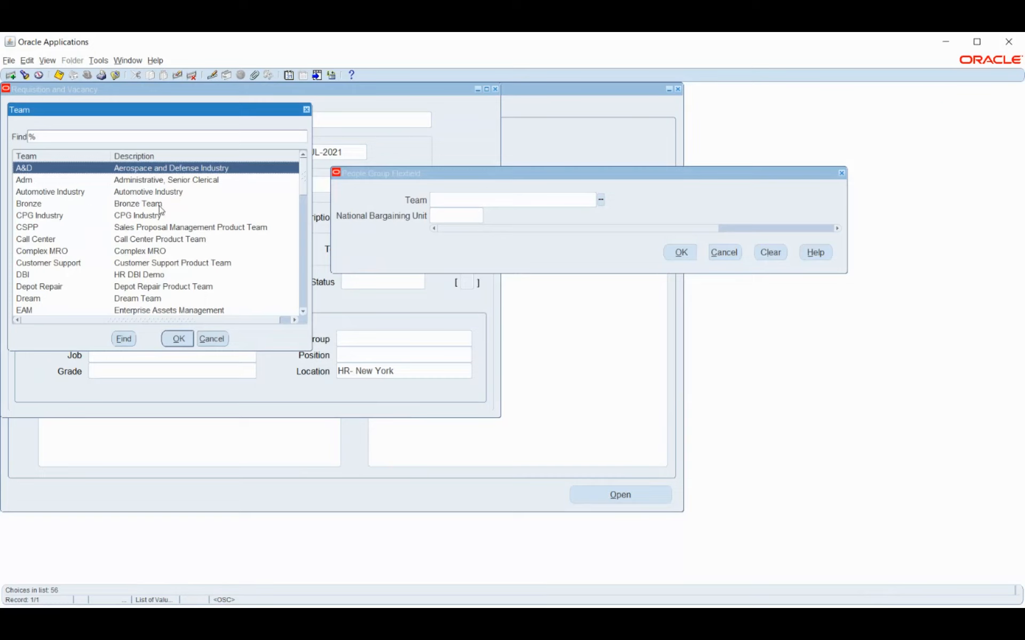
{"action": "scroll", "coordinate": [164, 220], "scroll_direction": "down", "scroll_amount": 2}
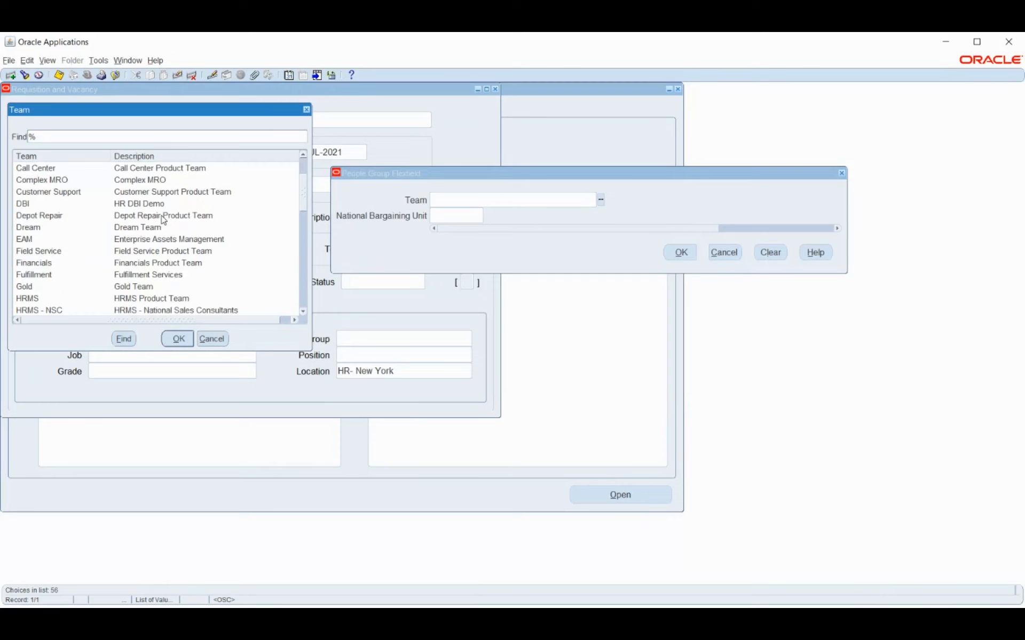
{"action": "scroll", "coordinate": [163, 221], "scroll_direction": "down", "scroll_amount": 3}
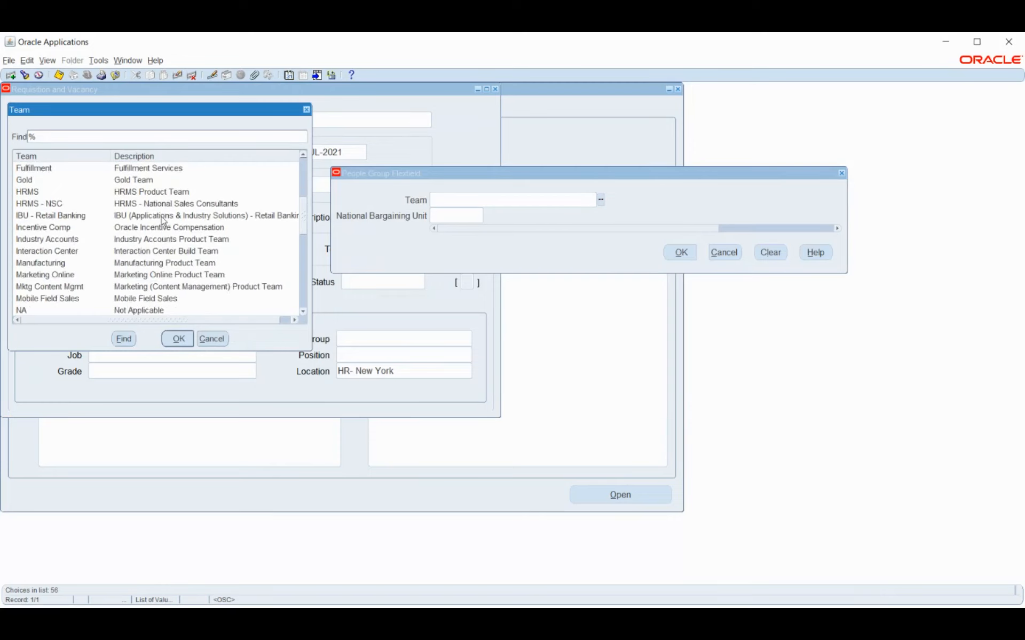
{"action": "scroll", "coordinate": [163, 221], "scroll_direction": "down", "scroll_amount": 1}
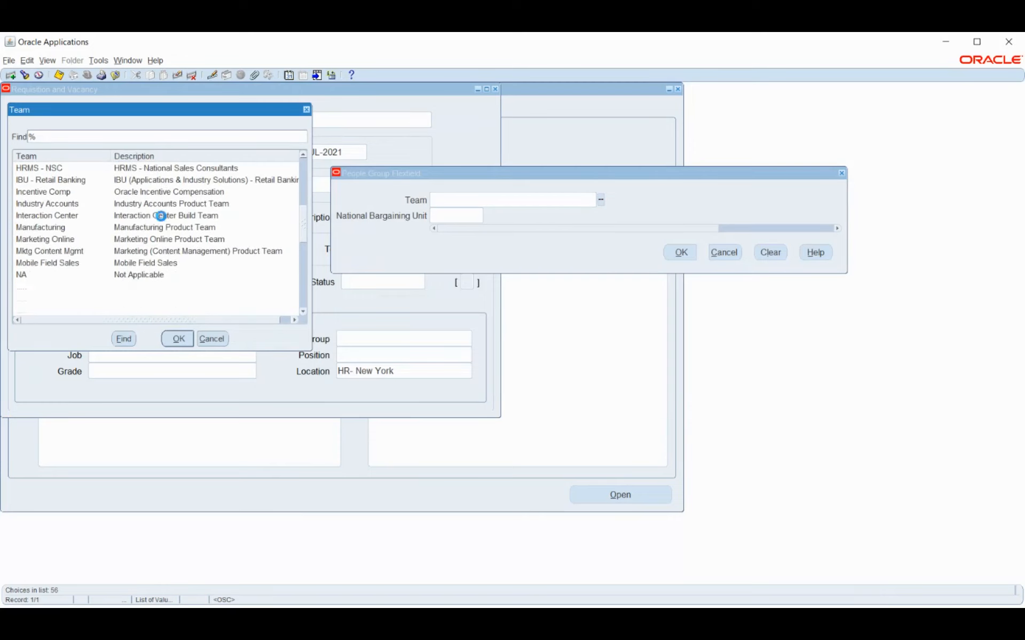
{"action": "scroll", "coordinate": [164, 229], "scroll_direction": "down", "scroll_amount": 1}
{"action": "left_click", "coordinate": [164, 240]}
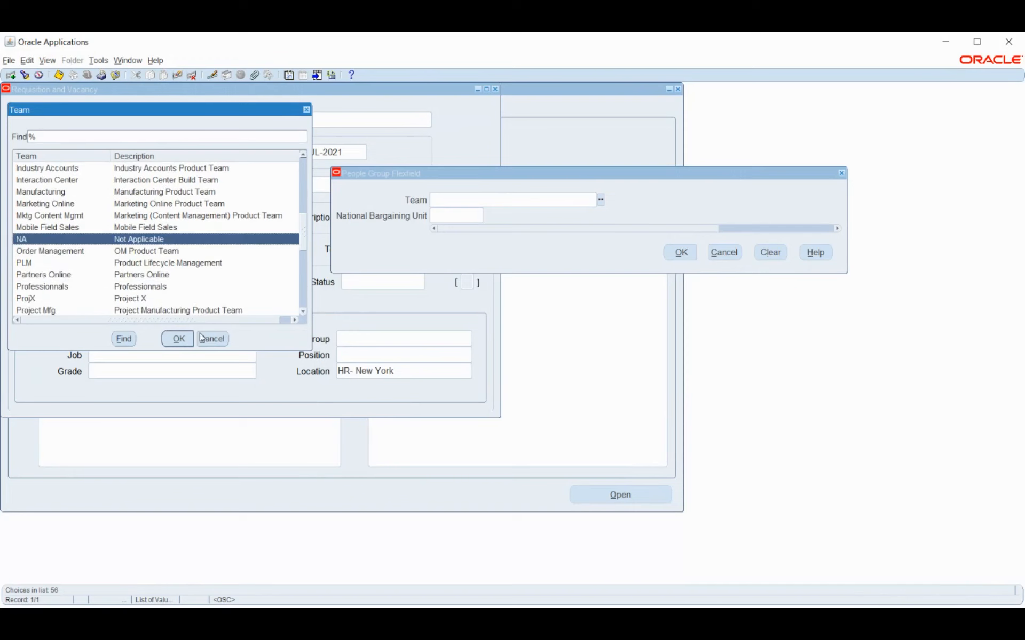
{"action": "left_click", "coordinate": [178, 338]}
{"action": "left_click", "coordinate": [679, 252]}
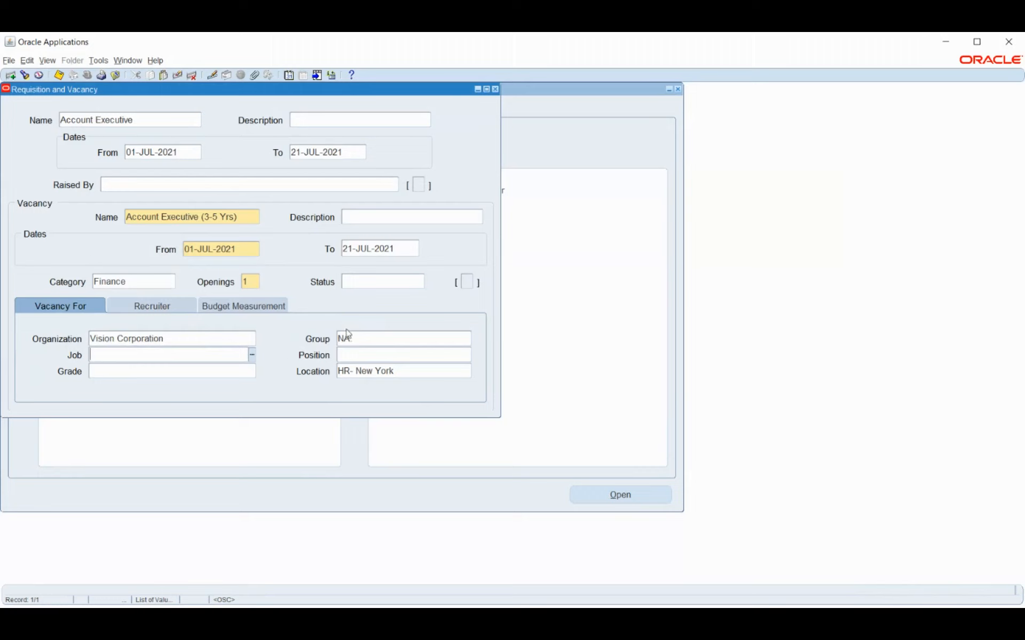
List all jobs and set the vacancy's job to ACC400.Accountant.
{"action": "left_click", "coordinate": [253, 356]}
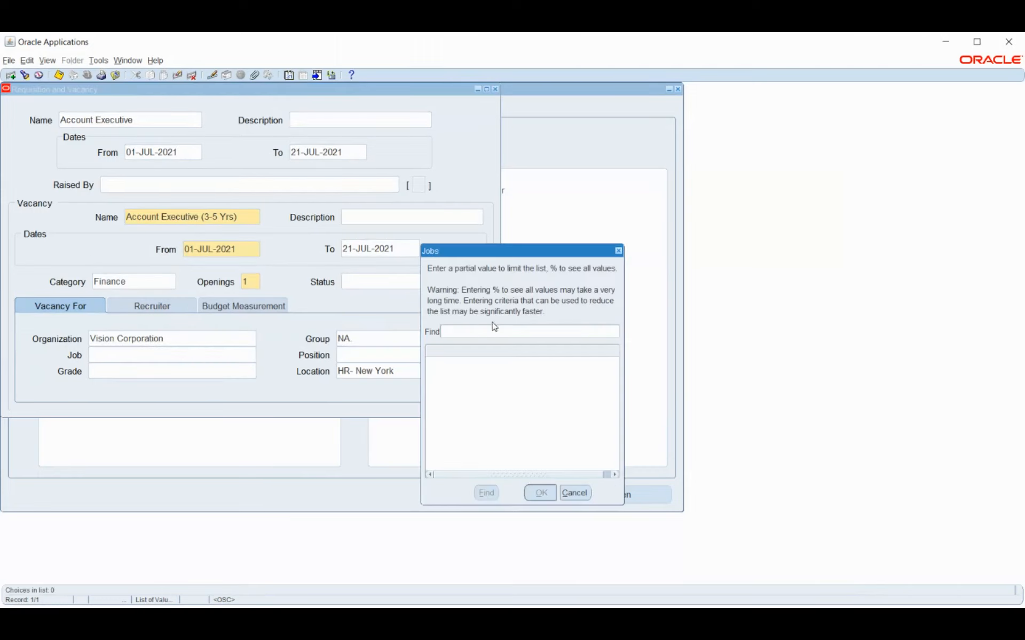
{"action": "type", "text": "%"}
{"action": "key", "text": "Return"}
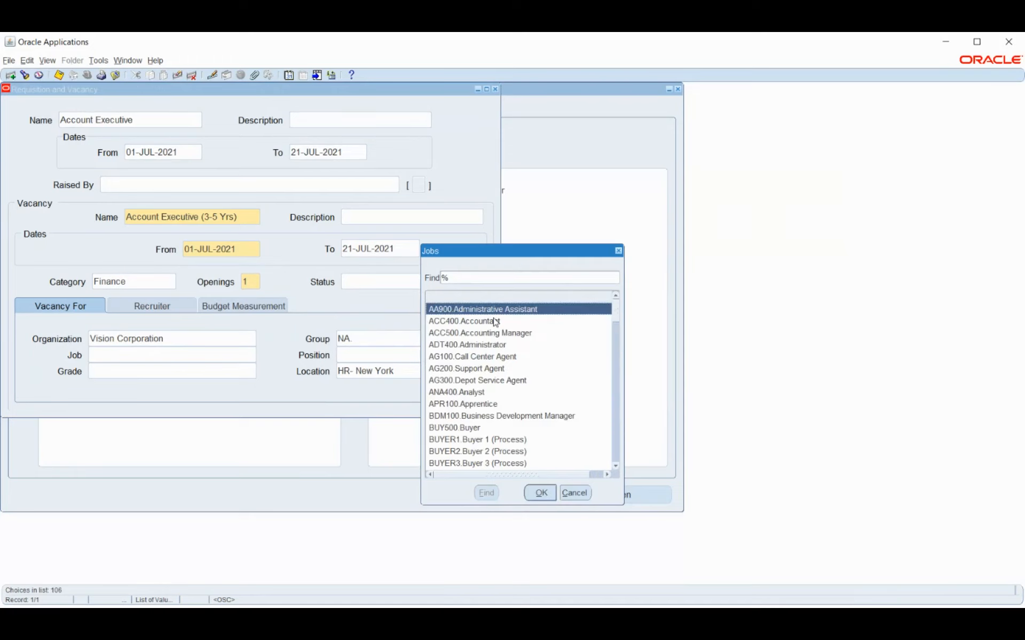
{"action": "left_click", "coordinate": [485, 322]}
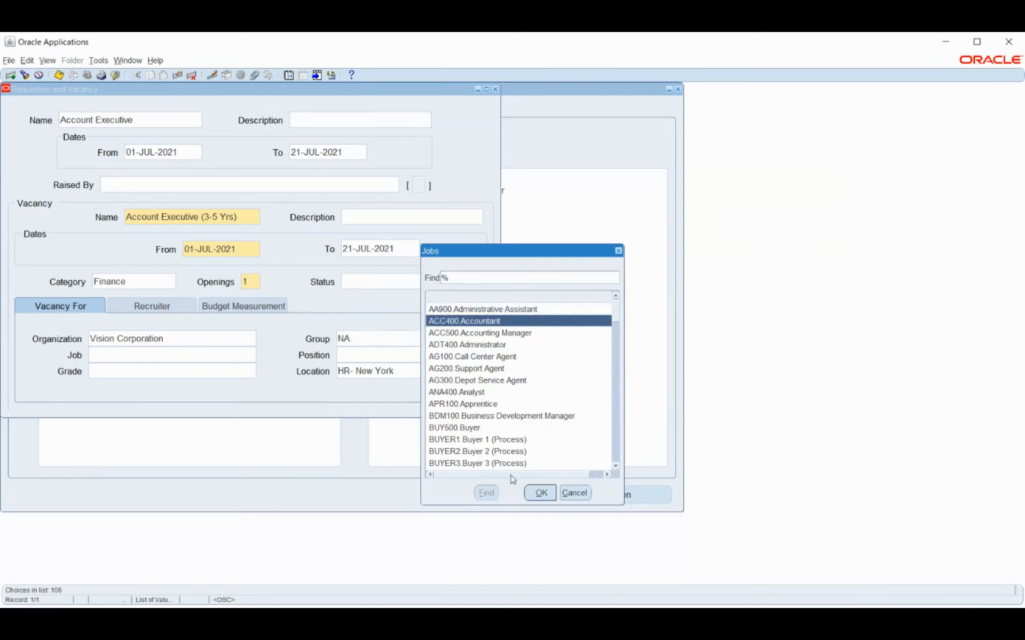
{"action": "left_click", "coordinate": [540, 492]}
Search for all positions available to the vacancy and leave the list without selecting one.
{"action": "left_click", "coordinate": [469, 359]}
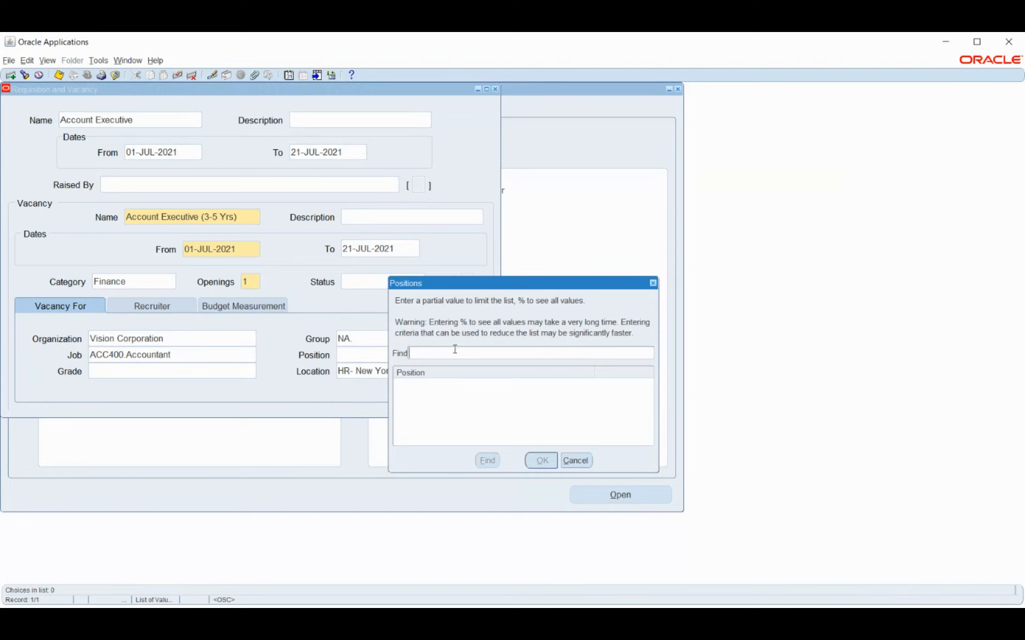
{"action": "type", "text": "%"}
{"action": "key", "text": "Return"}
{"action": "left_click", "coordinate": [584, 462]}
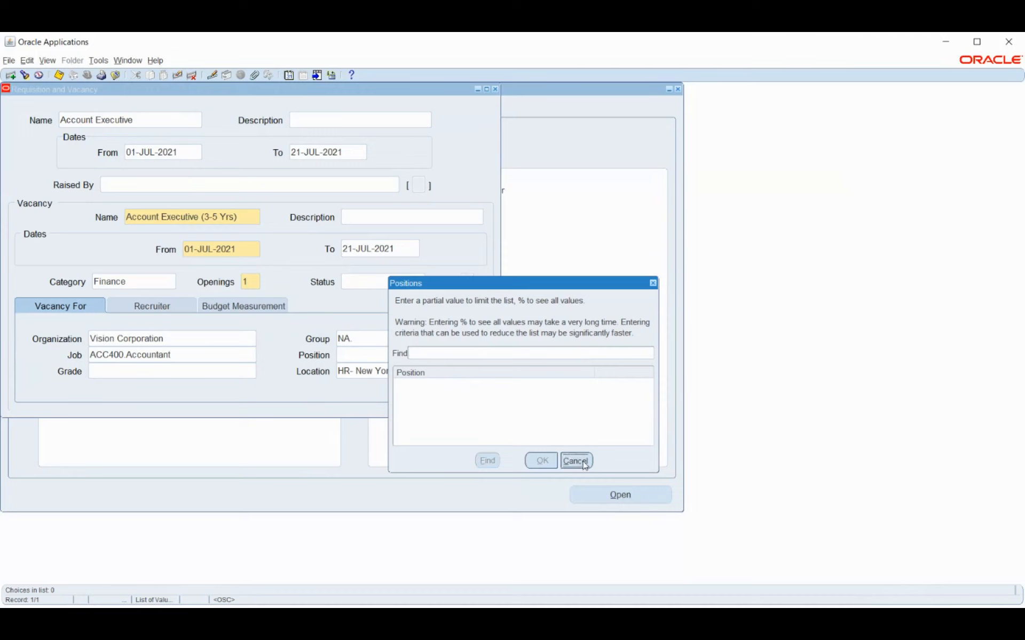
Search the Vision organizations again and change the vacancy's organization to Vision Operations.
{"action": "left_click", "coordinate": [171, 340]}
{"action": "left_click", "coordinate": [251, 339]}
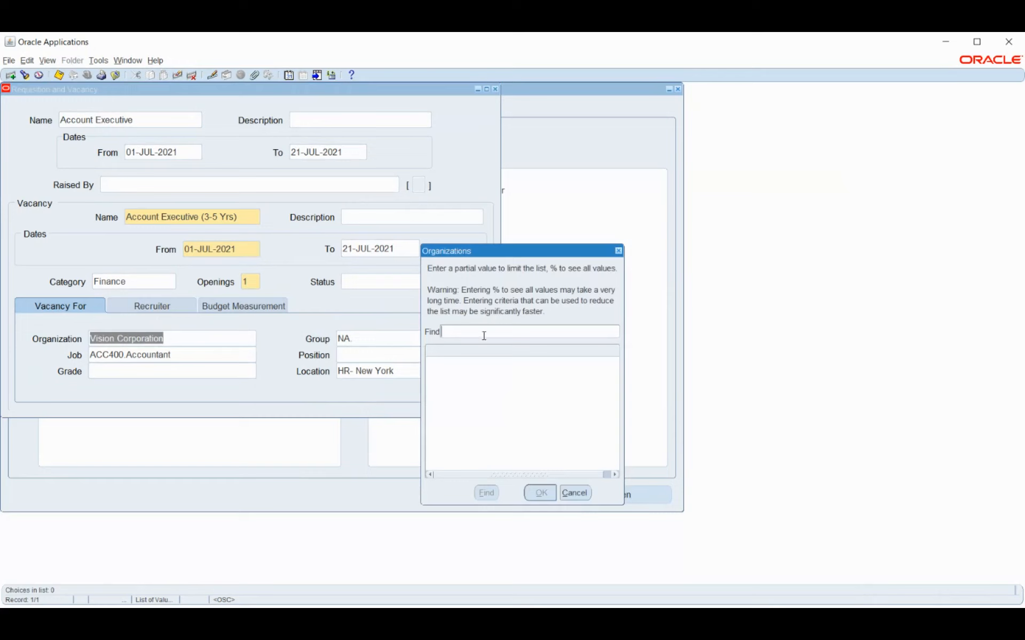
{"action": "type", "text": "%visio%"}
{"action": "key", "text": "Return"}
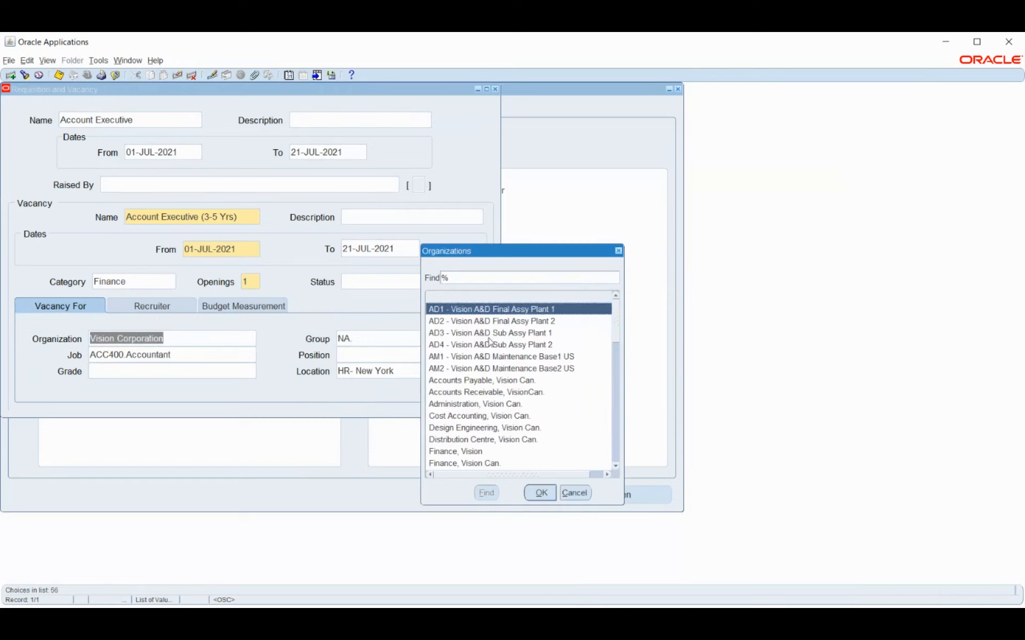
{"action": "scroll", "coordinate": [523, 355], "scroll_direction": "down", "scroll_amount": 1}
{"action": "scroll", "coordinate": [523, 355], "scroll_direction": "down", "scroll_amount": 1}
{"action": "scroll", "coordinate": [526, 359], "scroll_direction": "down", "scroll_amount": 3}
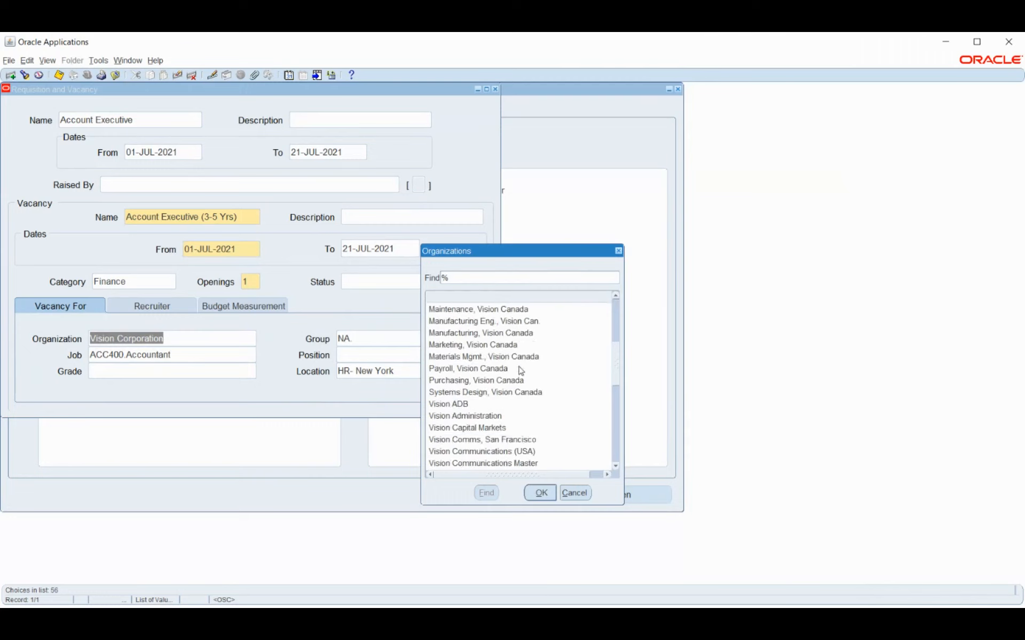
{"action": "scroll", "coordinate": [521, 370], "scroll_direction": "down", "scroll_amount": 4}
{"action": "scroll", "coordinate": [521, 371], "scroll_direction": "down", "scroll_amount": 1}
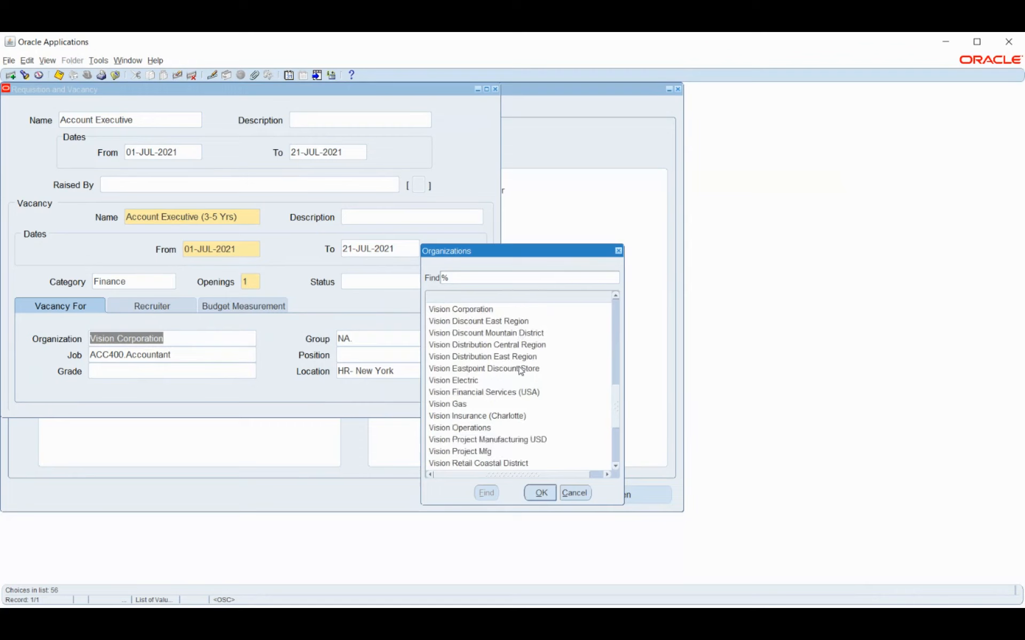
{"action": "scroll", "coordinate": [521, 371], "scroll_direction": "down", "scroll_amount": 4}
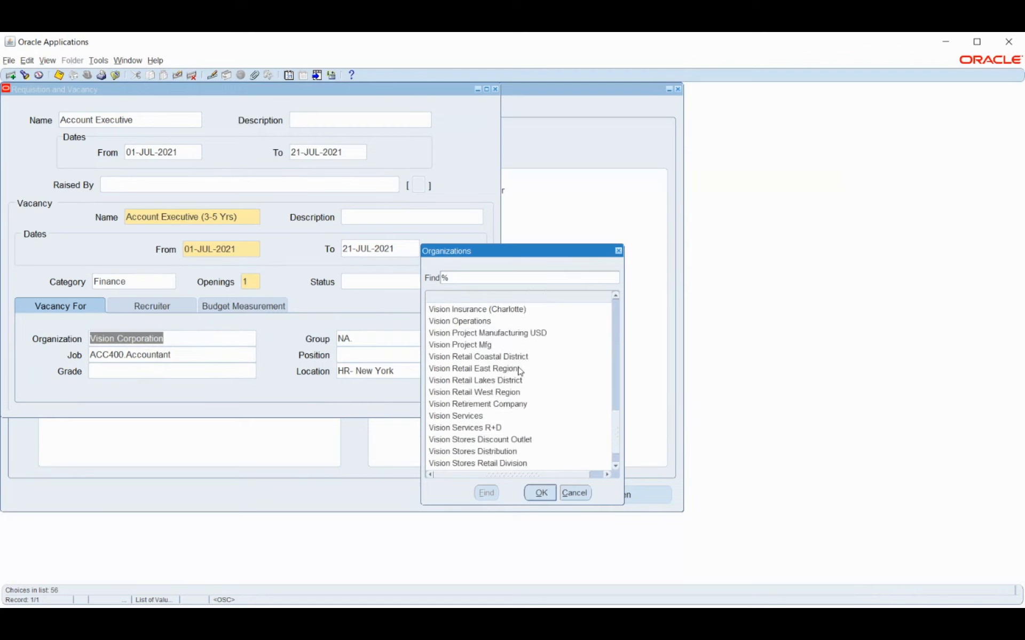
{"action": "scroll", "coordinate": [521, 371], "scroll_direction": "up", "scroll_amount": 4}
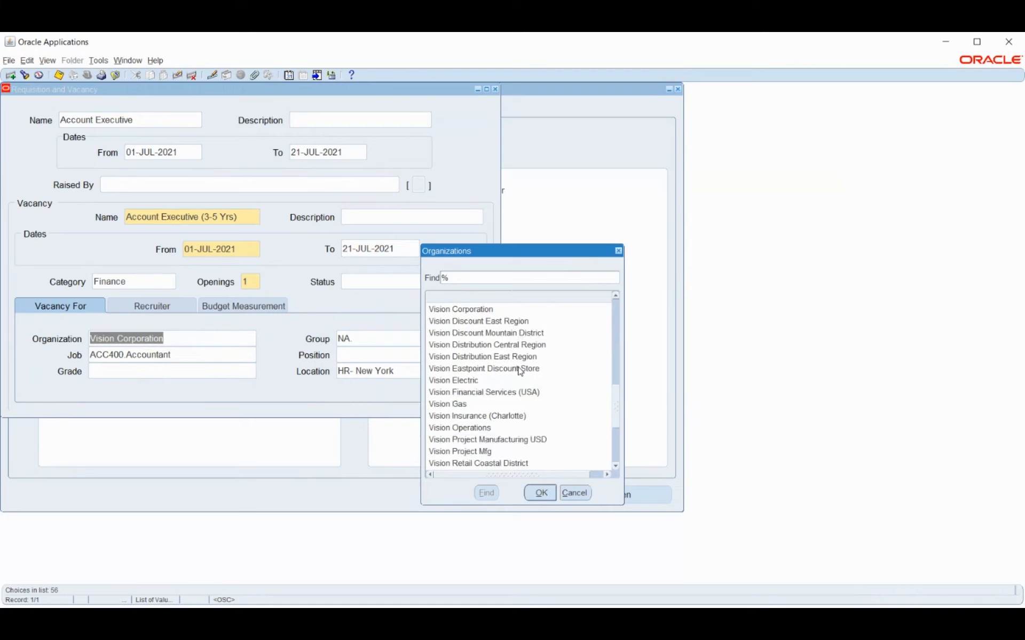
{"action": "left_click", "coordinate": [491, 428]}
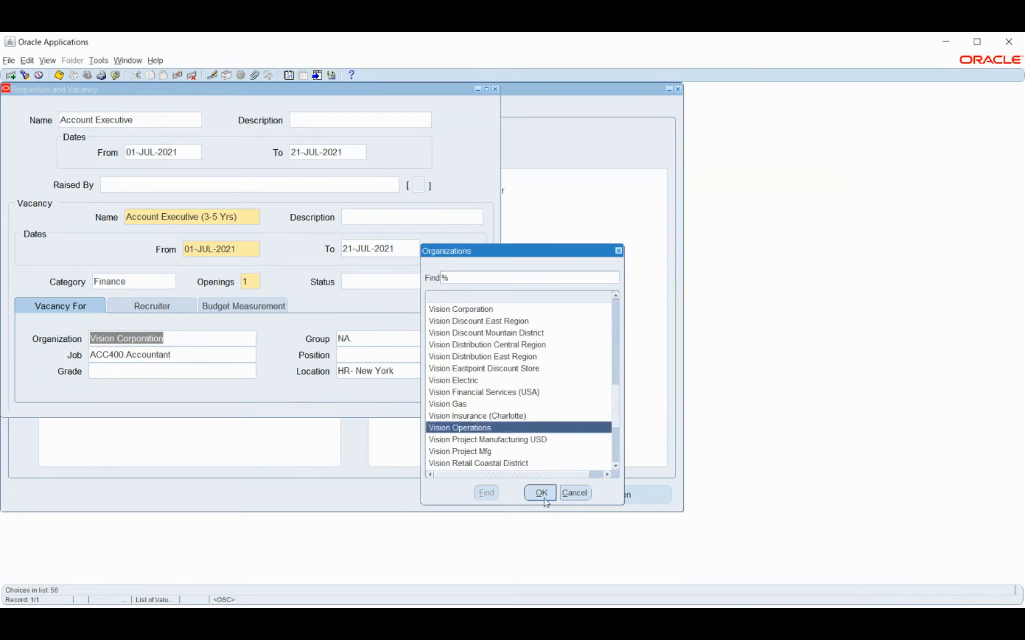
{"action": "left_click", "coordinate": [541, 492]}
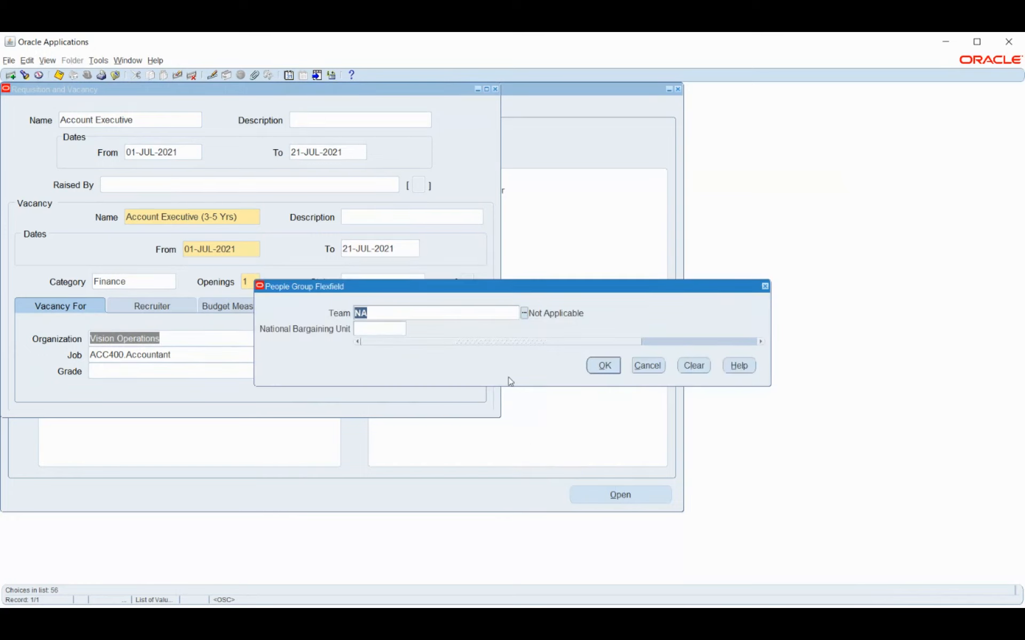
Accept the people group with team NA, list all jobs and set the vacancy's job again to ACC400.Accountant.
{"action": "left_click", "coordinate": [598, 374]}
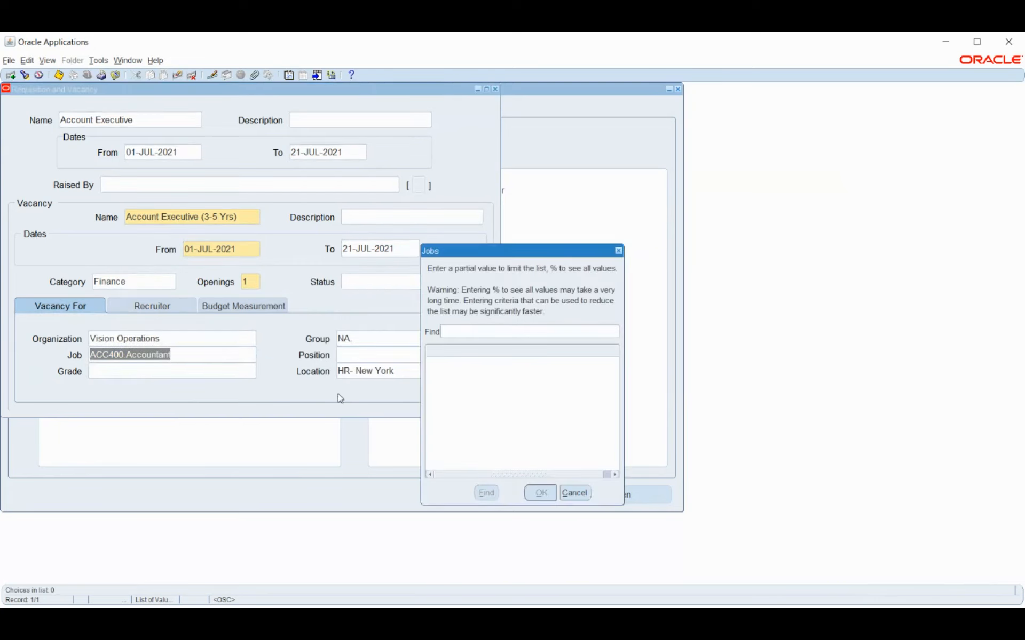
{"action": "type", "text": "%"}
{"action": "key", "text": "Return"}
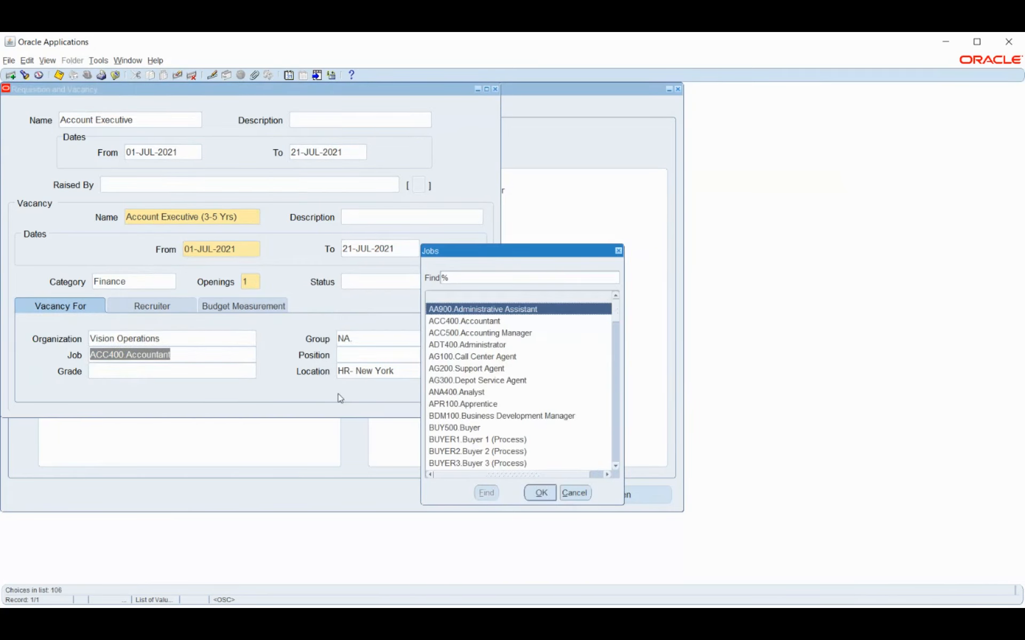
{"action": "left_click", "coordinate": [498, 322]}
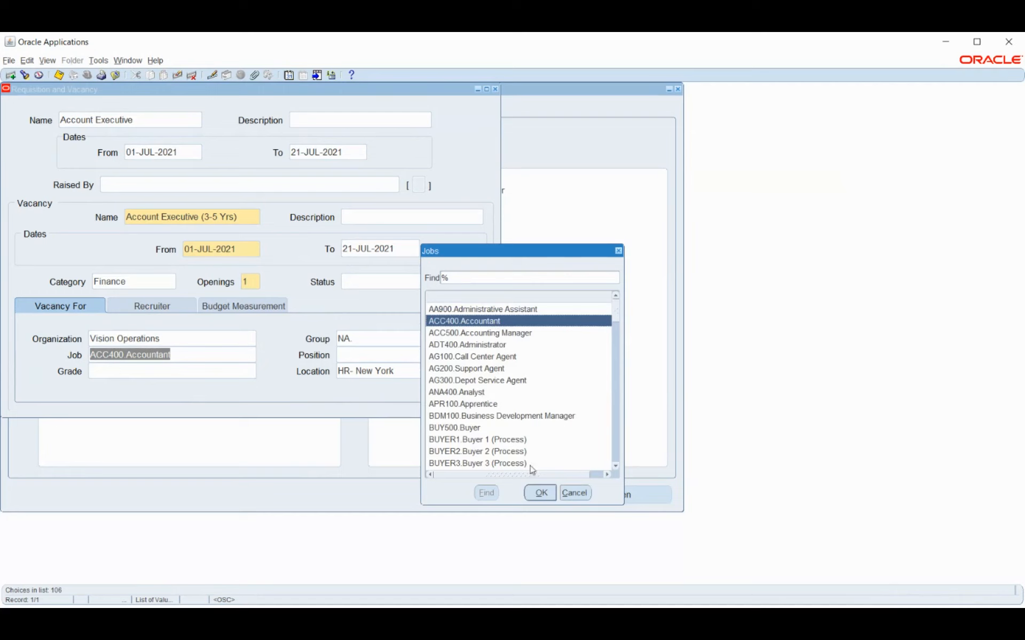
{"action": "left_click", "coordinate": [536, 493]}
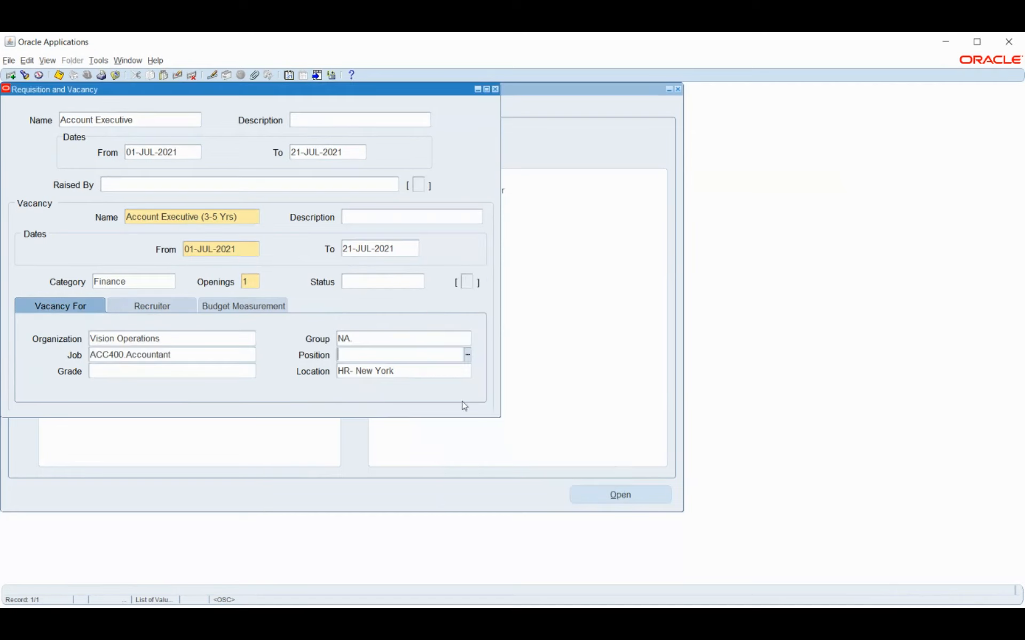
Search the positions for ACC4% and set the vacancy's position to ACC410.Controller.
{"action": "left_click", "coordinate": [469, 355]}
{"action": "type", "text": "ACC4%"}
{"action": "key", "text": "Return"}
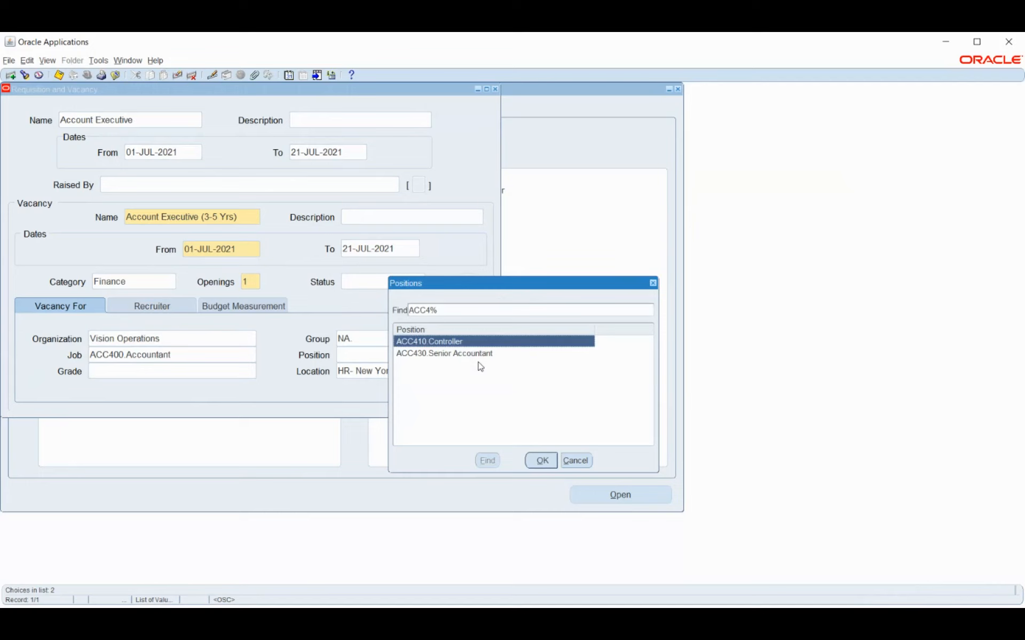
{"action": "left_click", "coordinate": [542, 461]}
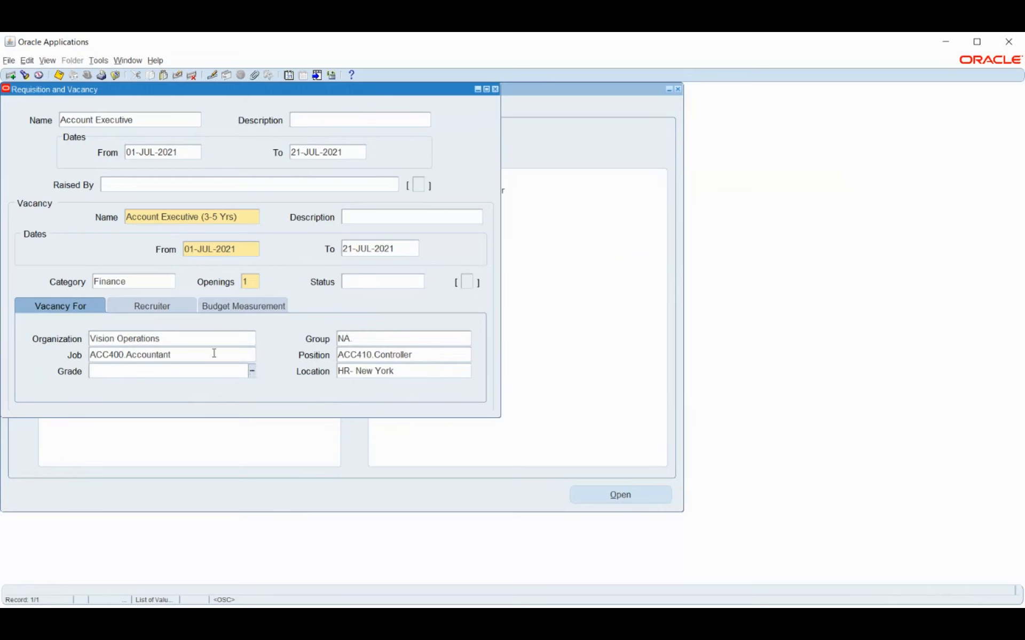
List all recruiters and assign an employee as the recruiter for the vacancy.
{"action": "left_click", "coordinate": [143, 308]}
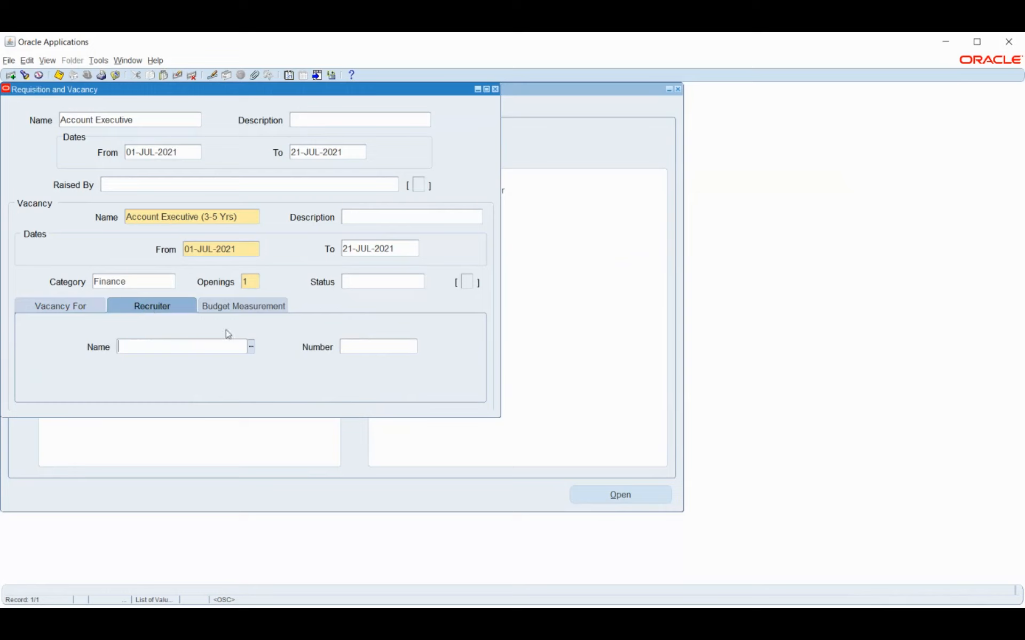
{"action": "left_click", "coordinate": [251, 346]}
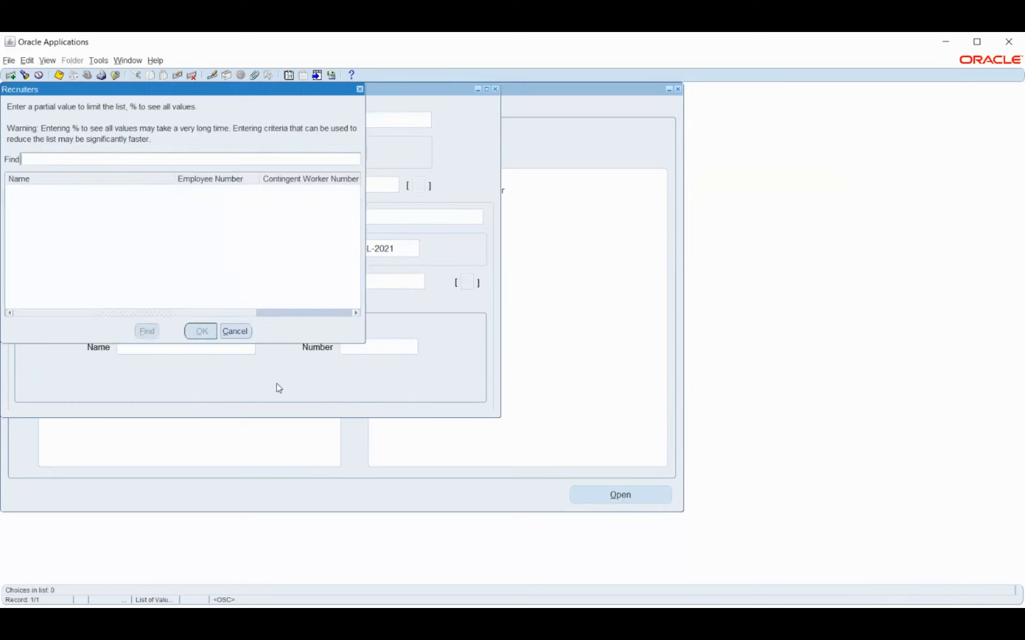
{"action": "type", "text": "%"}
{"action": "key", "text": "Return"}
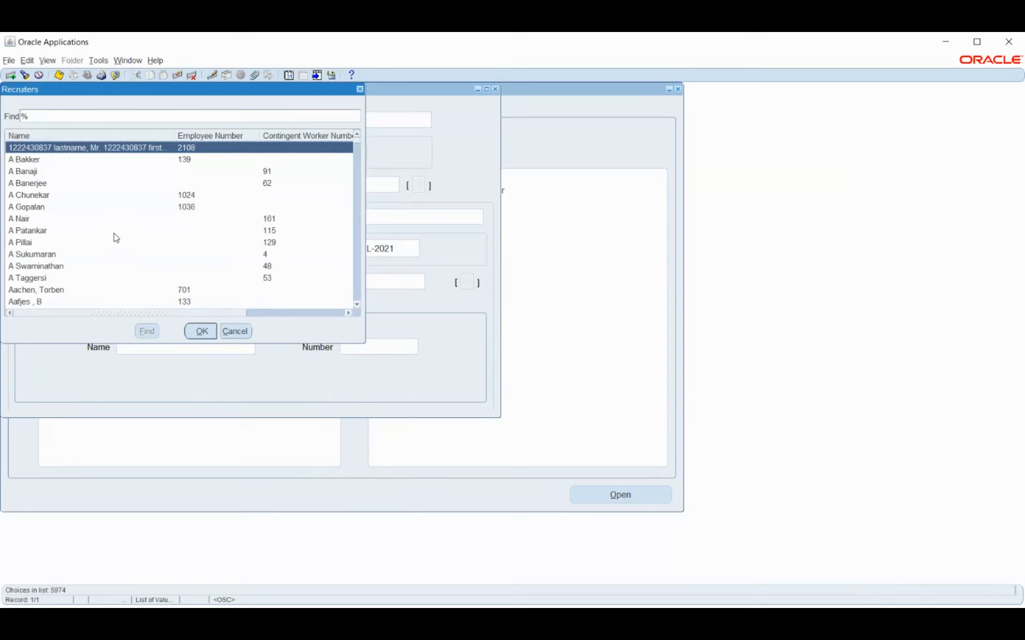
{"action": "left_click", "coordinate": [43, 209]}
{"action": "left_click", "coordinate": [202, 332]}
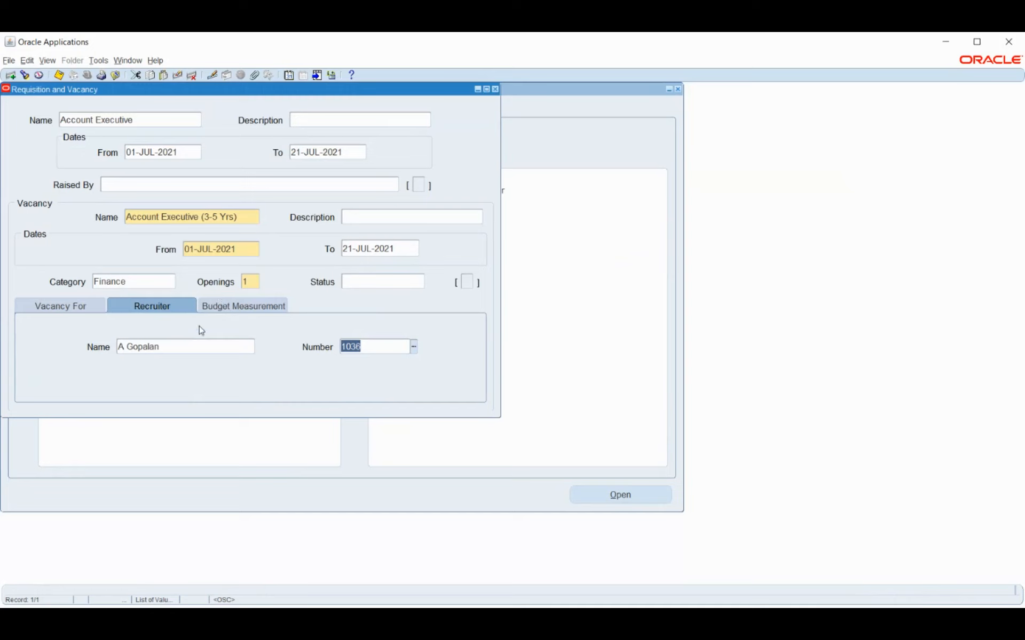
Examine the available budget measurement units without selecting one, and review the vacancy's recruiter details.
{"action": "left_click", "coordinate": [224, 306]}
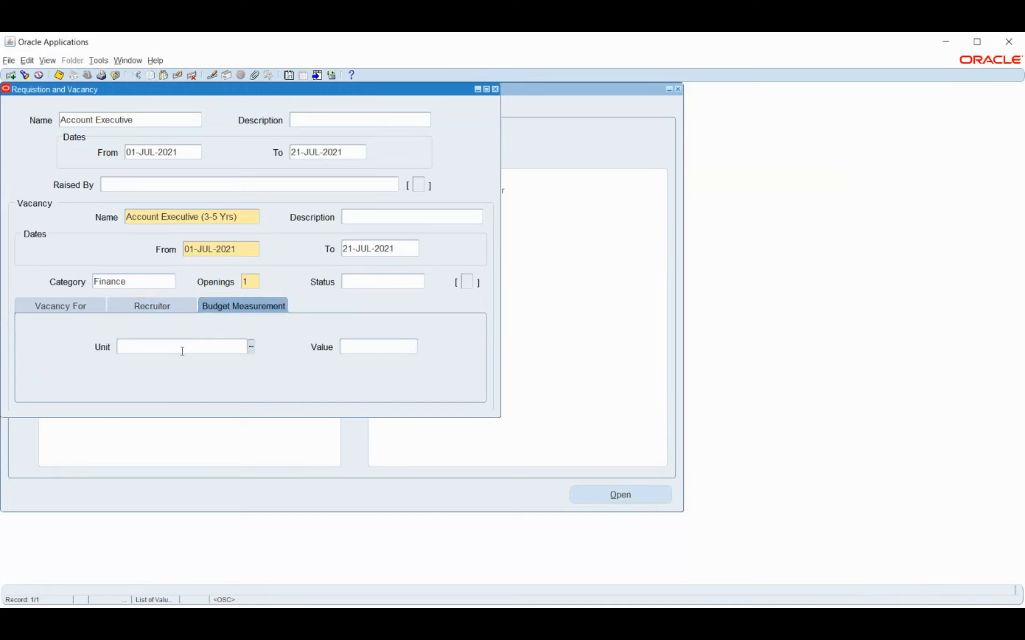
{"action": "left_click", "coordinate": [251, 347]}
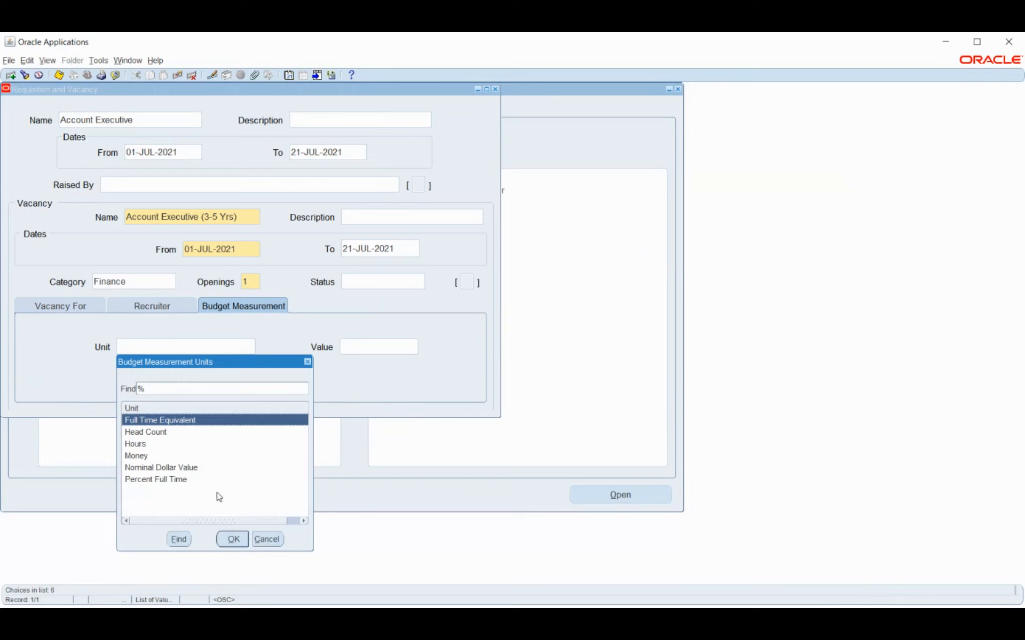
{"action": "left_click", "coordinate": [263, 540]}
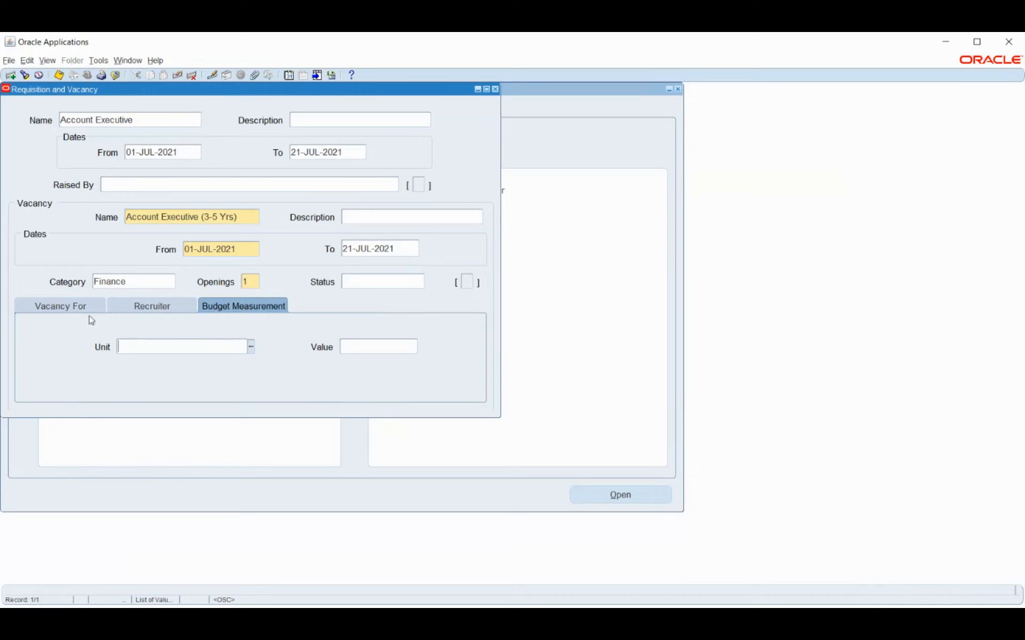
{"action": "left_click", "coordinate": [154, 314]}
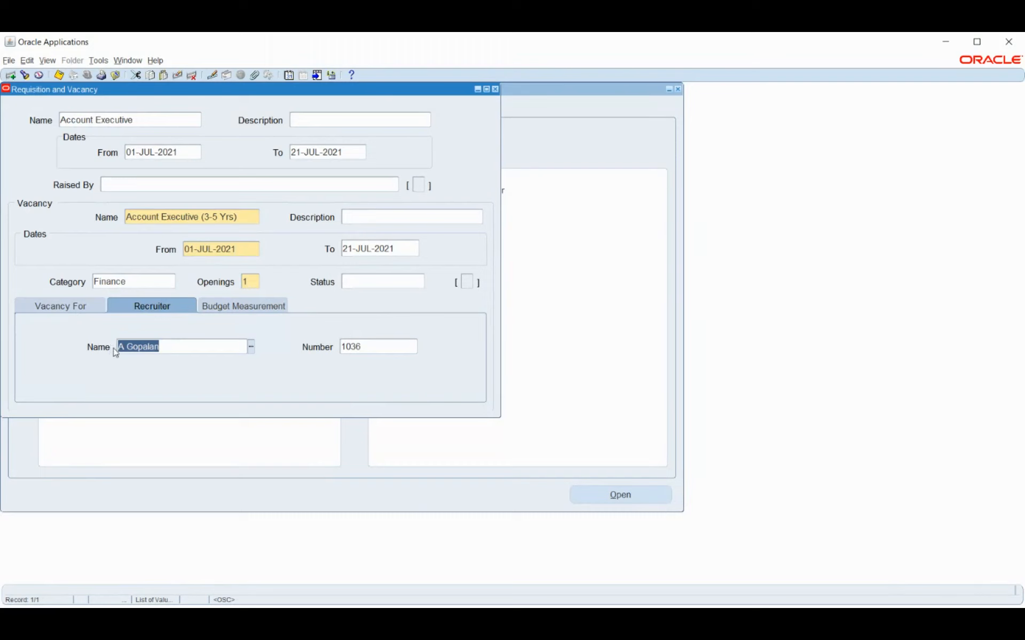
Save the requisition and vacancy using the new position's location, and close the form.
{"action": "left_click", "coordinate": [40, 314]}
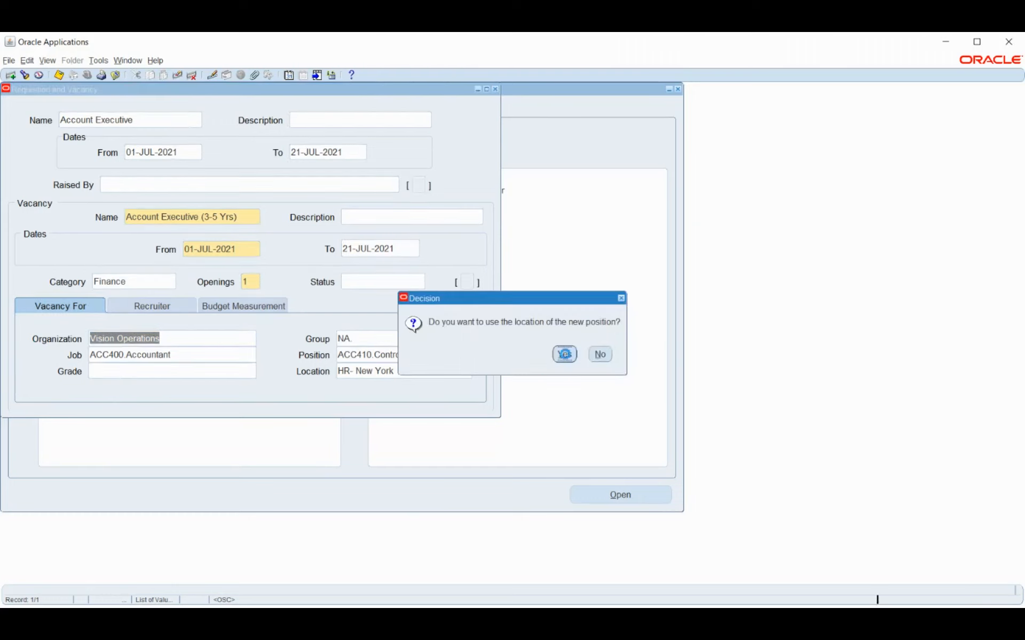
{"action": "left_click", "coordinate": [564, 353]}
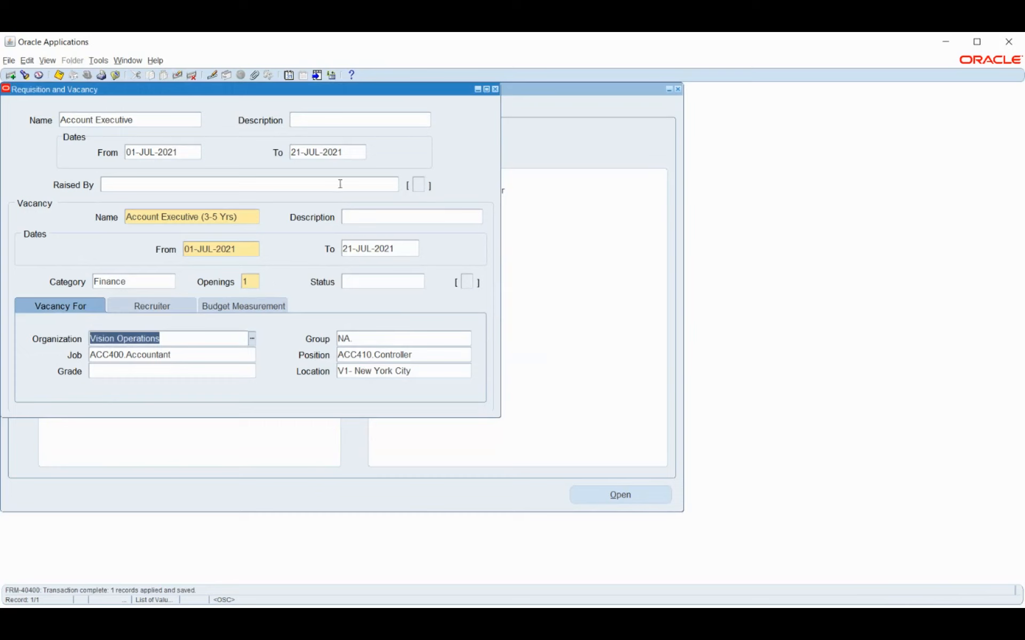
{"action": "key", "text": "ctrl+s"}
{"action": "left_click", "coordinate": [495, 89]}
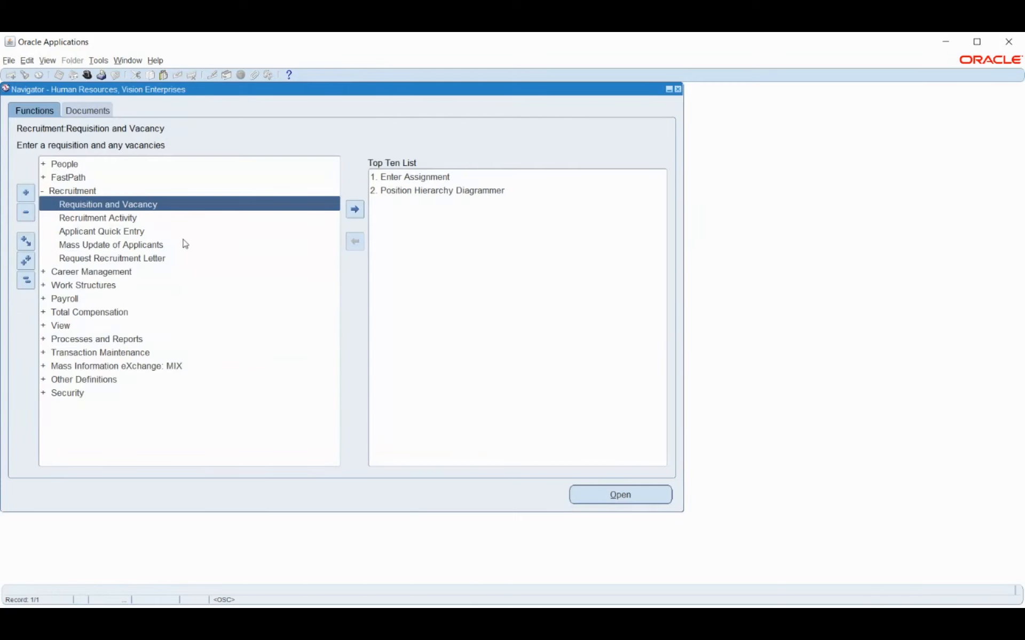
Start a new recruitment activity and name it First Round Interview.
{"action": "double_click", "coordinate": [143, 218]}
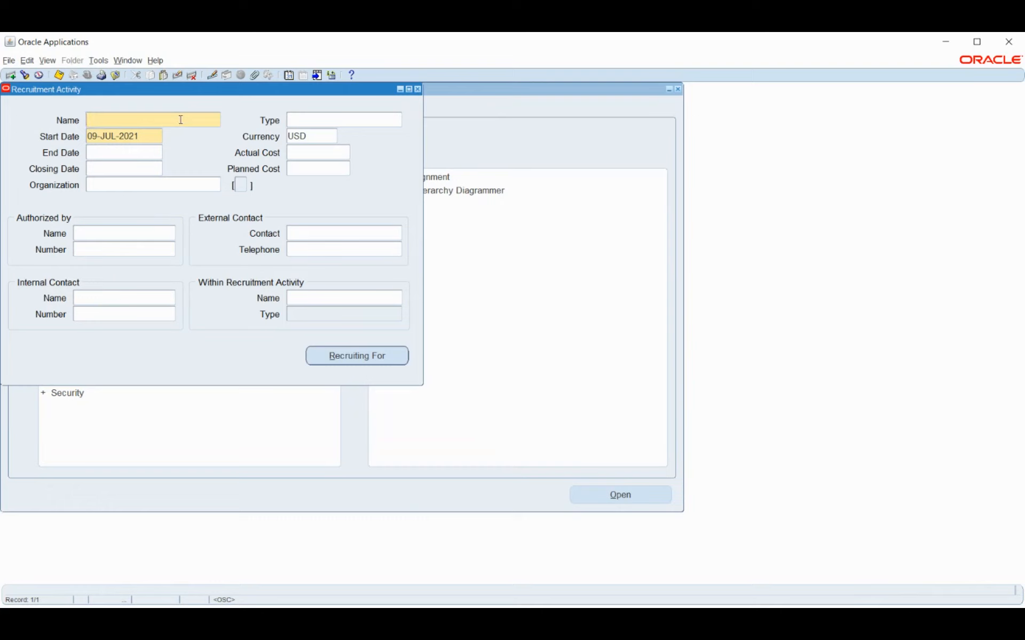
{"action": "type", "text": "First"}
{"action": "type", "text": " Interview"}
{"action": "key", "text": "Left"}
{"action": "key", "text": "Left"}
{"action": "key", "text": "Left"}
{"action": "key", "text": "Left"}
{"action": "key", "text": "Left"}
{"action": "key", "text": "Left"}
{"action": "key", "text": "Left"}
{"action": "key", "text": "Left"}
{"action": "type", "text": "Round"}
Open the list of activity types for the First Round Interview recruitment activity.
{"action": "left_click", "coordinate": [296, 118]}
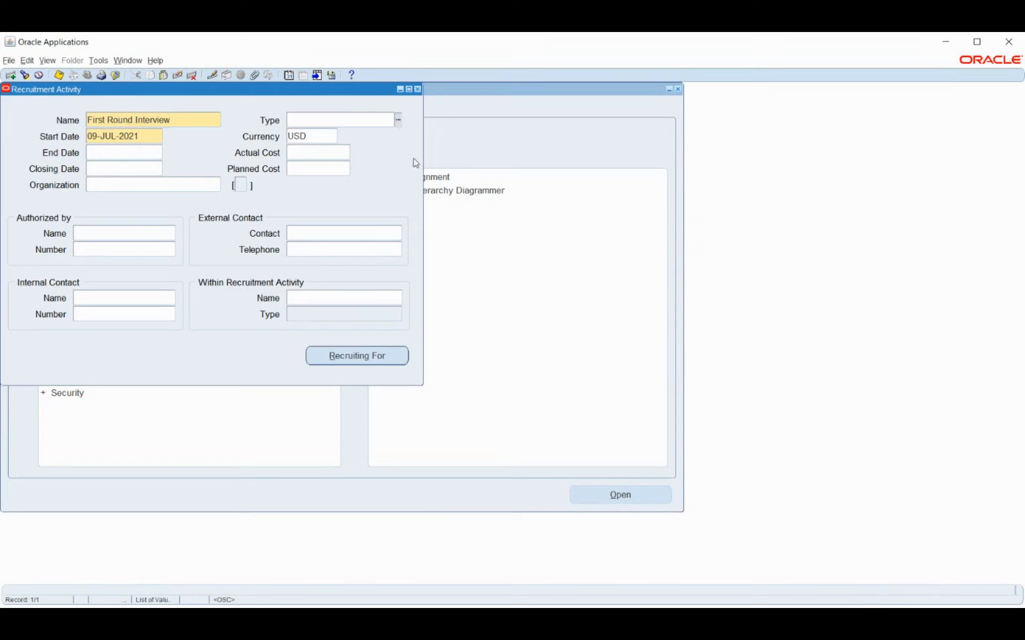
{"action": "left_click", "coordinate": [397, 120]}
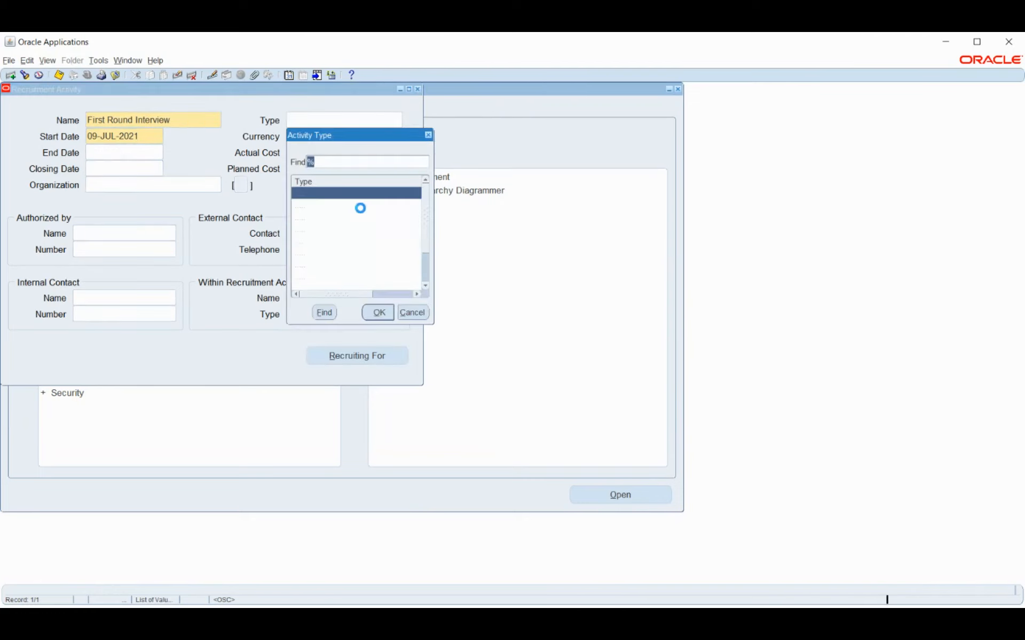
Examine the activity types available for the First Round Interview recruitment activity.
{"action": "left_click", "coordinate": [337, 231]}
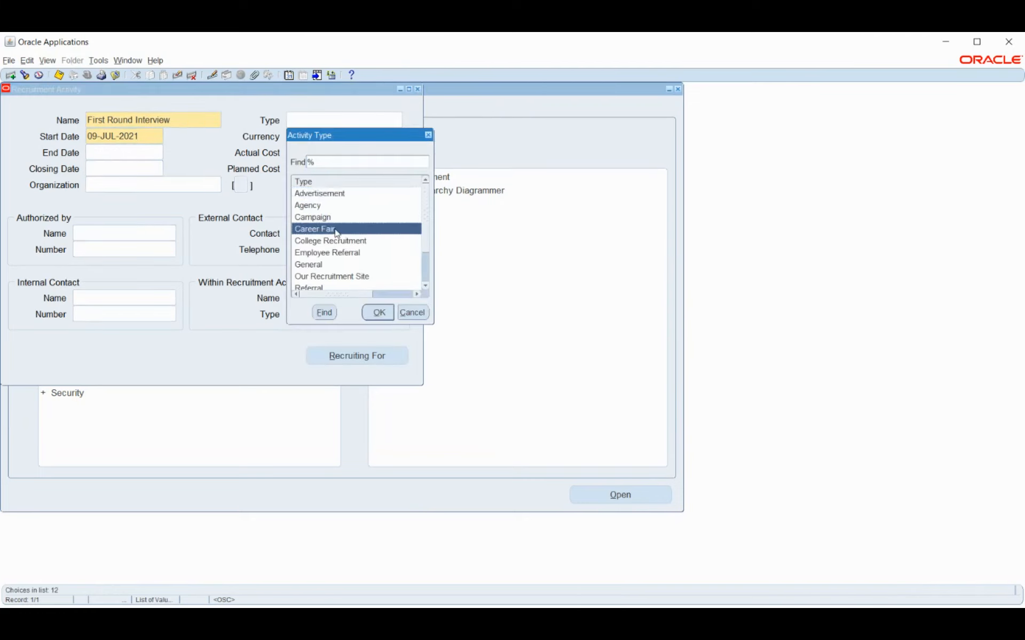
{"action": "scroll", "coordinate": [342, 221], "scroll_direction": "down", "scroll_amount": 1}
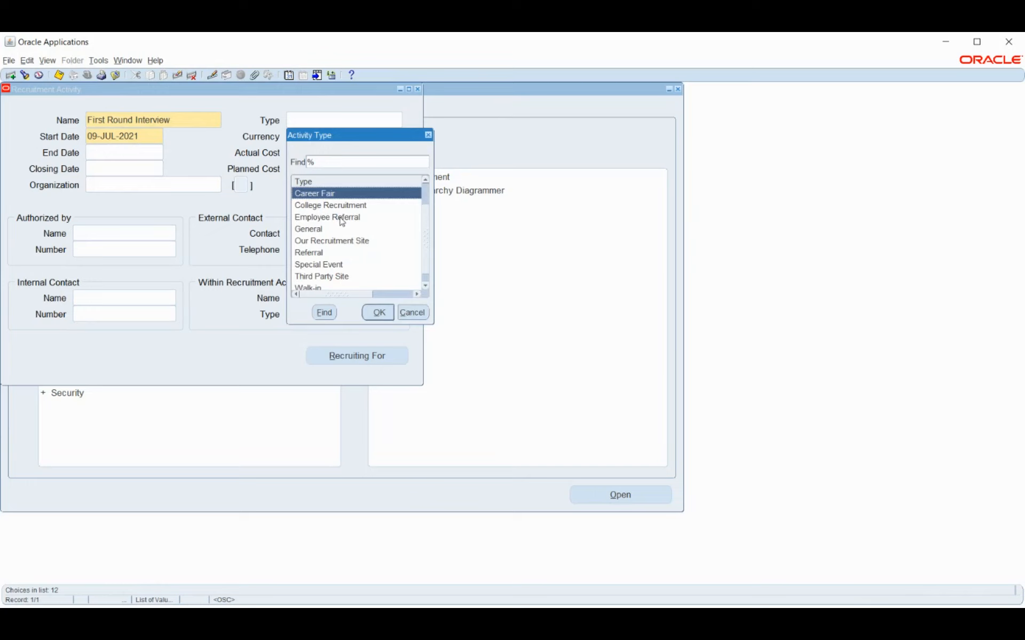
{"action": "scroll", "coordinate": [342, 221], "scroll_direction": "down", "scroll_amount": 1}
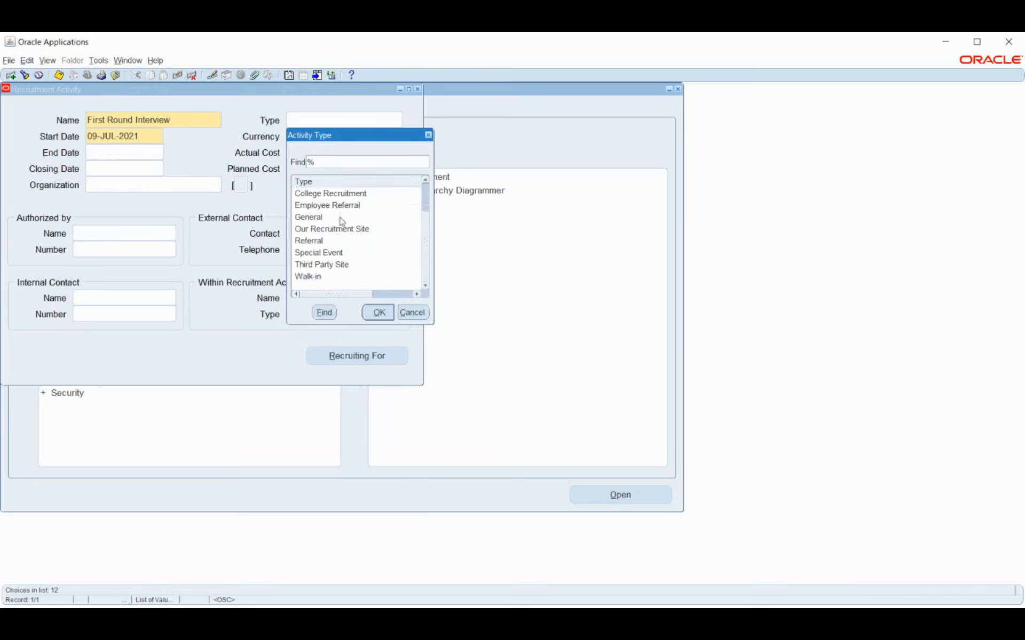
{"action": "scroll", "coordinate": [342, 221], "scroll_direction": "up", "scroll_amount": 1}
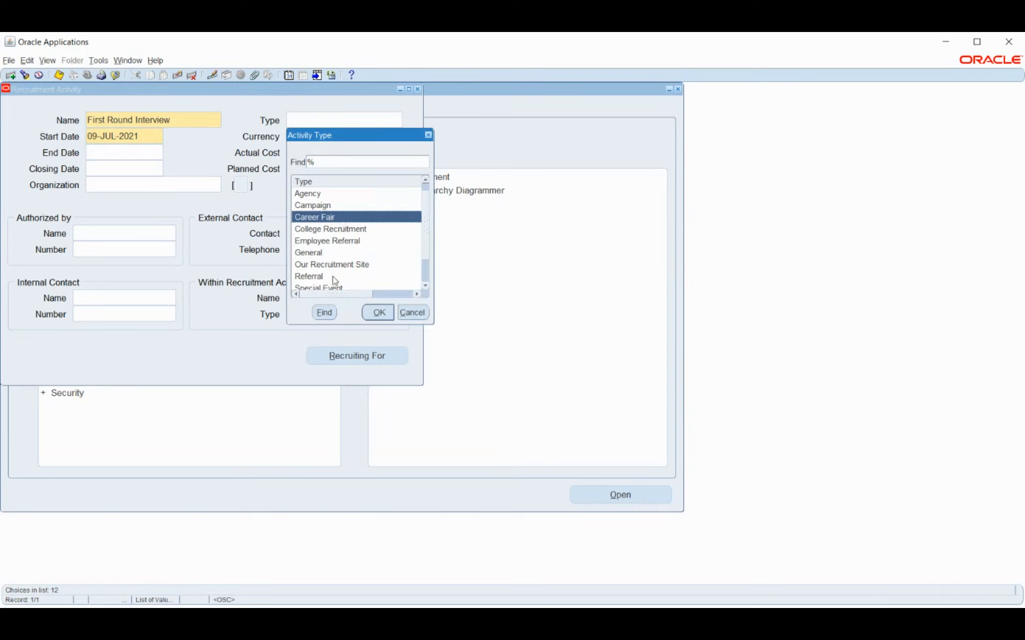
{"action": "left_click", "coordinate": [313, 230]}
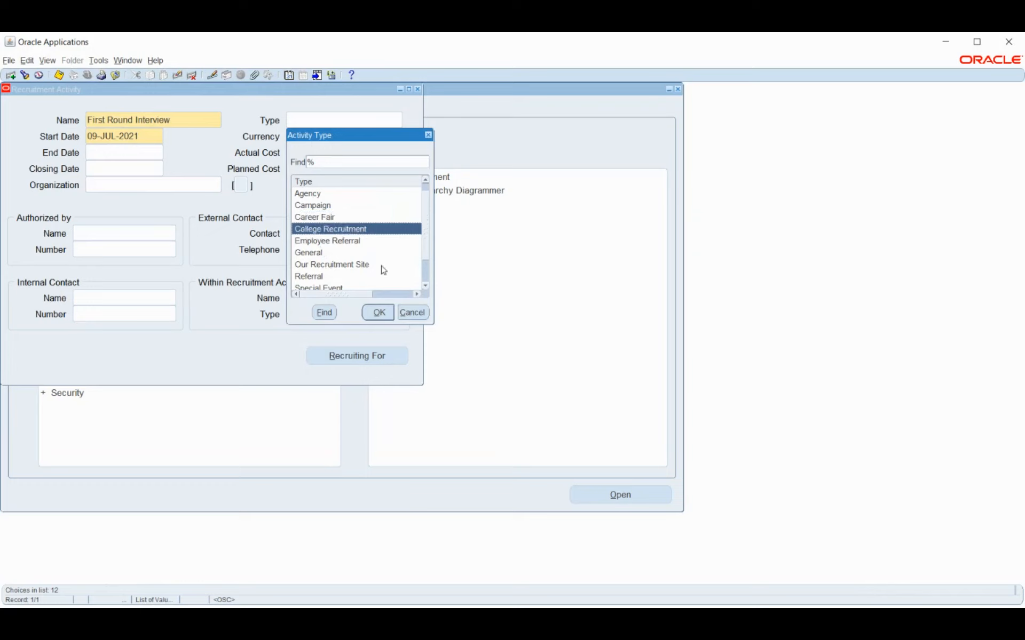
{"action": "left_click", "coordinate": [320, 243]}
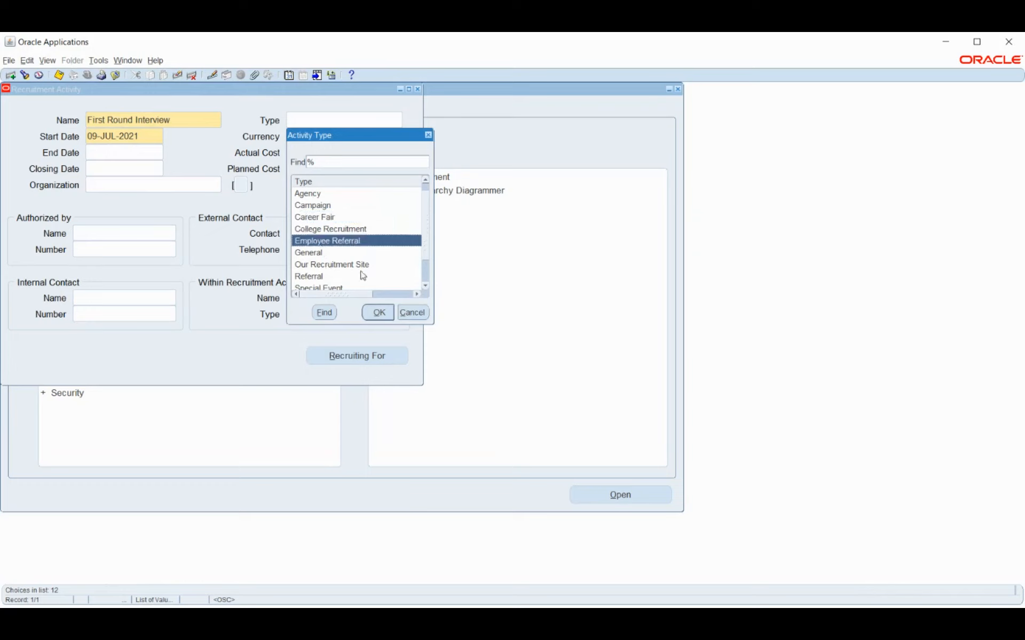
{"action": "left_click", "coordinate": [330, 255]}
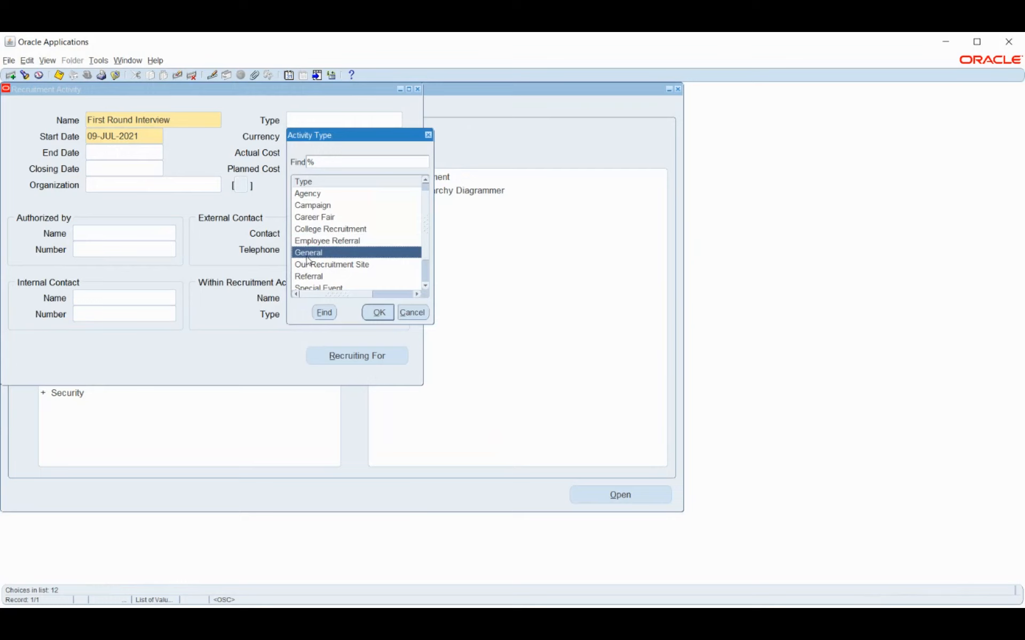
{"action": "left_click", "coordinate": [319, 208]}
{"action": "left_click", "coordinate": [320, 197]}
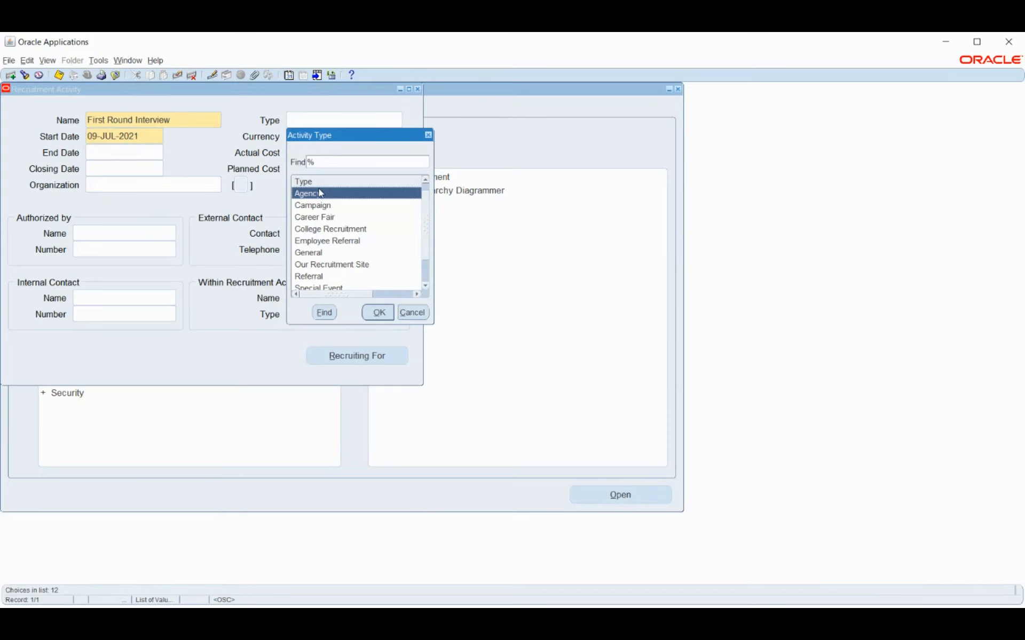
{"action": "left_click", "coordinate": [333, 219]}
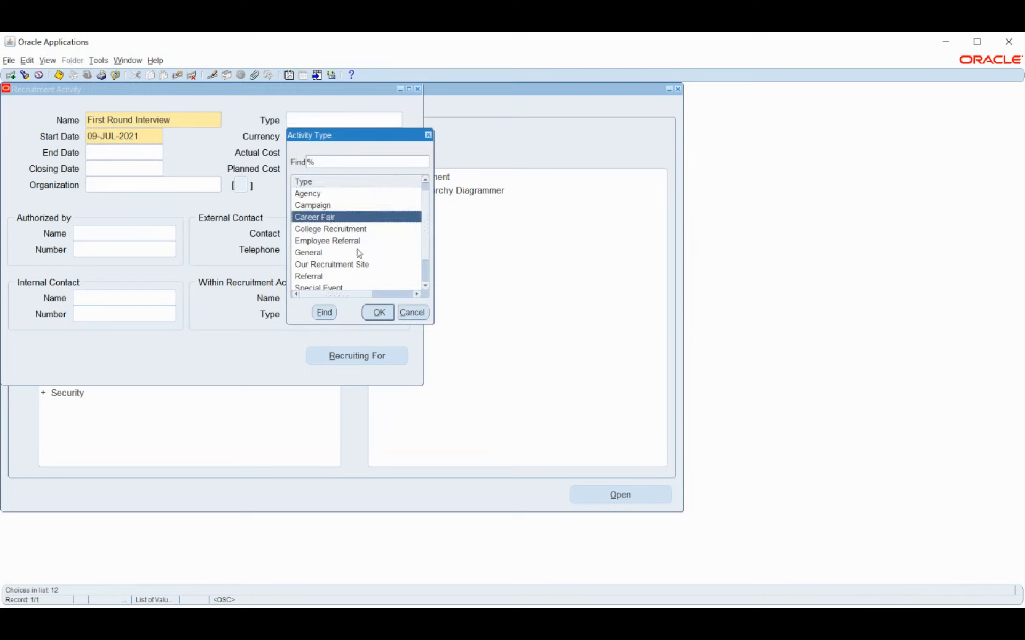
{"action": "scroll", "coordinate": [362, 241], "scroll_direction": "down", "scroll_amount": 1}
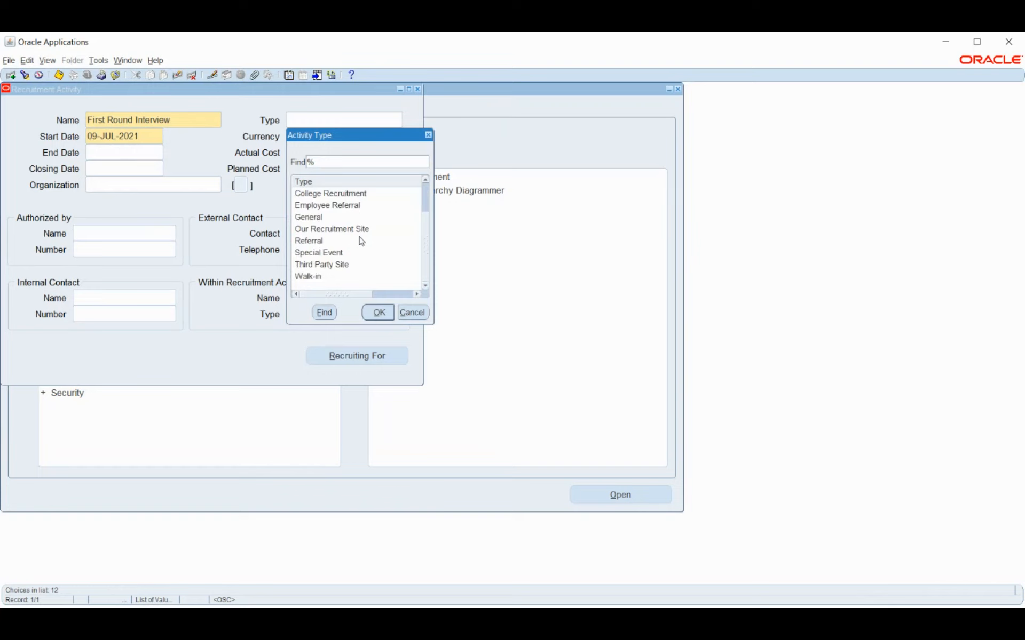
{"action": "left_click", "coordinate": [351, 234]}
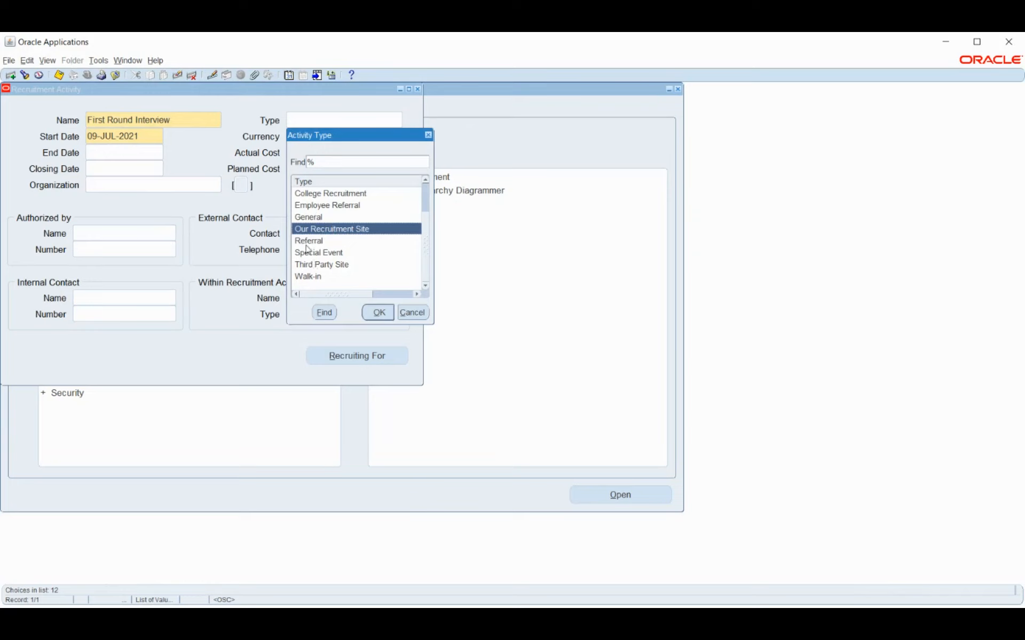
Set the recruitment activity's type to General.
{"action": "scroll", "coordinate": [318, 274], "scroll_direction": "up", "scroll_amount": 1}
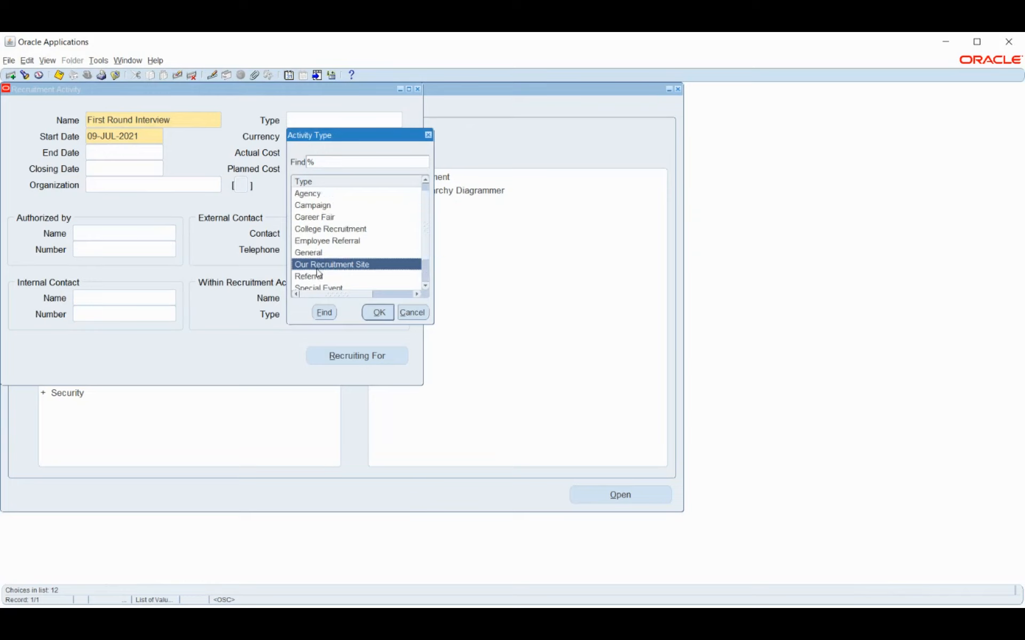
{"action": "scroll", "coordinate": [318, 274], "scroll_direction": "up", "scroll_amount": 1}
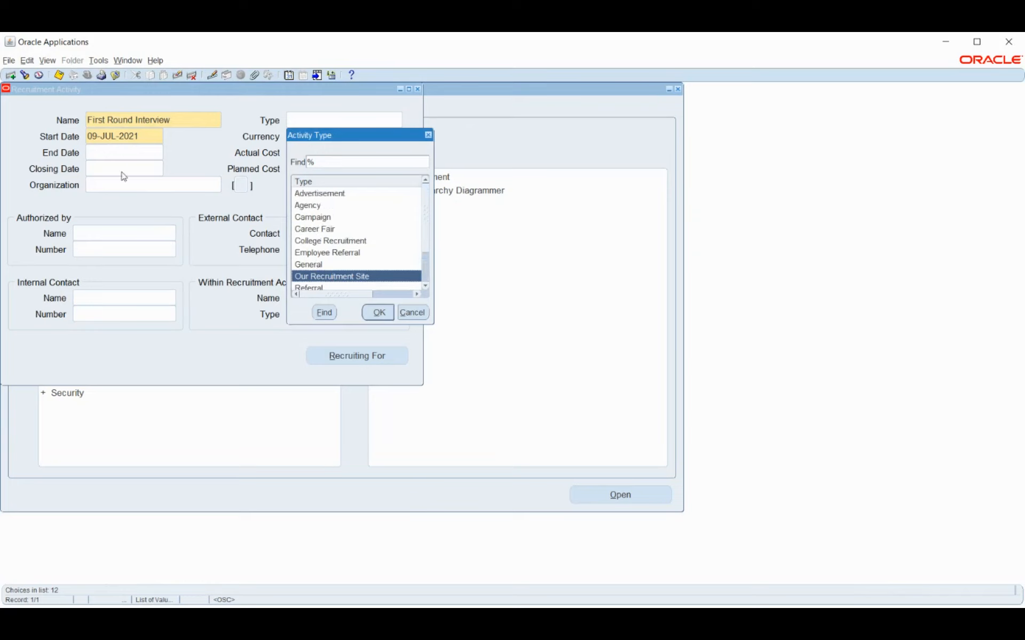
{"action": "left_click", "coordinate": [318, 266]}
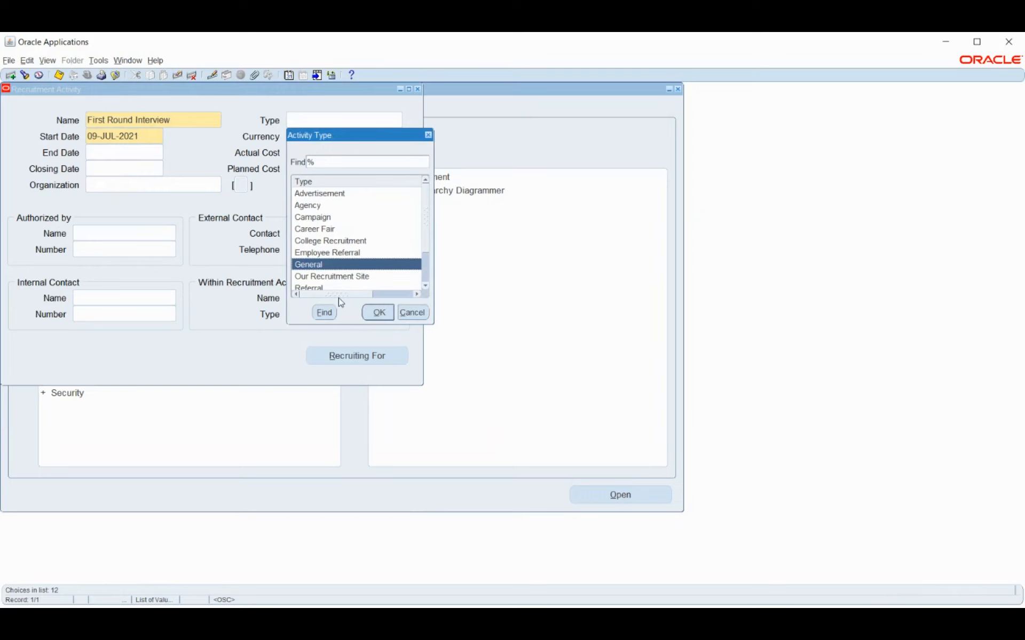
{"action": "left_click", "coordinate": [377, 313]}
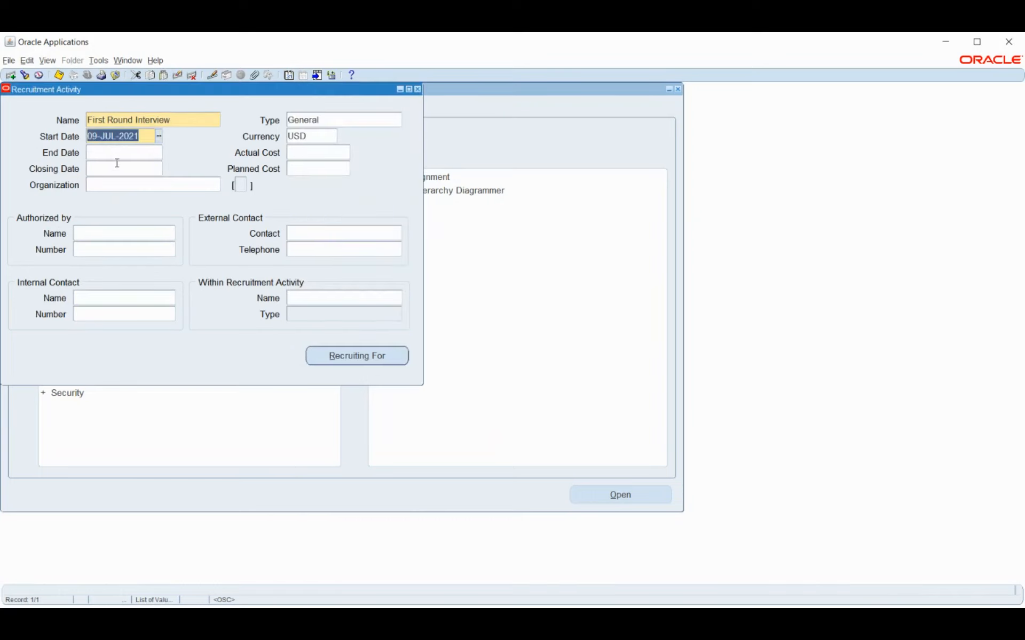
Set the recruitment activity's start date to 01-JUL-2021.
{"action": "type", "text": "1-JUL-"}
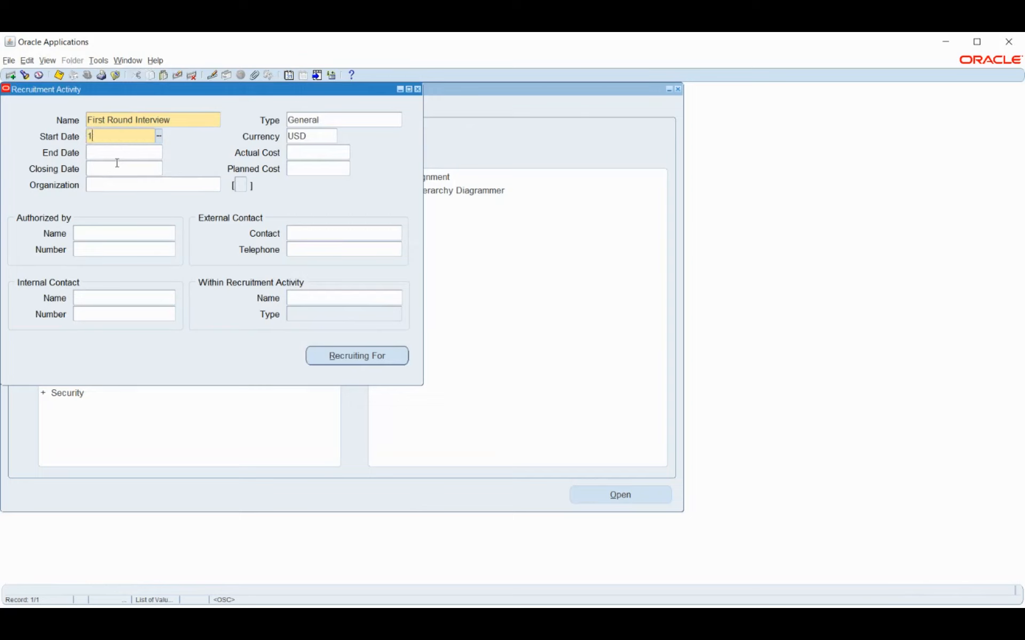
{"action": "type", "text": "2021"}
{"action": "key", "text": "Tab"}
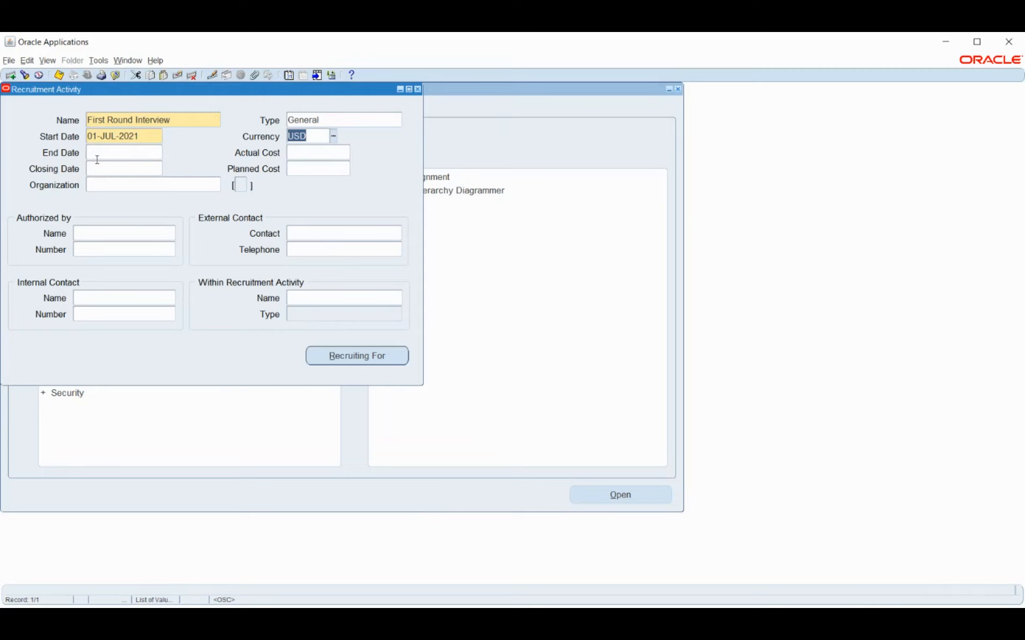
Set the activity's organization to Vision Operations and enter the authorizing person's name.
{"action": "left_click", "coordinate": [110, 172]}
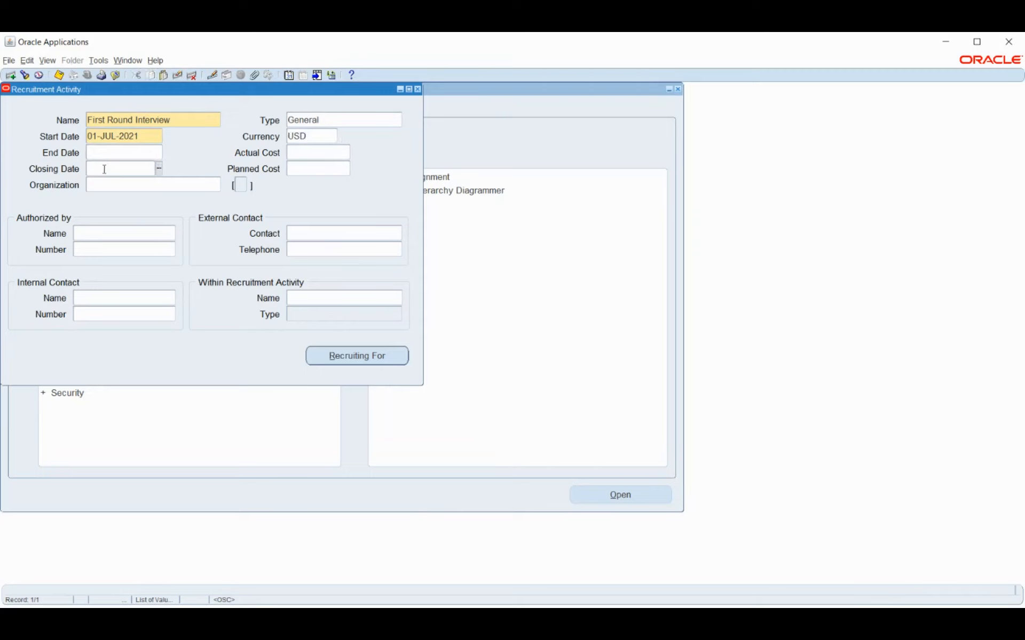
{"action": "left_click", "coordinate": [158, 184]}
{"action": "type", "text": "vision op"}
{"action": "key", "text": "Tab"}
{"action": "type", "text": "A Gop"}
{"action": "key", "text": "Tab"}
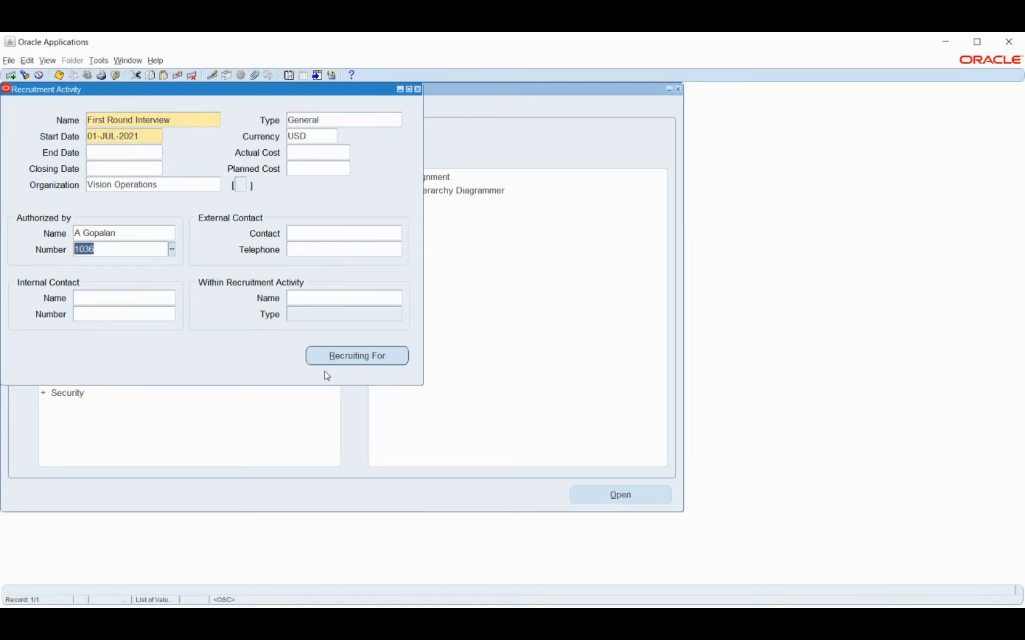
Save the First Round Interview recruitment activity record.
{"action": "left_click", "coordinate": [333, 357]}
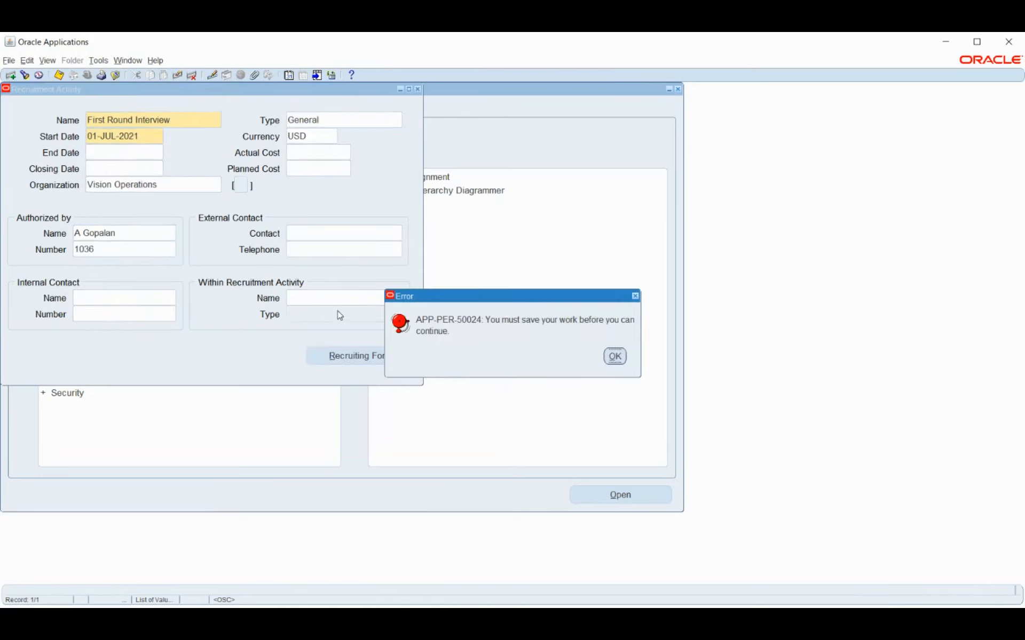
{"action": "left_click", "coordinate": [616, 356]}
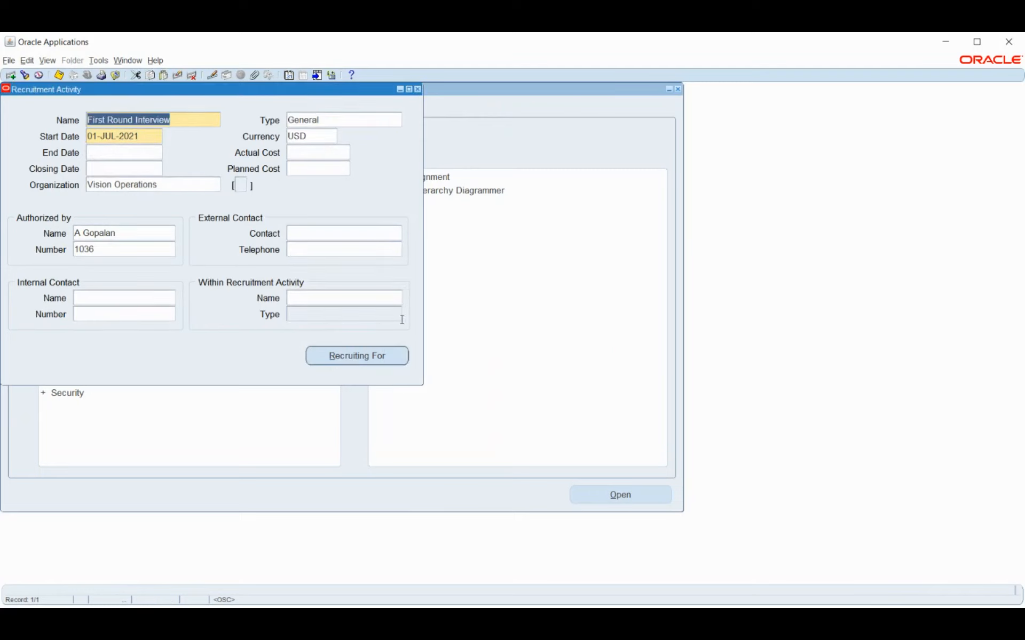
{"action": "key", "text": "ctrl+s"}
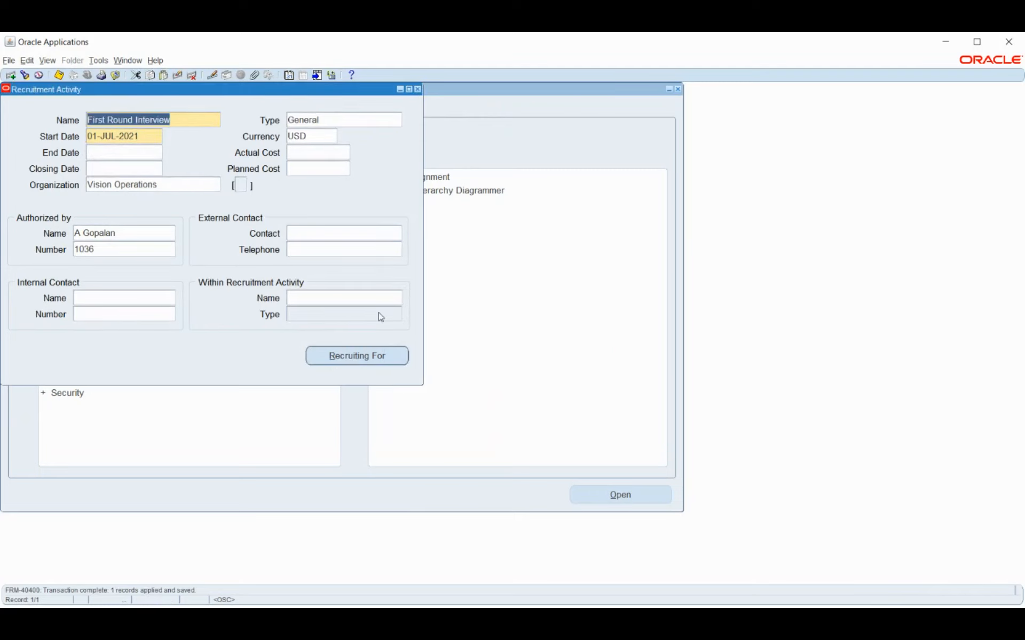
Link the Account Executive (3-5 Yrs) vacancy to the recruitment activity, save it, and close the recruitment activity forms.
{"action": "left_click", "coordinate": [366, 361]}
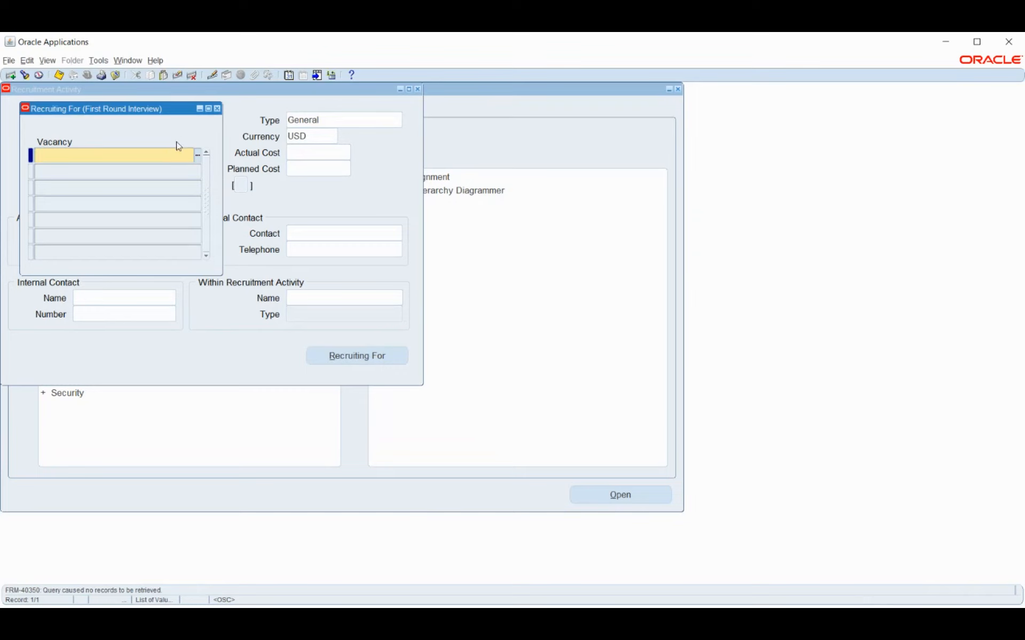
{"action": "left_click", "coordinate": [198, 155]}
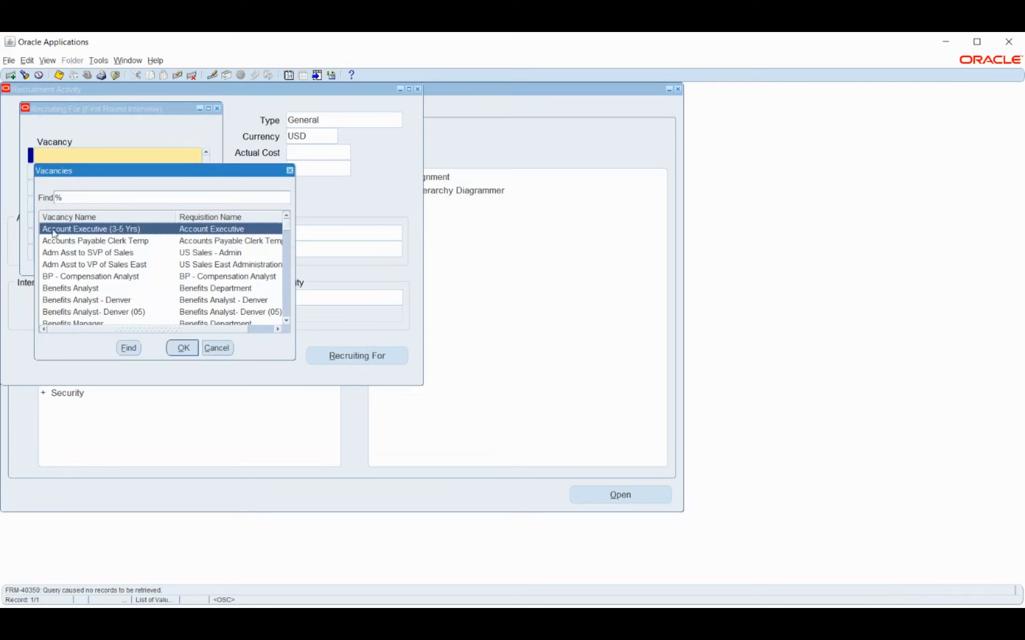
{"action": "left_click", "coordinate": [184, 348]}
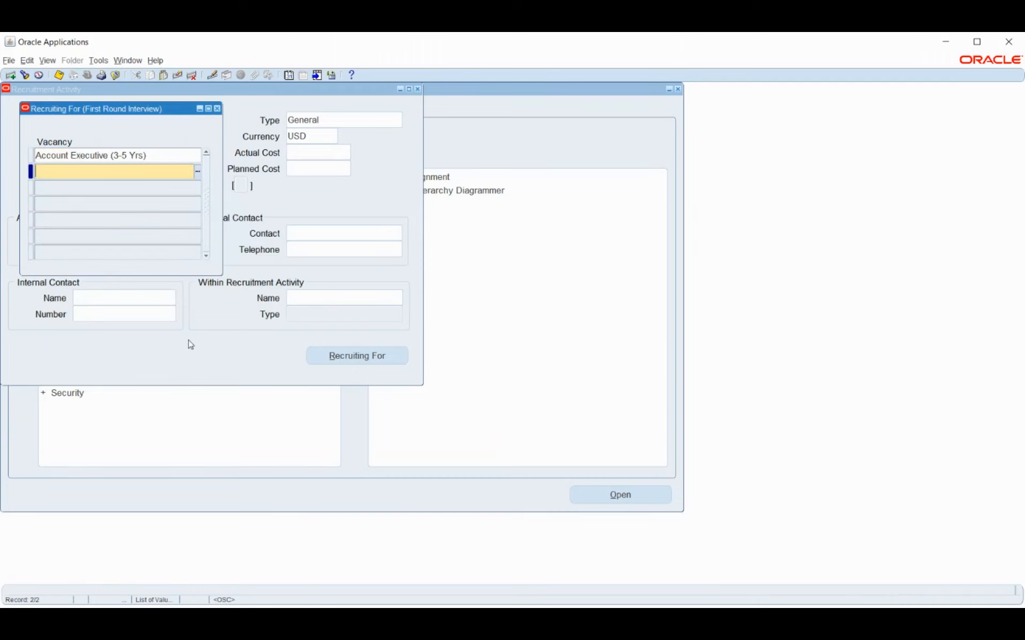
{"action": "left_click", "coordinate": [169, 160]}
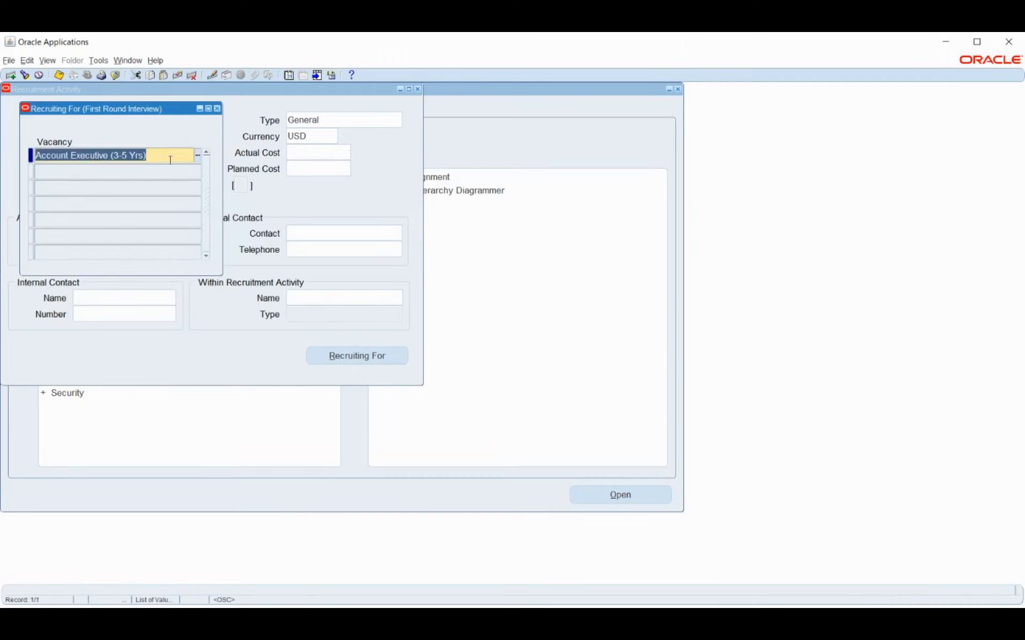
{"action": "key", "text": "ctrl+s"}
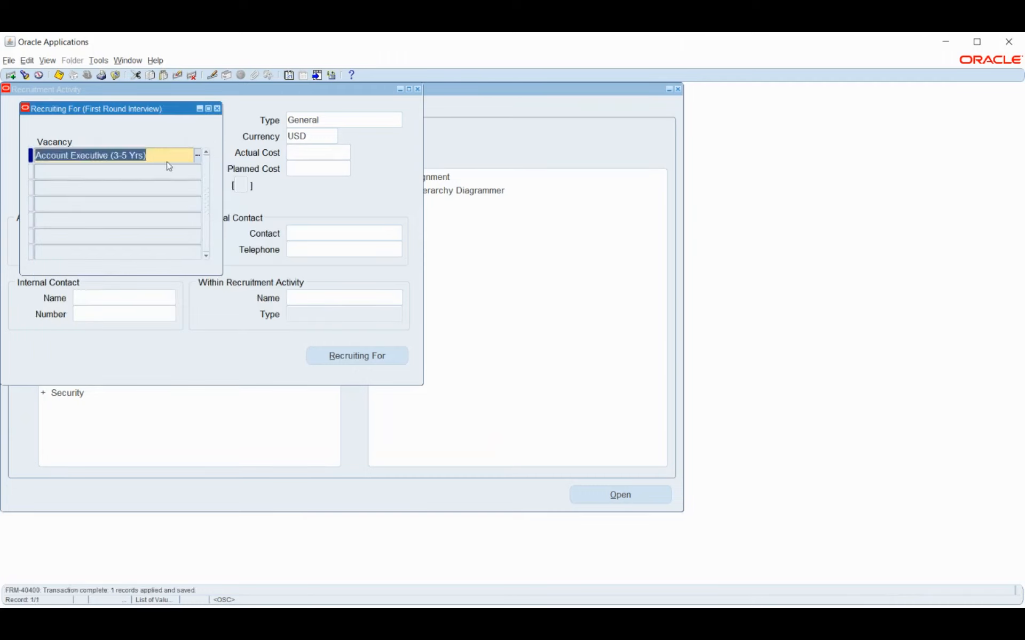
{"action": "left_click", "coordinate": [217, 109]}
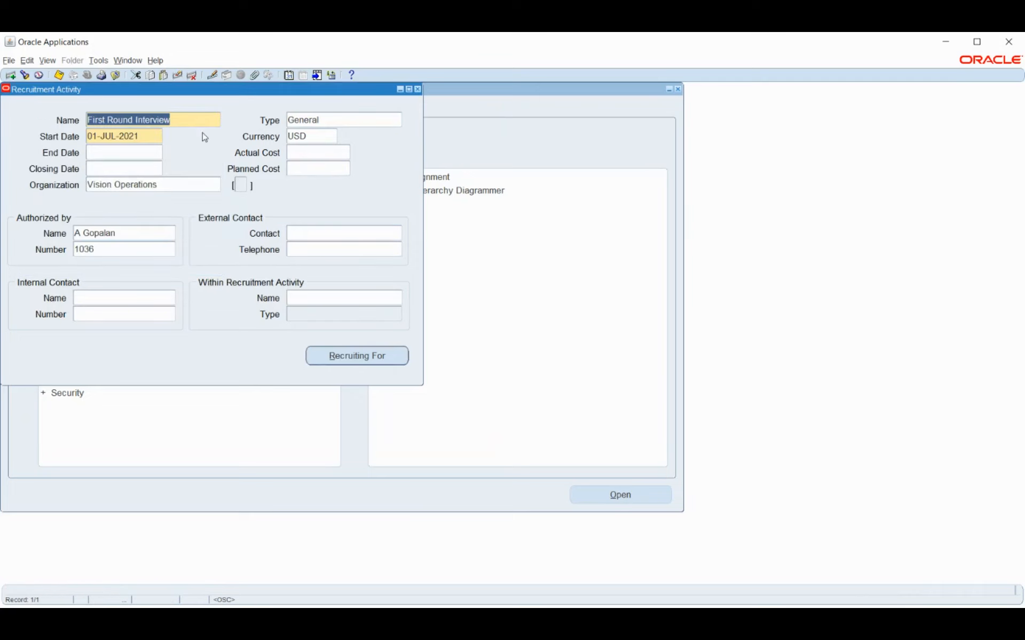
{"action": "left_click", "coordinate": [418, 89]}
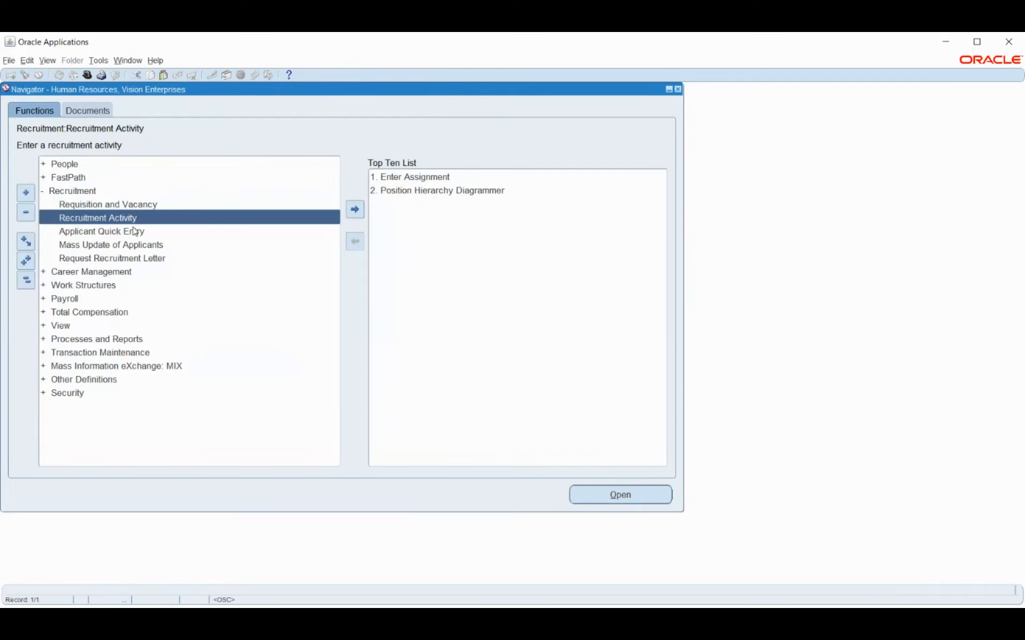
Open Applicant Quick Entry and enter the applicant's last name.
{"action": "left_click", "coordinate": [96, 233]}
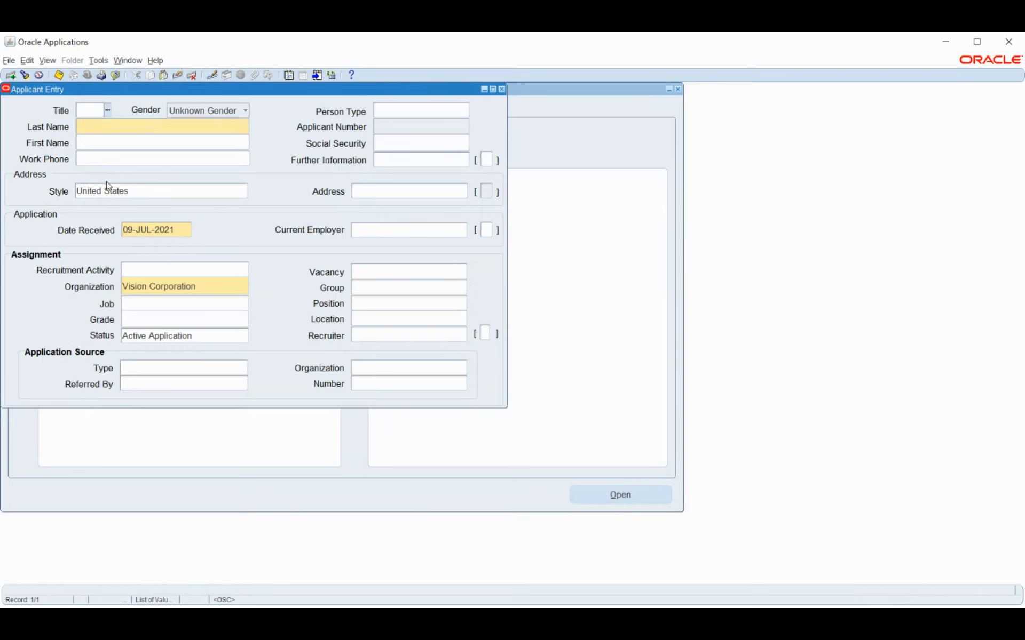
{"action": "left_click", "coordinate": [97, 127]}
{"action": "type", "text": "Rick"}
{"action": "key", "text": "Tab"}
Set the new applicant's person type to Applicant.
{"action": "left_click", "coordinate": [390, 110]}
{"action": "left_click", "coordinate": [465, 111]}
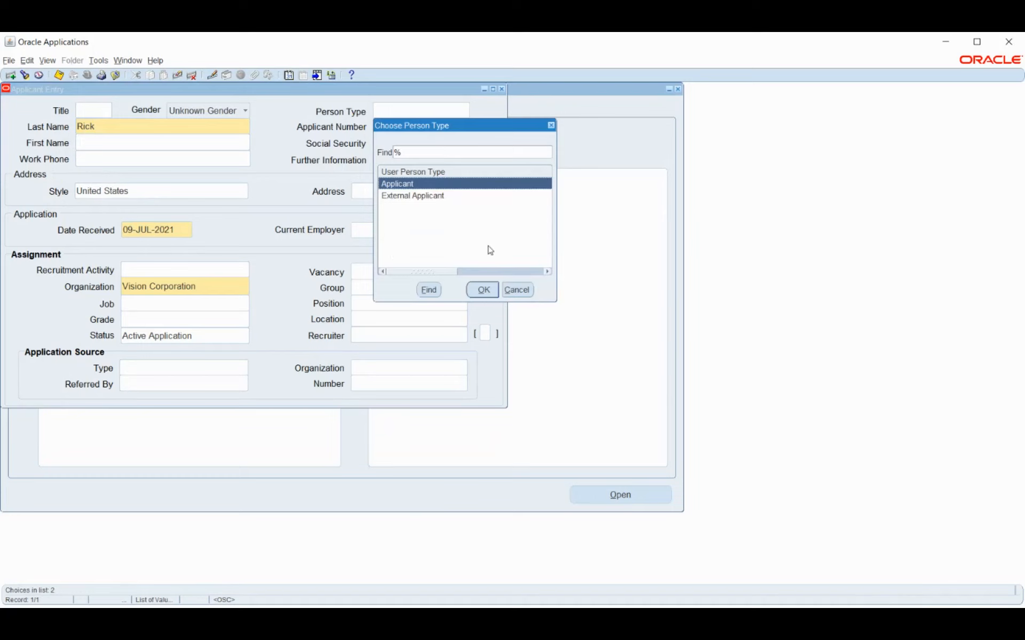
{"action": "left_click", "coordinate": [483, 291]}
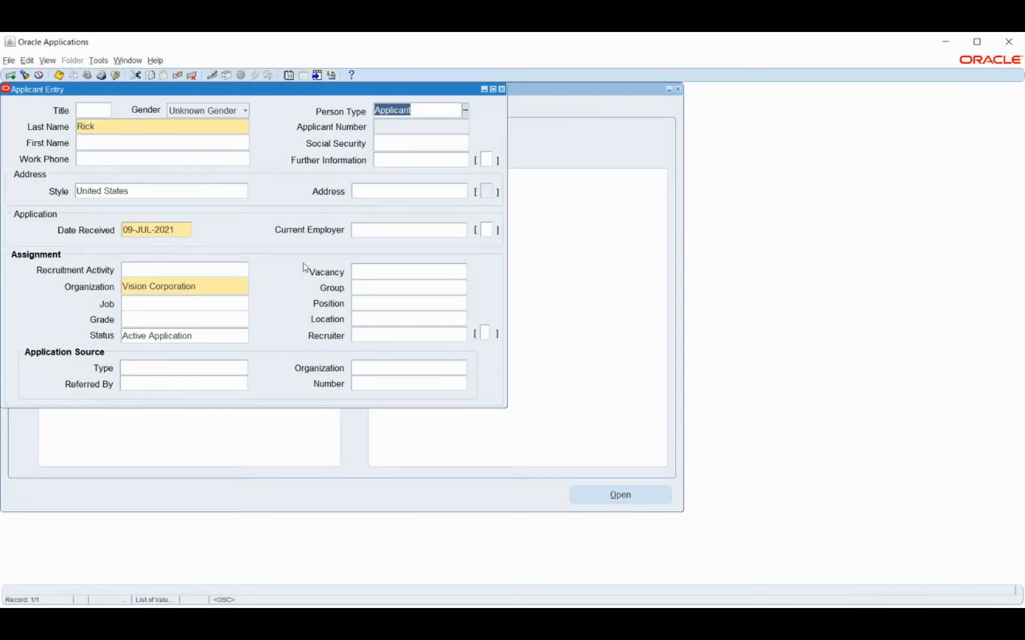
Open the applicant's United States address details and enter the street in address line 1.
{"action": "left_click", "coordinate": [376, 191]}
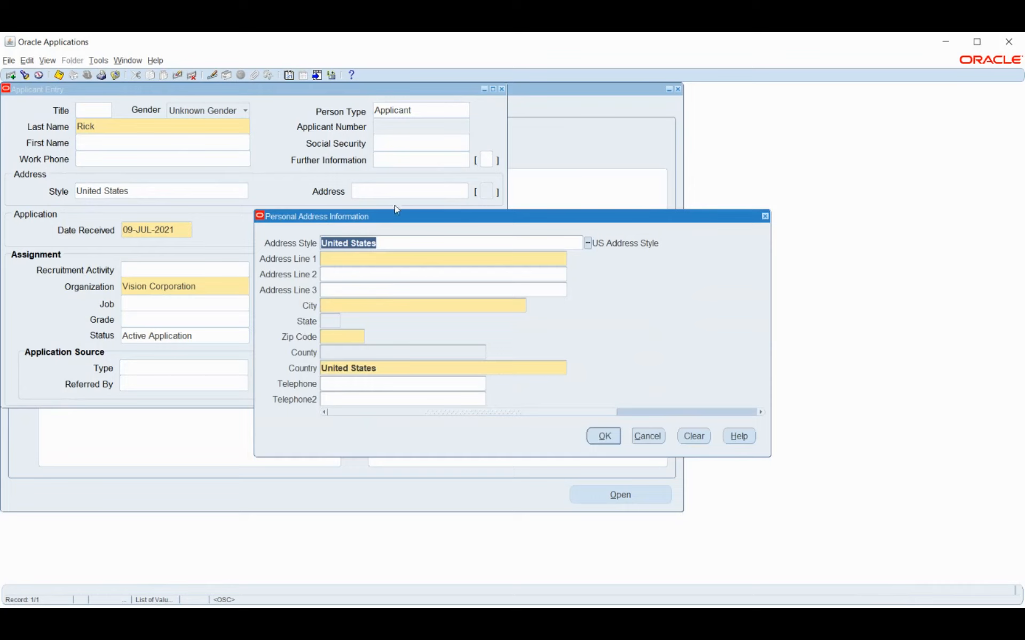
{"action": "left_click", "coordinate": [403, 261]}
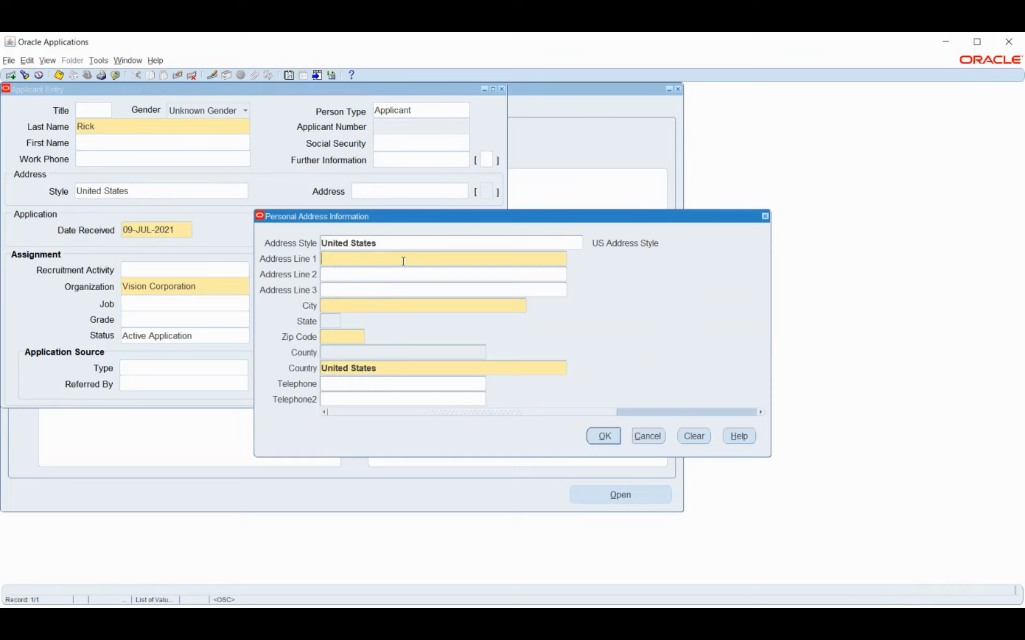
{"action": "type", "text": "First Street"}
{"action": "key", "text": "Tab"}
{"action": "key", "text": "Tab"}
Pick the applicant's city from the cities beginning with "New" and fill in the state.
{"action": "type", "text": "Newyo"}
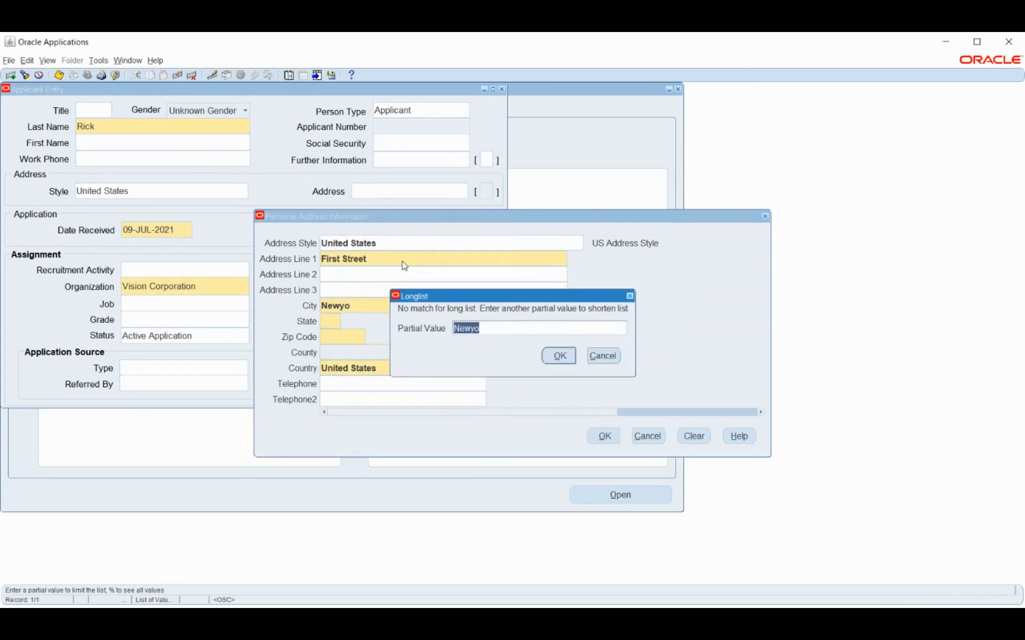
{"action": "type", "text": "New"}
{"action": "key", "text": "Return"}
{"action": "left_click", "coordinate": [160, 229]}
{"action": "left_click", "coordinate": [205, 339]}
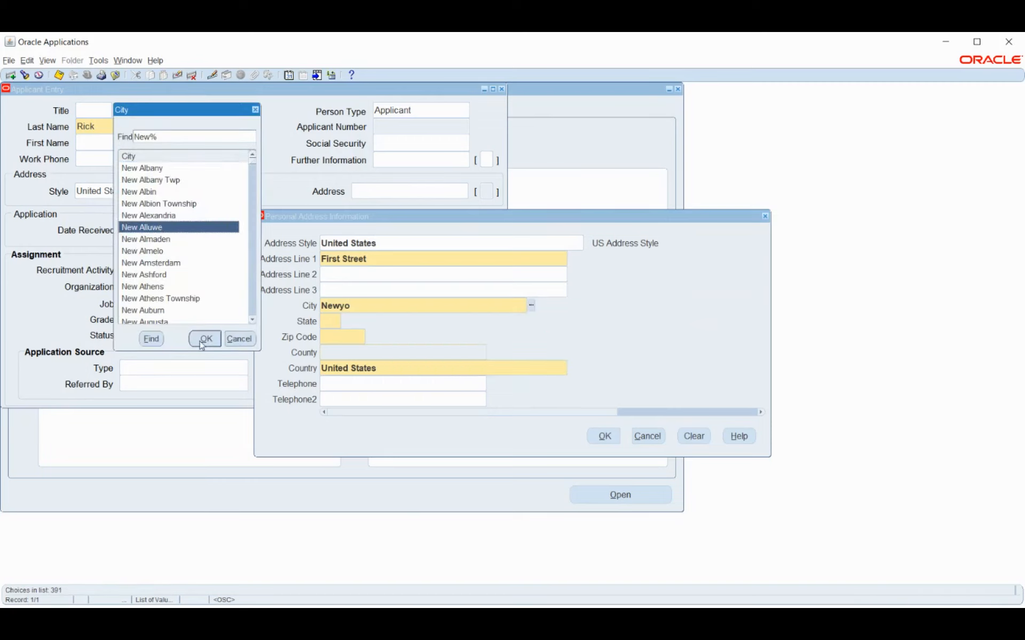
{"action": "left_click", "coordinate": [344, 321]}
{"action": "type", "text": "OK"}
{"action": "left_click", "coordinate": [355, 334]}
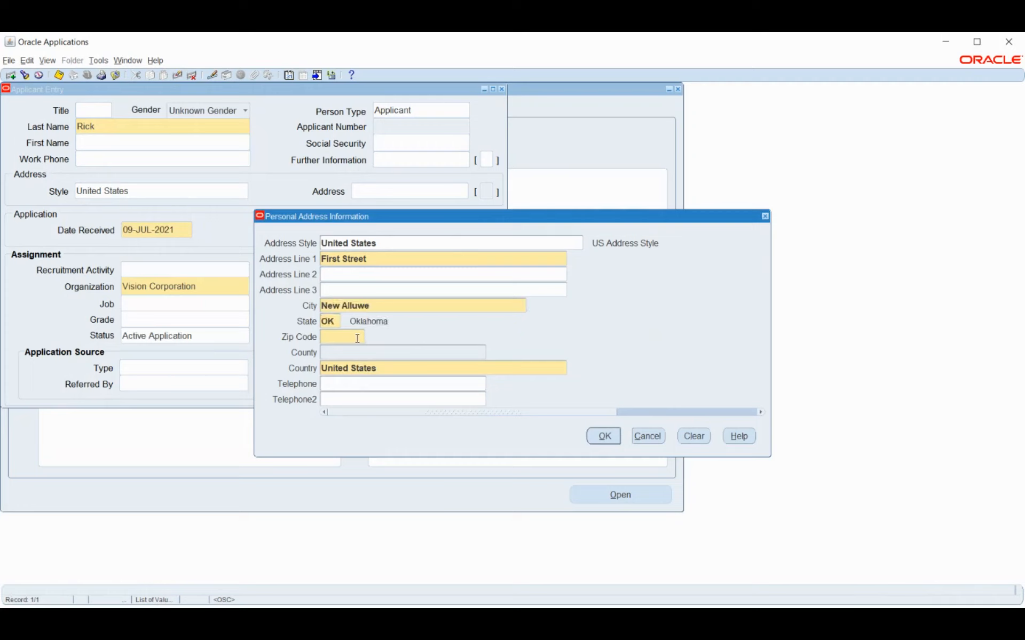
Enter the applicant's zip code and county to complete the personal address, and accept it.
{"action": "left_click", "coordinate": [378, 306]}
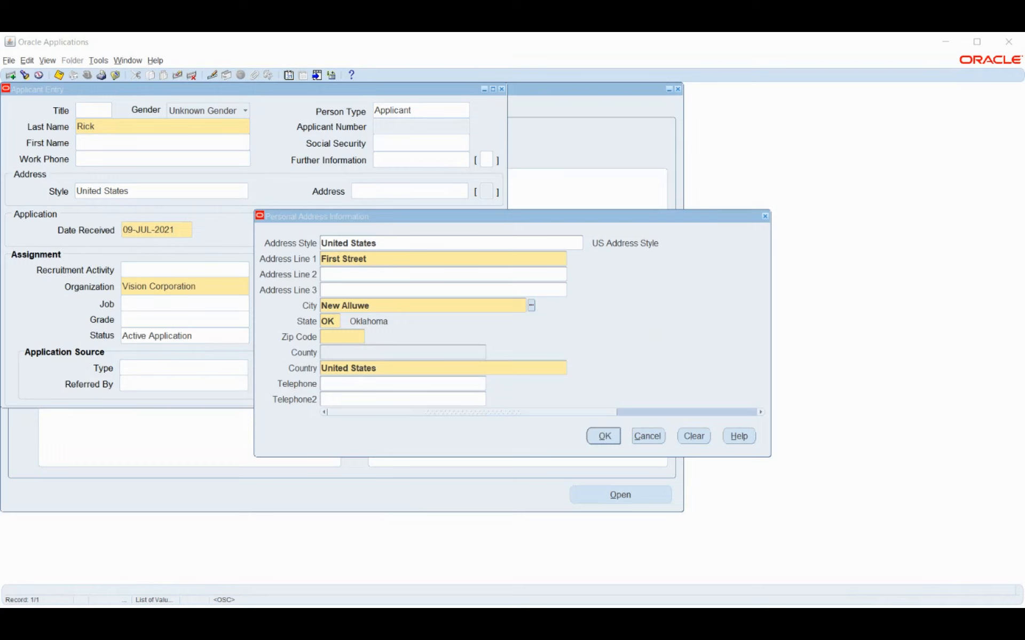
{"action": "left_click", "coordinate": [475, 235]}
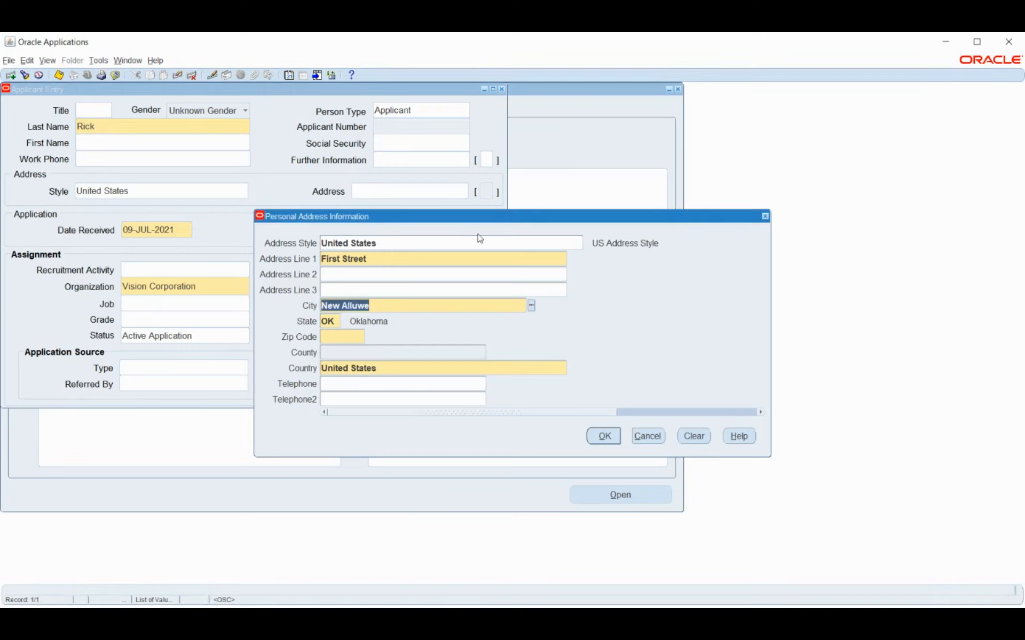
{"action": "left_click", "coordinate": [333, 338]}
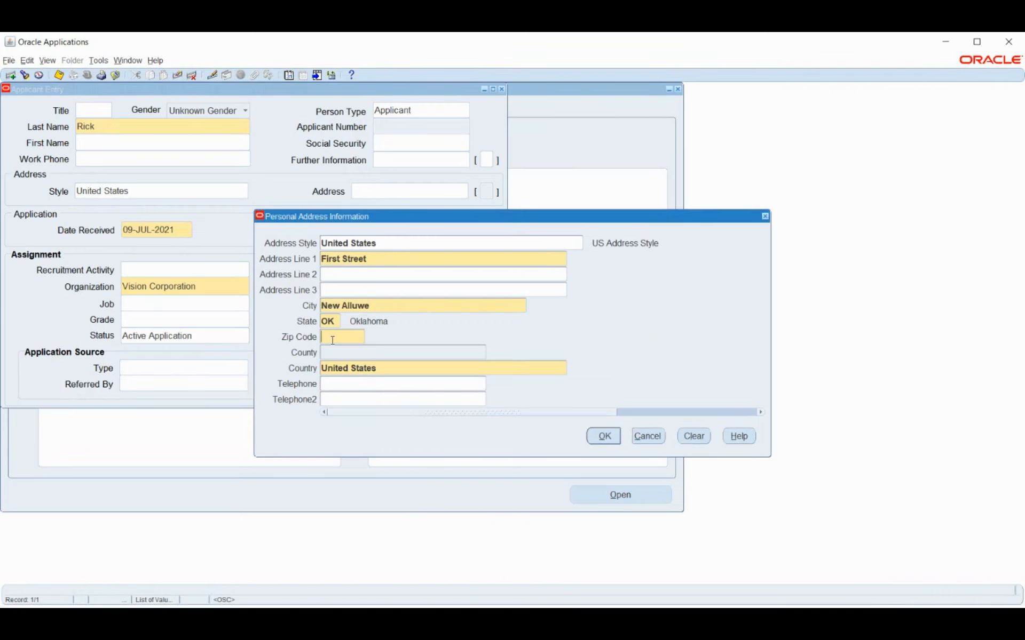
{"action": "type", "text": "74016"}
{"action": "left_click", "coordinate": [354, 351]}
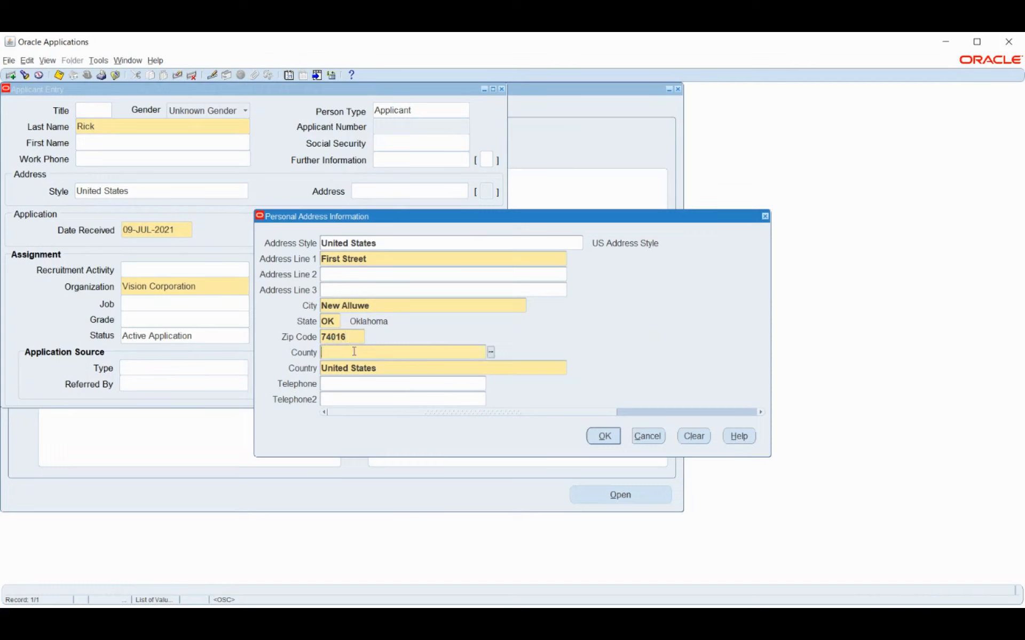
{"action": "left_click", "coordinate": [490, 352]}
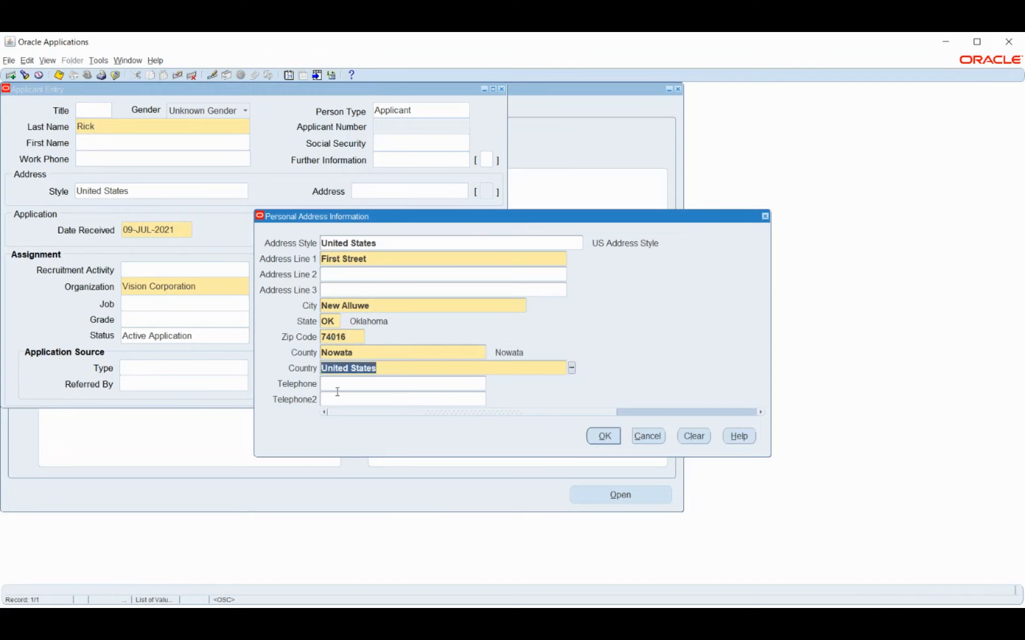
{"action": "left_click", "coordinate": [604, 436]}
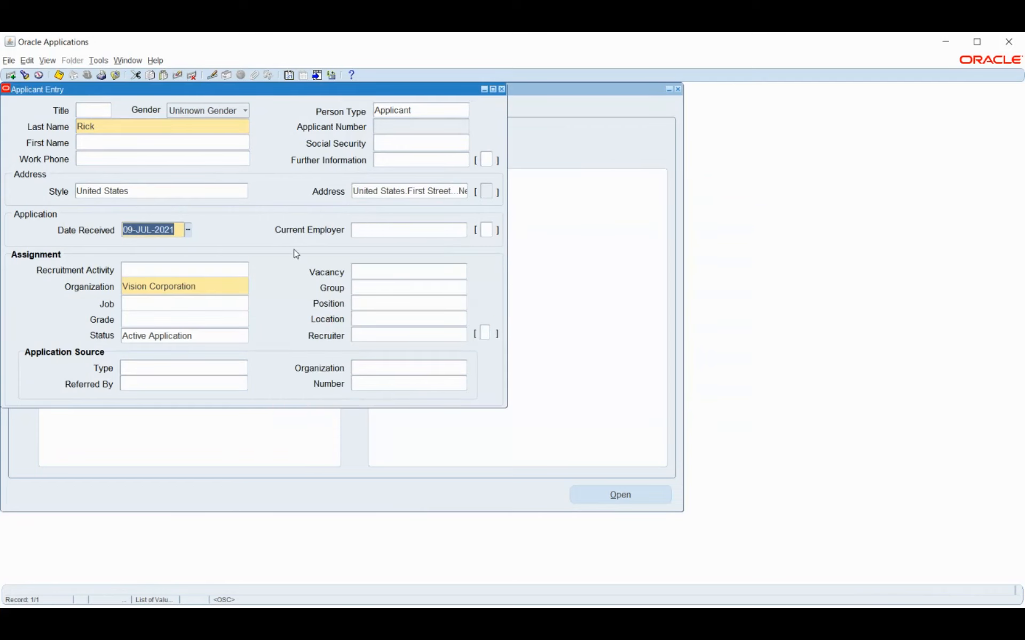
Set the recruitment activity of the applicant's assignment to Accounts.
{"action": "left_click", "coordinate": [391, 232]}
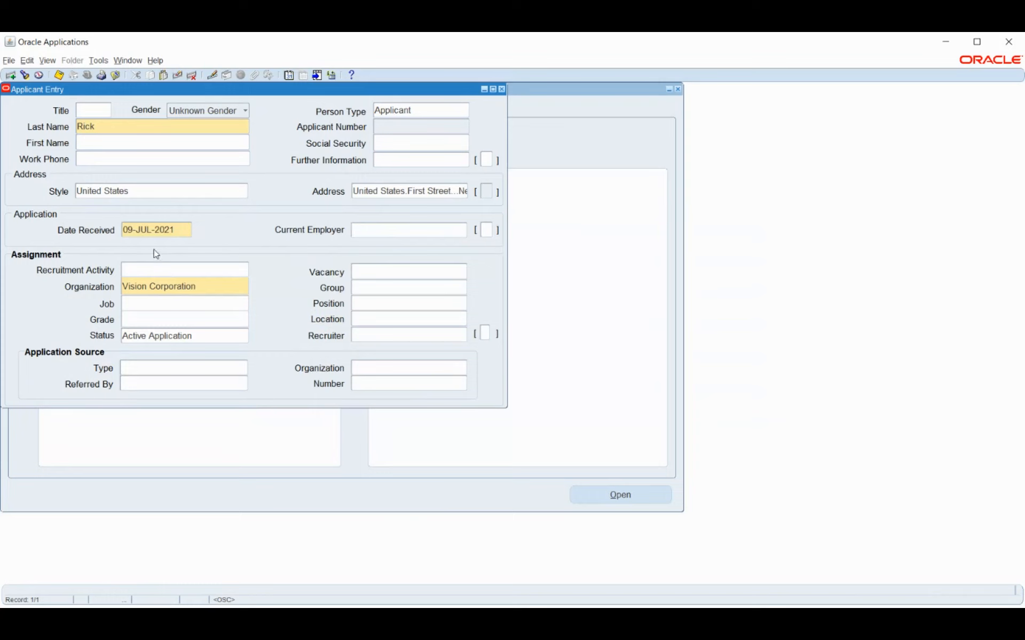
{"action": "left_click", "coordinate": [179, 231]}
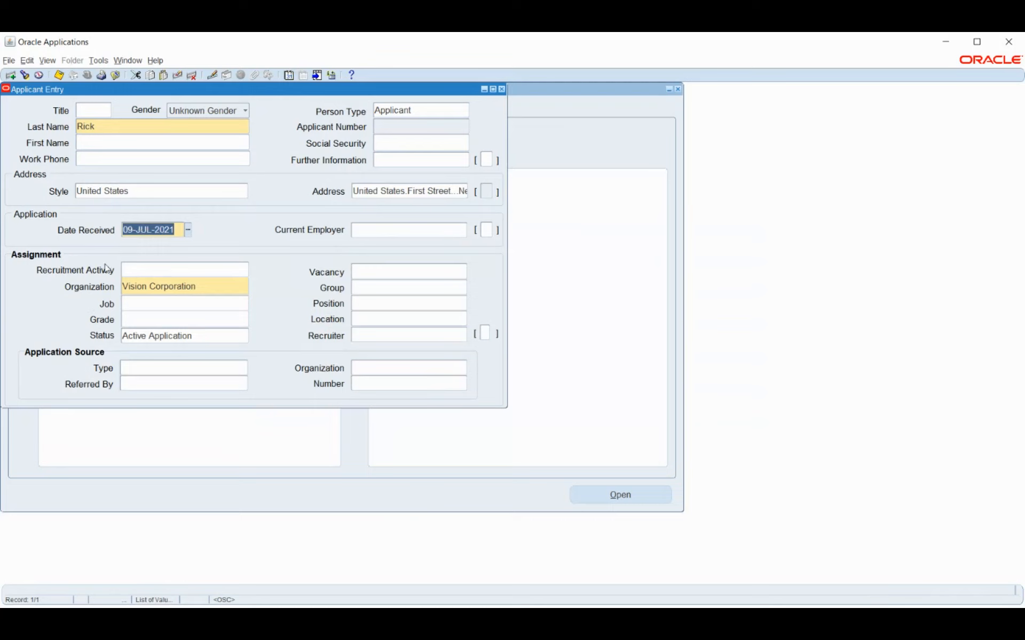
{"action": "left_click", "coordinate": [132, 271]}
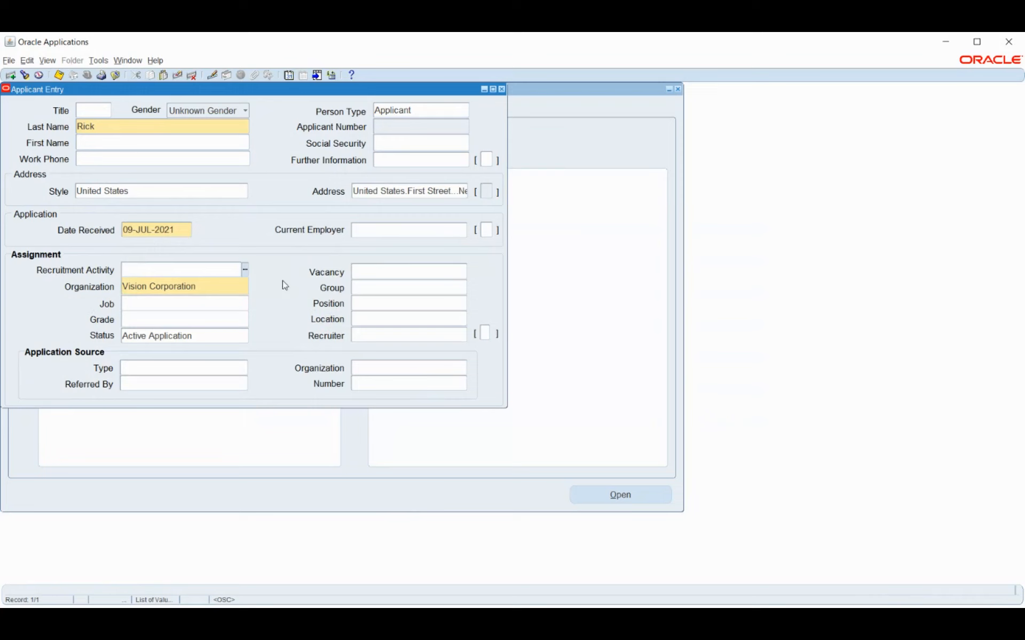
{"action": "left_click", "coordinate": [245, 270]}
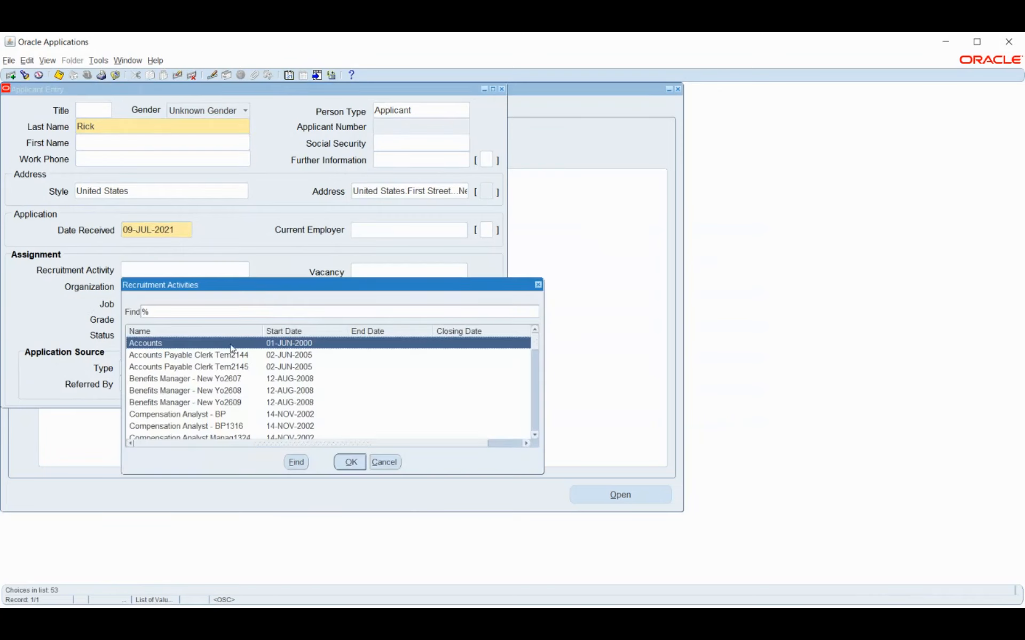
{"action": "left_click", "coordinate": [353, 463]}
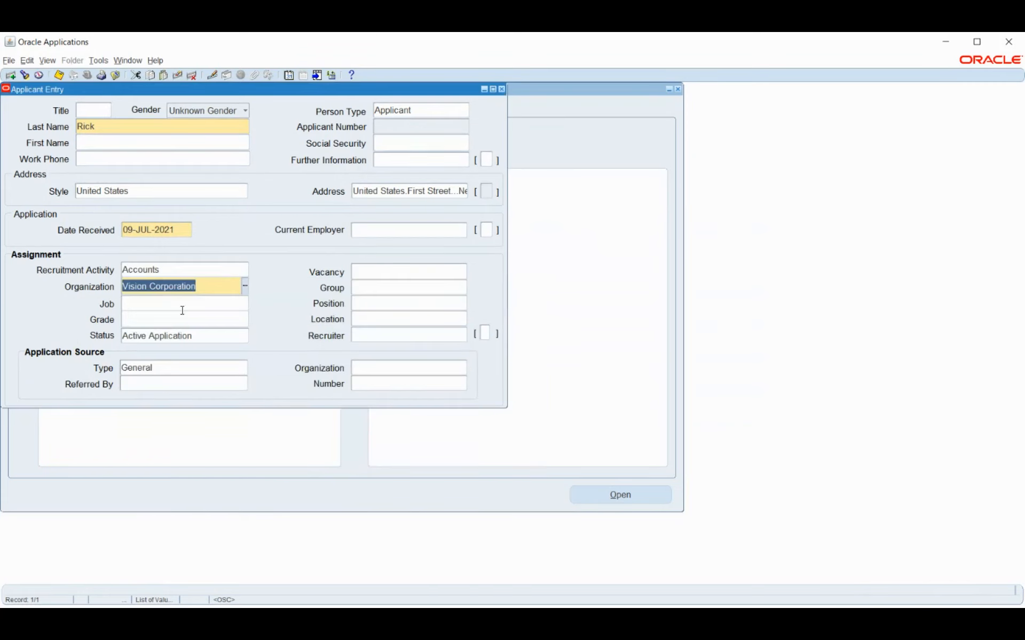
Set the organization of the applicant's assignment to Vision Operations.
{"action": "type", "text": "visi"}
{"action": "key", "text": "Tab"}
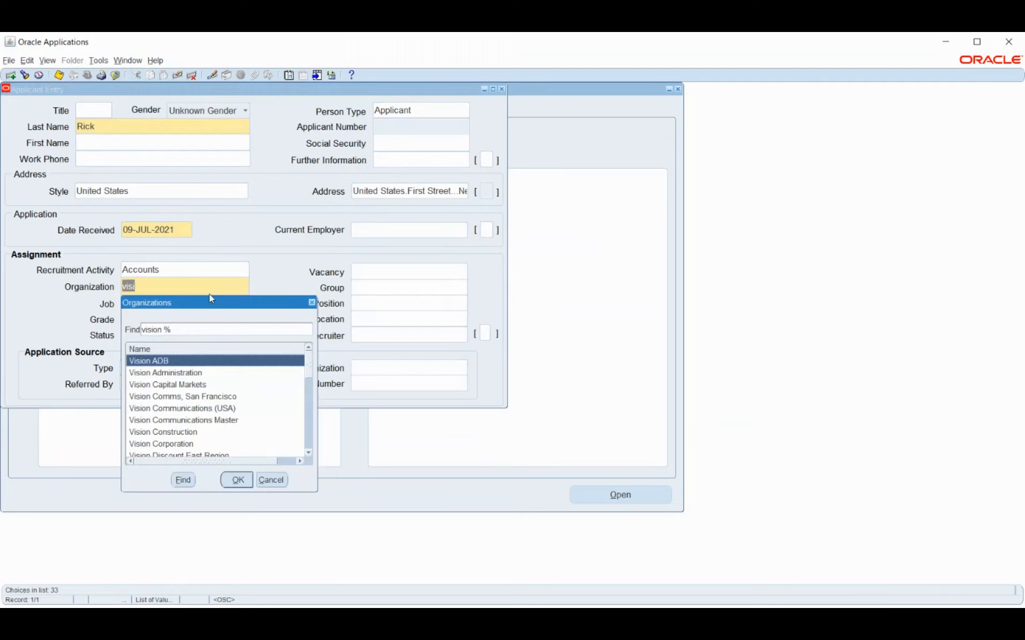
{"action": "left_click", "coordinate": [271, 479]}
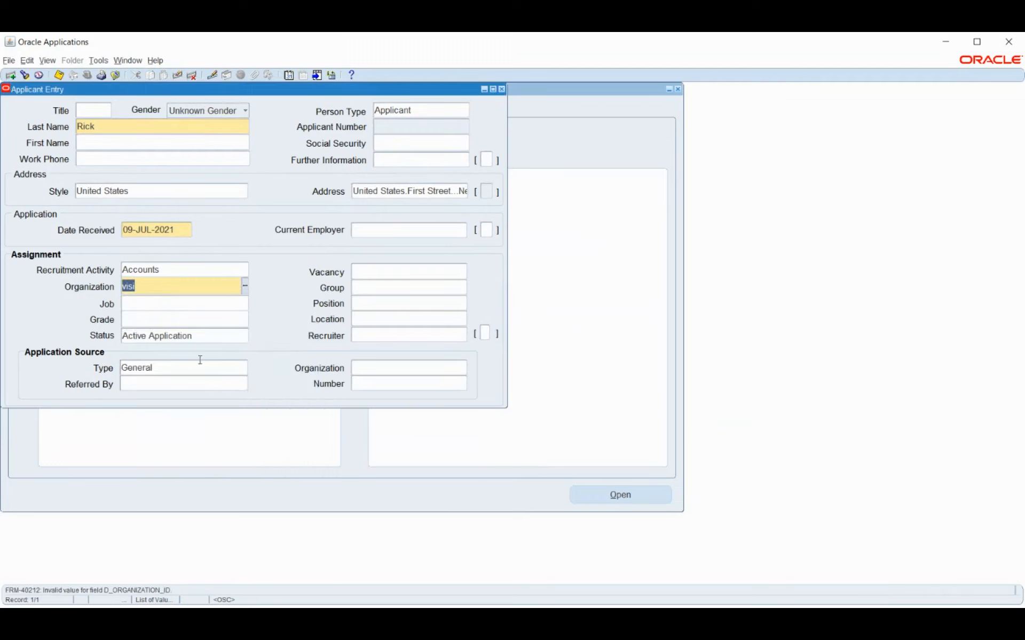
{"action": "type", "text": "vision op"}
{"action": "key", "text": "Tab"}
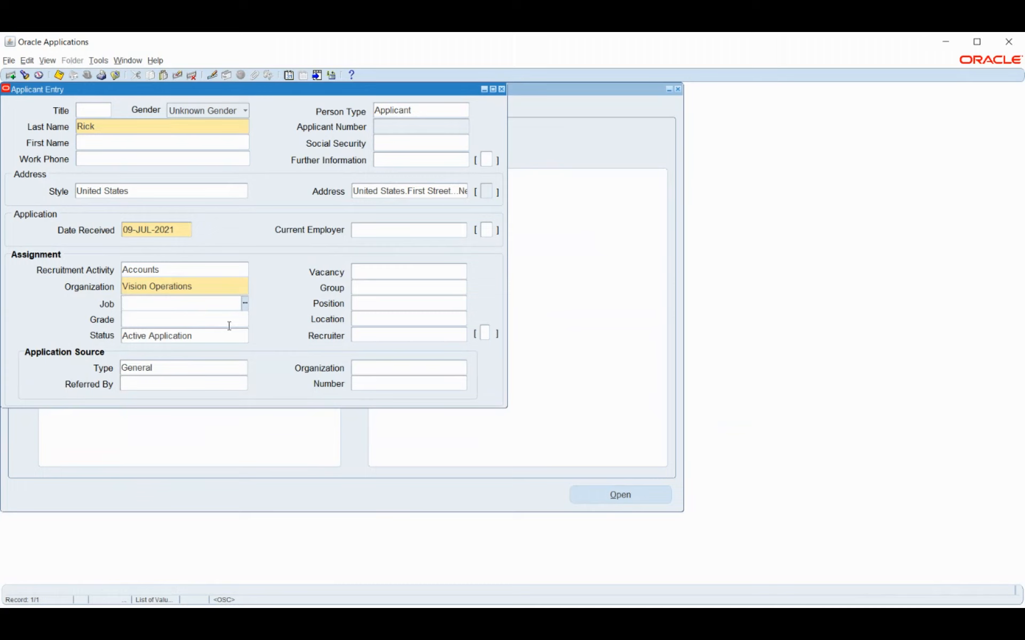
Try to choose a job and a vacancy for the applicant's assignment from their value lists.
{"action": "left_click", "coordinate": [245, 303]}
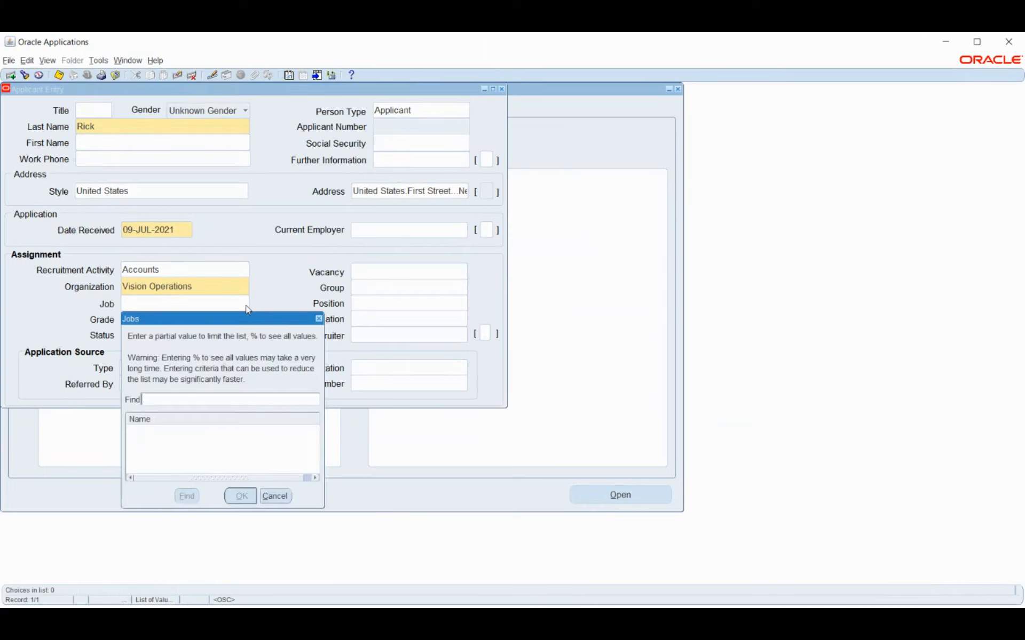
{"action": "left_click", "coordinate": [275, 495]}
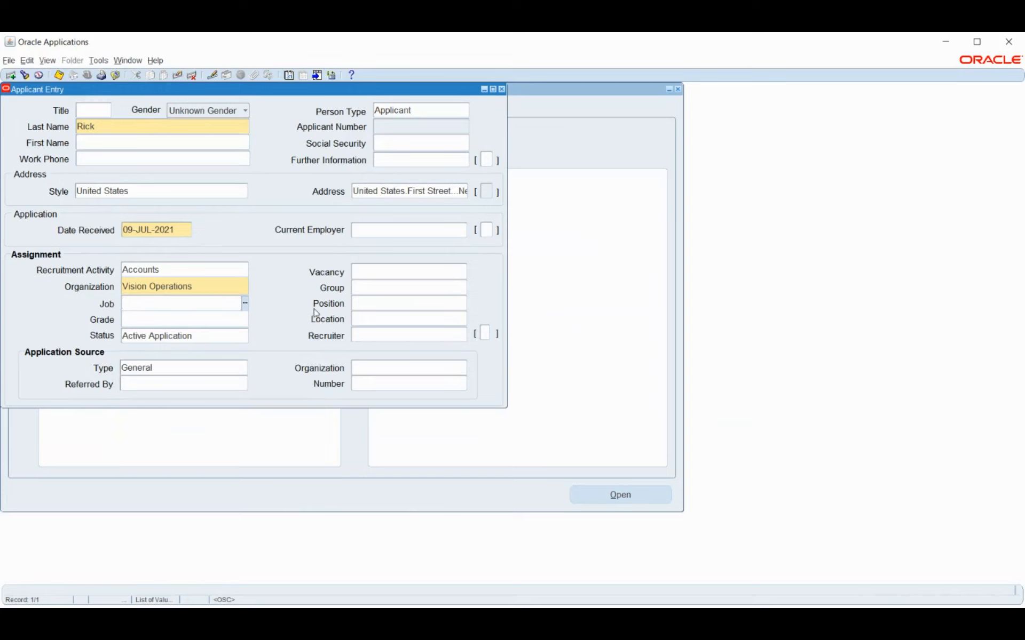
{"action": "left_click", "coordinate": [379, 274]}
{"action": "left_click", "coordinate": [464, 273]}
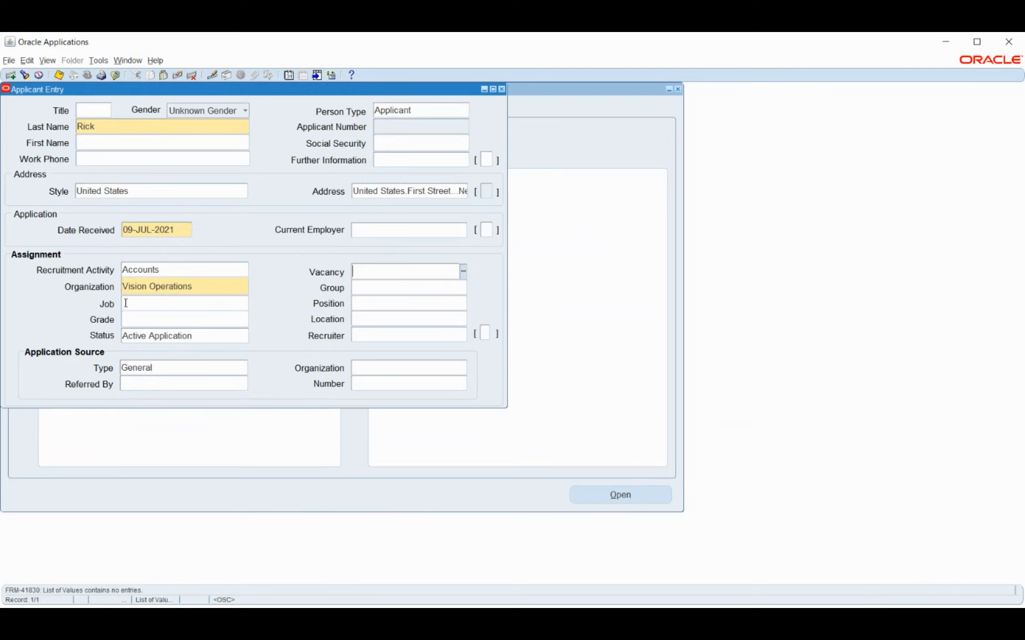
{"action": "left_click", "coordinate": [463, 272]}
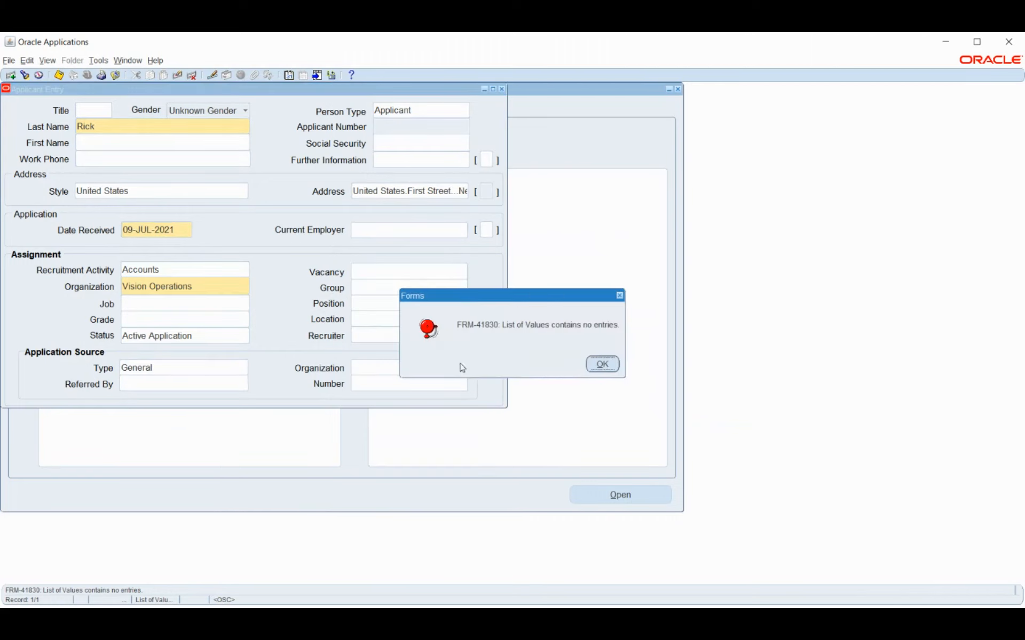
{"action": "left_click", "coordinate": [602, 364]}
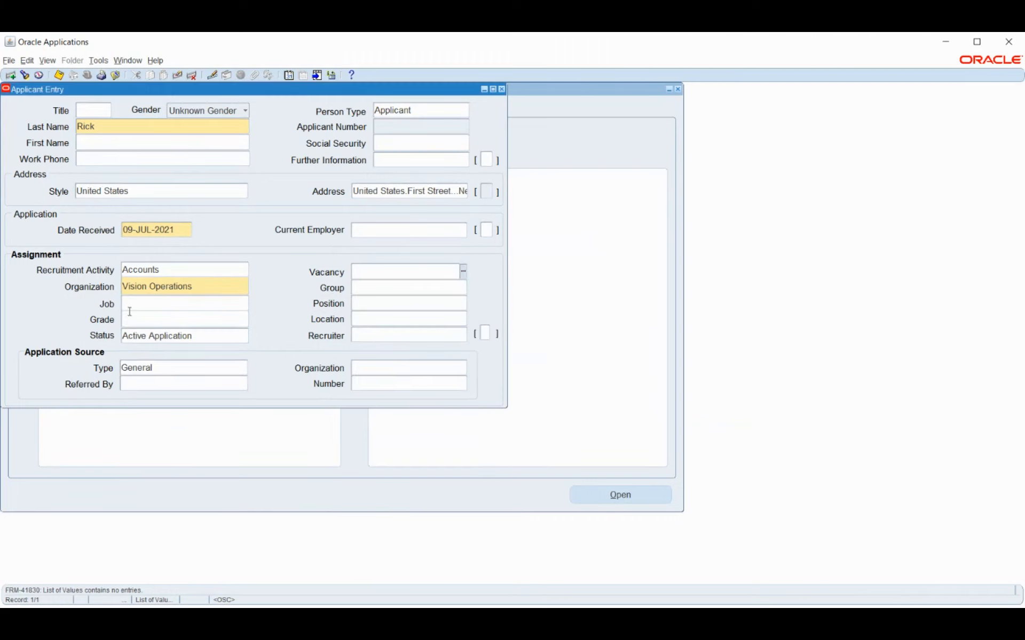
Change the assignment's recruitment activity to First Round Interview.
{"action": "left_click", "coordinate": [192, 271]}
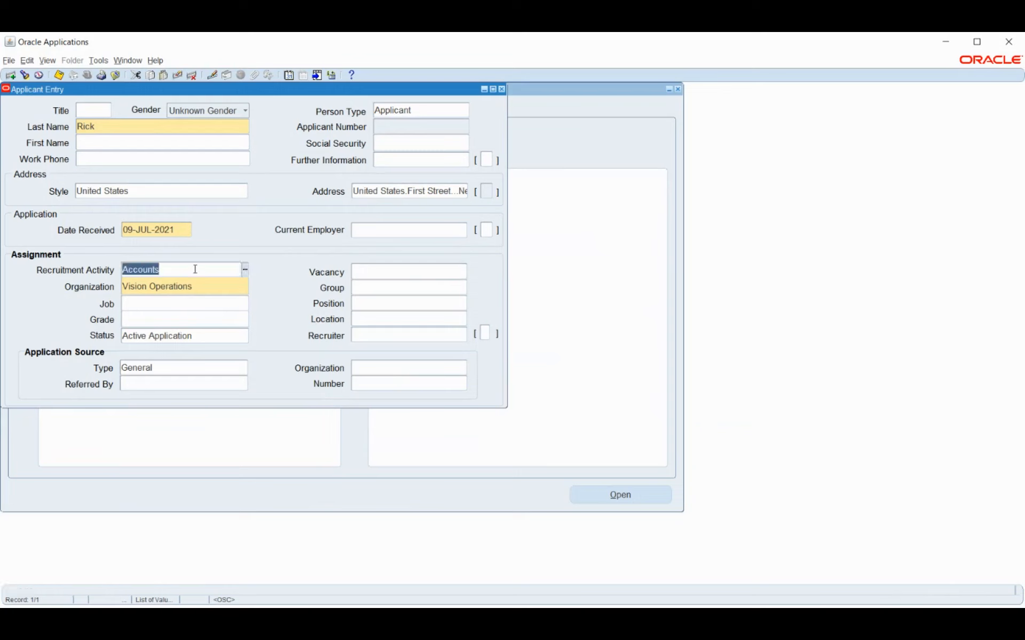
{"action": "left_click", "coordinate": [245, 270]}
{"action": "left_click", "coordinate": [179, 355]}
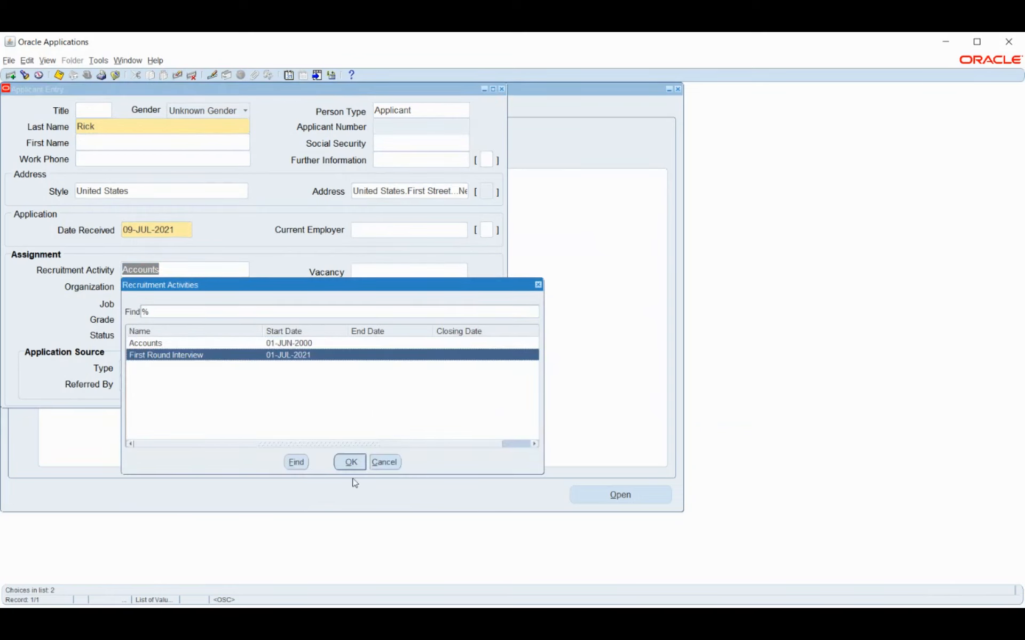
{"action": "left_click", "coordinate": [350, 463]}
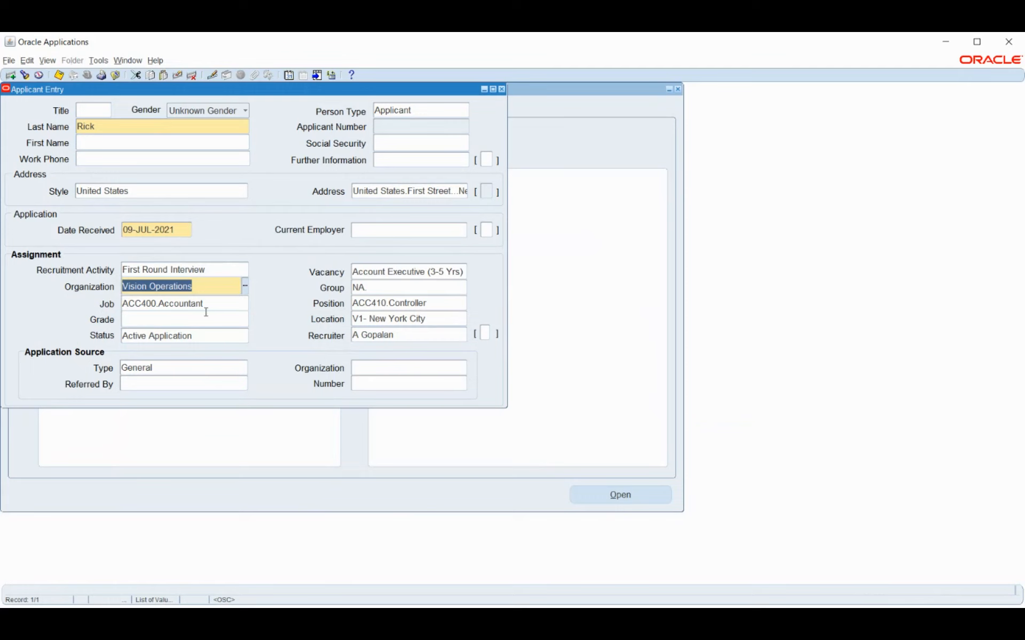
{"action": "left_click", "coordinate": [173, 369]}
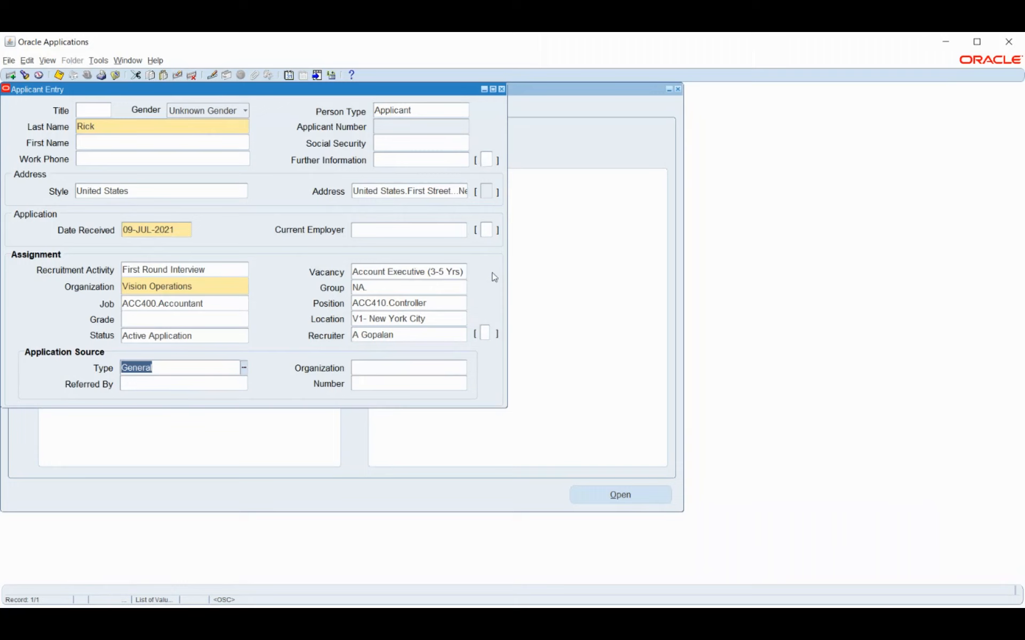
{"action": "left_click", "coordinate": [489, 159]}
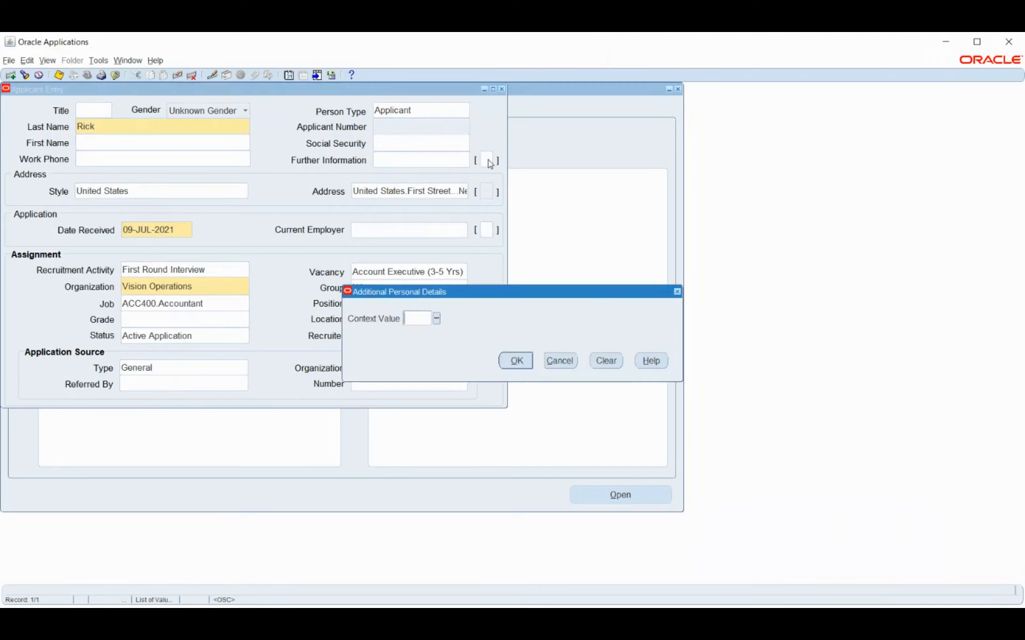
{"action": "left_click", "coordinate": [438, 319]}
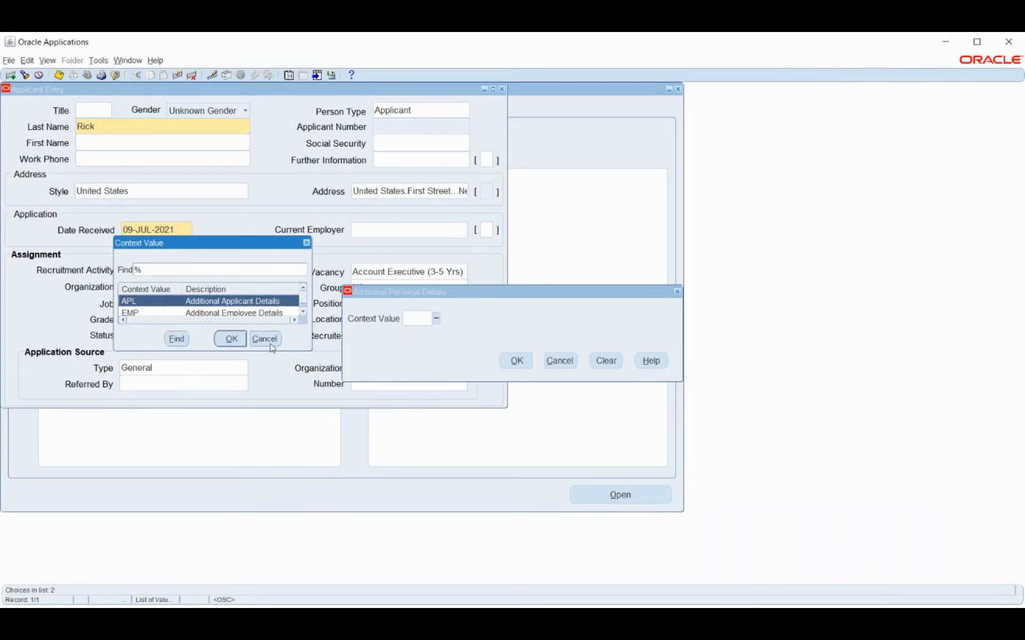
{"action": "left_click", "coordinate": [269, 343]}
{"action": "left_click", "coordinate": [558, 361]}
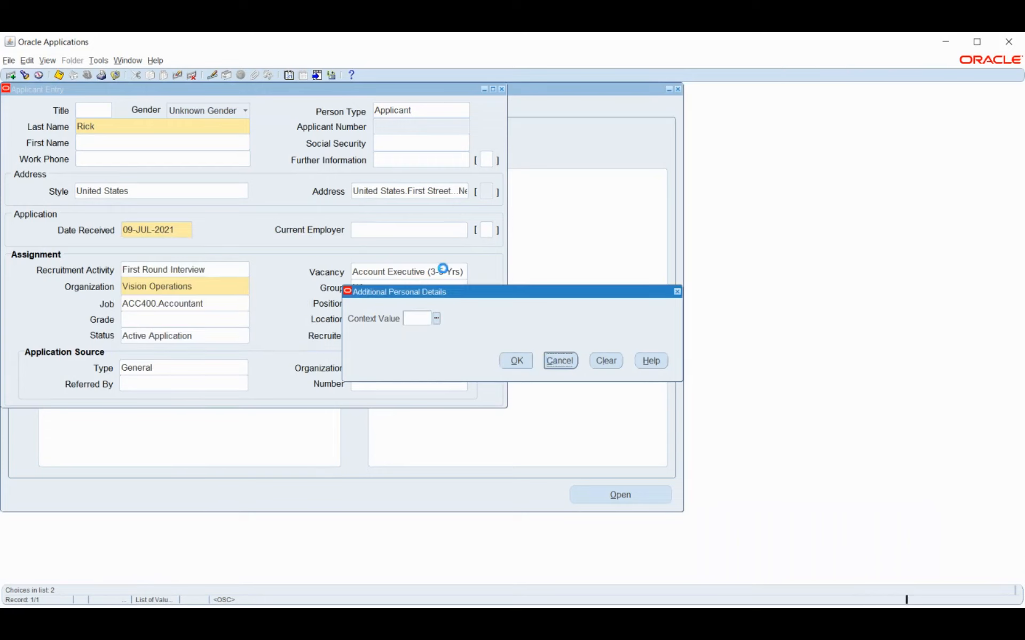
{"action": "left_click", "coordinate": [645, 437]}
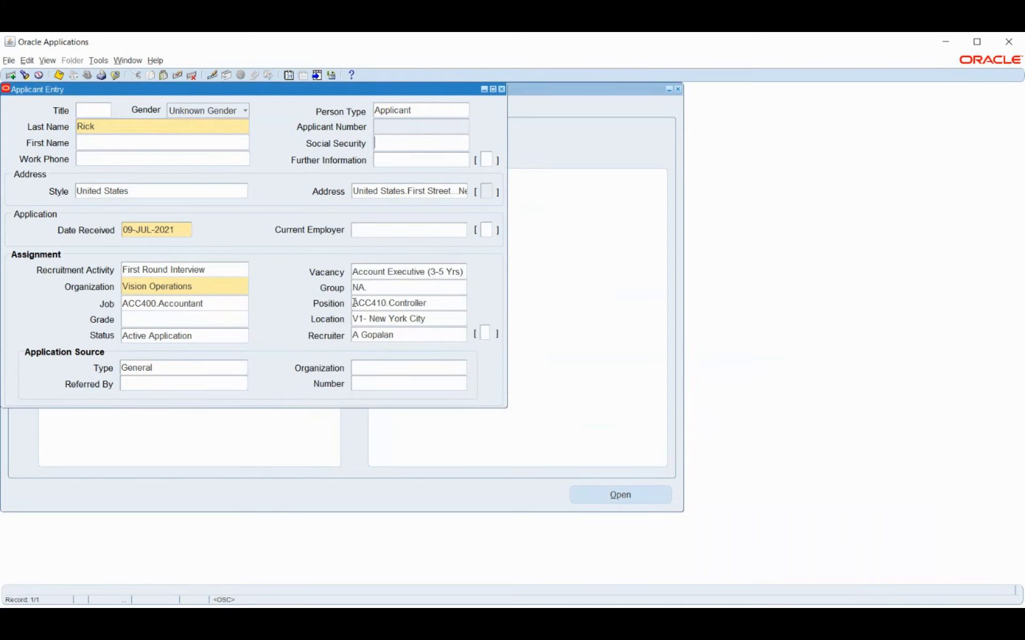
Save the applicant record, accepting the position's default values, and close the Applicant Entry form.
{"action": "left_click", "coordinate": [354, 302]}
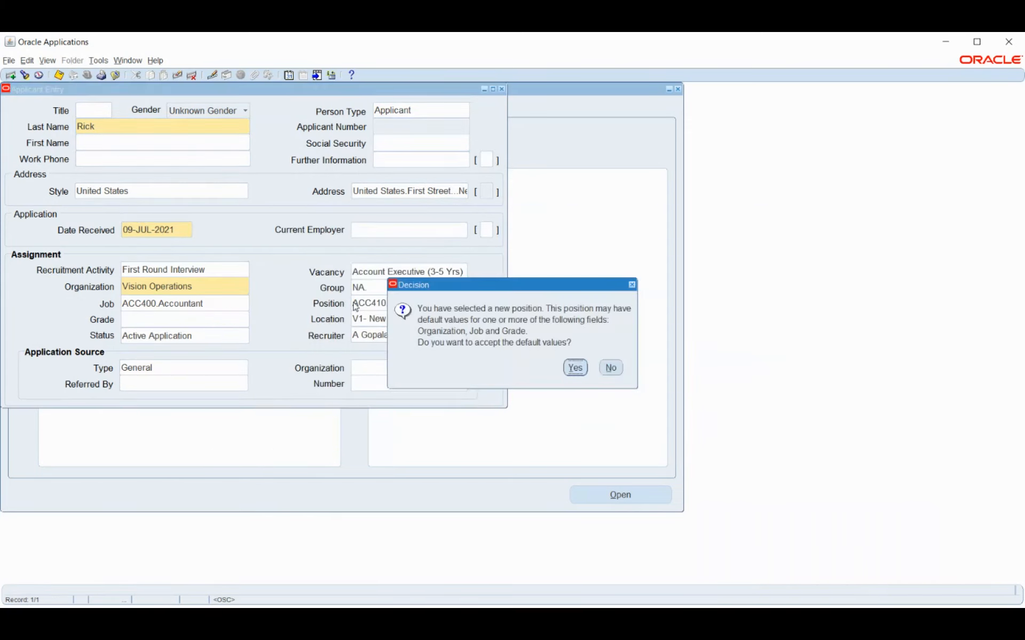
{"action": "left_click", "coordinate": [575, 367]}
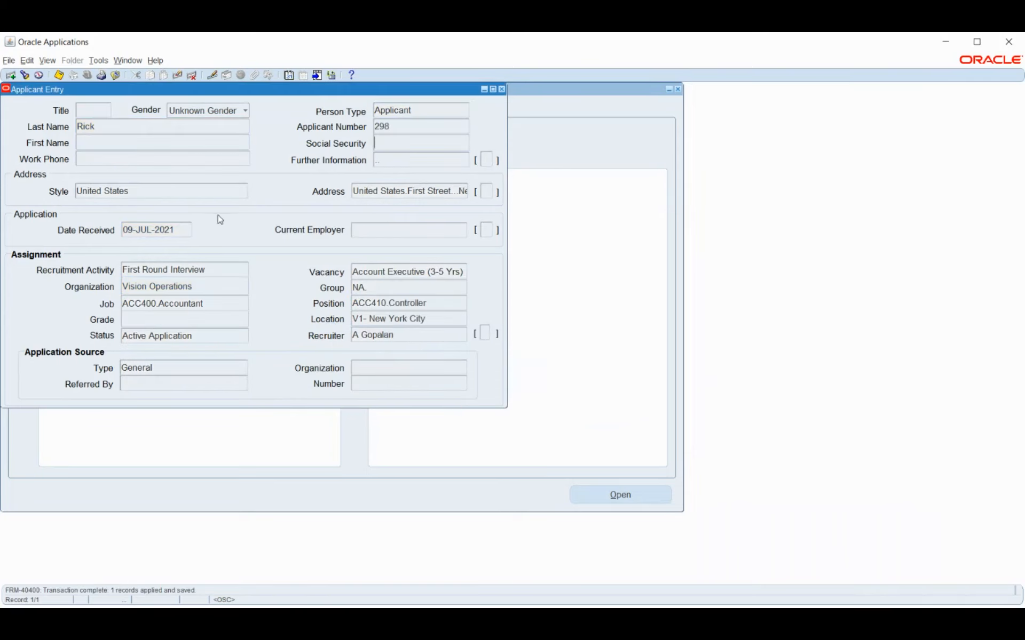
{"action": "key", "text": "ctrl+s"}
{"action": "left_click", "coordinate": [501, 90]}
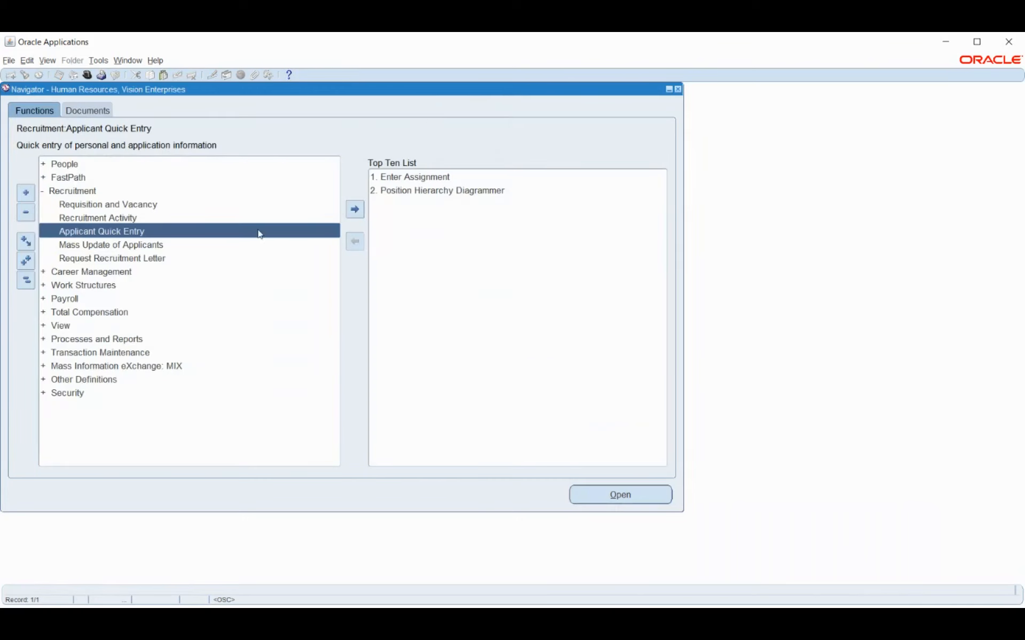
Open Mass Update of Applicants, query the full name for the new applicant's name, and close the form.
{"action": "left_click", "coordinate": [78, 246]}
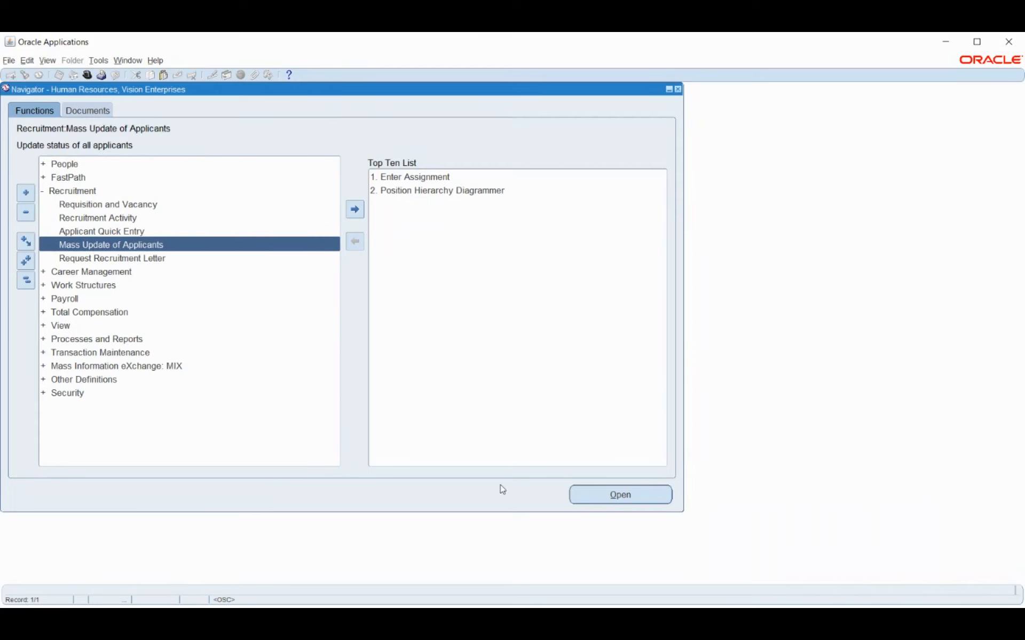
{"action": "left_click", "coordinate": [582, 500]}
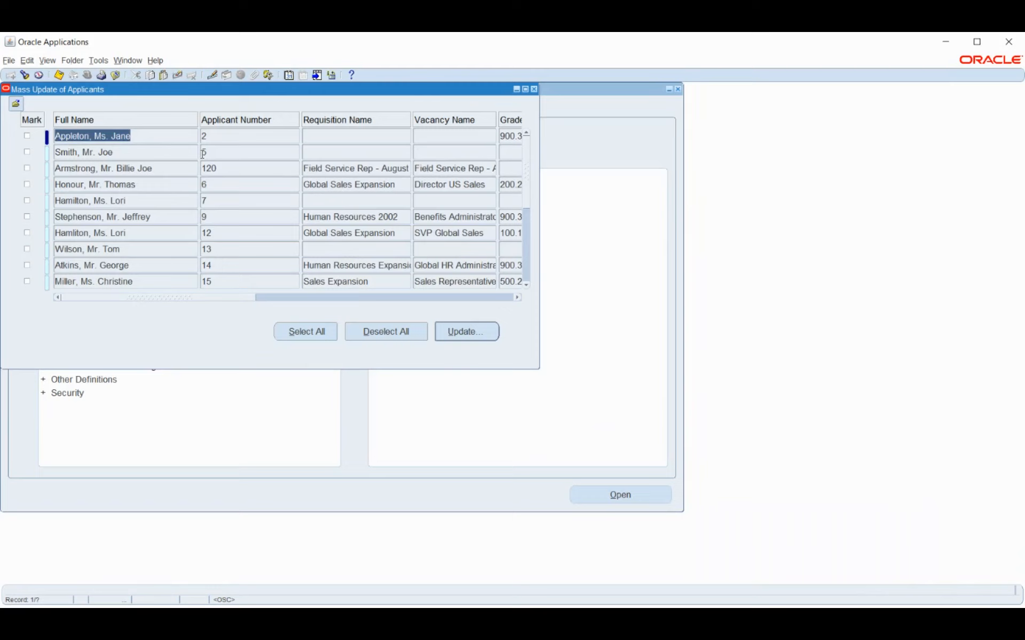
{"action": "key", "text": "F11"}
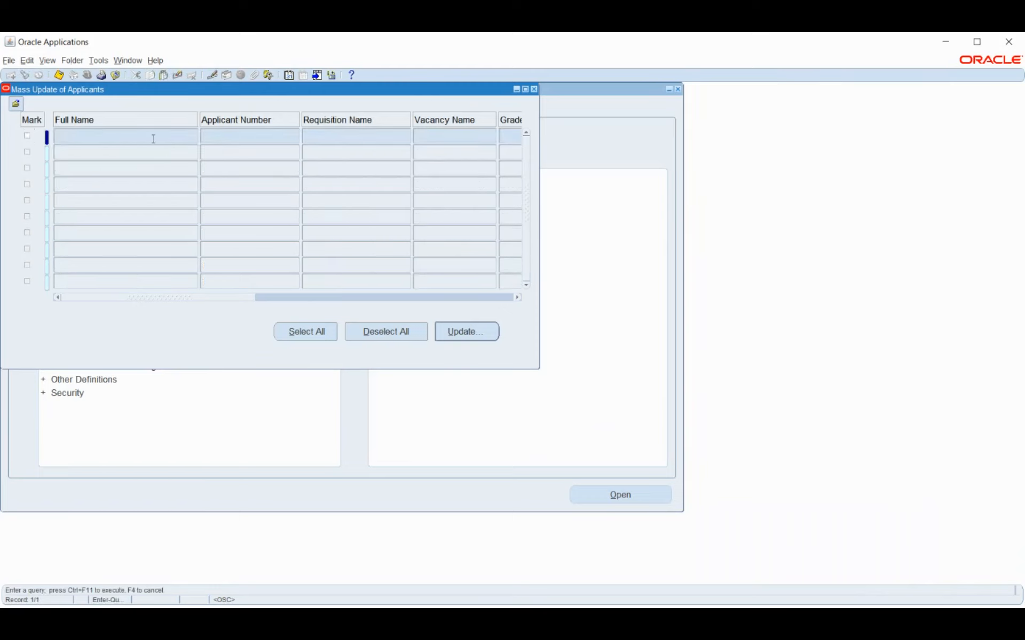
{"action": "type", "text": "Rick"}
{"action": "key", "text": "ctrl+F11"}
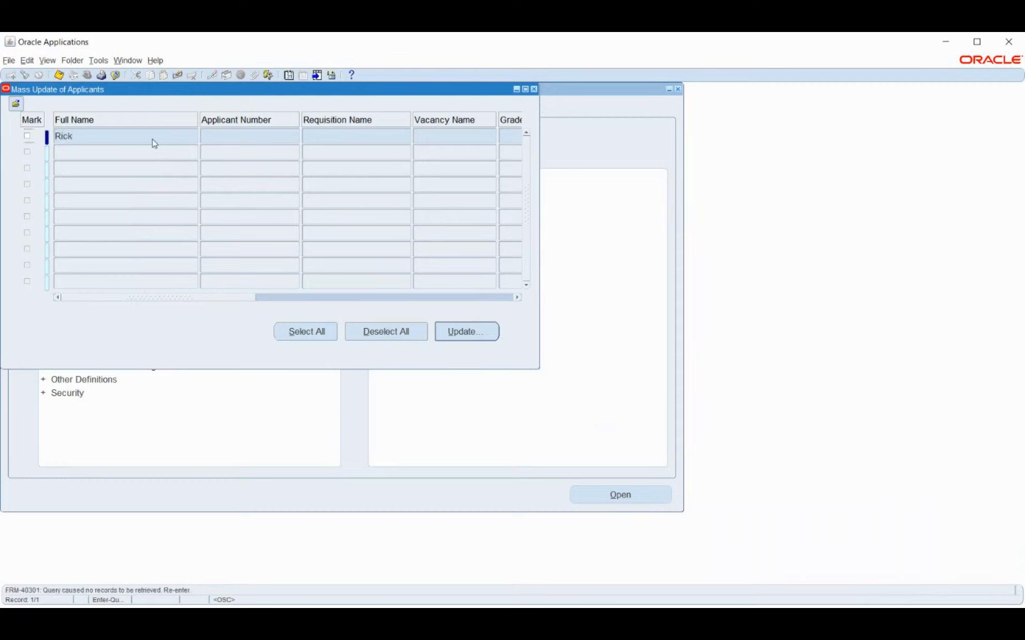
{"action": "key", "text": "F4"}
{"action": "key", "text": "F4"}
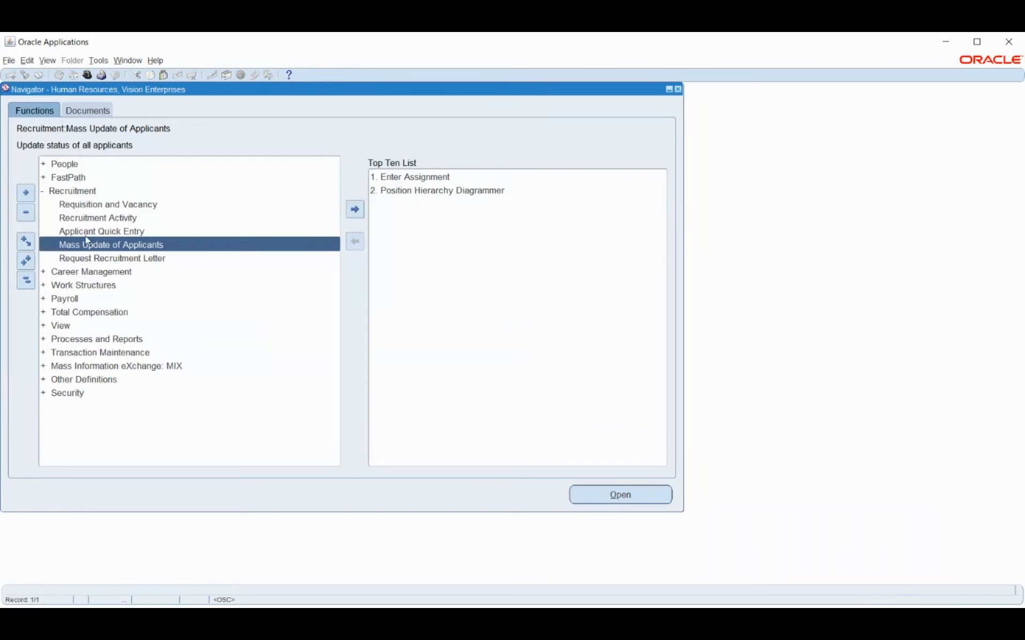
Open Applicant Quick Entry and set the recruitment activity of a blank applicant record to Accounts.
{"action": "double_click", "coordinate": [91, 231]}
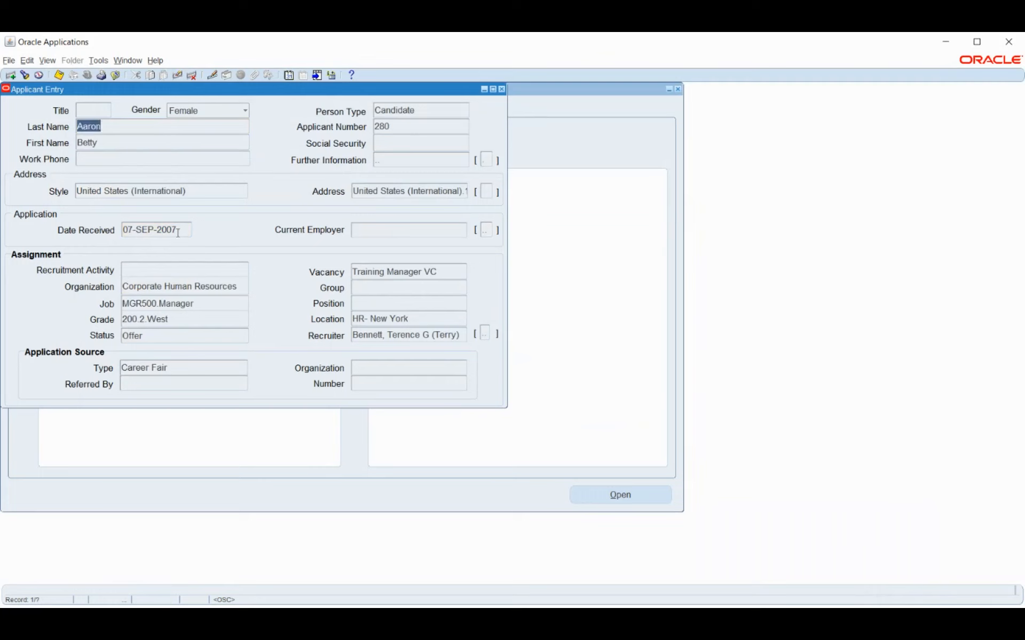
{"action": "key", "text": "F11"}
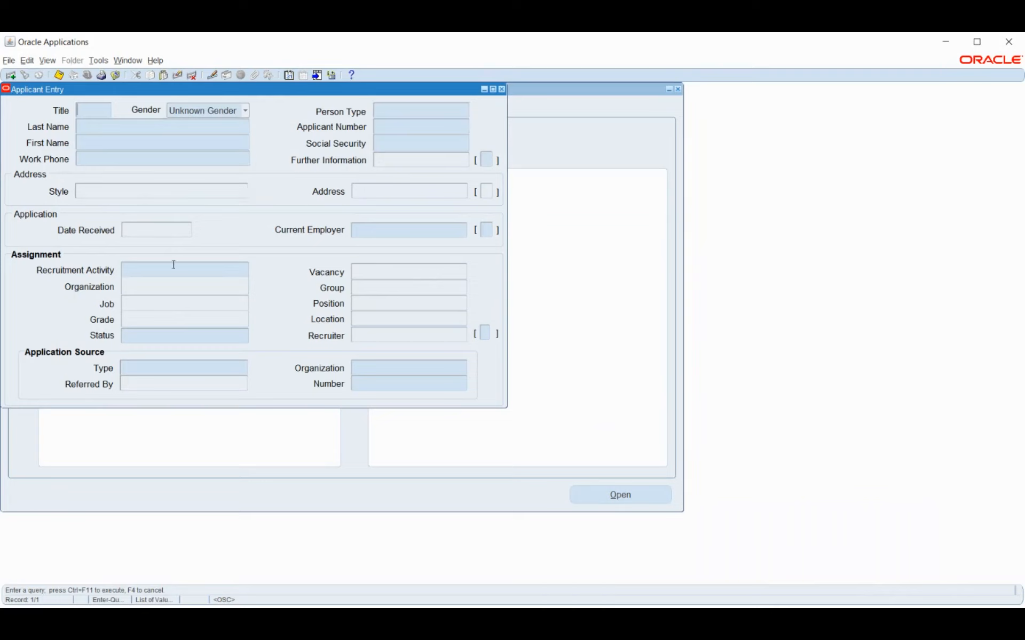
{"action": "key", "text": "F4"}
{"action": "left_click", "coordinate": [176, 267]}
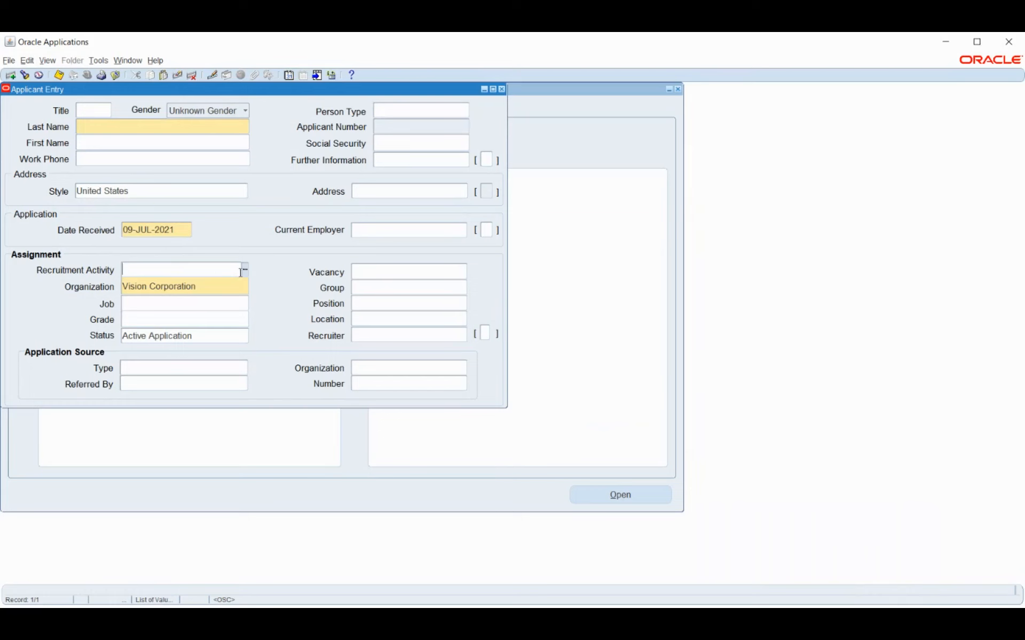
{"action": "left_click", "coordinate": [245, 270]}
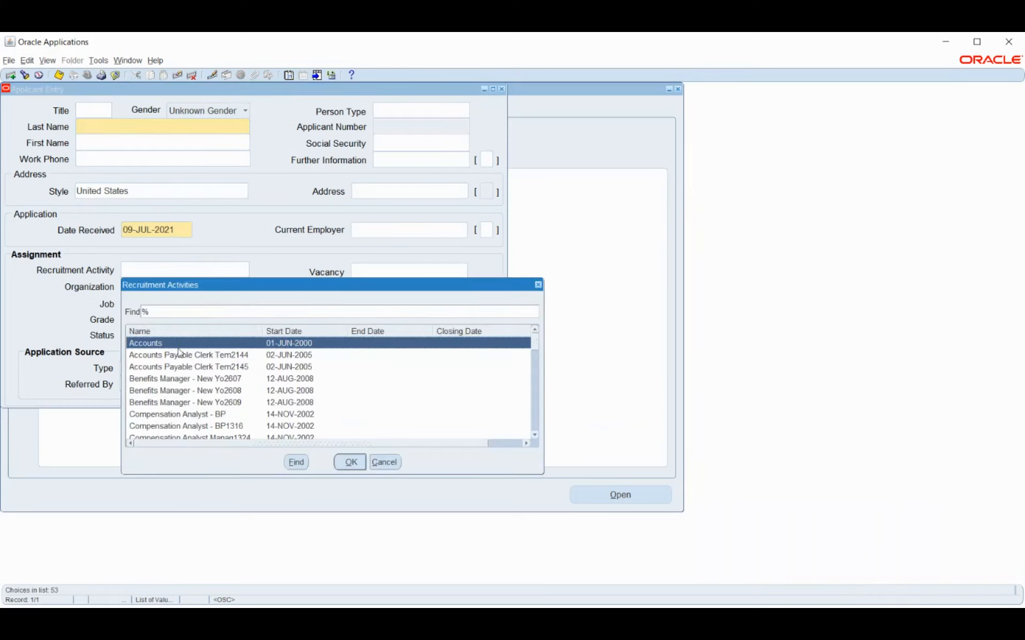
{"action": "left_click", "coordinate": [350, 462]}
Change the blank record's recruitment activity to First Round Interview, then clear the record.
{"action": "left_click", "coordinate": [207, 270]}
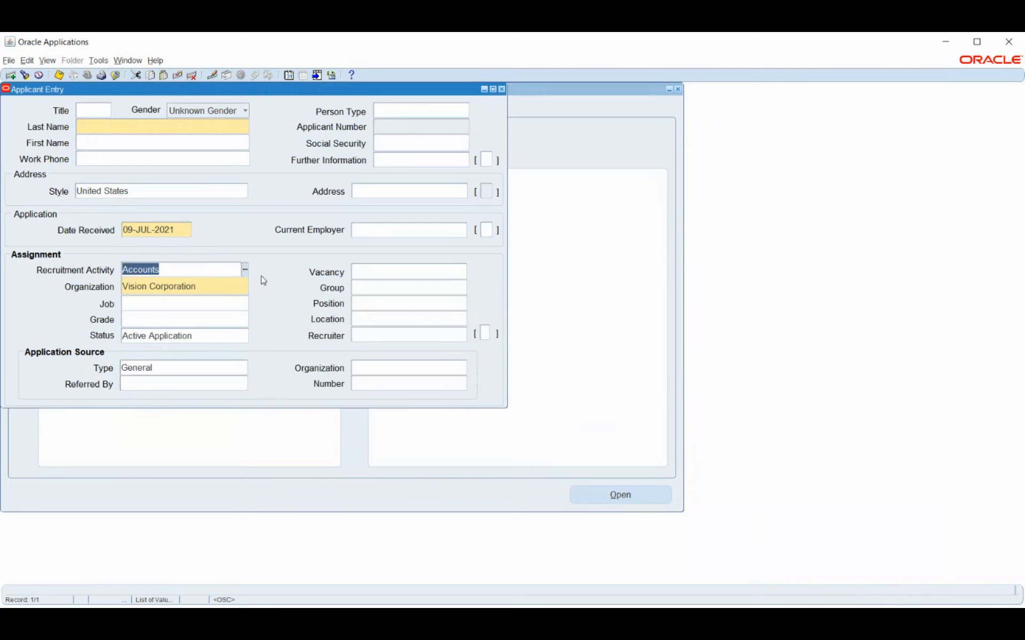
{"action": "left_click", "coordinate": [246, 271]}
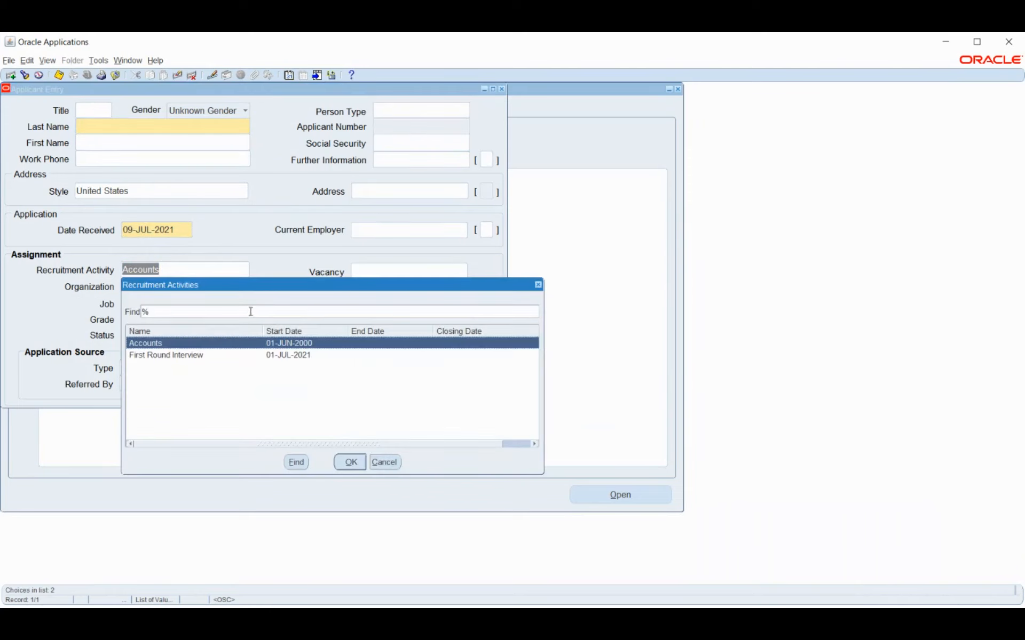
{"action": "left_click", "coordinate": [202, 355]}
{"action": "left_click", "coordinate": [344, 461]}
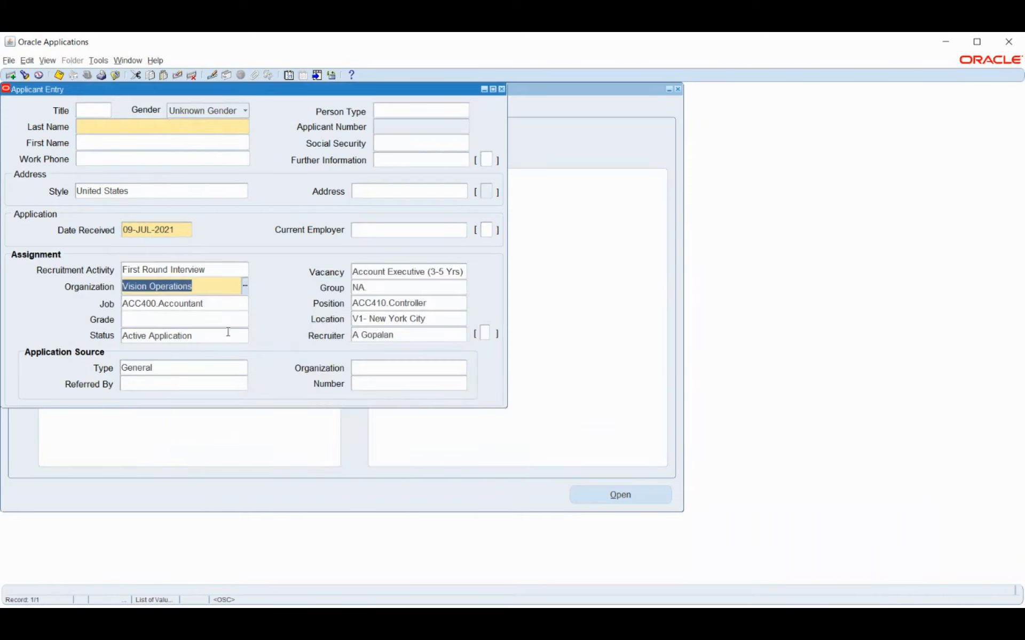
{"action": "left_click", "coordinate": [226, 271]}
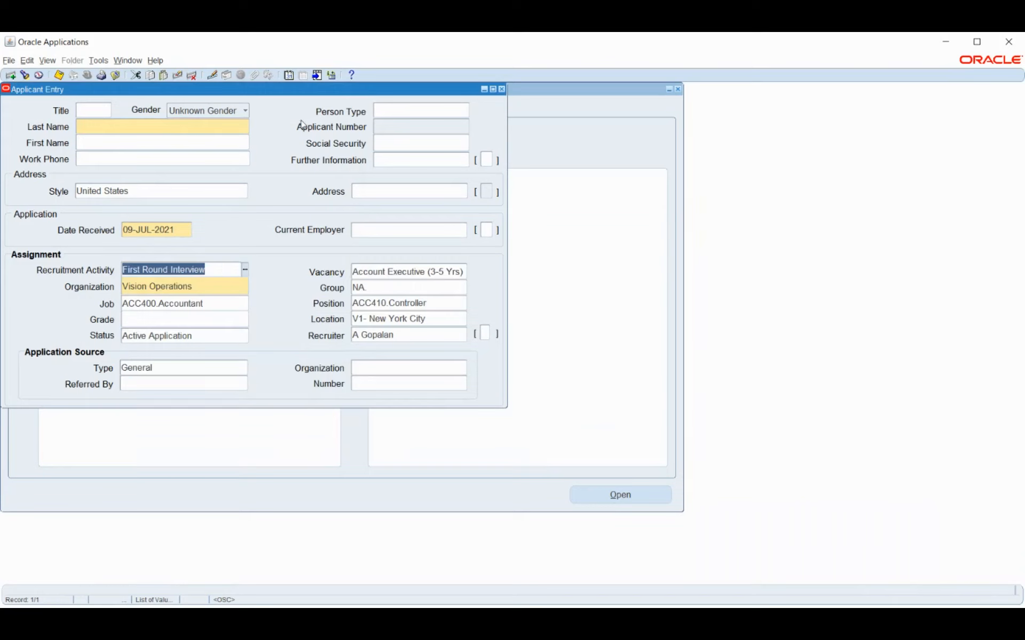
{"action": "left_click", "coordinate": [178, 76]}
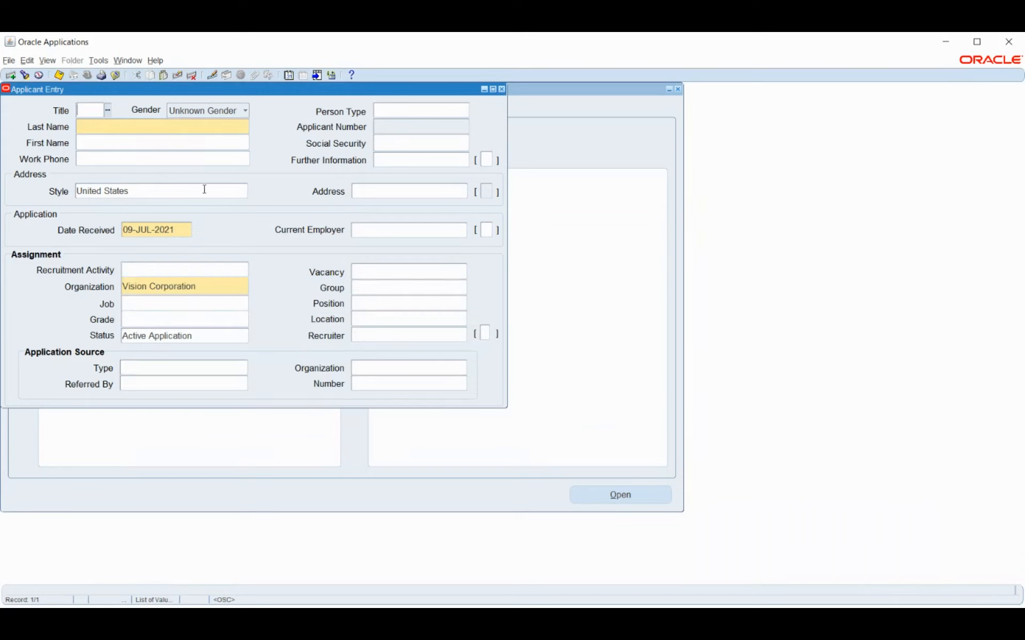
Query applicant records by the recruitment activity First Round Interview and close the Applicant Entry form.
{"action": "key", "text": "F11"}
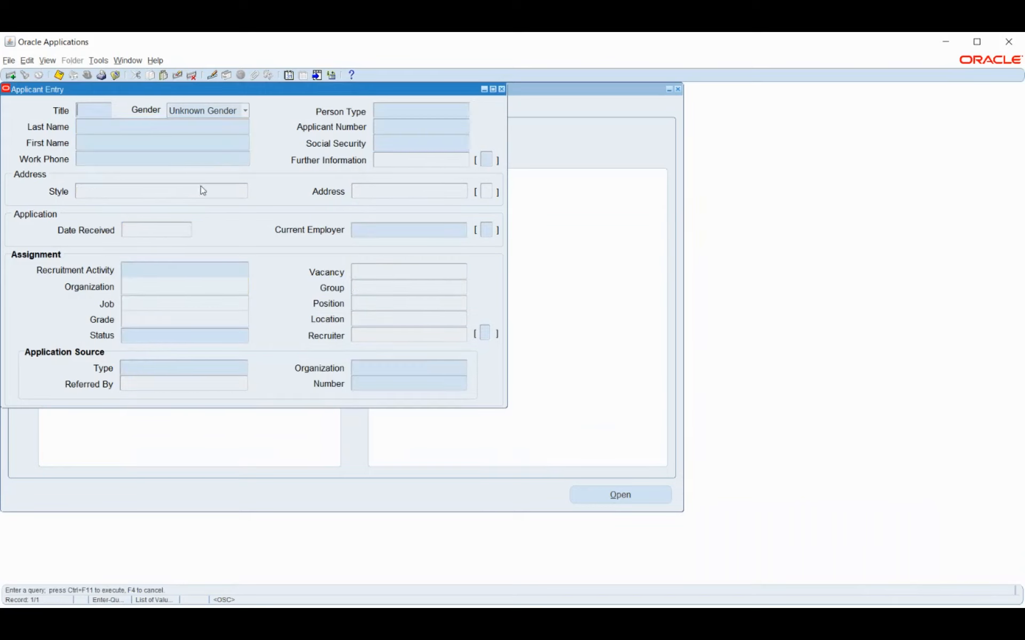
{"action": "left_click", "coordinate": [185, 270]}
{"action": "type", "text": "First Round Interview"}
{"action": "key", "text": "ctrl+F11"}
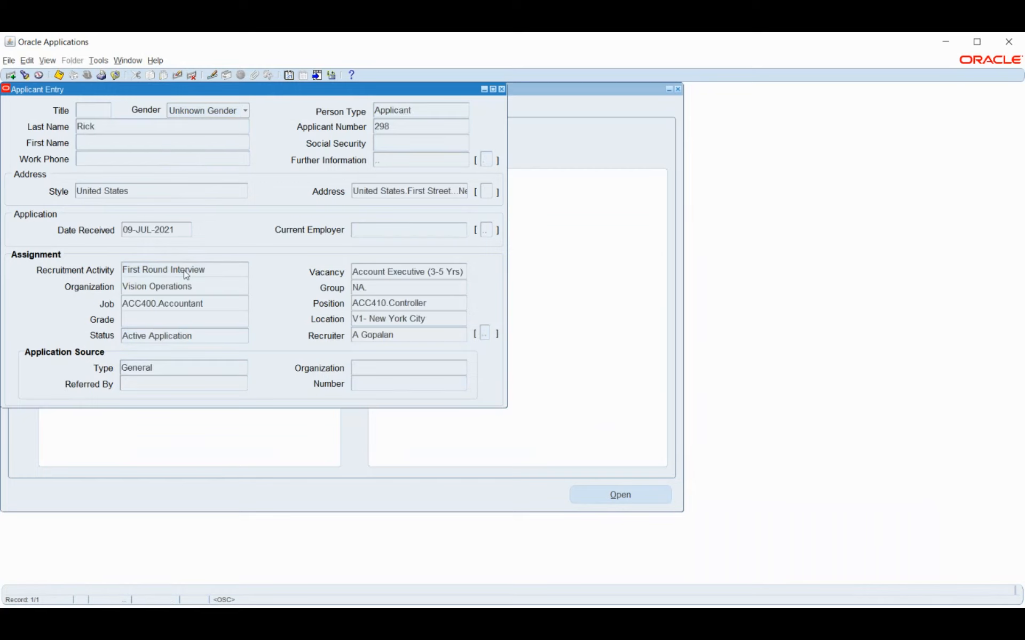
{"action": "left_click", "coordinate": [127, 126]}
{"action": "key", "text": "F4"}
Query Mass Update of Applicants again for the applicant's exact name, then cancel the query and close the form.
{"action": "double_click", "coordinate": [101, 243]}
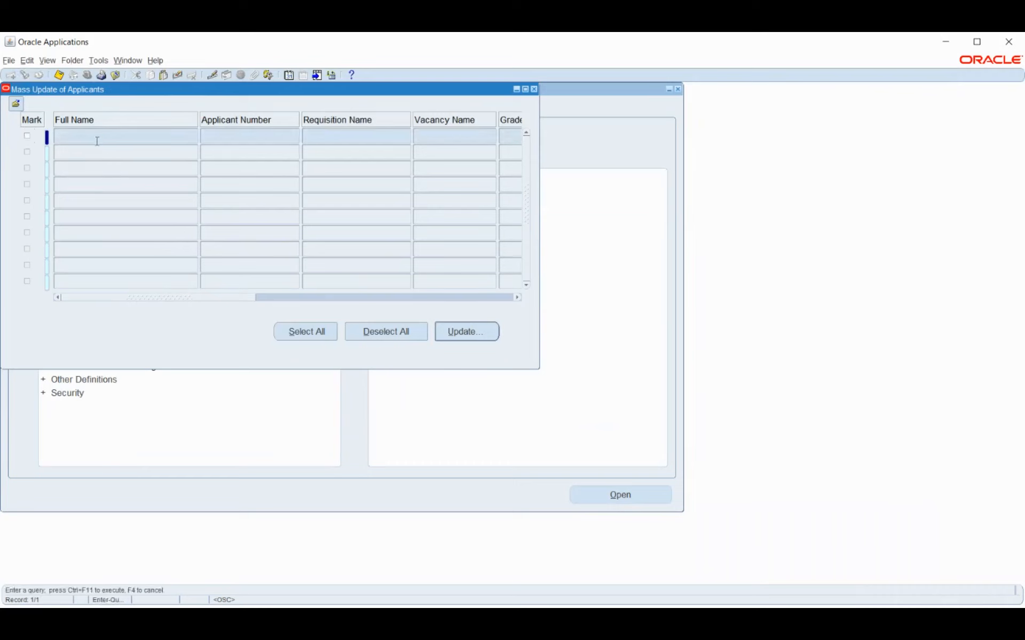
{"action": "type", "text": "Rick"}
{"action": "key", "text": "ctrl+F11"}
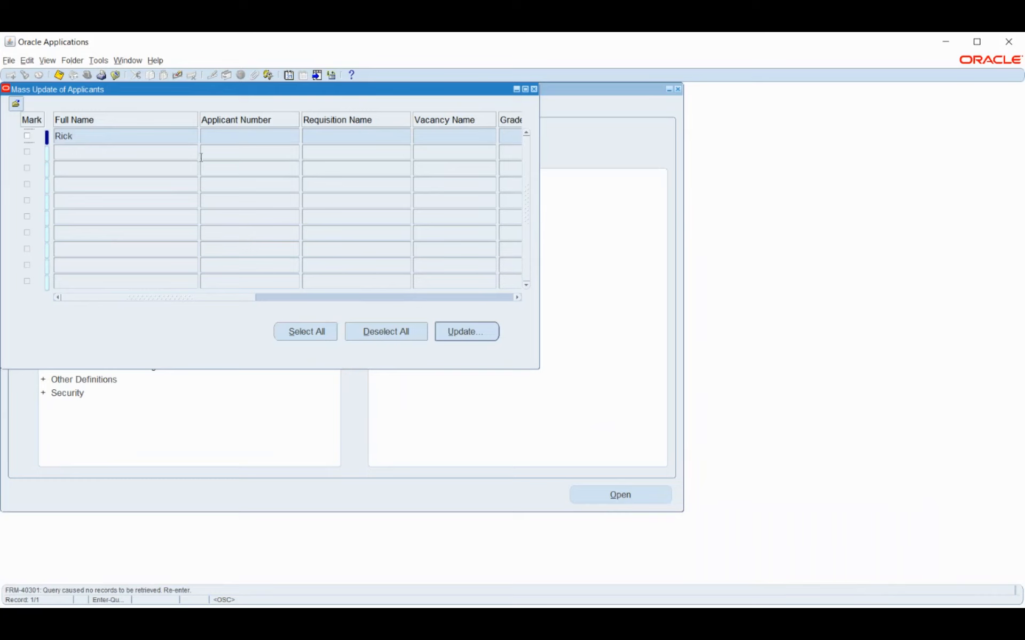
{"action": "left_click", "coordinate": [534, 89]}
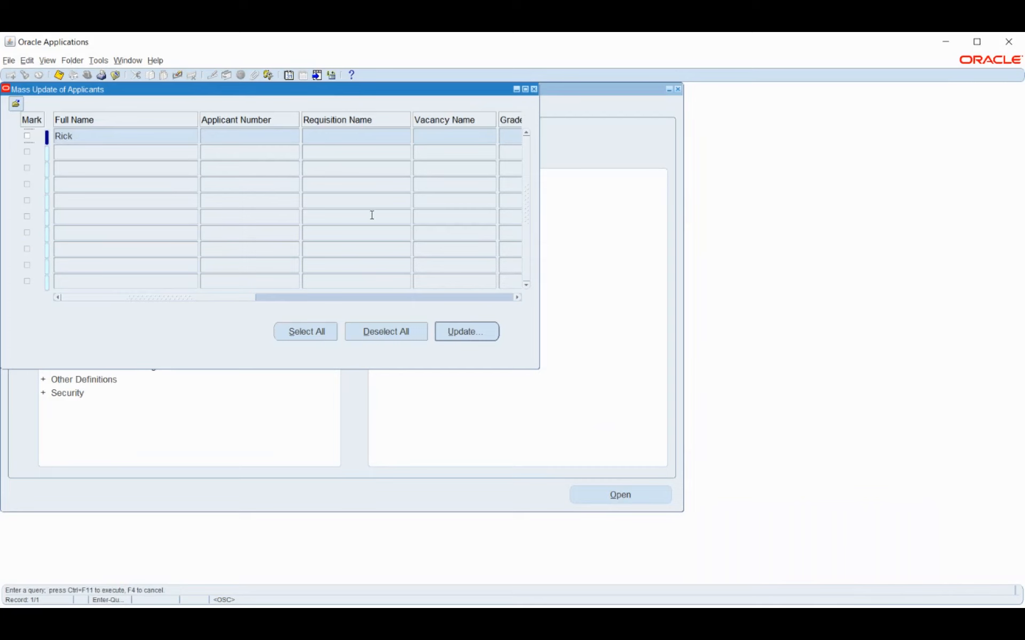
{"action": "key", "text": "F4"}
{"action": "key", "text": "F4"}
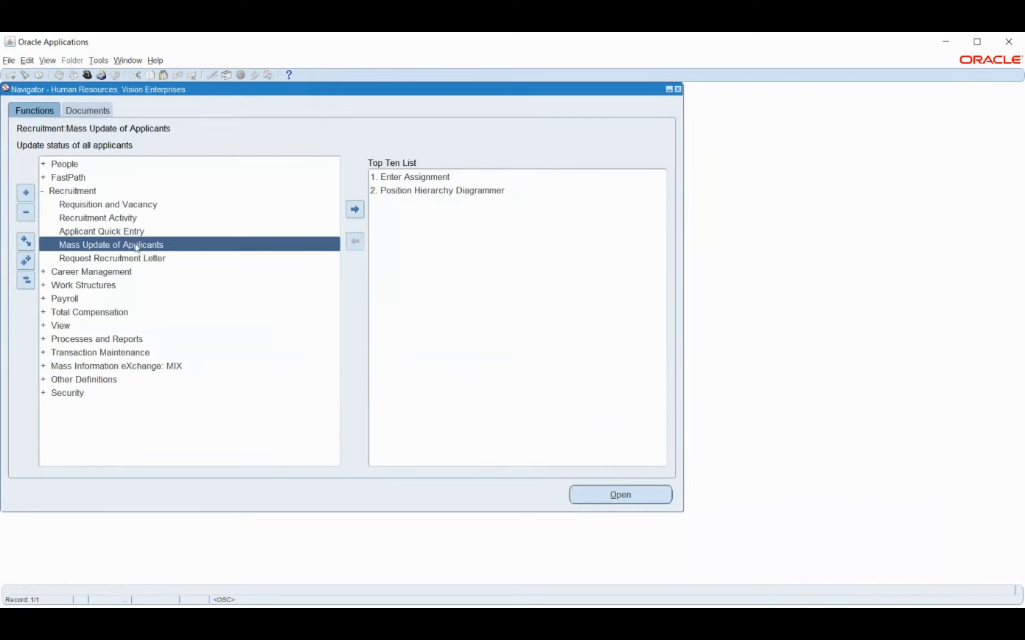
Reopen Applicant Quick Entry and query the applicant's record by last name.
{"action": "double_click", "coordinate": [125, 231]}
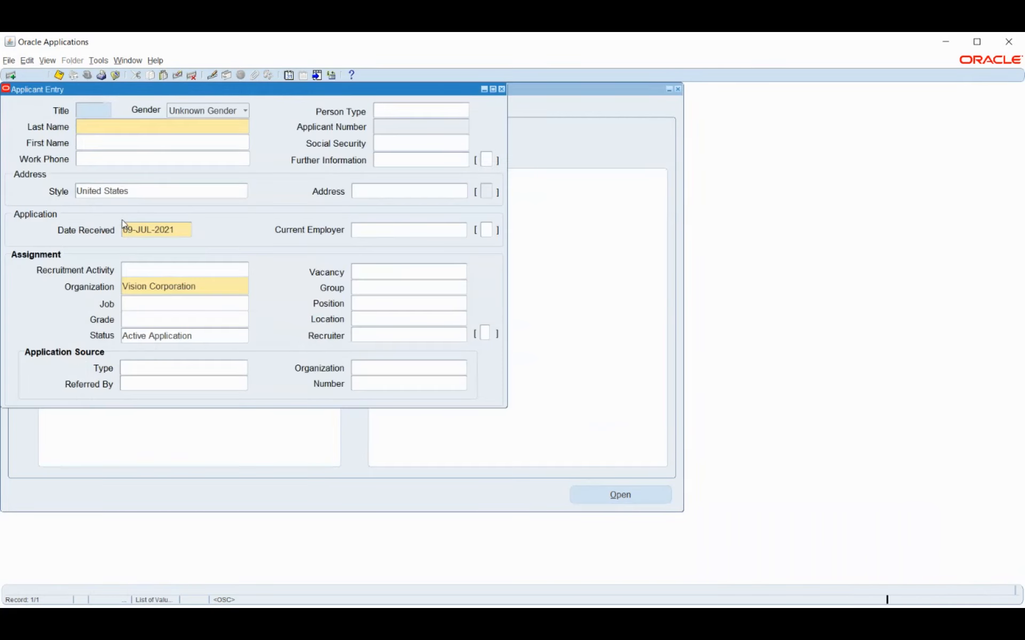
{"action": "key", "text": "F11"}
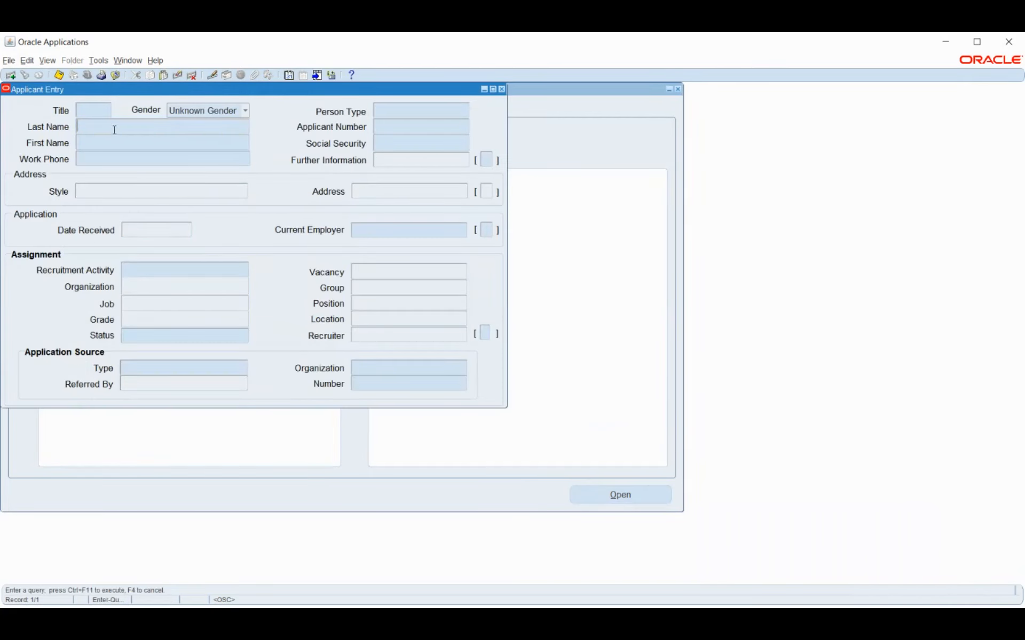
{"action": "type", "text": "Rick"}
{"action": "key", "text": "ctrl+F11"}
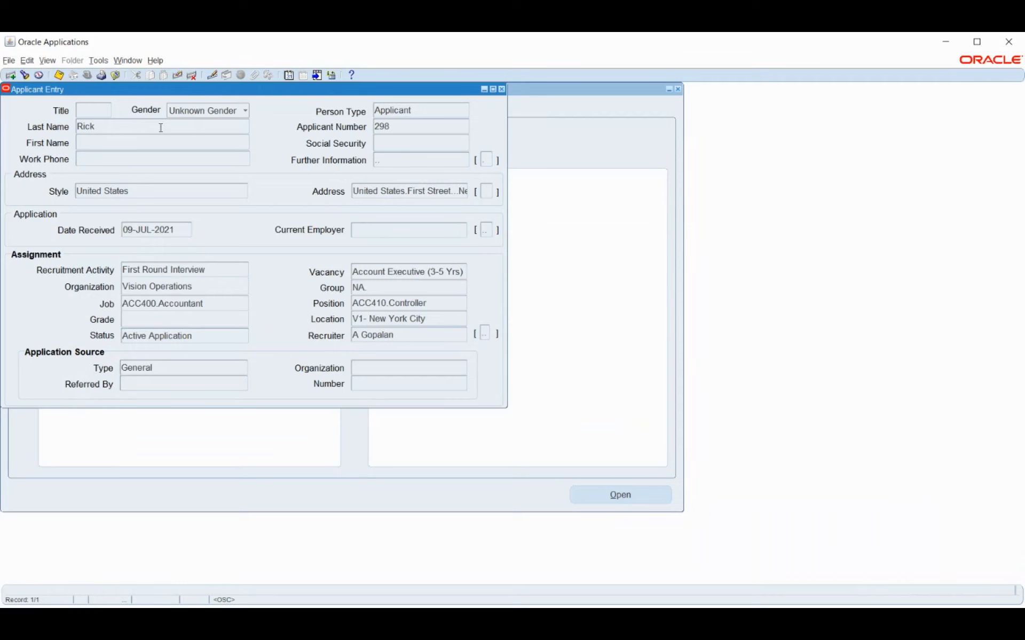
Try to set the saved applicant's gender to Male, then close the Applicant Entry form.
{"action": "left_click", "coordinate": [195, 113]}
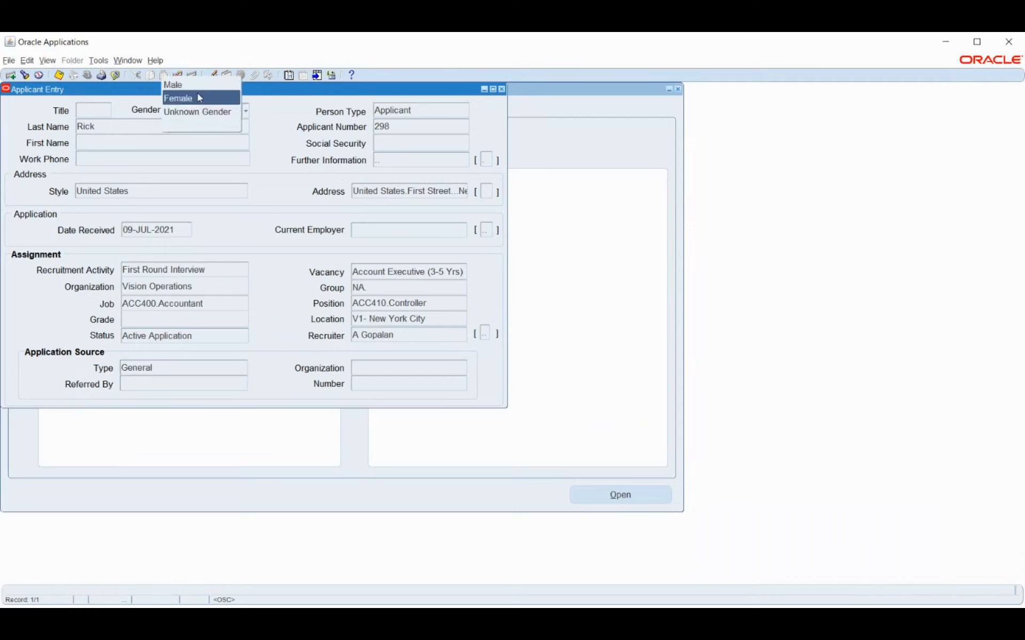
{"action": "left_click", "coordinate": [195, 86]}
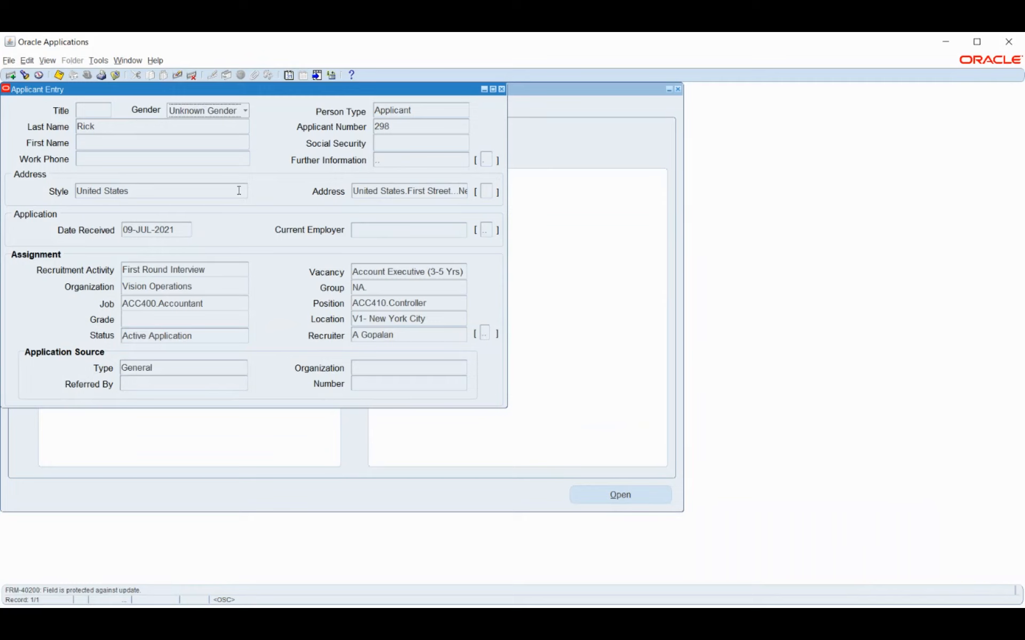
{"action": "left_click", "coordinate": [98, 60]}
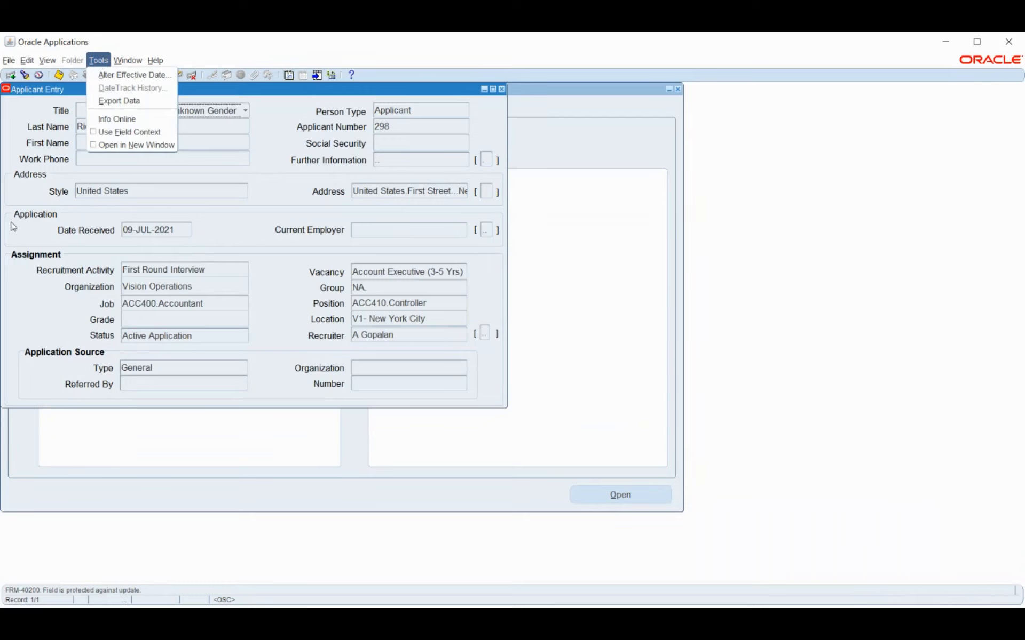
{"action": "left_click", "coordinate": [253, 199]}
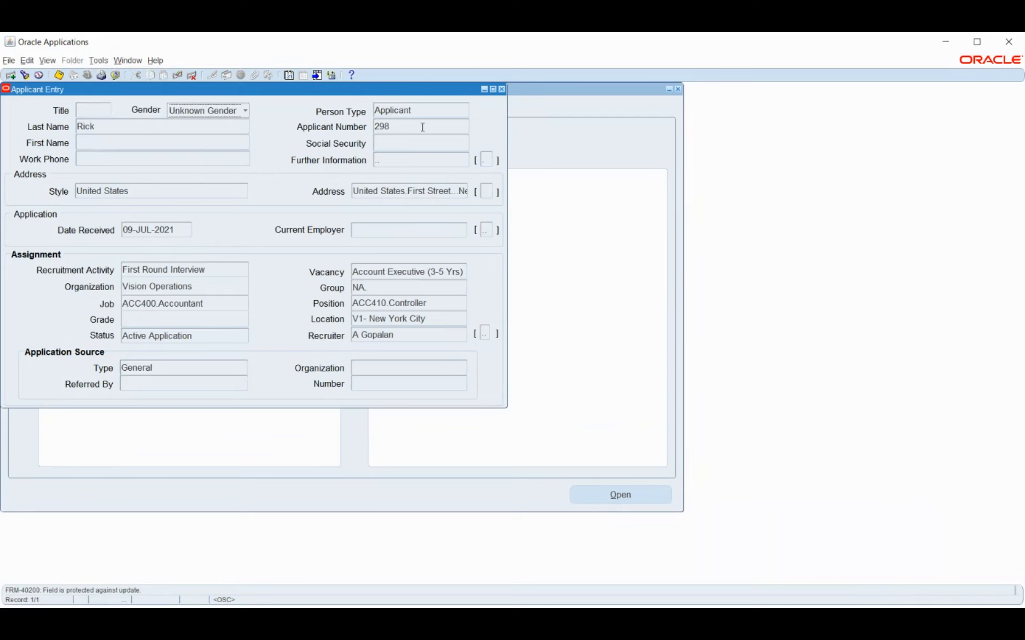
{"action": "left_click", "coordinate": [502, 90]}
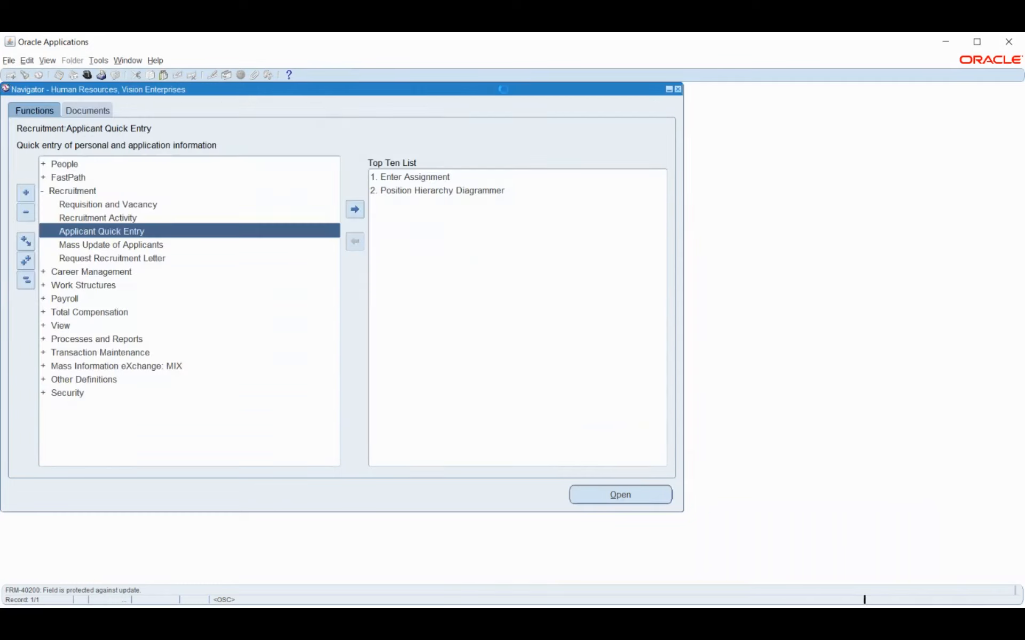
Open Mass Update of Applicants and query the full name with the applicant's name enclosed in % wildcards.
{"action": "double_click", "coordinate": [128, 246]}
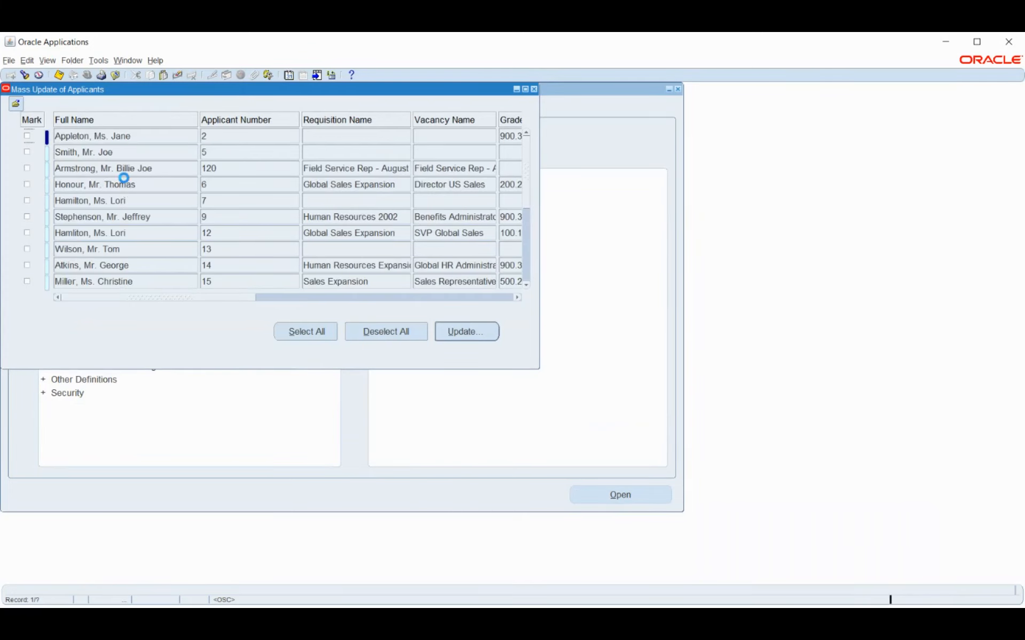
{"action": "scroll", "coordinate": [124, 176], "scroll_direction": "down", "scroll_amount": 5}
{"action": "scroll", "coordinate": [125, 180], "scroll_direction": "down", "scroll_amount": 2}
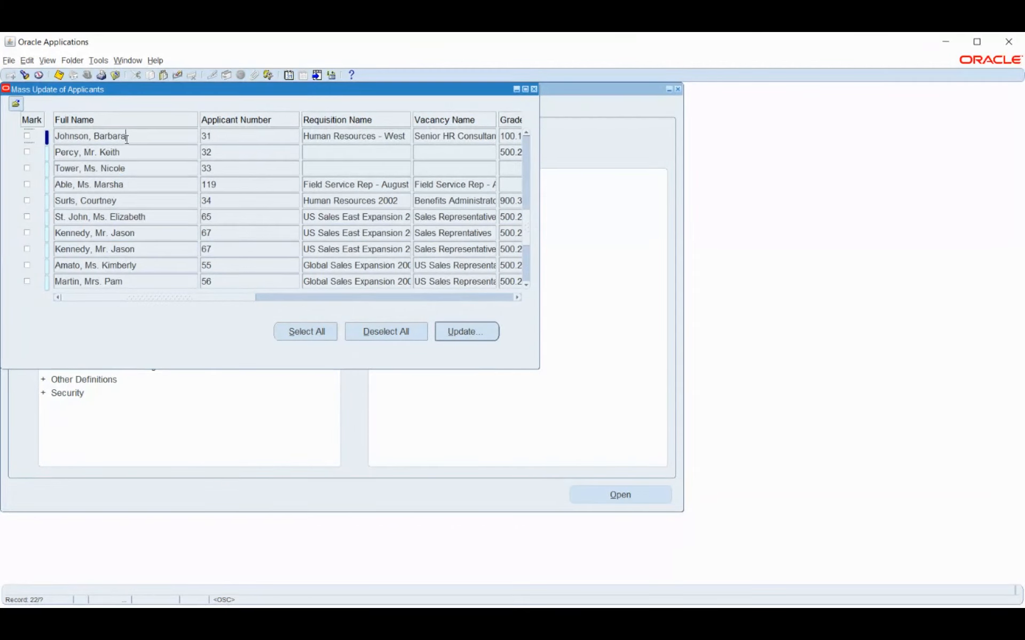
{"action": "left_click", "coordinate": [127, 139]}
{"action": "key", "text": "F11"}
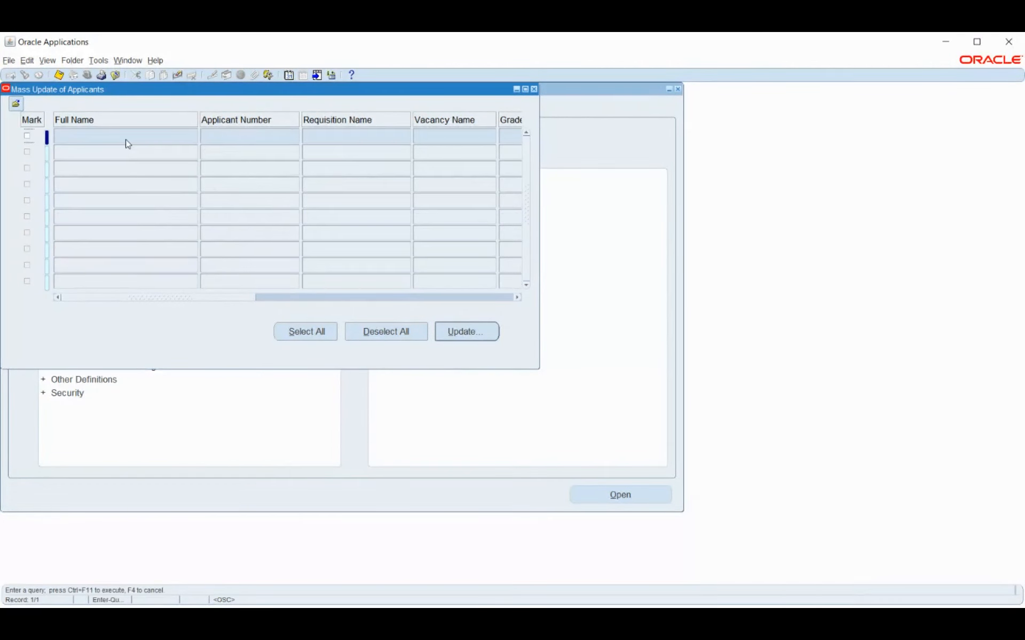
{"action": "type", "text": "%Rick%"}
{"action": "key", "text": "ctrl+F11"}
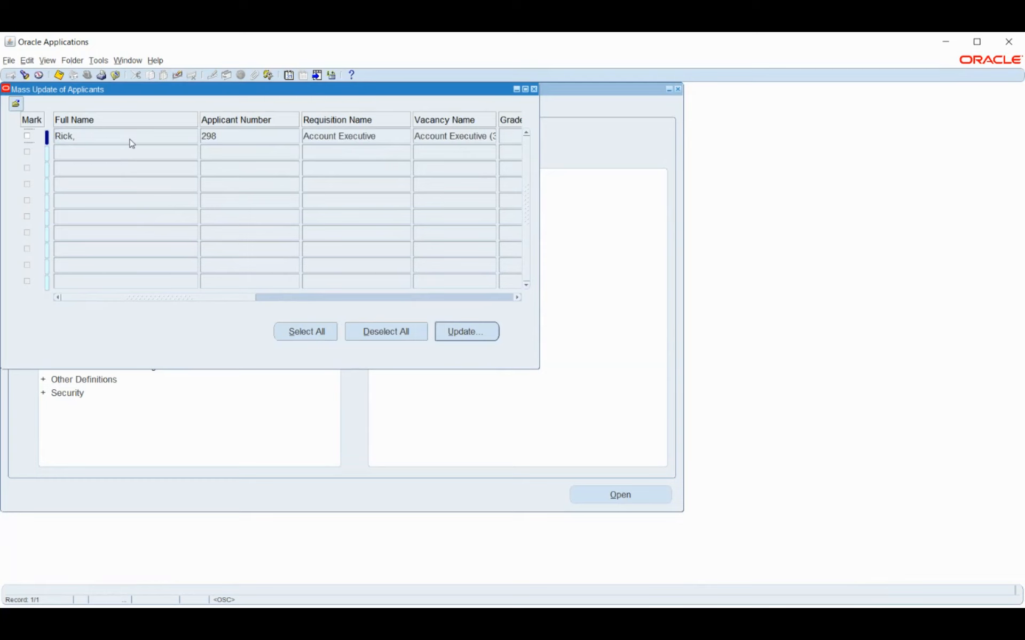
{"action": "left_click_drag", "start_coordinate": [112, 135], "coordinate": [79, 136]}
{"action": "left_click", "coordinate": [227, 138]}
{"action": "left_click", "coordinate": [231, 138]}
{"action": "left_click_drag", "start_coordinate": [226, 298], "coordinate": [133, 283]}
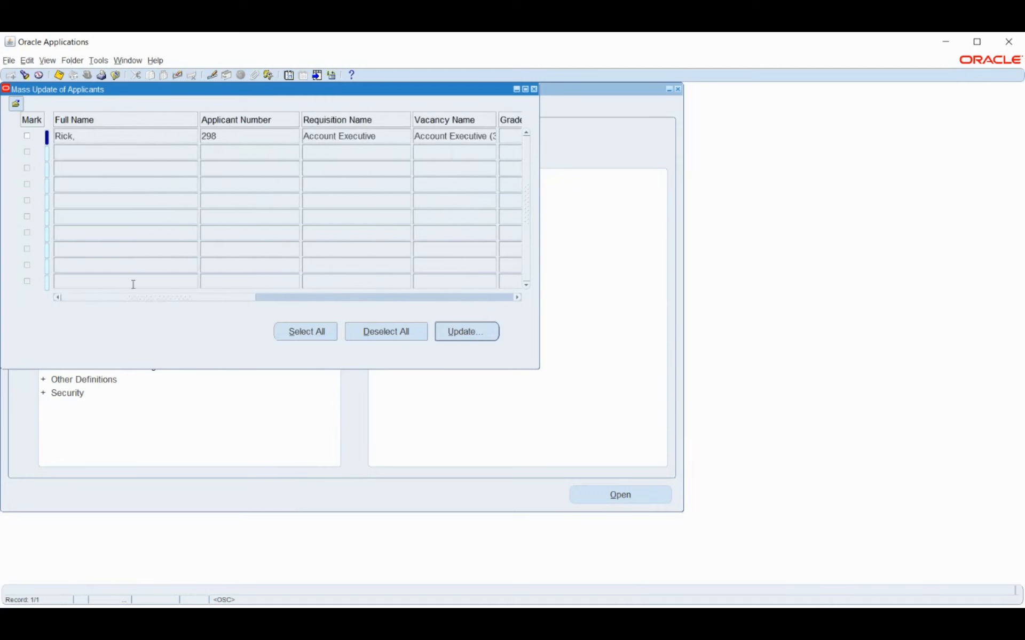
Mark the queried applicant's row and start the mass update for it.
{"action": "left_click", "coordinate": [27, 136]}
{"action": "left_click", "coordinate": [27, 134]}
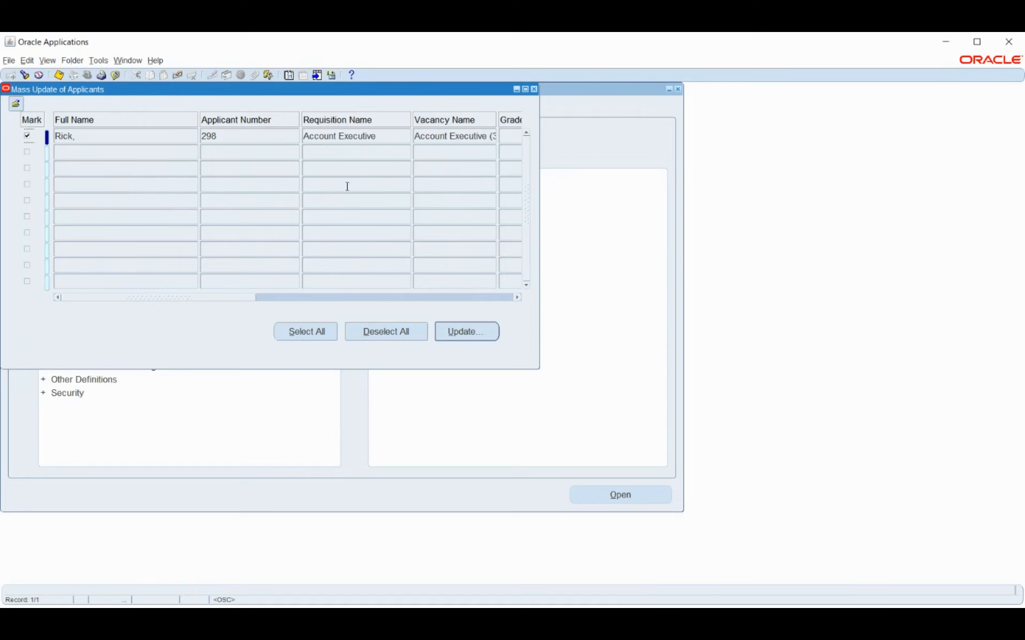
{"action": "left_click", "coordinate": [465, 332]}
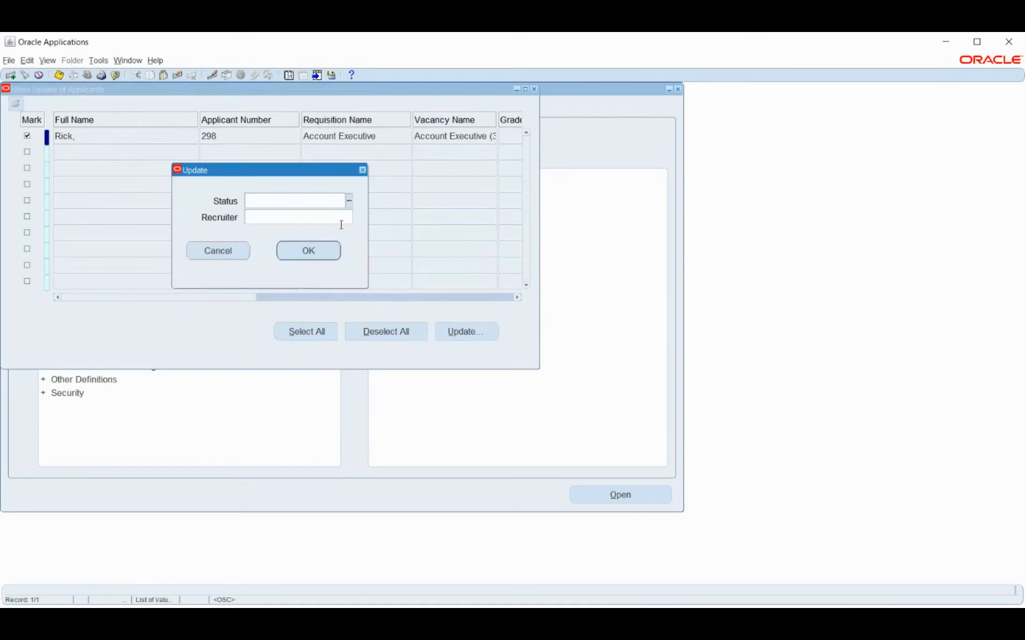
Choose Make Offer from the assignment statuses as the applicant's new status.
{"action": "left_click", "coordinate": [350, 201]}
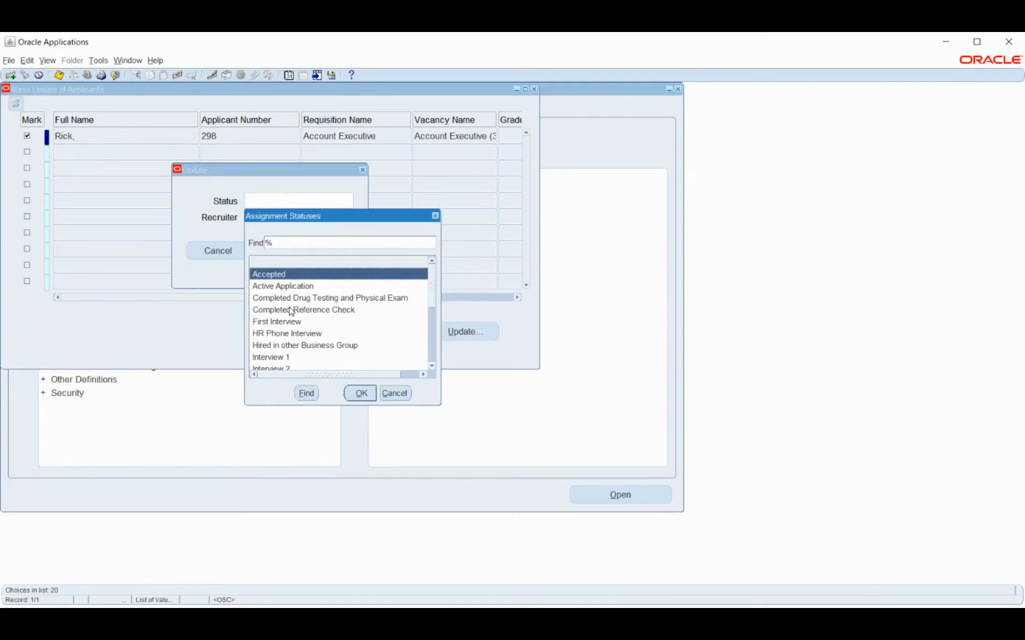
{"action": "scroll", "coordinate": [296, 329], "scroll_direction": "down", "scroll_amount": 1}
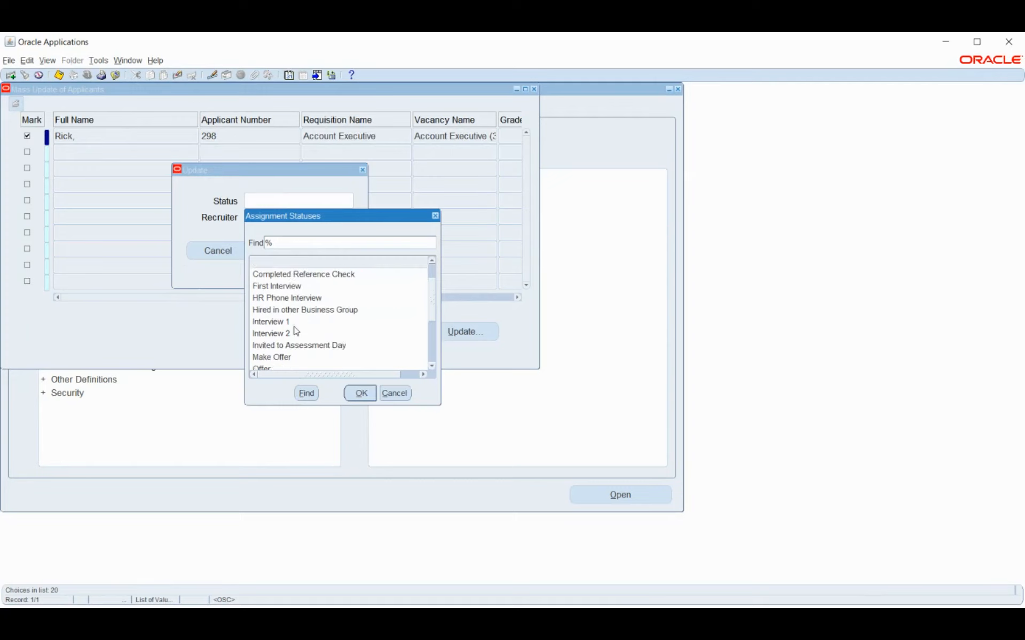
{"action": "scroll", "coordinate": [296, 329], "scroll_direction": "down", "scroll_amount": 1}
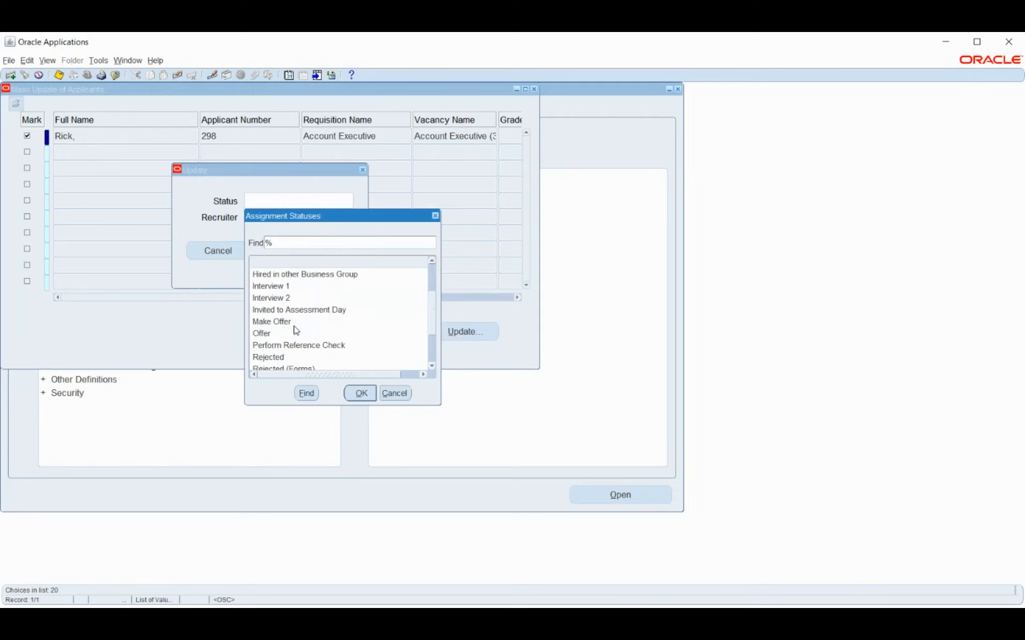
{"action": "left_click", "coordinate": [305, 287]}
{"action": "left_click", "coordinate": [300, 299]}
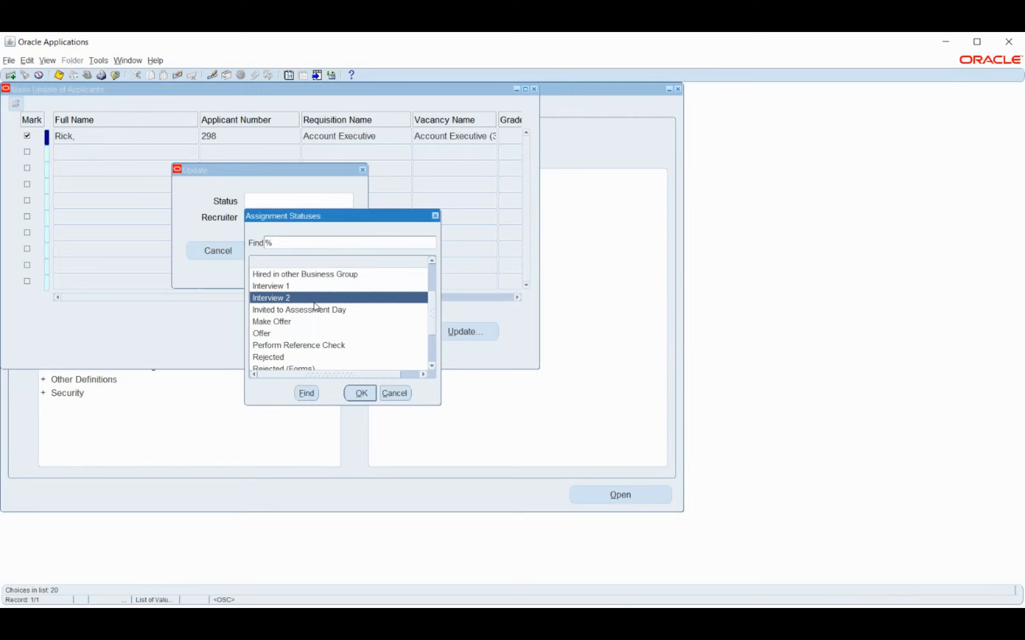
{"action": "scroll", "coordinate": [315, 307], "scroll_direction": "down", "scroll_amount": 1}
{"action": "scroll", "coordinate": [314, 301], "scroll_direction": "up", "scroll_amount": 3}
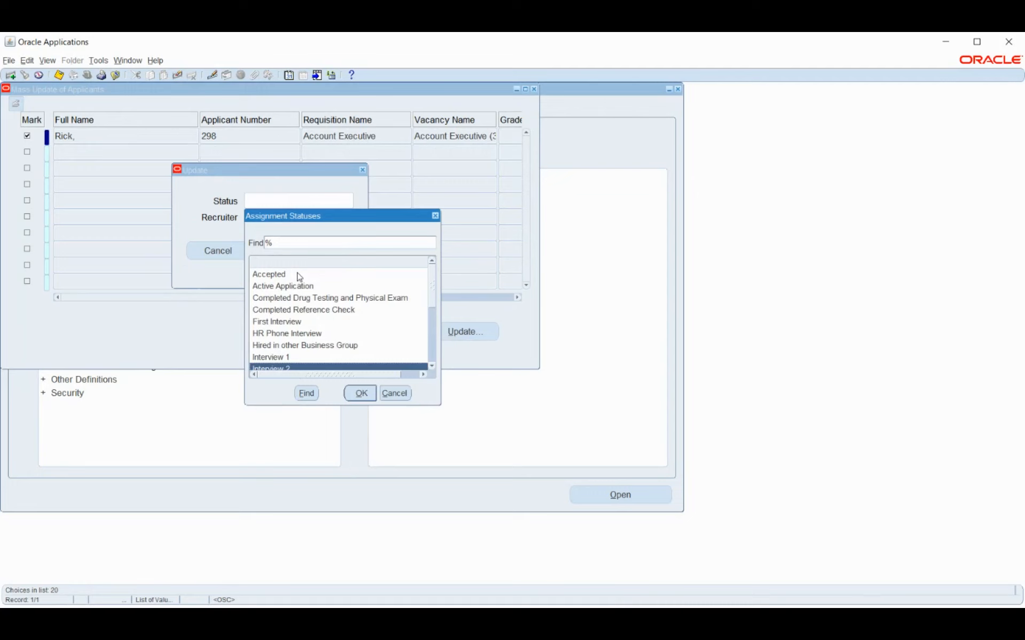
{"action": "left_click", "coordinate": [300, 276]}
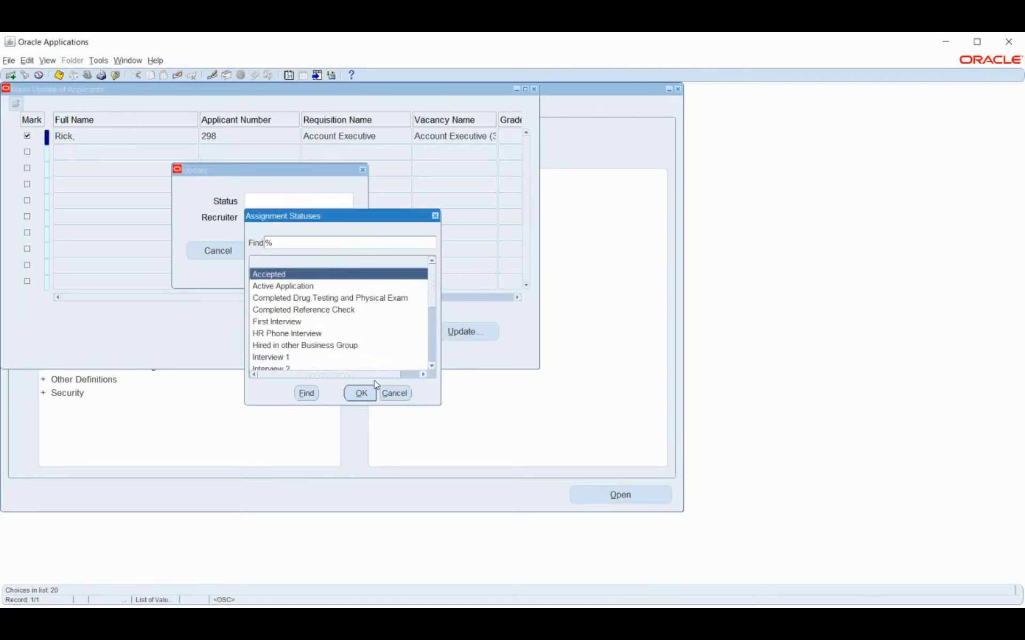
{"action": "scroll", "coordinate": [345, 316], "scroll_direction": "down", "scroll_amount": 2}
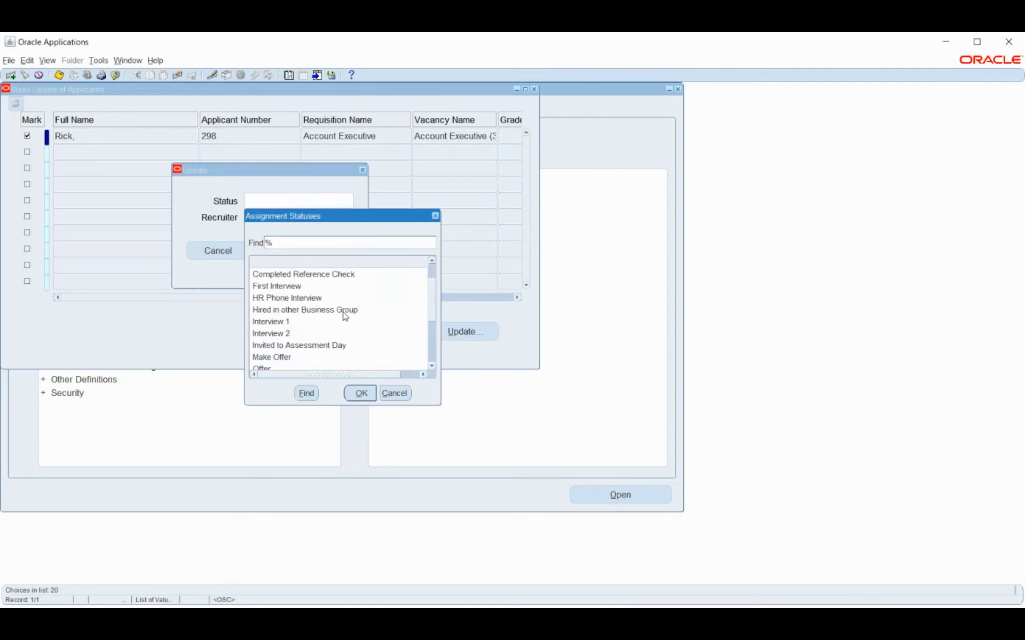
{"action": "scroll", "coordinate": [346, 316], "scroll_direction": "down", "scroll_amount": 1}
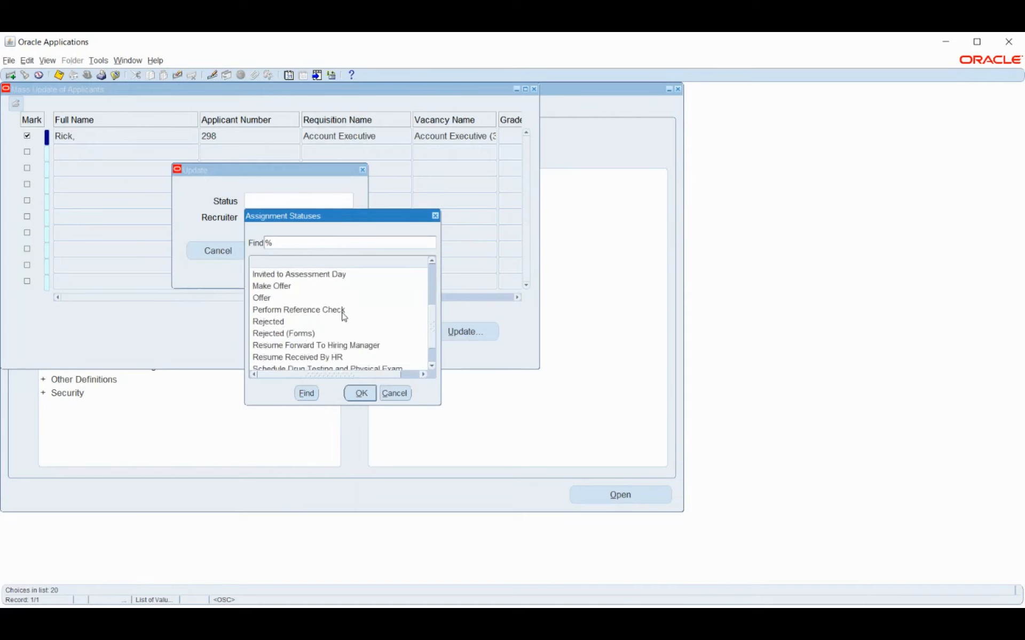
{"action": "scroll", "coordinate": [344, 317], "scroll_direction": "down", "scroll_amount": 1}
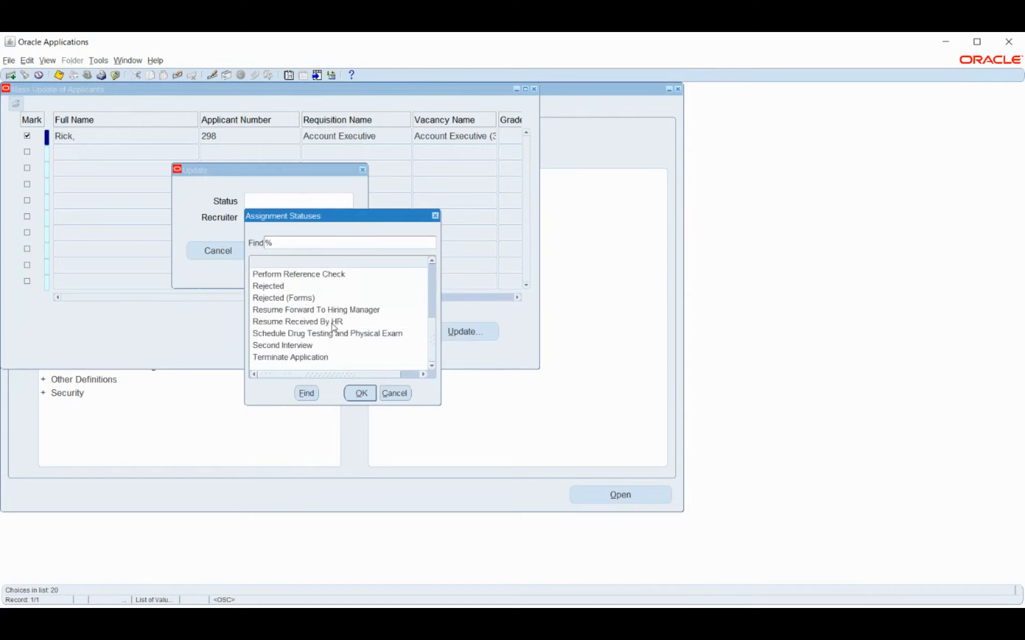
{"action": "scroll", "coordinate": [334, 327], "scroll_direction": "up", "scroll_amount": 1}
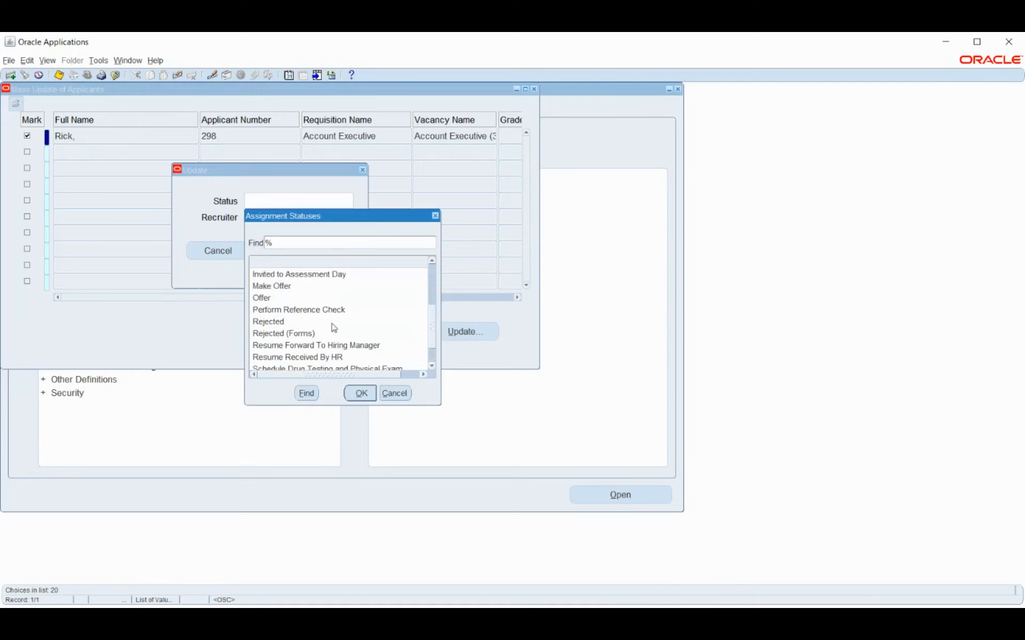
{"action": "left_click", "coordinate": [293, 288]}
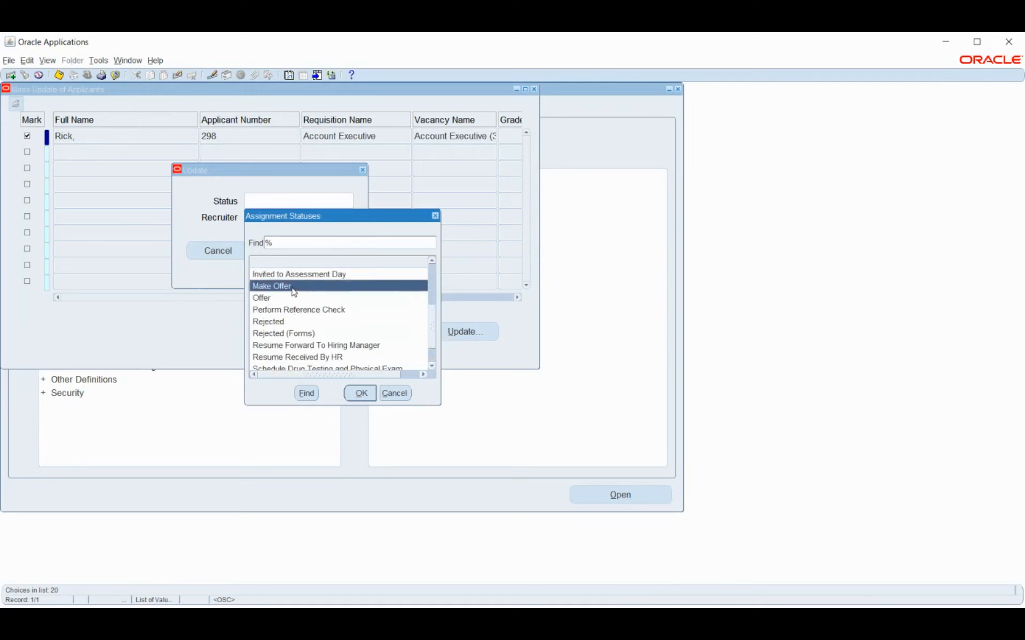
{"action": "left_click", "coordinate": [356, 394]}
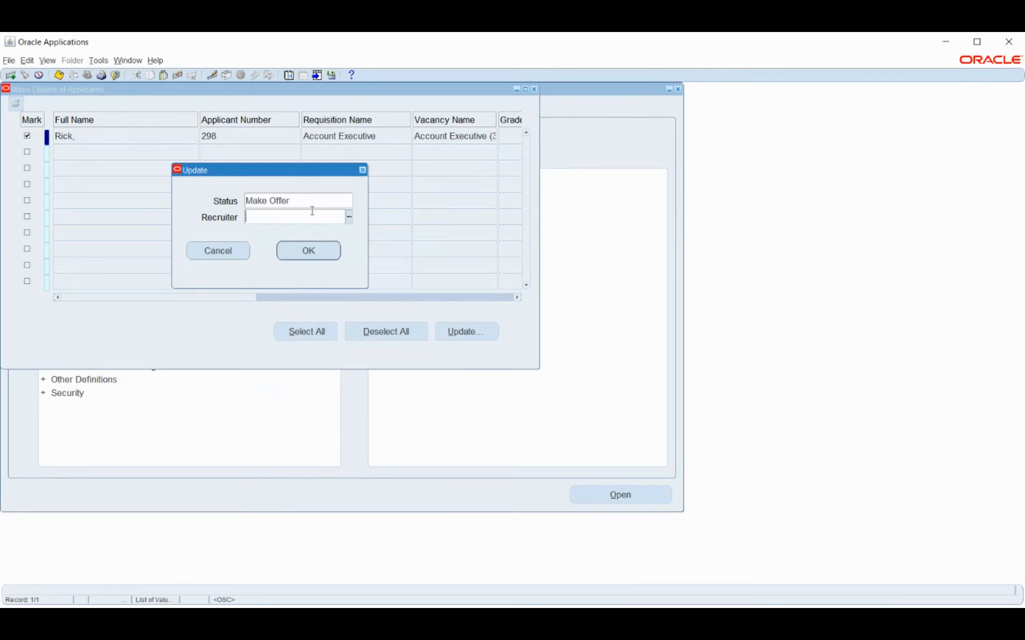
Look up the recruiter by partial name and assign the matching person as Recruiter.
{"action": "left_click", "coordinate": [348, 217]}
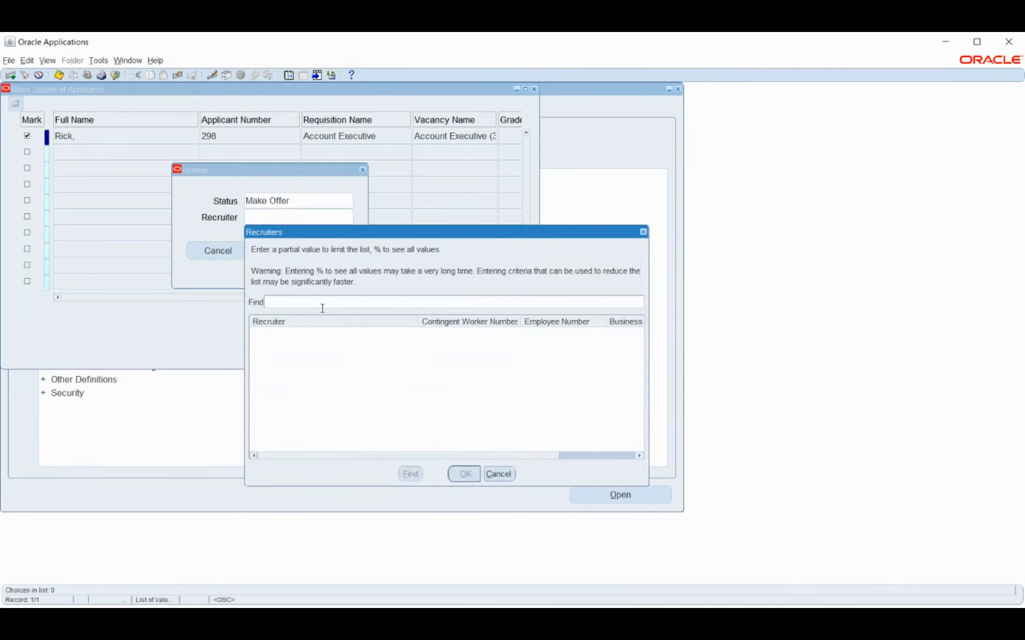
{"action": "type", "text": "a gop"}
{"action": "key", "text": "Return"}
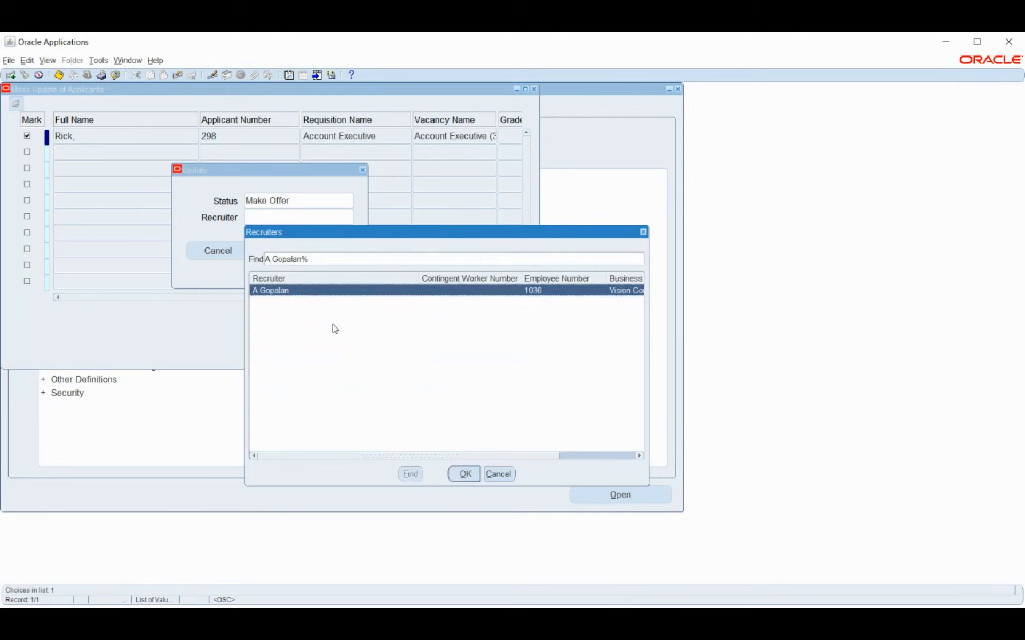
{"action": "key", "text": "Return"}
Apply the status and recruiter change as a Correction, save it, and close Mass Update of Applicants.
{"action": "left_click", "coordinate": [307, 251]}
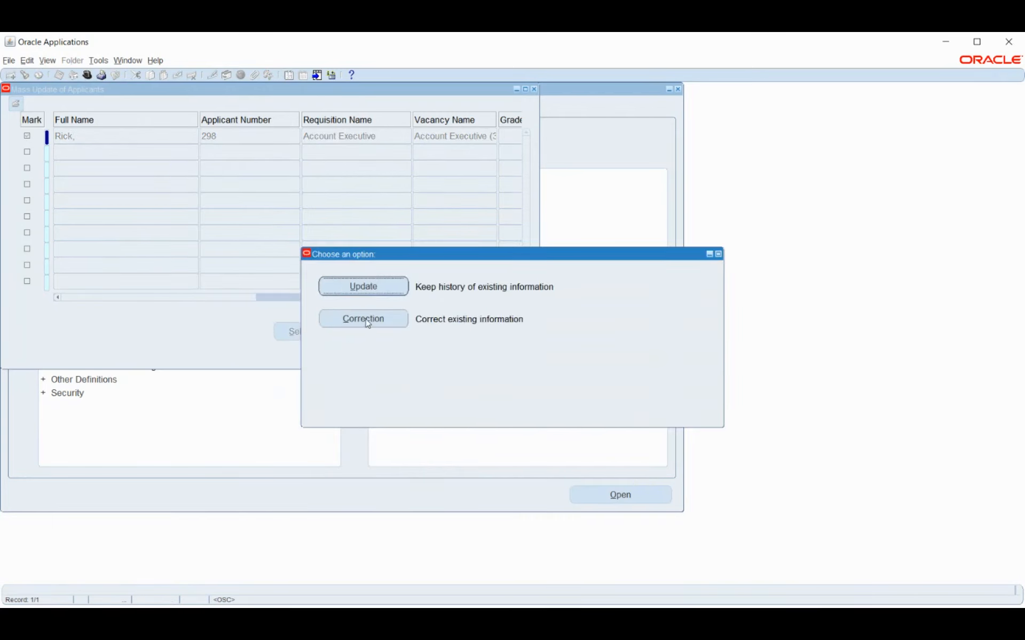
{"action": "left_click", "coordinate": [366, 319]}
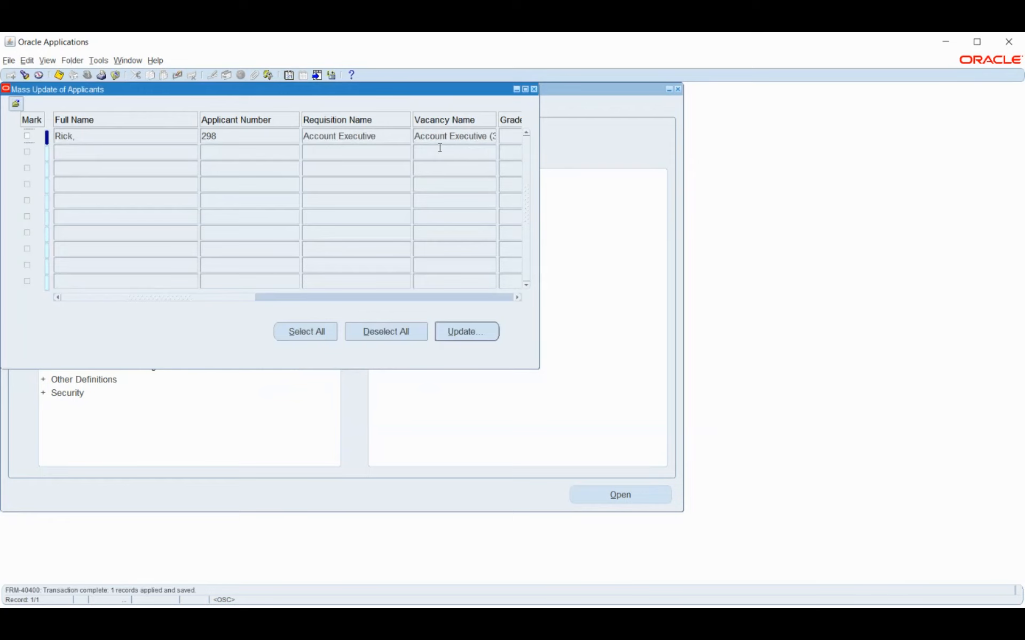
{"action": "key", "text": "ctrl+s"}
{"action": "left_click", "coordinate": [535, 89]}
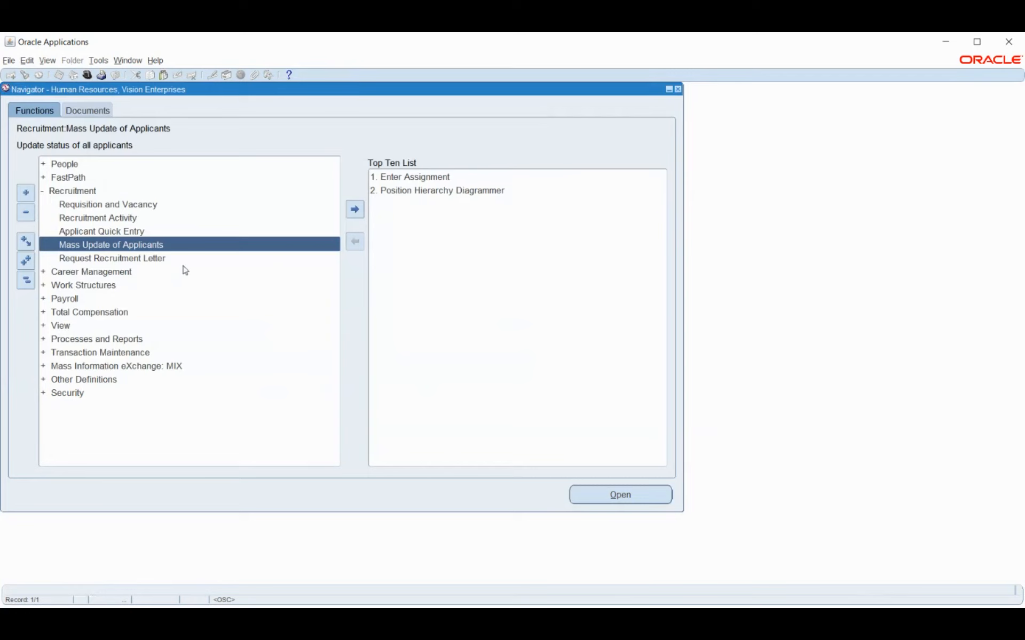
Open Request Recruitment Letter and choose New Hire as the letter name.
{"action": "left_click", "coordinate": [96, 259]}
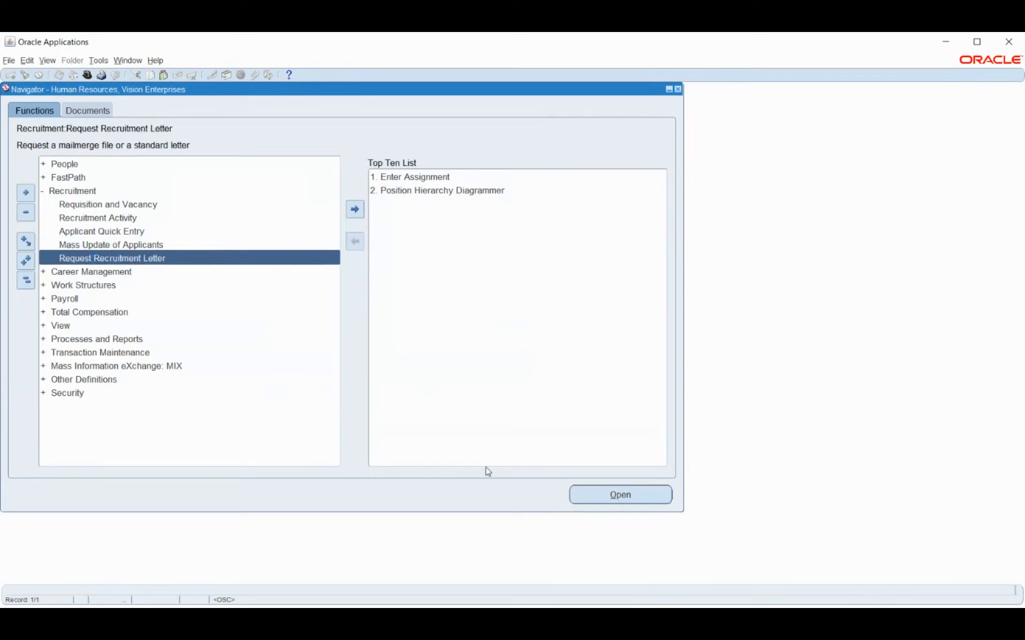
{"action": "left_click", "coordinate": [629, 498]}
{"action": "left_click", "coordinate": [307, 121]}
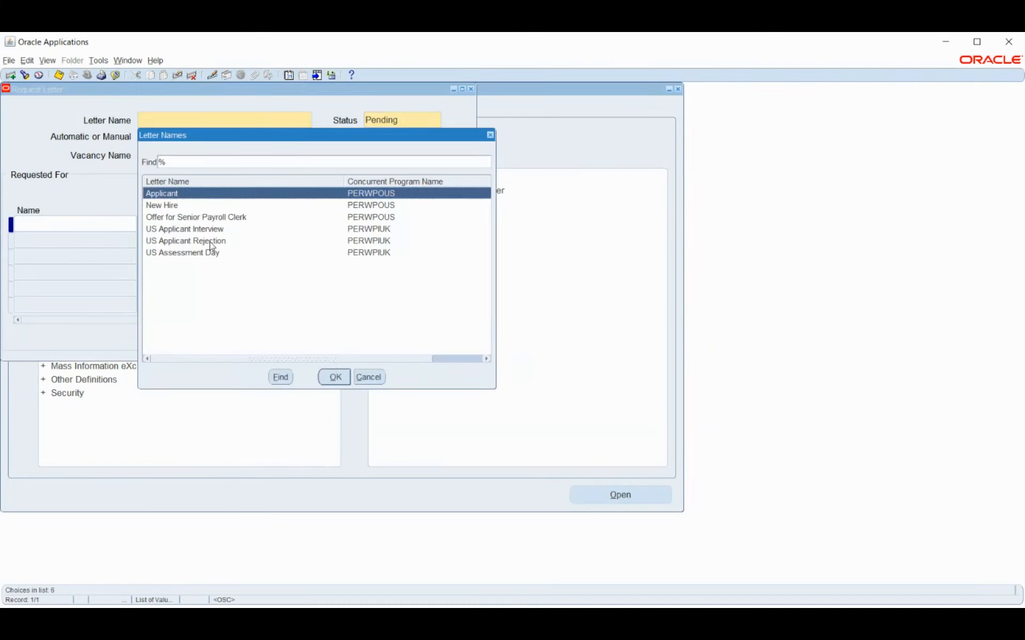
{"action": "left_click", "coordinate": [175, 207]}
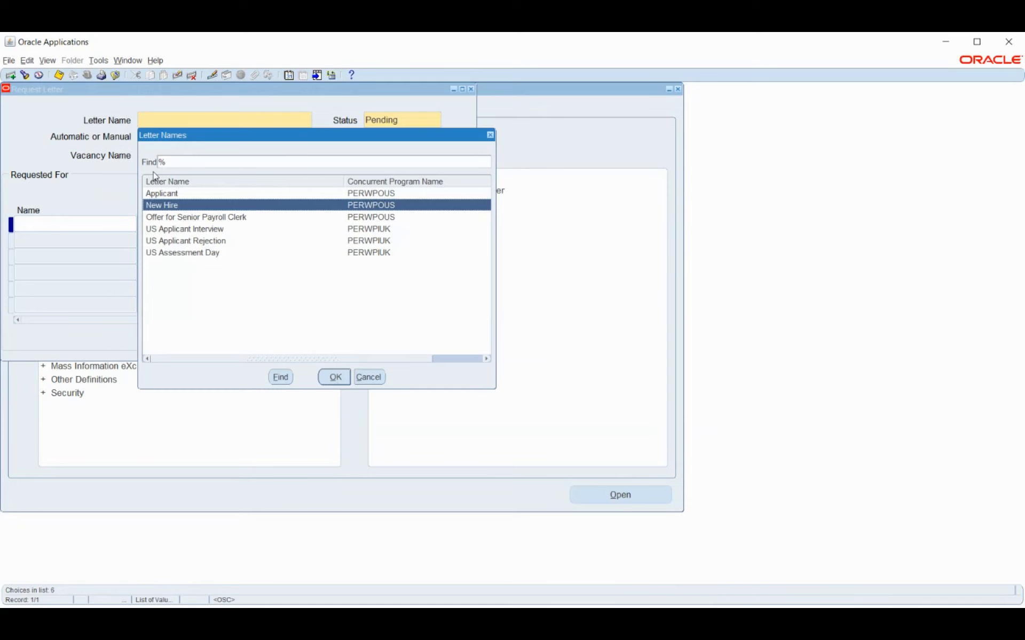
{"action": "left_click", "coordinate": [334, 377]}
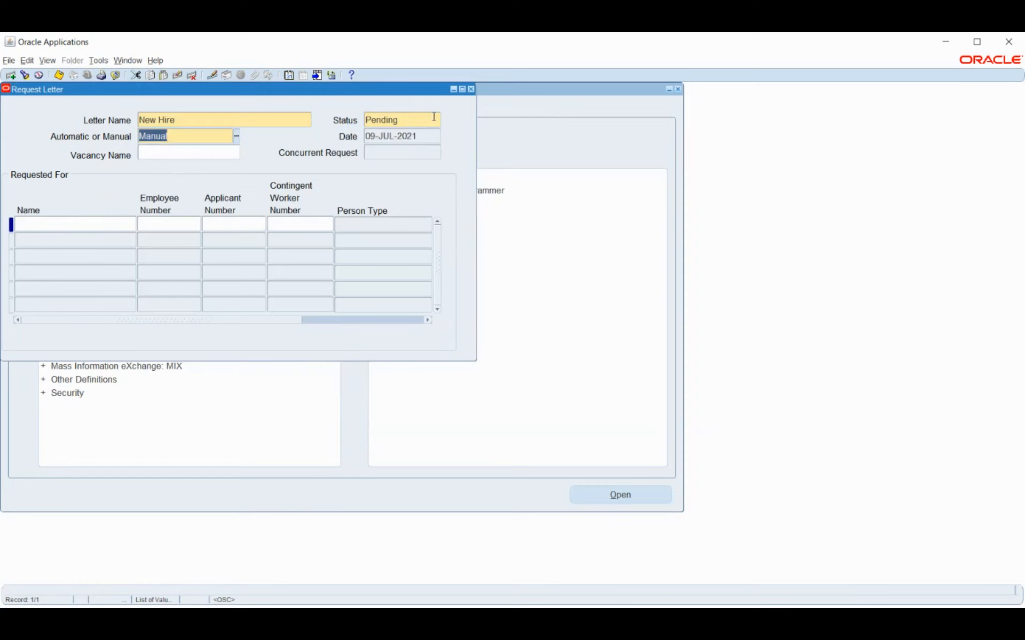
Set the letter request's vacancy to Account Executive (3-5 Yrs) and save the request.
{"action": "left_click", "coordinate": [156, 153]}
{"action": "left_click", "coordinate": [236, 154]}
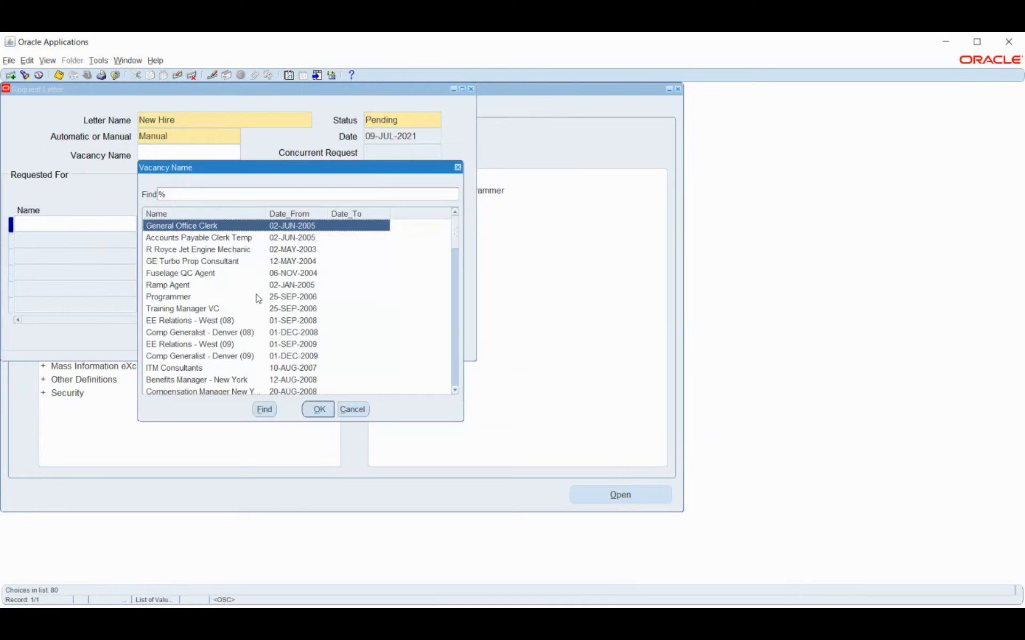
{"action": "type", "text": "a"}
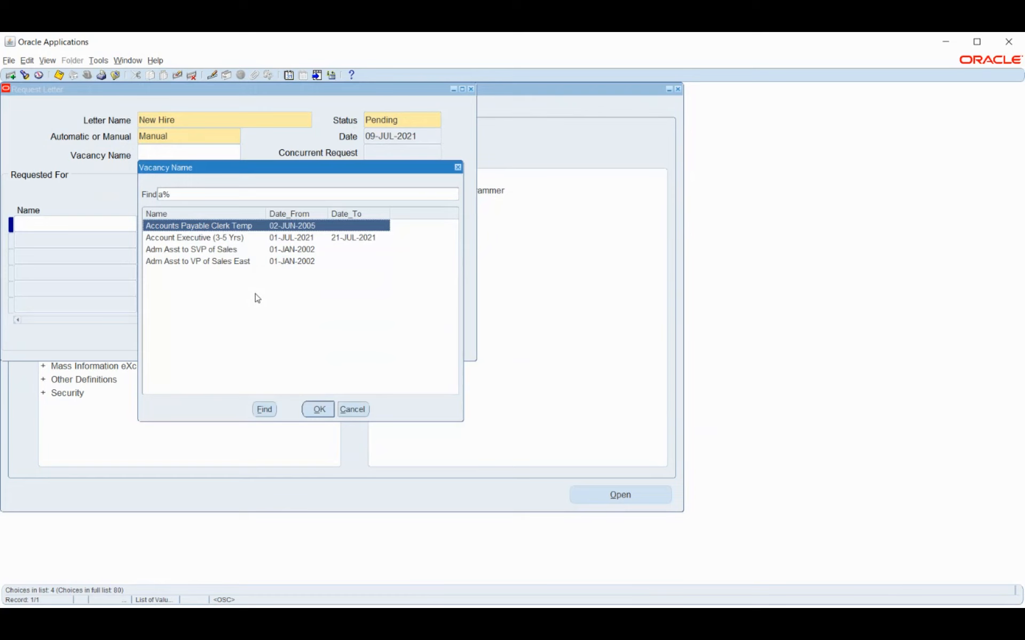
{"action": "key", "text": "BackSpace"}
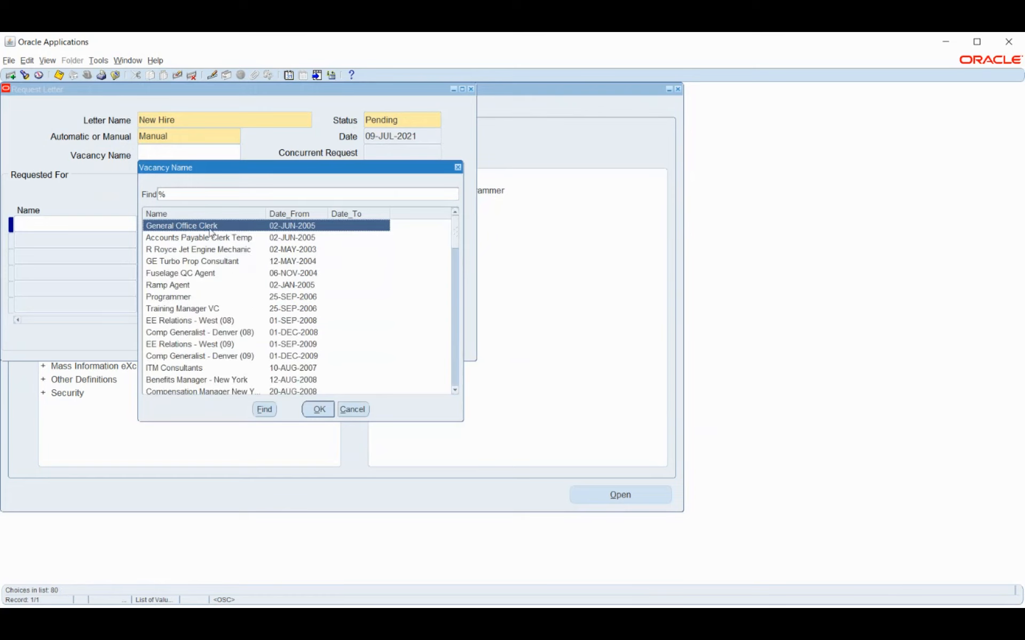
{"action": "type", "text": "a"}
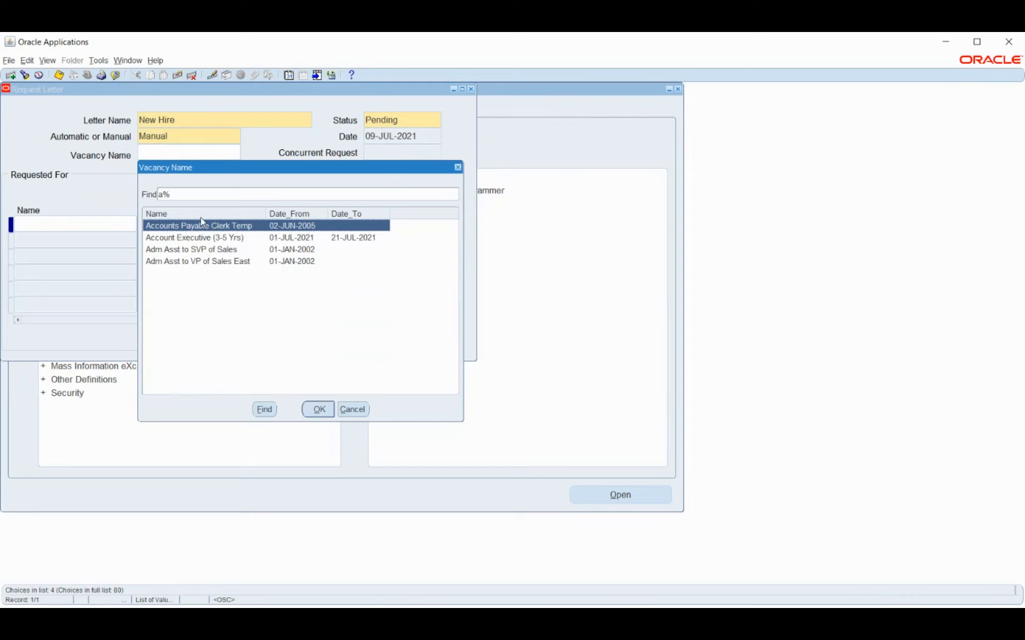
{"action": "left_click", "coordinate": [201, 241]}
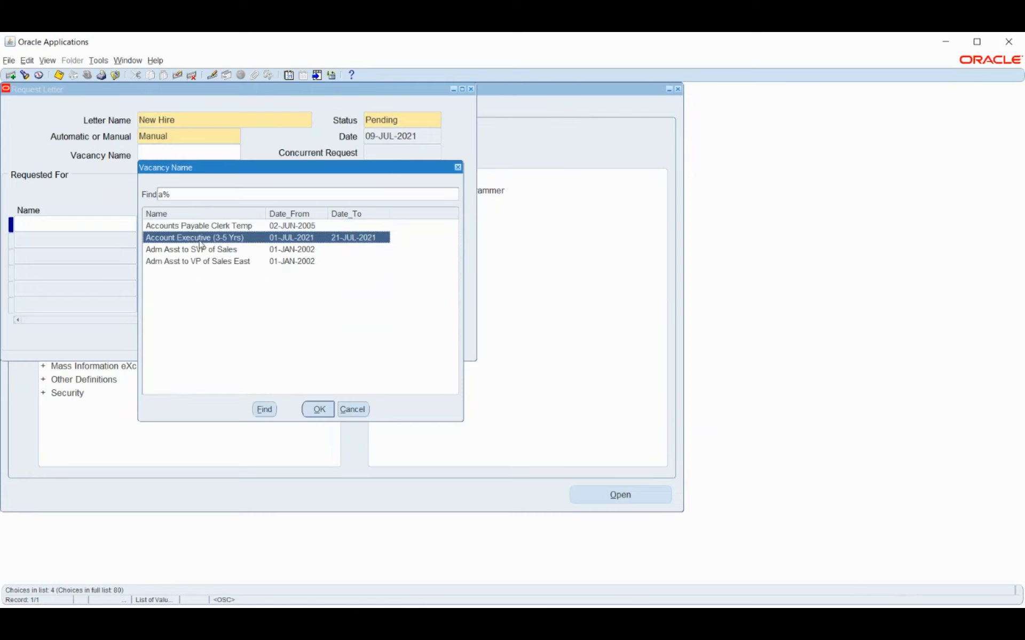
{"action": "left_click", "coordinate": [319, 410]}
{"action": "left_click", "coordinate": [95, 224]}
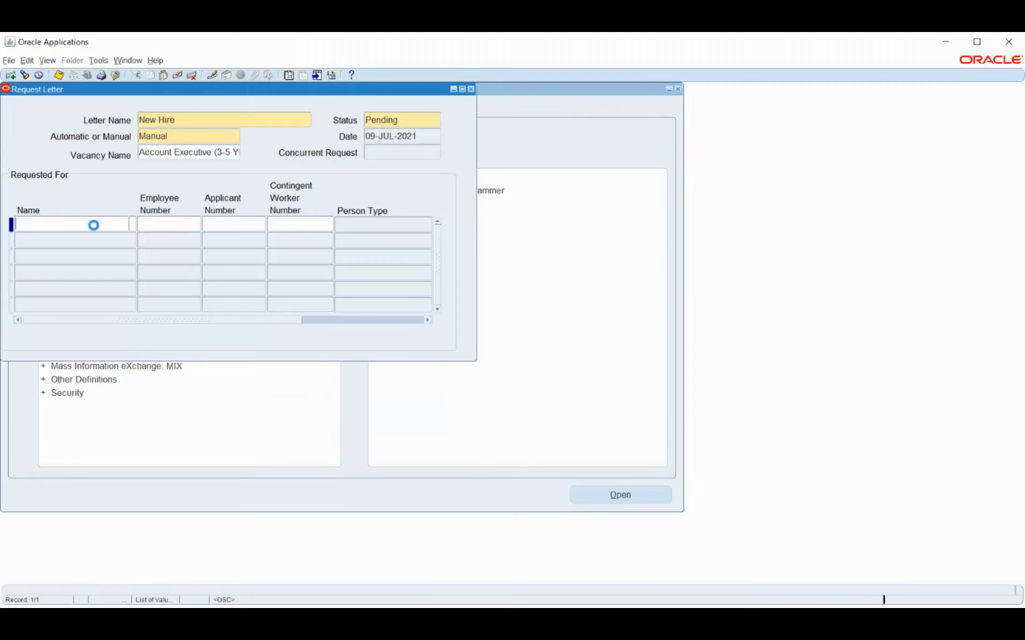
{"action": "left_click", "coordinate": [619, 358]}
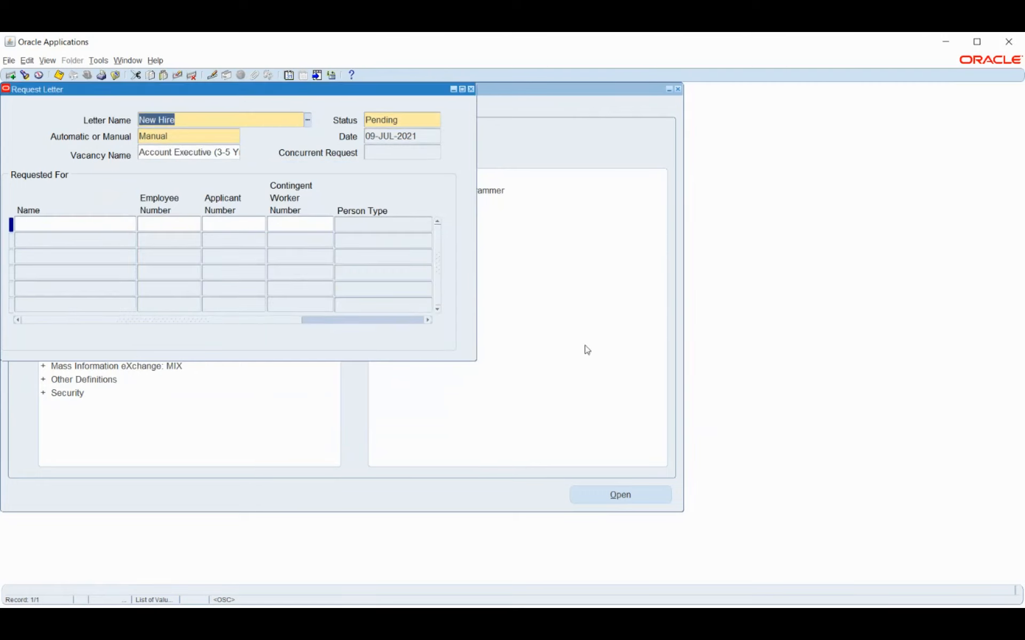
{"action": "key", "text": "ctrl+s"}
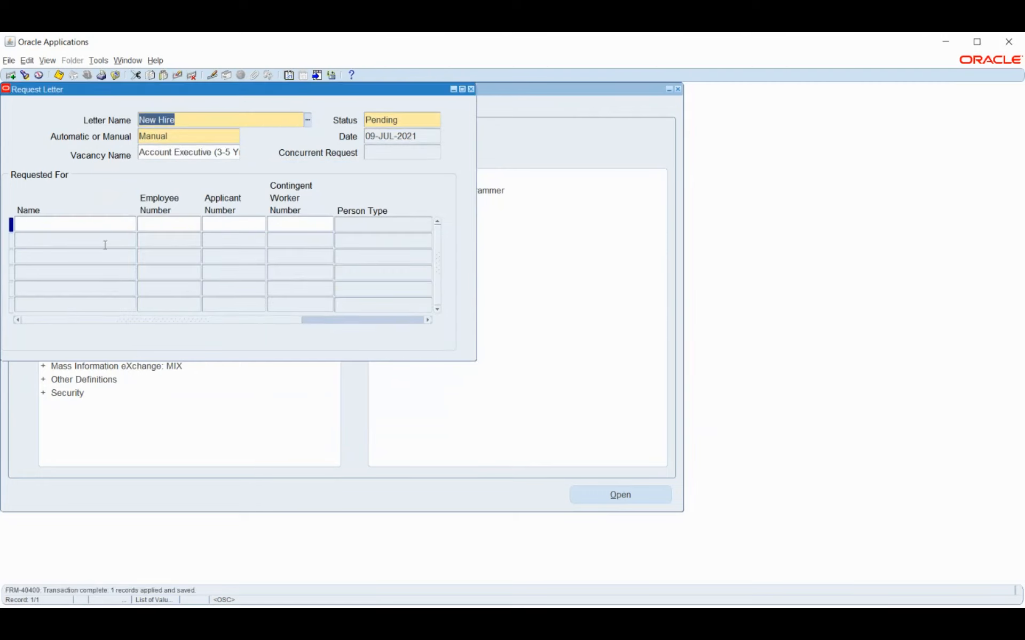
{"action": "left_click", "coordinate": [92, 223]}
{"action": "left_click", "coordinate": [131, 226]}
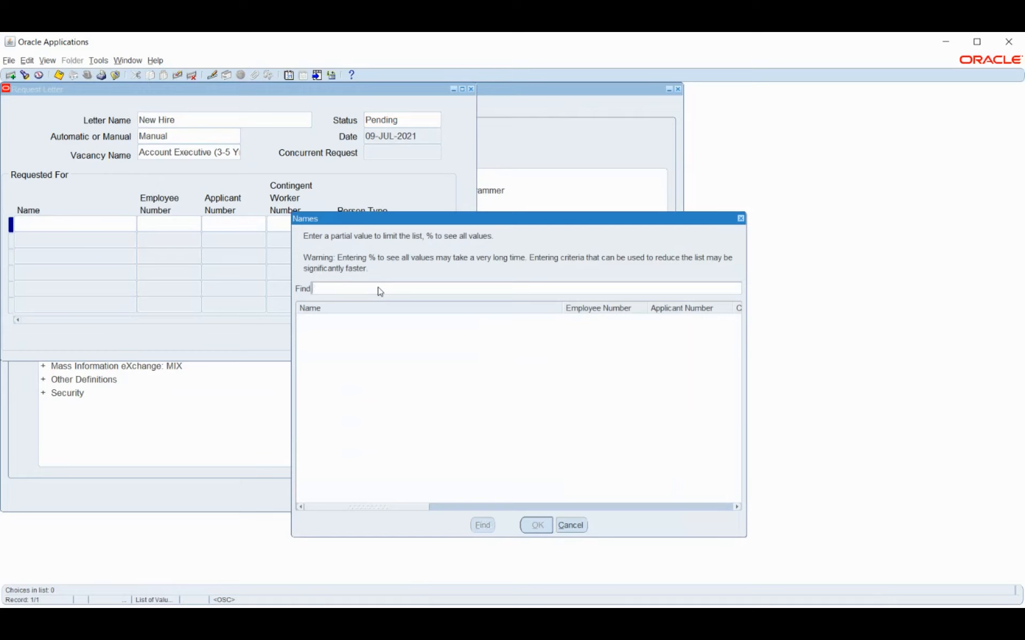
{"action": "left_click", "coordinate": [572, 528]}
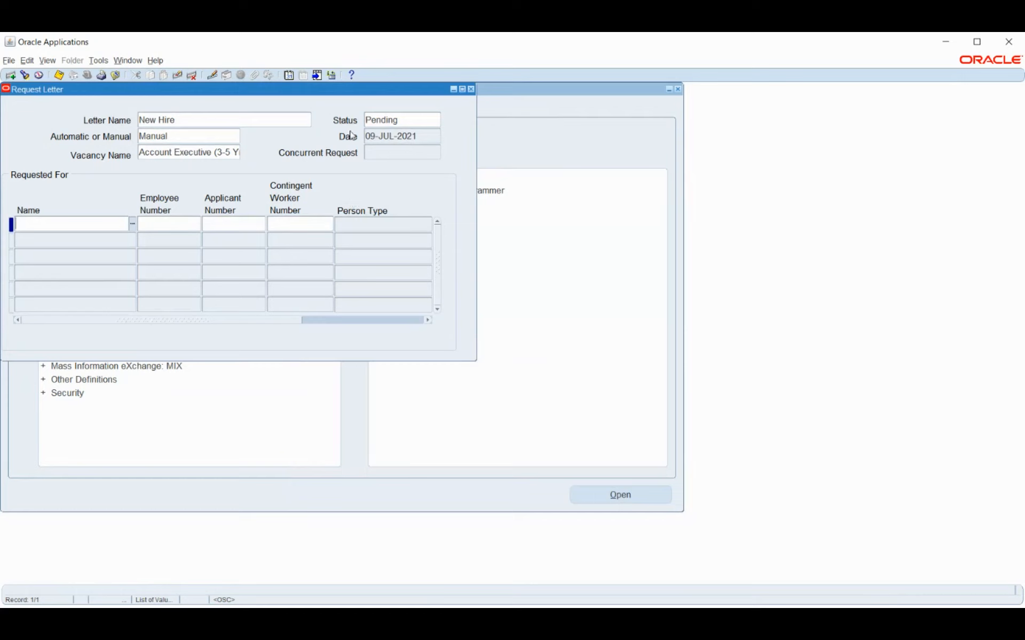
Try to change the New Hire letter request's status to Requested.
{"action": "left_click", "coordinate": [395, 120]}
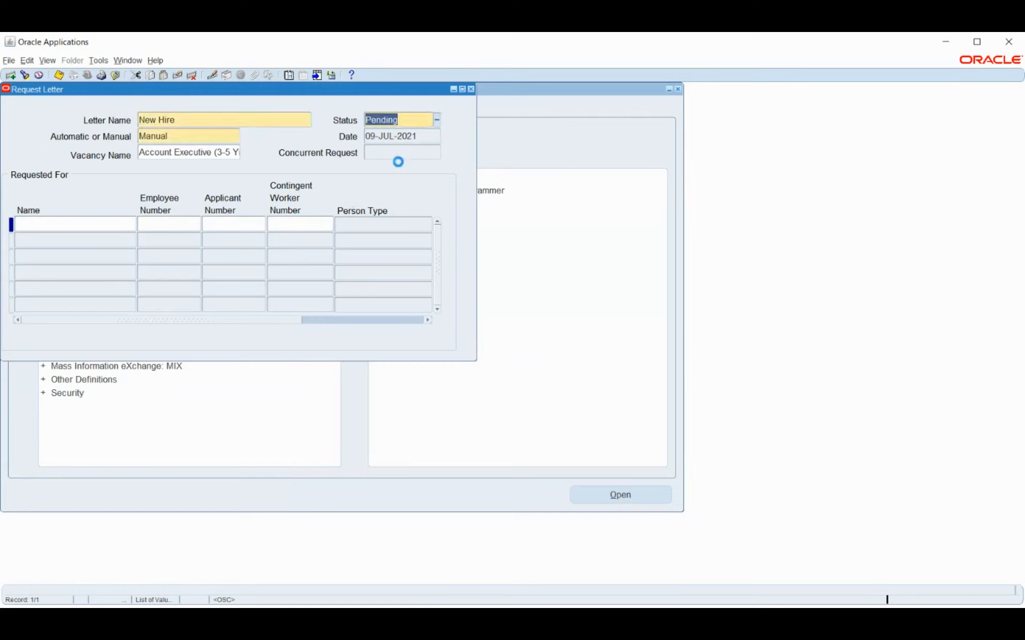
{"action": "left_click", "coordinate": [436, 126]}
{"action": "left_click", "coordinate": [395, 208]}
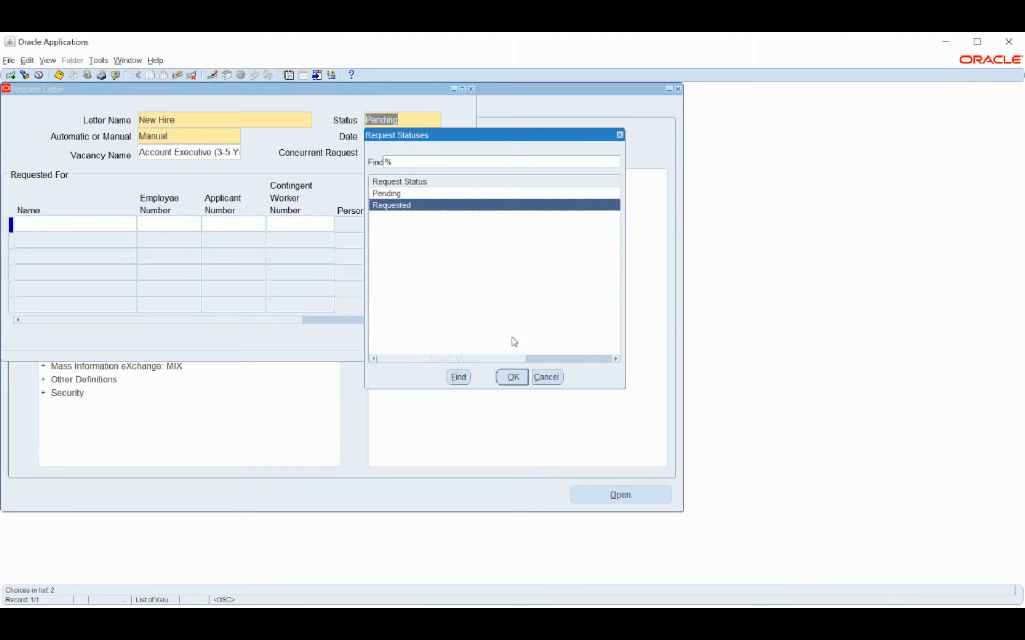
{"action": "left_click", "coordinate": [513, 378]}
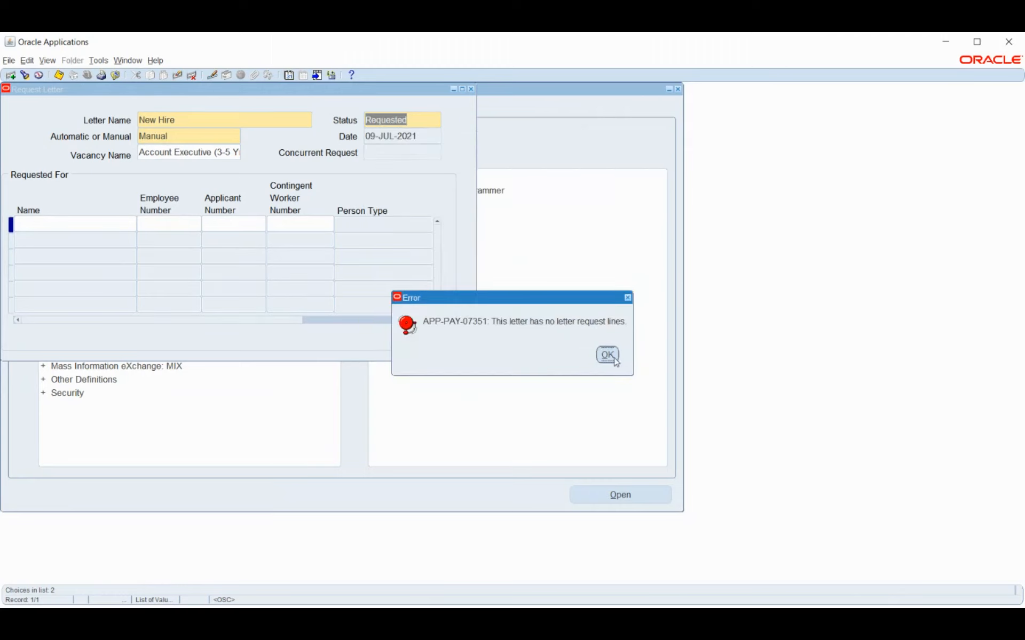
{"action": "left_click", "coordinate": [608, 355]}
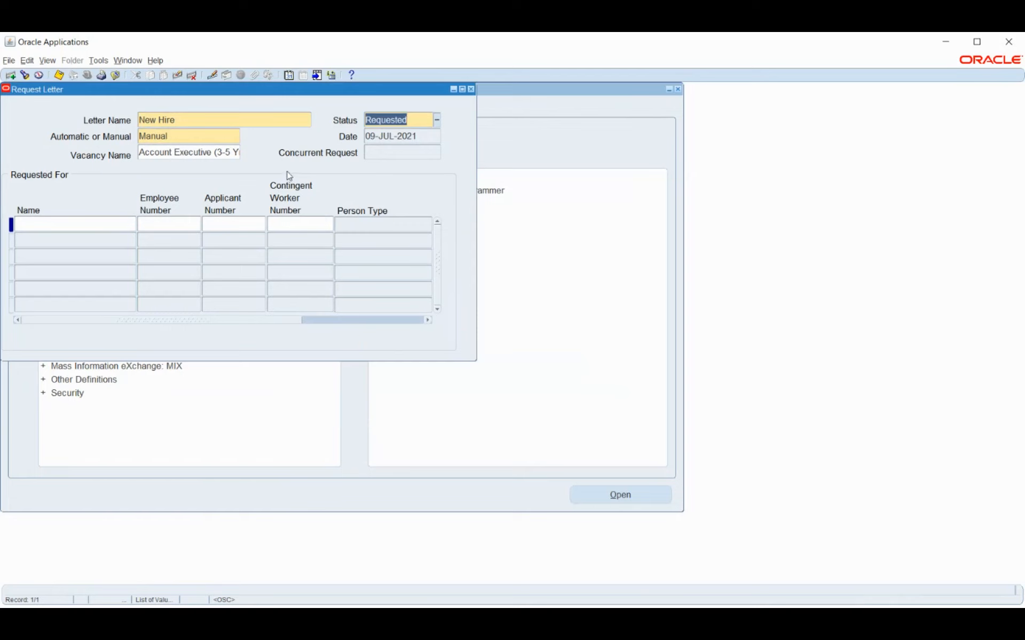
Set the letter request's status back to Pending, save it, and close Request Letter.
{"action": "type", "text": "p"}
{"action": "key", "text": "Tab"}
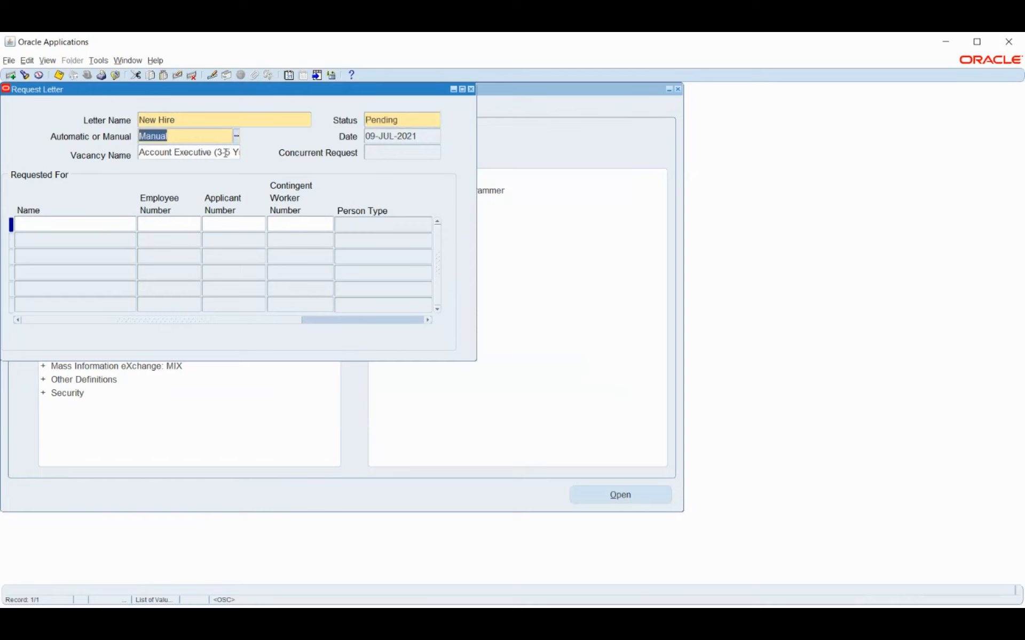
{"action": "key", "text": "ctrl+s"}
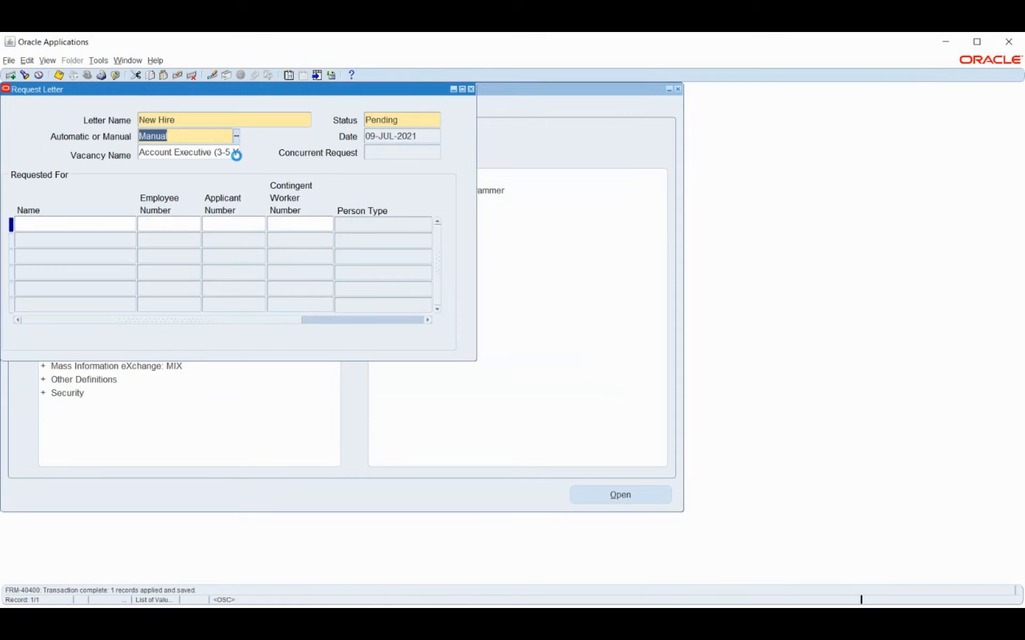
{"action": "key", "text": "F4"}
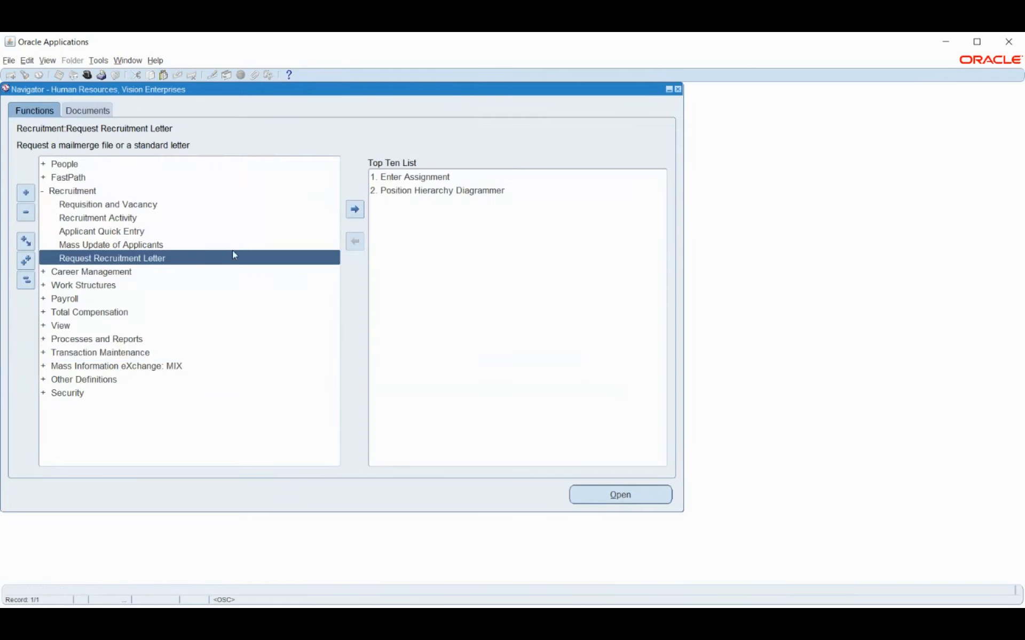
Query the applicant by partial name in Mass Update of Applicants, check the application's vacancy name, and close the form.
{"action": "double_click", "coordinate": [121, 245]}
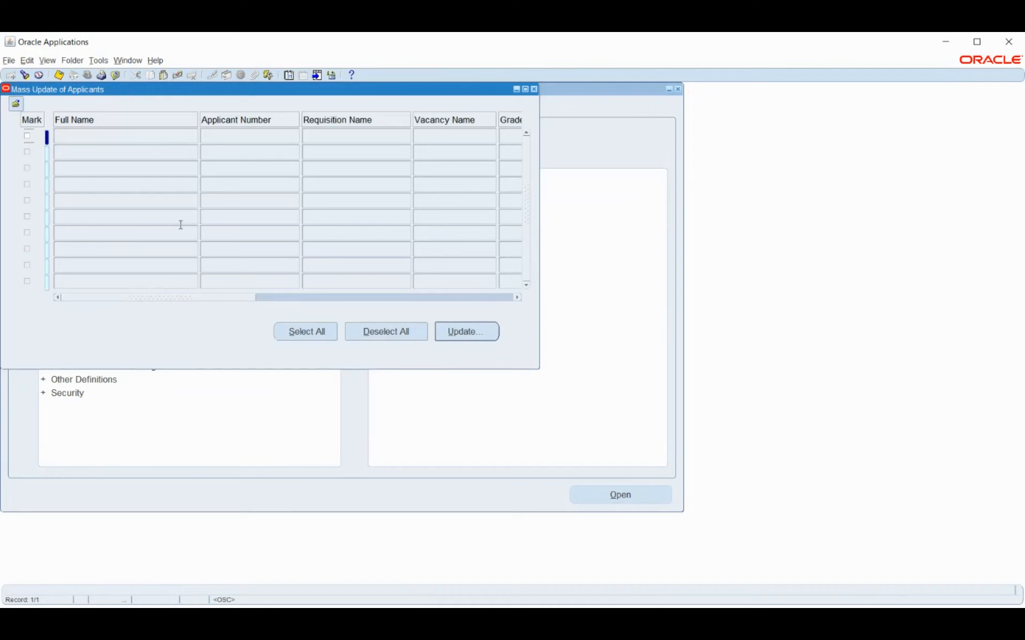
{"action": "left_click", "coordinate": [117, 137]}
{"action": "key", "text": "F11"}
{"action": "type", "text": "%Rick%"}
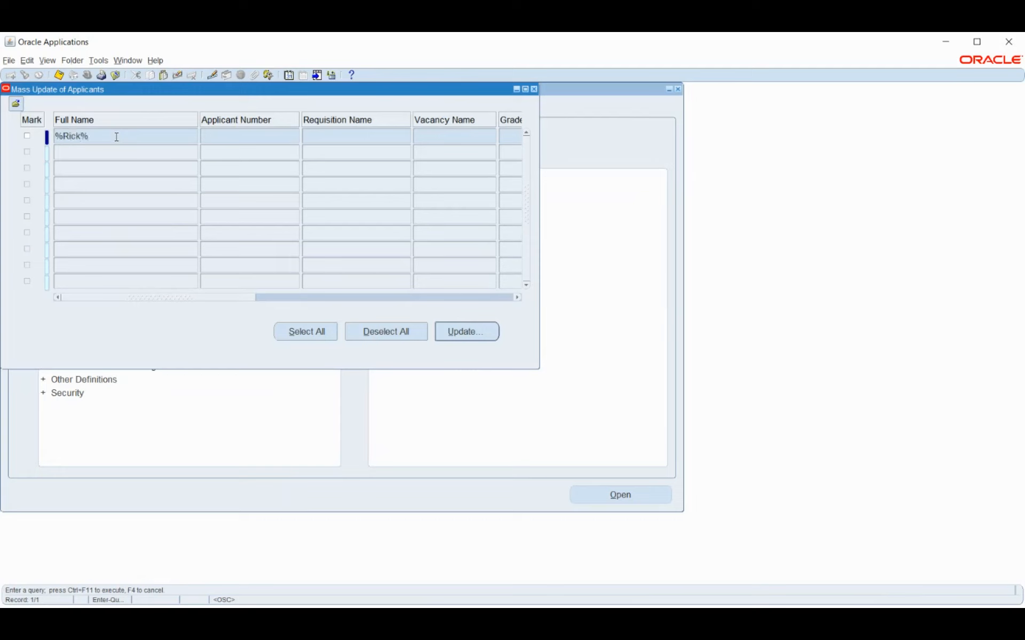
{"action": "key", "text": "ctrl+F11"}
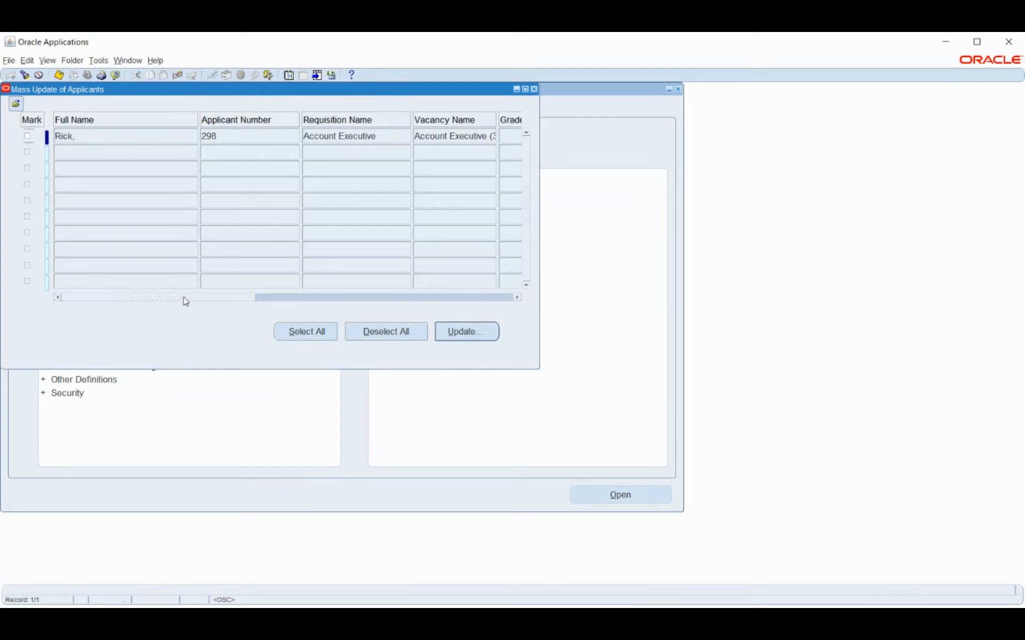
{"action": "left_click_drag", "start_coordinate": [169, 302], "coordinate": [273, 308]}
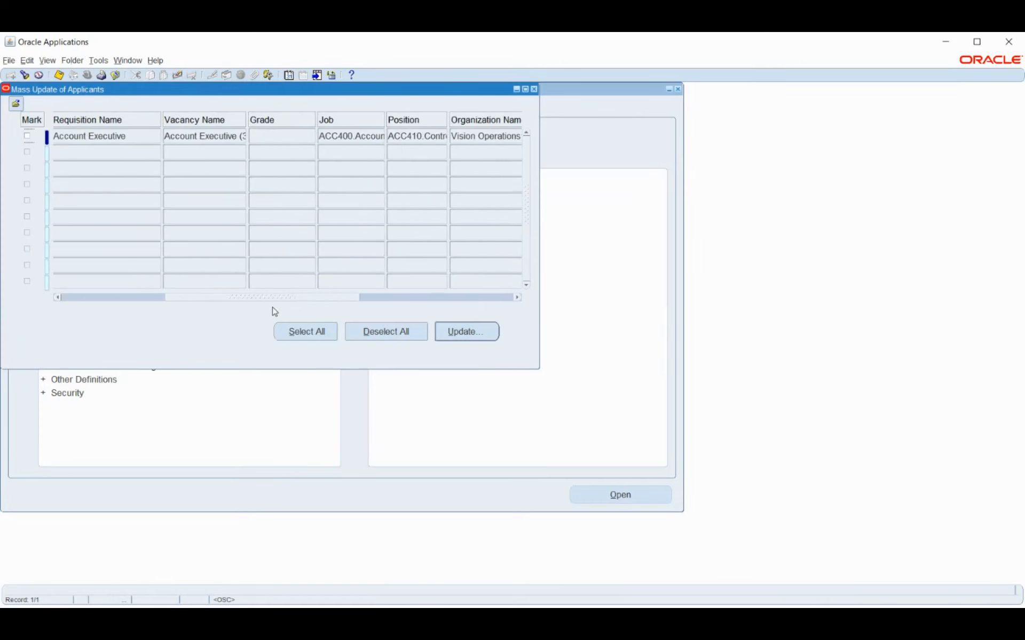
{"action": "left_click", "coordinate": [175, 138]}
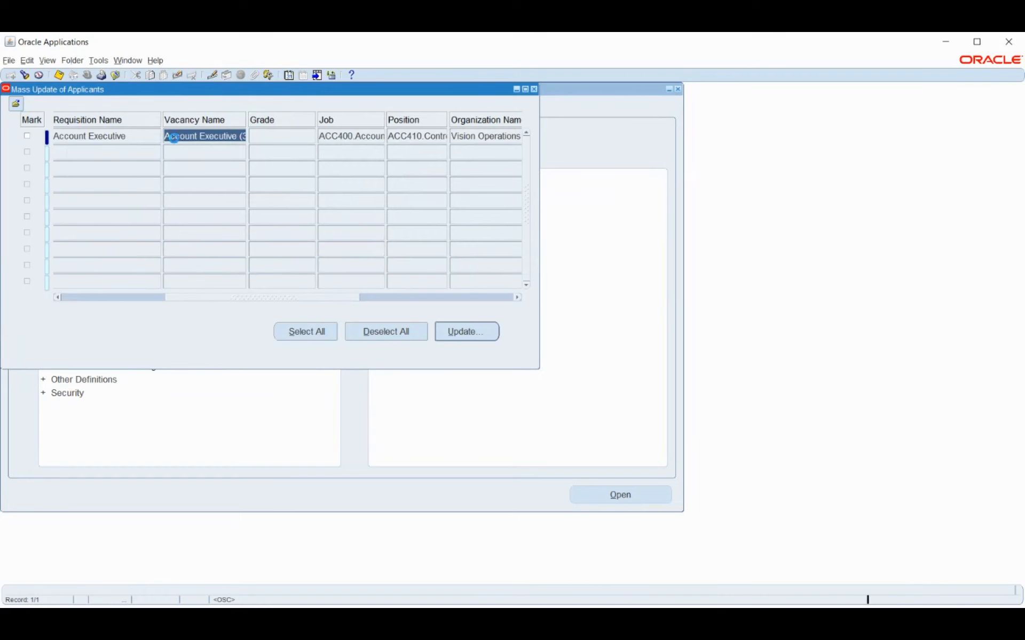
{"action": "key", "text": "F4"}
Reopen Request Recruitment Letter and choose New Hire as the letter name.
{"action": "left_click", "coordinate": [110, 259]}
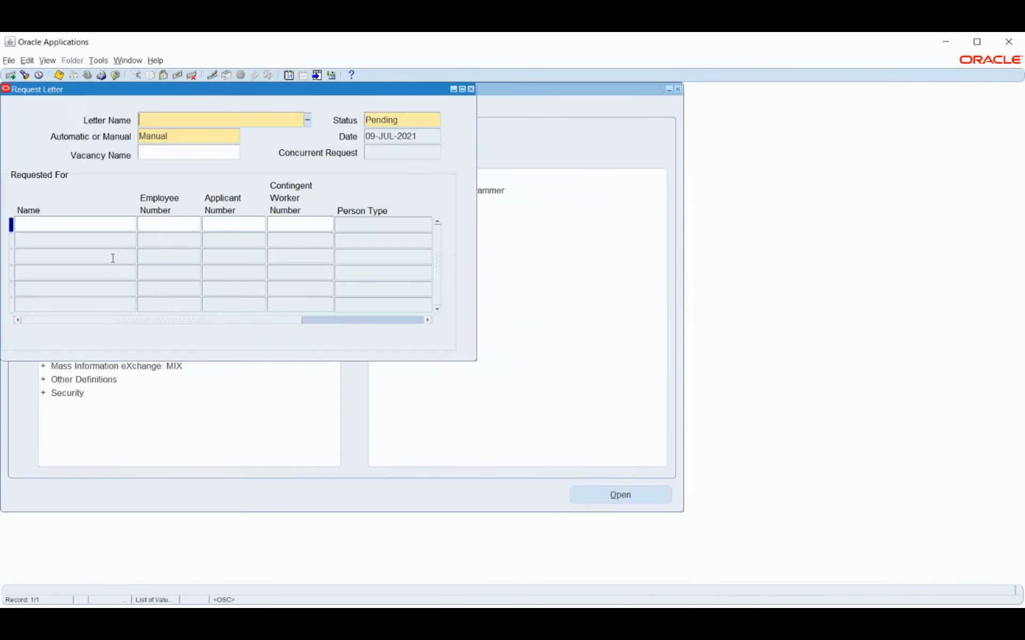
{"action": "left_click", "coordinate": [307, 121]}
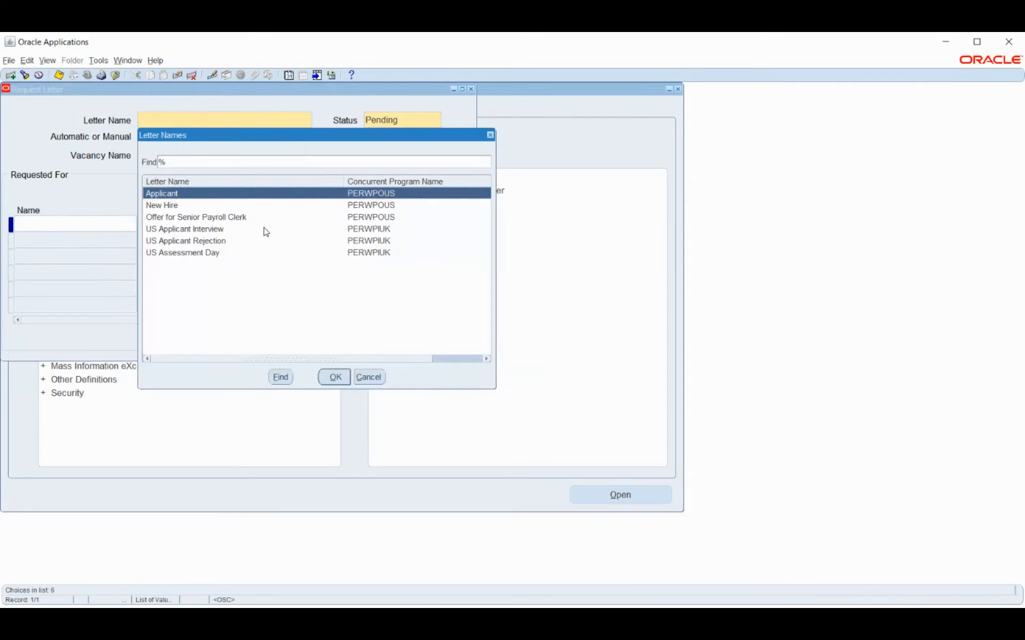
{"action": "left_click", "coordinate": [242, 208]}
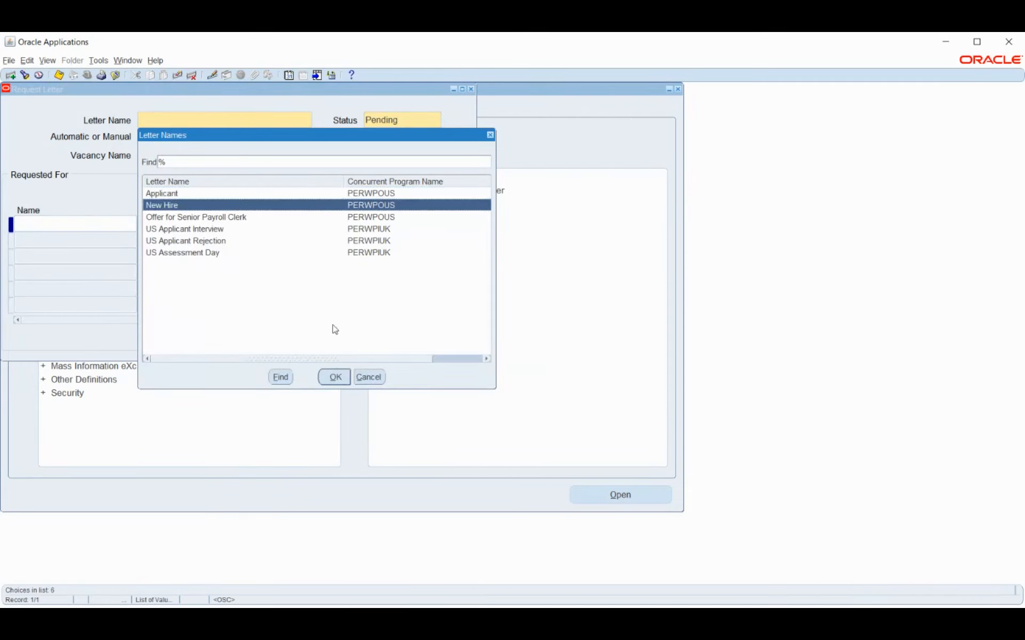
{"action": "left_click", "coordinate": [332, 381]}
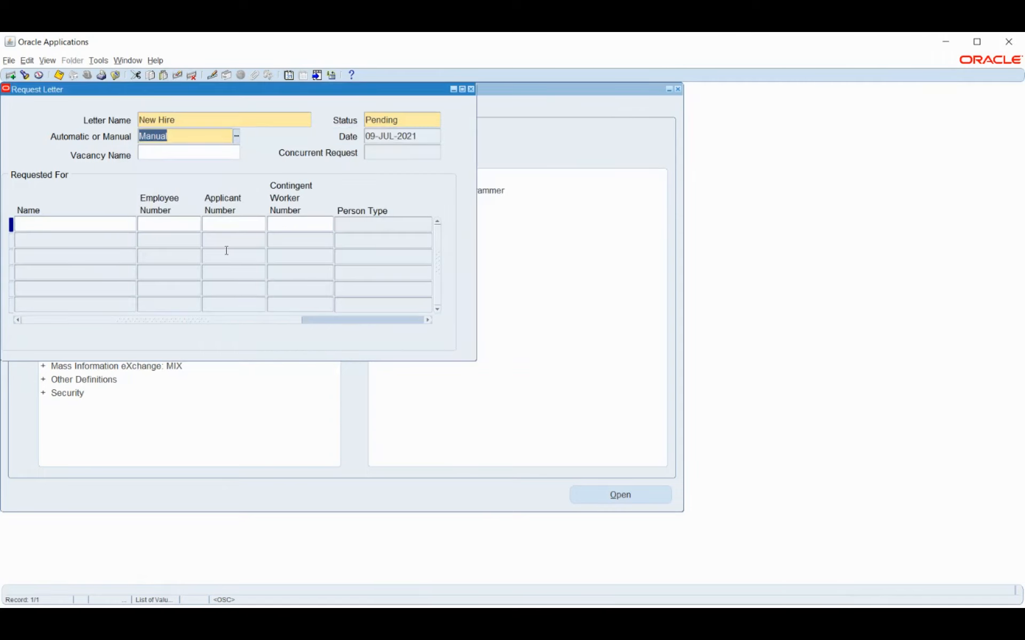
Try to add a person to the letter request without a vacancy, searching the names with A%, and cancel the lookup.
{"action": "left_click", "coordinate": [176, 155]}
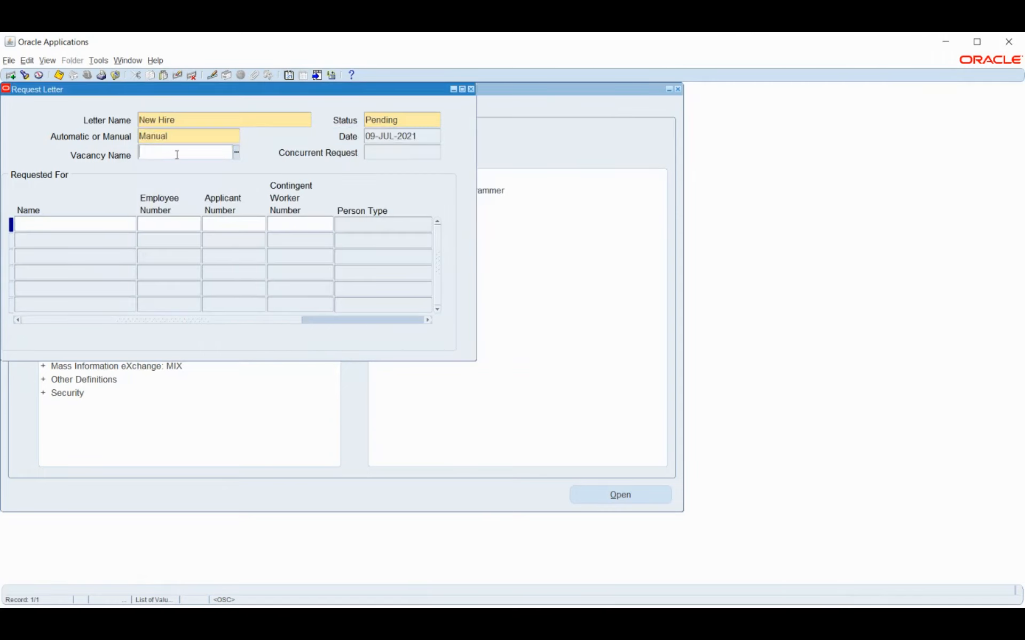
{"action": "left_click", "coordinate": [120, 223]}
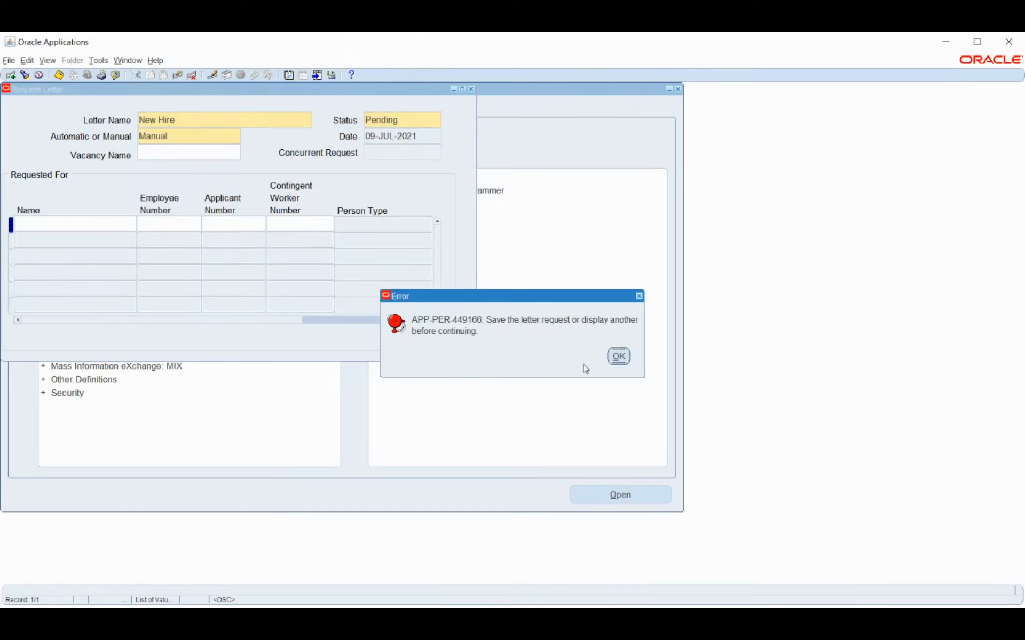
{"action": "left_click", "coordinate": [618, 358]}
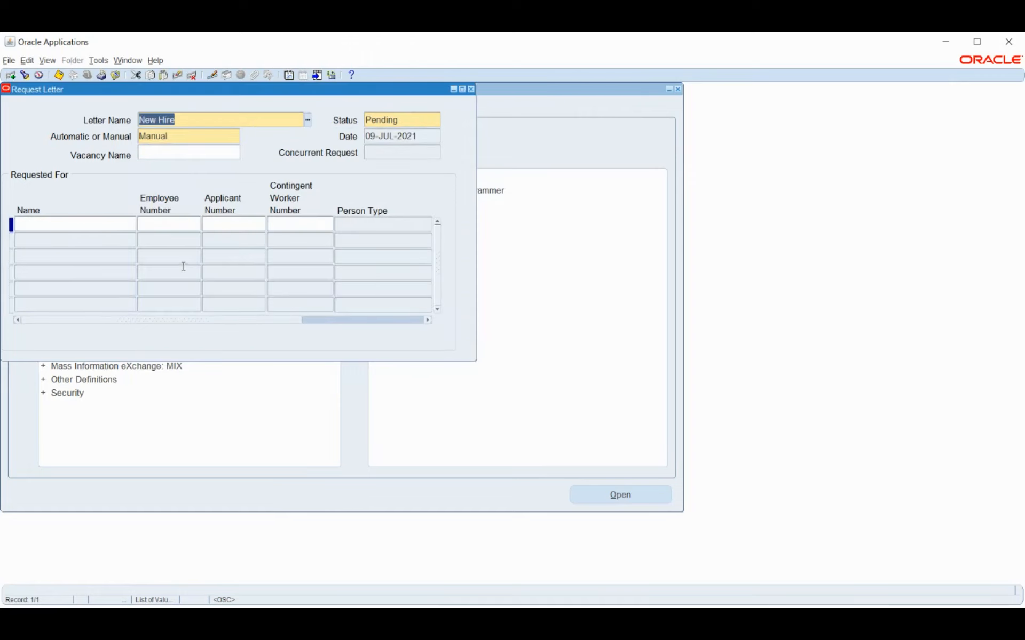
{"action": "left_click", "coordinate": [100, 224]}
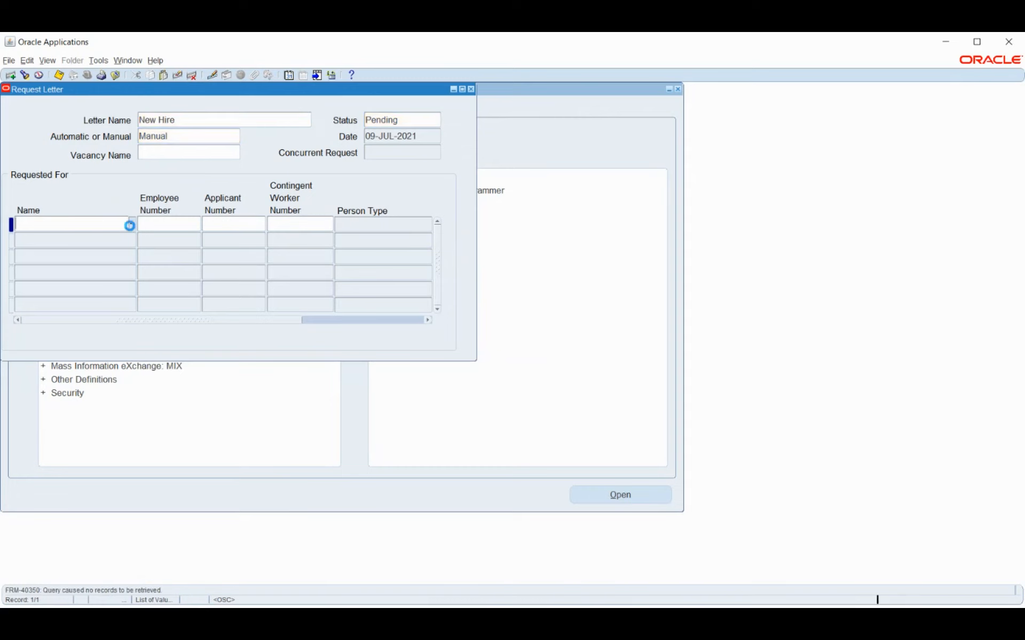
{"action": "left_click", "coordinate": [133, 225]}
{"action": "type", "text": "%"}
{"action": "key", "text": "Return"}
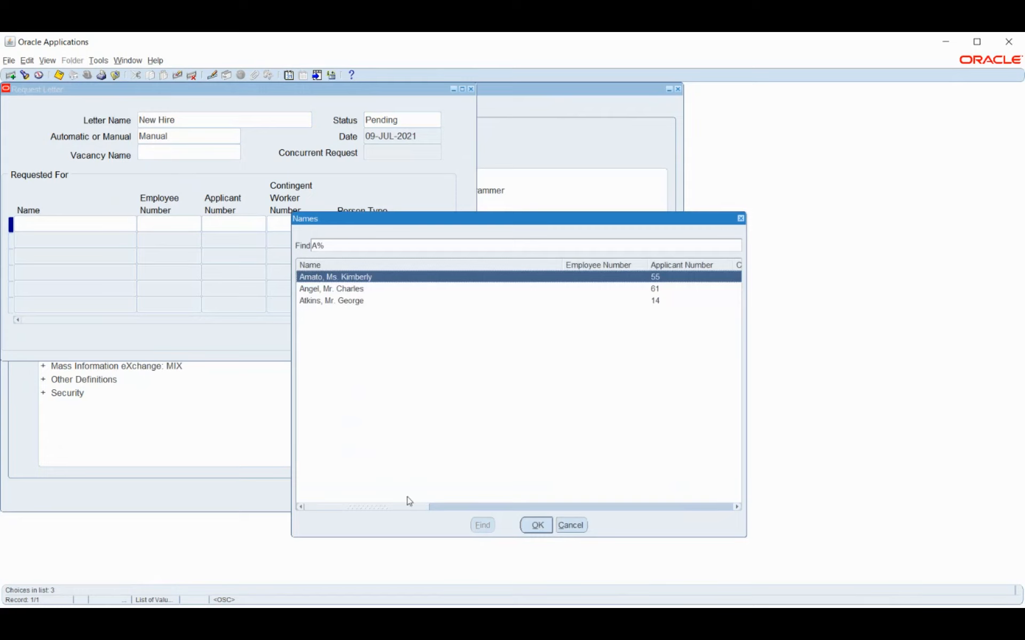
{"action": "left_click_drag", "start_coordinate": [380, 507], "coordinate": [465, 494]}
{"action": "left_click", "coordinate": [575, 527]}
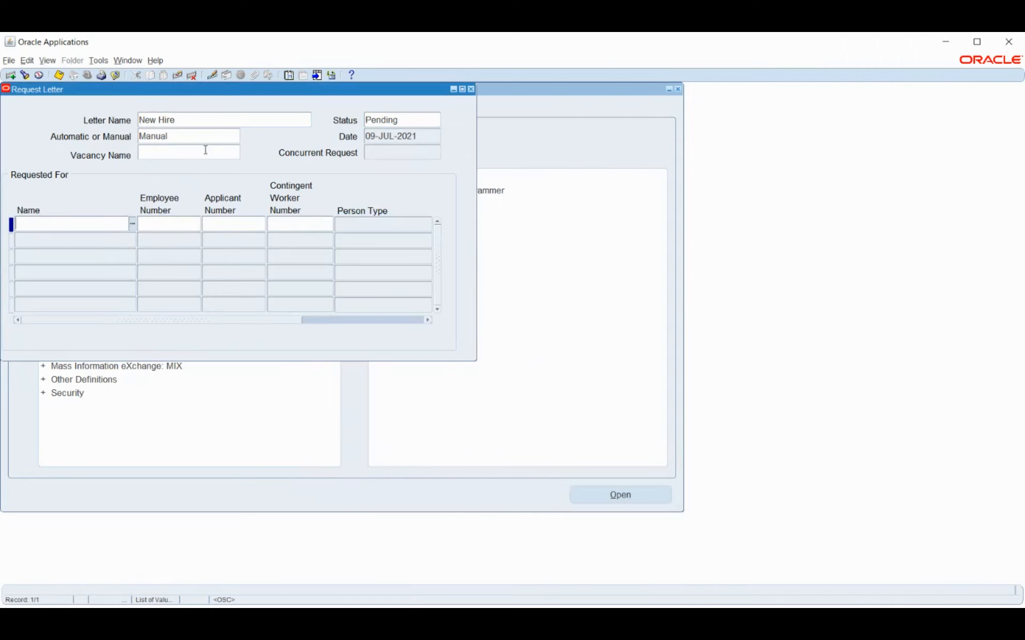
Try to save the New Hire request with vacancy Account Executive (3-5 Yrs), and close the form.
{"action": "left_click", "coordinate": [204, 150]}
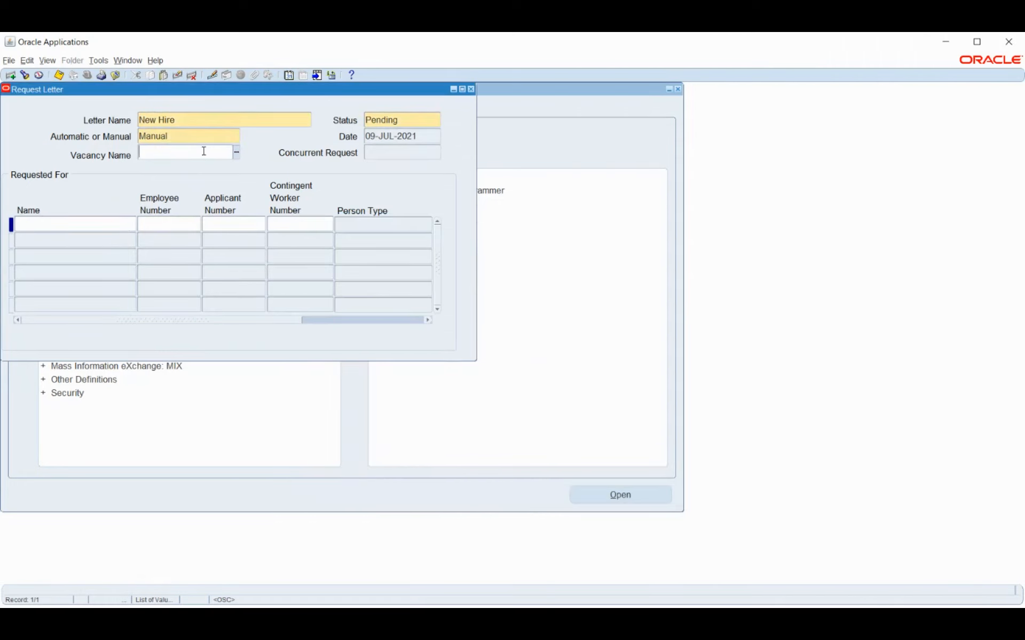
{"action": "type", "text": "Account Executive (3-5 Yrs)"}
{"action": "key", "text": "Tab"}
{"action": "key", "text": "ctrl+s"}
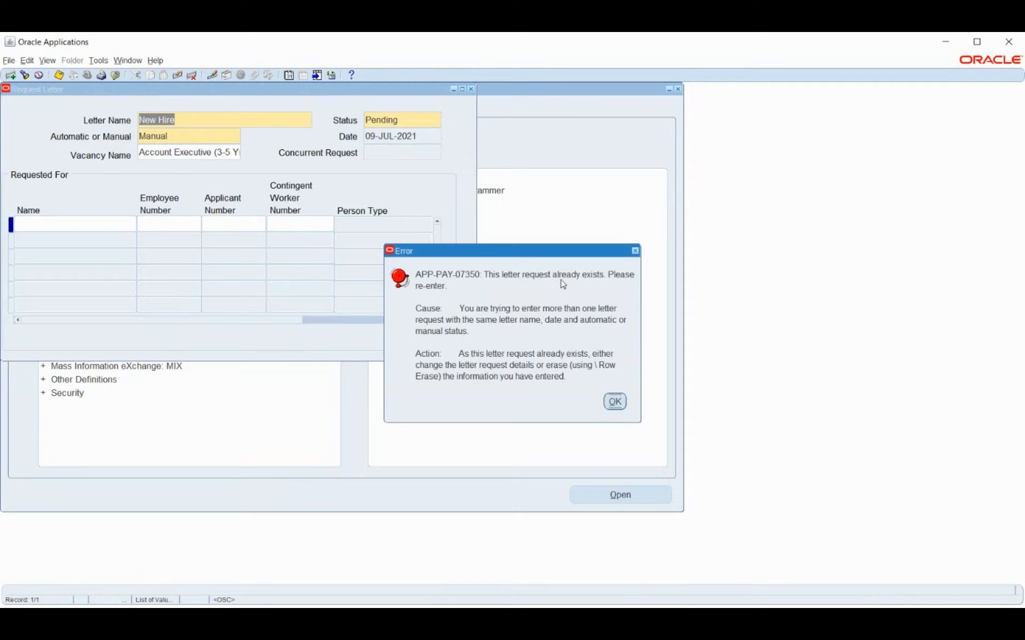
{"action": "left_click", "coordinate": [615, 402]}
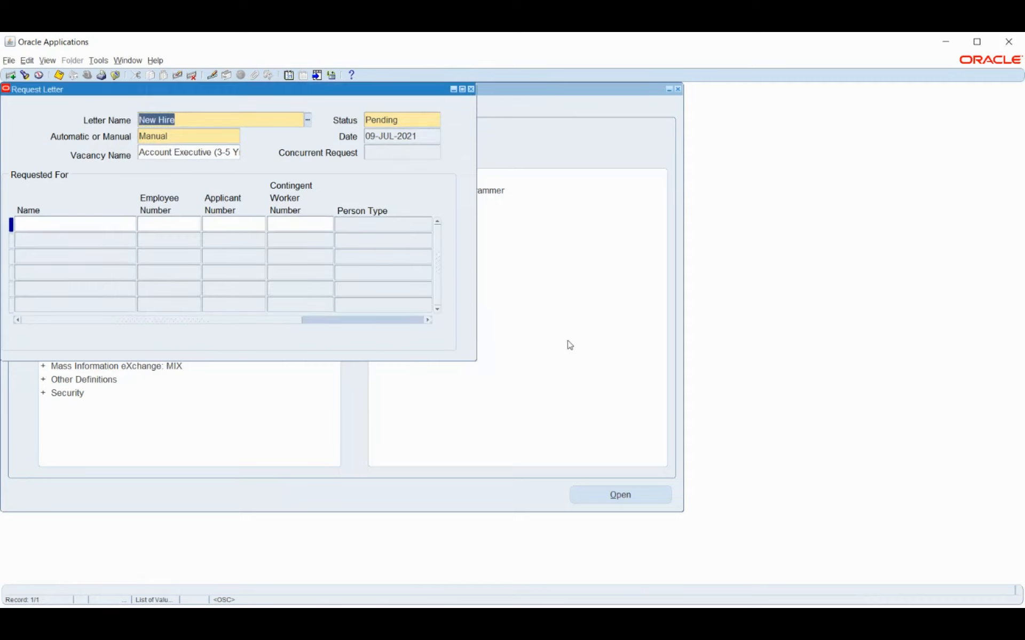
{"action": "left_click", "coordinate": [204, 132]}
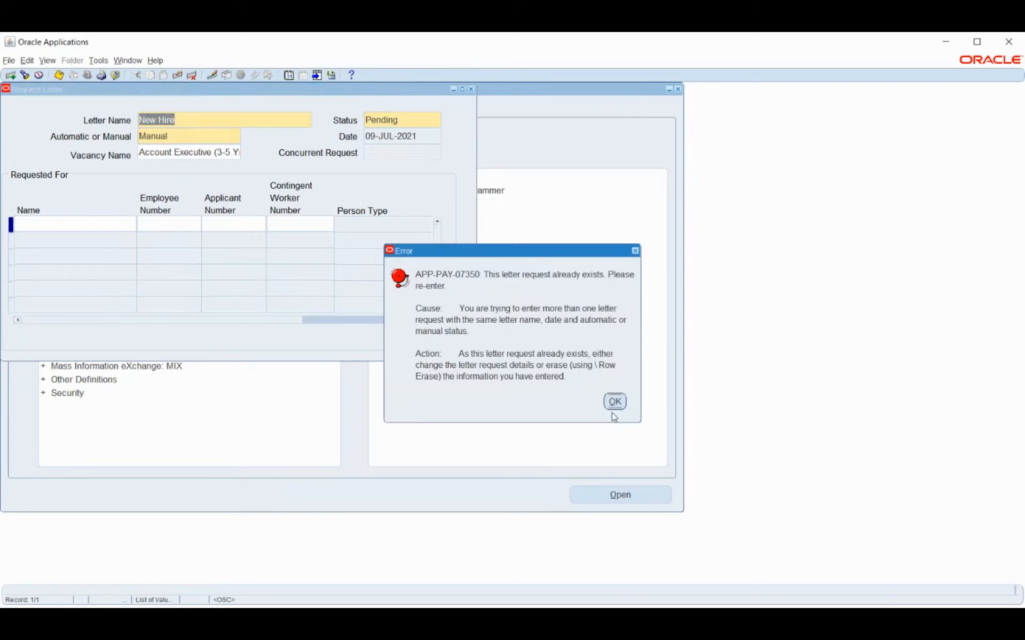
{"action": "left_click", "coordinate": [615, 402]}
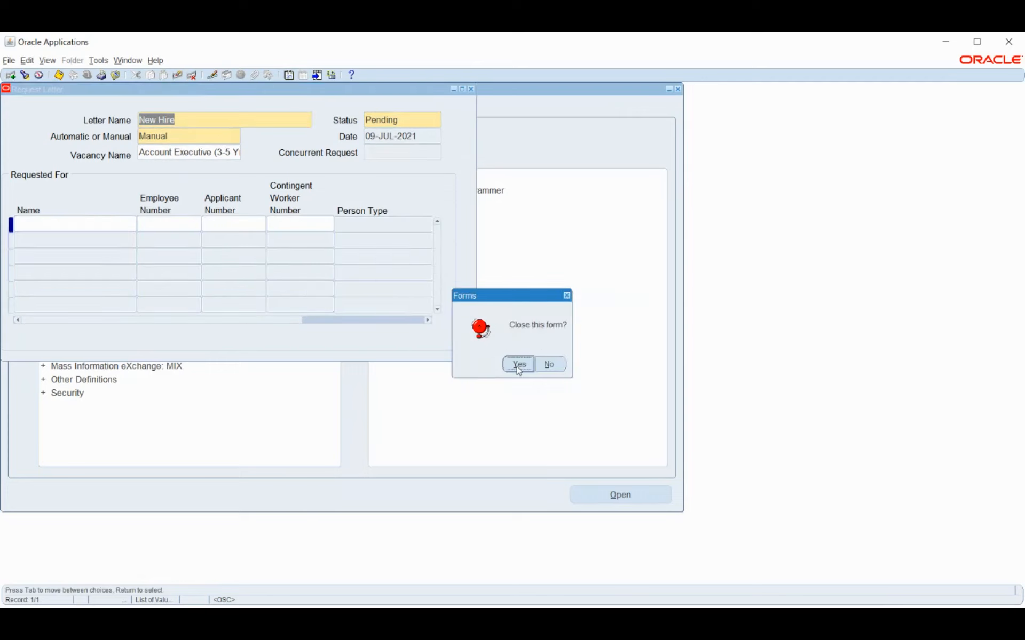
{"action": "left_click", "coordinate": [516, 365]}
Reopen Request Recruitment Letter and query the existing requests for vacancy Account Executive (3-5 Yrs).
{"action": "key", "text": "Return"}
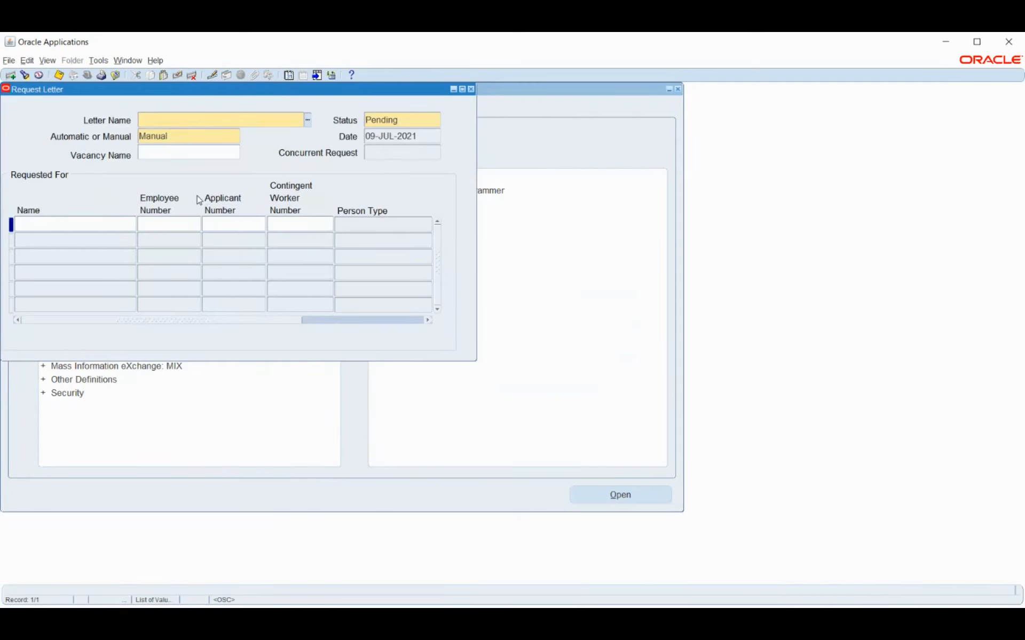
{"action": "key", "text": "F11"}
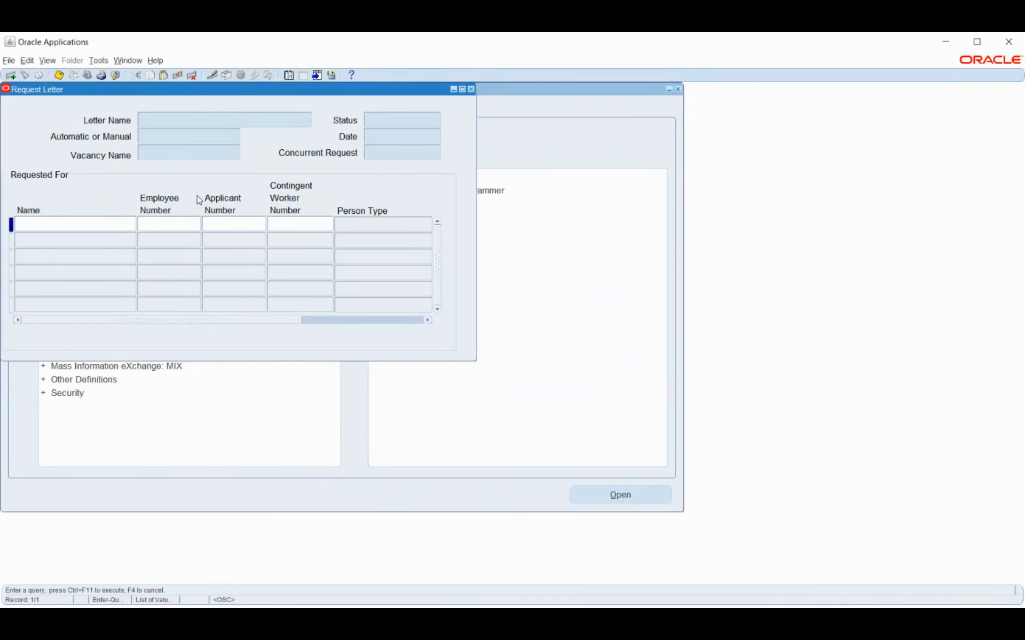
{"action": "left_click", "coordinate": [142, 156]}
{"action": "type", "text": "Account Executive (3-5 Yrs)"}
{"action": "key", "text": "ctrl+F11"}
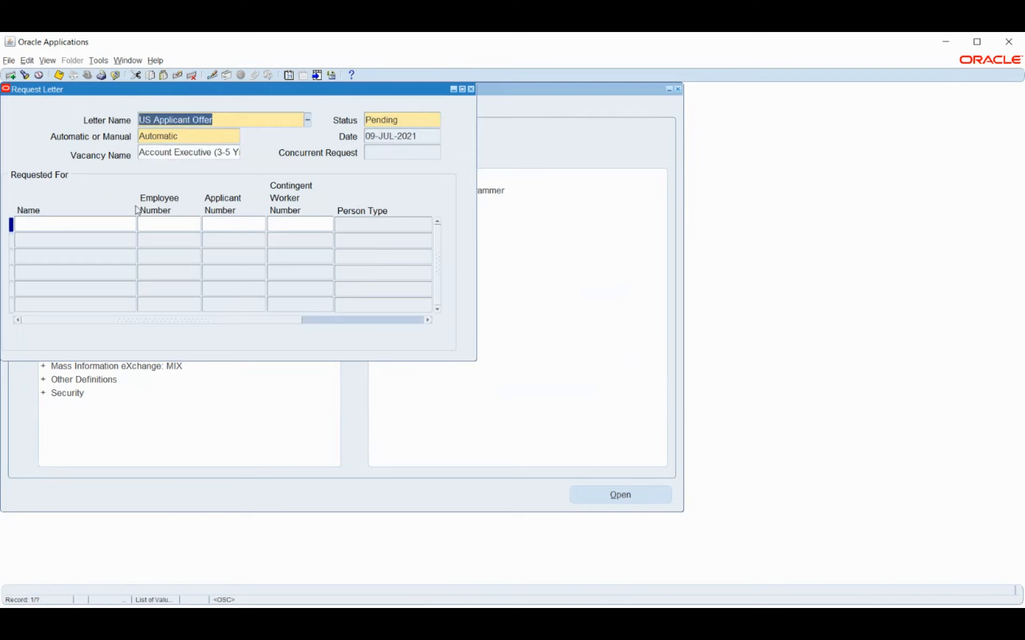
Review who the US Applicant Offer request is for and compare that request with the New Hire request.
{"action": "left_click", "coordinate": [96, 226]}
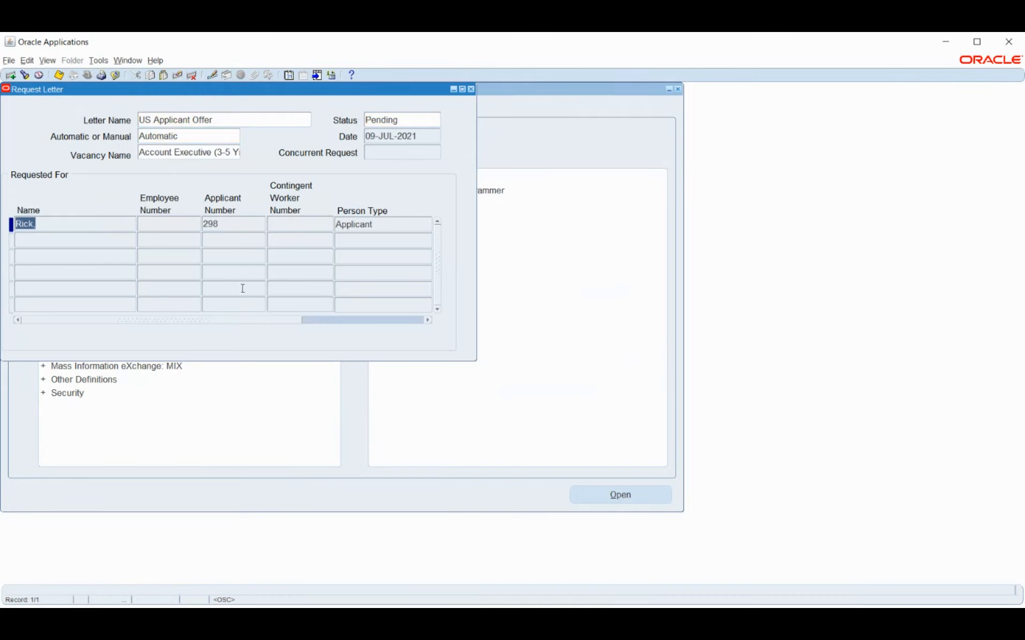
{"action": "left_click_drag", "start_coordinate": [229, 321], "coordinate": [181, 348]}
{"action": "left_click", "coordinate": [258, 119]}
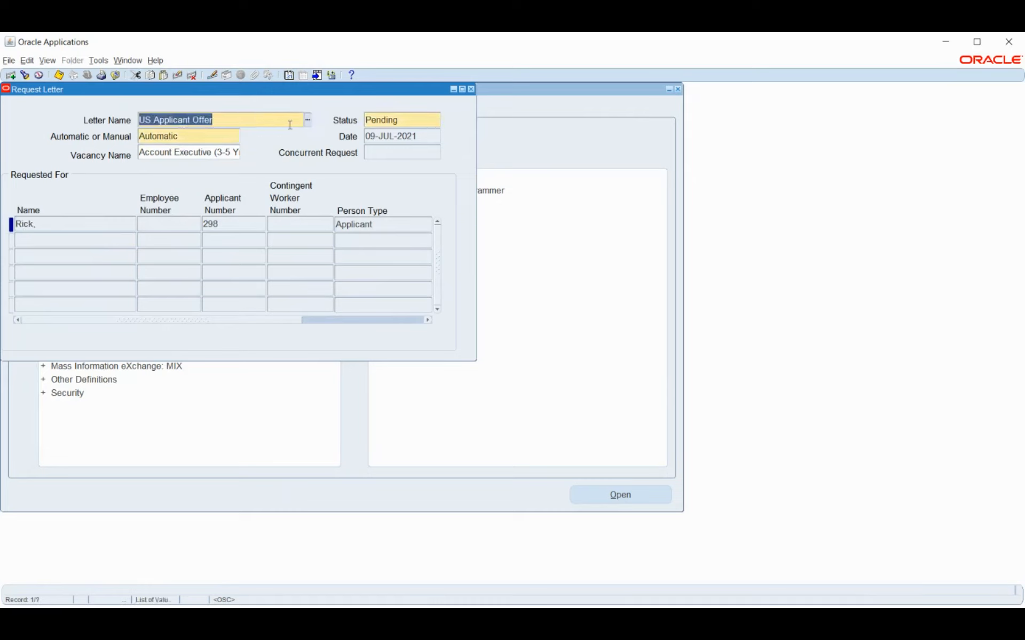
{"action": "key", "text": "Down"}
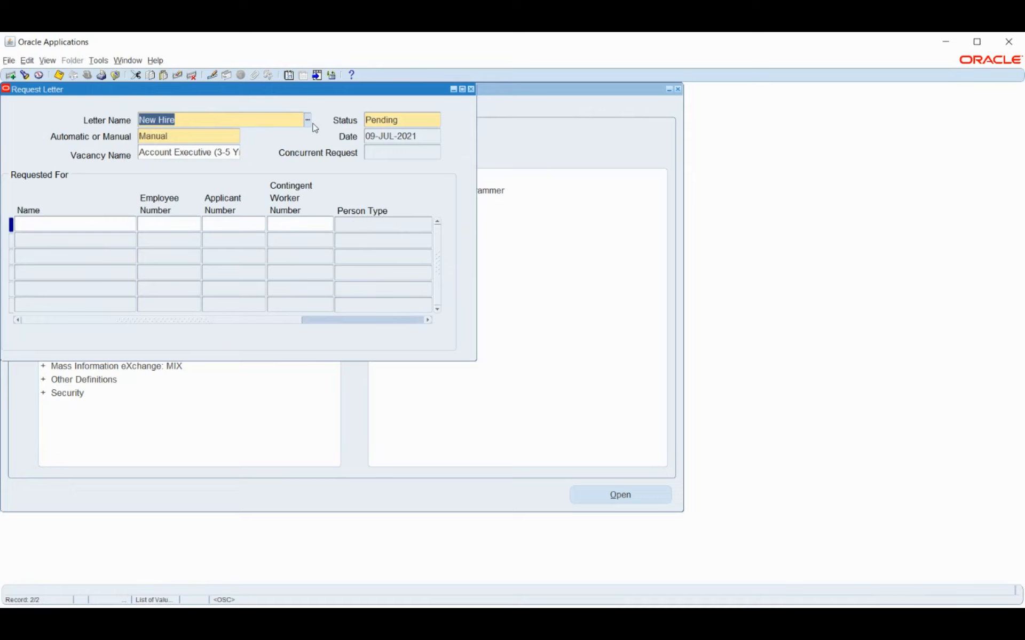
{"action": "key", "text": "Up"}
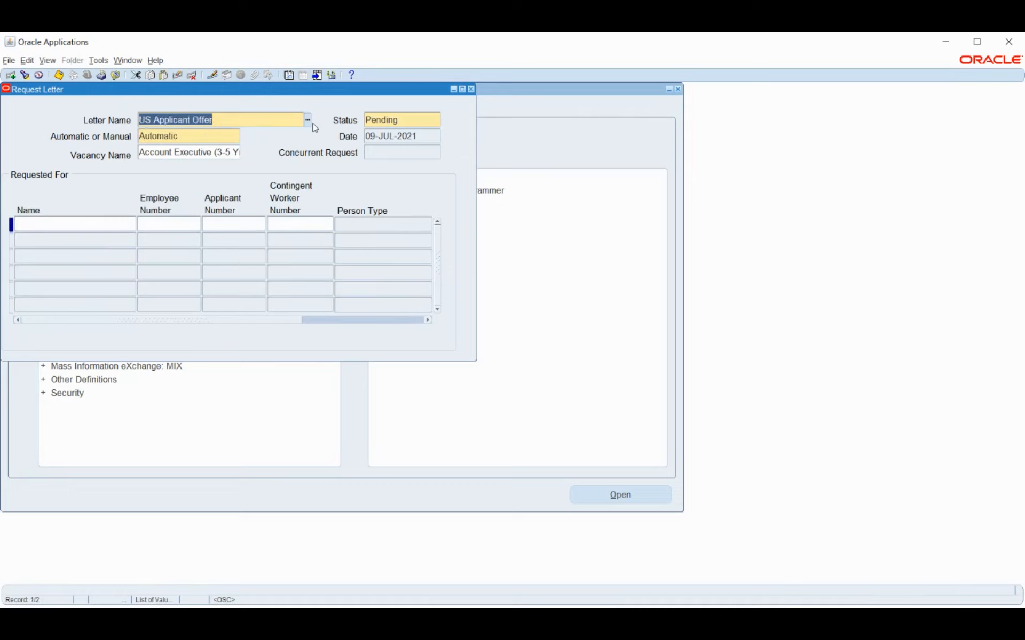
{"action": "key", "text": "Down"}
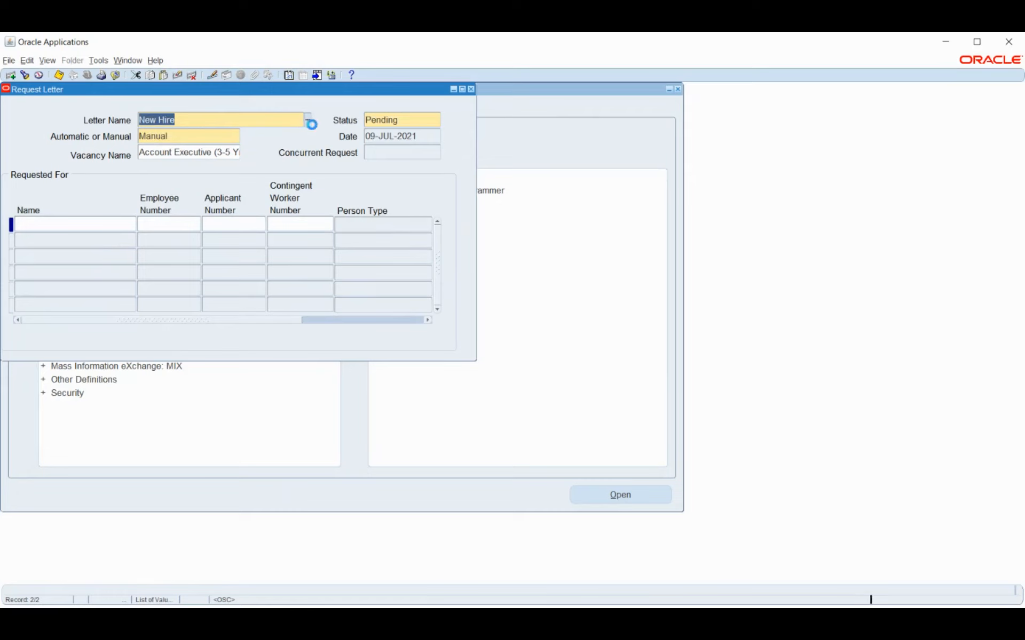
Try to add a person to the New Hire letter request, searching all names with %, and cancel the lookup.
{"action": "key", "text": "Up"}
{"action": "key", "text": "Up"}
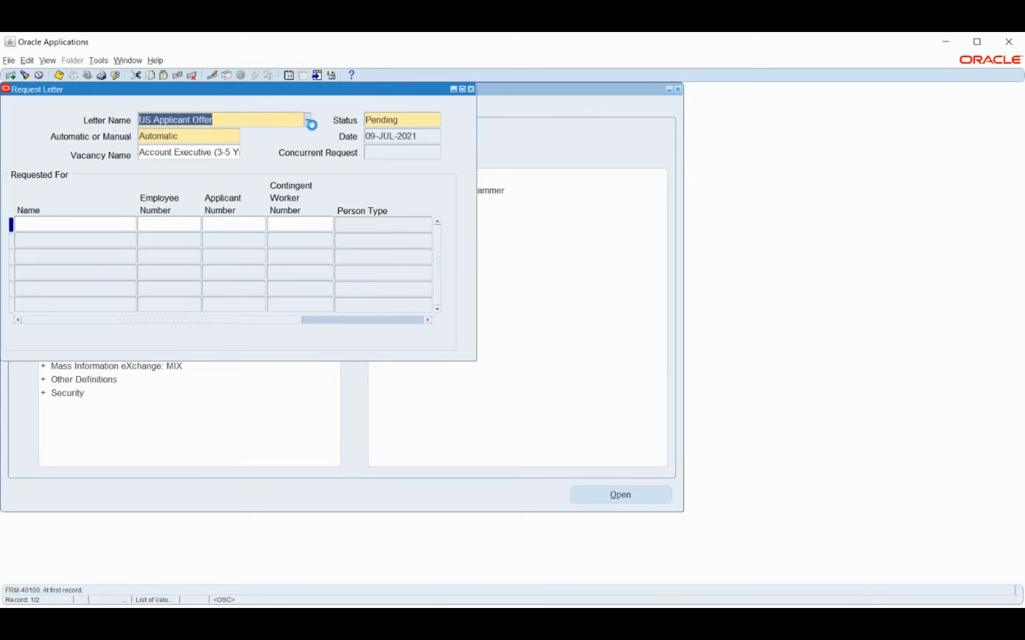
{"action": "key", "text": "Down"}
{"action": "key", "text": "Up"}
{"action": "key", "text": "Down"}
{"action": "left_click", "coordinate": [65, 225]}
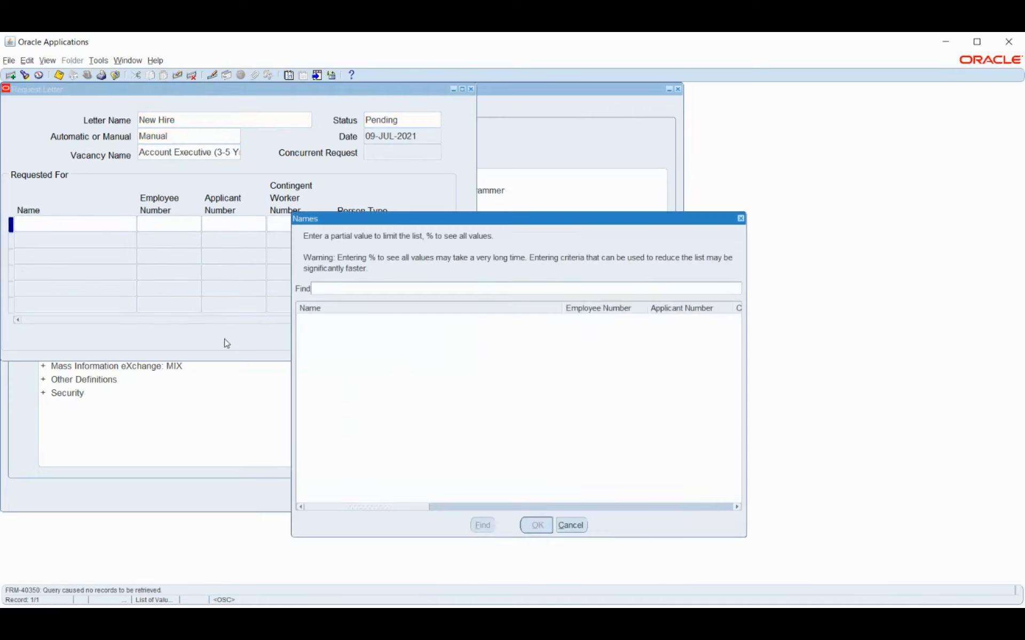
{"action": "type", "text": "%"}
{"action": "key", "text": "Return"}
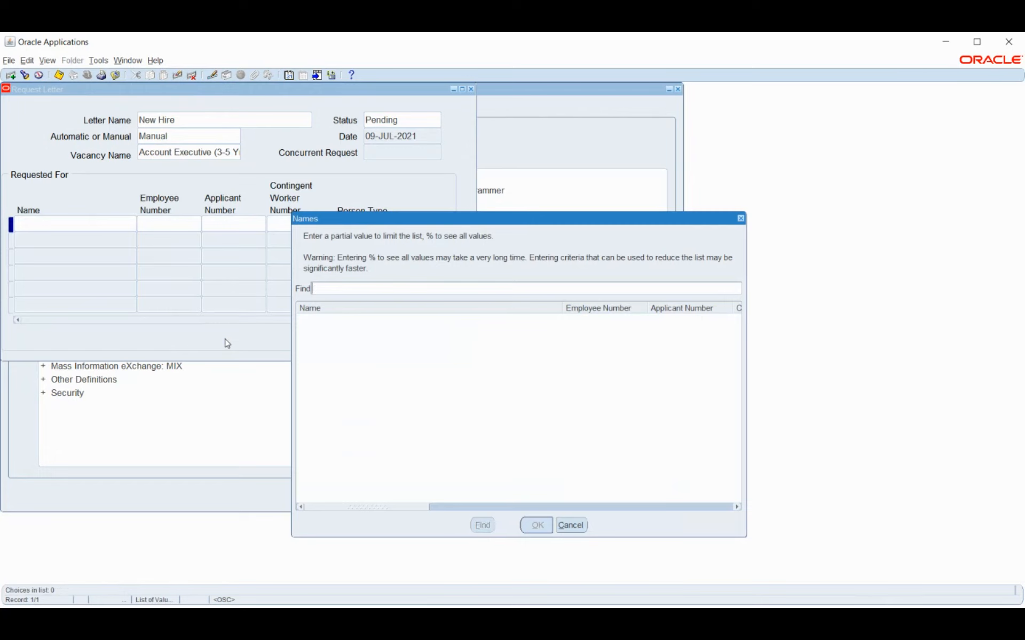
{"action": "left_click", "coordinate": [571, 525]}
Change the US Applicant Offer letter request's status to Requested, save it, and close the form.
{"action": "left_click", "coordinate": [192, 120]}
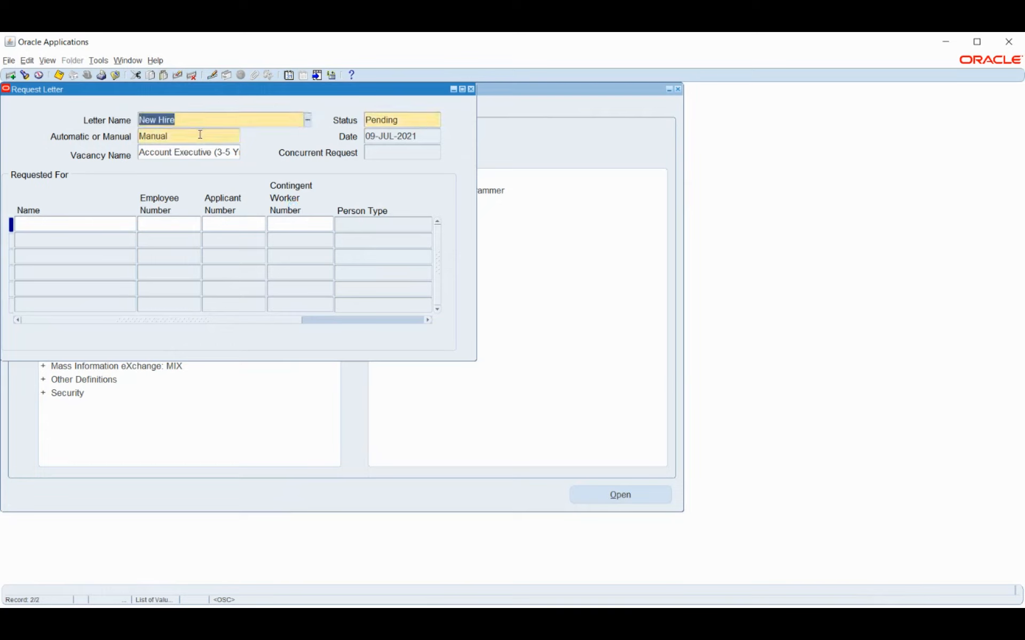
{"action": "key", "text": "Up"}
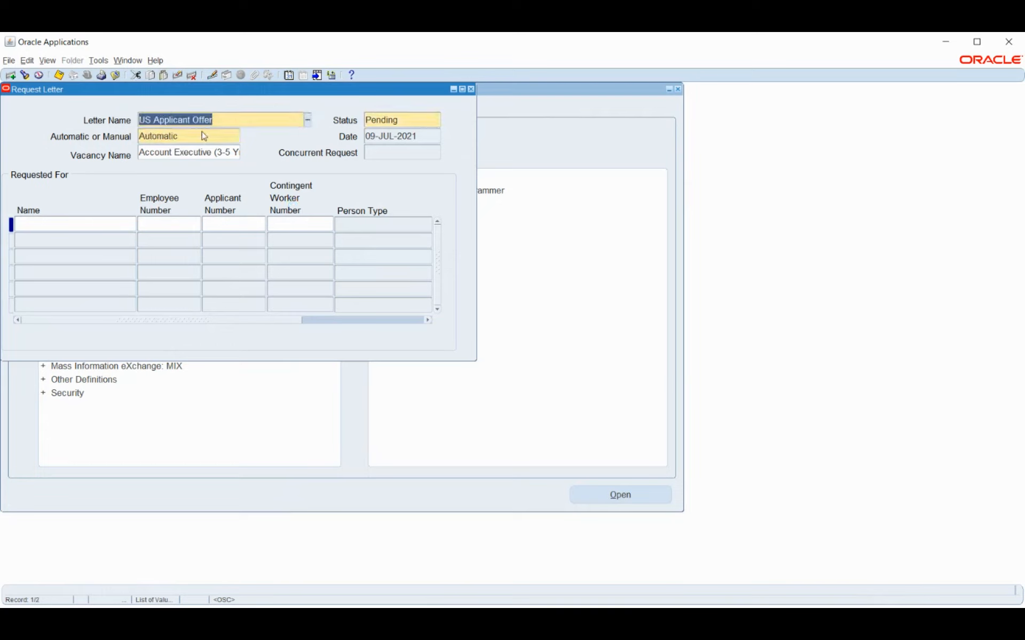
{"action": "left_click", "coordinate": [109, 225]}
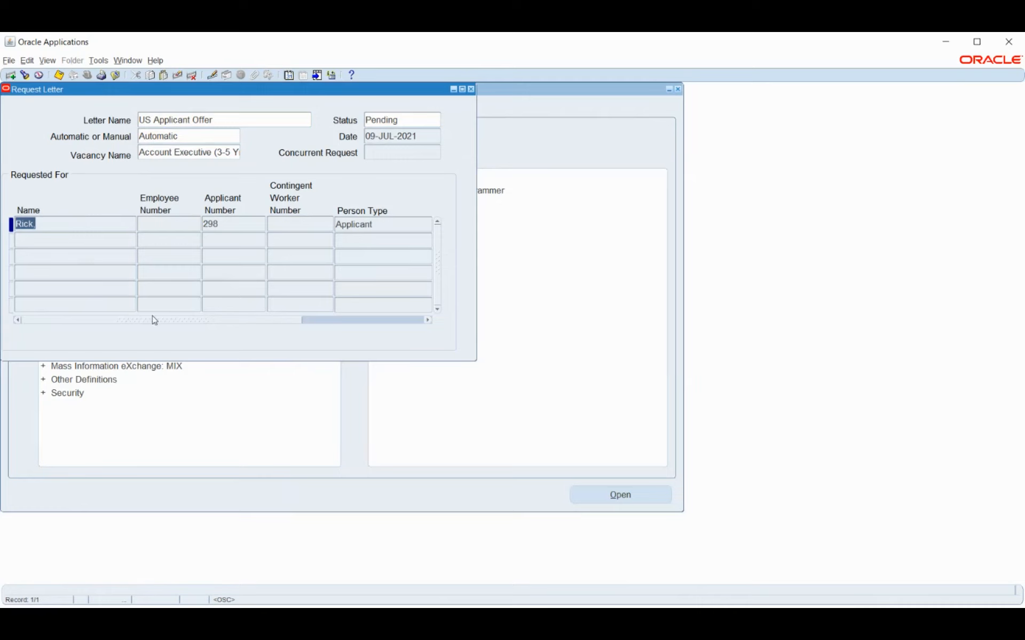
{"action": "left_click_drag", "start_coordinate": [149, 318], "coordinate": [190, 323]}
{"action": "left_click", "coordinate": [411, 122]}
{"action": "left_click", "coordinate": [434, 121]}
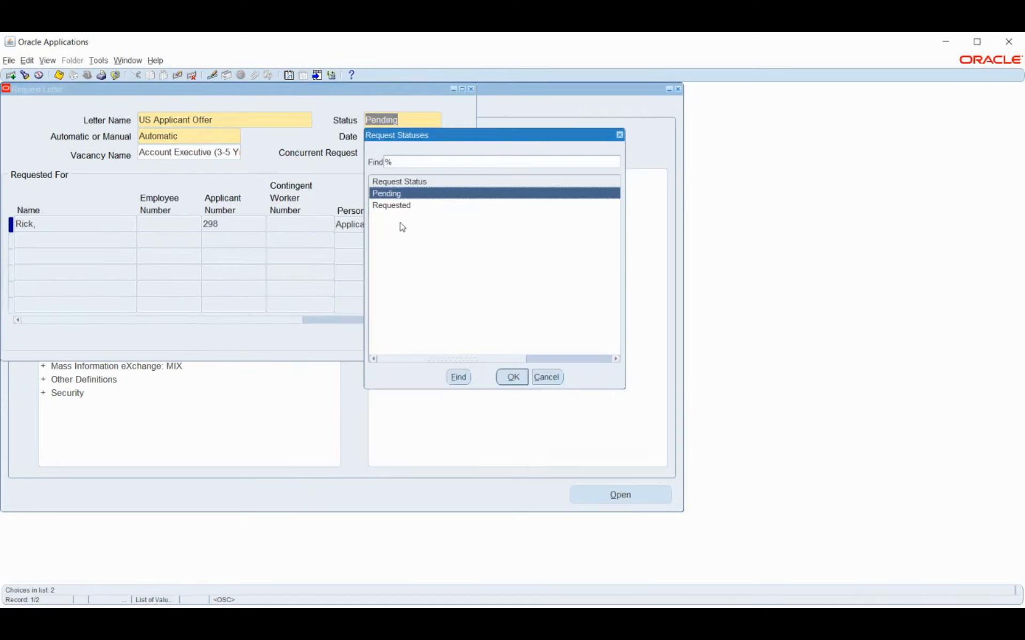
{"action": "left_click", "coordinate": [393, 206]}
{"action": "left_click", "coordinate": [512, 377]}
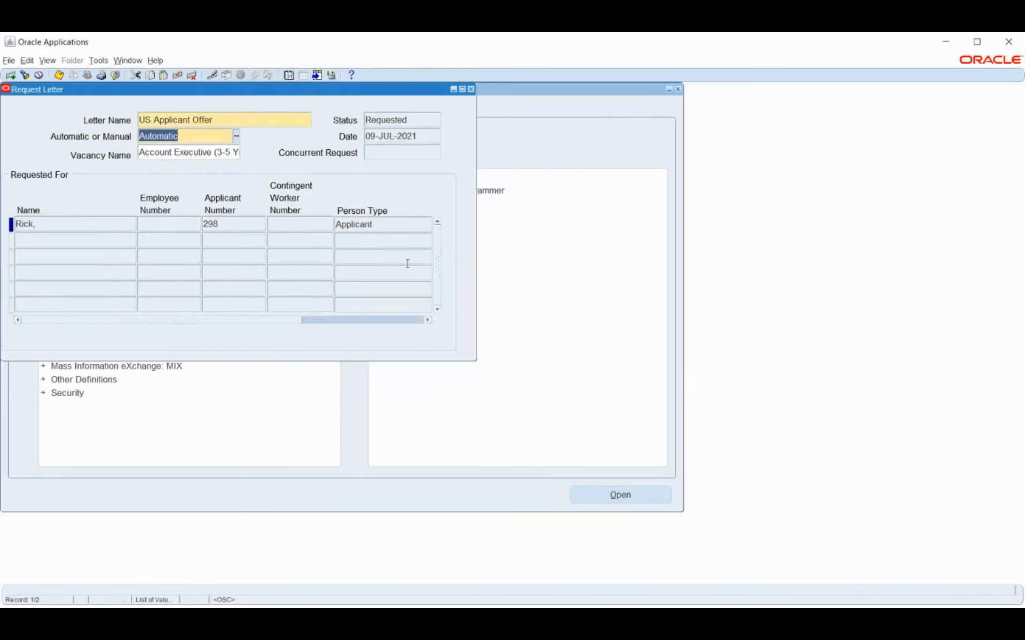
{"action": "key", "text": "ctrl+s"}
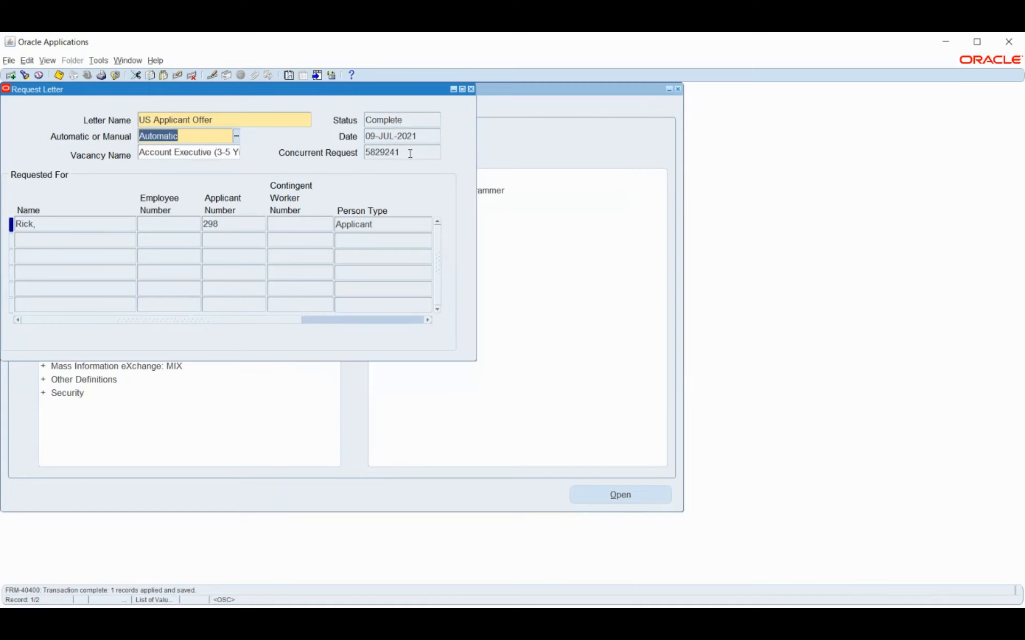
{"action": "key", "text": "ctrl+s"}
{"action": "left_click", "coordinate": [470, 89]}
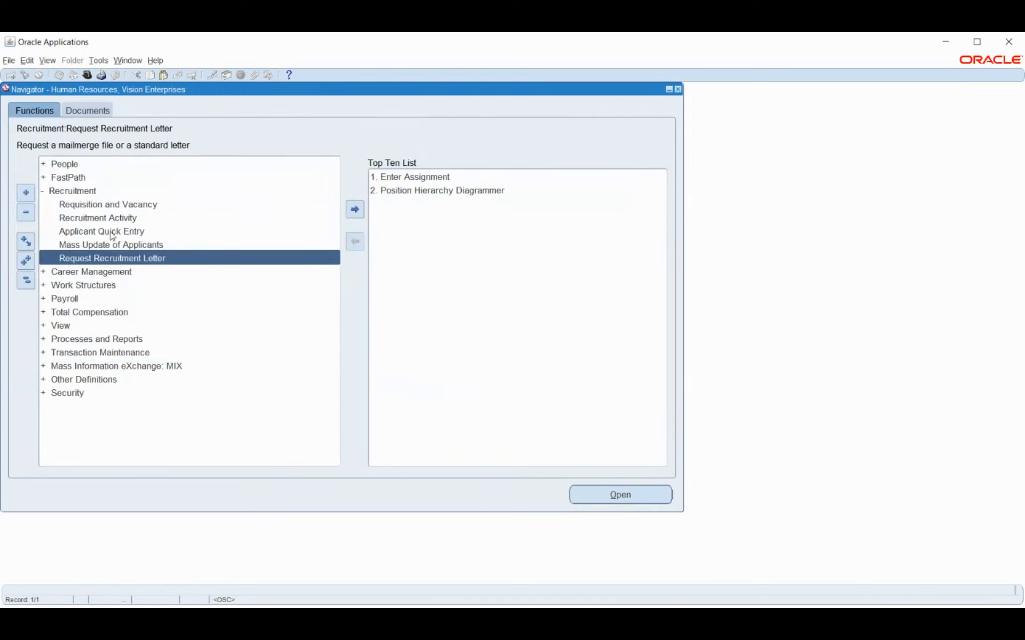
Open the Enter and Maintain people form and find the applicant's record by a partial name search.
{"action": "left_click", "coordinate": [25, 281]}
{"action": "double_click", "coordinate": [63, 164]}
{"action": "double_click", "coordinate": [86, 179]}
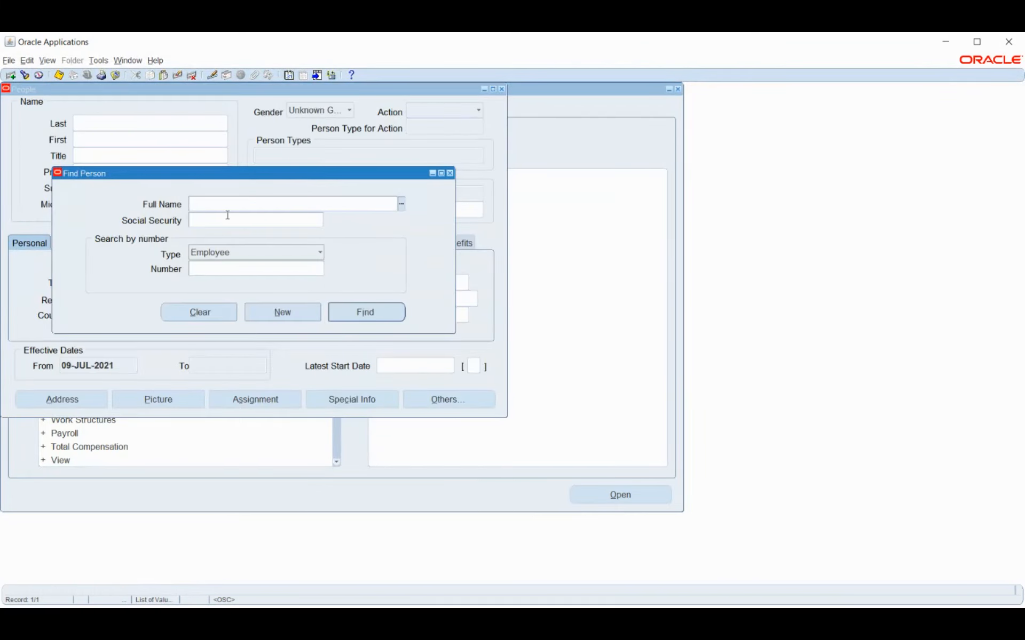
{"action": "type", "text": "%rick%"}
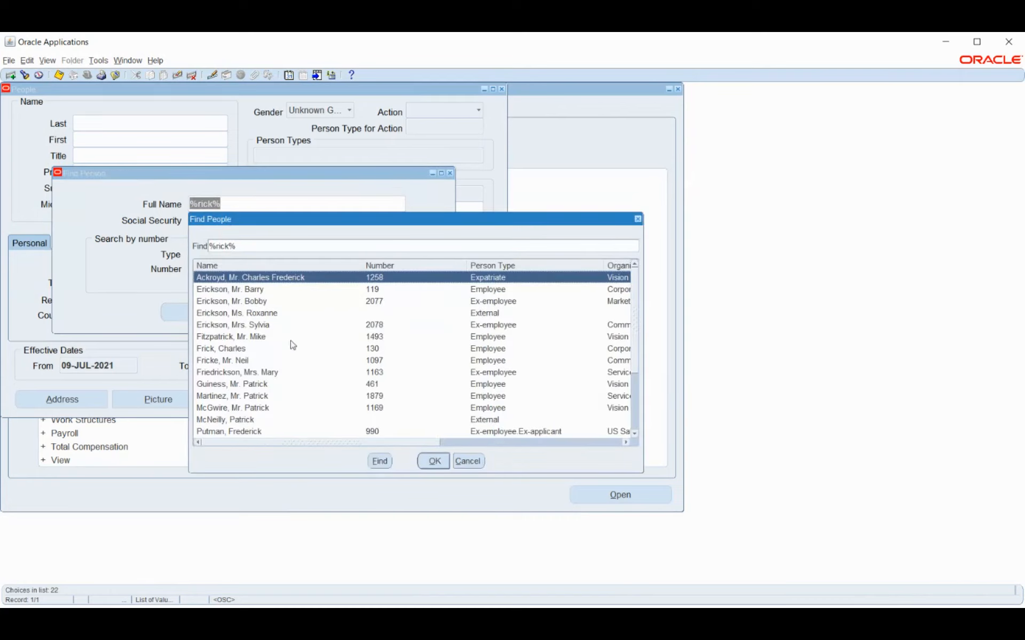
{"action": "scroll", "coordinate": [265, 303], "scroll_direction": "down", "scroll_amount": 3}
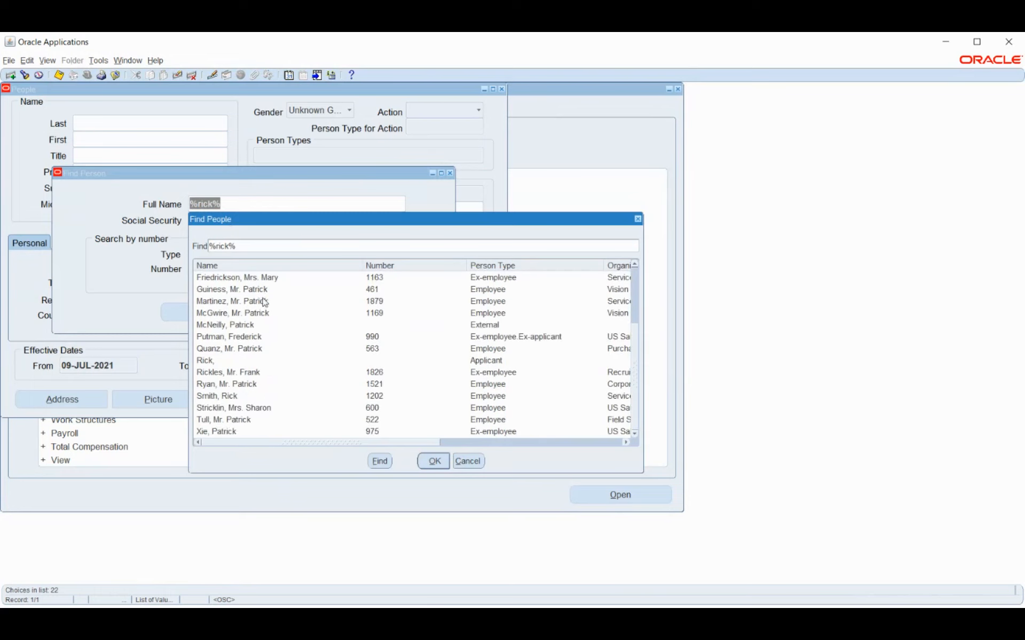
{"action": "left_click", "coordinate": [226, 363]}
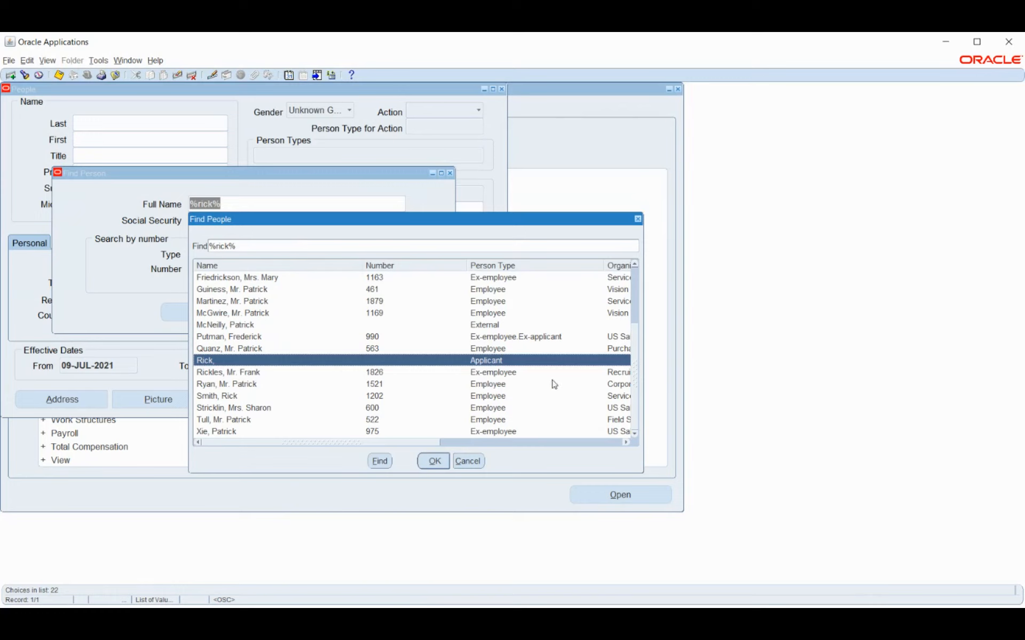
{"action": "left_click", "coordinate": [435, 465]}
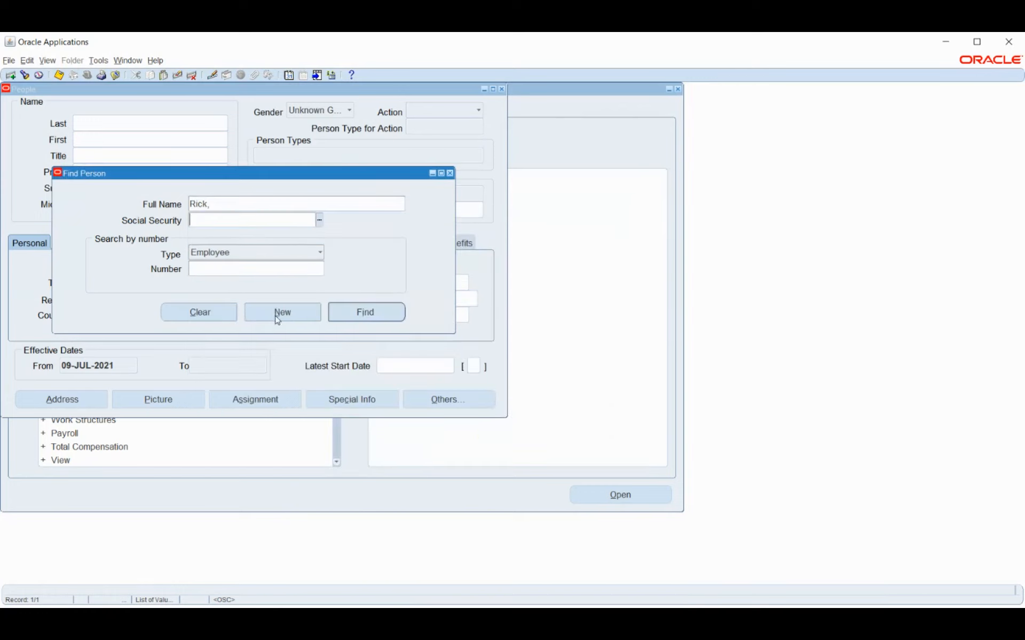
{"action": "left_click", "coordinate": [364, 314]}
Set the applicant's gender to Male, enter the birth date, and save the record.
{"action": "left_click", "coordinate": [315, 110]}
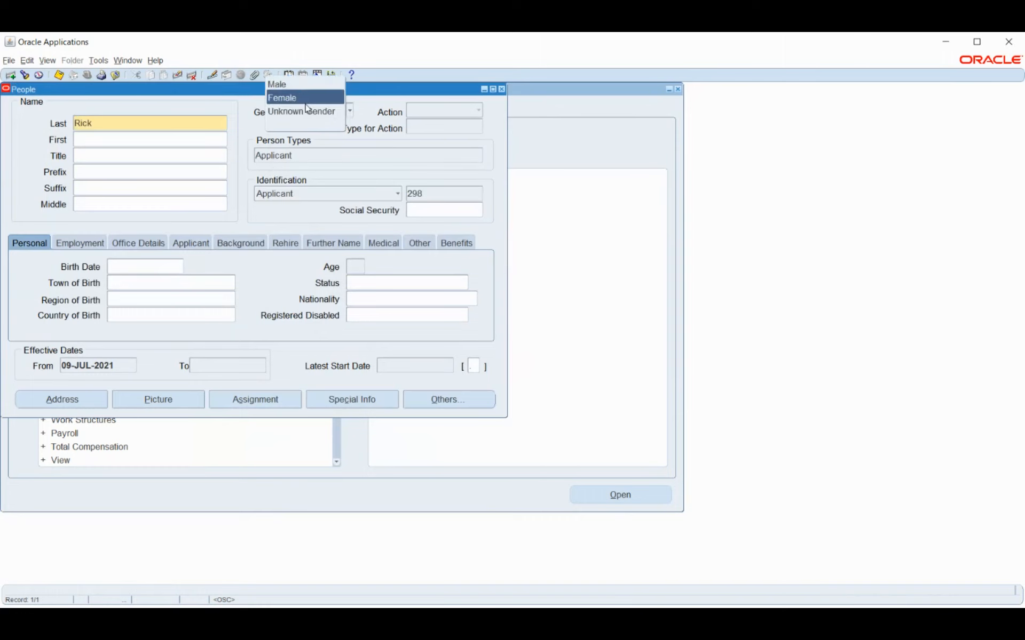
{"action": "left_click", "coordinate": [282, 85]}
{"action": "left_click", "coordinate": [353, 286]}
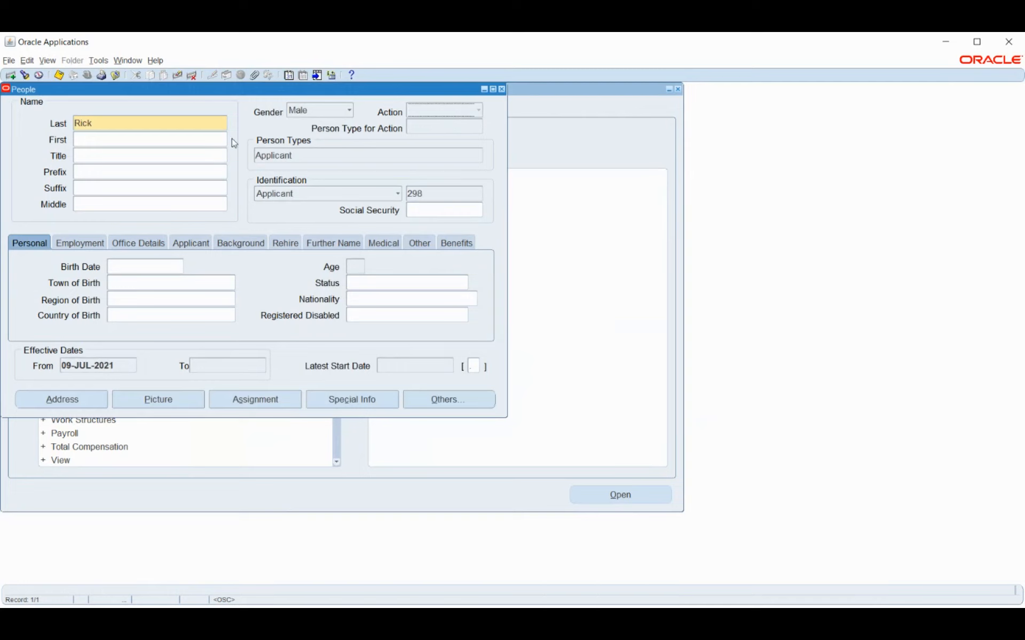
{"action": "left_click", "coordinate": [320, 115]}
{"action": "left_click", "coordinate": [328, 111]}
{"action": "left_click", "coordinate": [169, 269]}
{"action": "type", "text": "1JUN"}
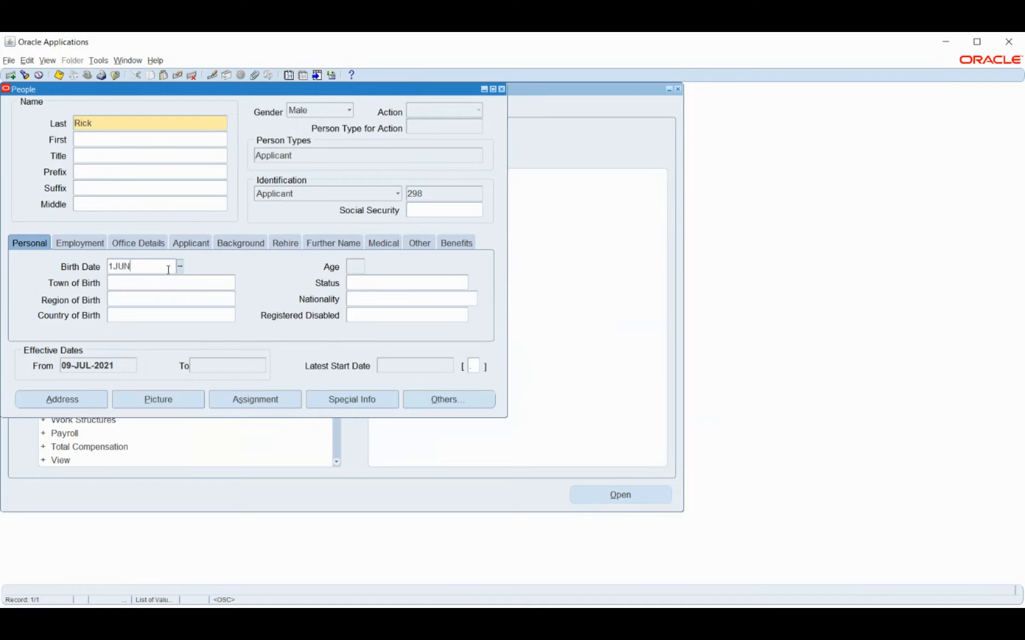
{"action": "type", "text": "1986"}
{"action": "key", "text": "Tab"}
{"action": "key", "text": "ctrl+s"}
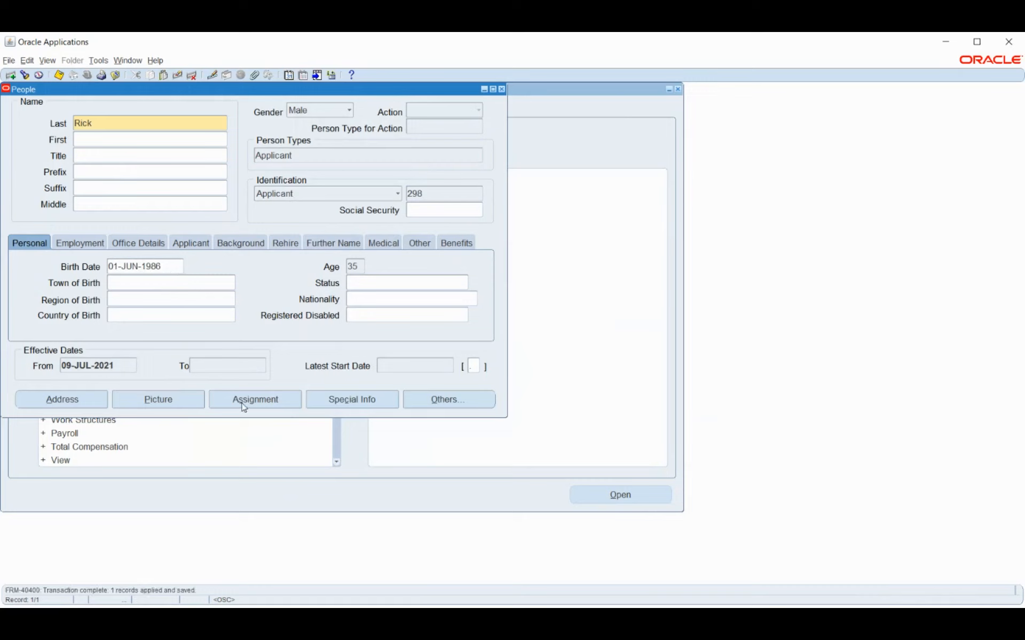
Try to open the applicant's assignment from the person record.
{"action": "left_click", "coordinate": [243, 401]}
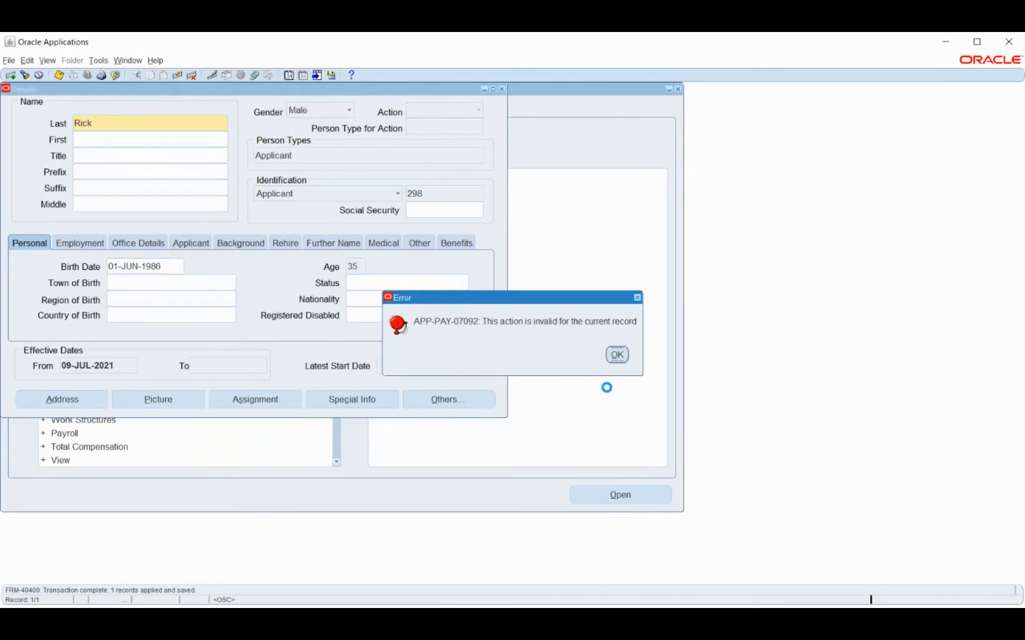
{"action": "left_click", "coordinate": [617, 355]}
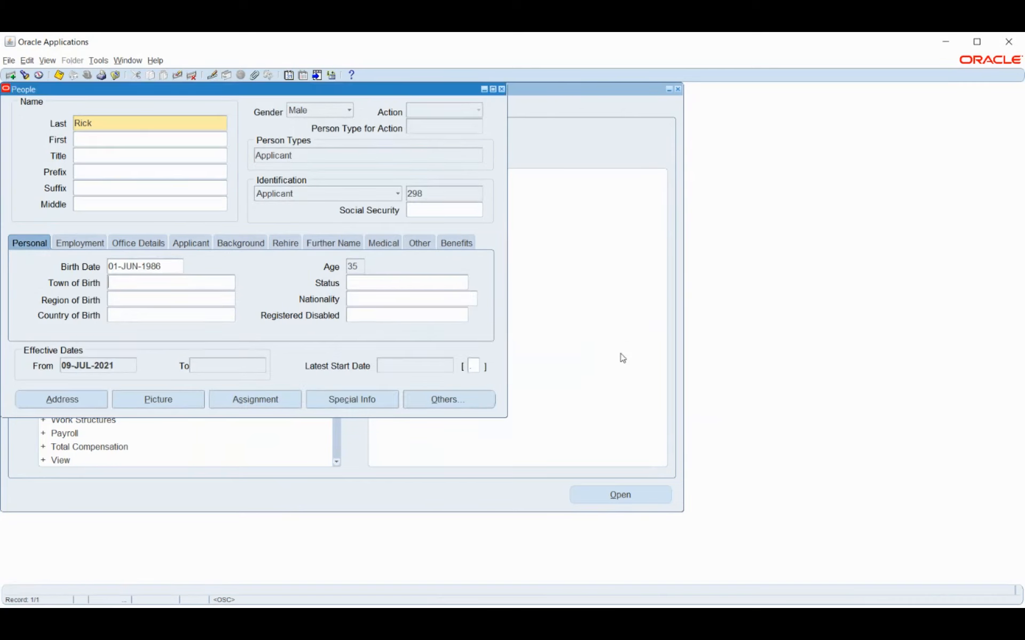
{"action": "left_click", "coordinate": [257, 401]}
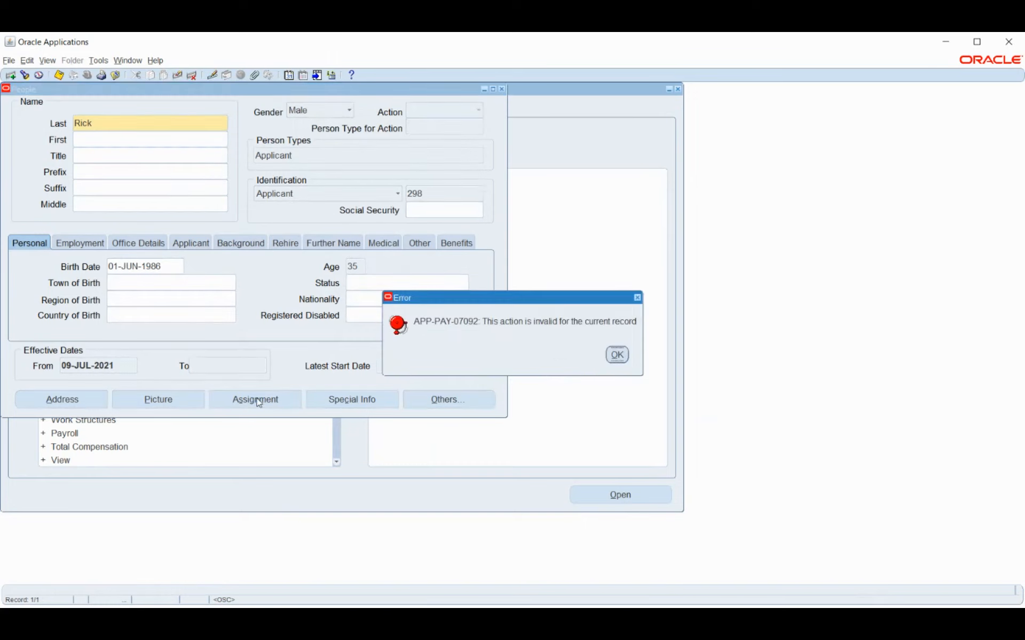
{"action": "left_click", "coordinate": [616, 355]}
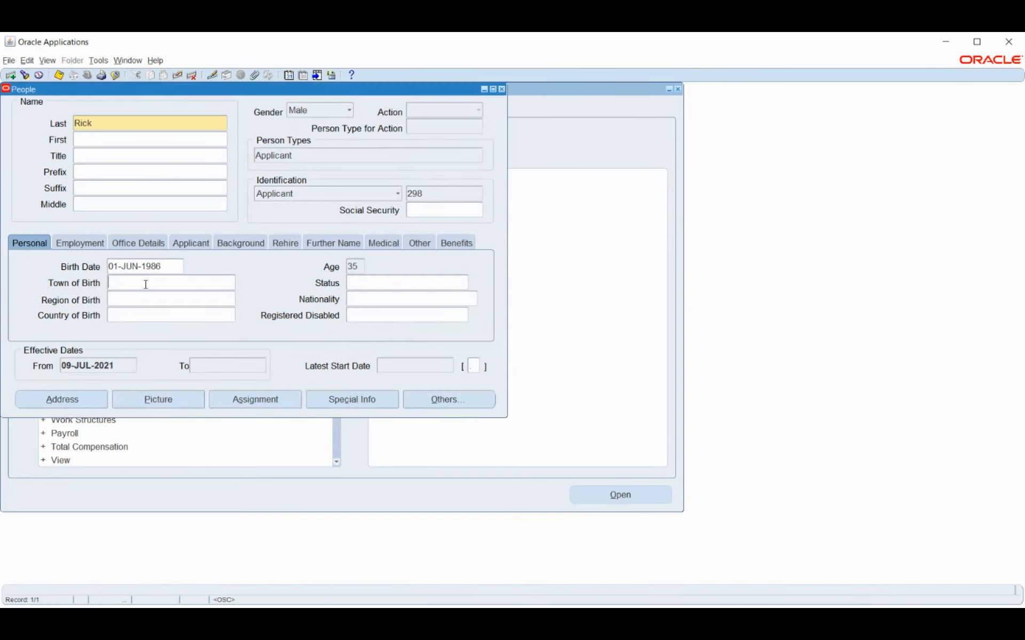
Save and close the person record, find the applicant again by name, and retry opening the assignment.
{"action": "key", "text": "ctrl+s"}
{"action": "left_click", "coordinate": [502, 90]}
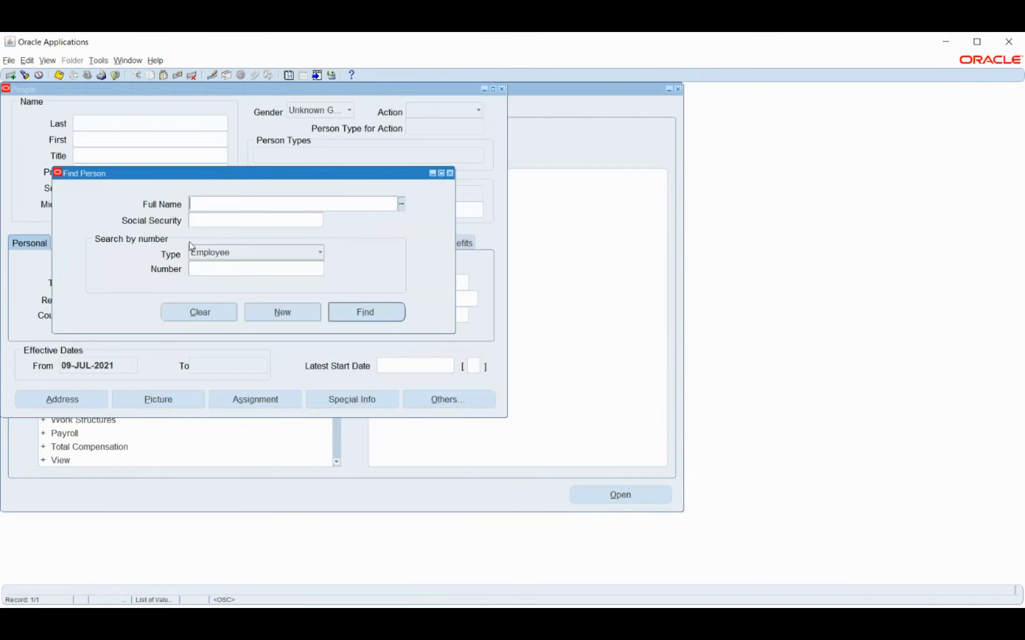
{"action": "type", "text": "Rick,"}
{"action": "key", "text": "Return"}
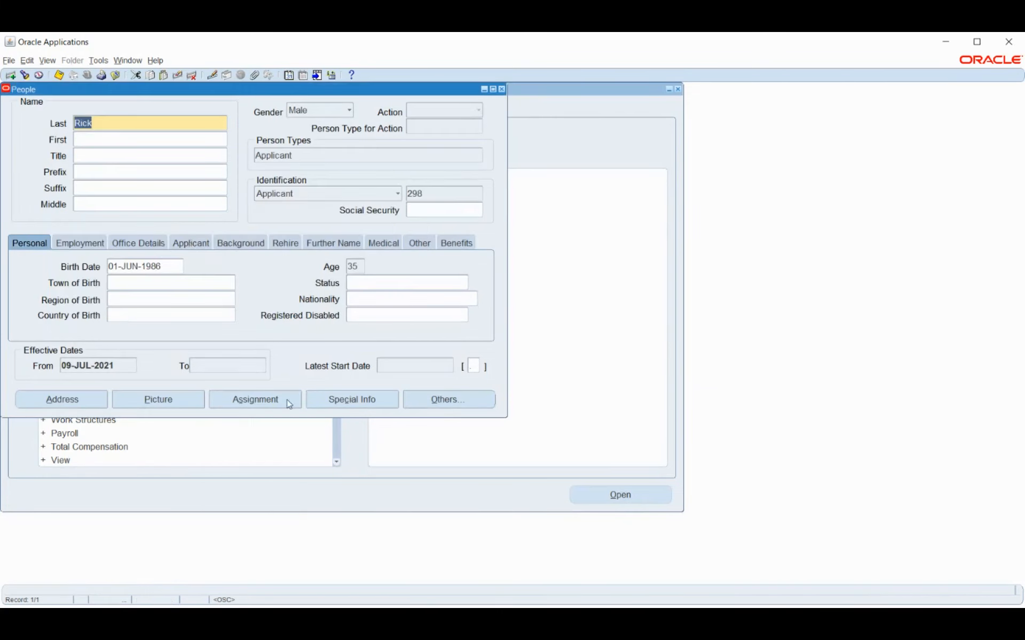
{"action": "left_click", "coordinate": [269, 401]}
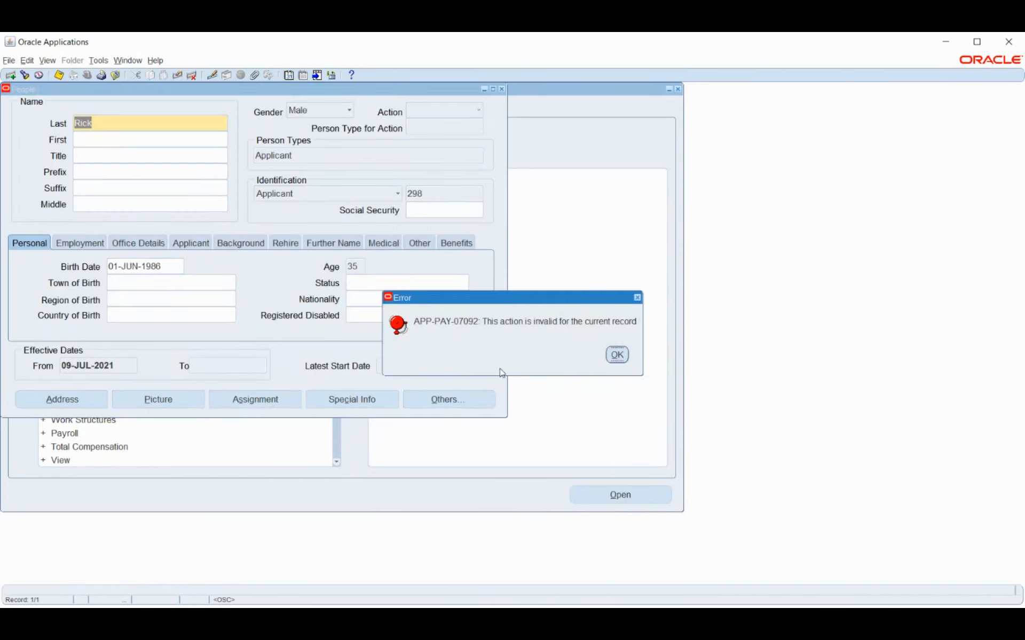
{"action": "left_click", "coordinate": [617, 355]}
View the applicant's address details and try once more to open the assignment.
{"action": "left_click", "coordinate": [455, 112]}
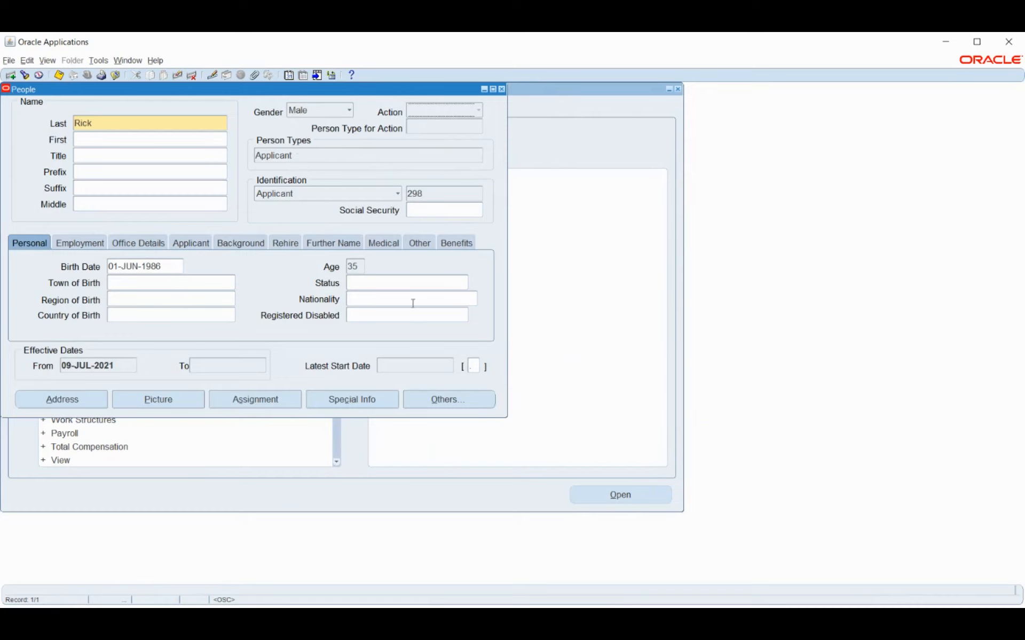
{"action": "left_click", "coordinate": [69, 395]}
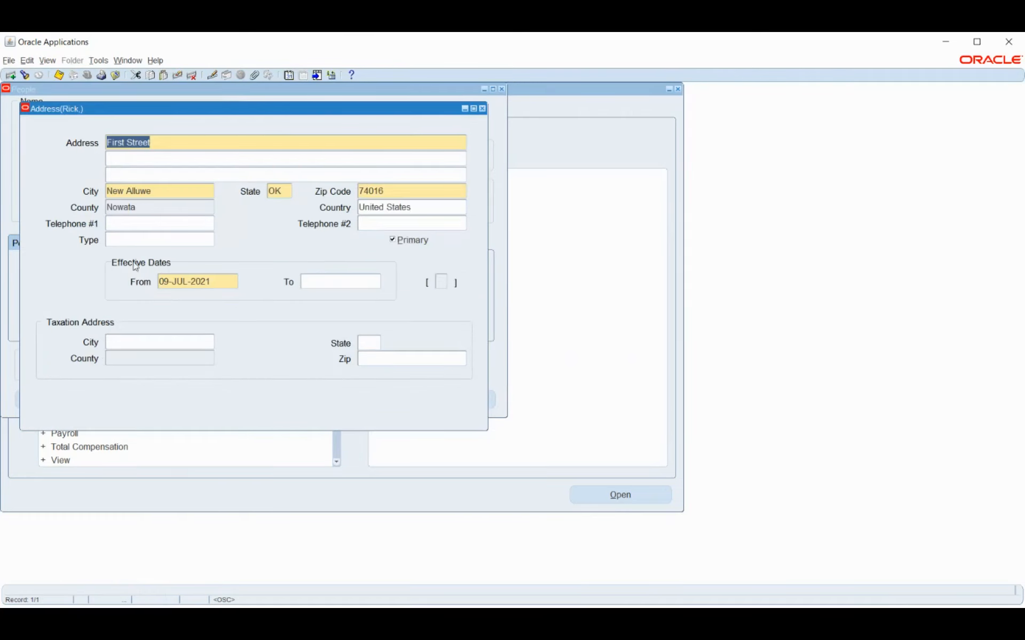
{"action": "left_click", "coordinate": [483, 109]}
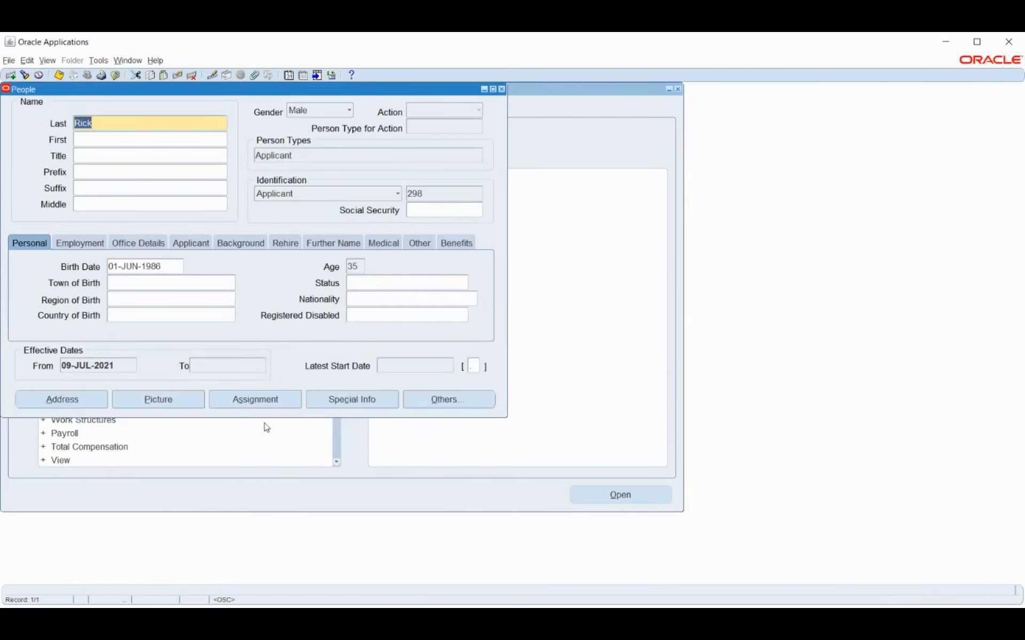
{"action": "left_click", "coordinate": [253, 404]}
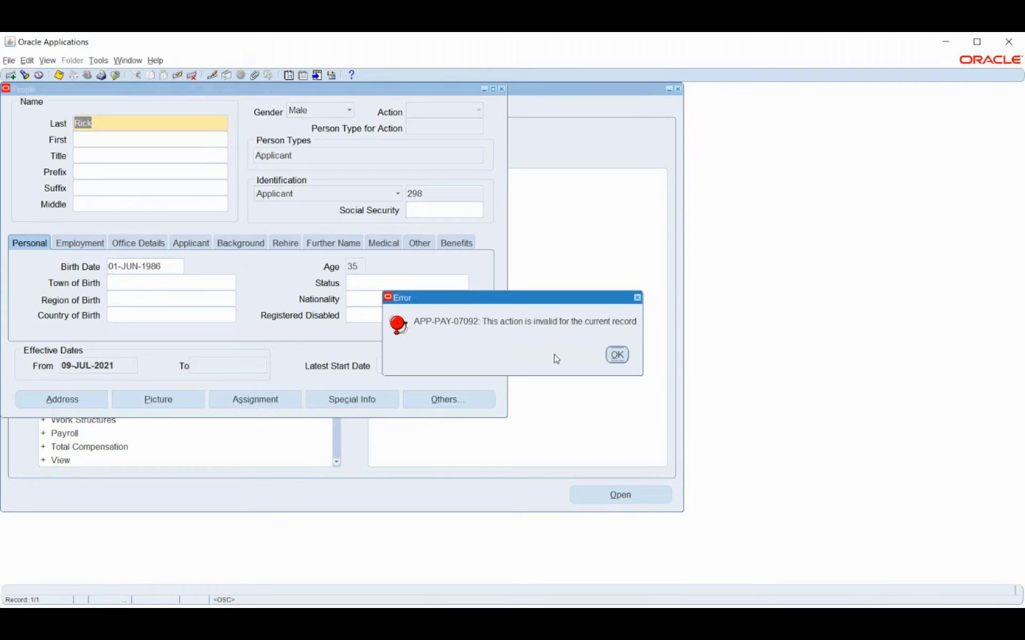
{"action": "left_click", "coordinate": [617, 355]}
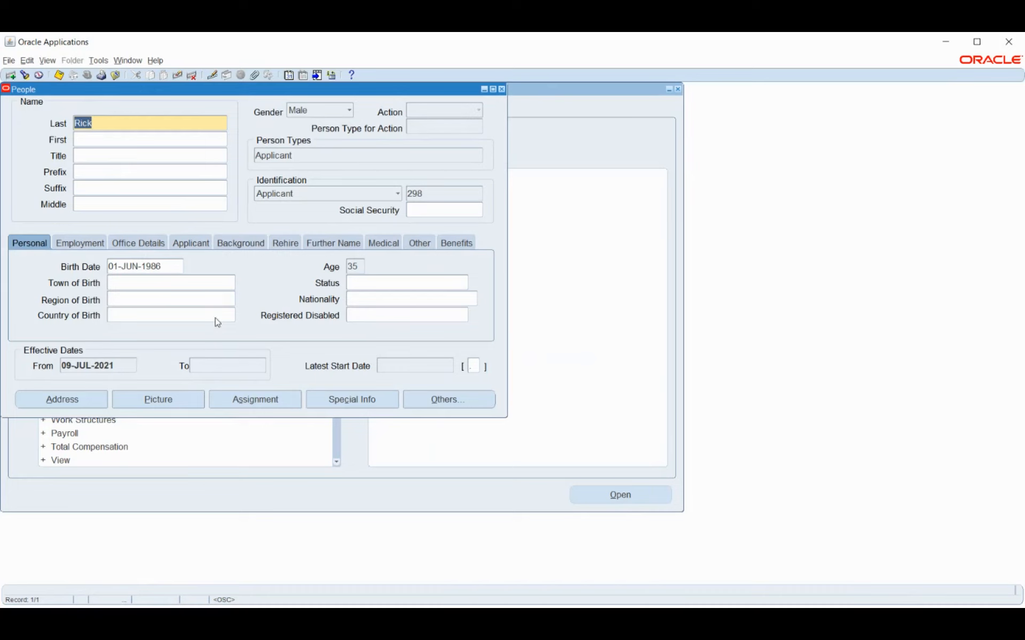
Close the person record, collapse the navigator functions, and expand the Recruitment functions.
{"action": "left_click", "coordinate": [502, 89]}
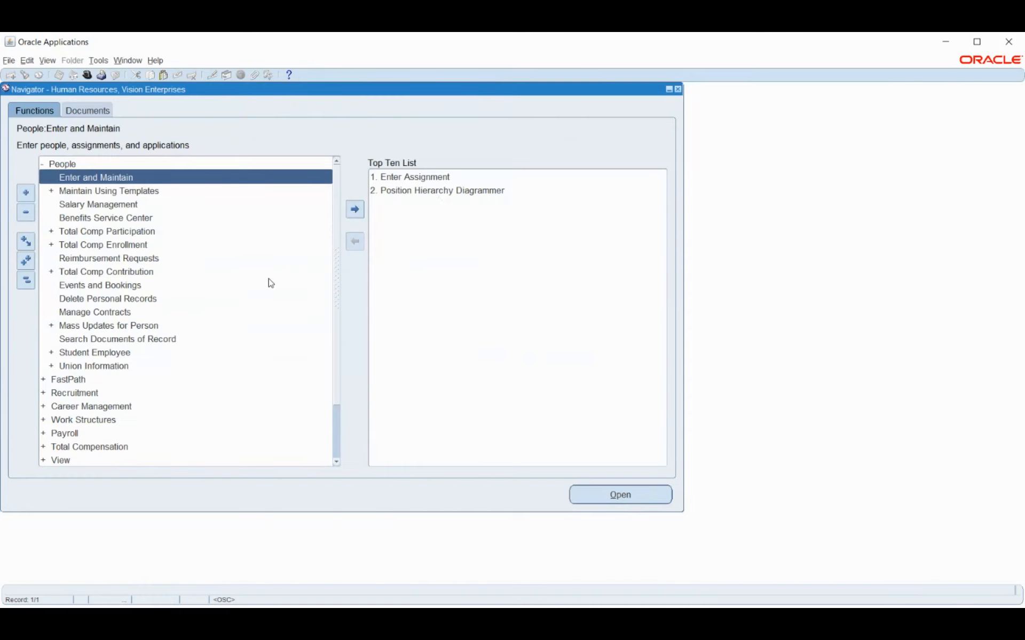
{"action": "left_click", "coordinate": [26, 279]}
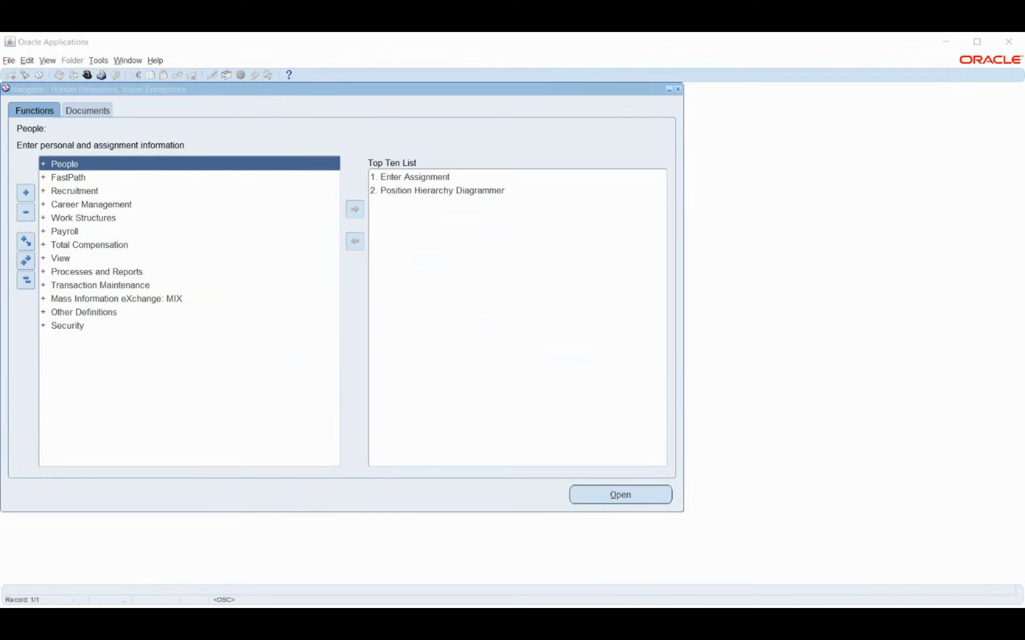
{"action": "left_click", "coordinate": [432, 411]}
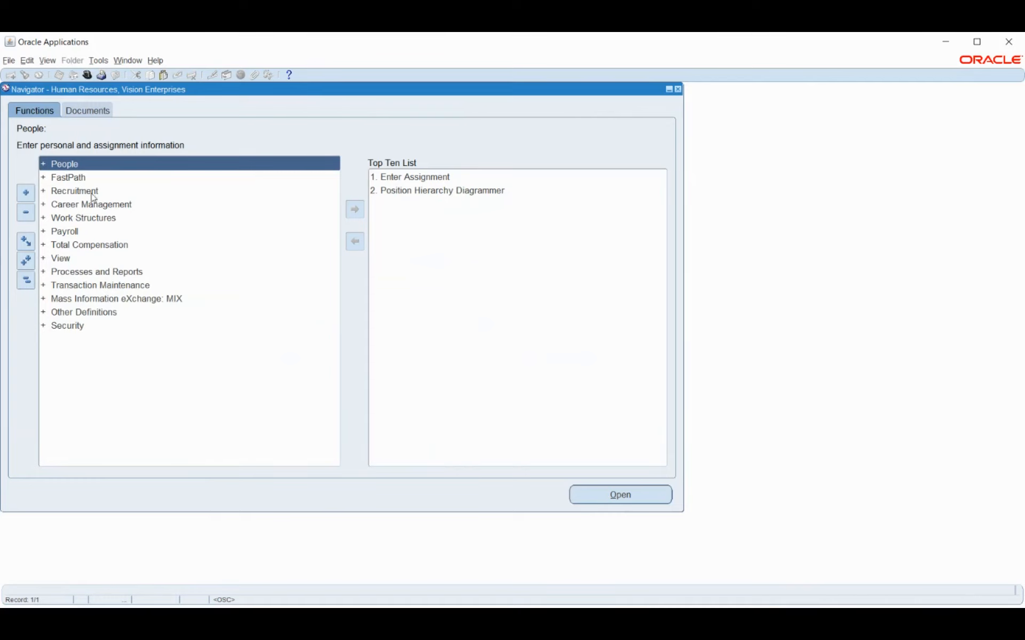
{"action": "double_click", "coordinate": [68, 192]}
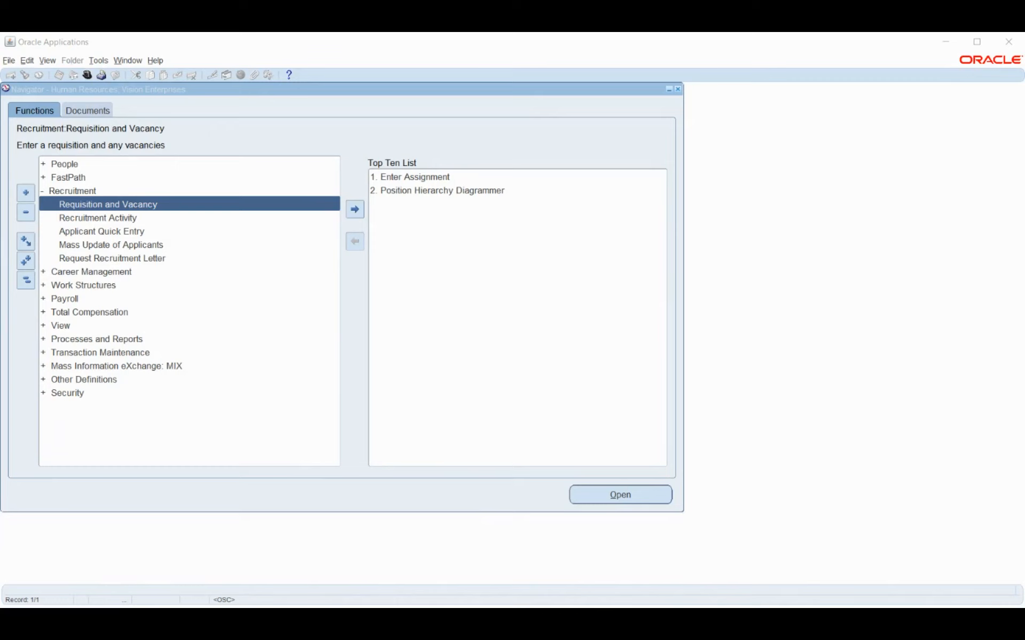
Collapse the navigator functions, expand Career Management to review its functions, and collapse the list again.
{"action": "left_click", "coordinate": [501, 211]}
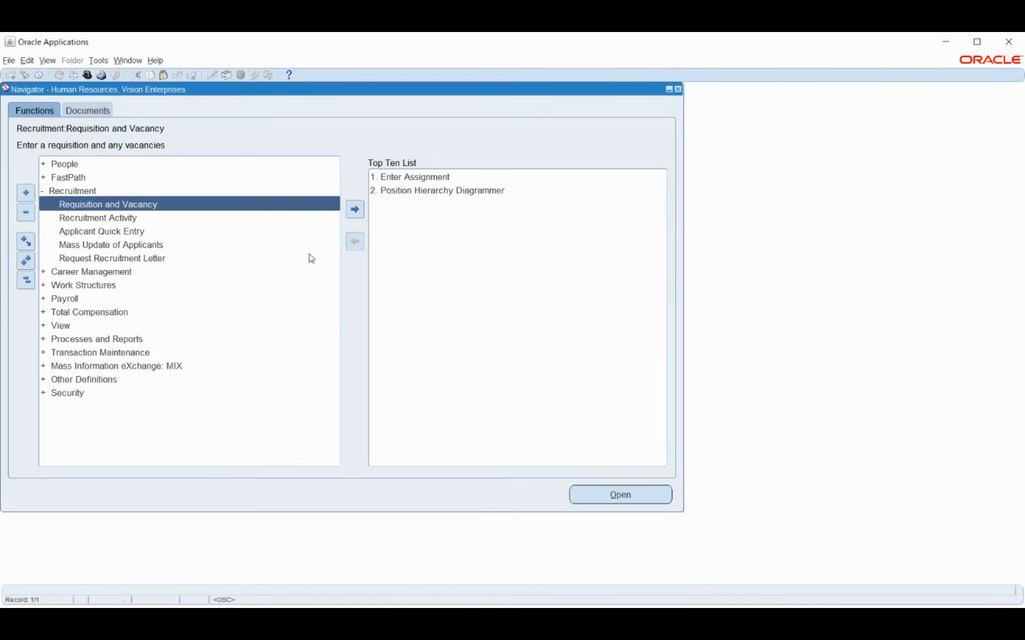
{"action": "left_click", "coordinate": [26, 281]}
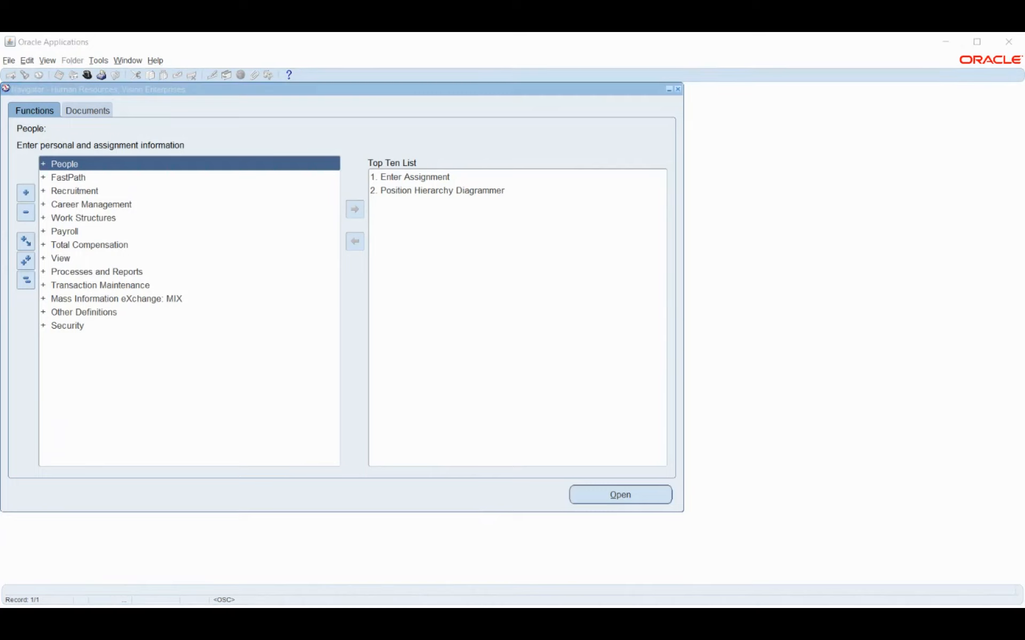
{"action": "left_click", "coordinate": [745, 424]}
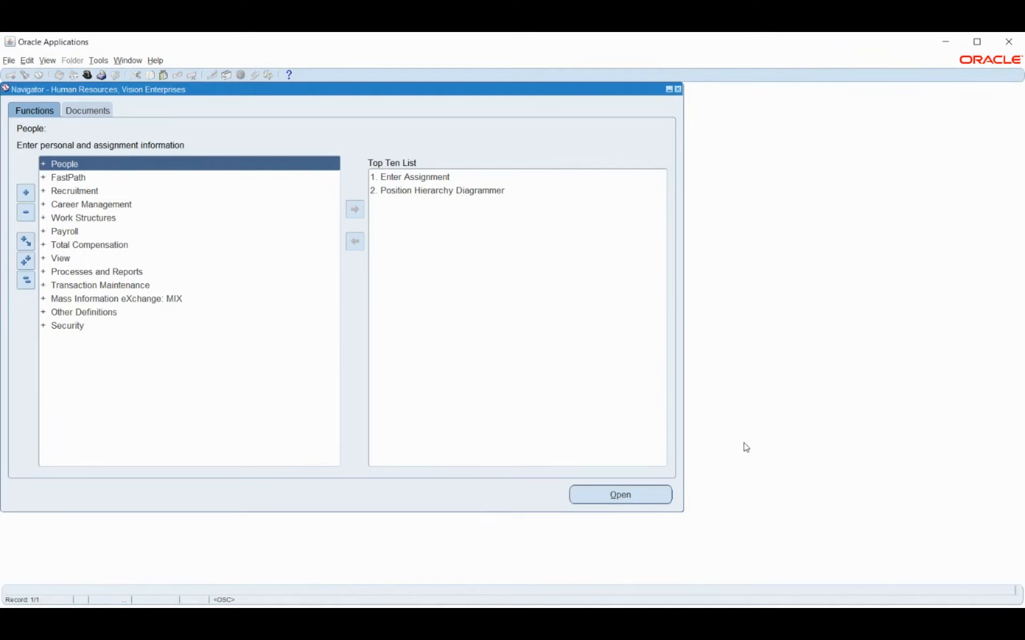
{"action": "left_click", "coordinate": [57, 207]}
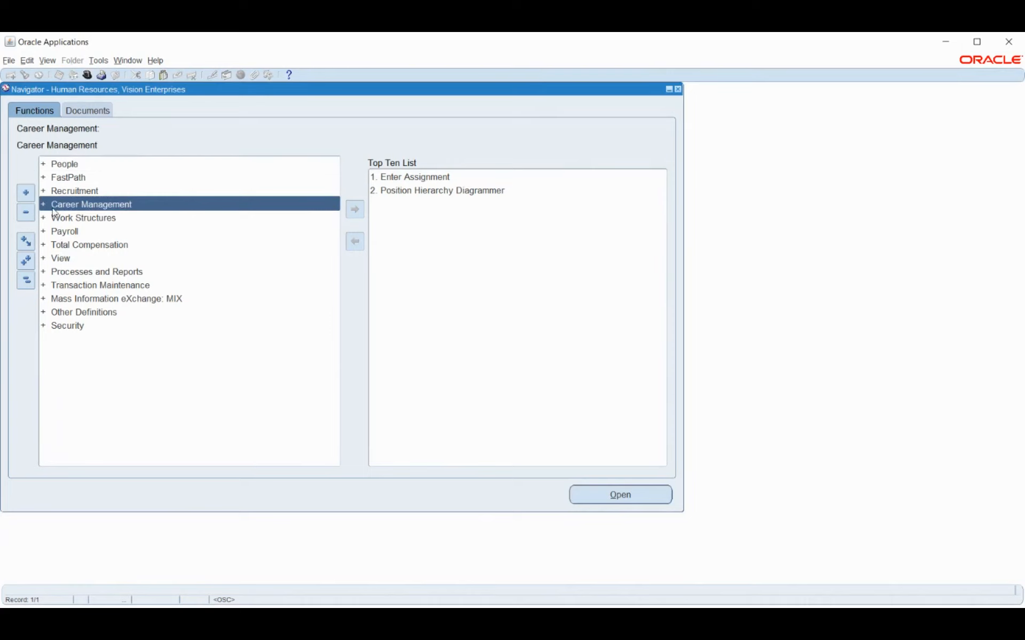
{"action": "double_click", "coordinate": [57, 209]}
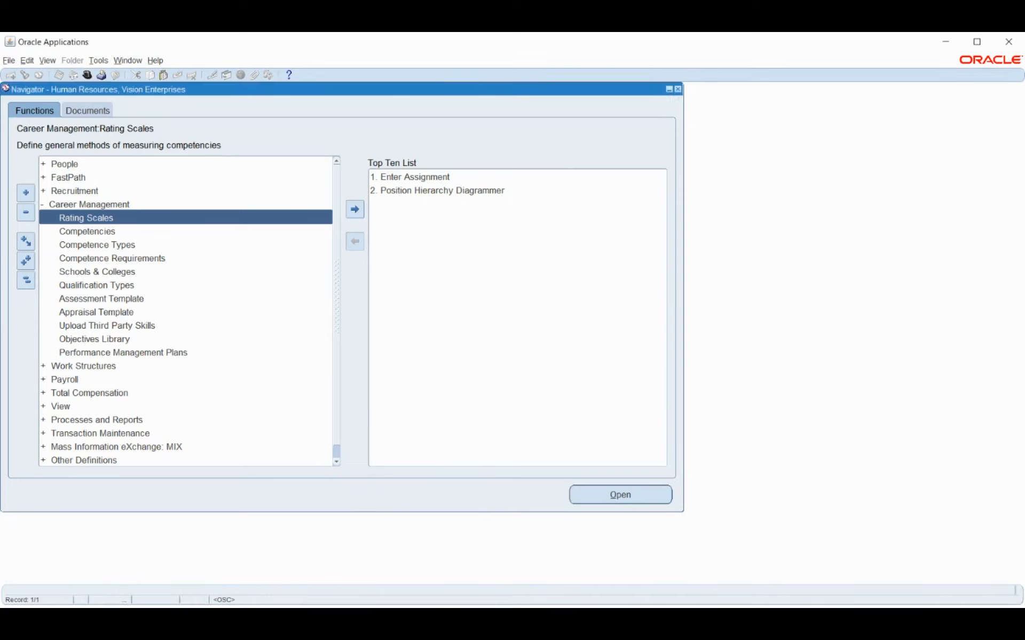
{"action": "left_click", "coordinate": [25, 281]}
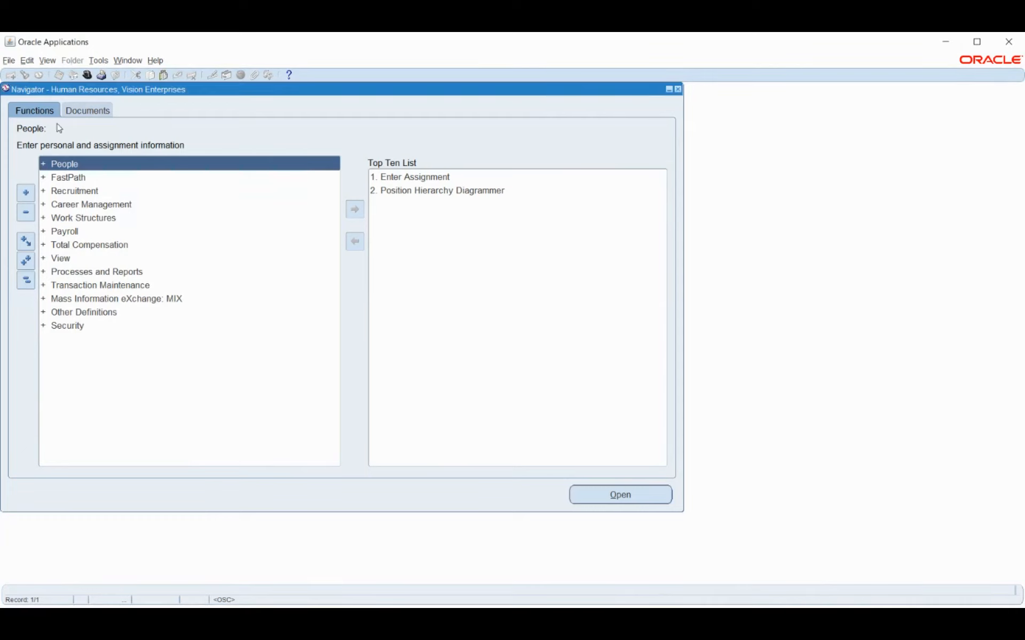
Start a new single request and look up request names beginning with "rev".
{"action": "left_click", "coordinate": [53, 62]}
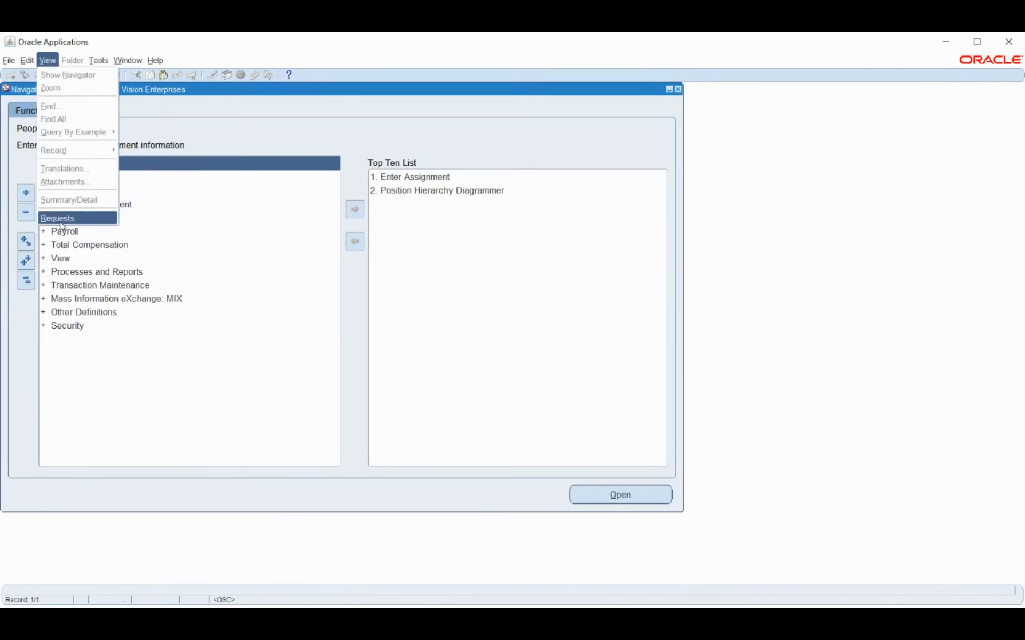
{"action": "left_click", "coordinate": [60, 219]}
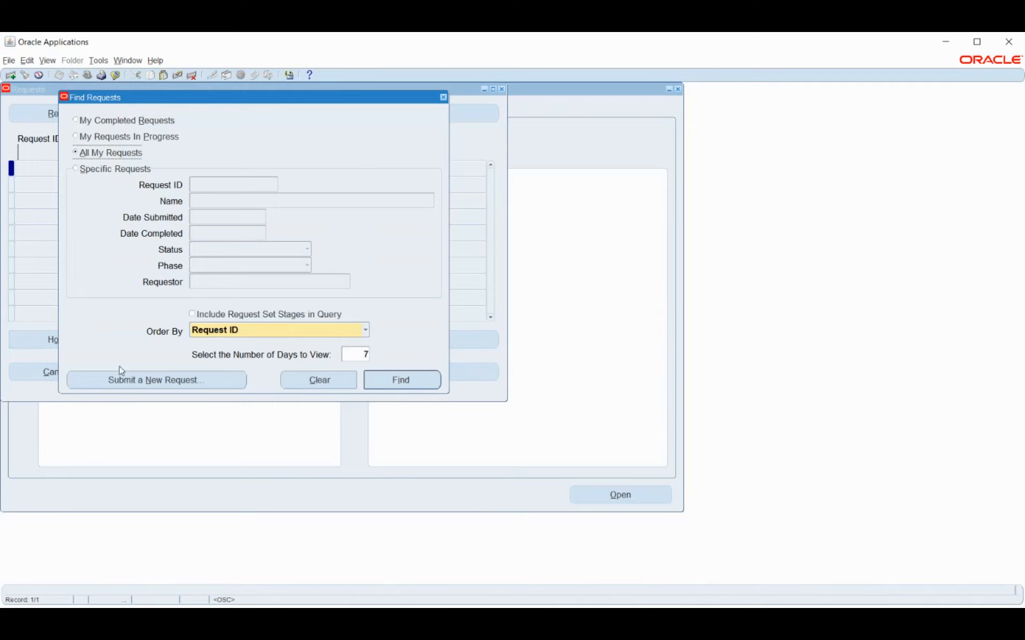
{"action": "left_click", "coordinate": [119, 381]}
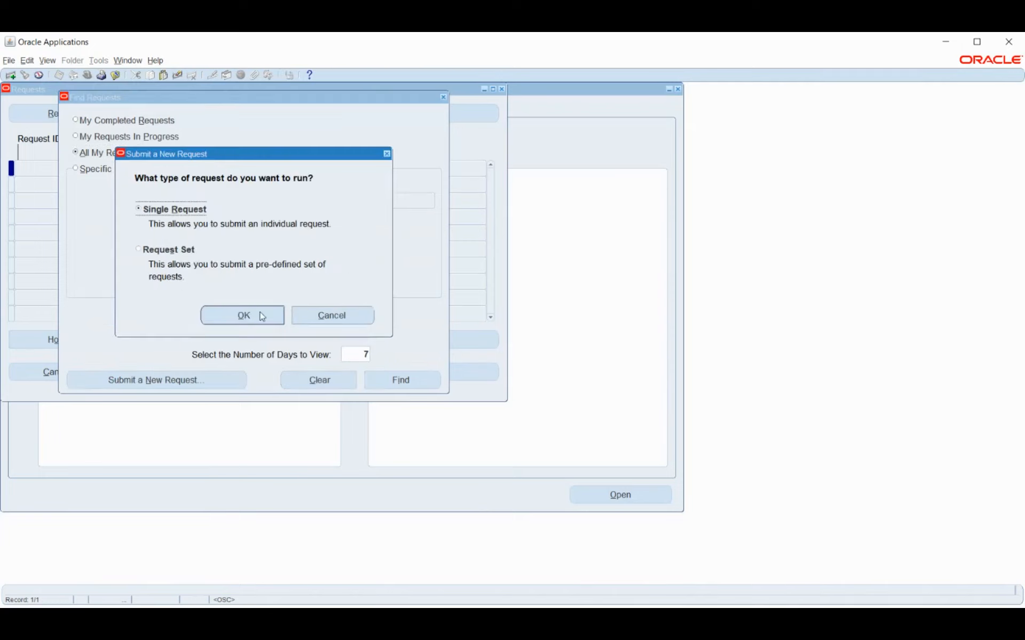
{"action": "key", "text": "Return"}
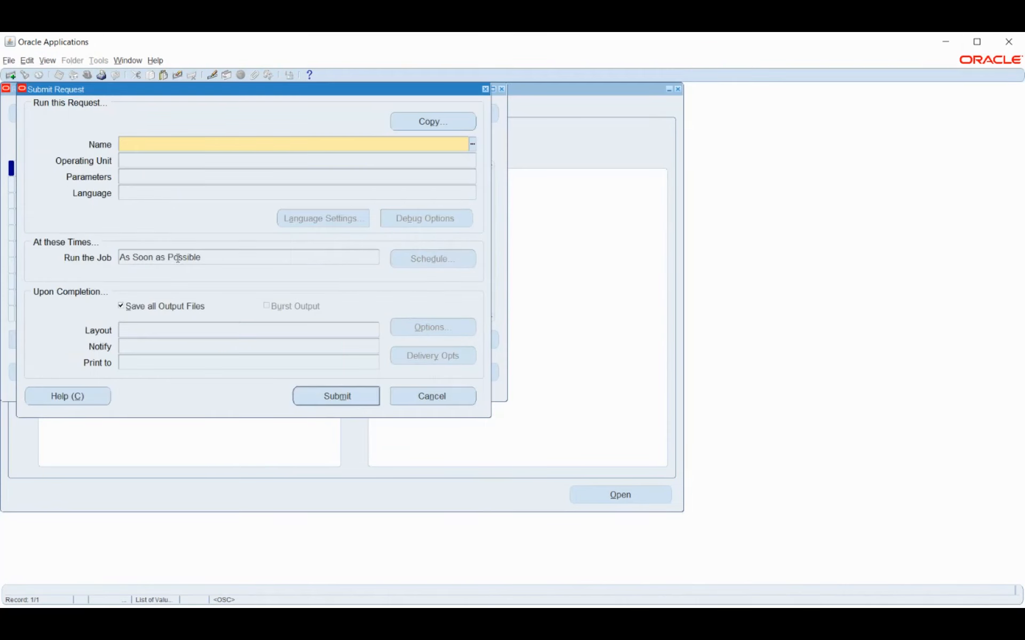
{"action": "type", "text": "rev"}
{"action": "key", "text": "Tab"}
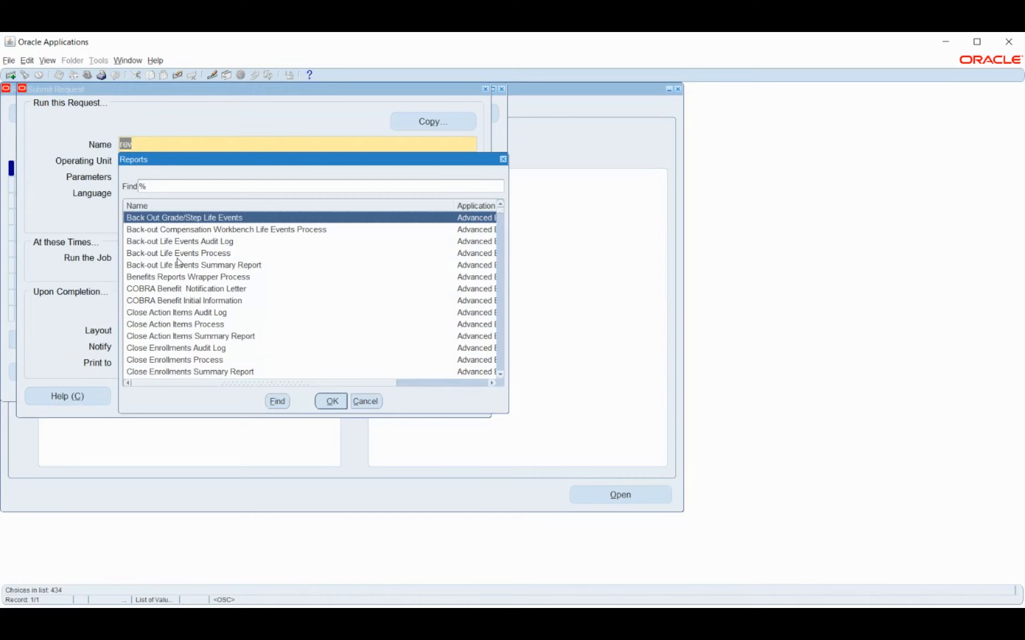
Search the available reports for "rollback" and "re%", and cancel the new request.
{"action": "type", "text": "r"}
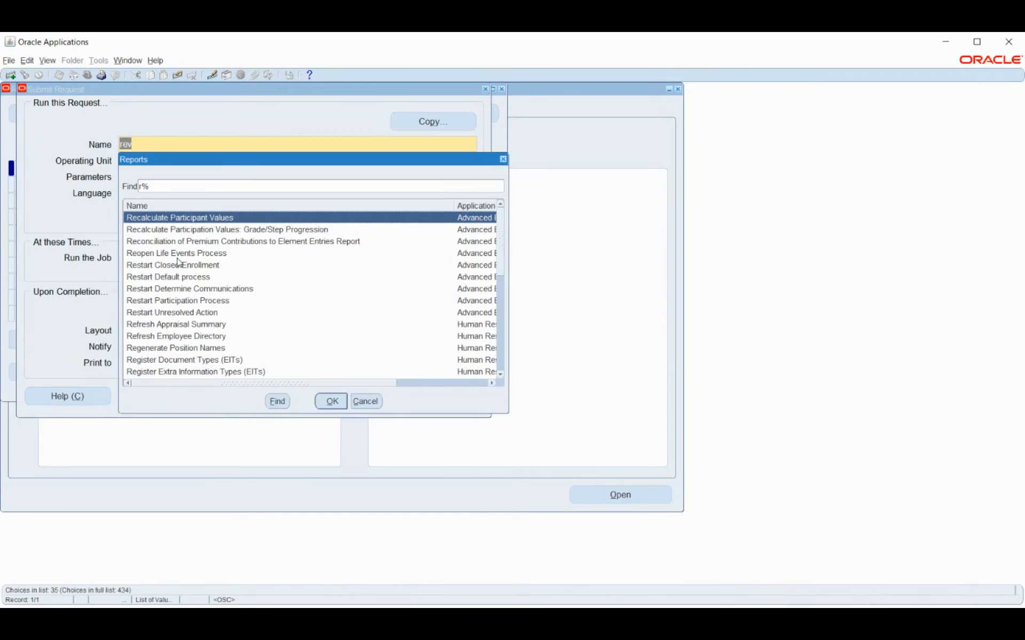
{"action": "type", "text": "ollback"}
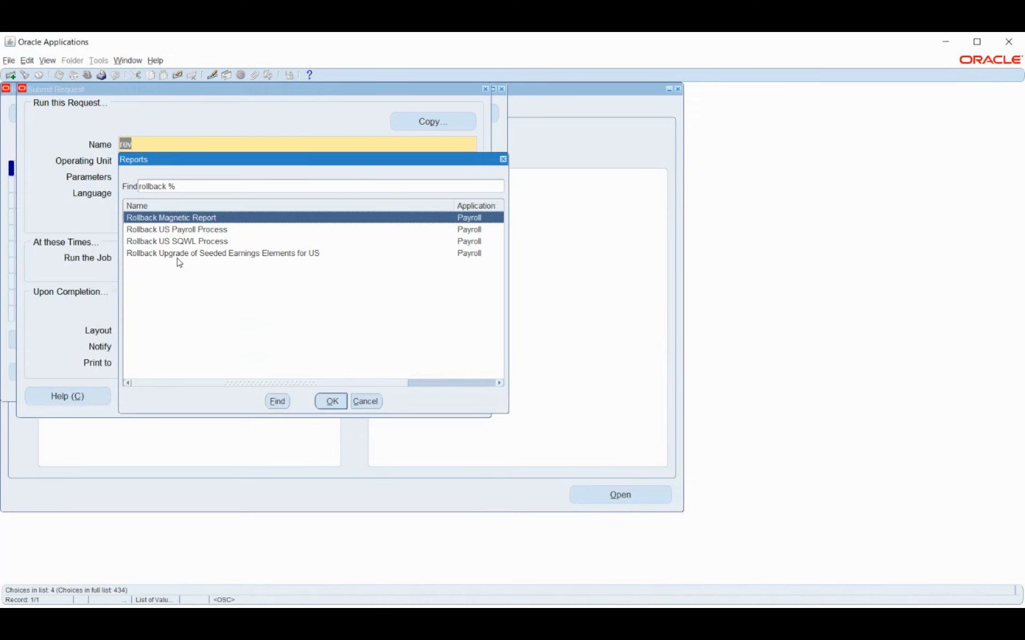
{"action": "key", "text": "BackSpace"}
{"action": "type", "text": "e%"}
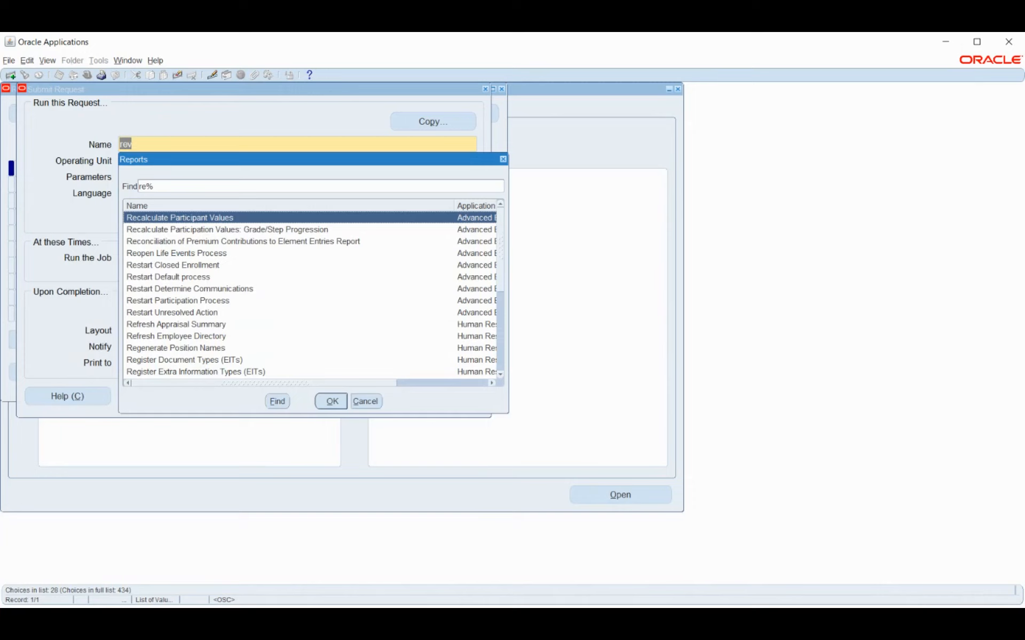
{"action": "left_click", "coordinate": [365, 402]}
{"action": "left_click", "coordinate": [431, 396]}
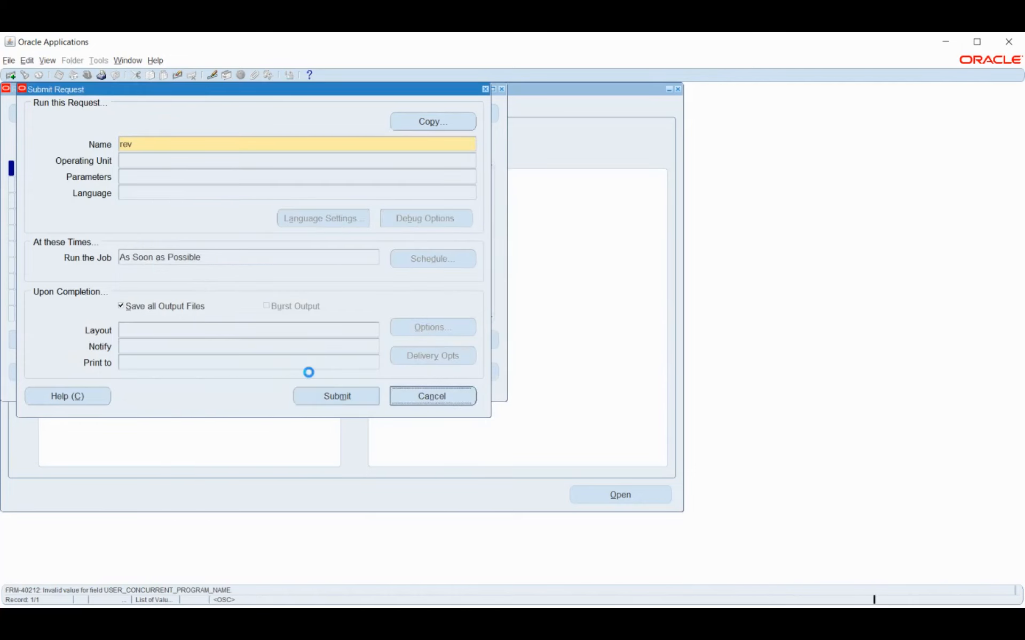
{"action": "left_click", "coordinate": [338, 322]}
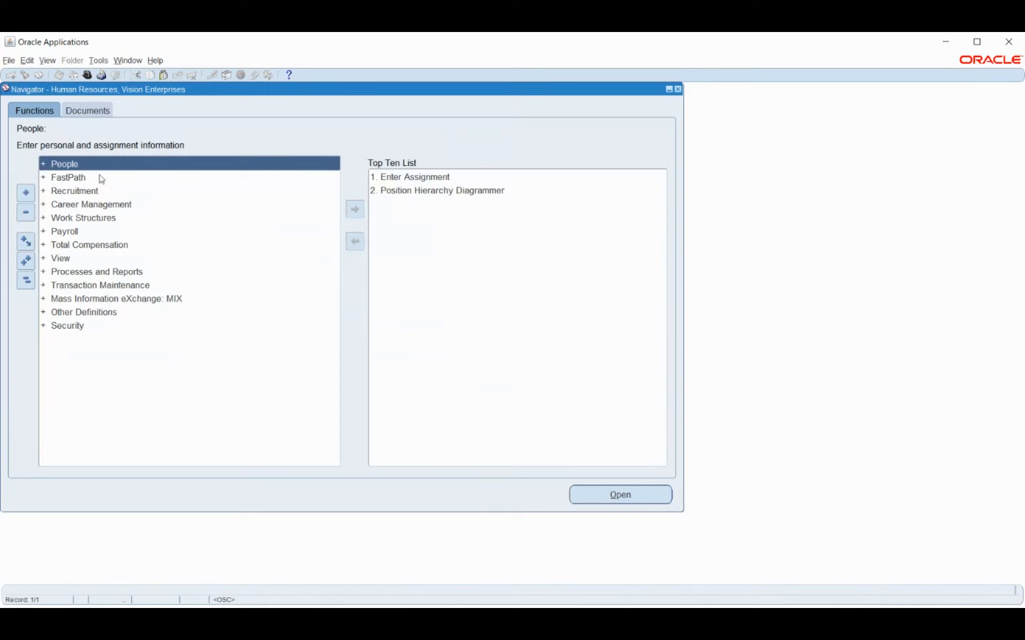
Switch to the System Administrator responsibility and open the responsibility definition form under Security.
{"action": "left_click", "coordinate": [86, 75]}
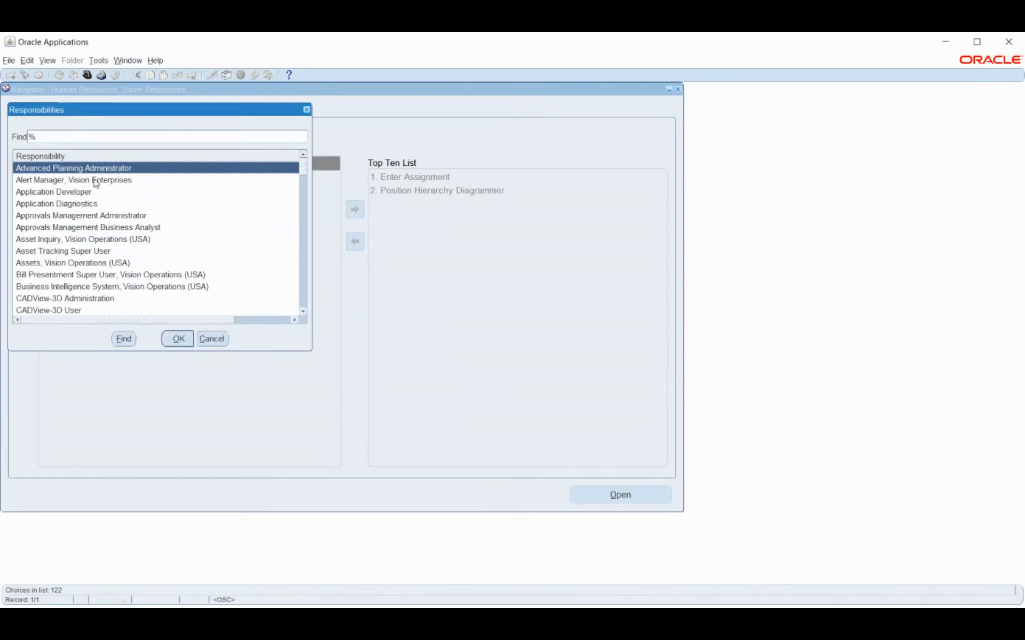
{"action": "type", "text": "system Administrat"}
{"action": "double_click", "coordinate": [96, 181]}
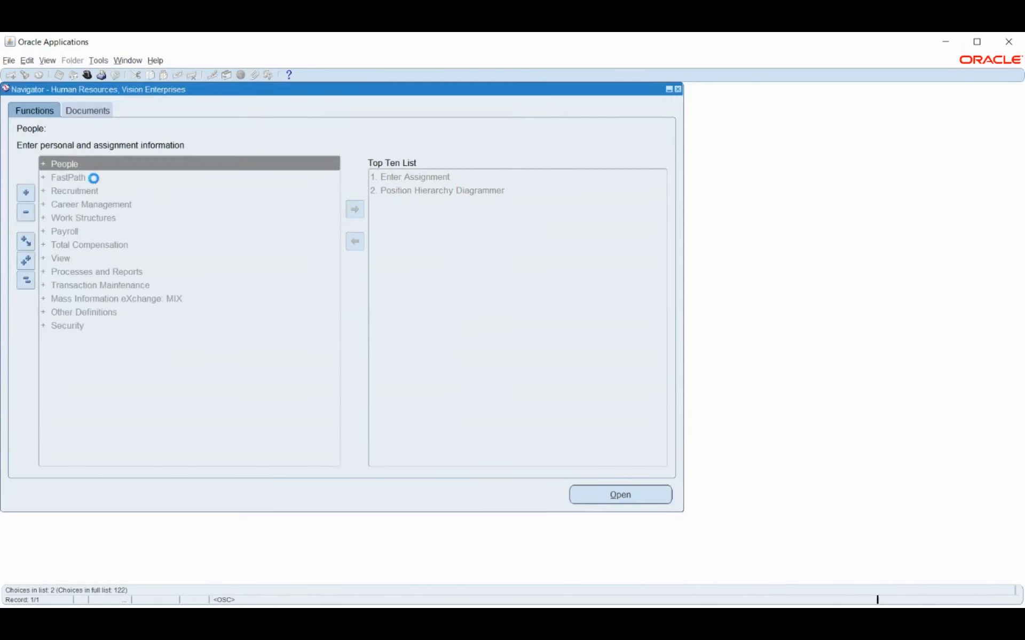
{"action": "double_click", "coordinate": [75, 287]}
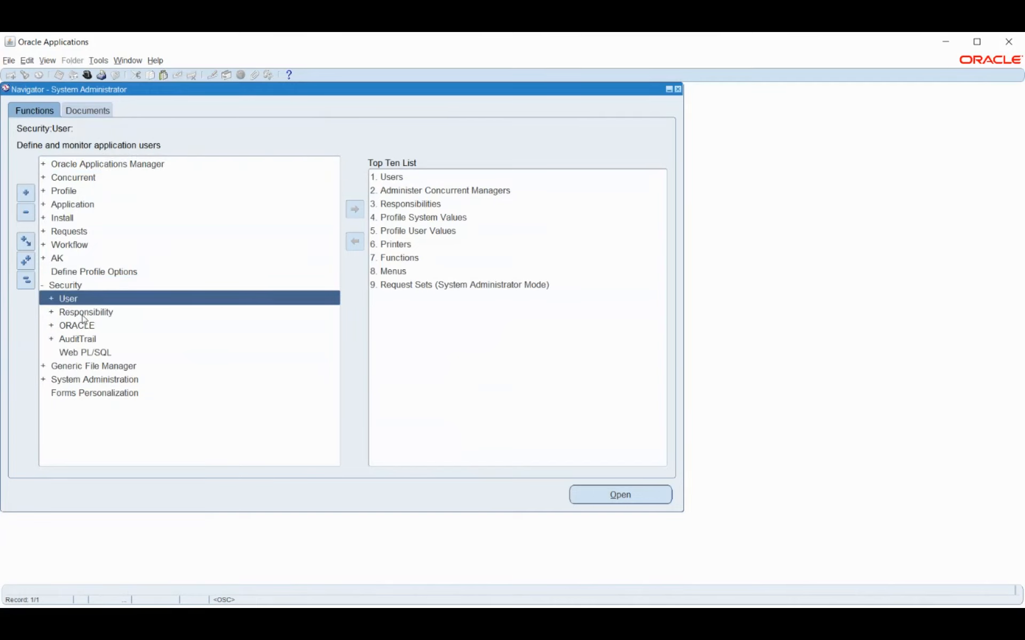
{"action": "double_click", "coordinate": [82, 314]}
{"action": "double_click", "coordinate": [97, 329]}
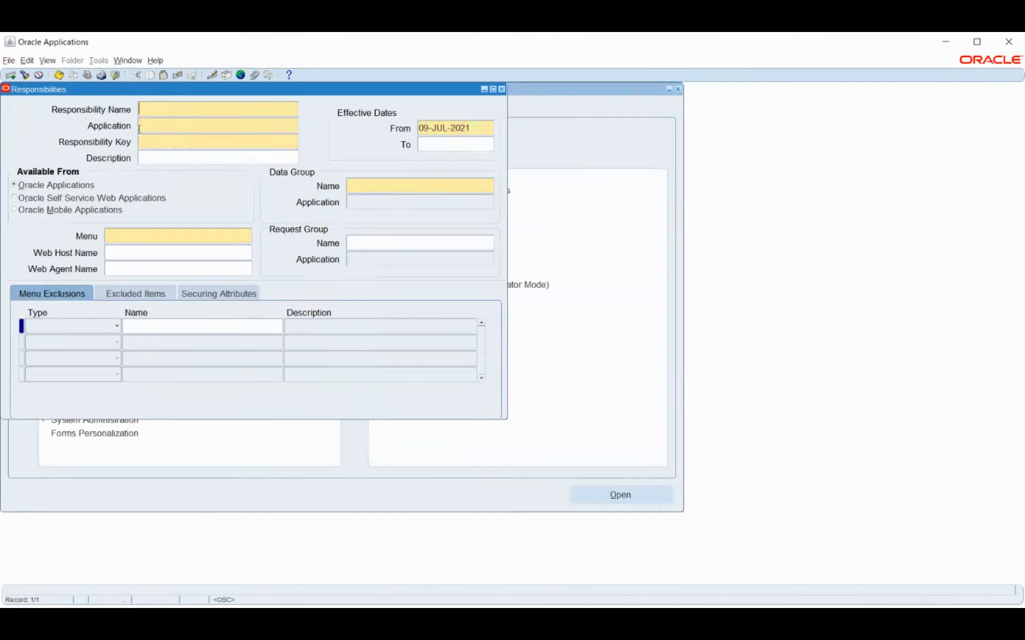
Dismiss the full list of responsibilities and query by the responsibility name Vision%Enterp%.
{"action": "left_click", "coordinate": [24, 75]}
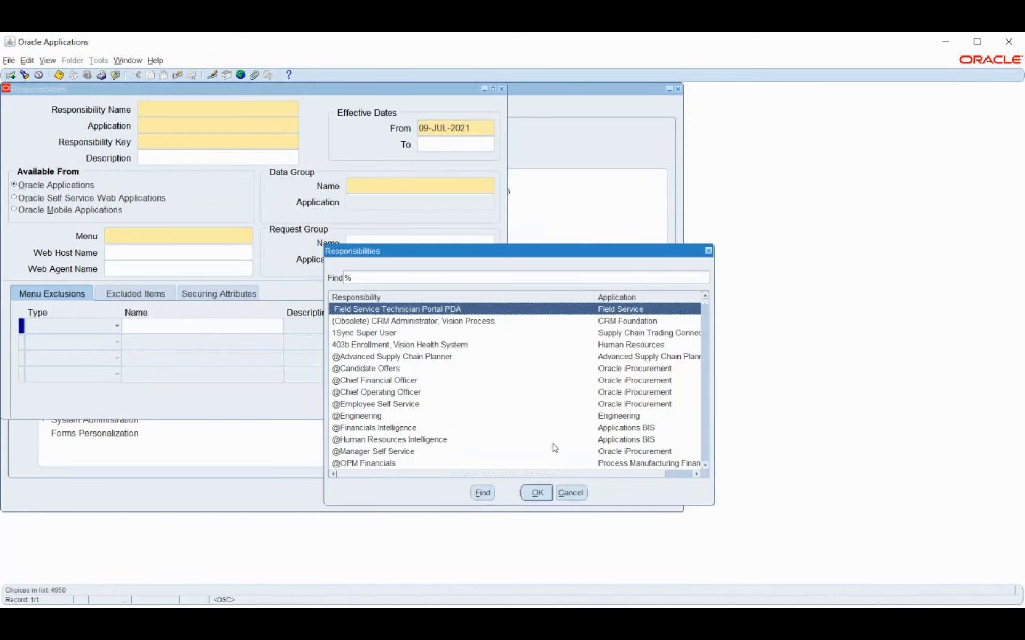
{"action": "left_click", "coordinate": [571, 493]}
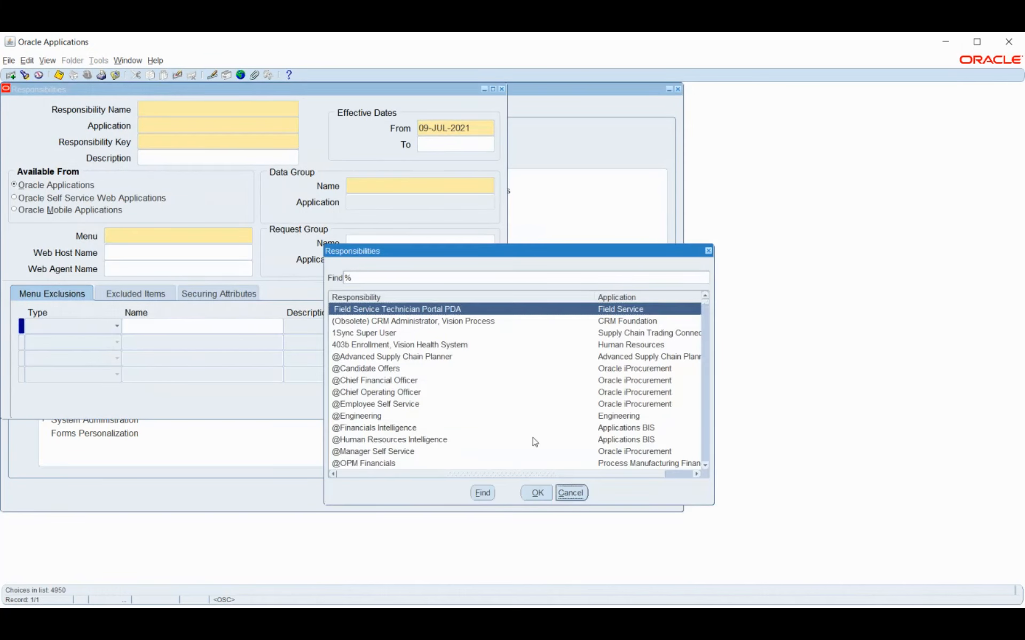
{"action": "left_click", "coordinate": [571, 493]}
{"action": "key", "text": "F11"}
{"action": "type", "text": "Vi"}
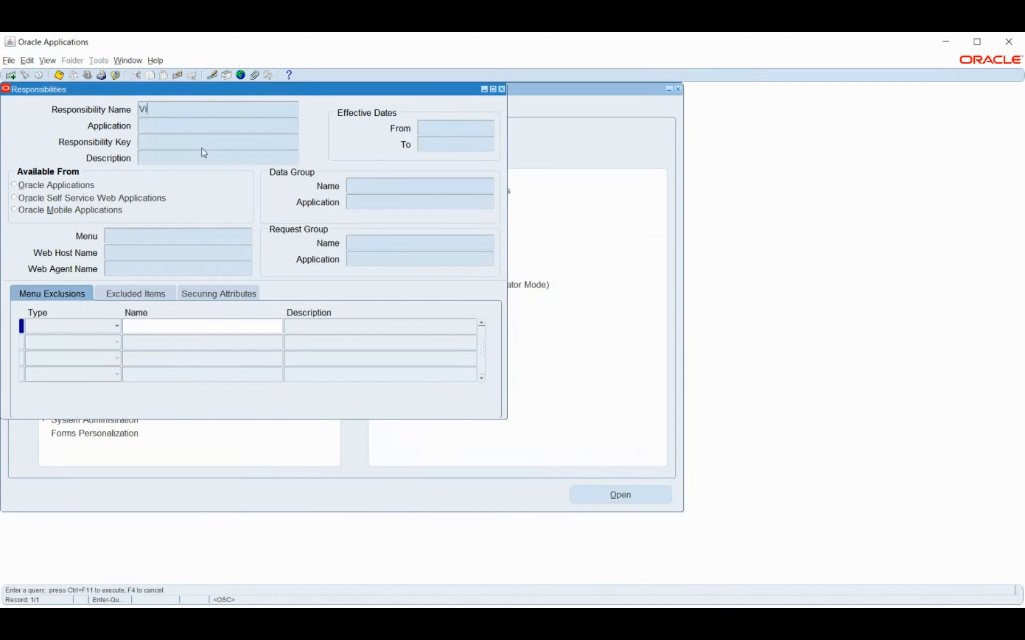
{"action": "type", "text": "sion%Enterp%"}
{"action": "key", "text": "ctrl+F11"}
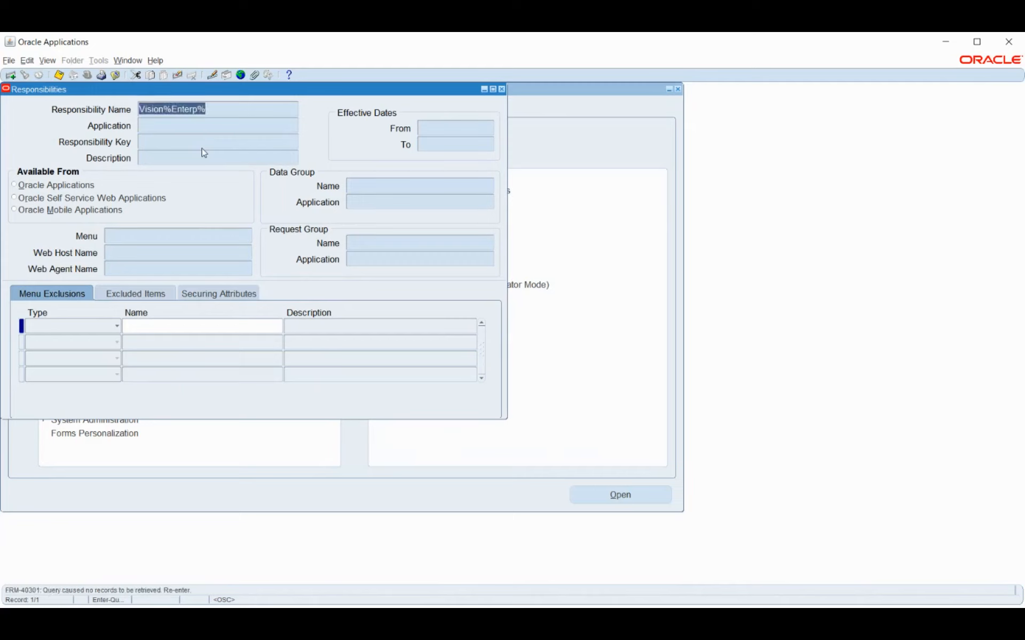
Broaden the responsibility name query to Vision%En%, run it, and leave query mode.
{"action": "key", "text": "Right"}
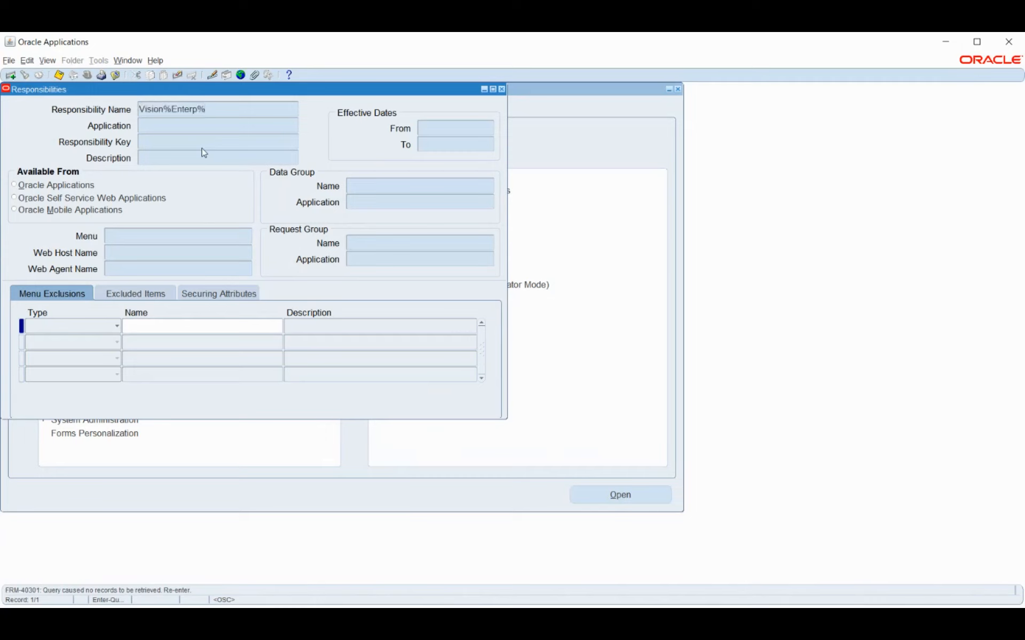
{"action": "key", "text": "Left"}
{"action": "key", "text": "BackSpace"}
{"action": "key", "text": "BackSpace"}
{"action": "key", "text": "BackSpace"}
{"action": "key", "text": "BackSpace"}
{"action": "key", "text": "ctrl+F11"}
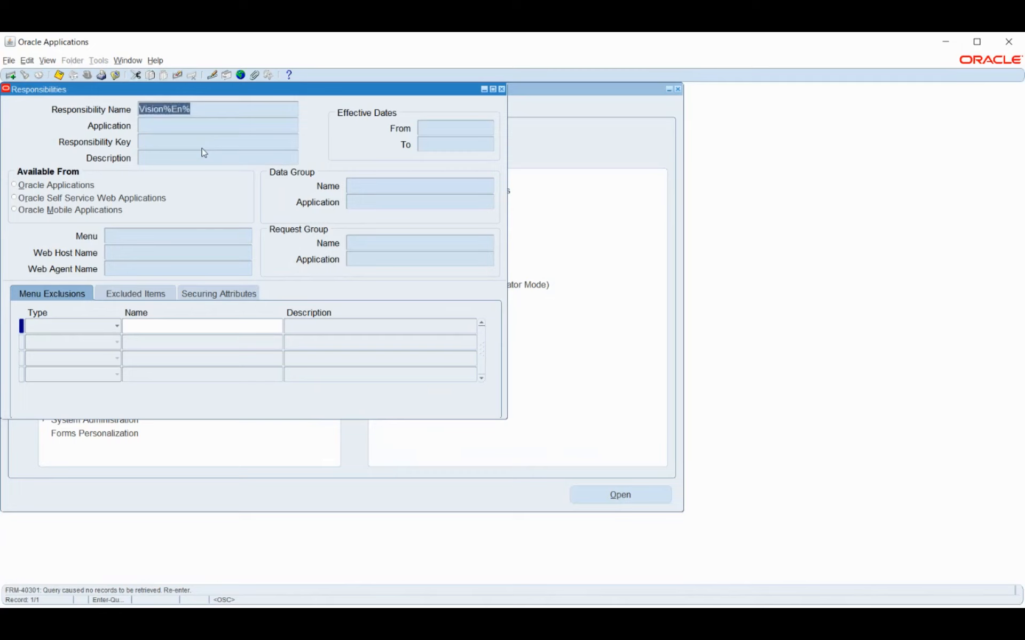
{"action": "key", "text": "Right"}
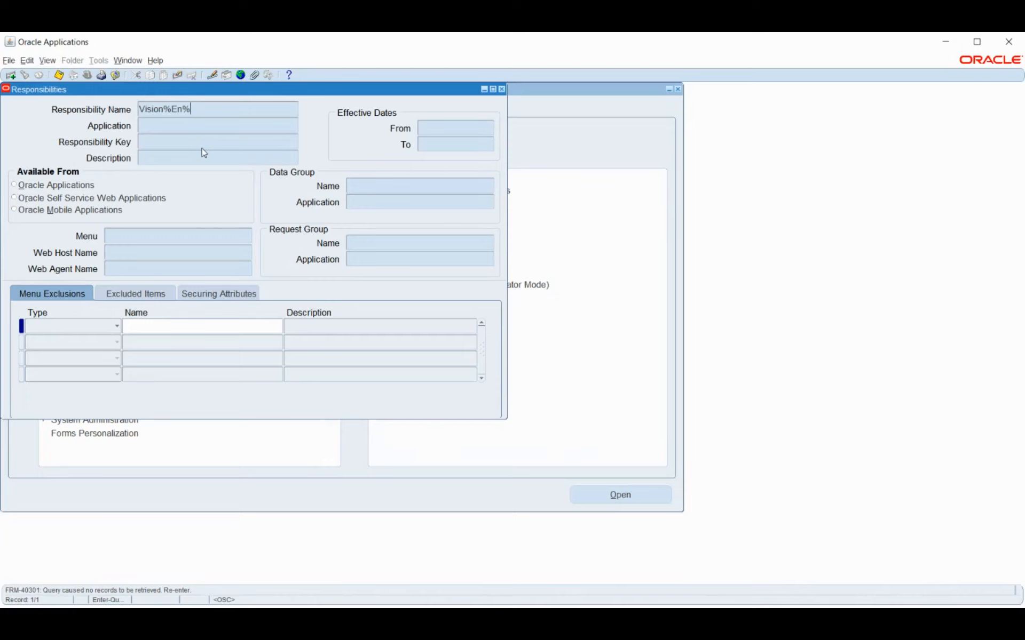
{"action": "key", "text": "F4"}
Search the list of responsibilities for "vision", widen the search to "v%", look through the entries, and close the list.
{"action": "left_click", "coordinate": [28, 74]}
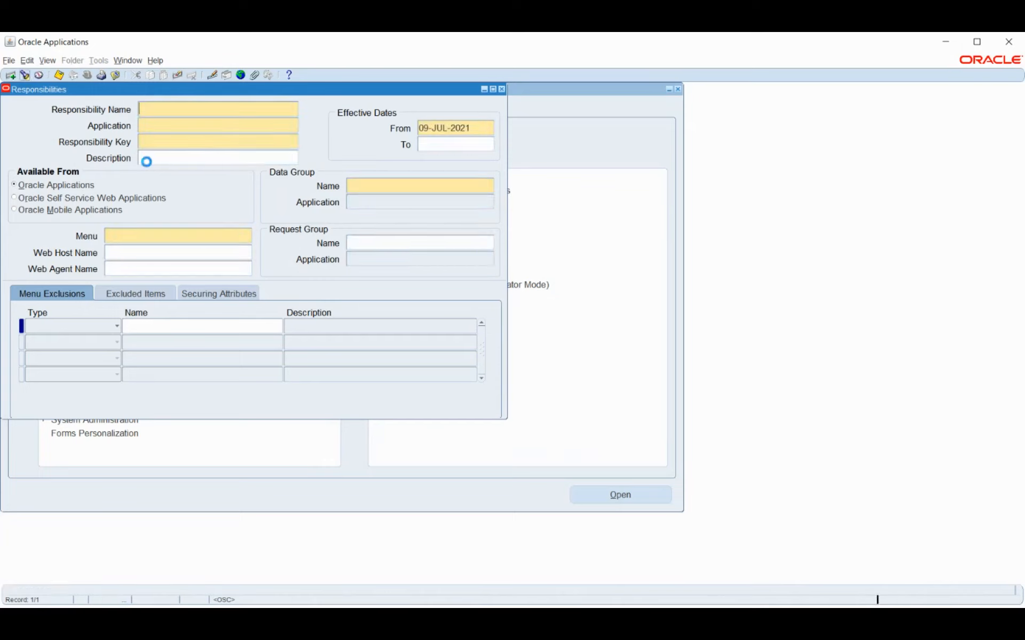
{"action": "type", "text": "v"}
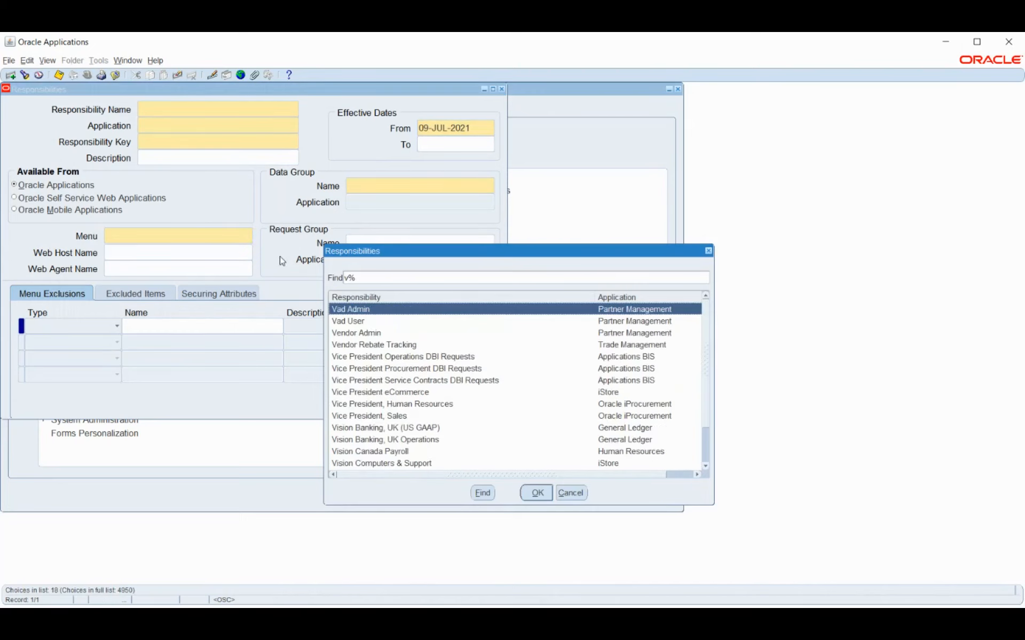
{"action": "type", "text": "ision"}
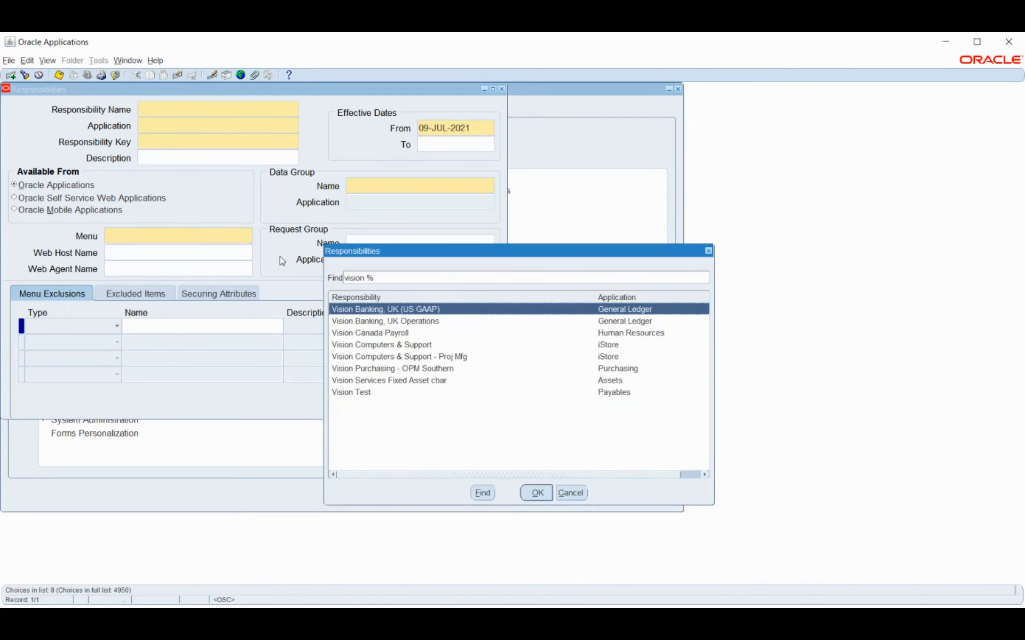
{"action": "key", "text": "BackSpace"}
{"action": "key", "text": "BackSpace"}
{"action": "key", "text": "BackSpace"}
{"action": "key", "text": "BackSpace"}
{"action": "key", "text": "BackSpace"}
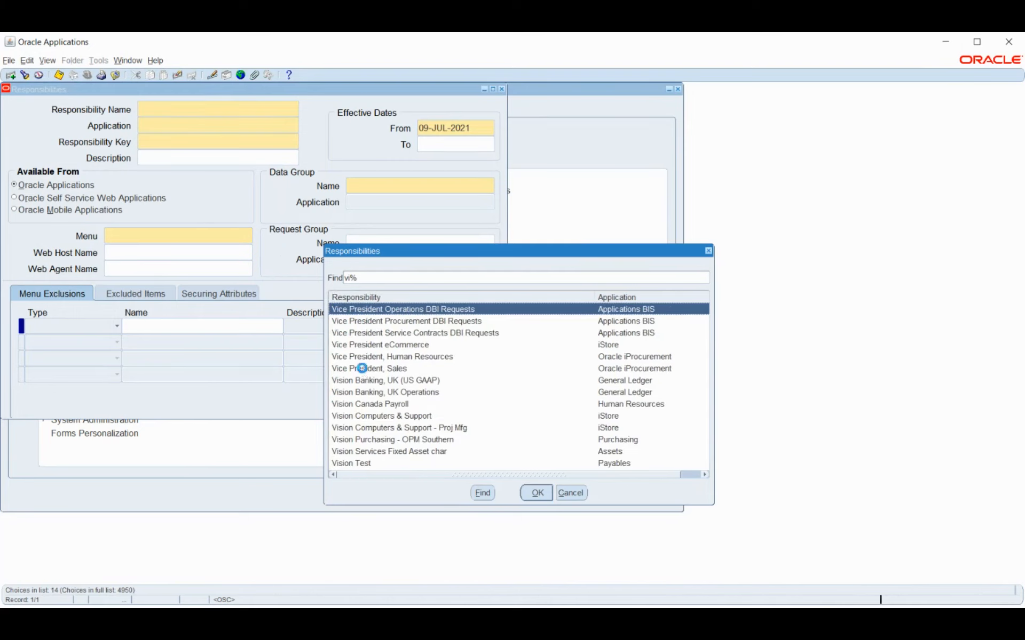
{"action": "key", "text": "BackSpace"}
{"action": "scroll", "coordinate": [364, 373], "scroll_direction": "down", "scroll_amount": 1}
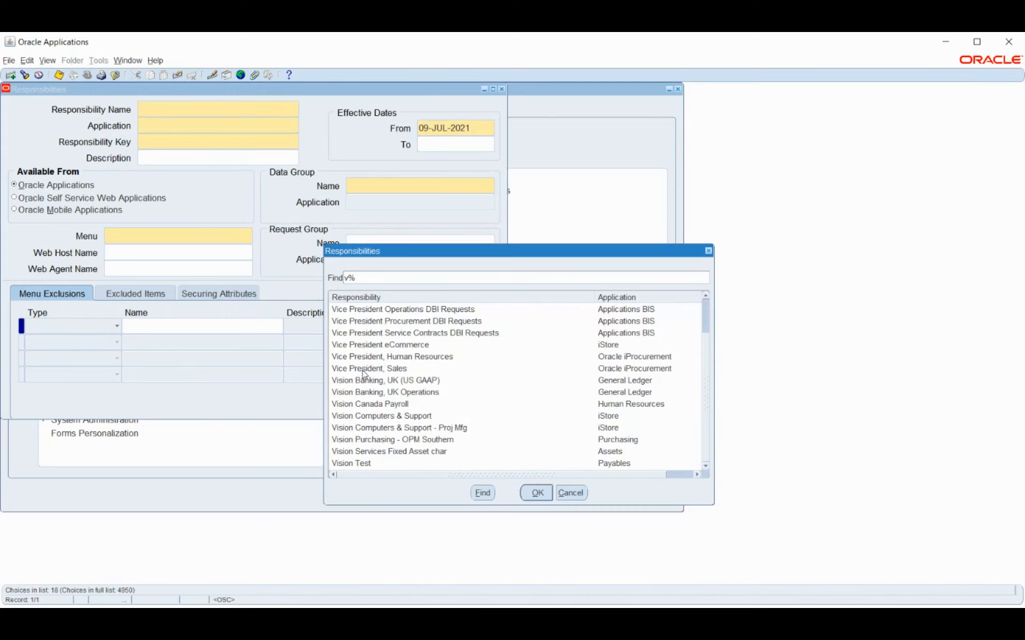
{"action": "scroll", "coordinate": [362, 374], "scroll_direction": "up", "scroll_amount": 1}
{"action": "left_click", "coordinate": [567, 494]}
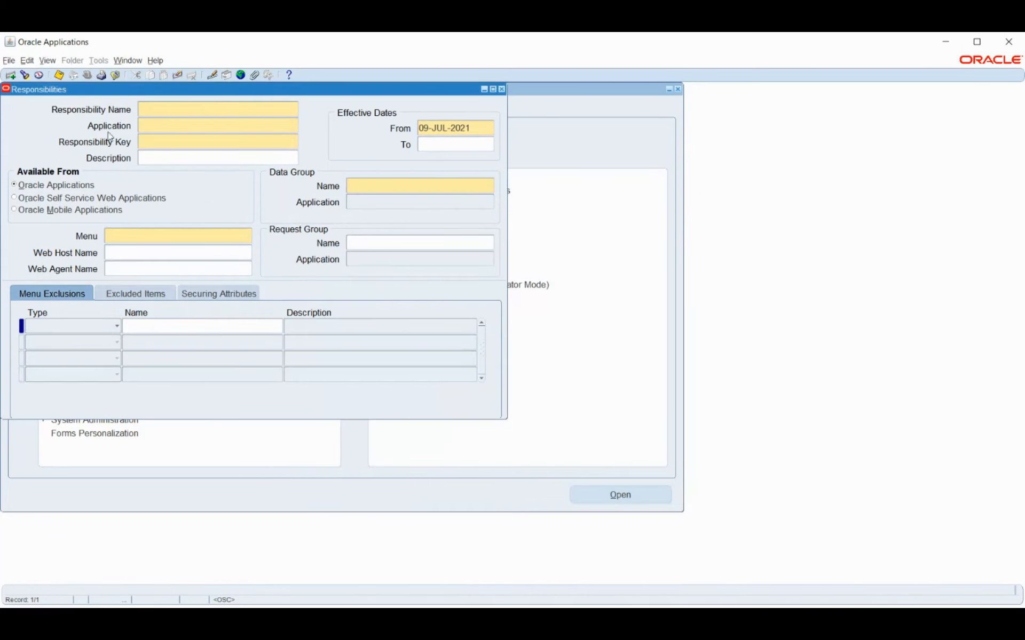
Search the list of responsibilities for "v%", look through the matching entries, and close the list and the form.
{"action": "left_click", "coordinate": [24, 74]}
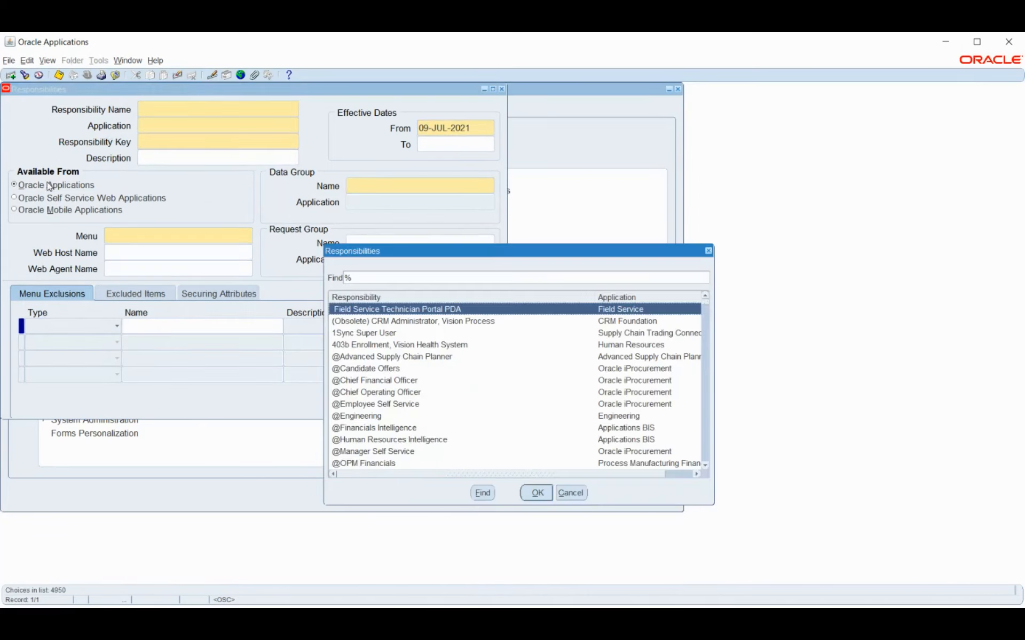
{"action": "type", "text": "v"}
{"action": "scroll", "coordinate": [384, 349], "scroll_direction": "down", "scroll_amount": 2}
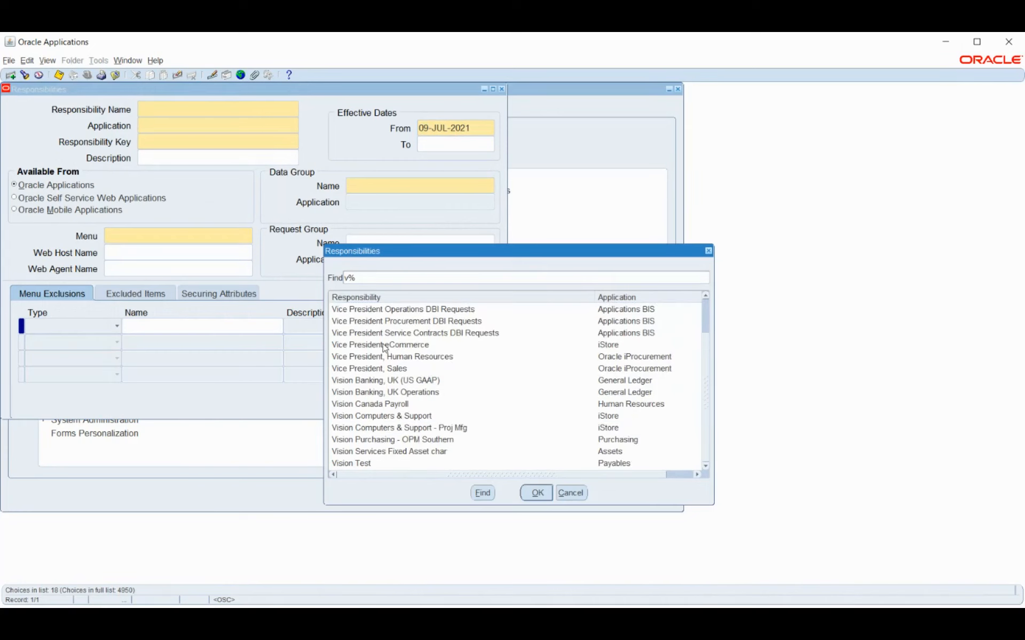
{"action": "scroll", "coordinate": [384, 349], "scroll_direction": "up", "scroll_amount": 2}
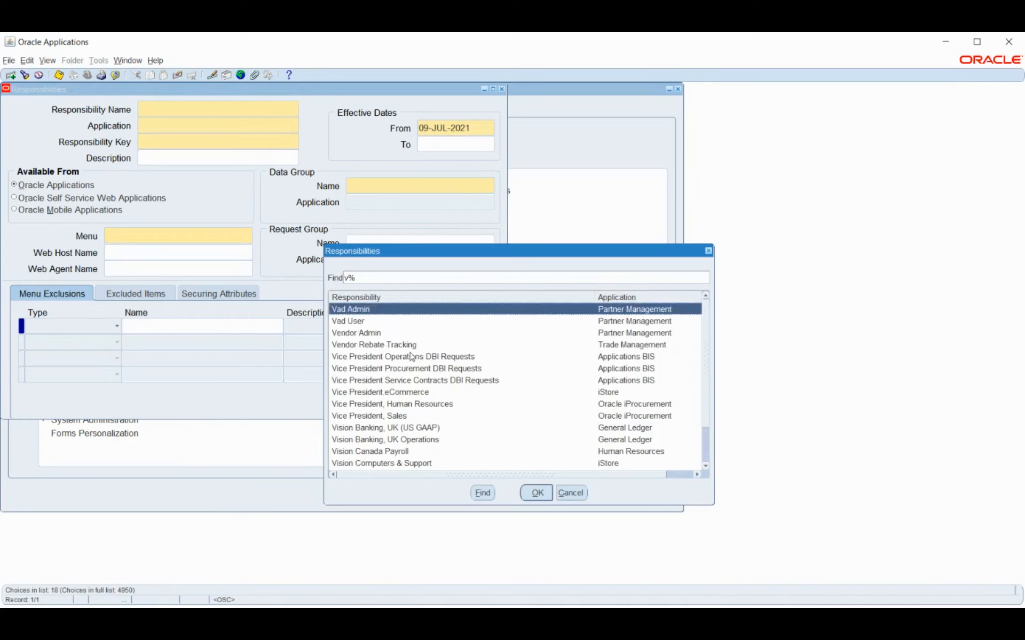
{"action": "left_click", "coordinate": [570, 493]}
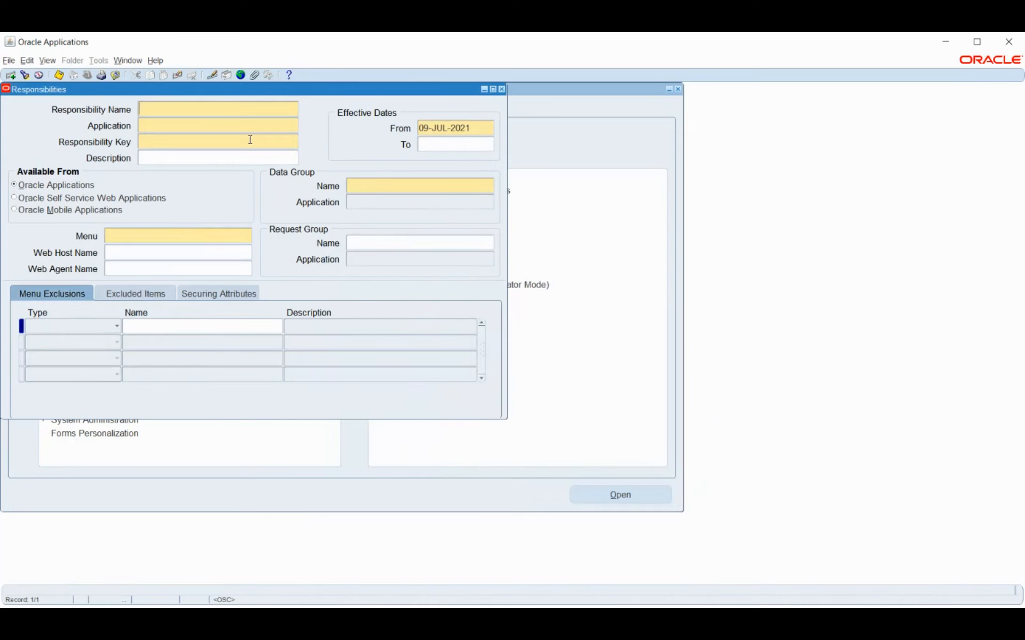
{"action": "key", "text": "F4"}
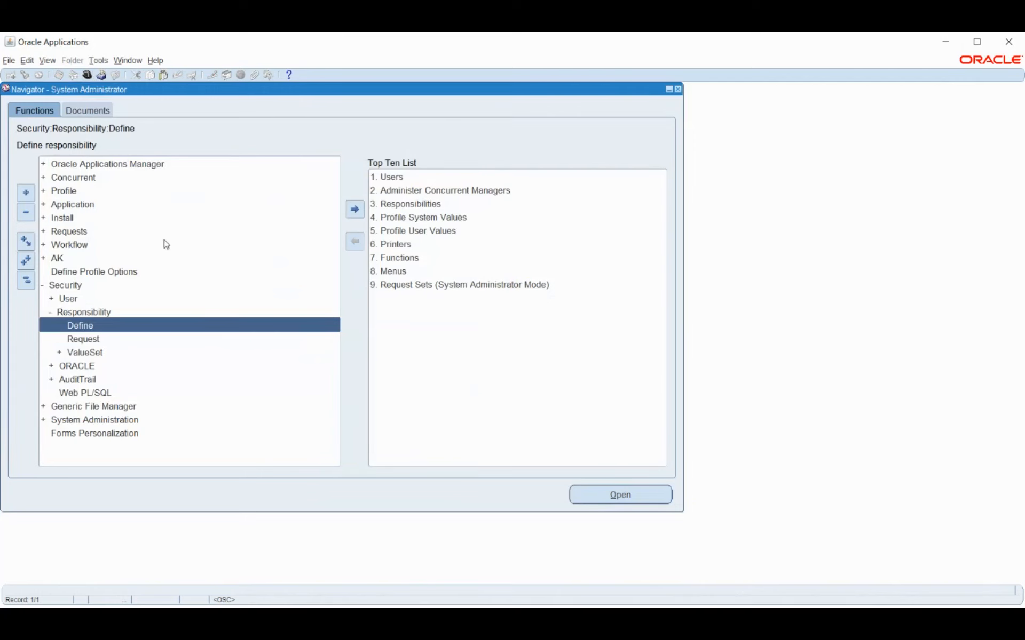
Reopen the responsibility definition form, search its list for "human %", and load Human Resources, Vision Enterprises.
{"action": "key", "text": "Return"}
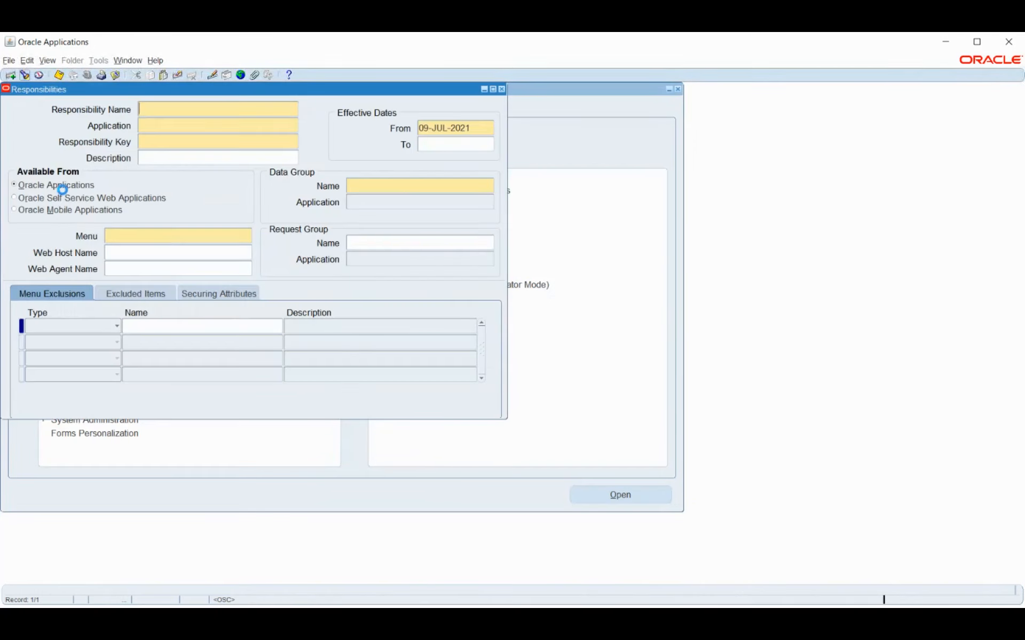
{"action": "type", "text": "hu"}
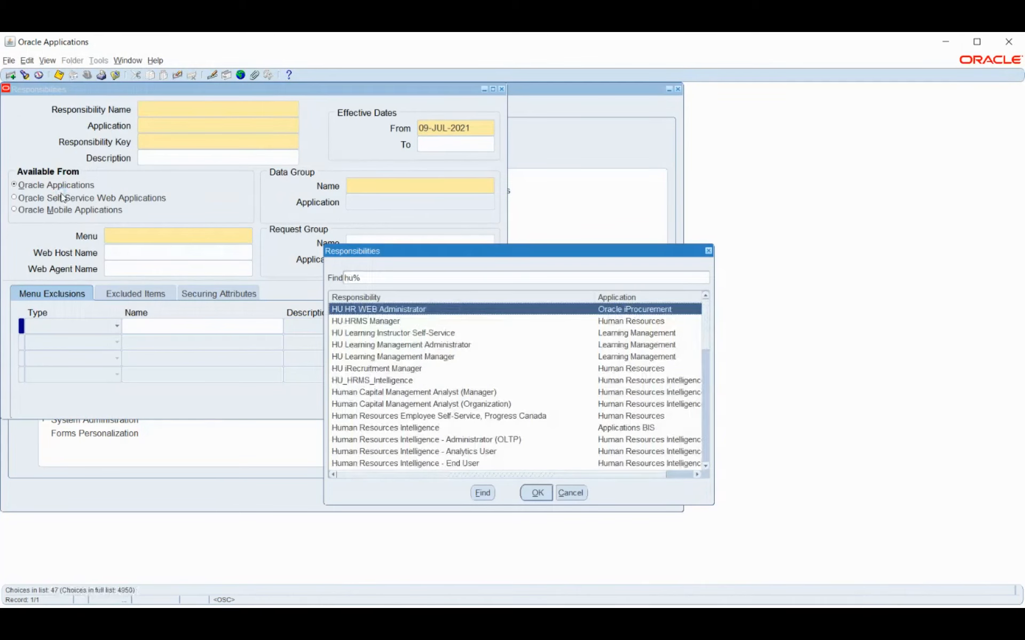
{"action": "type", "text": "man"}
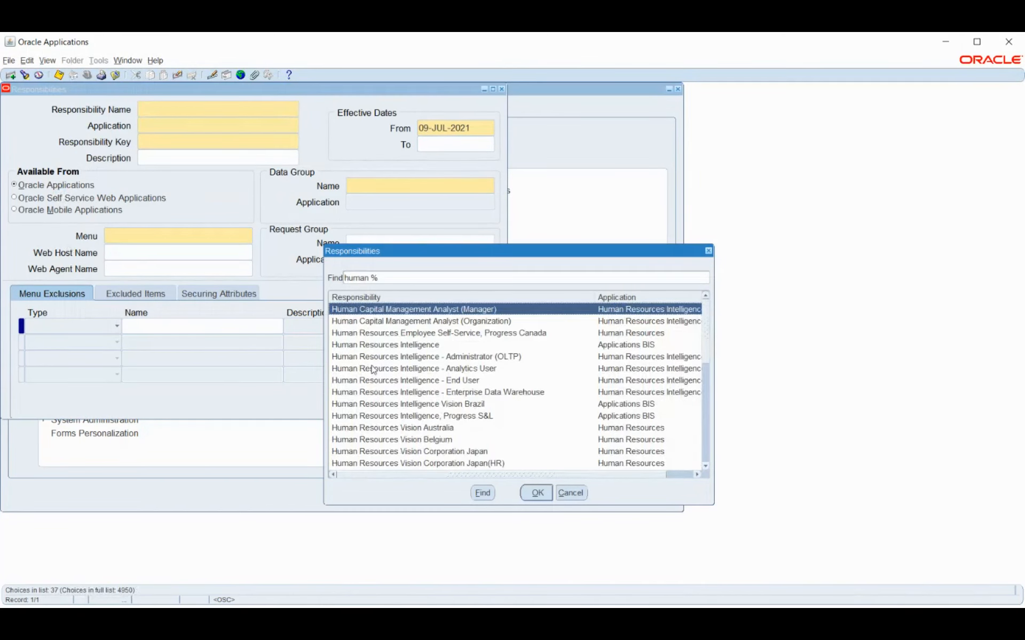
{"action": "scroll", "coordinate": [414, 355], "scroll_direction": "down", "scroll_amount": 6}
{"action": "scroll", "coordinate": [415, 356], "scroll_direction": "down", "scroll_amount": 3}
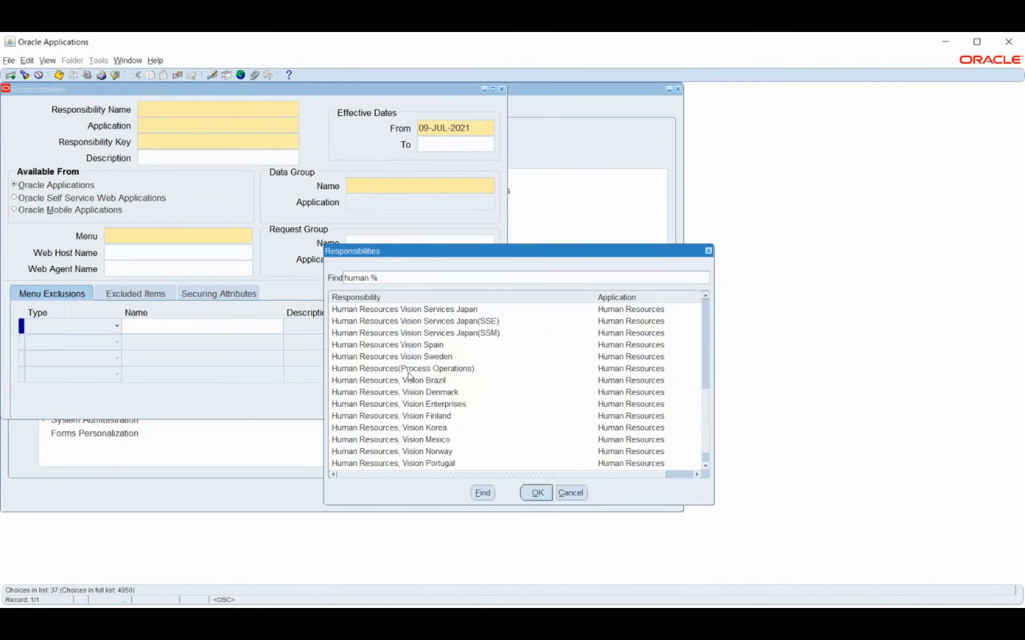
{"action": "left_click", "coordinate": [440, 404]}
{"action": "left_click", "coordinate": [528, 492]}
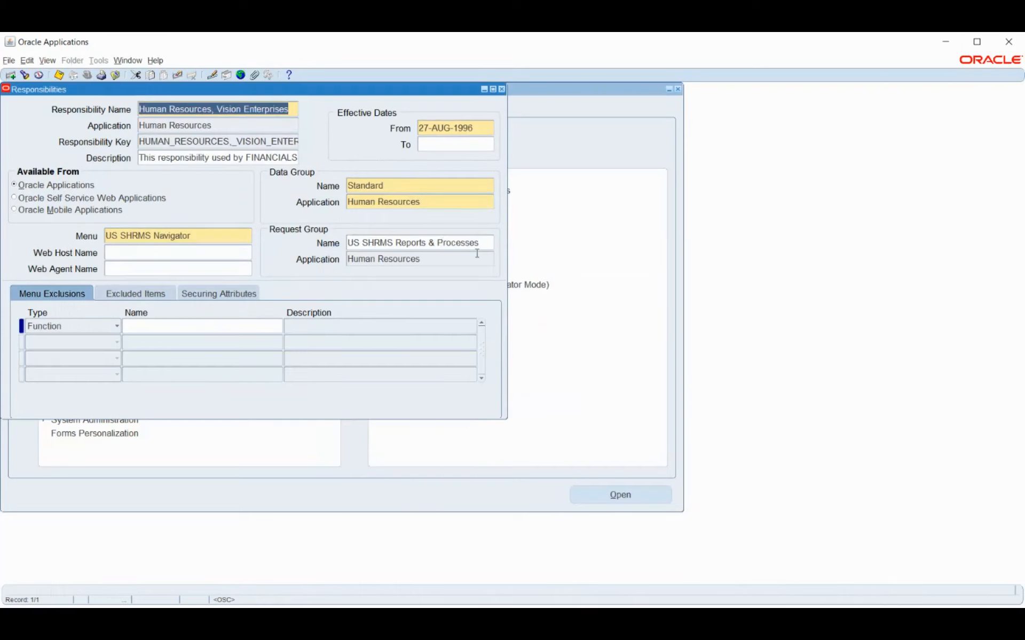
Take the responsibility's request group name, open the Request Groups form under Security, and query US SHRMS Reports & Processes.
{"action": "left_click", "coordinate": [484, 242]}
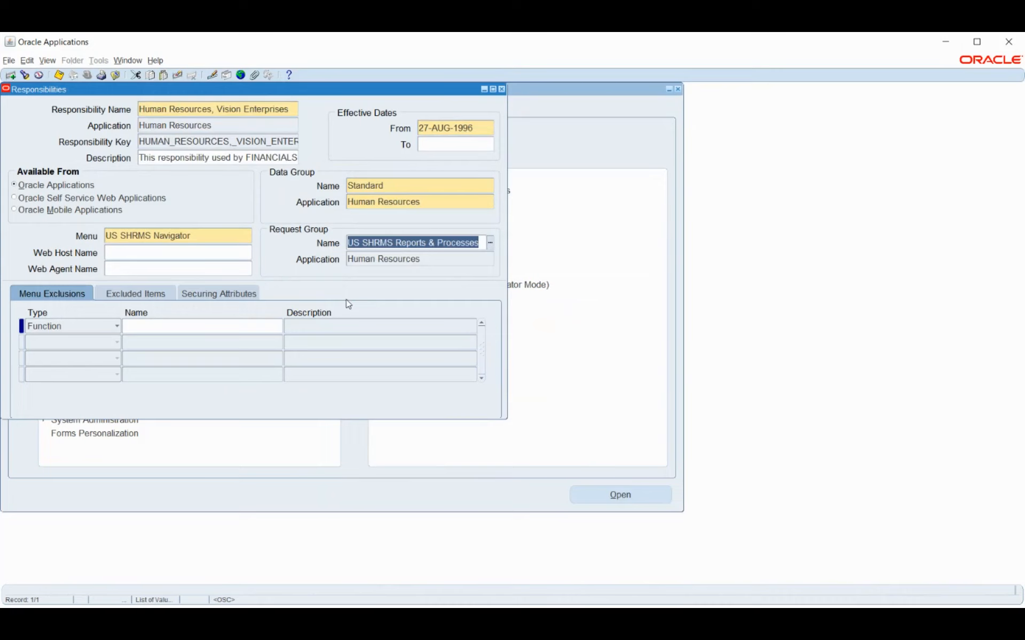
{"action": "key", "text": "F4"}
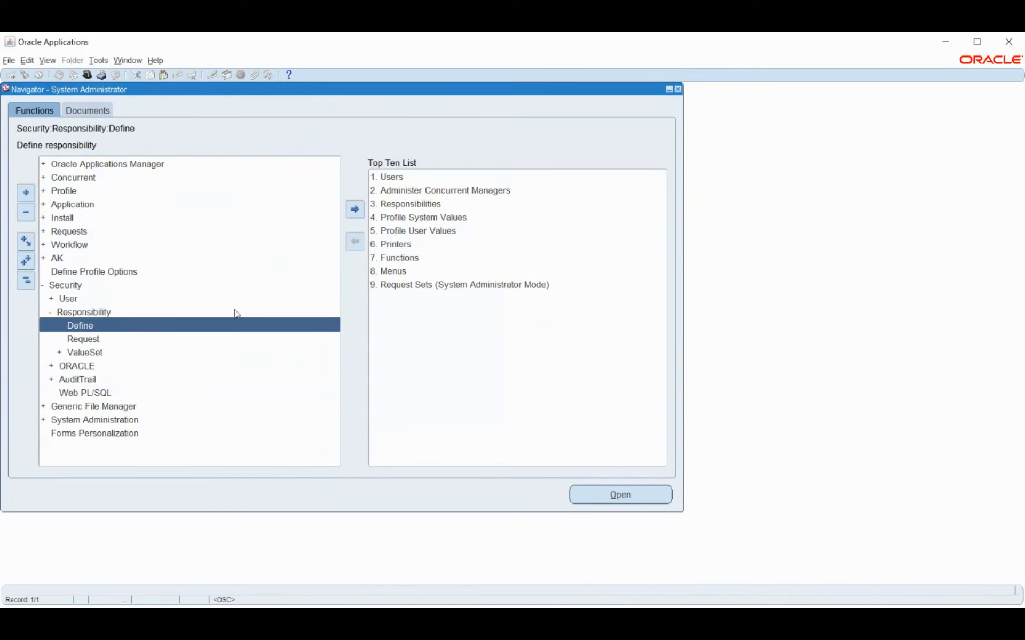
{"action": "left_click", "coordinate": [75, 341]}
{"action": "double_click", "coordinate": [74, 339]}
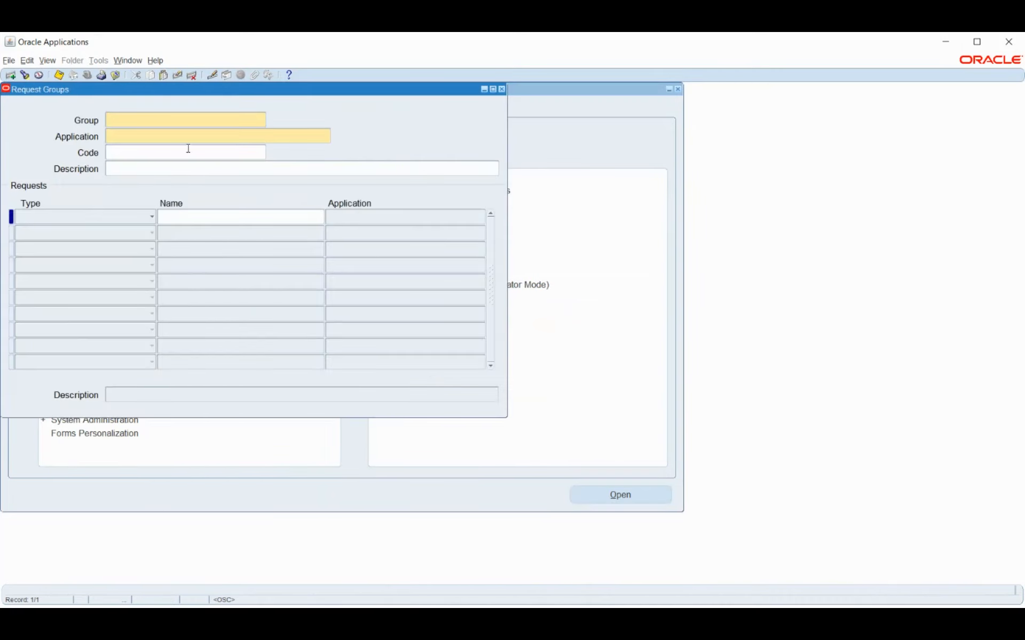
{"action": "key", "text": "F11"}
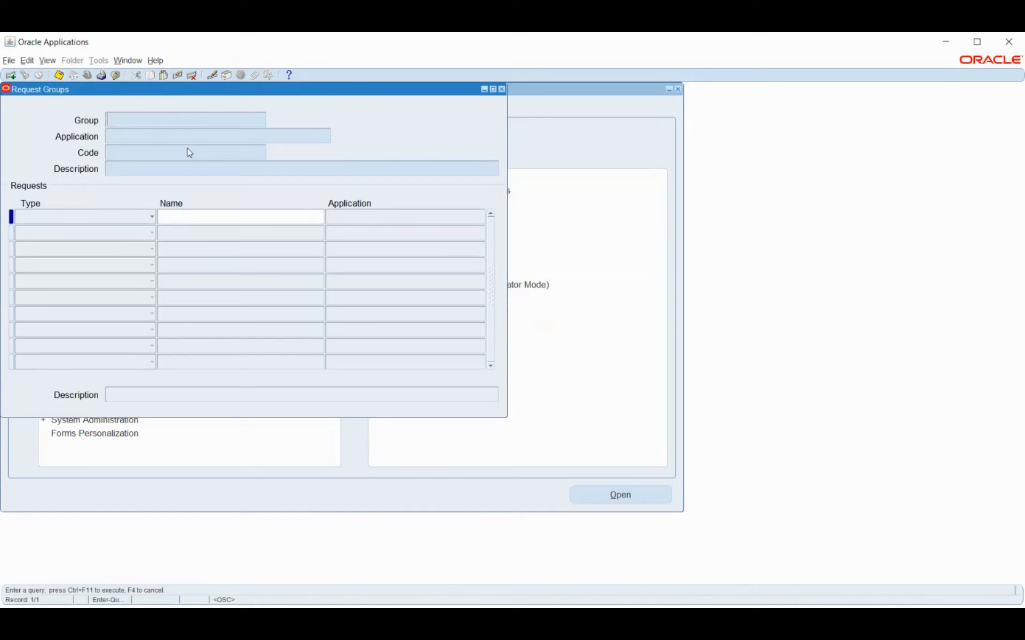
{"action": "type", "text": "US SHRMS Reports & Processes"}
{"action": "key", "text": "ctrl+F11"}
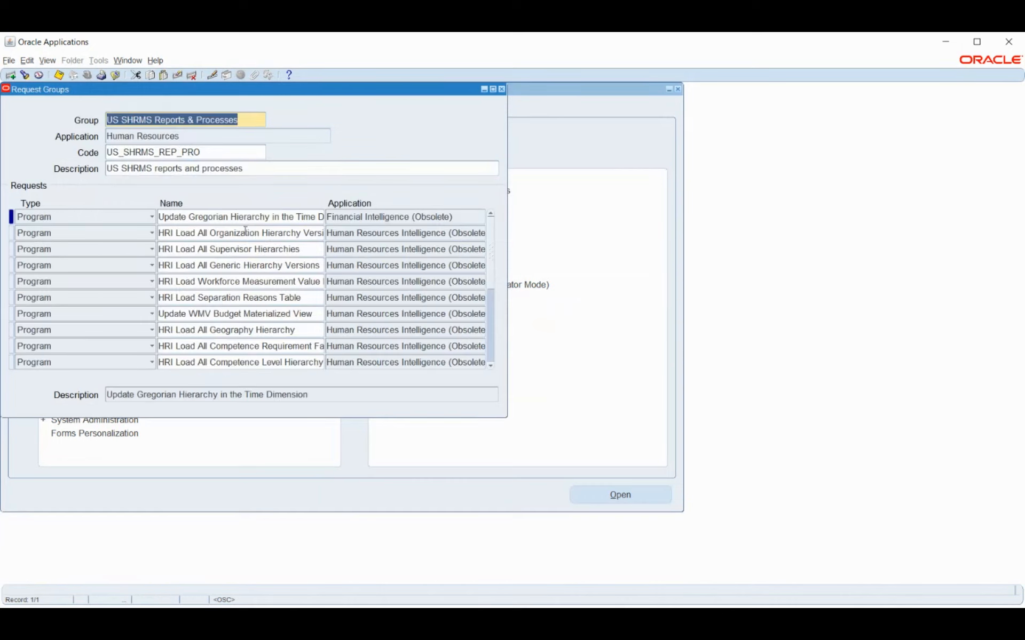
Insert a program row below the HRI Load All Organization Hierarchy row, search its reports for "rev%", and dismiss the list.
{"action": "left_click", "coordinate": [245, 231]}
{"action": "key", "text": "ctrl+Down"}
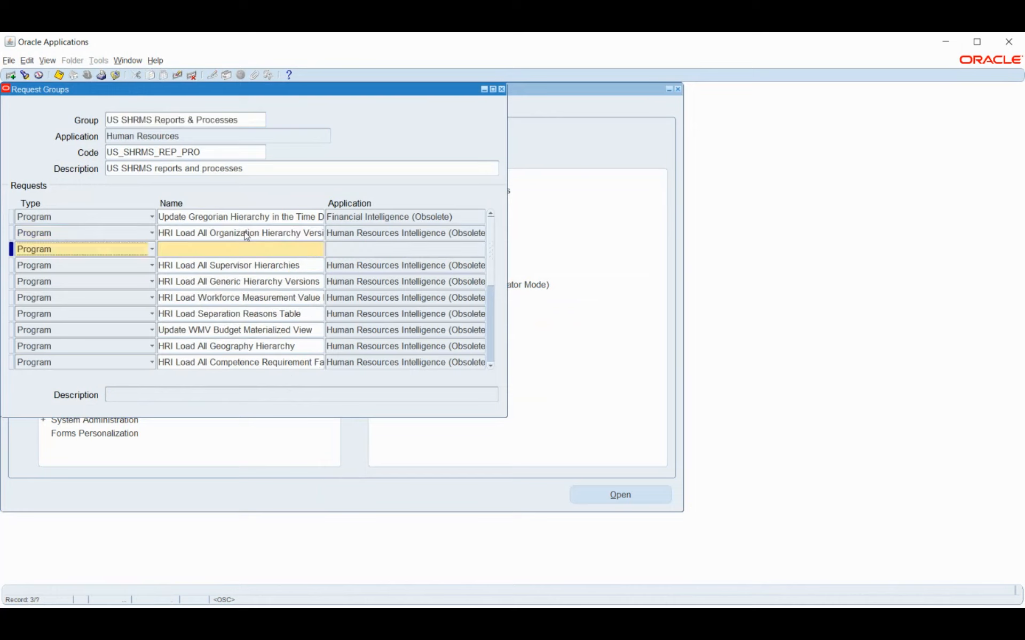
{"action": "left_click", "coordinate": [227, 252]}
{"action": "type", "text": "rev"}
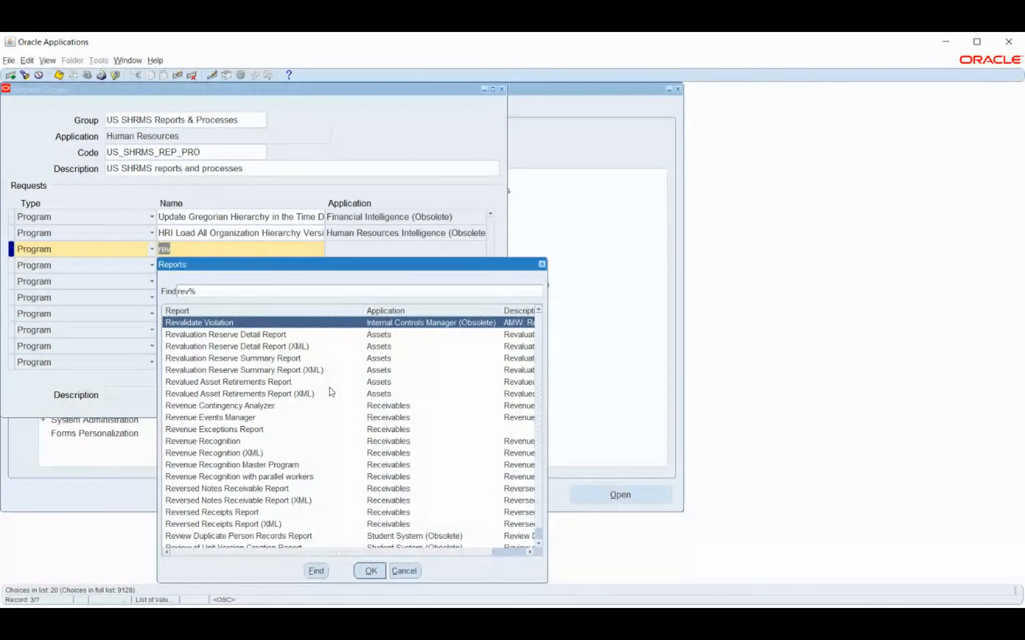
{"action": "scroll", "coordinate": [272, 377], "scroll_direction": "down", "scroll_amount": 1}
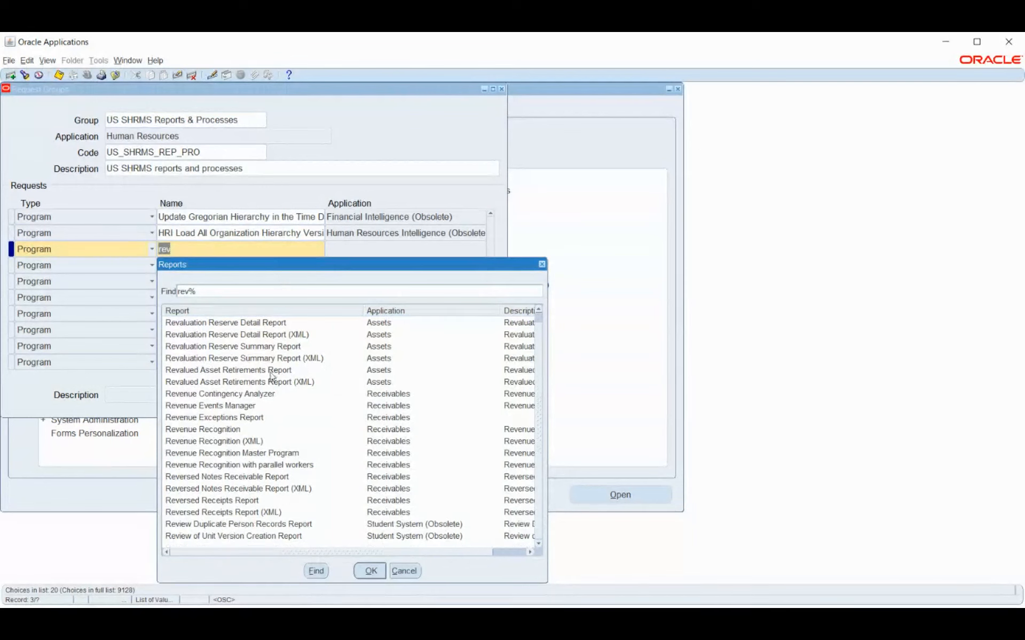
{"action": "scroll", "coordinate": [272, 379], "scroll_direction": "up", "scroll_amount": 1}
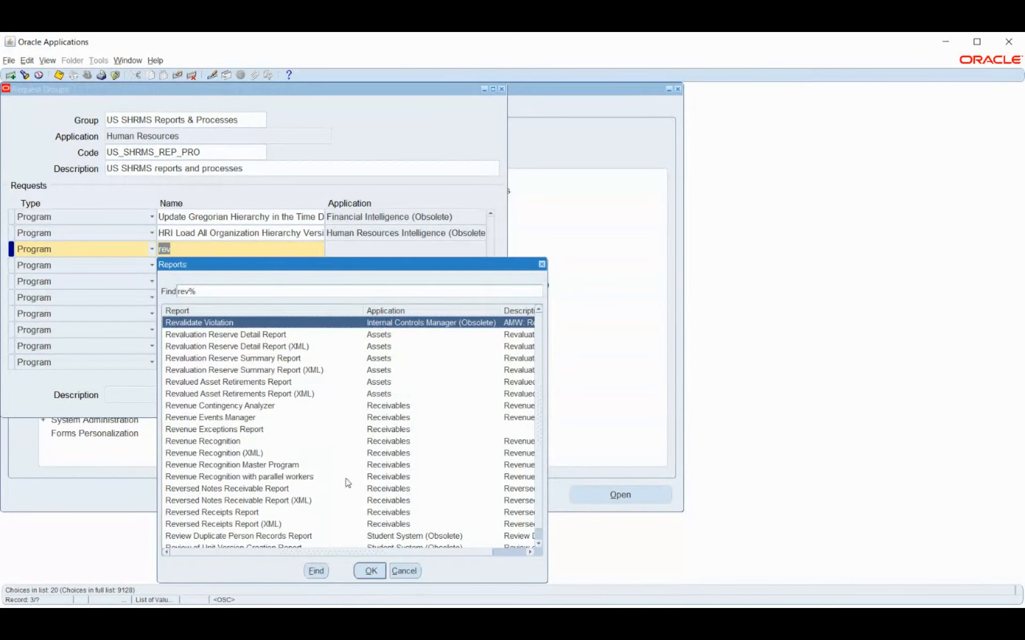
{"action": "left_click_drag", "start_coordinate": [392, 267], "coordinate": [585, 156]}
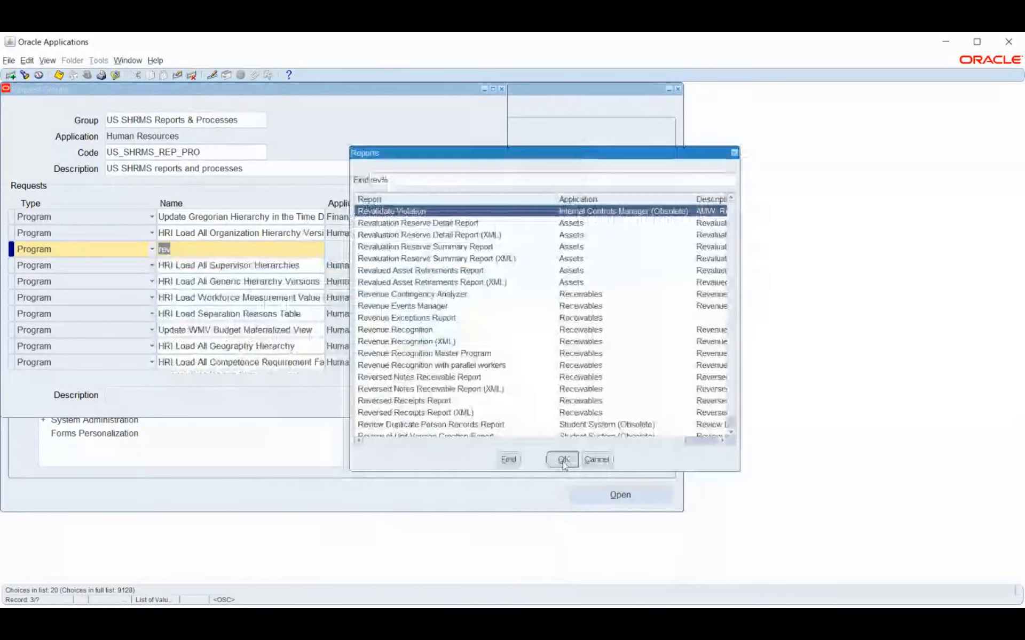
{"action": "left_click", "coordinate": [597, 460]}
Search the reports for "roll%" and assign the Payroll program Rollback to the new request row.
{"action": "type", "text": "rol"}
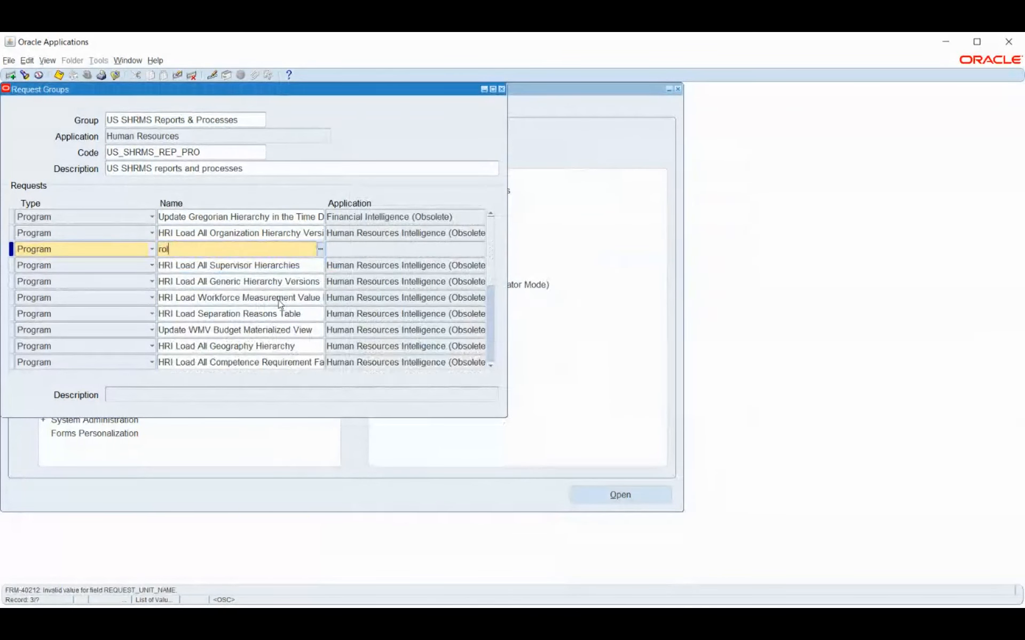
{"action": "key", "text": "Tab"}
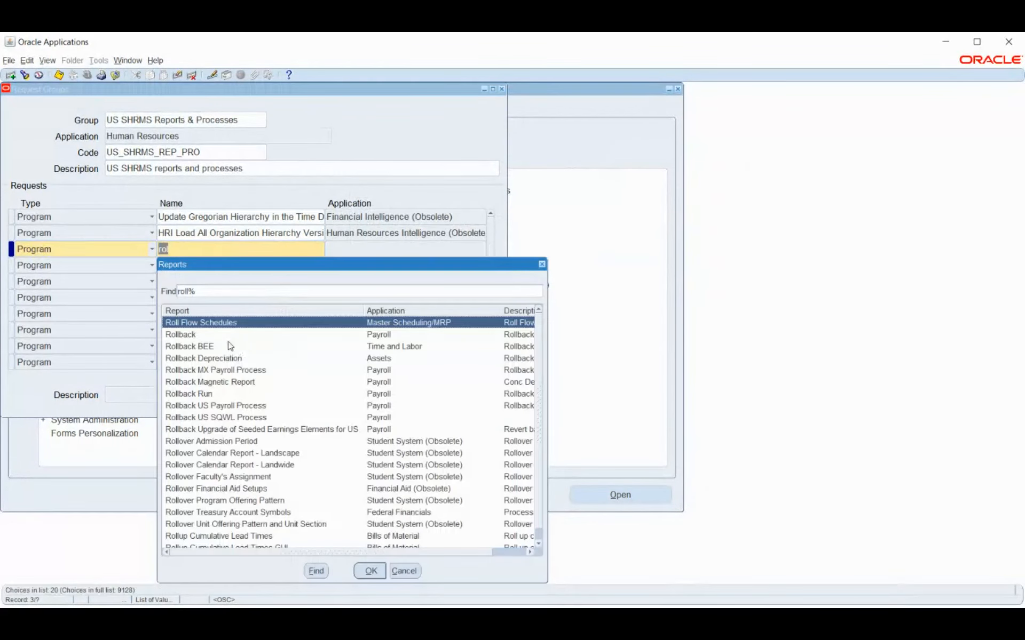
{"action": "left_click", "coordinate": [230, 345]}
{"action": "left_click", "coordinate": [229, 335]}
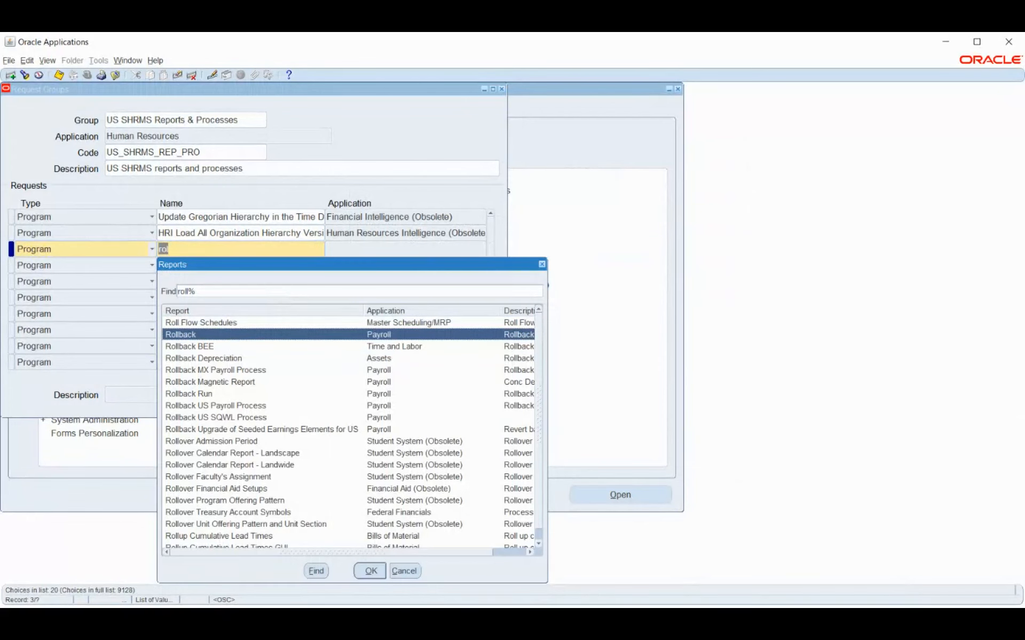
{"action": "left_click", "coordinate": [370, 571]}
Add another program row below Rollback and assign it the Payroll program Rollback Run.
{"action": "key", "text": "Down"}
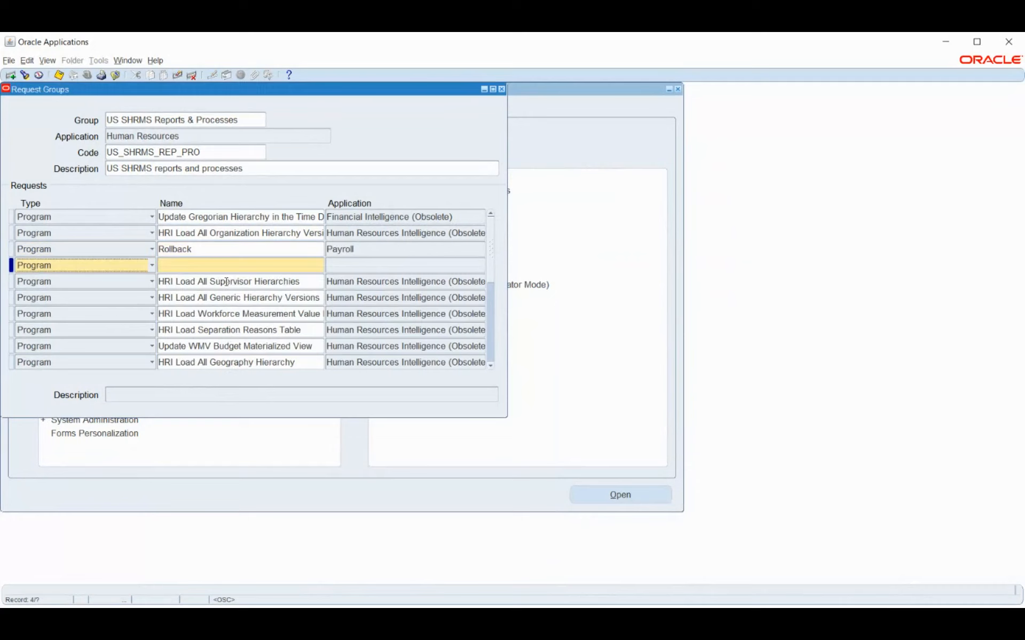
{"action": "left_click", "coordinate": [219, 263]}
{"action": "type", "text": "rol"}
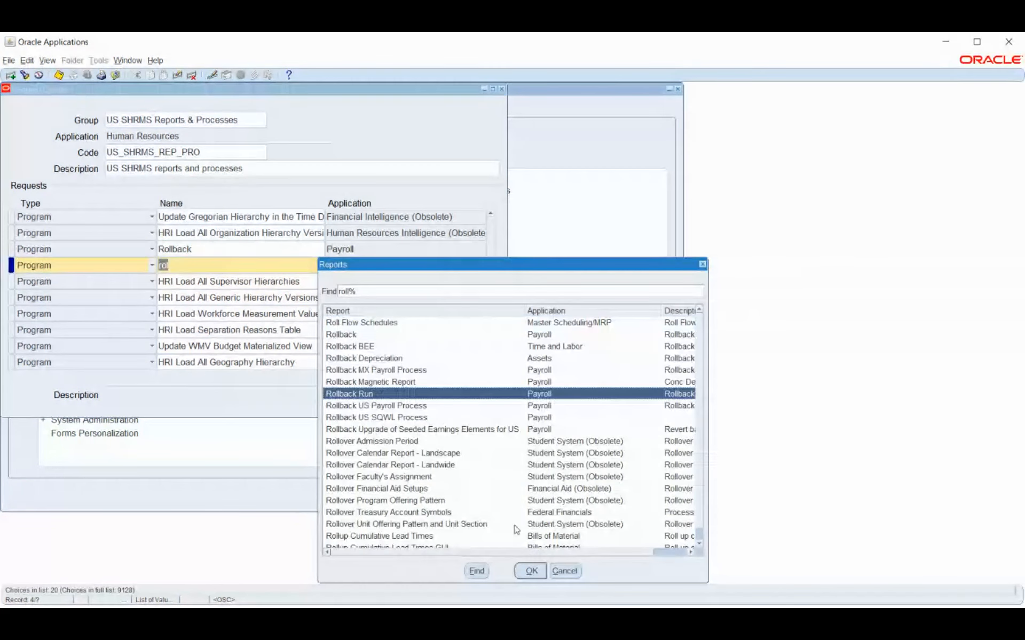
{"action": "left_click", "coordinate": [531, 572]}
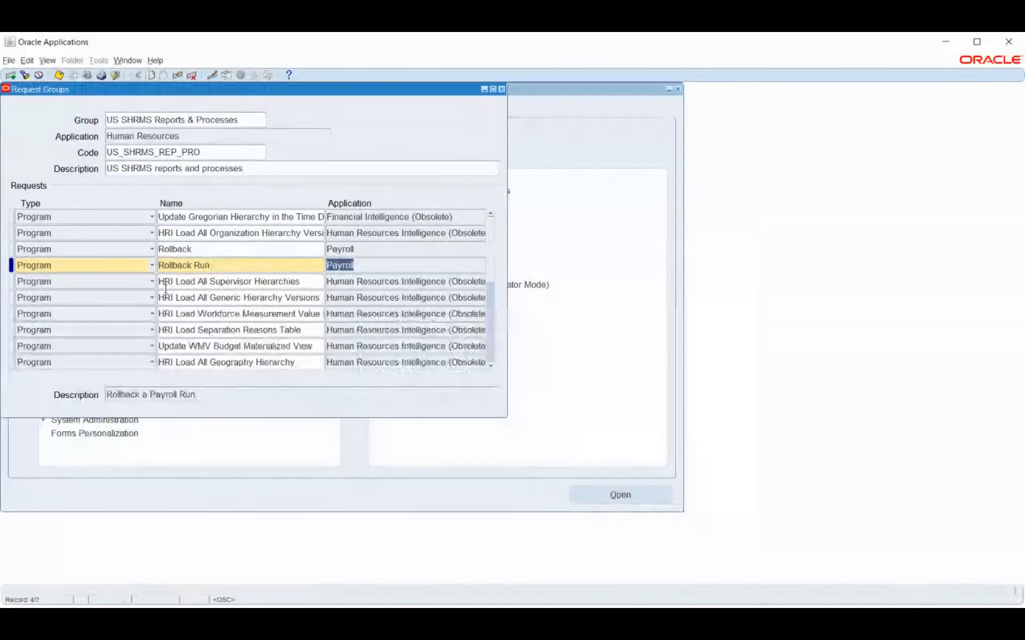
Insert a program row below Rollback Run, search its reports for "Reversed %", and dismiss the list.
{"action": "key", "text": "ctrl+Down"}
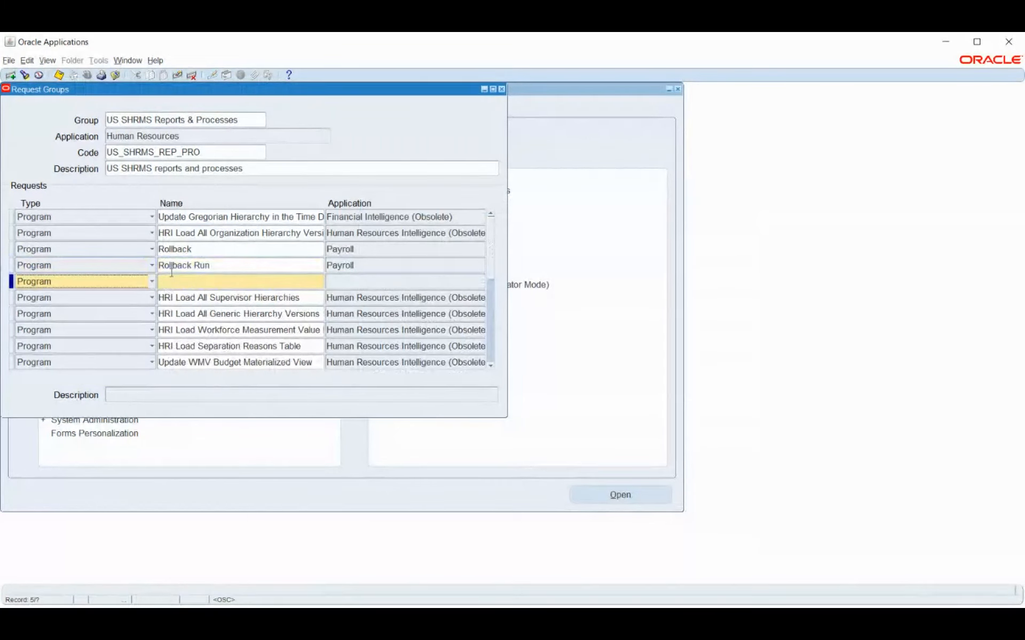
{"action": "left_click", "coordinate": [177, 279]}
{"action": "type", "text": "Reversed %"}
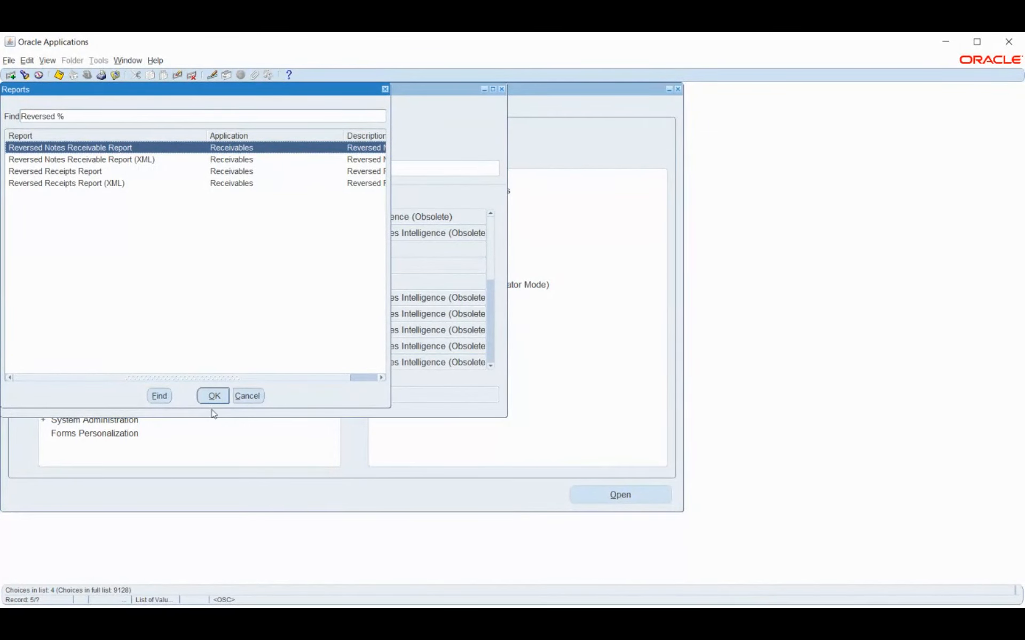
{"action": "left_click", "coordinate": [258, 398]}
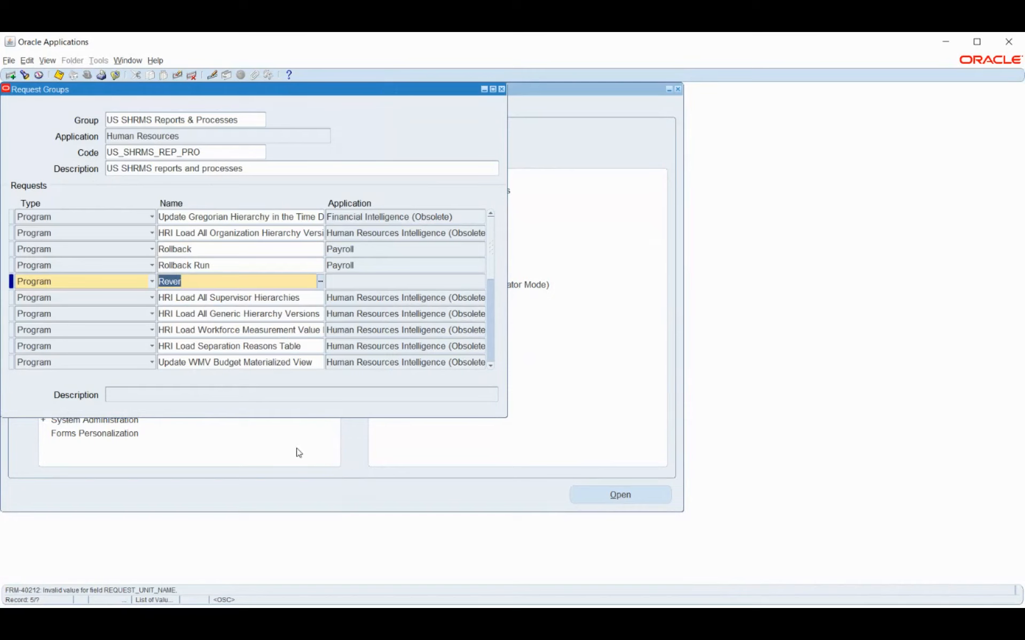
Search the reports for "re%" in the program row below Rollback Run, look through the list for a reversal program, and dismiss it.
{"action": "key", "text": "BackSpace"}
{"action": "type", "text": "re%"}
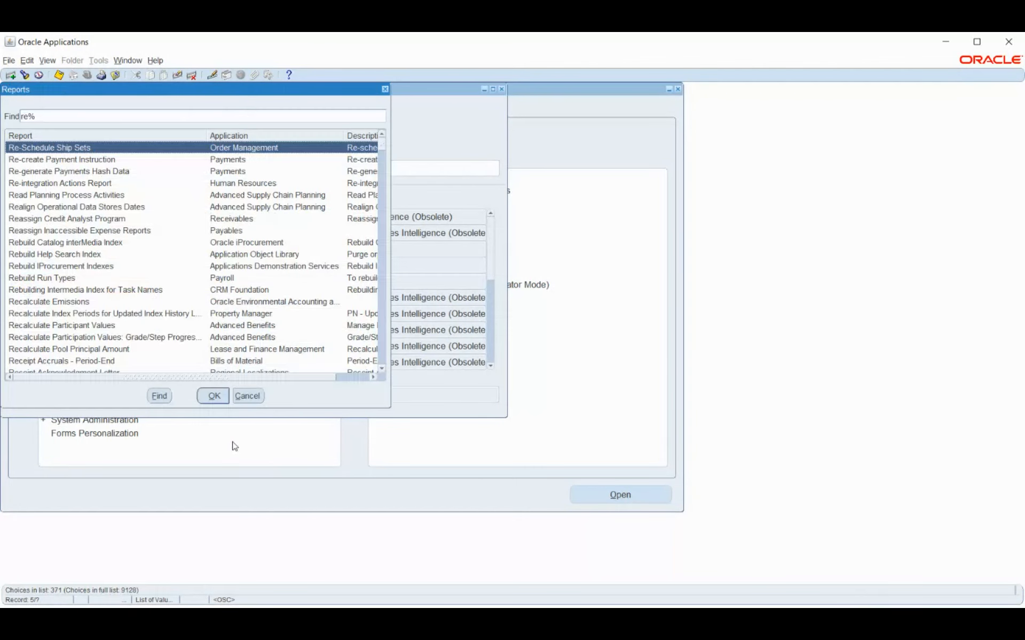
{"action": "scroll", "coordinate": [141, 291], "scroll_direction": "down", "scroll_amount": 15}
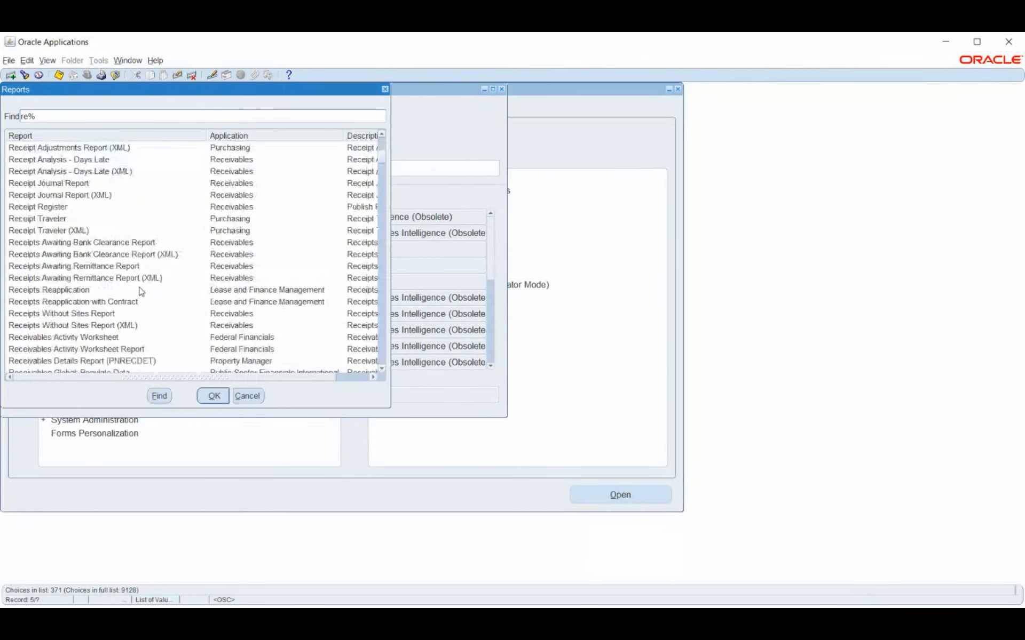
{"action": "scroll", "coordinate": [142, 291], "scroll_direction": "down", "scroll_amount": 20}
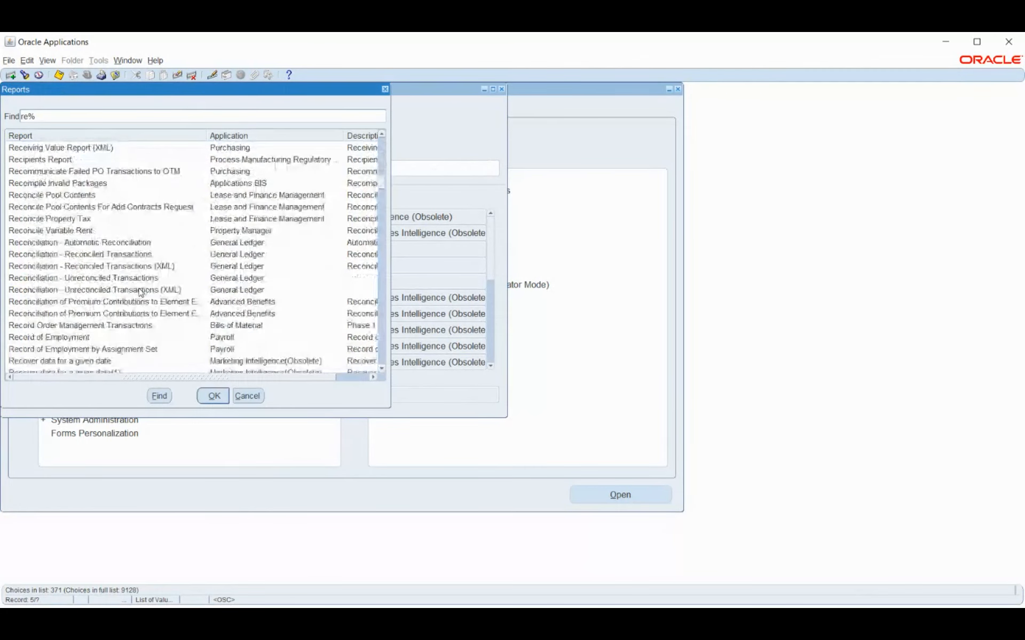
{"action": "scroll", "coordinate": [141, 293], "scroll_direction": "up", "scroll_amount": 6}
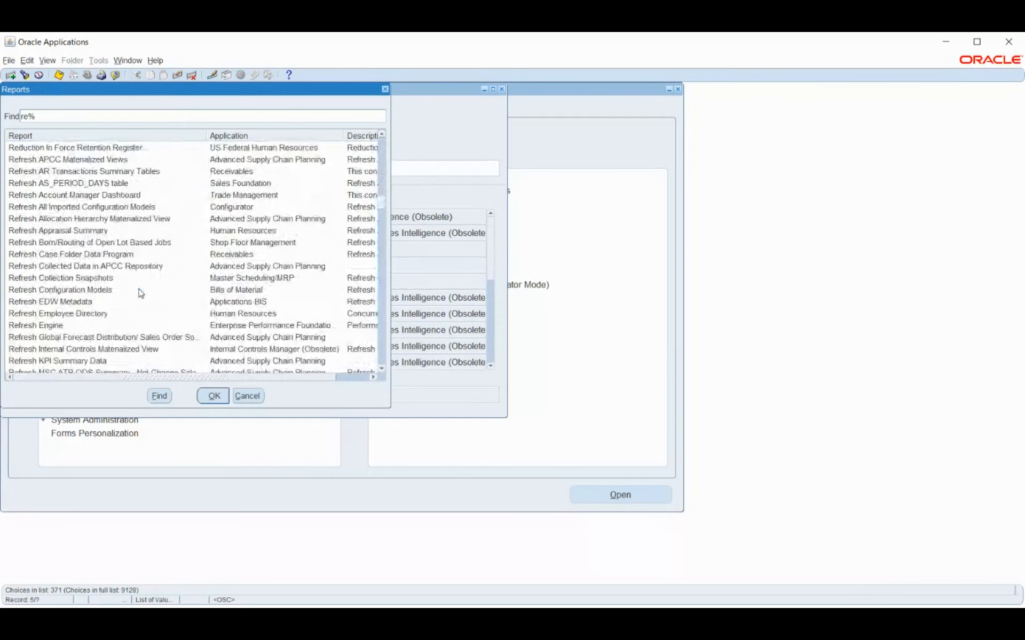
{"action": "scroll", "coordinate": [142, 292], "scroll_direction": "down", "scroll_amount": 13}
{"action": "scroll", "coordinate": [141, 292], "scroll_direction": "down", "scroll_amount": 18}
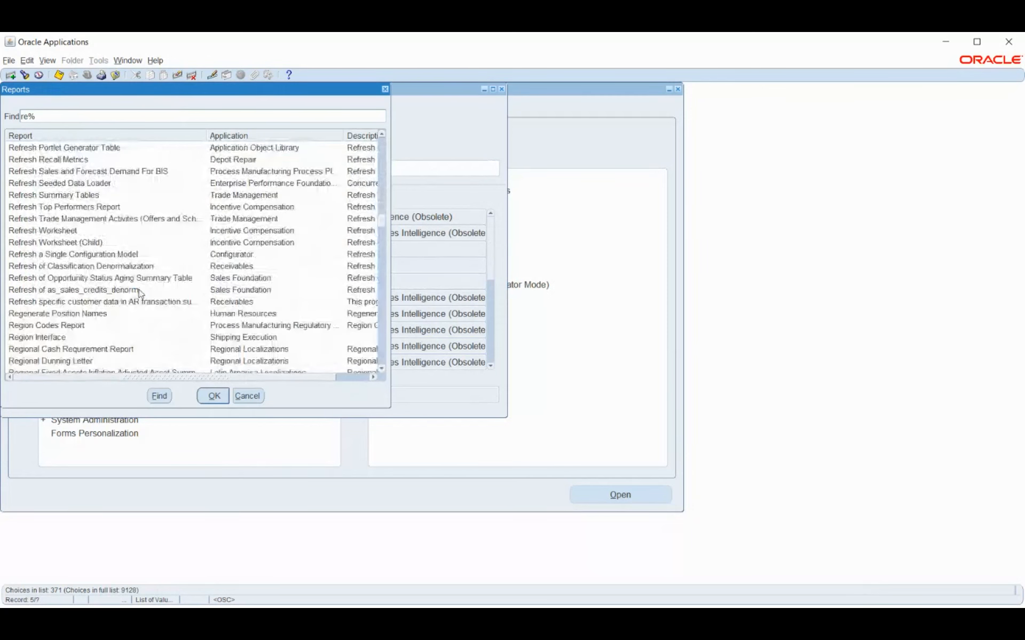
{"action": "scroll", "coordinate": [141, 293], "scroll_direction": "down", "scroll_amount": 18}
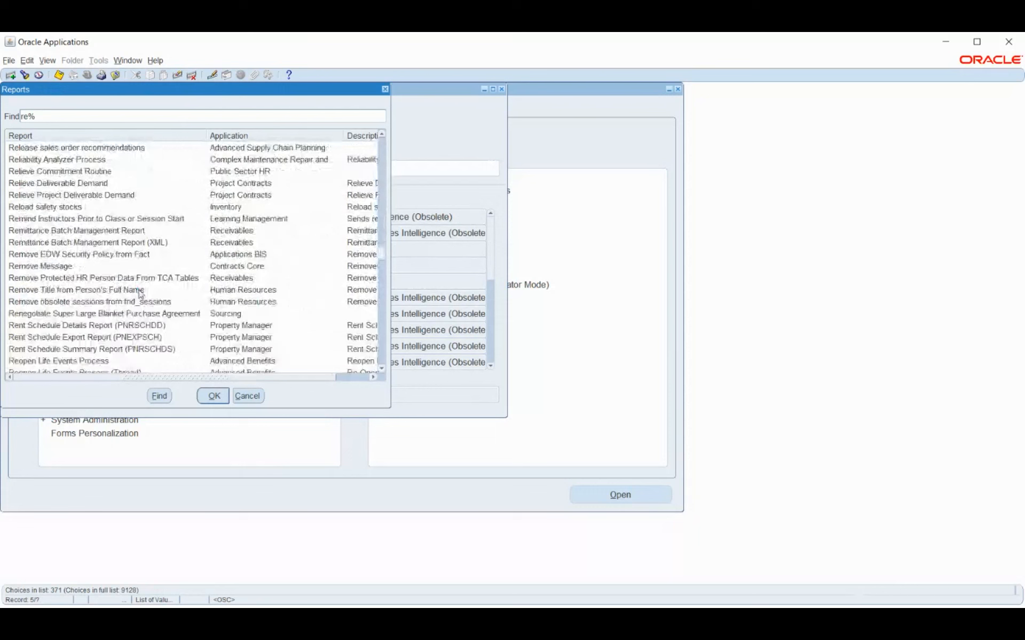
{"action": "scroll", "coordinate": [141, 293], "scroll_direction": "down", "scroll_amount": 12}
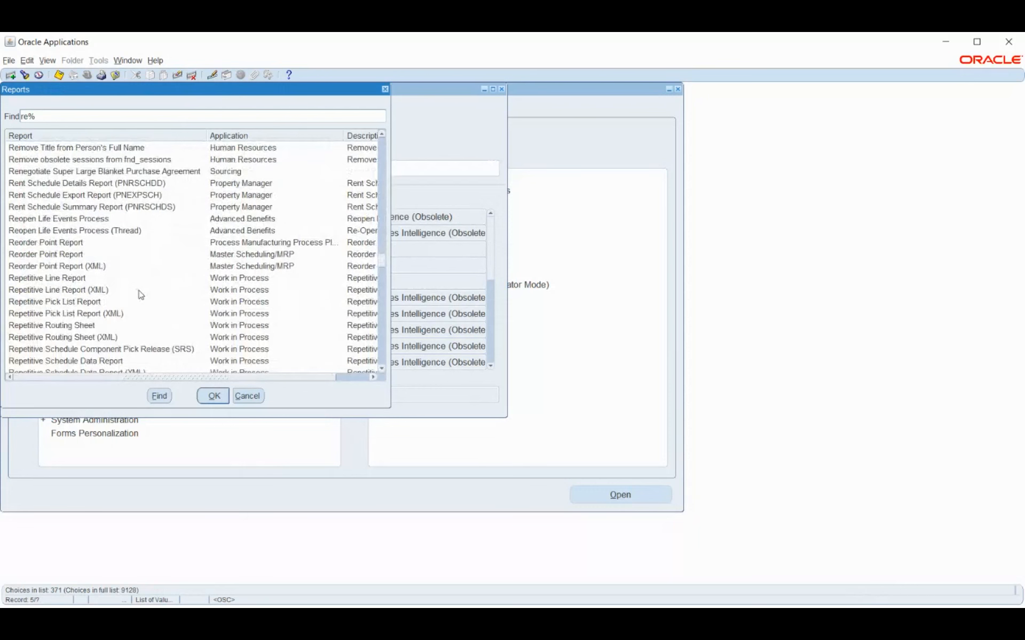
{"action": "scroll", "coordinate": [142, 294], "scroll_direction": "down", "scroll_amount": 9}
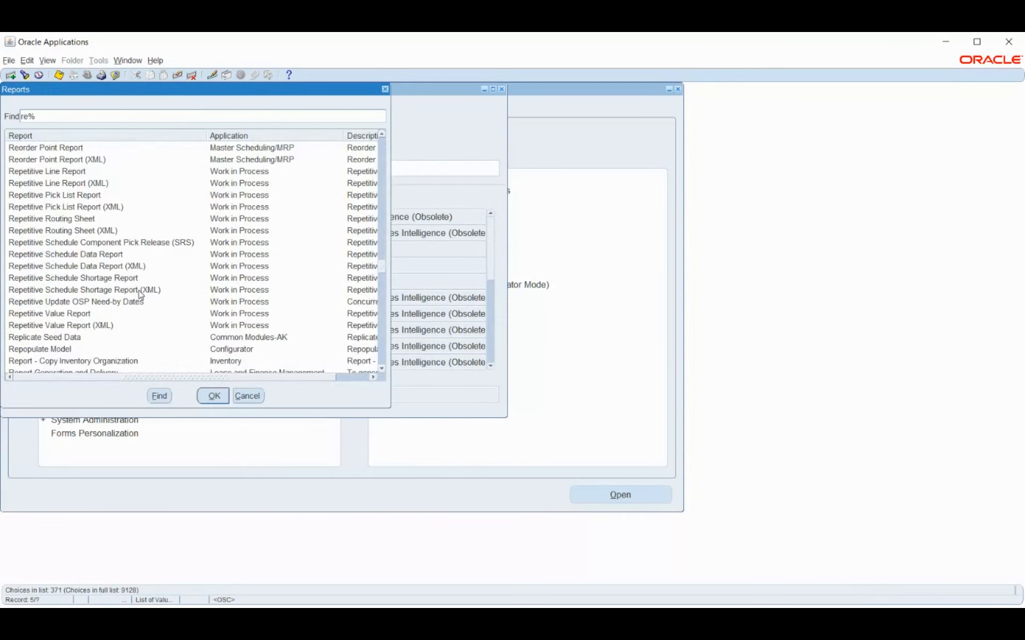
{"action": "scroll", "coordinate": [141, 295], "scroll_direction": "down", "scroll_amount": 20}
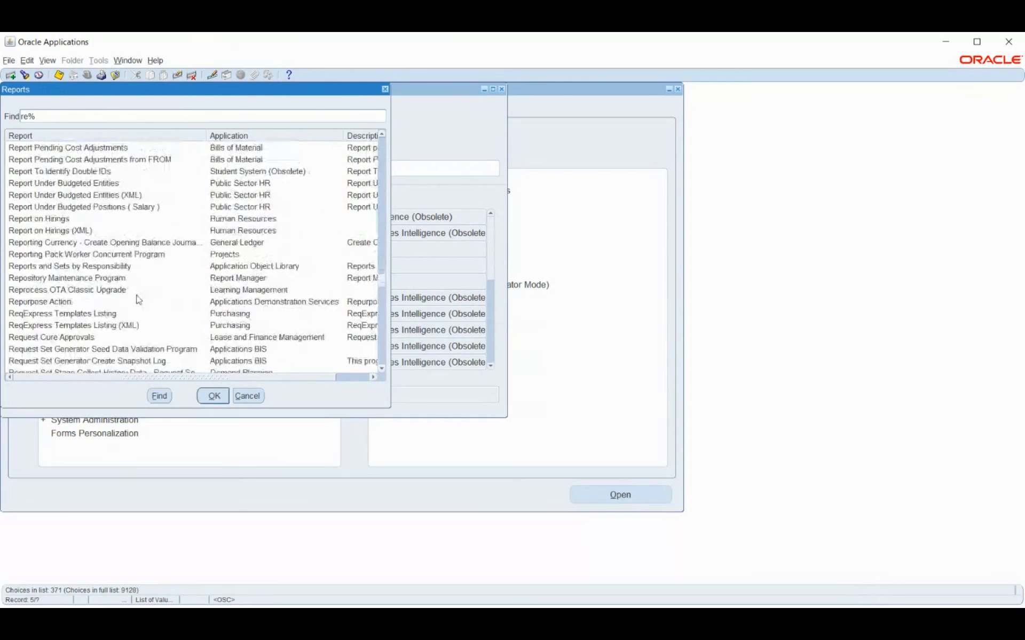
{"action": "scroll", "coordinate": [139, 300], "scroll_direction": "down", "scroll_amount": 9}
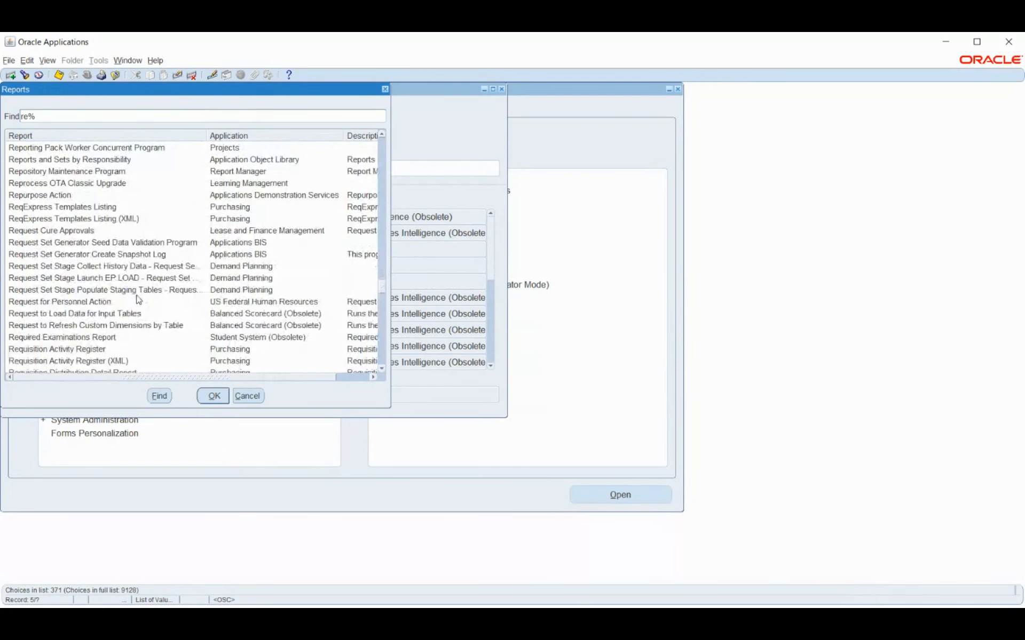
{"action": "scroll", "coordinate": [139, 300], "scroll_direction": "down", "scroll_amount": 12}
{"action": "scroll", "coordinate": [139, 300], "scroll_direction": "down", "scroll_amount": 14}
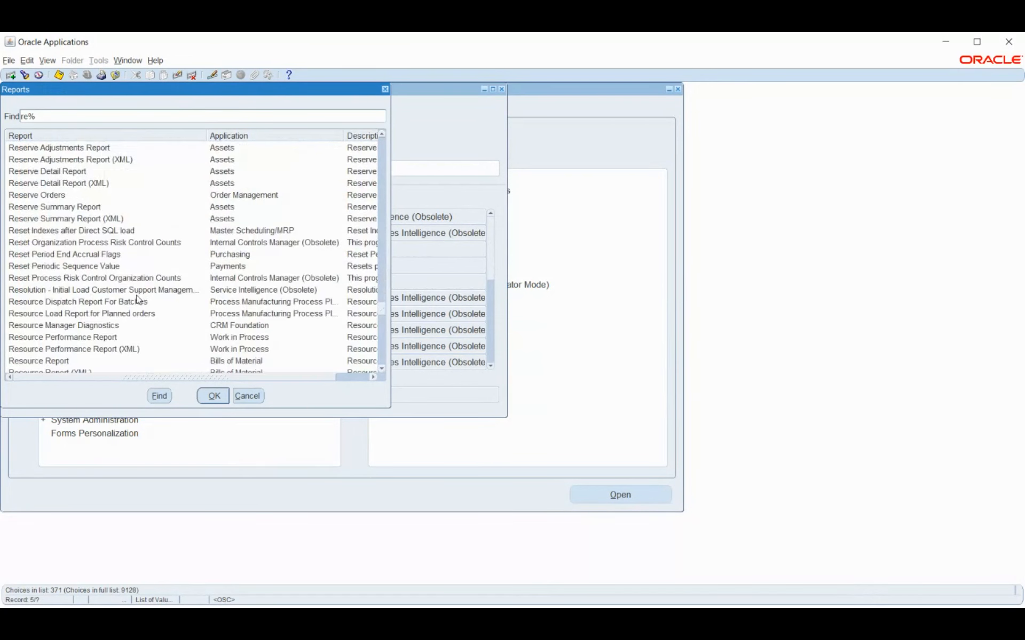
{"action": "scroll", "coordinate": [139, 300], "scroll_direction": "down", "scroll_amount": 6}
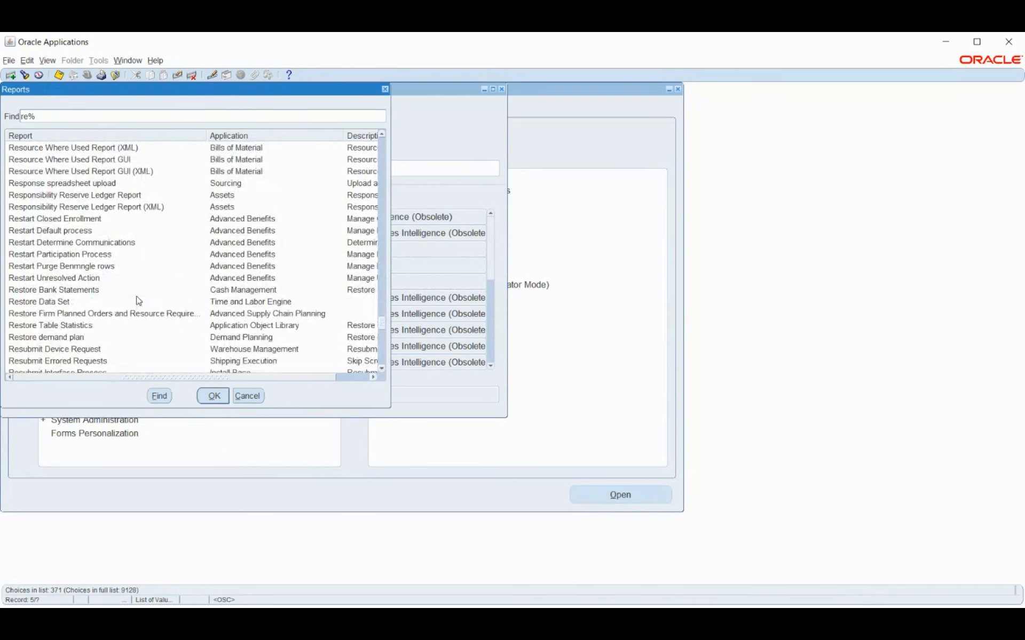
{"action": "scroll", "coordinate": [139, 300], "scroll_direction": "down", "scroll_amount": 15}
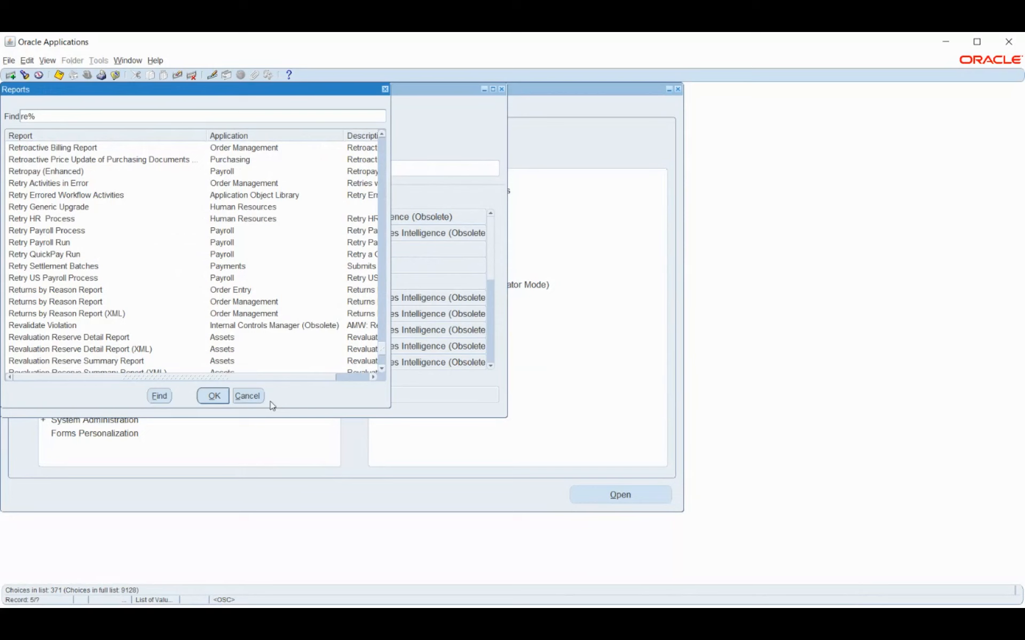
{"action": "scroll", "coordinate": [212, 316], "scroll_direction": "down", "scroll_amount": 5}
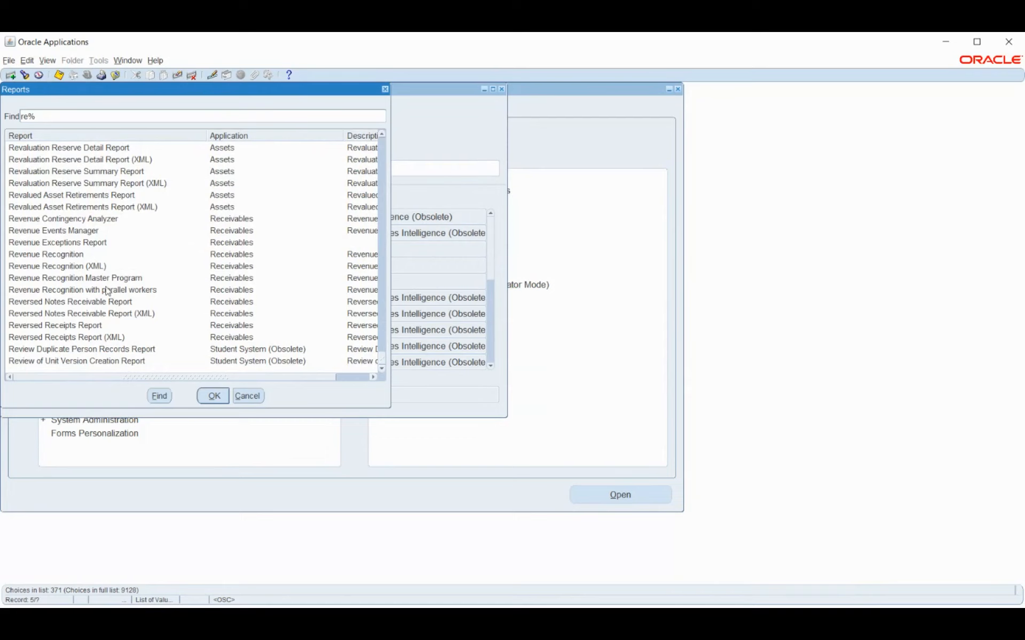
{"action": "left_click", "coordinate": [247, 396]}
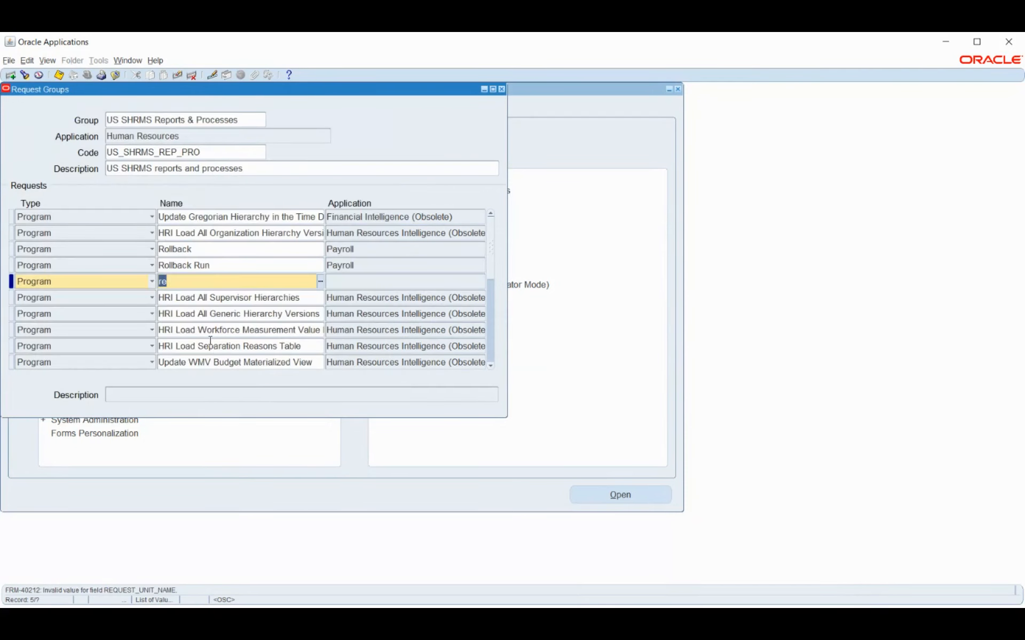
Clear the unfinished program row below Rollback Run, then save and close the US SHRMS Reports & Processes request group.
{"action": "key", "text": "alt+Tab"}
{"action": "key", "text": "alt+Tab"}
{"action": "key", "text": "BackSpace"}
{"action": "left_click", "coordinate": [176, 76]}
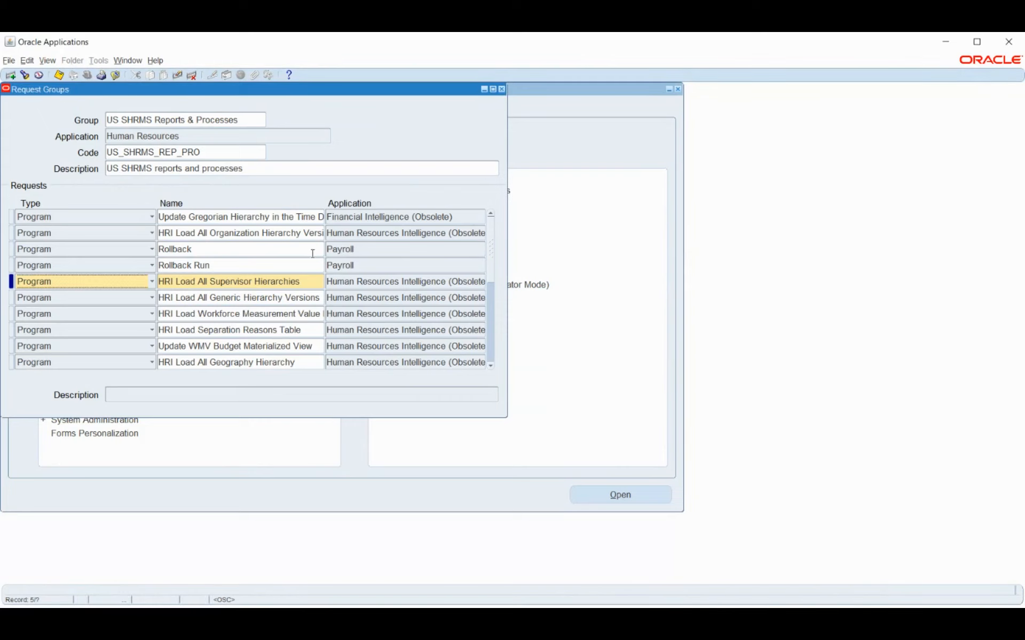
{"action": "key", "text": "ctrl+s"}
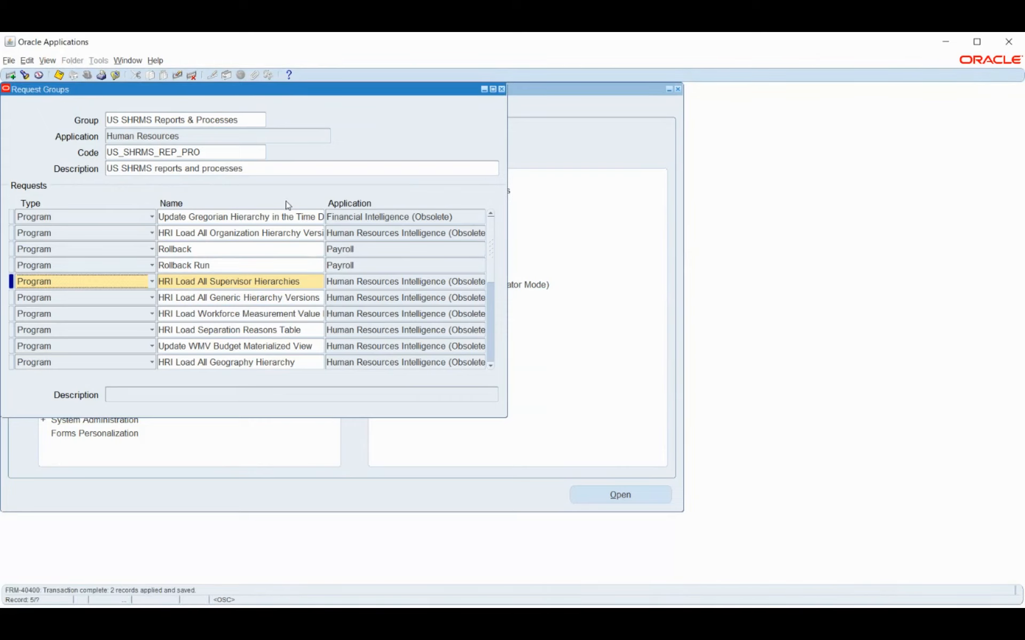
{"action": "key", "text": "F4"}
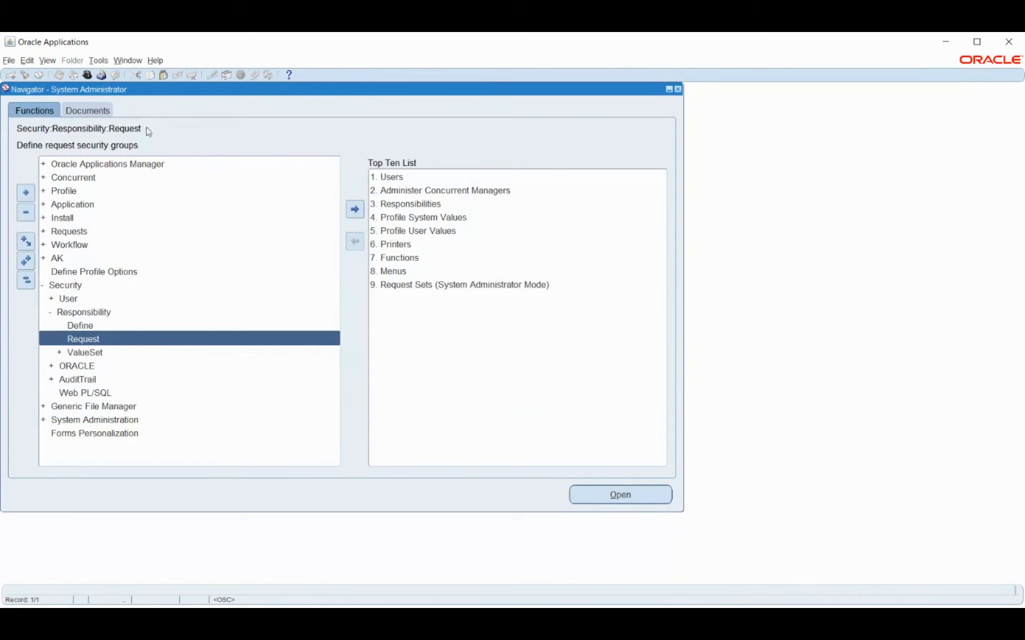
Switch to the Human Resources, Vision Enterprises responsibility and start submitting a new single request.
{"action": "left_click", "coordinate": [88, 74]}
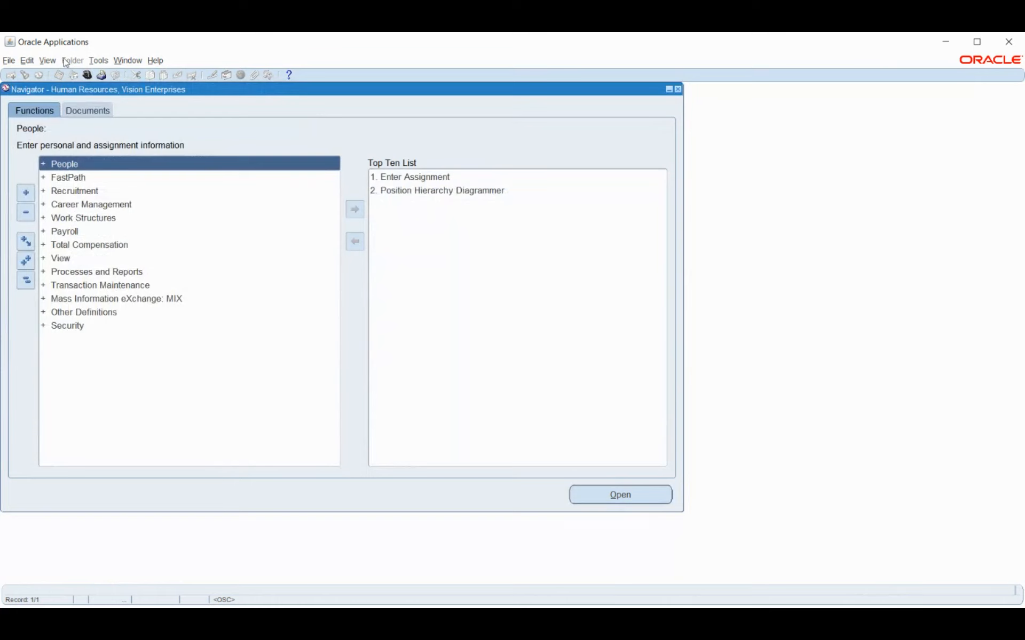
{"action": "left_click", "coordinate": [52, 63]}
{"action": "left_click", "coordinate": [47, 219]}
{"action": "left_click", "coordinate": [183, 380]}
{"action": "left_click", "coordinate": [240, 316]}
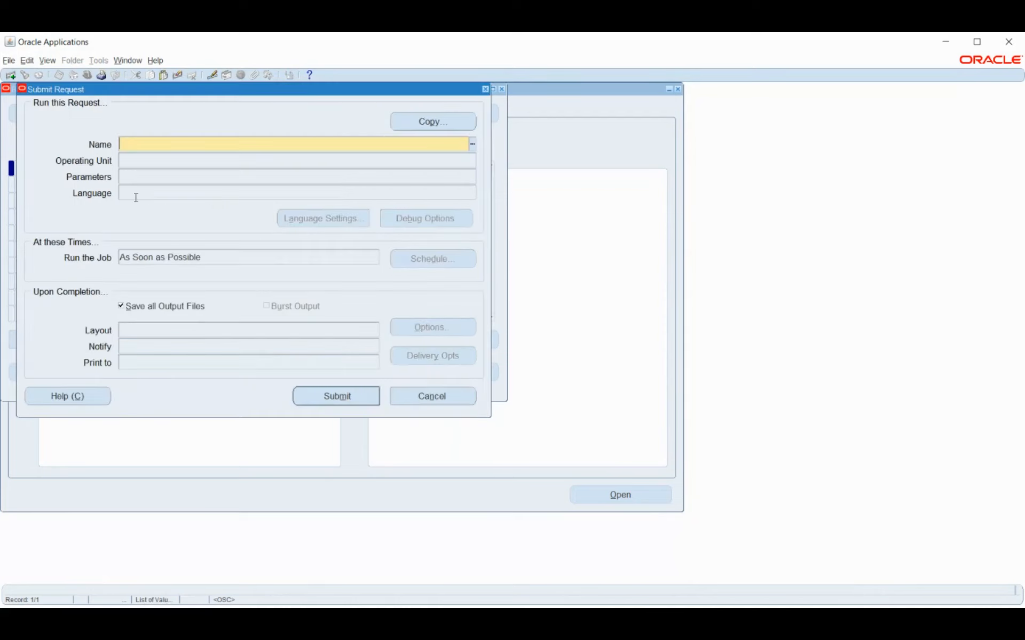
Choose Rollback Run as the request, browse the payroll runs available as its parameter, and cancel the parameters.
{"action": "type", "text": "rol"}
{"action": "key", "text": "Tab"}
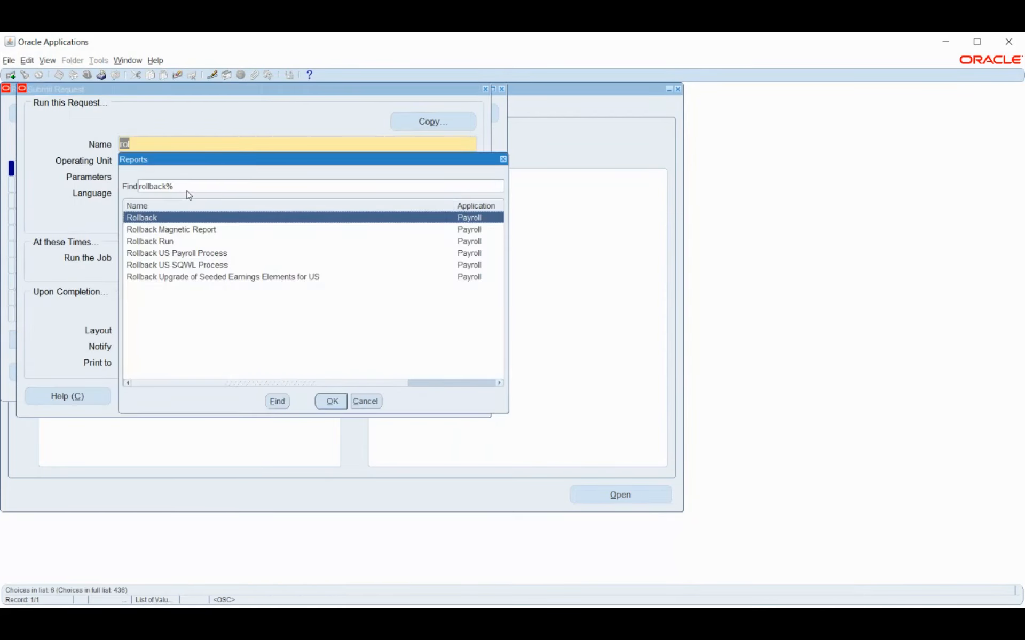
{"action": "double_click", "coordinate": [192, 243]}
{"action": "left_click", "coordinate": [615, 315]}
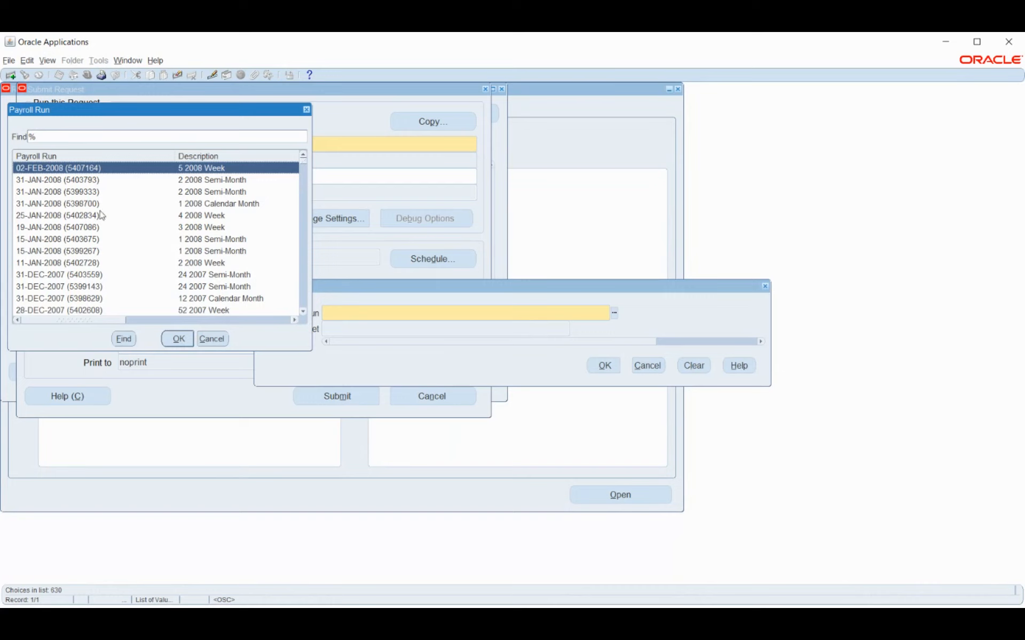
{"action": "left_click", "coordinate": [94, 195]}
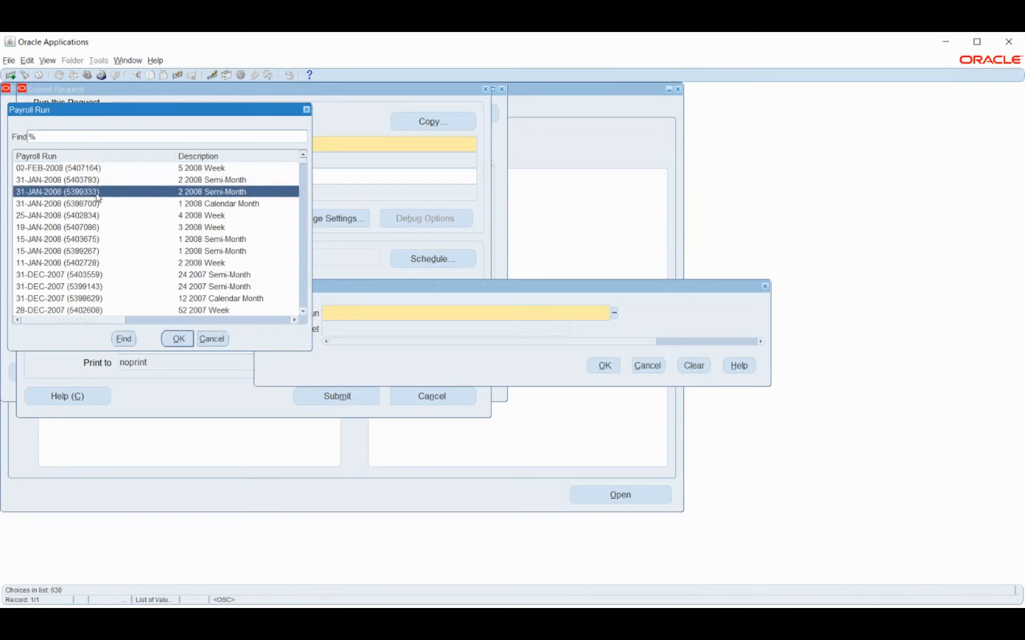
{"action": "left_click", "coordinate": [222, 340]}
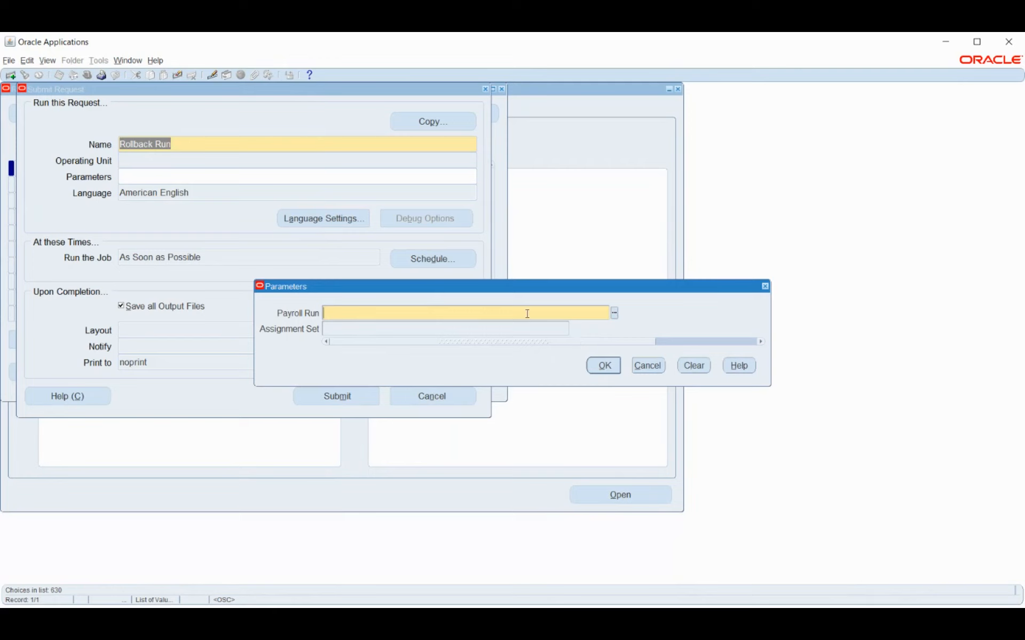
{"action": "left_click", "coordinate": [648, 366]}
Replace the request name with the Payroll program Rollback.
{"action": "key", "text": "BackSpace"}
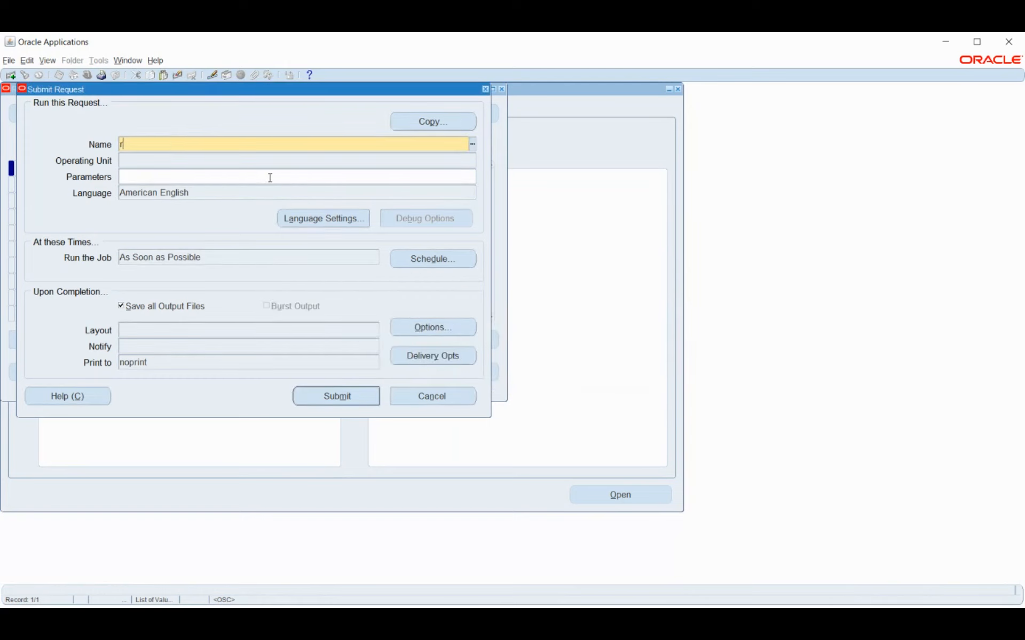
{"action": "type", "text": "rol"}
{"action": "key", "text": "Tab"}
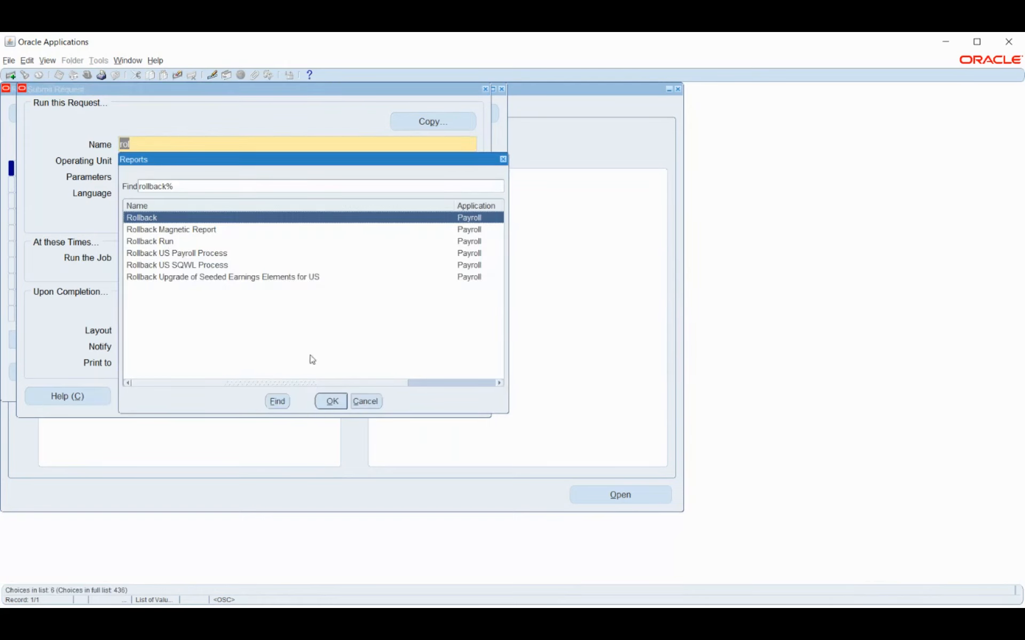
{"action": "left_click", "coordinate": [332, 402]}
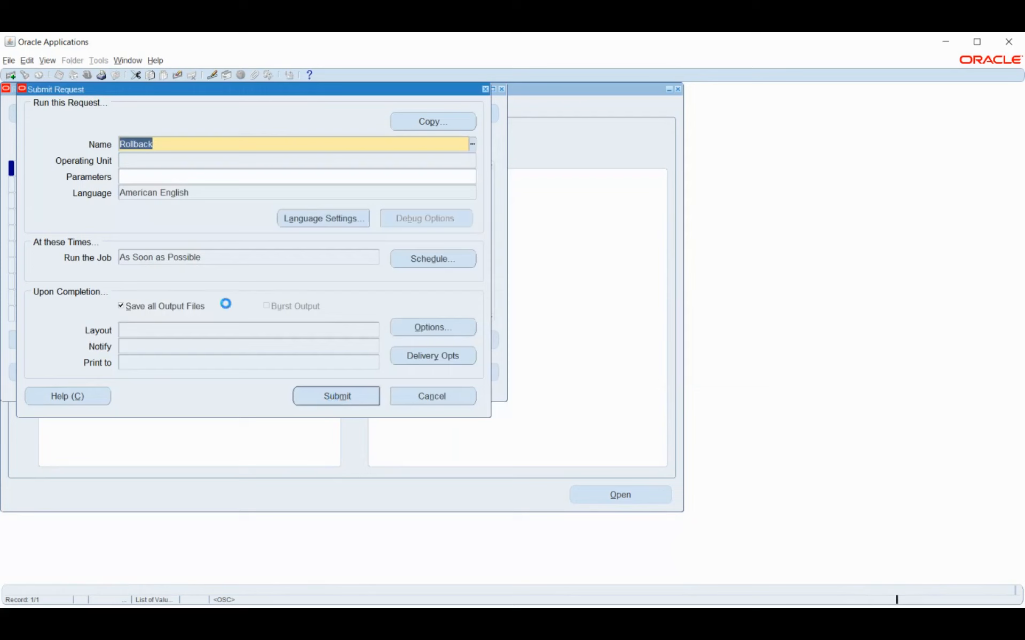
Set the Rollback request's process type to Reversal and try to list its payroll processes.
{"action": "left_click", "coordinate": [342, 309]}
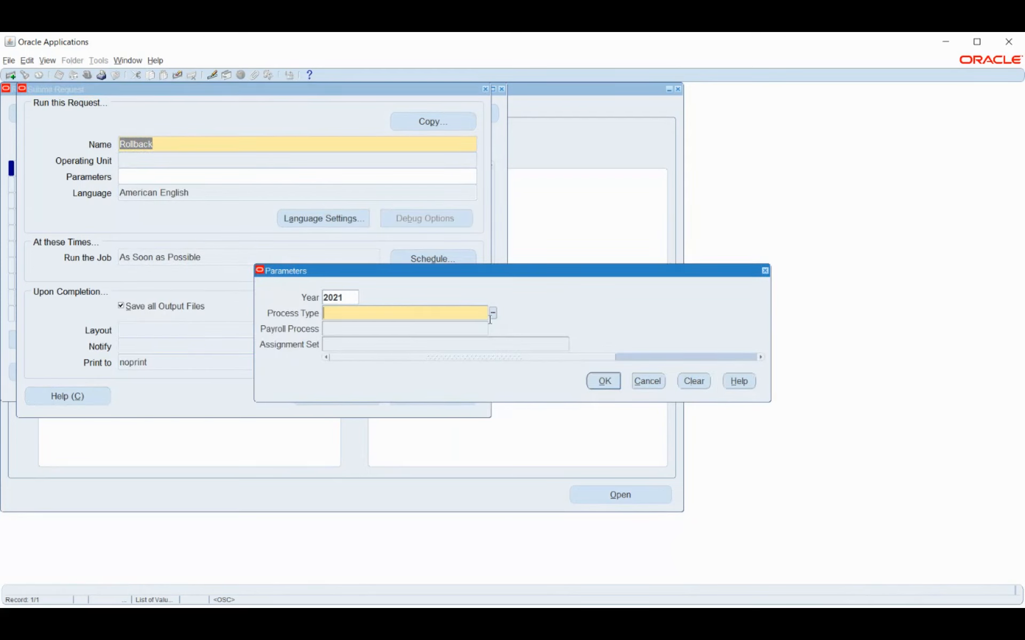
{"action": "left_click", "coordinate": [493, 313]}
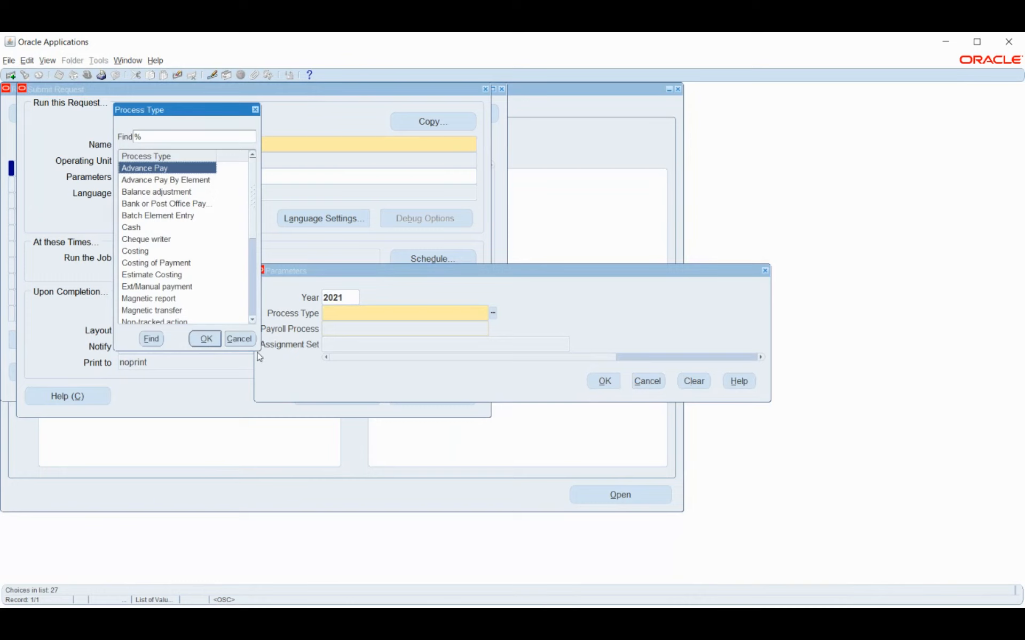
{"action": "left_click_drag", "start_coordinate": [260, 350], "coordinate": [493, 485]}
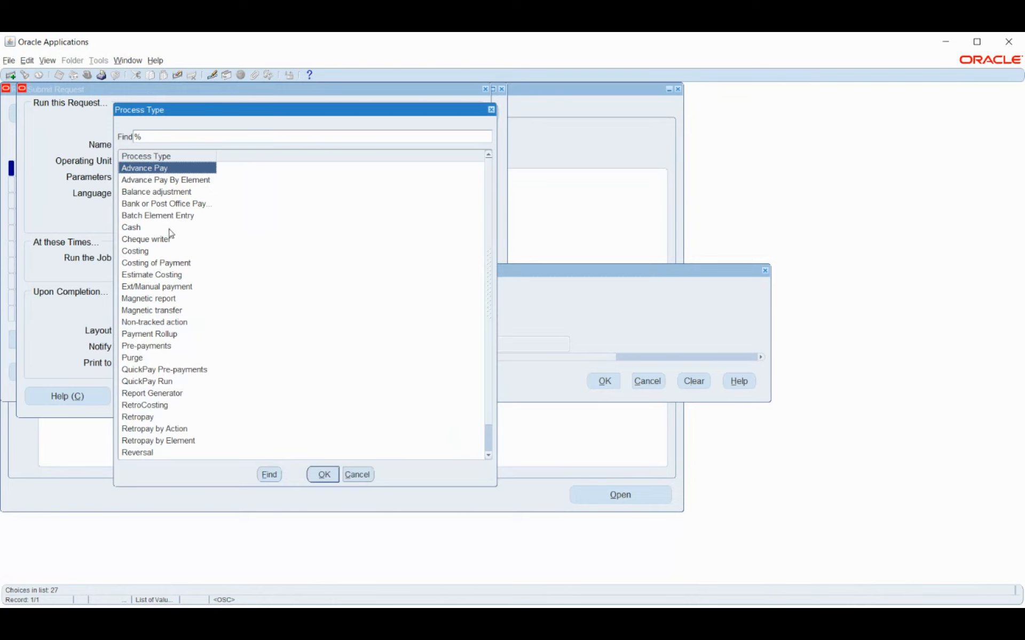
{"action": "scroll", "coordinate": [168, 232], "scroll_direction": "down", "scroll_amount": 2}
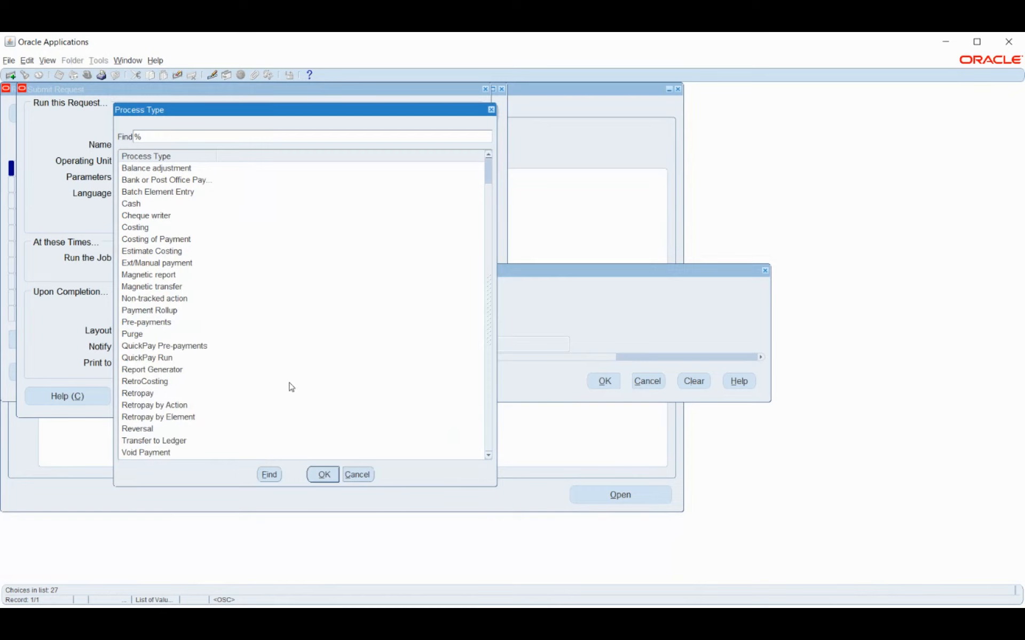
{"action": "left_click", "coordinate": [145, 430]}
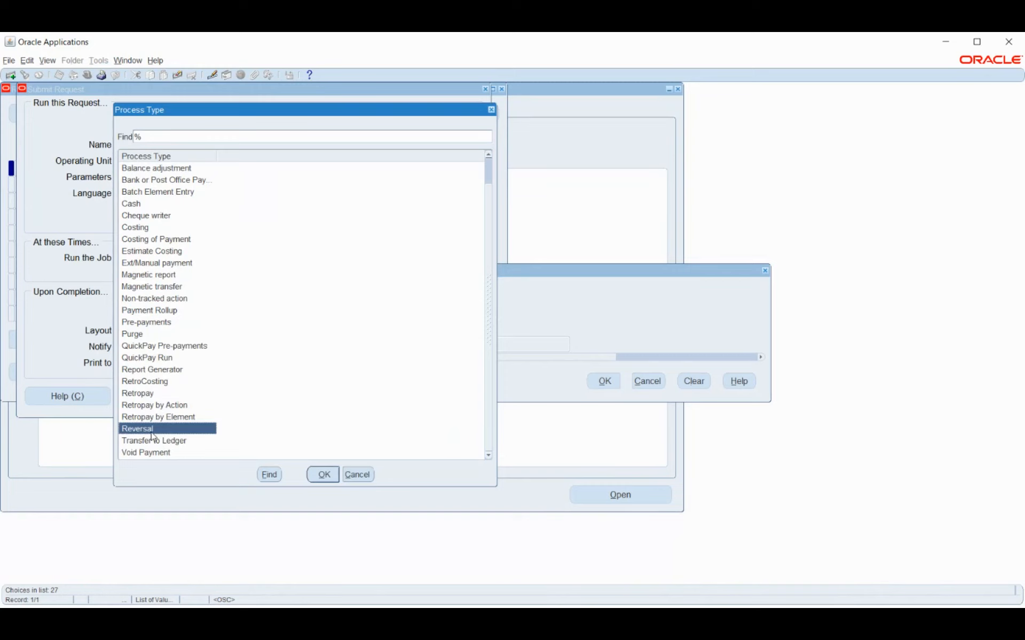
{"action": "left_click", "coordinate": [323, 474]}
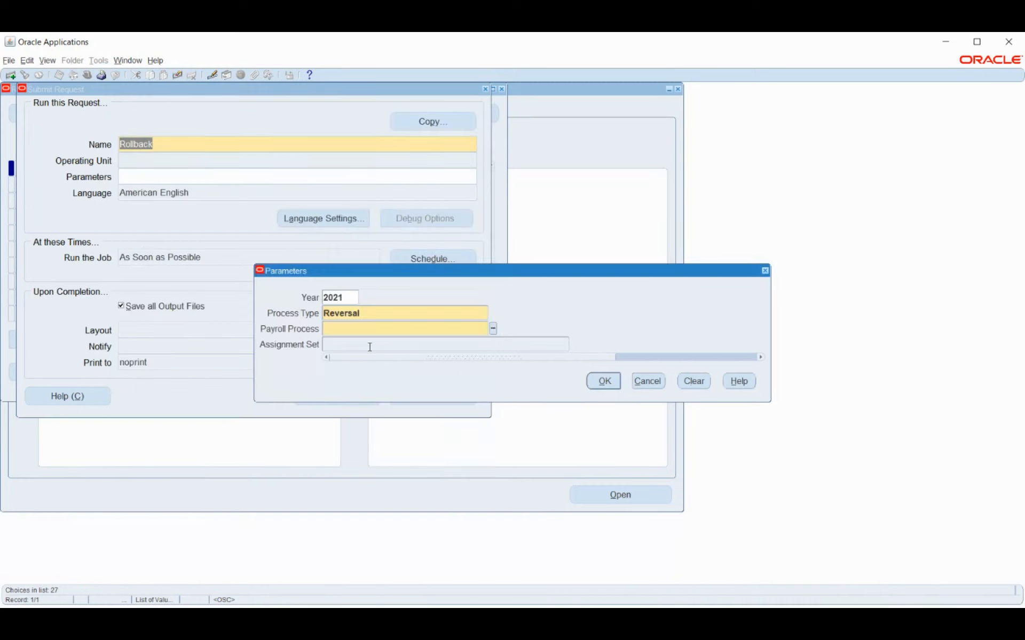
{"action": "left_click", "coordinate": [493, 327]}
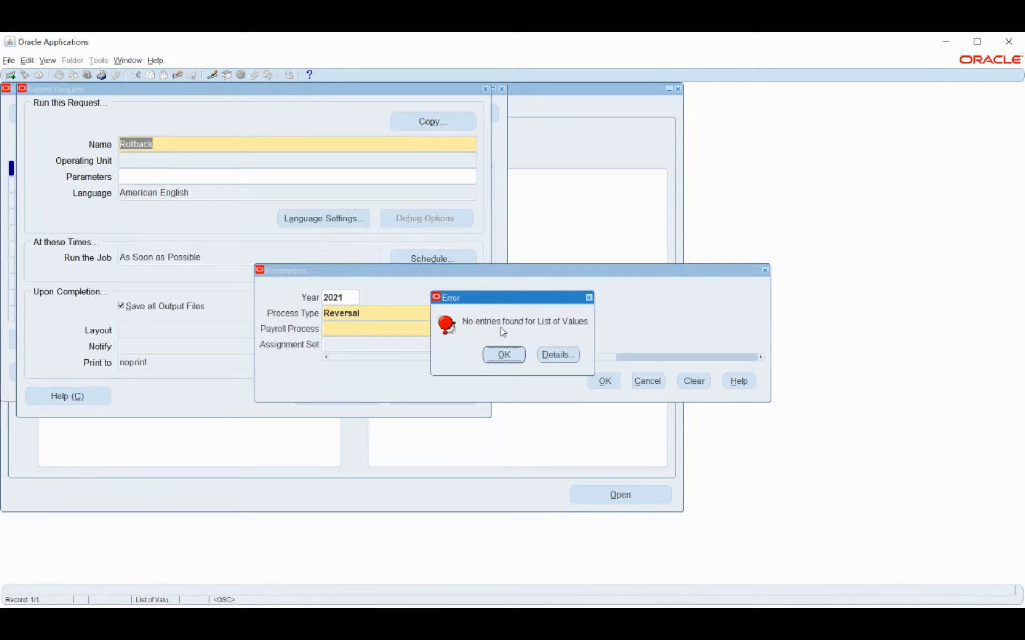
{"action": "left_click", "coordinate": [504, 357]}
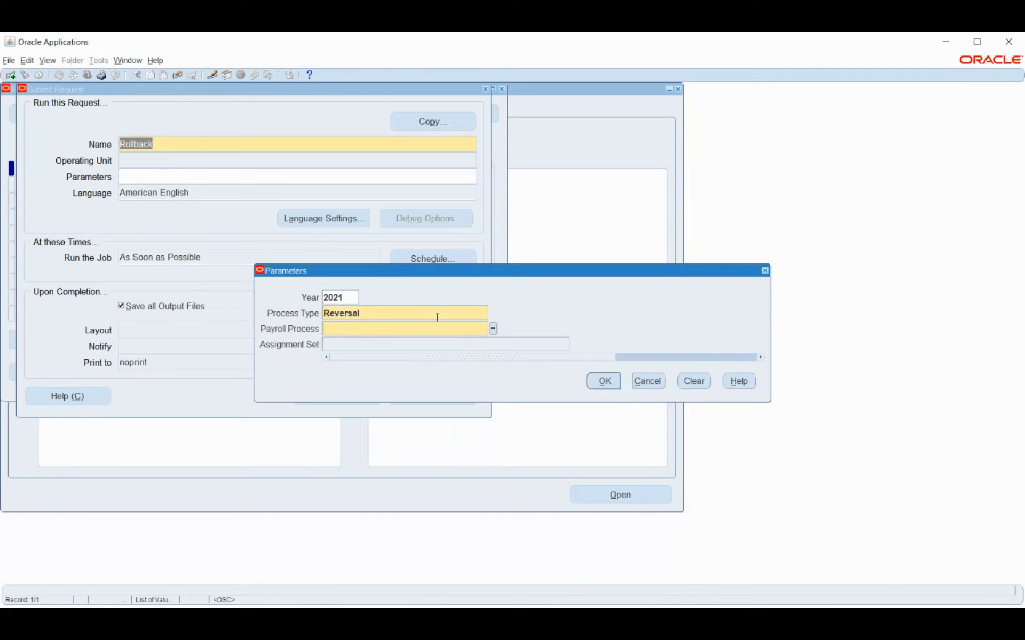
Retry listing the payroll processes for the Reversal, then cancel the Rollback request and return to the Navigator.
{"action": "left_click", "coordinate": [492, 329]}
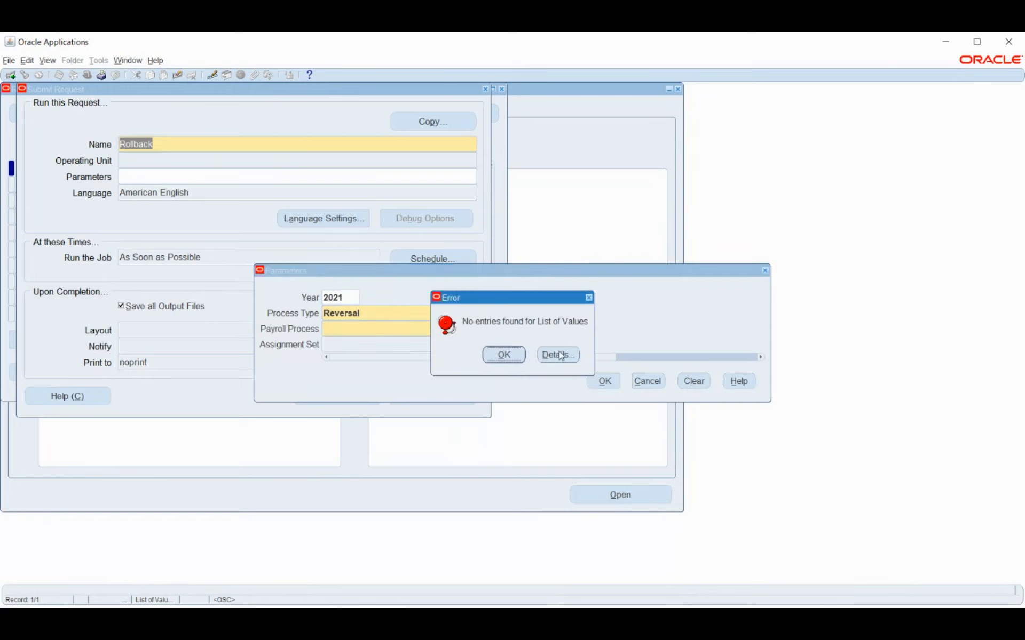
{"action": "left_click", "coordinate": [588, 297]}
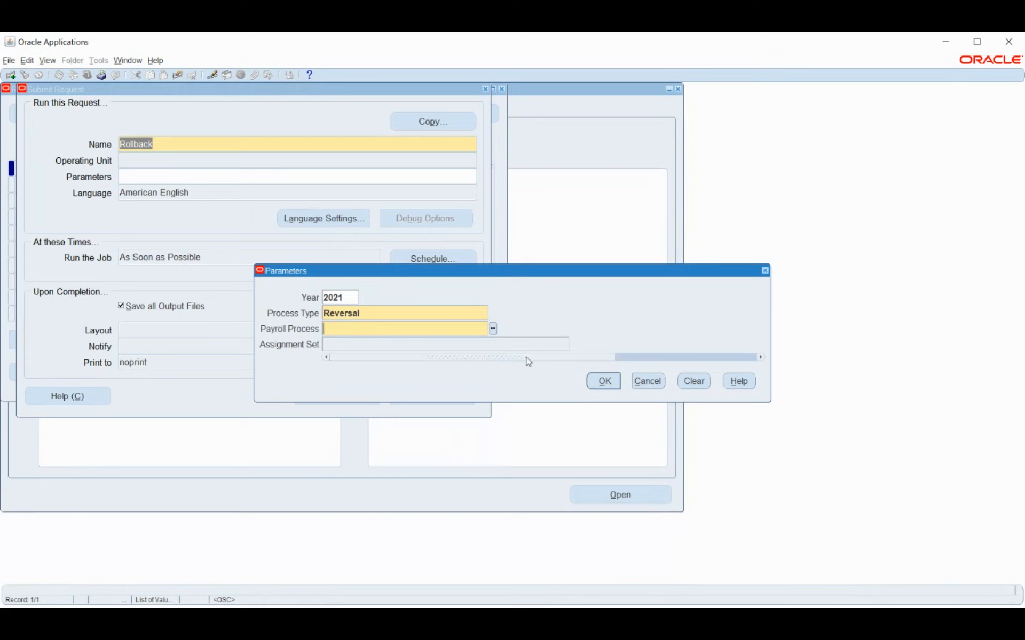
{"action": "left_click", "coordinate": [654, 387]}
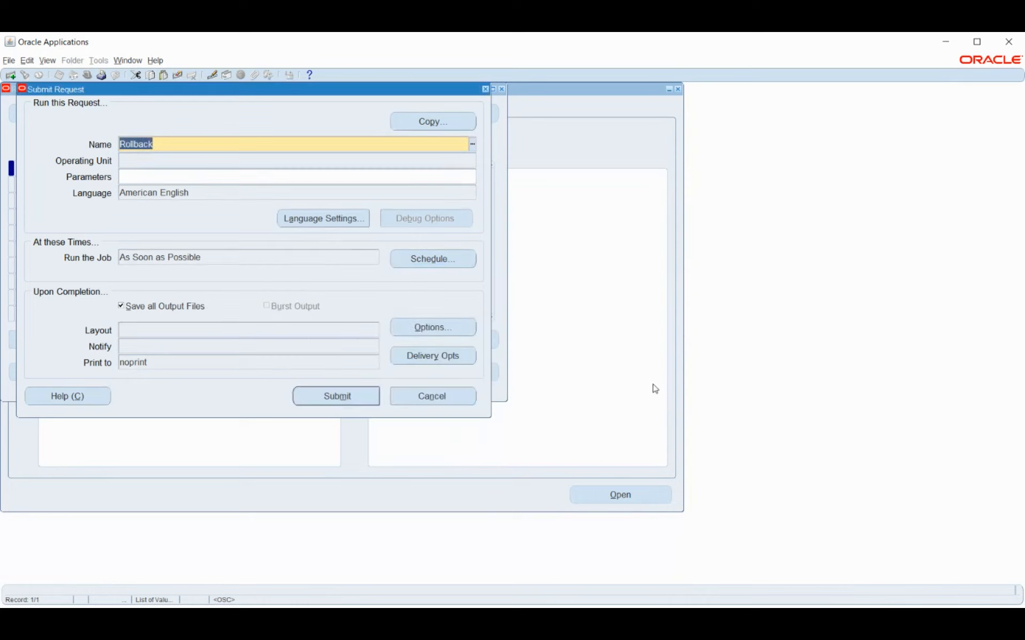
{"action": "left_click", "coordinate": [463, 400]}
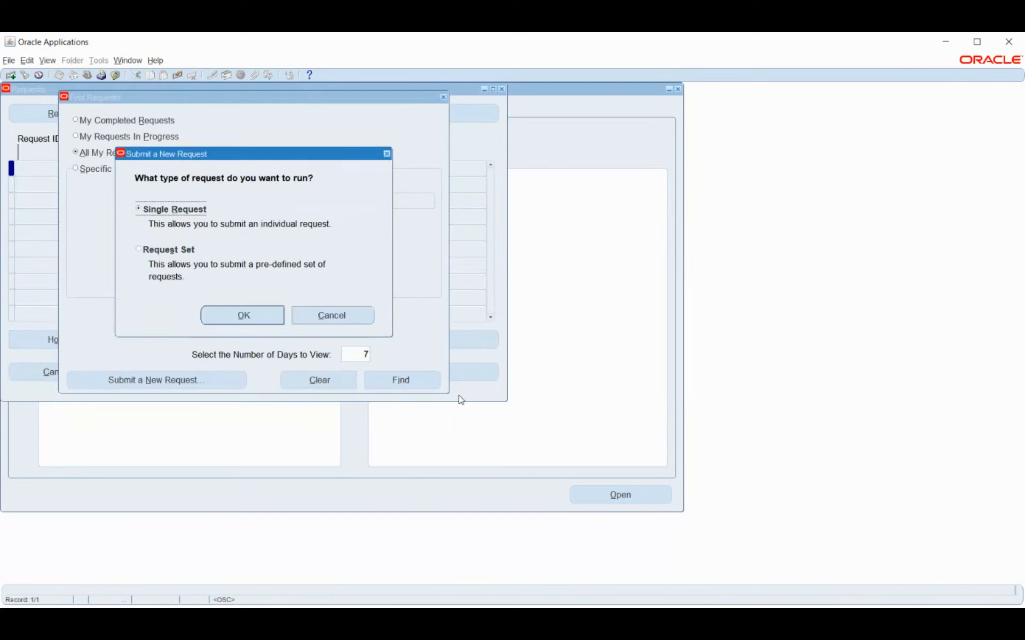
{"action": "left_click", "coordinate": [344, 317]}
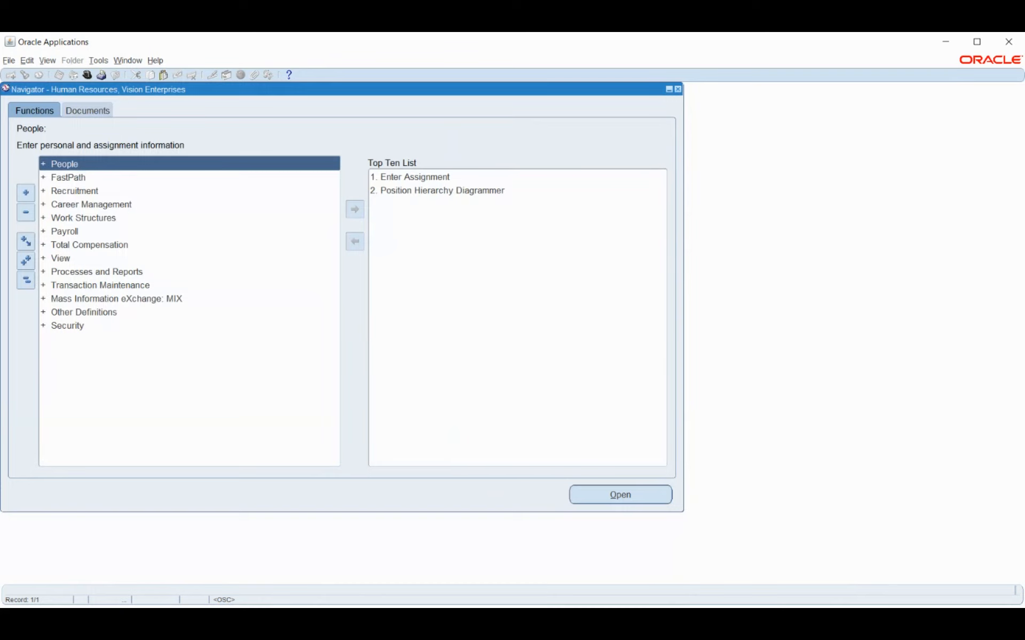
{"action": "left_click", "coordinate": [337, 614]}
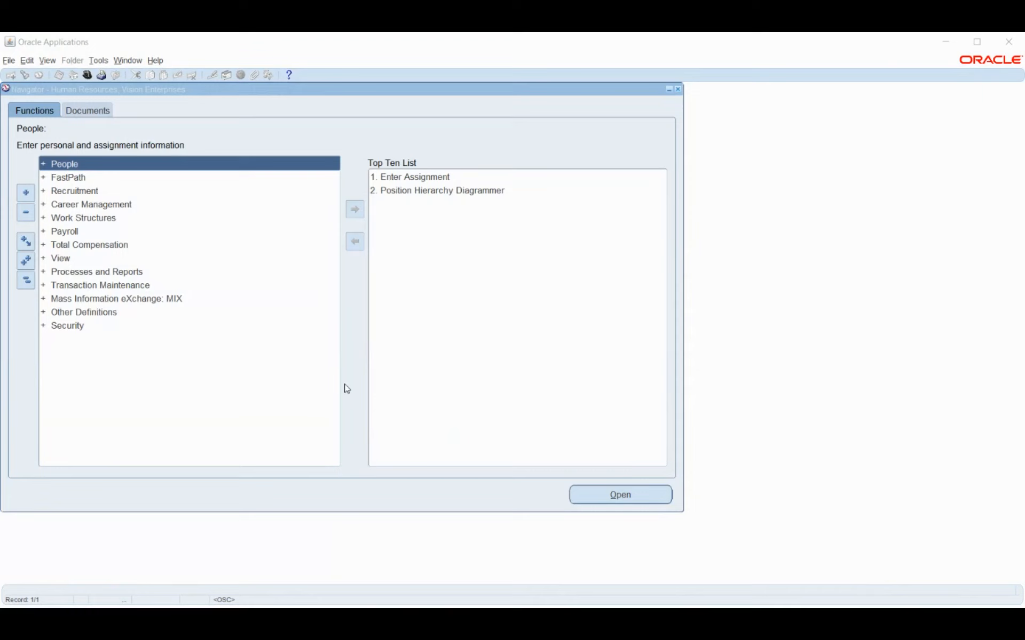
{"action": "left_click", "coordinate": [357, 355]}
{"action": "left_click", "coordinate": [350, 372]}
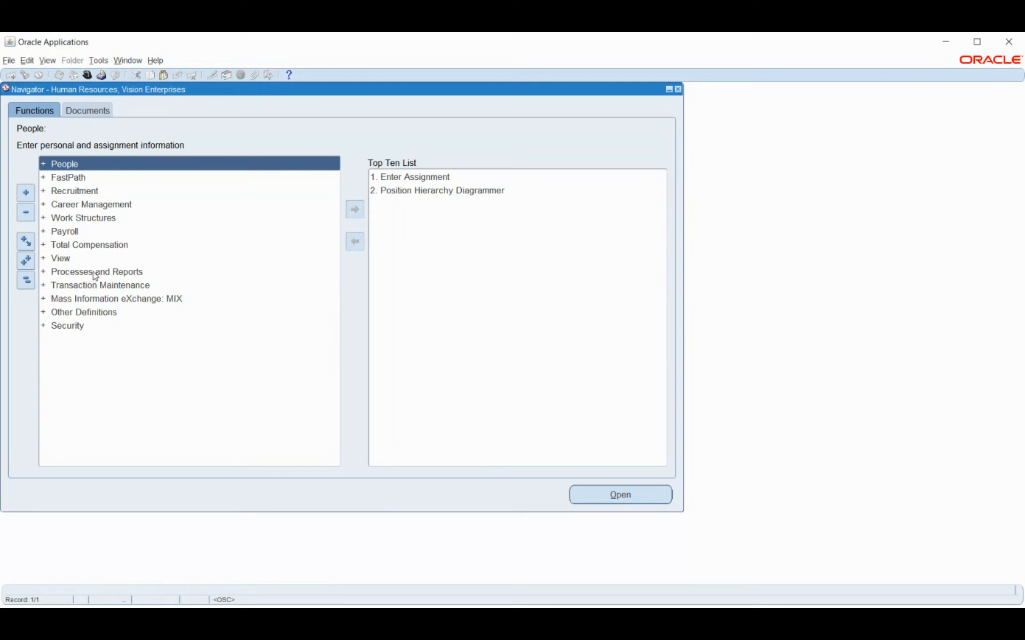
Search the form functions for %assign% and open Define Assignment Set.
{"action": "key", "text": "ctrl+l"}
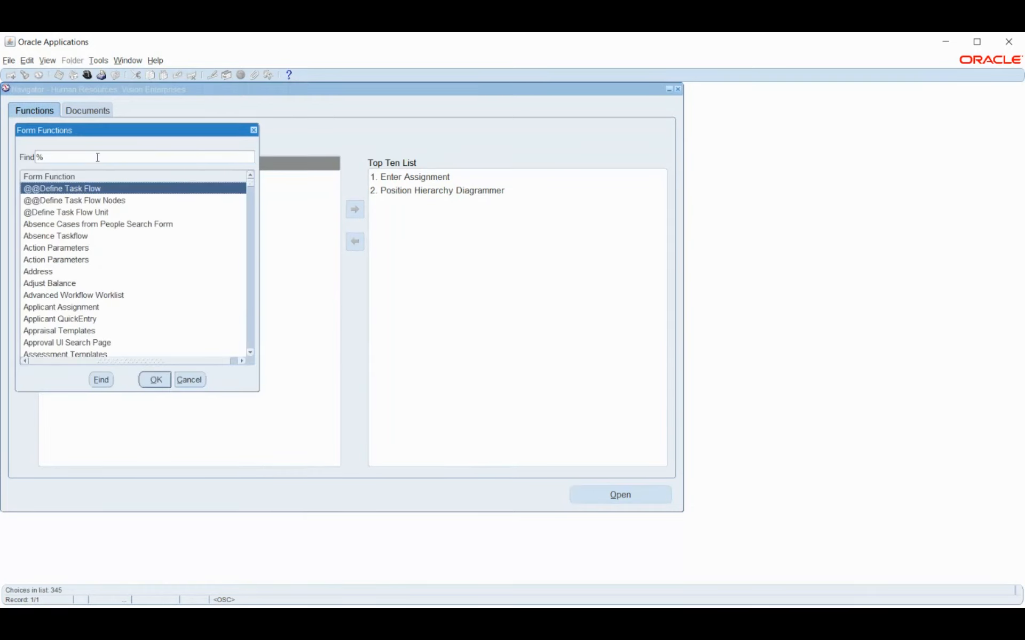
{"action": "type", "text": "assi"}
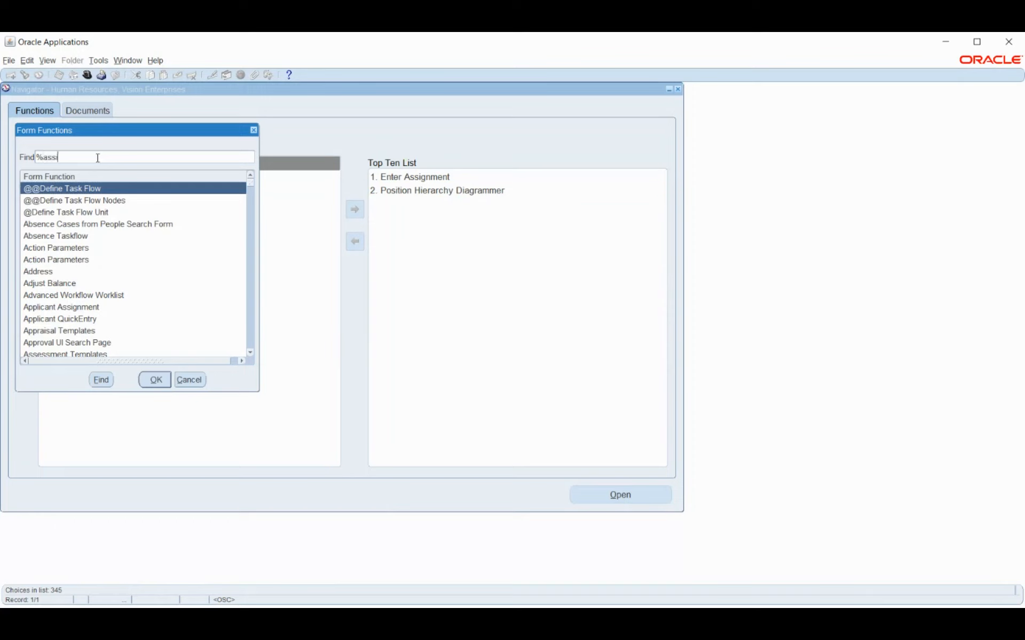
{"action": "type", "text": "gn%"}
{"action": "key", "text": "Return"}
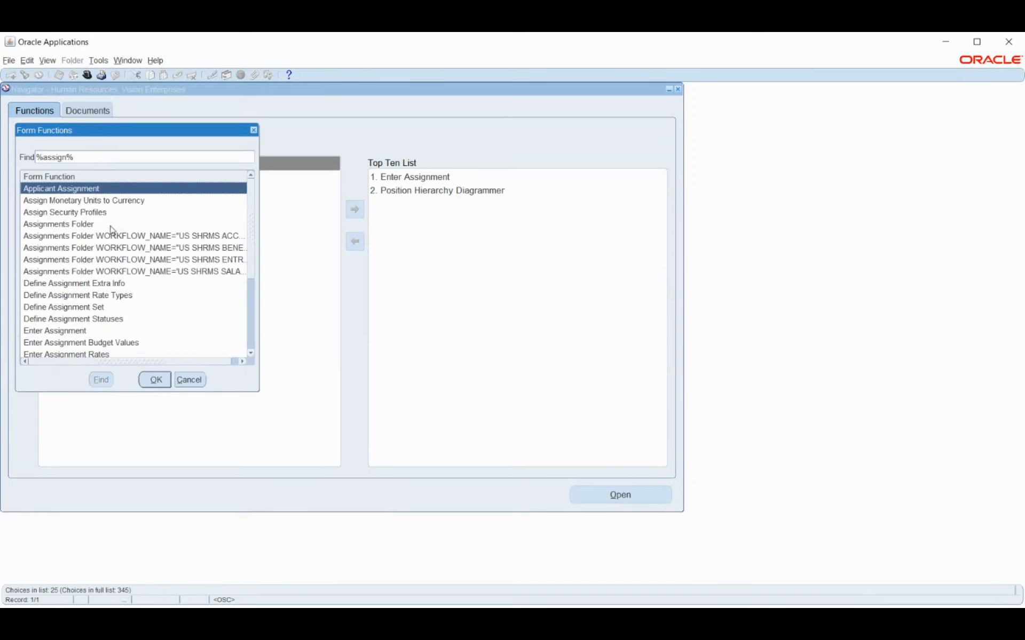
{"action": "scroll", "coordinate": [108, 280], "scroll_direction": "down", "scroll_amount": 1}
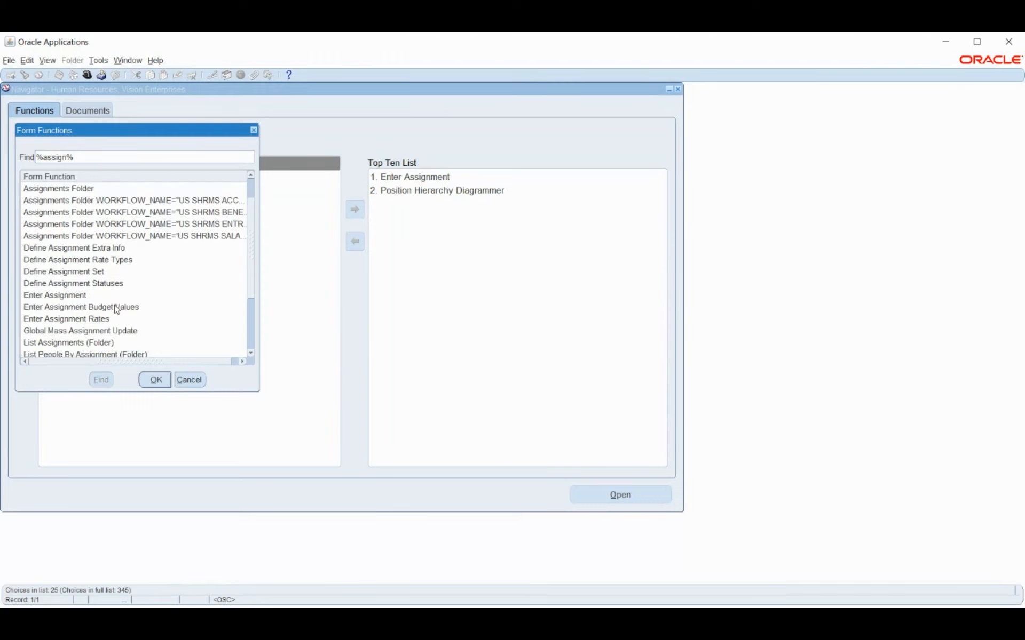
{"action": "left_click", "coordinate": [109, 273]}
{"action": "left_click", "coordinate": [155, 379]}
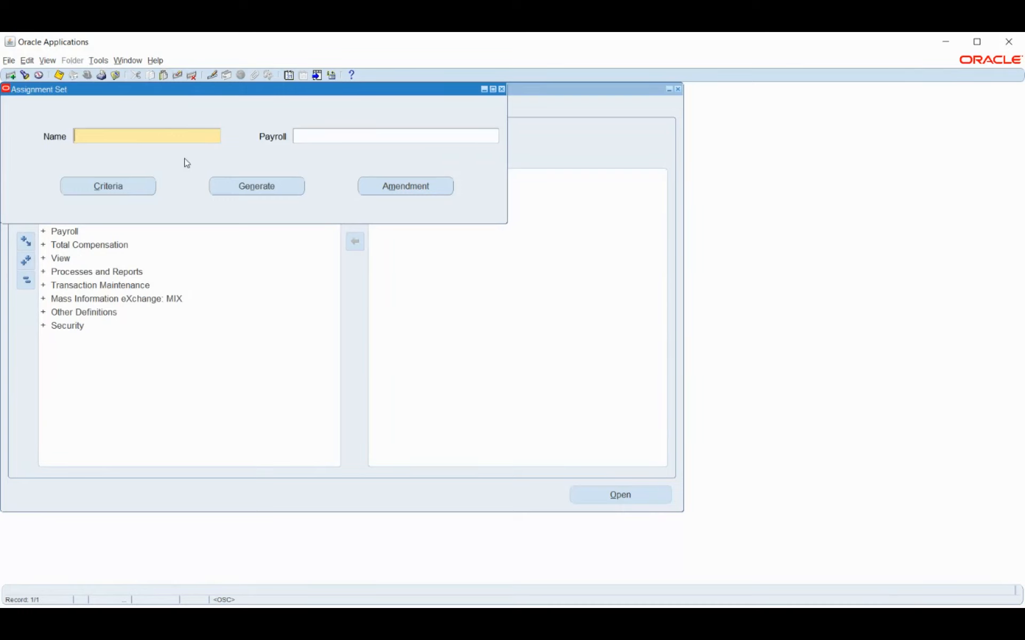
Query the existing assignment sets, review the employee assignments in Demo_Payroll's amendments, and close the Assignment Set form.
{"action": "key", "text": "ctrl+F11"}
{"action": "left_click", "coordinate": [376, 188]}
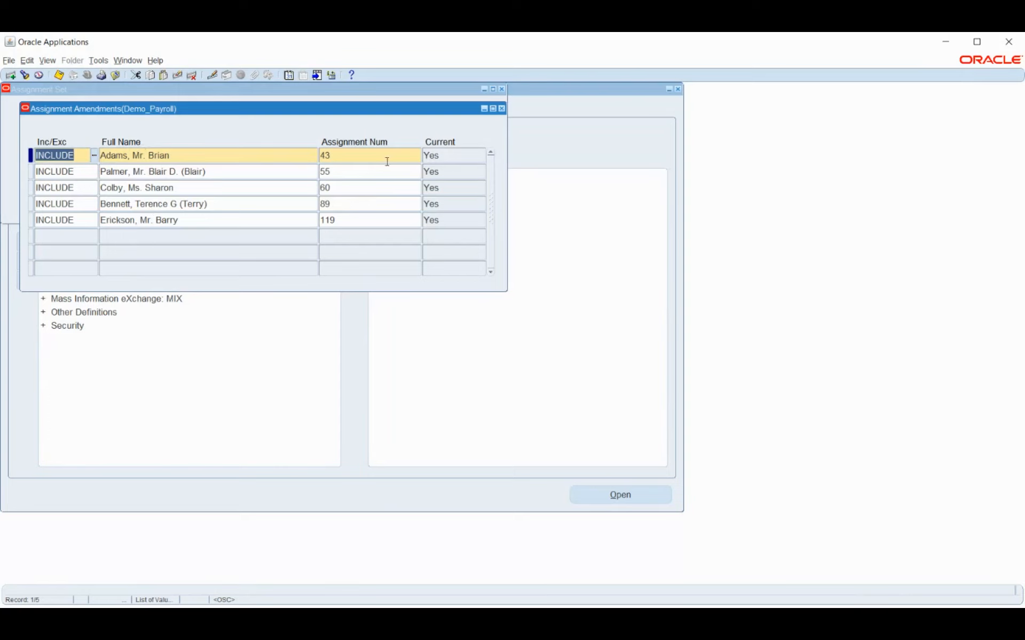
{"action": "left_click", "coordinate": [502, 109]}
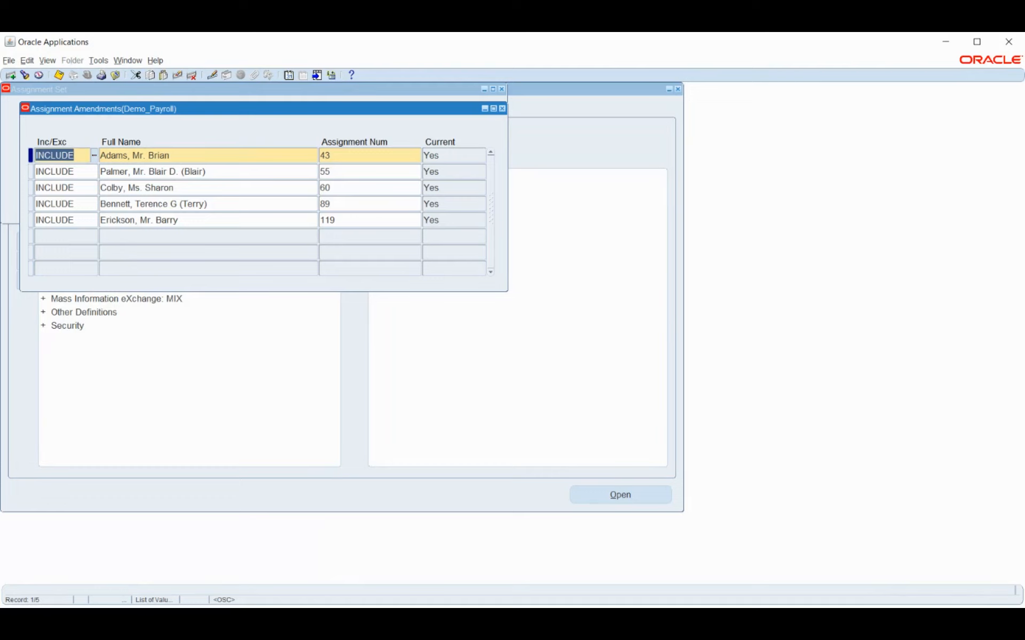
{"action": "key", "text": "alt+Tab"}
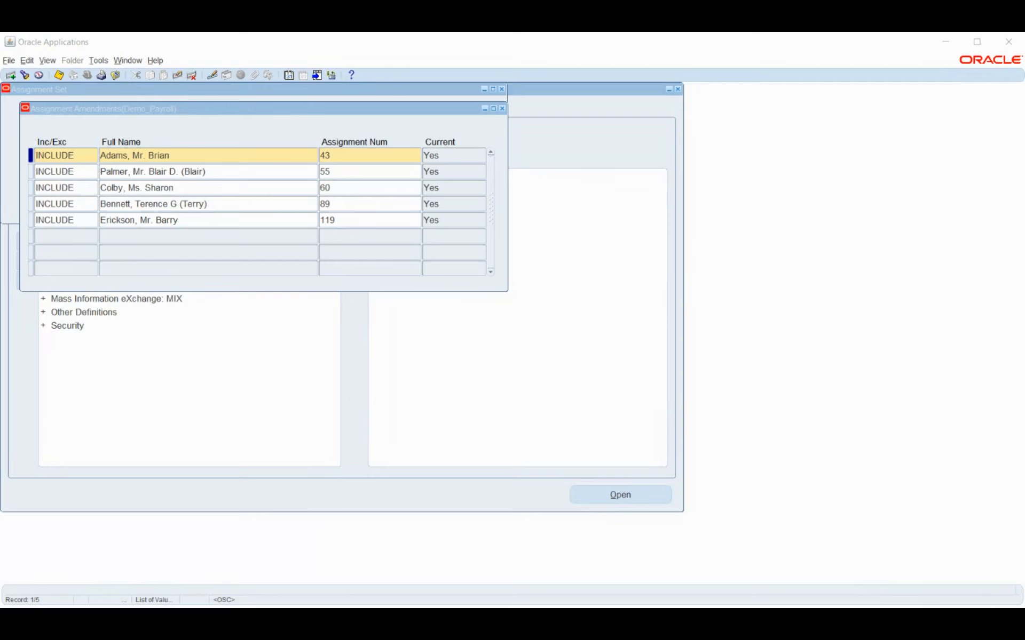
{"action": "key", "text": "alt+Tab"}
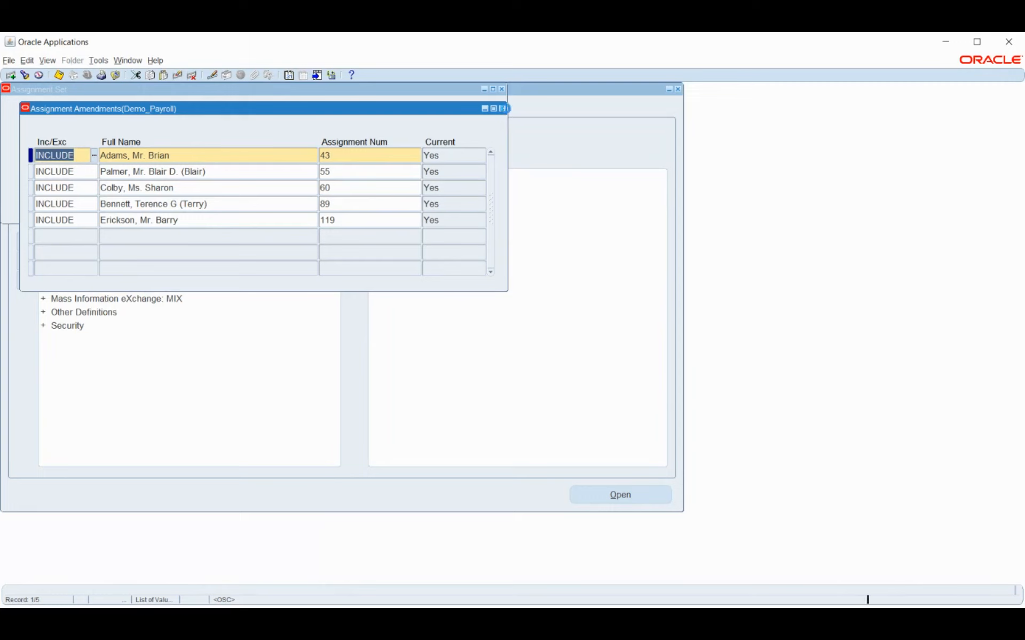
{"action": "left_click", "coordinate": [502, 108]}
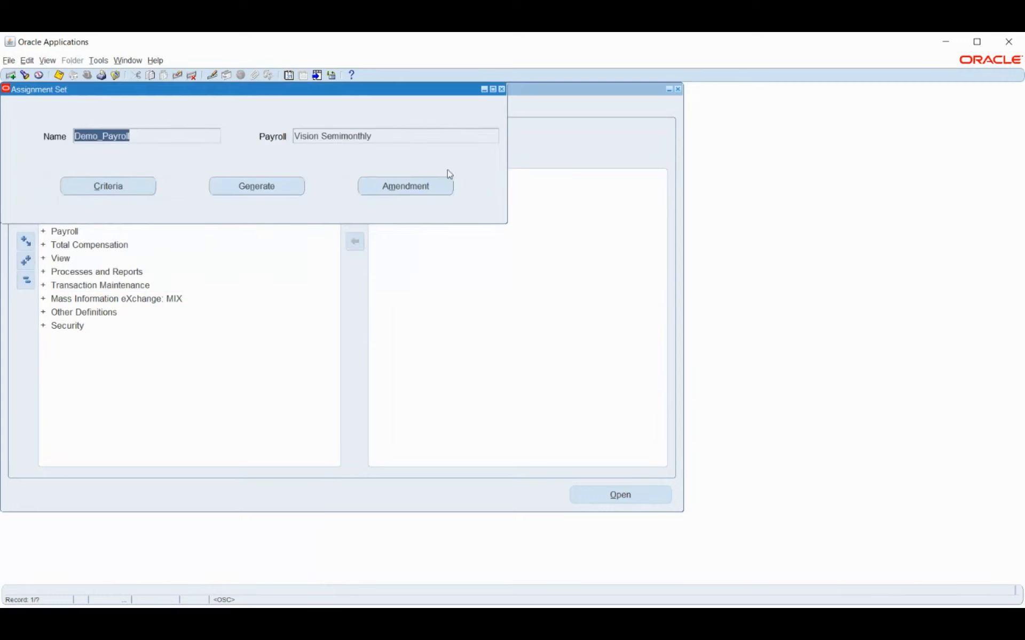
{"action": "left_click", "coordinate": [501, 89]}
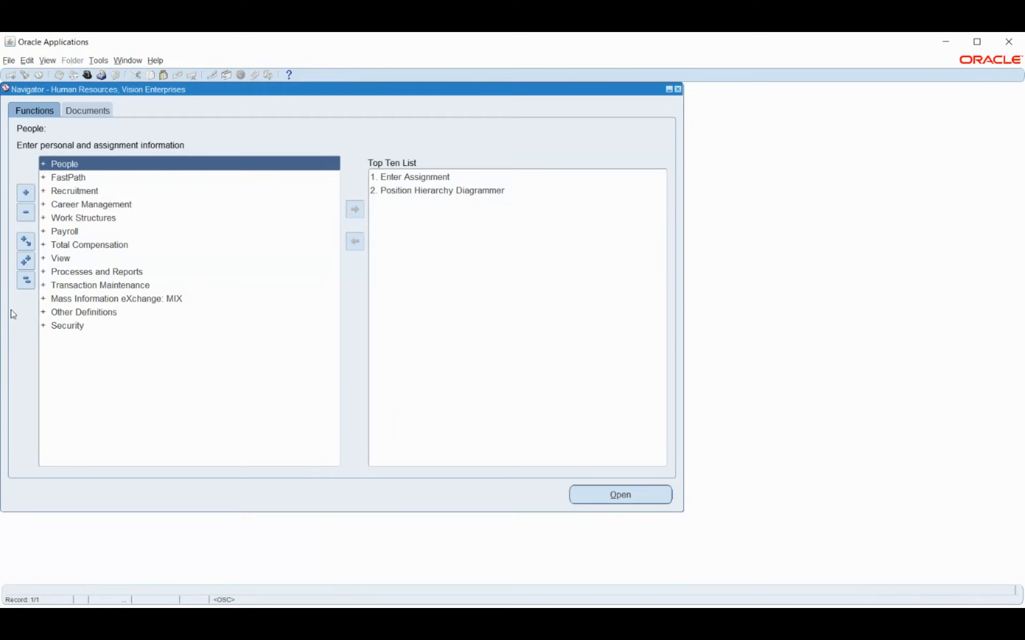
{"action": "left_click", "coordinate": [29, 281]}
{"action": "left_click", "coordinate": [65, 206]}
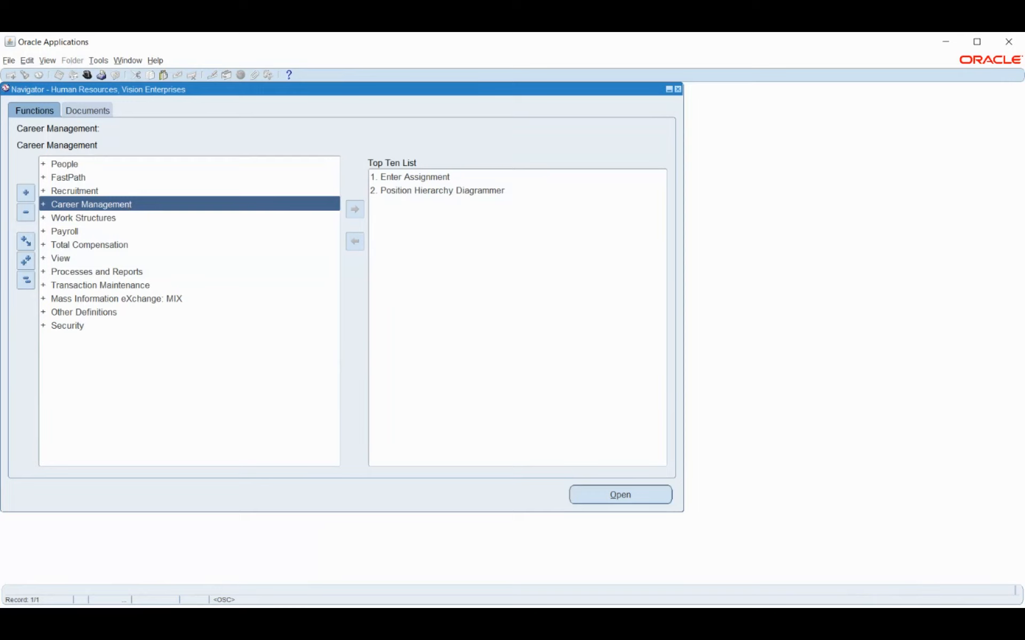
{"action": "key", "text": "alt+Tab"}
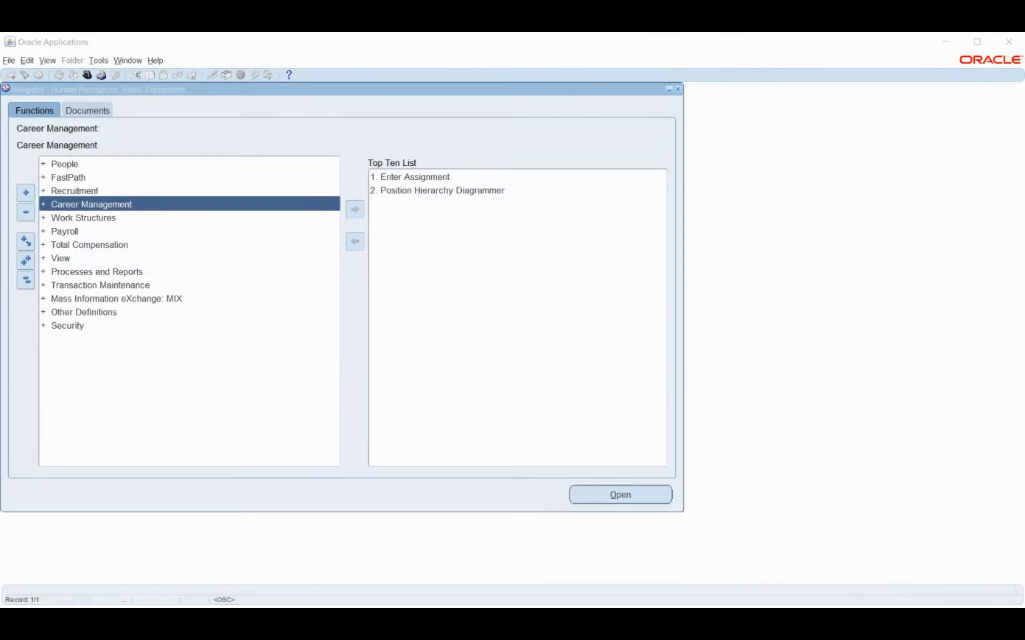